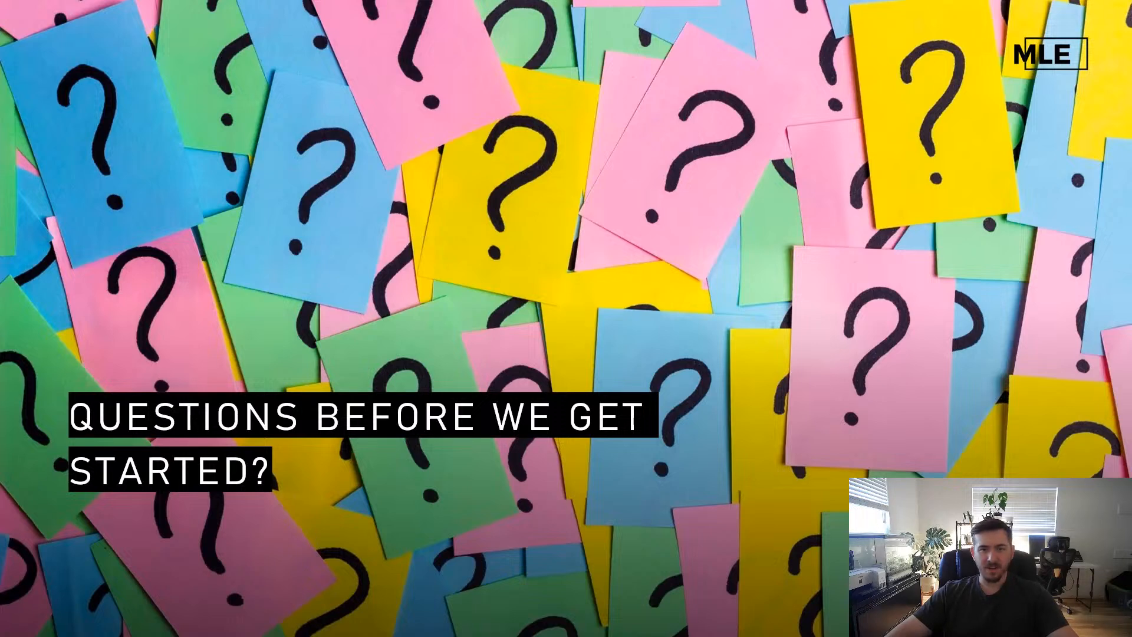
# - Leave the slideshow, switch to Airtable in the browser and create a new base from scratch
pyautogui.press('Escape')
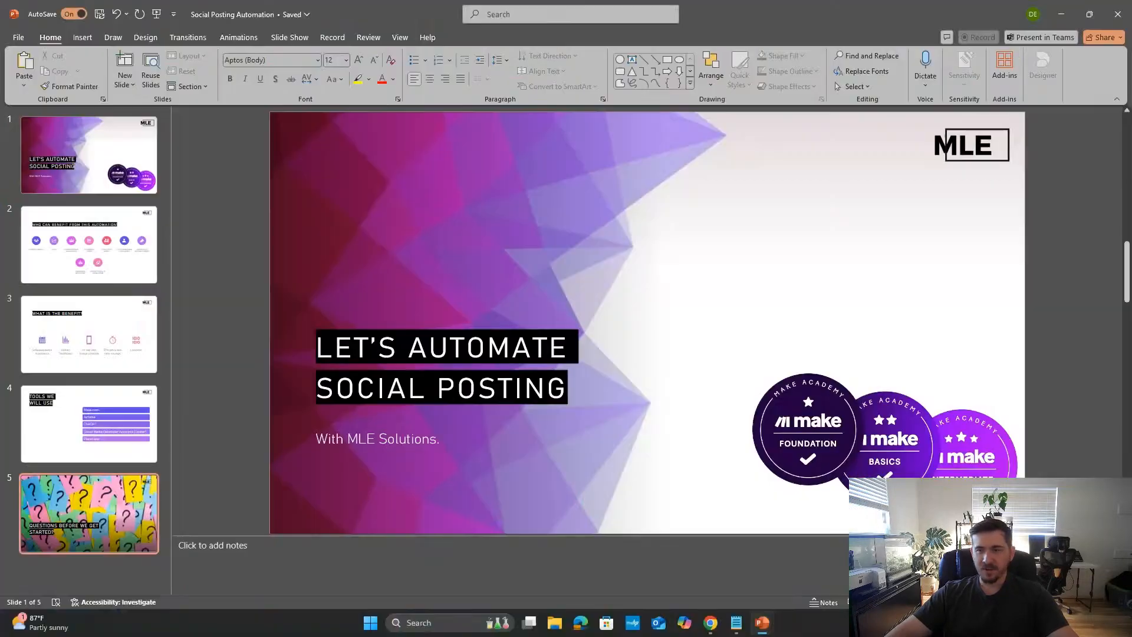
pyautogui.click(1069, 9)
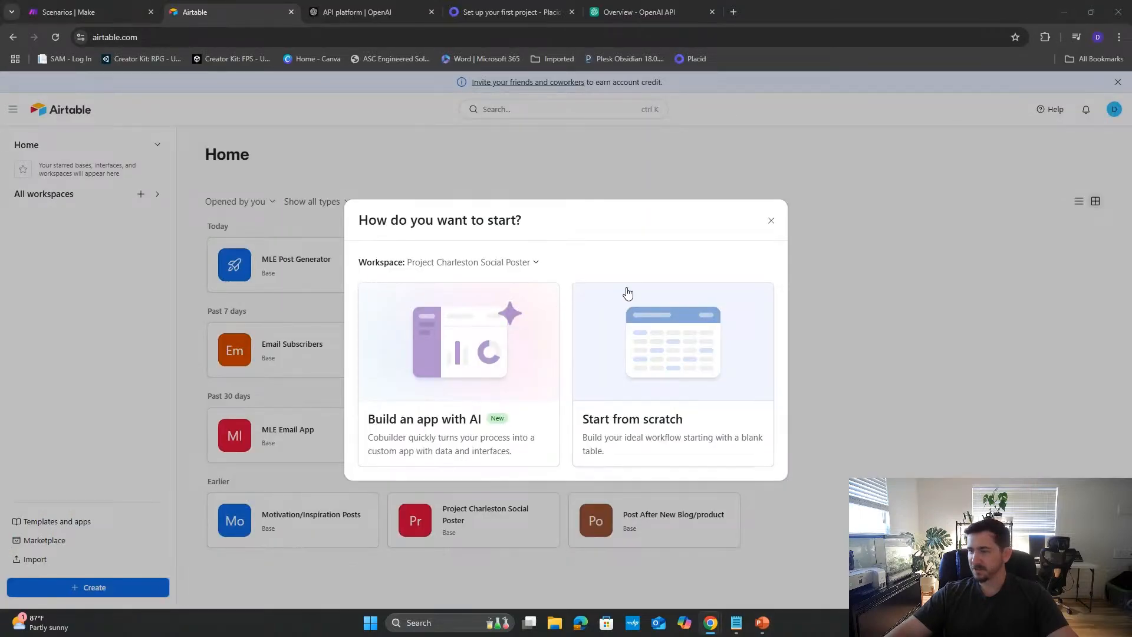
pyautogui.click(213, 17)
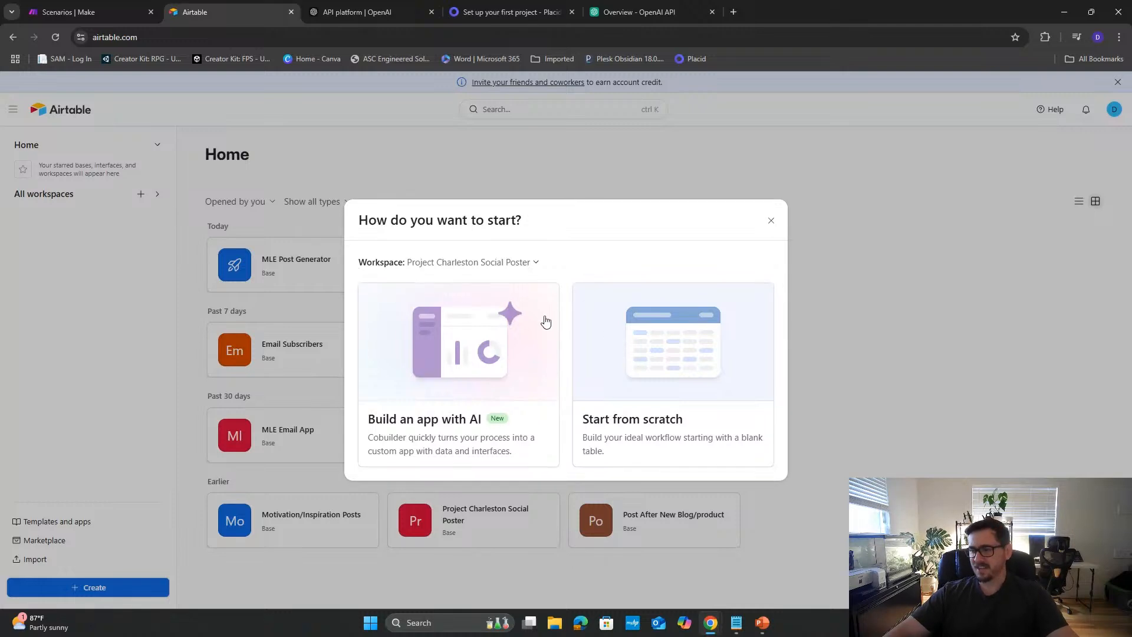
pyautogui.click(626, 345)
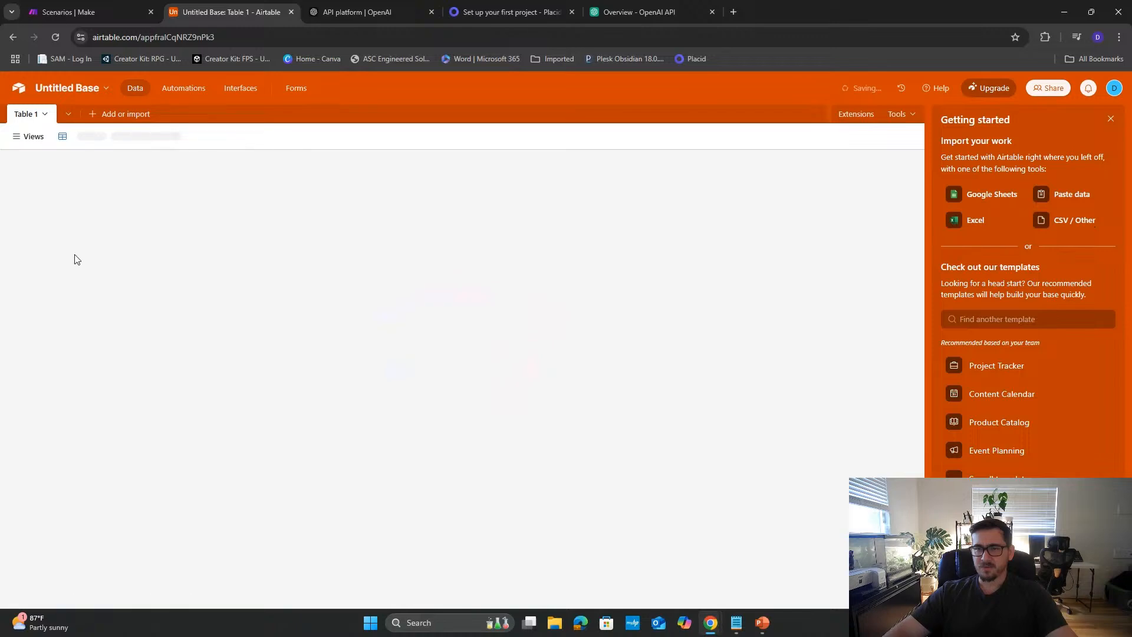
# - Set the new base's color to dark gray and rename the base Social Posting Demo
pyautogui.click(76, 88)
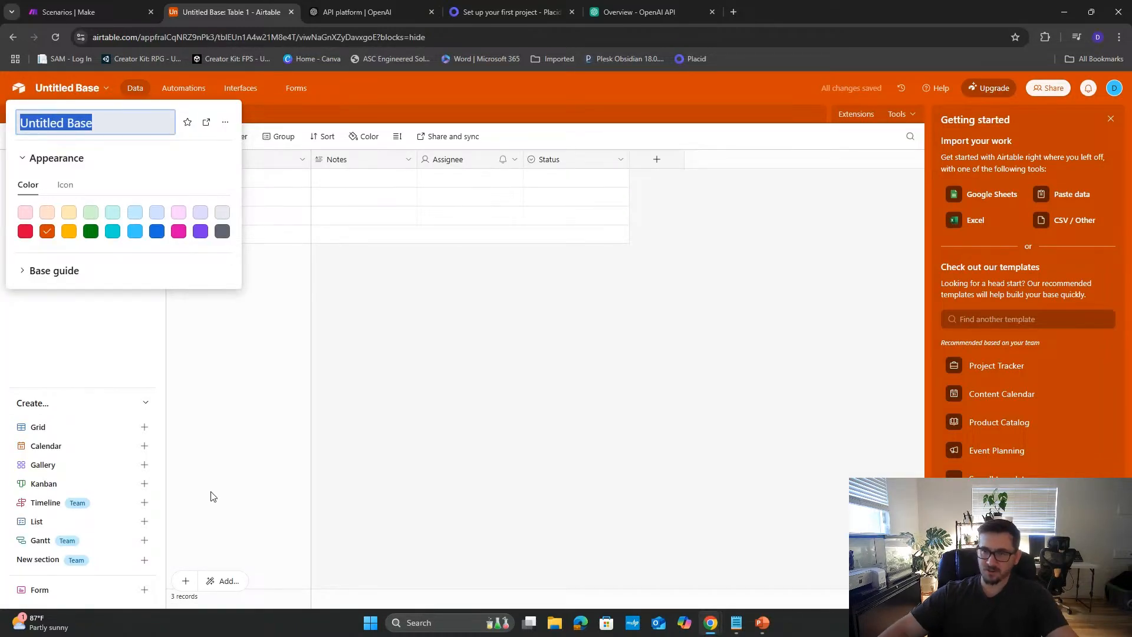
pyautogui.click(218, 236)
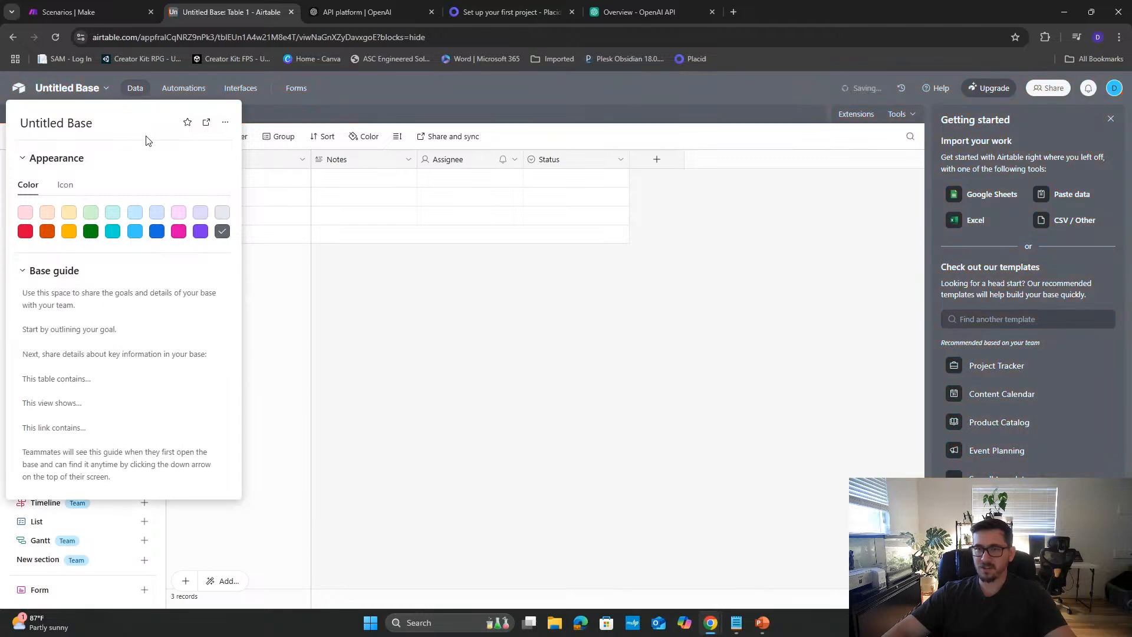
pyautogui.click(108, 122)
pyautogui.write('\\\\\\')
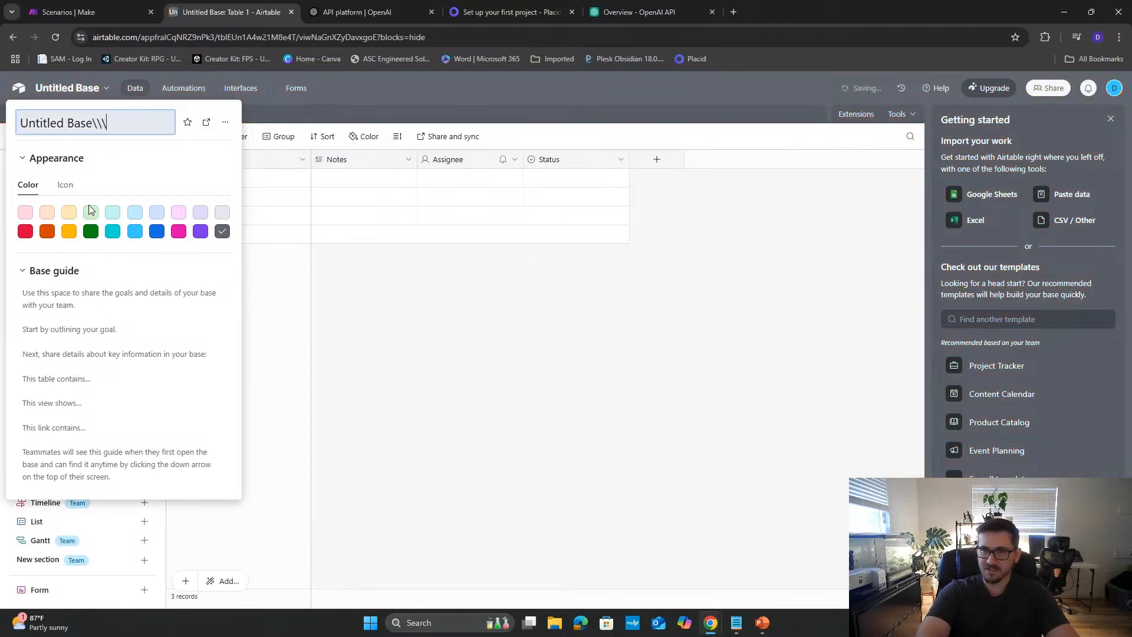
pyautogui.press('BackSpace')
pyautogui.press('BackSpace')
pyautogui.press('BackSpace')
pyautogui.press('BackSpace')
pyautogui.press('BackSpace')
pyautogui.press('BackSpace')
pyautogui.press('BackSpace')
pyautogui.press('BackSpace')
pyautogui.press('BackSpace')
pyautogui.press('BackSpace')
pyautogui.press('BackSpace')
pyautogui.press('BackSpace')
pyautogui.press('BackSpace')
pyautogui.press('BackSpace')
pyautogui.write('So')
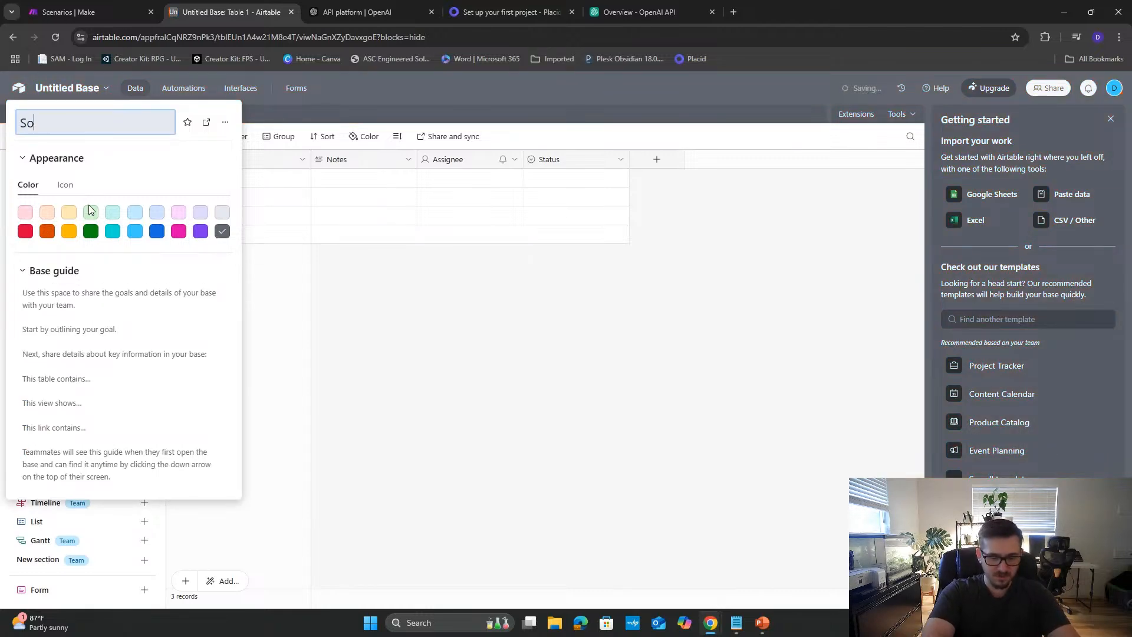
pyautogui.write('cial Pos')
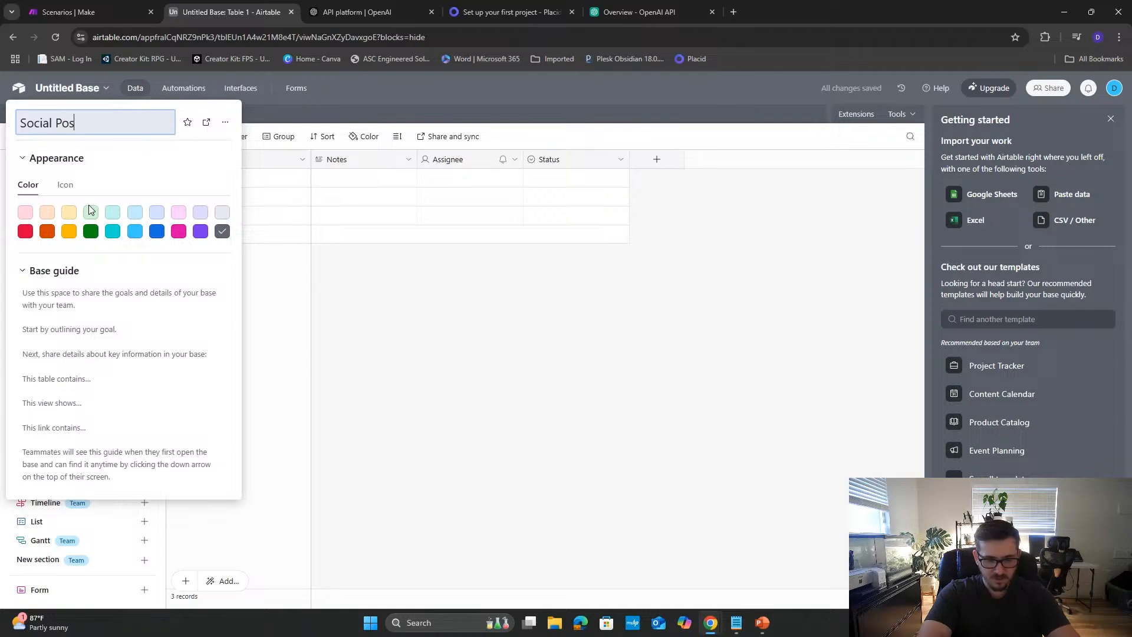
pyautogui.write('ting Demo')
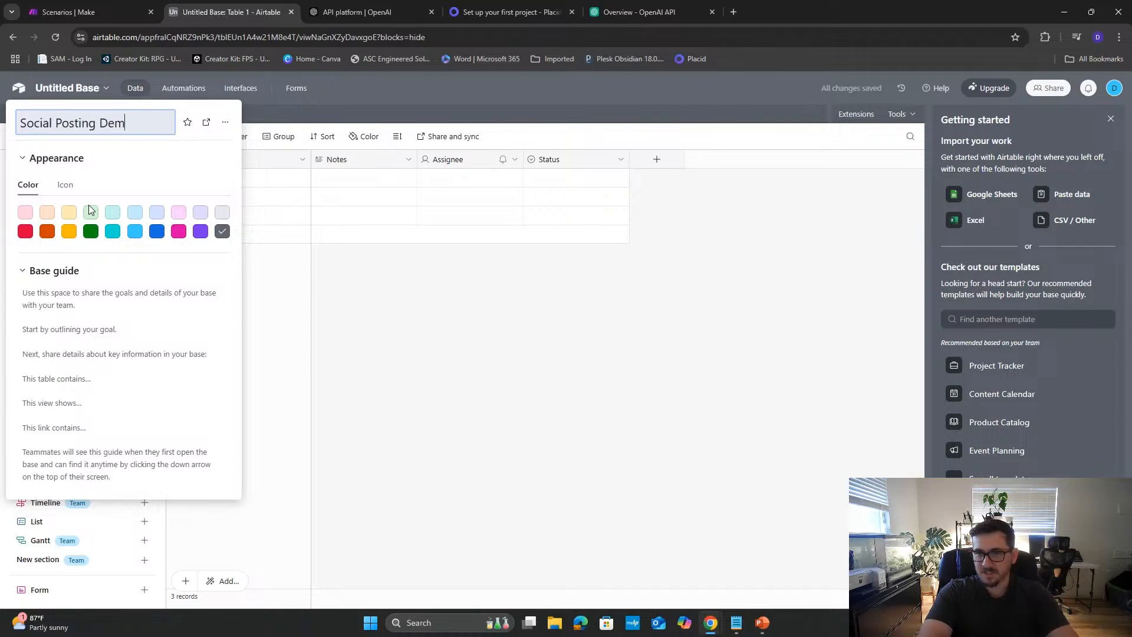
pyautogui.click(349, 290)
# - Rename the base's first table as Airtable to Post
pyautogui.doubleClick(28, 114)
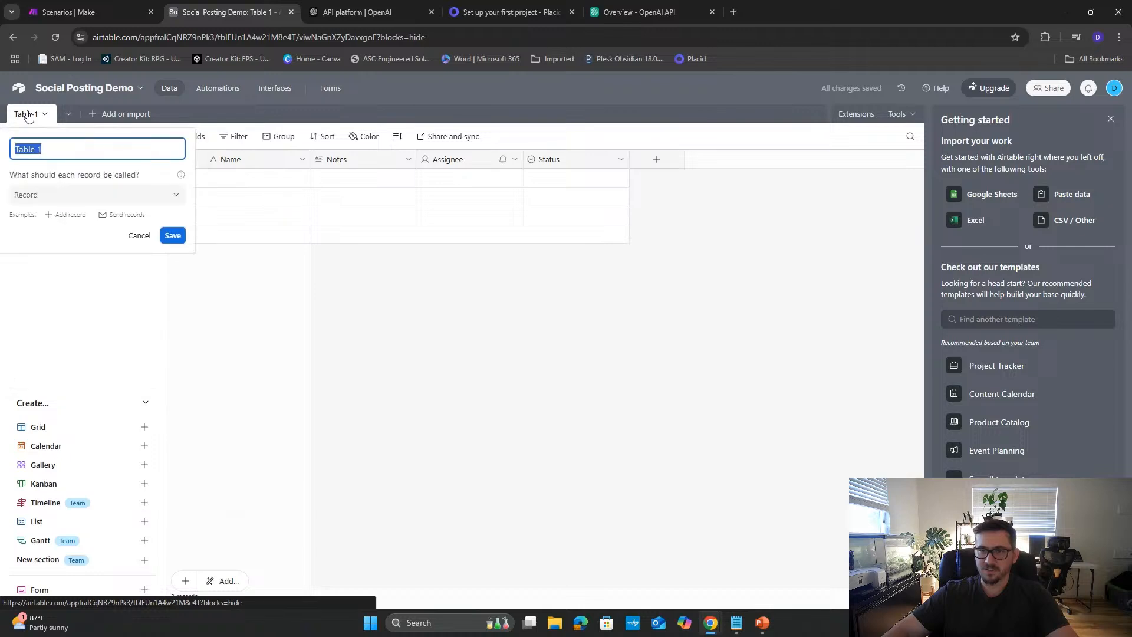
pyautogui.doubleClick(40, 149)
pyautogui.press('BackSpace')
pyautogui.press('BackSpace')
pyautogui.press('BackSpace')
pyautogui.press('BackSpace')
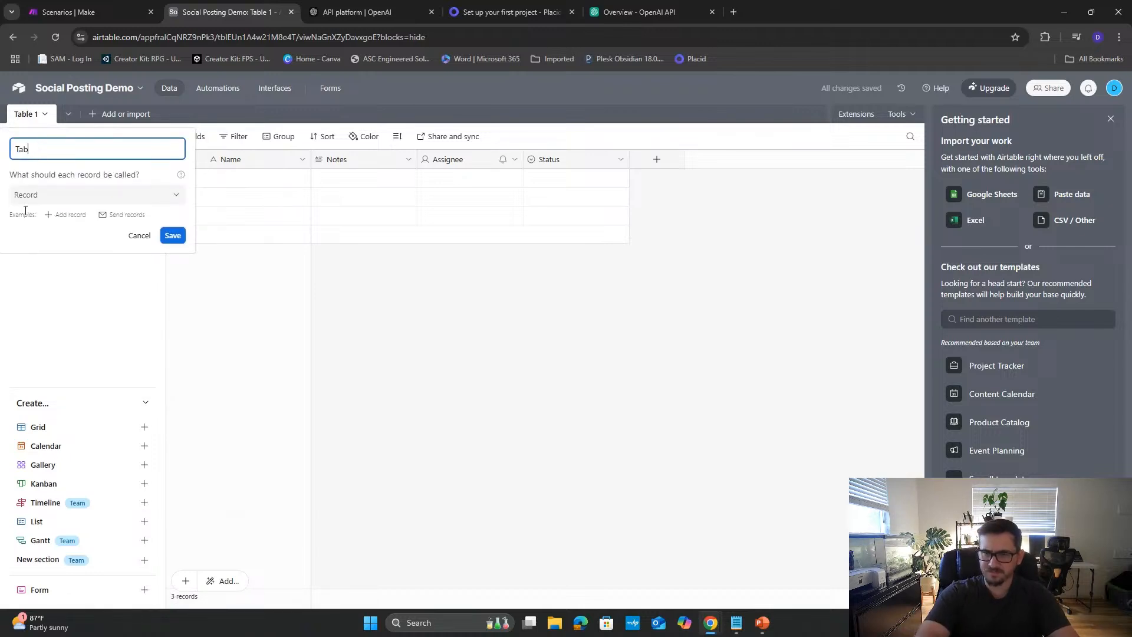
pyautogui.write('Airtab')
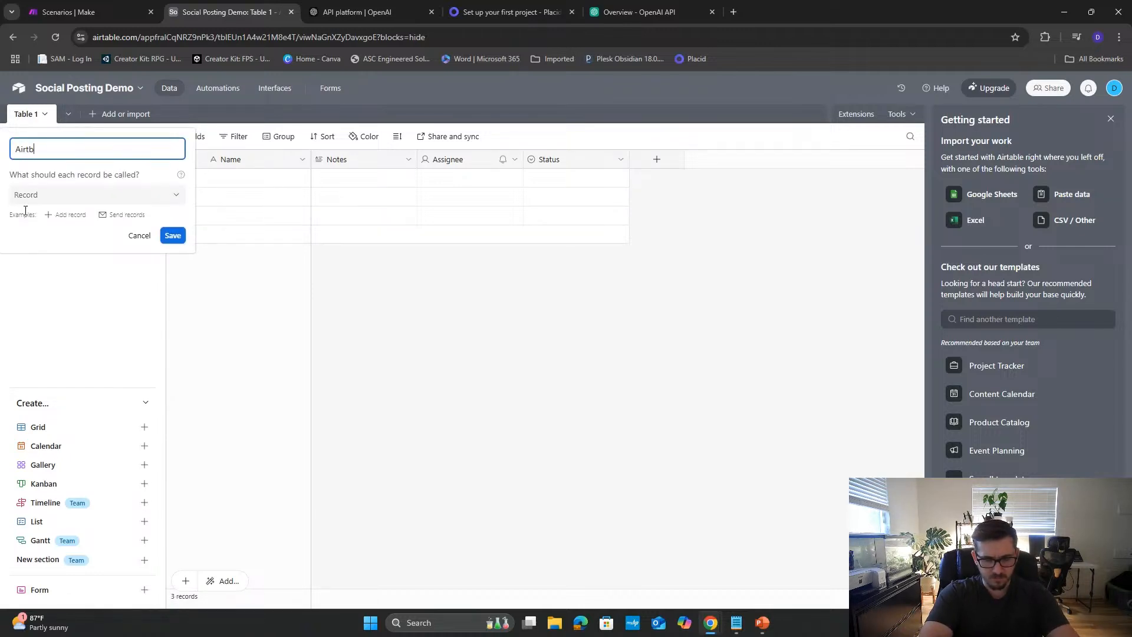
pyautogui.write('le to')
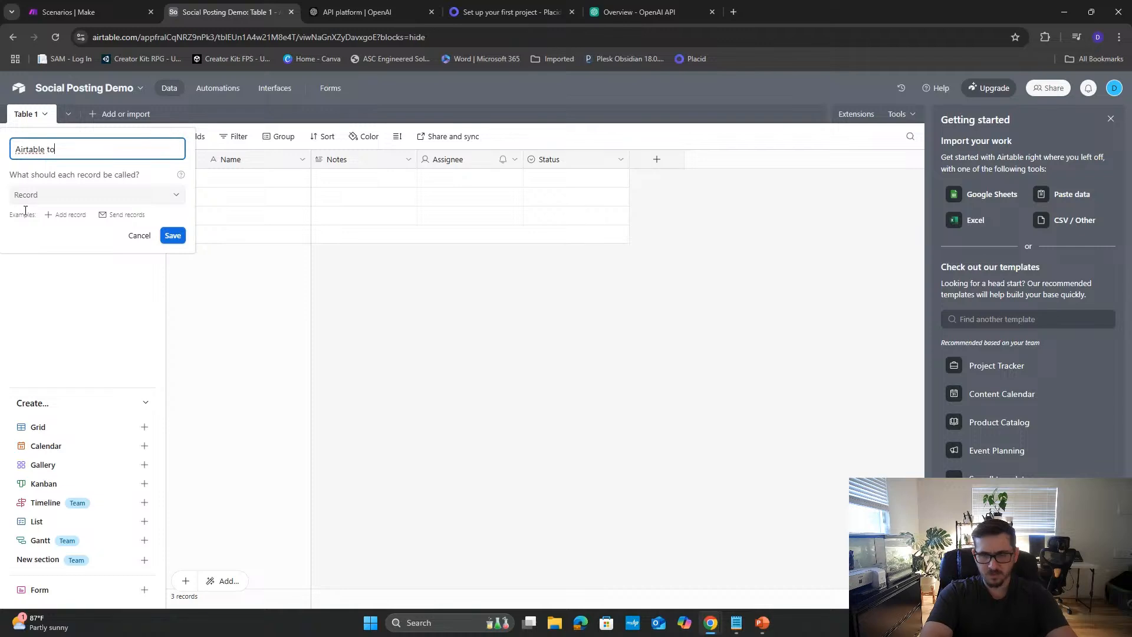
pyautogui.write(' P')
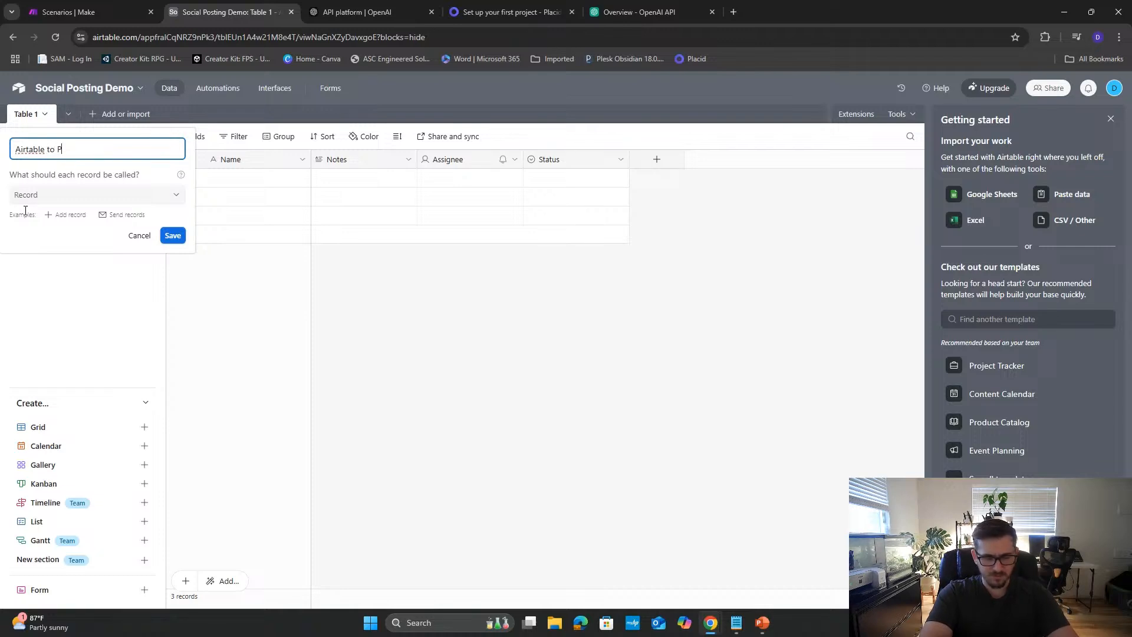
pyautogui.write('ost')
pyautogui.press('Return')
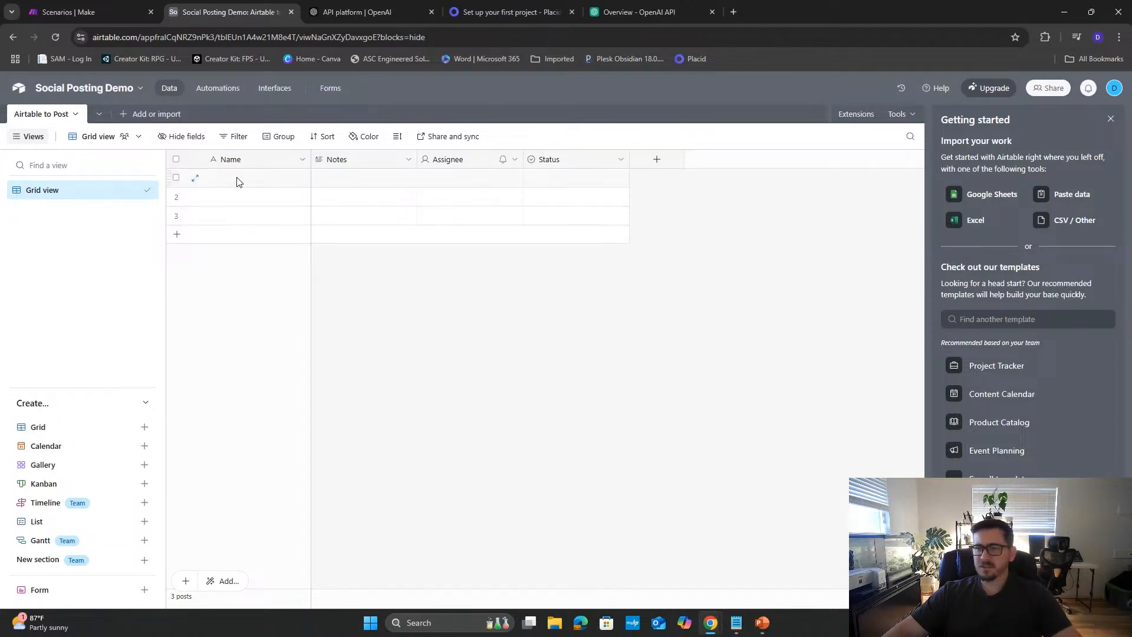
# - Rename the primary Name field as Post Content and change its type to Long text
pyautogui.doubleClick(238, 161)
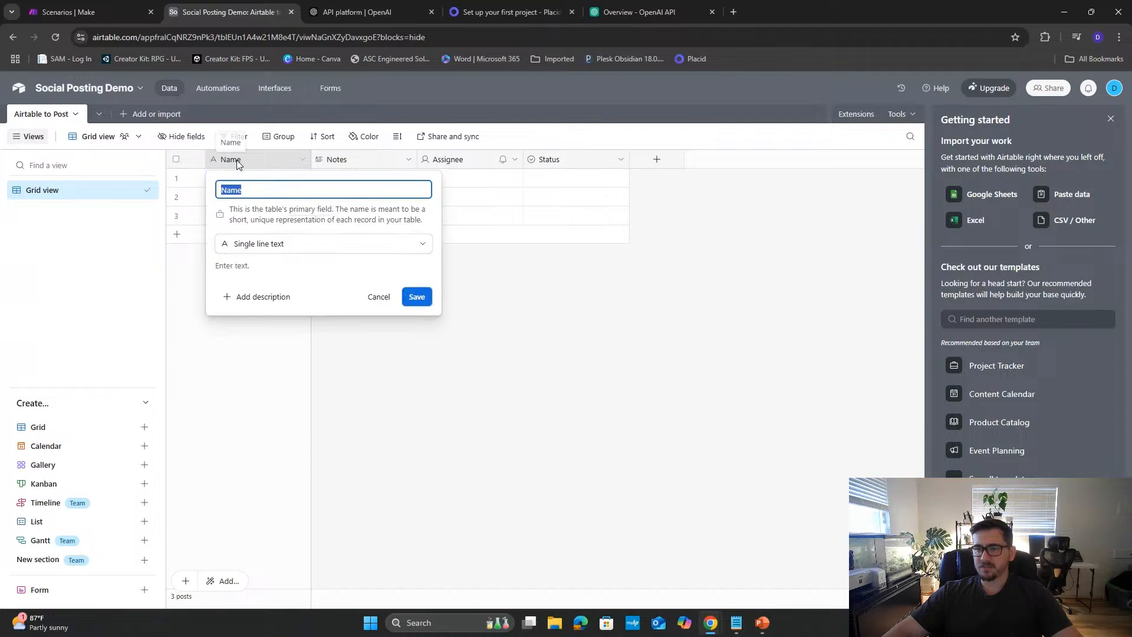
pyautogui.click(250, 193)
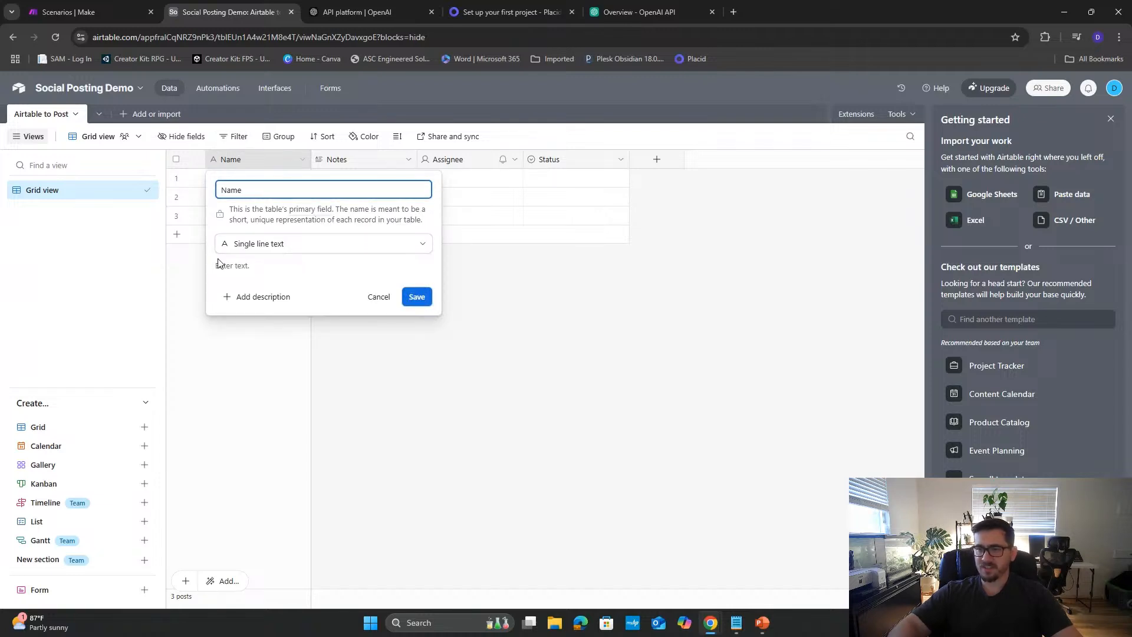
pyautogui.press('BackSpace')
pyautogui.press('BackSpace')
pyautogui.press('BackSpace')
pyautogui.press('BackSpace')
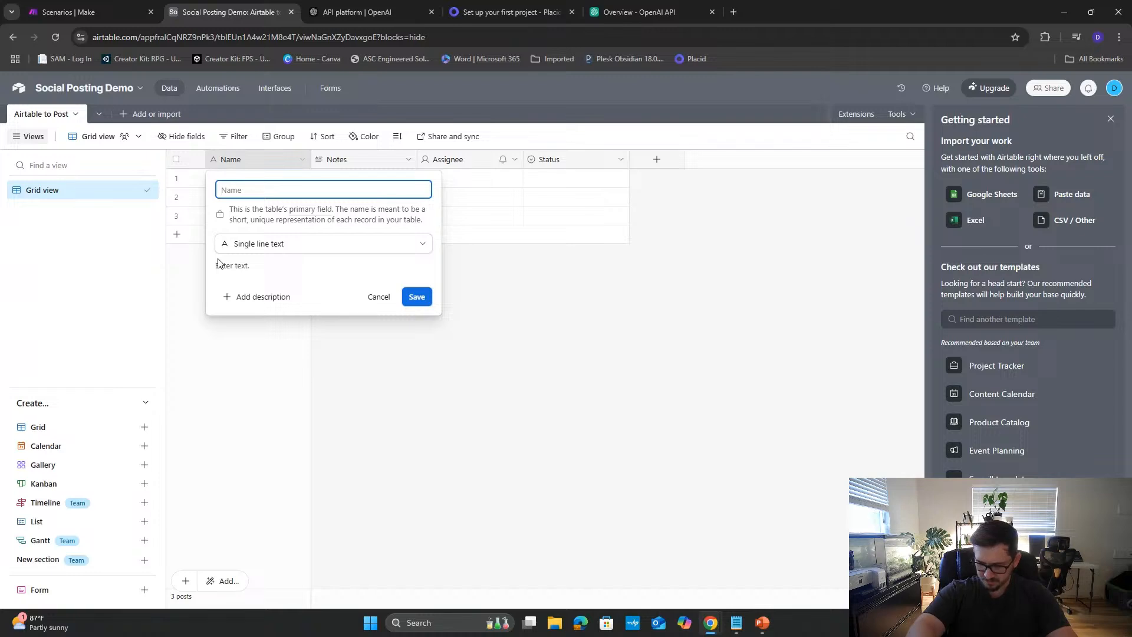
pyautogui.write('Post')
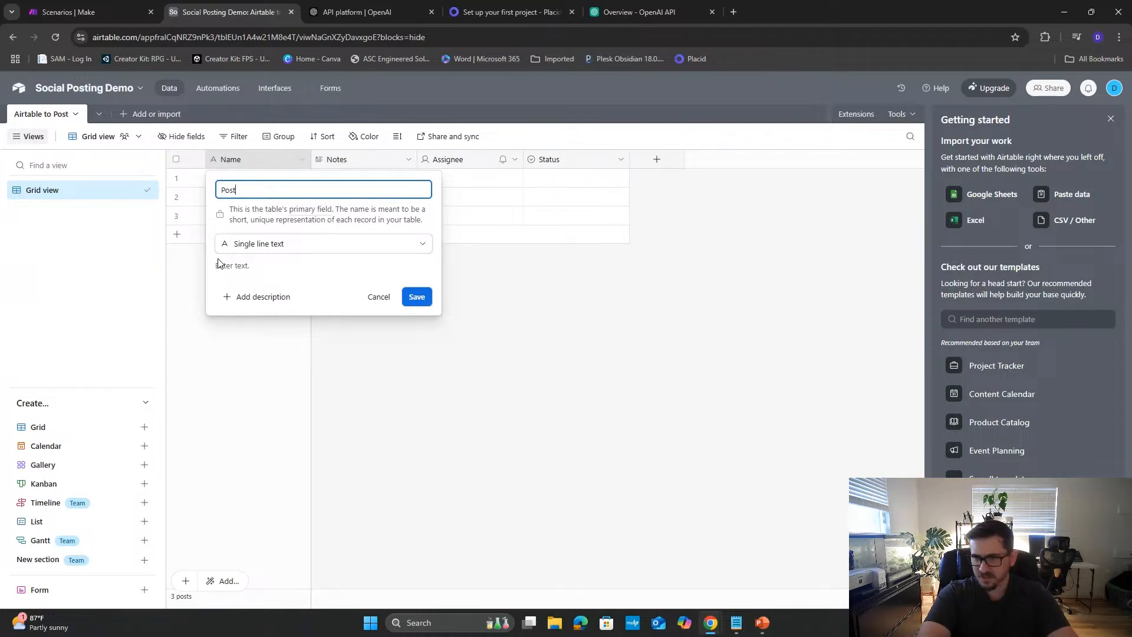
pyautogui.write(' Conent ')
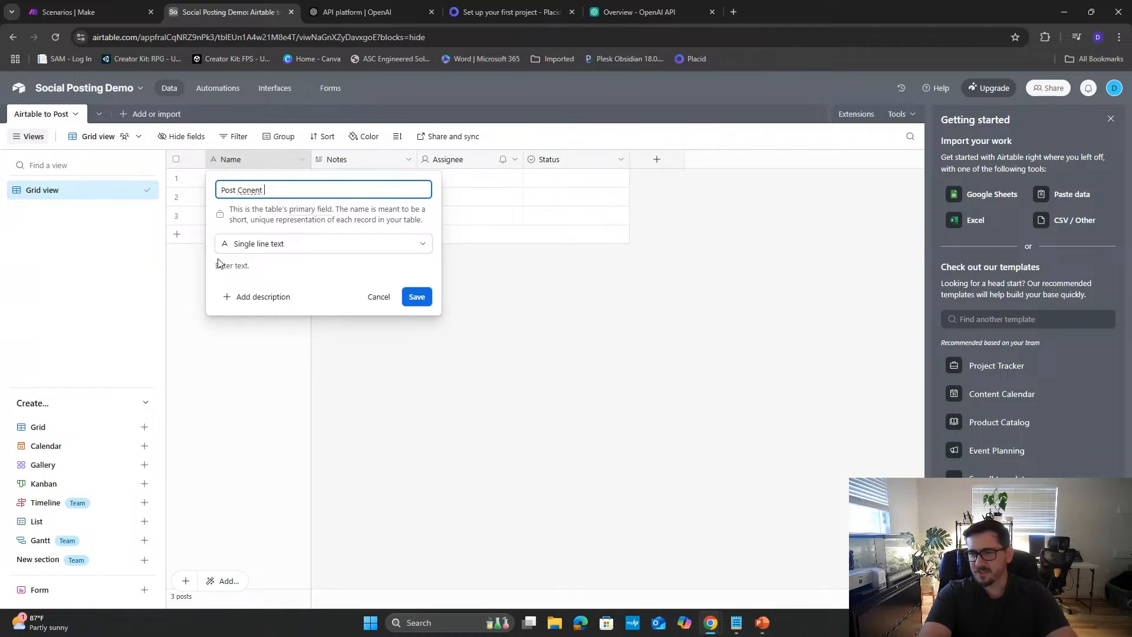
pyautogui.press('BackSpace')
pyautogui.press('BackSpace')
pyautogui.press('BackSpace')
pyautogui.press('BackSpace')
pyautogui.write('tent')
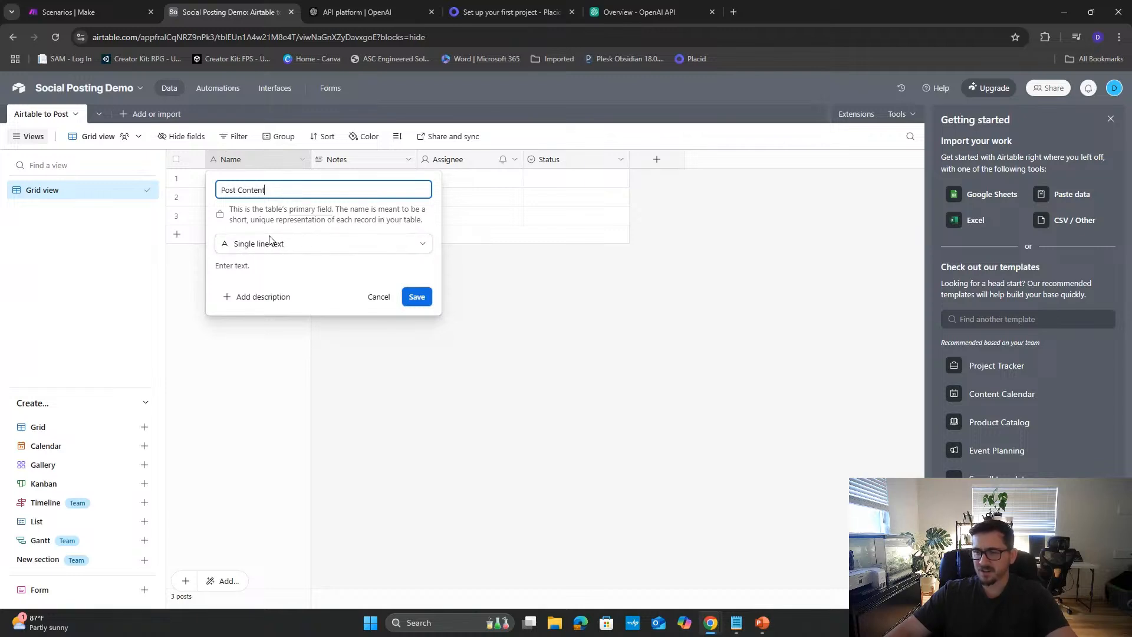
pyautogui.click(320, 247)
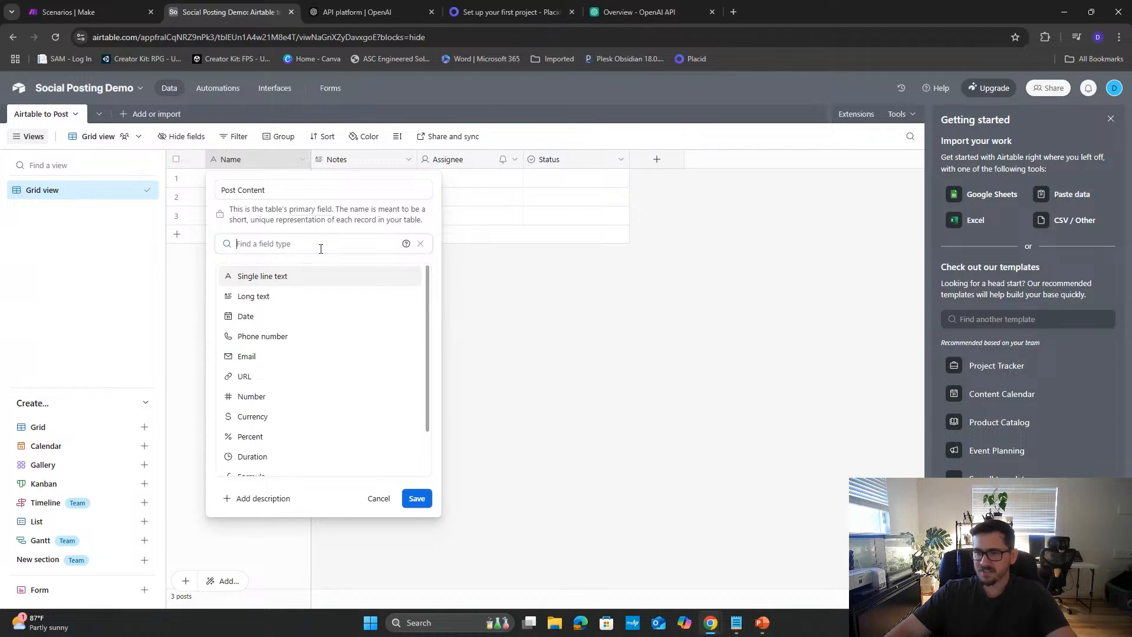
pyautogui.click(295, 300)
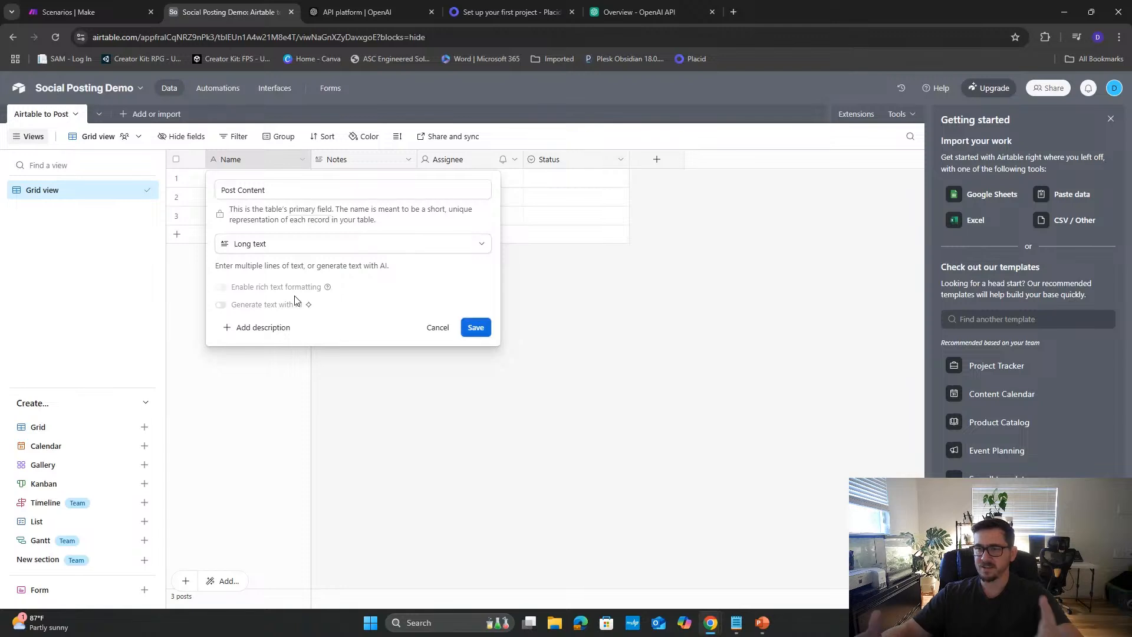
pyautogui.click(472, 334)
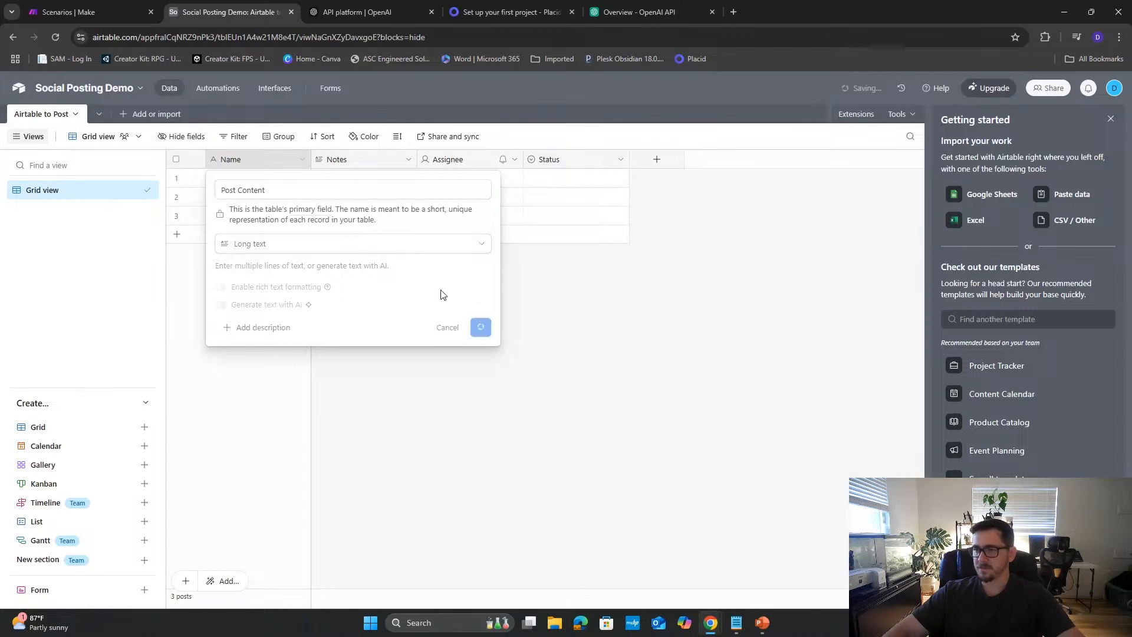
# - Delete the Notes and Assignee fields from the Airtable to Post table
pyautogui.rightClick(347, 166)
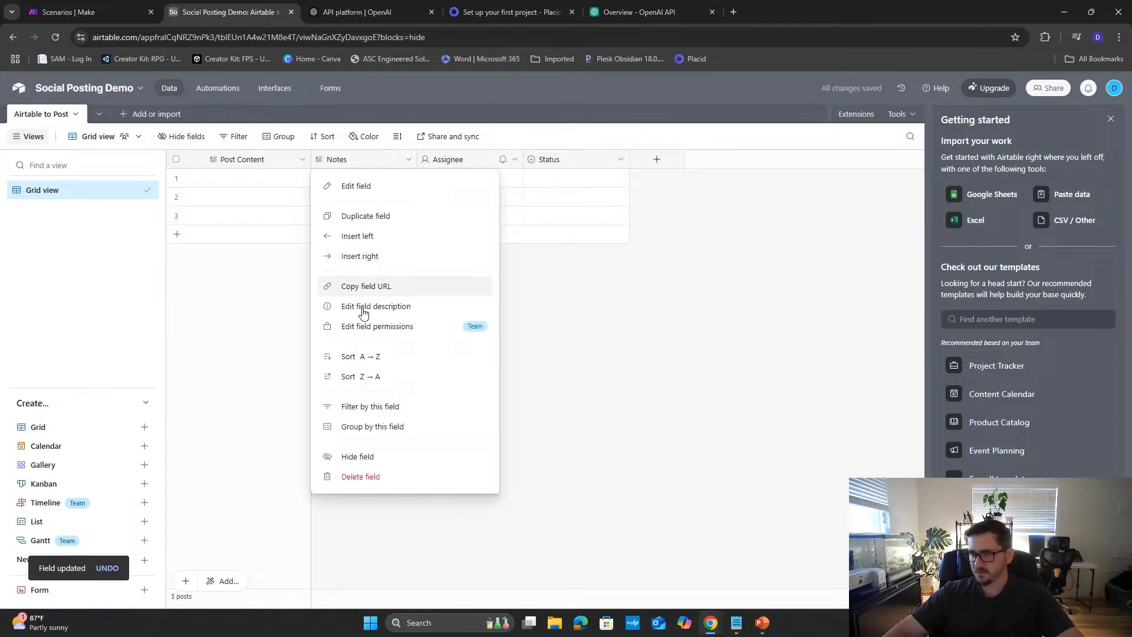
pyautogui.click(376, 475)
pyautogui.rightClick(387, 161)
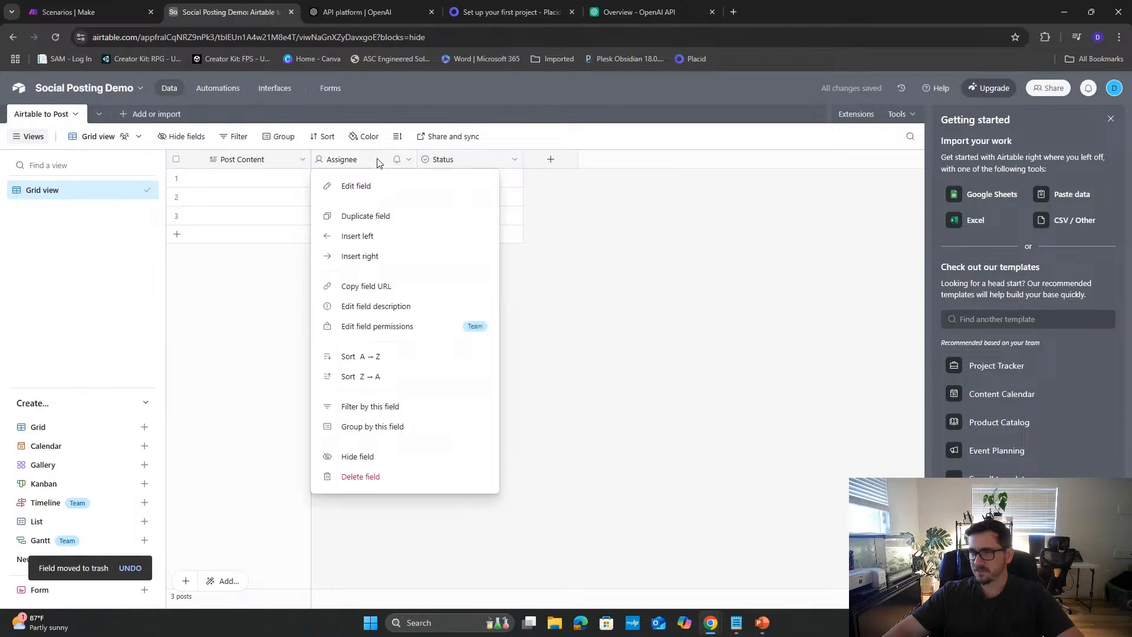
pyautogui.click(384, 476)
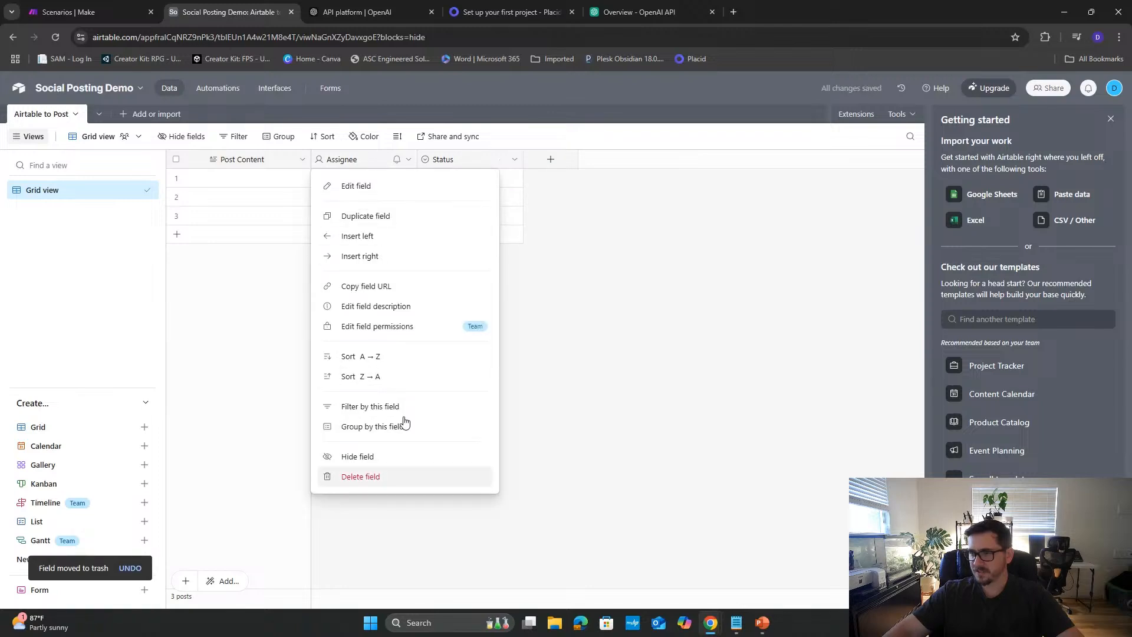
# - Insert an Attachment field named Post Image directly after the Post Content field
pyautogui.rightClick(265, 163)
pyautogui.click(256, 164)
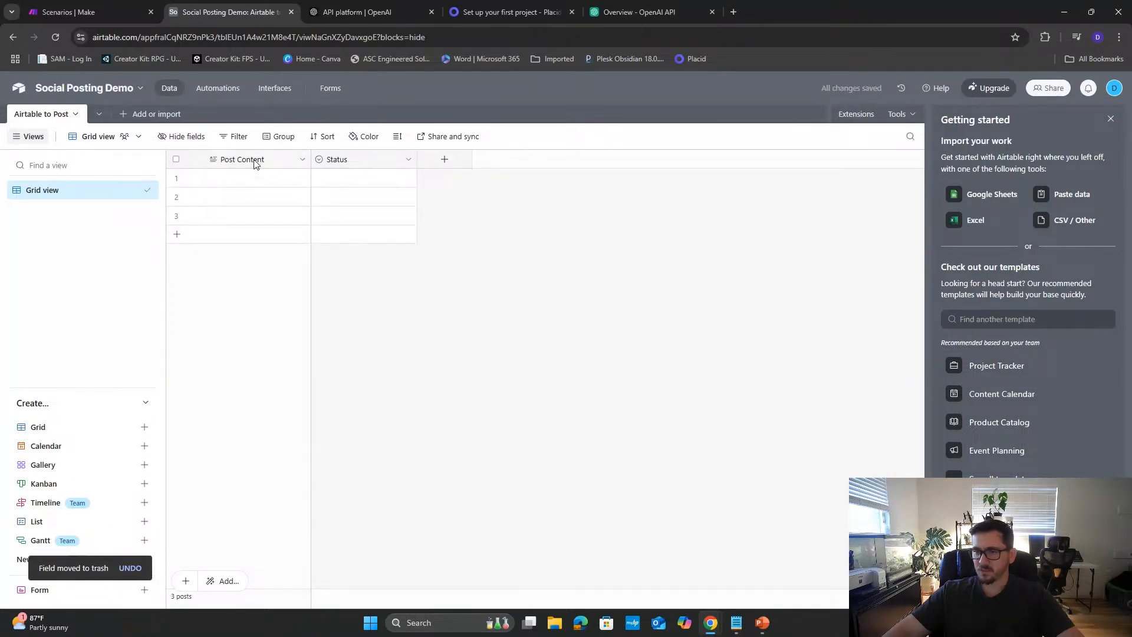
pyautogui.rightClick(256, 165)
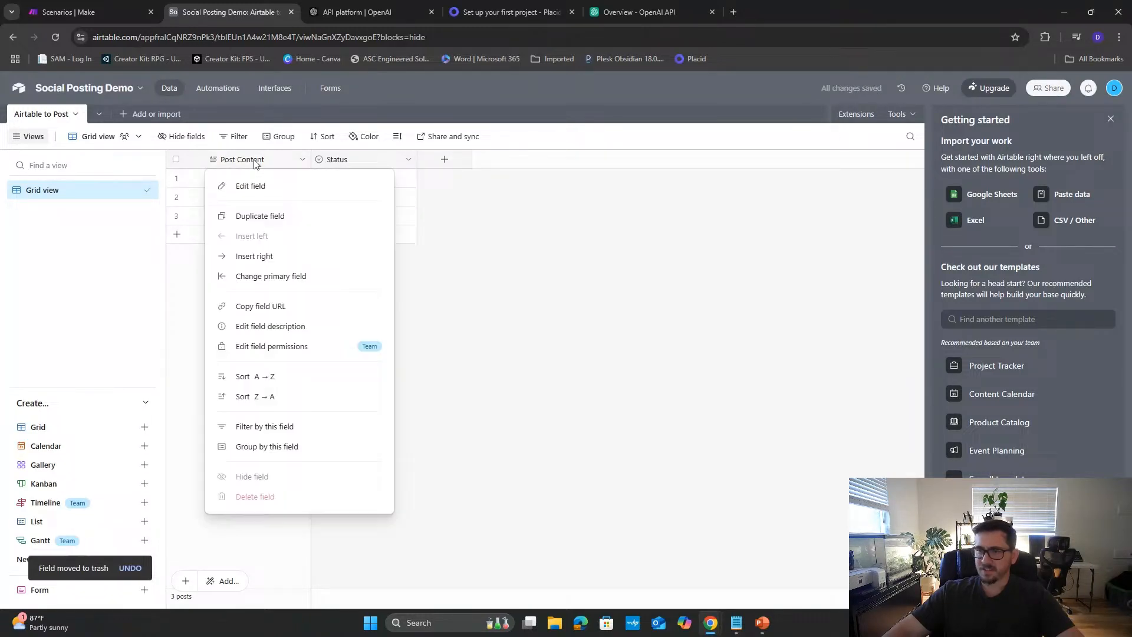
pyautogui.click(260, 256)
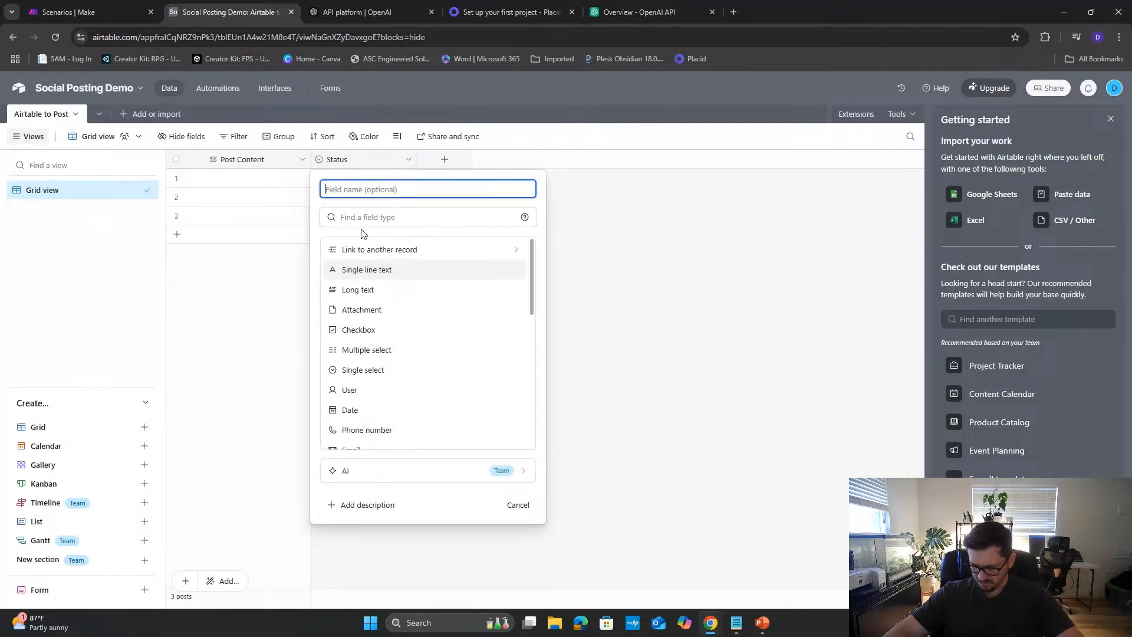
pyautogui.write('Post Image')
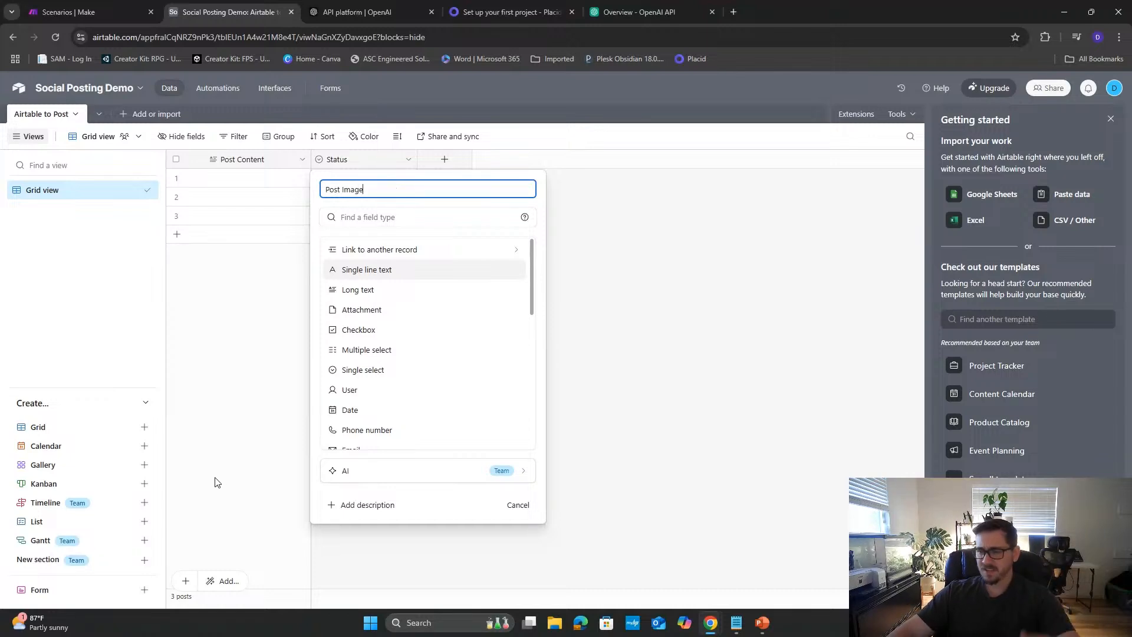
pyautogui.scroll(-1, 347, 346)
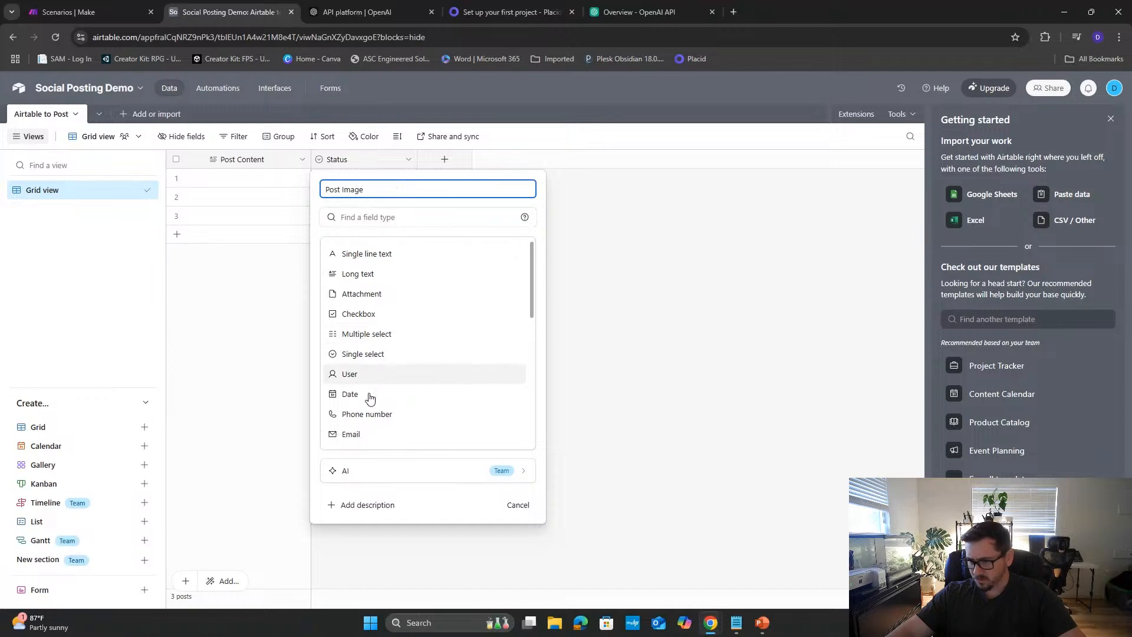
pyautogui.scroll(-5, 371, 401)
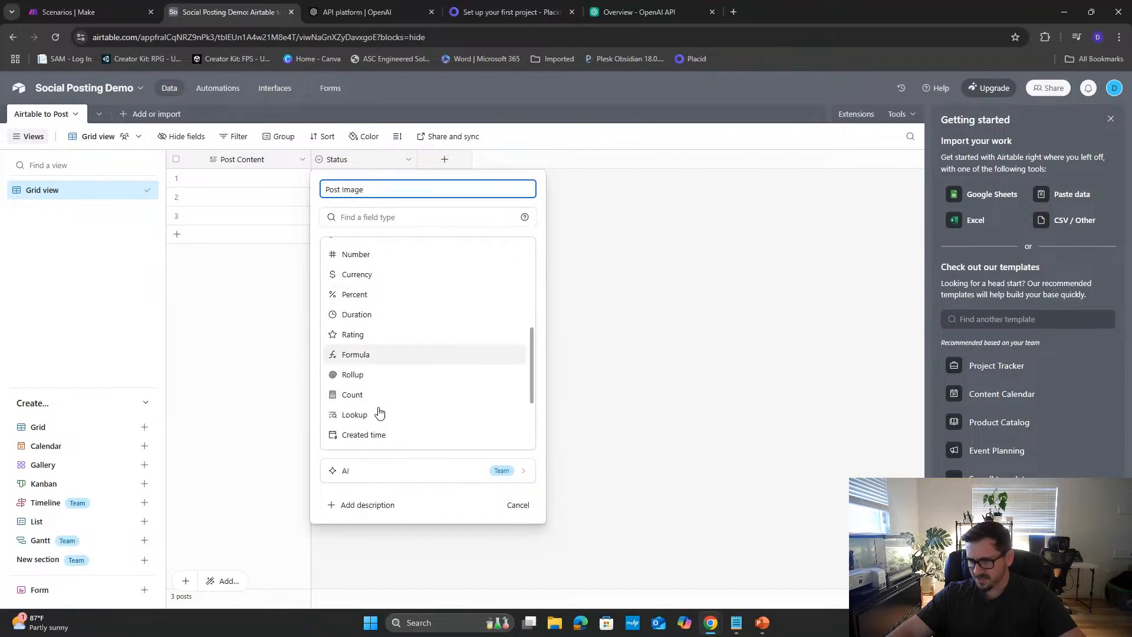
pyautogui.scroll(-2, 379, 412)
pyautogui.scroll(4, 379, 413)
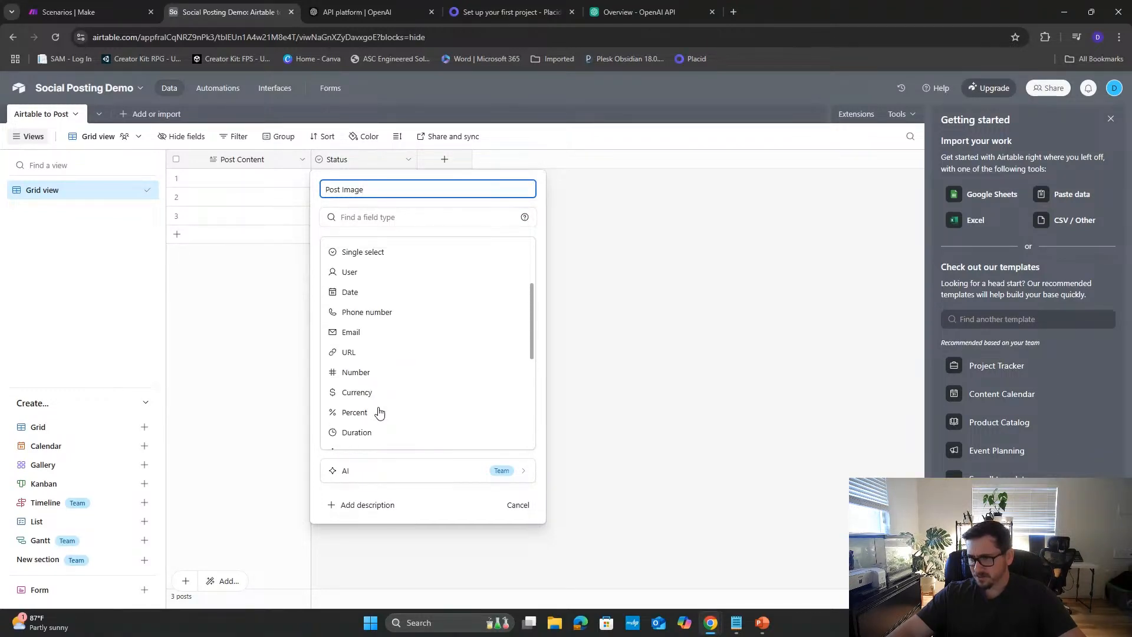
pyautogui.scroll(2, 380, 412)
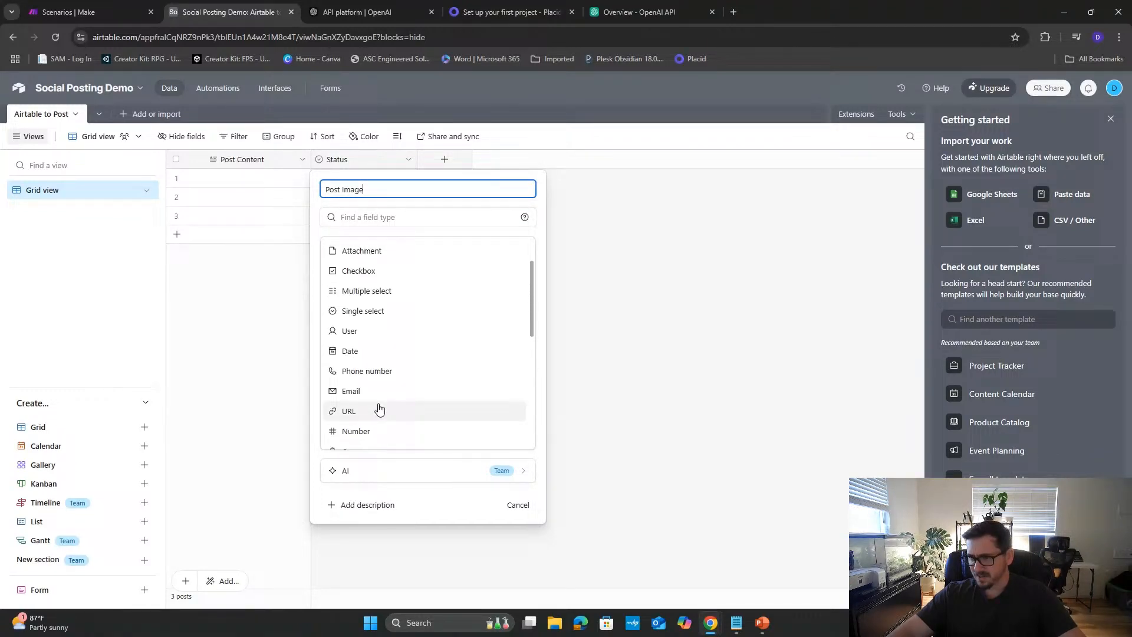
pyautogui.click(365, 258)
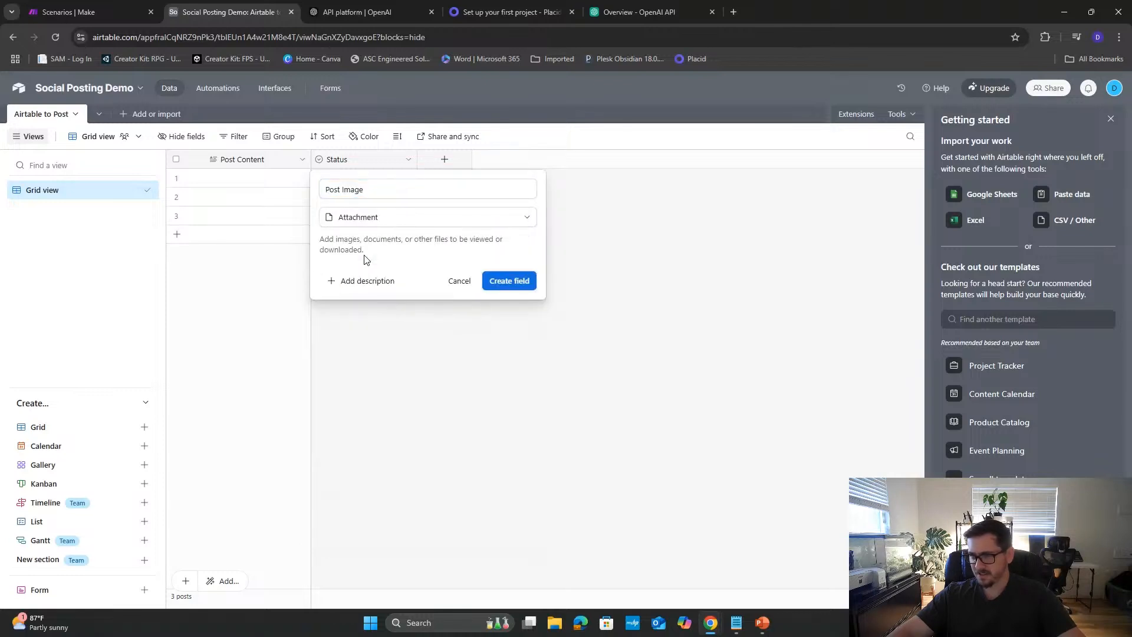
pyautogui.click(513, 288)
# - View the file upload sources for the first record's Post Image cell, then close them without attaching anything
pyautogui.click(355, 185)
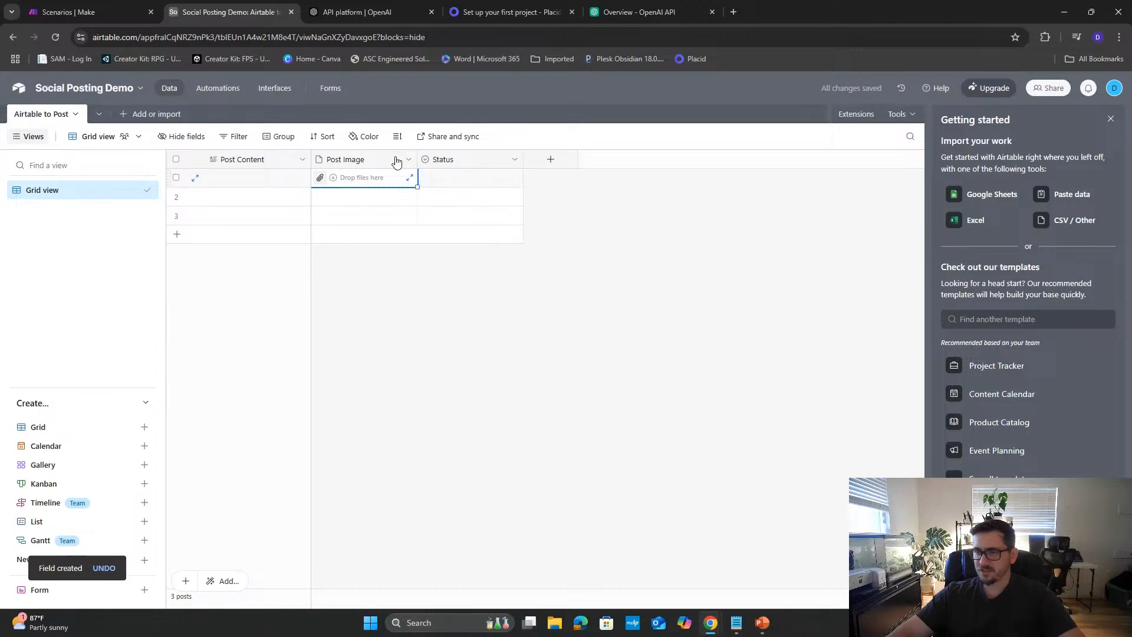
pyautogui.click(320, 179)
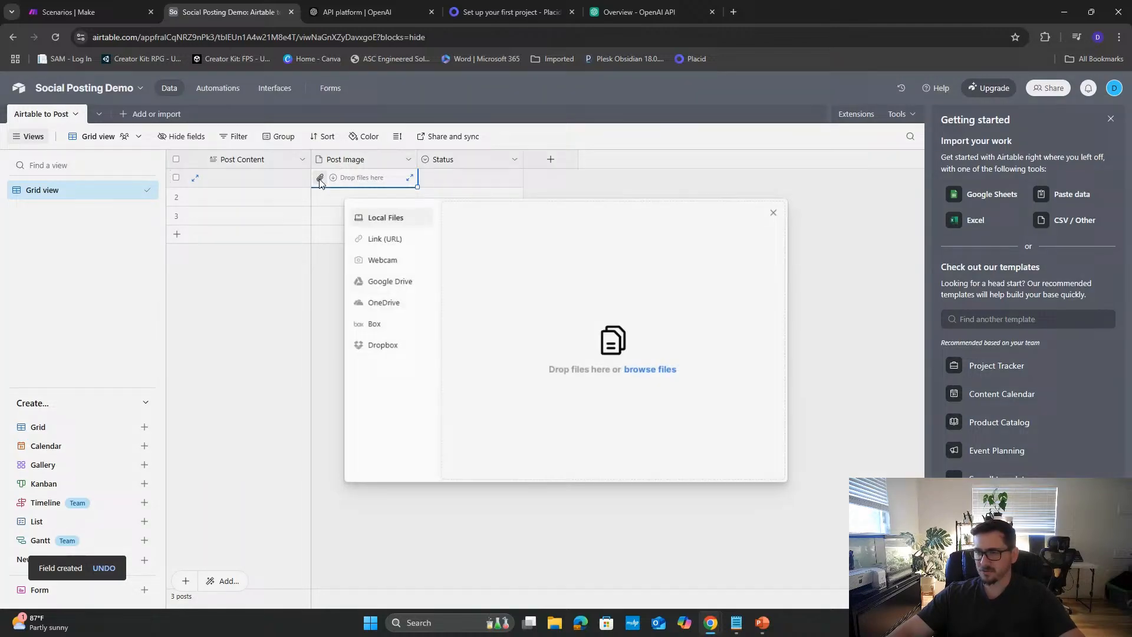
pyautogui.click(771, 214)
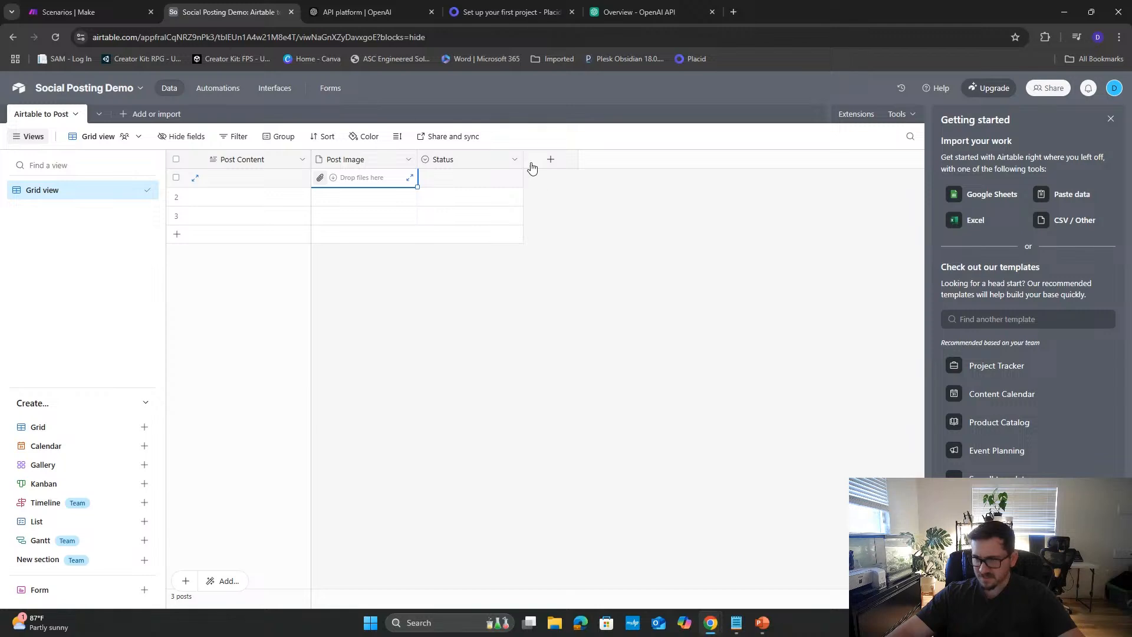
# - Start a new Multiple select field directly after Post Image and name it Channels
pyautogui.rightClick(381, 160)
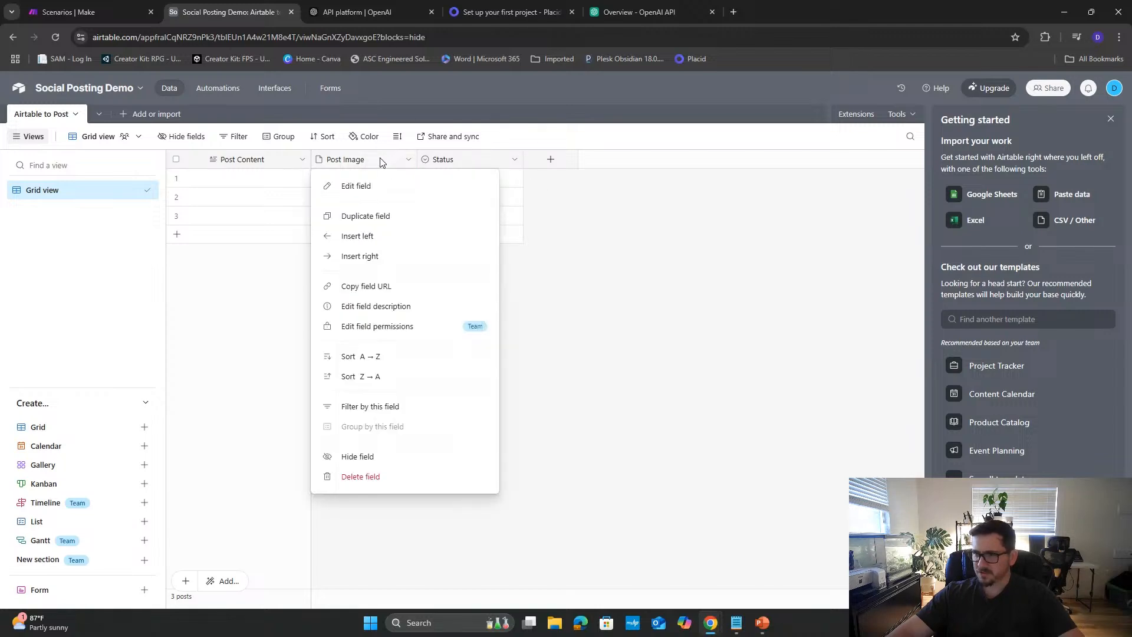
pyautogui.click(382, 255)
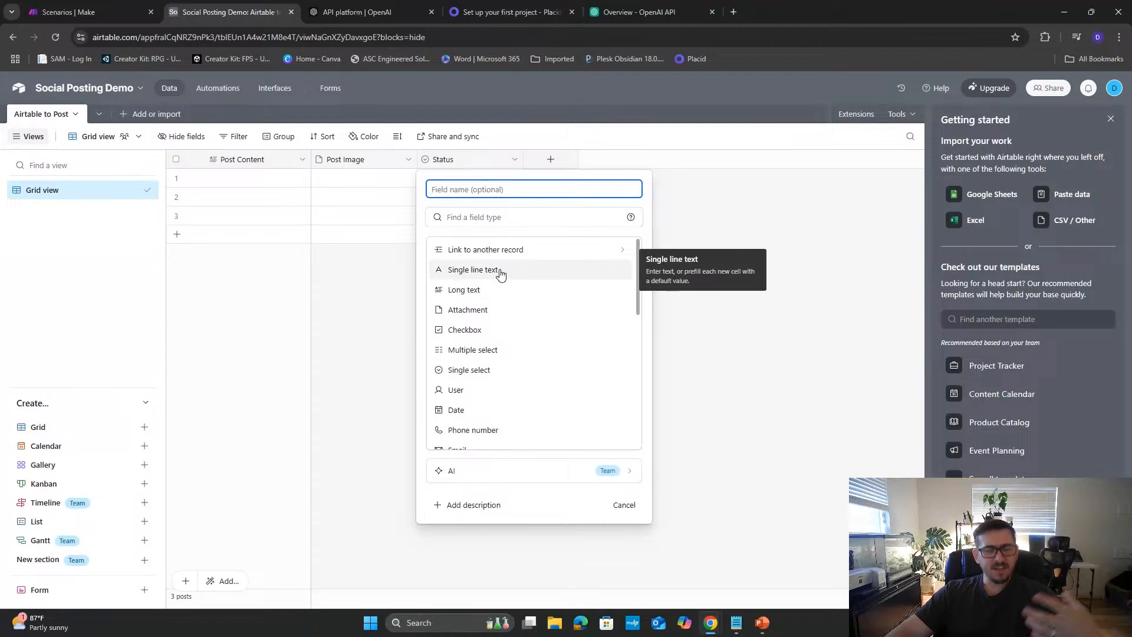
pyautogui.click(478, 351)
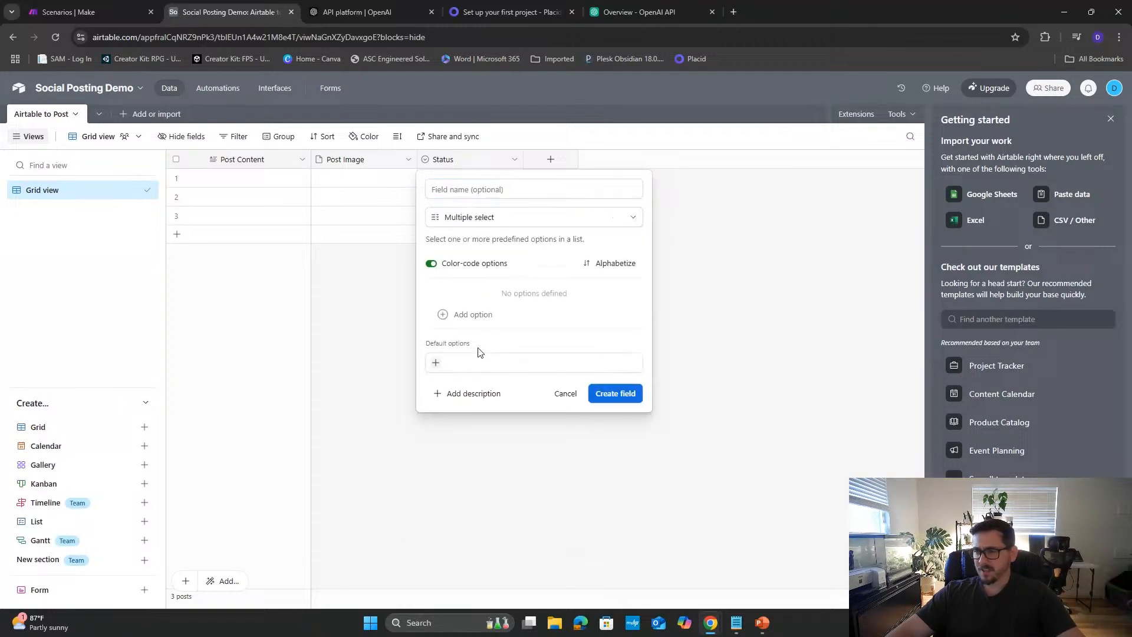
pyautogui.click(476, 191)
pyautogui.write('Ca')
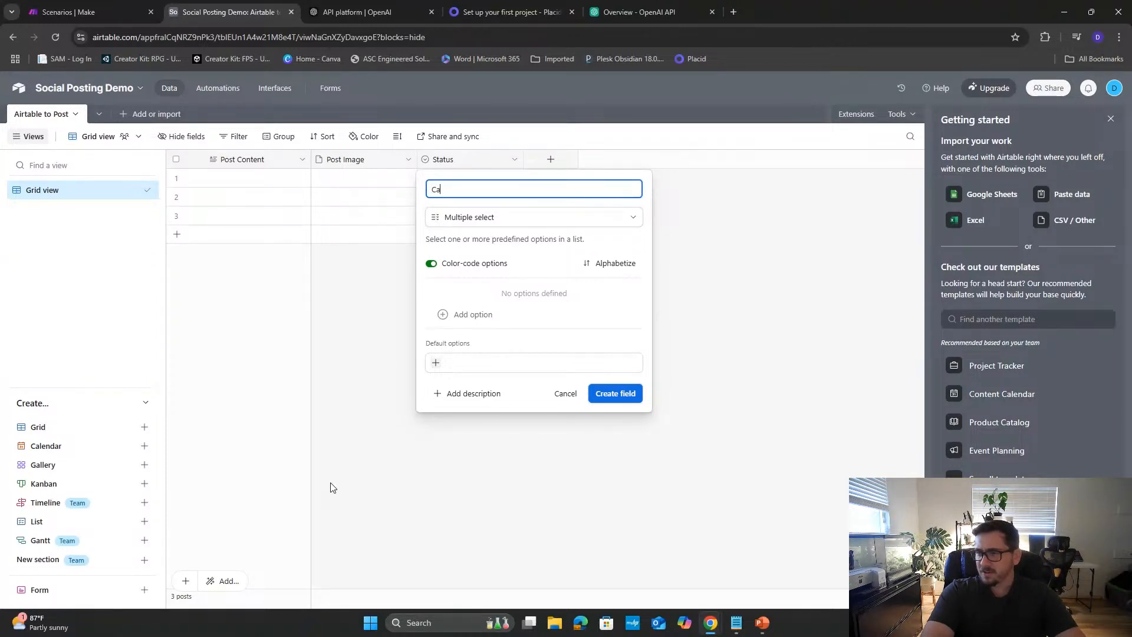
pyautogui.write('nnnels')
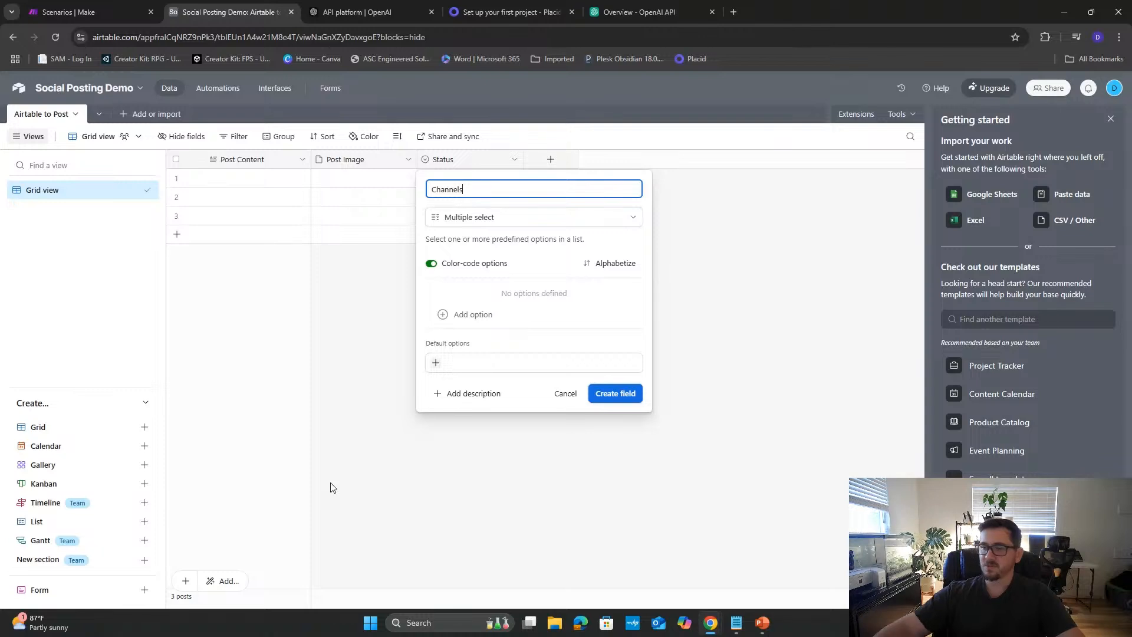
# - Add Facebook and Instagram as the first two options of the Channels field
pyautogui.click(464, 315)
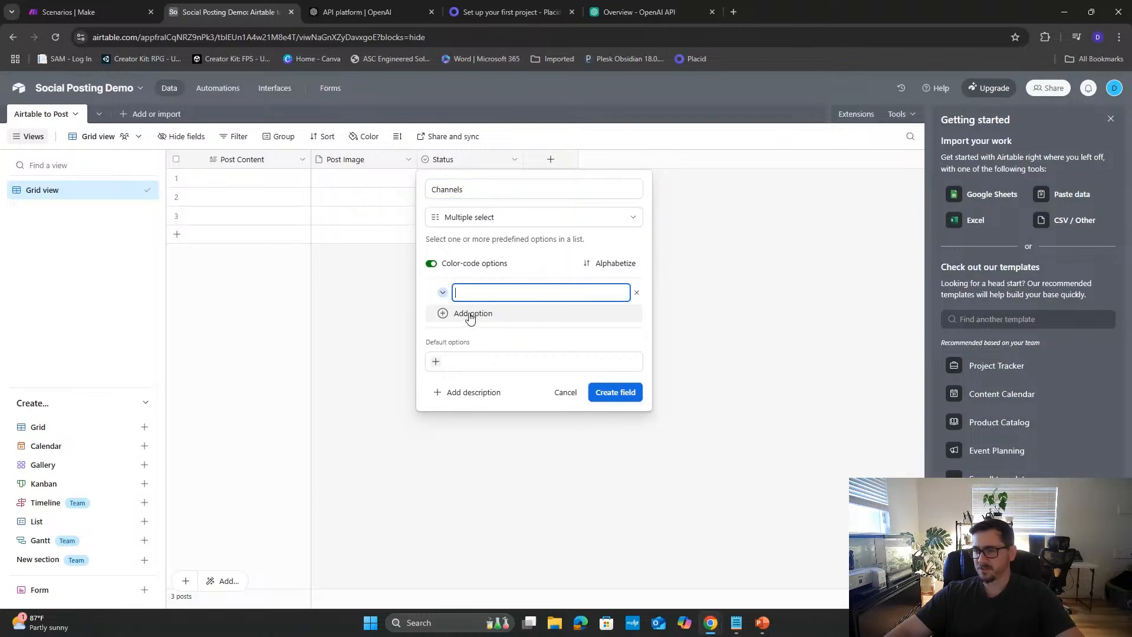
pyautogui.write('Face')
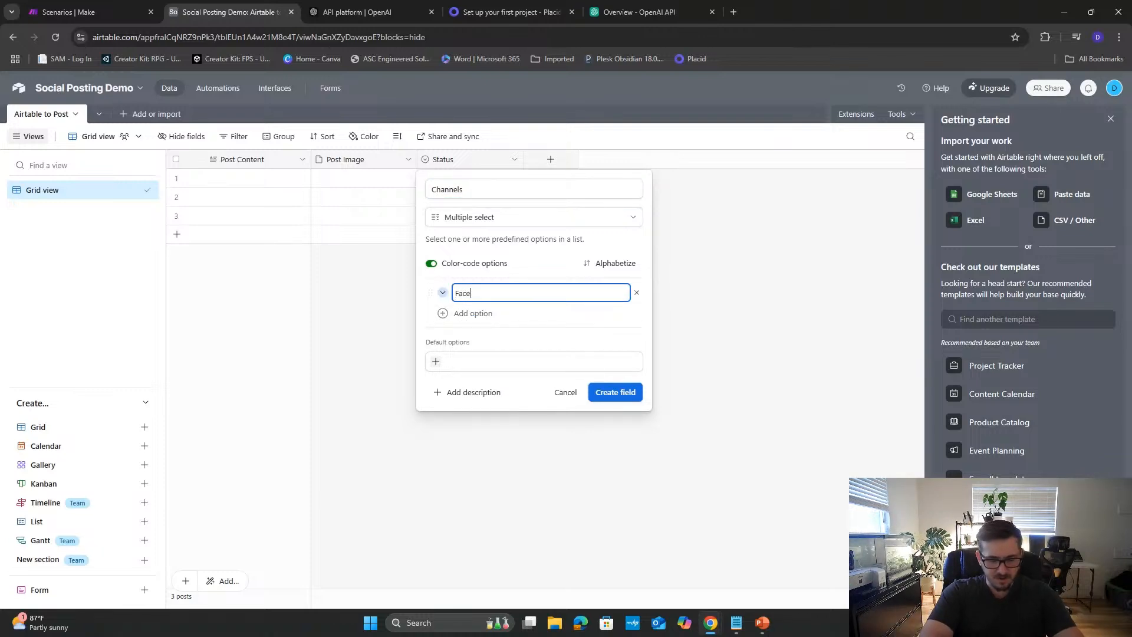
pyautogui.press('BackSpace')
pyautogui.press('BackSpace')
pyautogui.write('cebook')
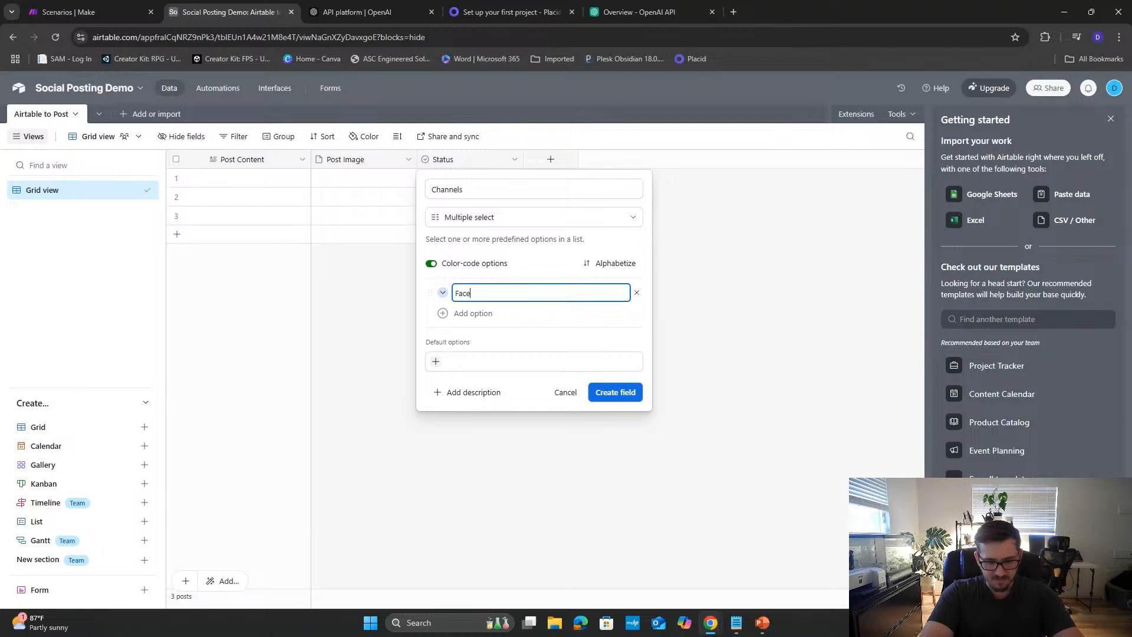
pyautogui.press('Return')
pyautogui.write('I')
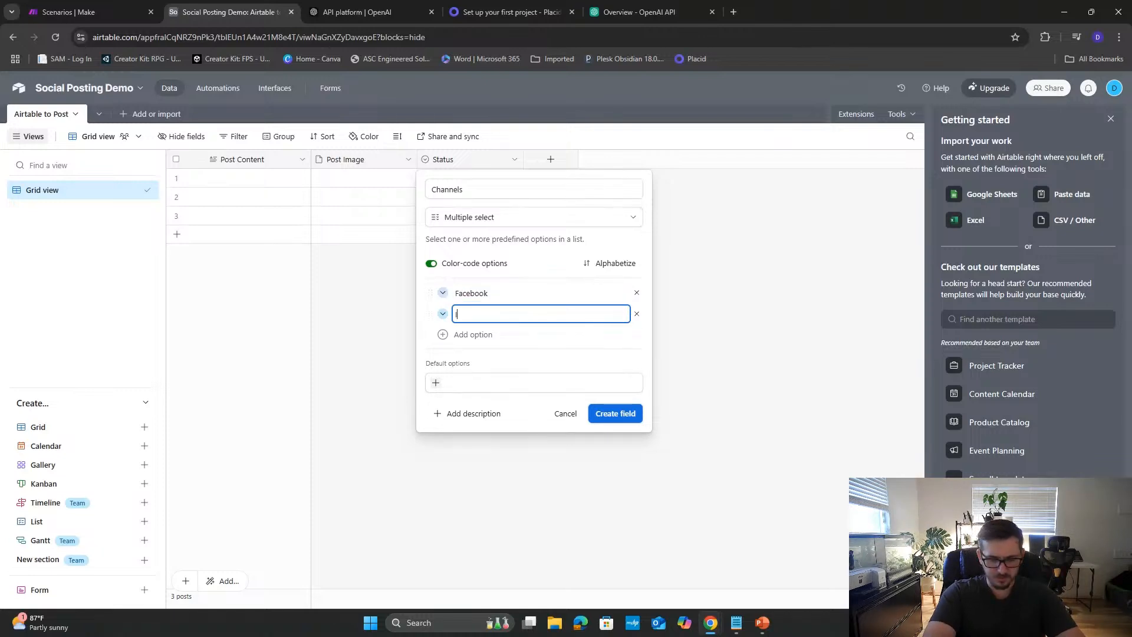
pyautogui.write('nstagram')
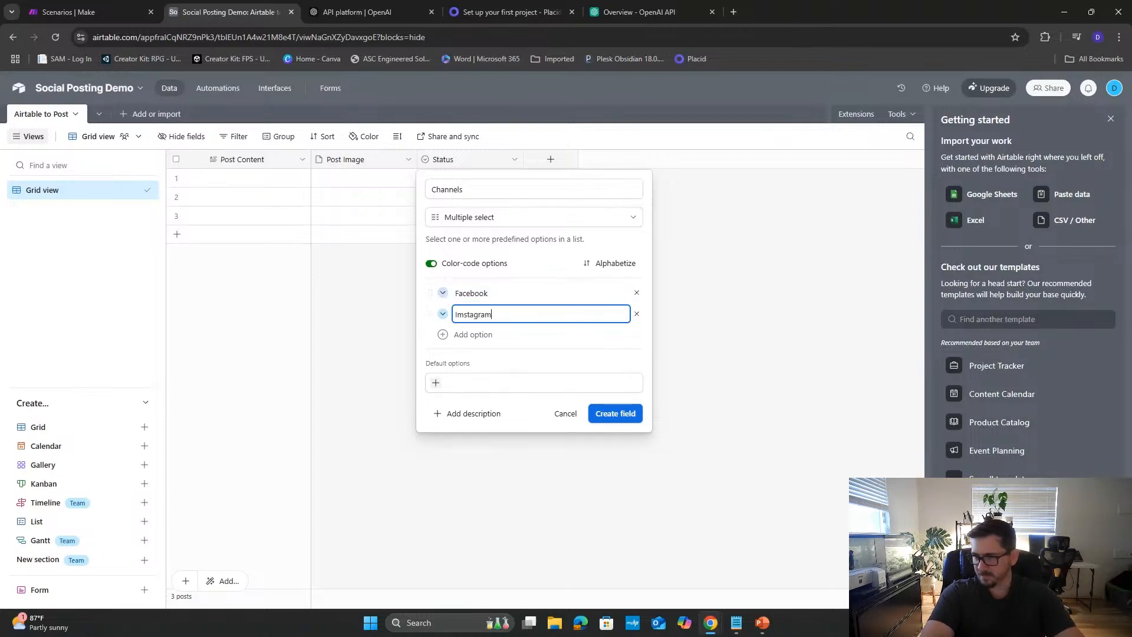
pyautogui.press('Return')
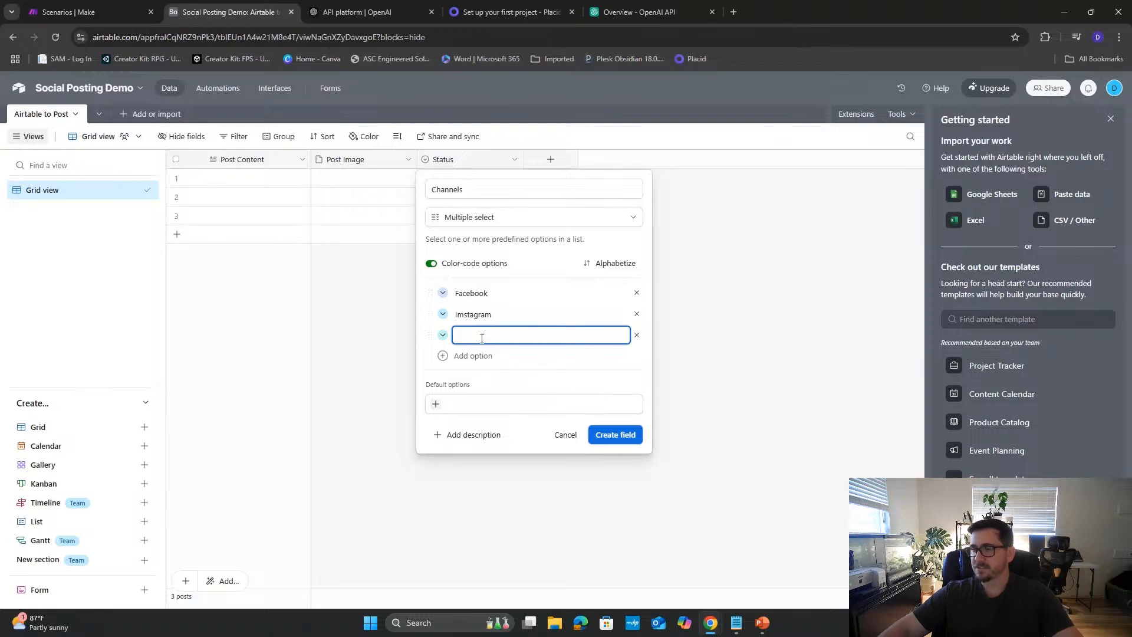
pyautogui.click(505, 313)
pyautogui.press('BackSpace')
pyautogui.press('BackSpace')
pyautogui.press('BackSpace')
pyautogui.press('BackSpace')
pyautogui.press('BackSpace')
pyautogui.press('BackSpace')
pyautogui.press('BackSpace')
pyautogui.press('BackSpace')
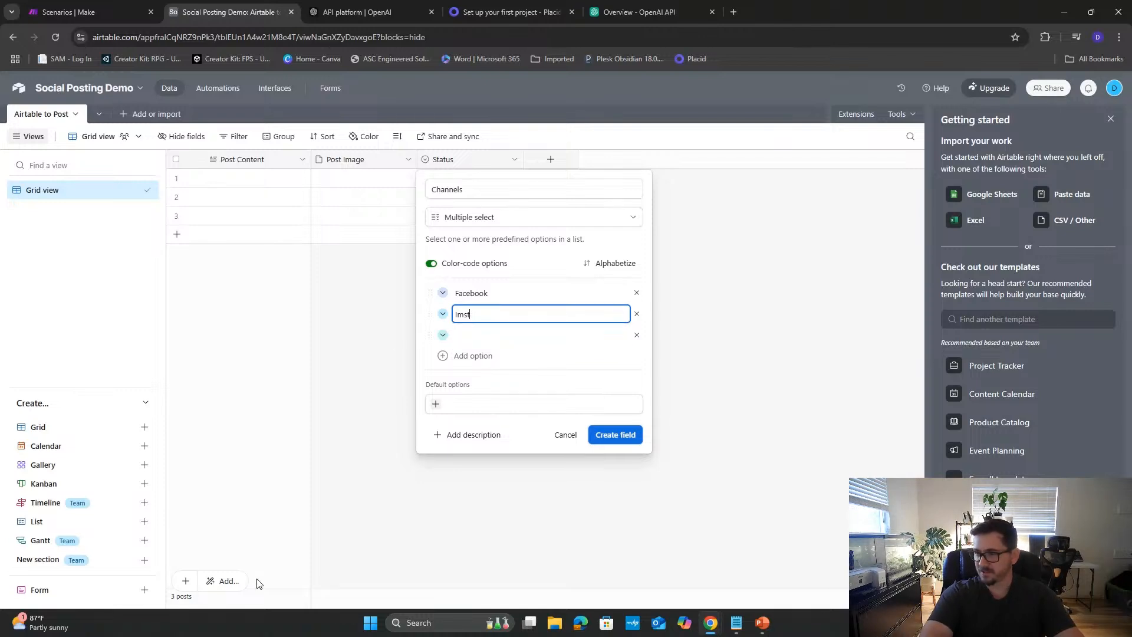
pyautogui.write('nstagram')
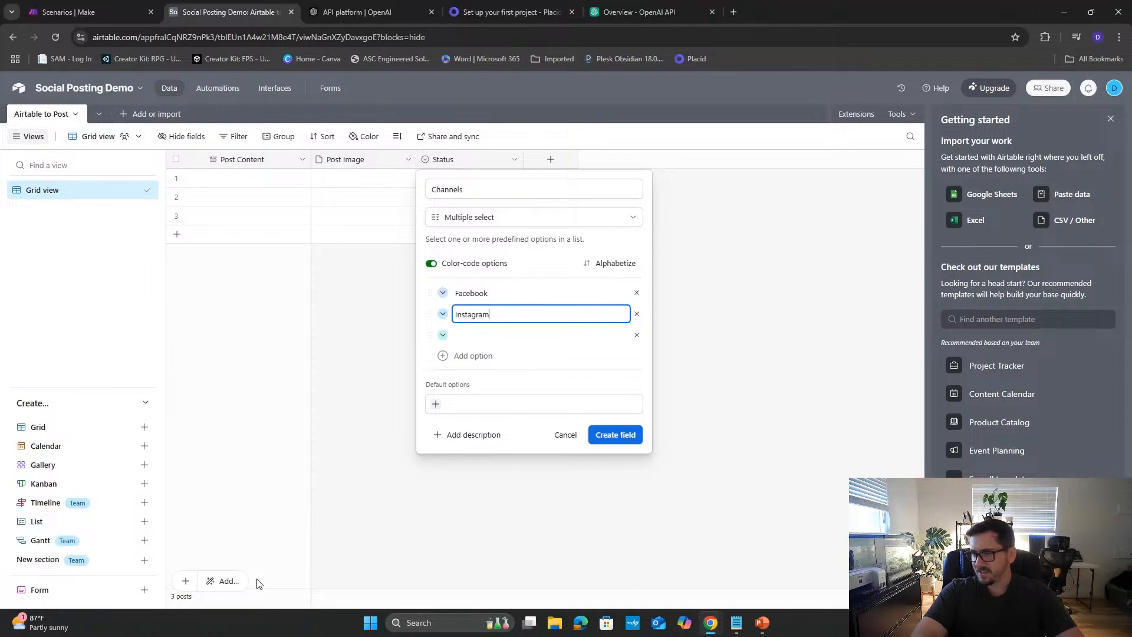
pyautogui.press('Return')
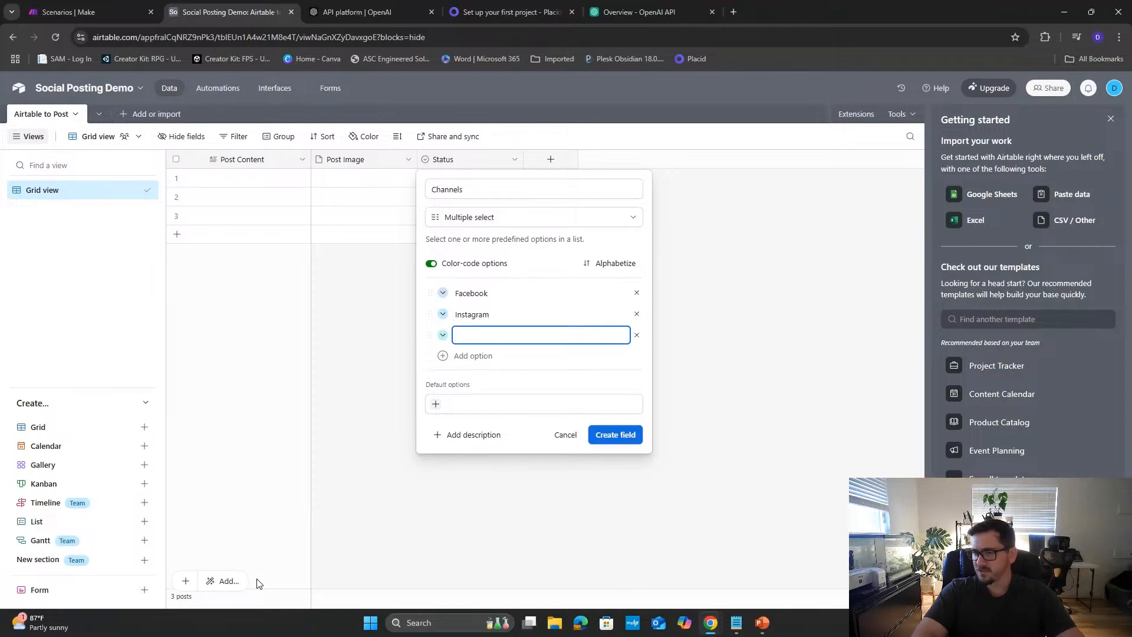
# - Add LinkedIn and Twitter as further Channels options and create the field
pyautogui.write('Linked')
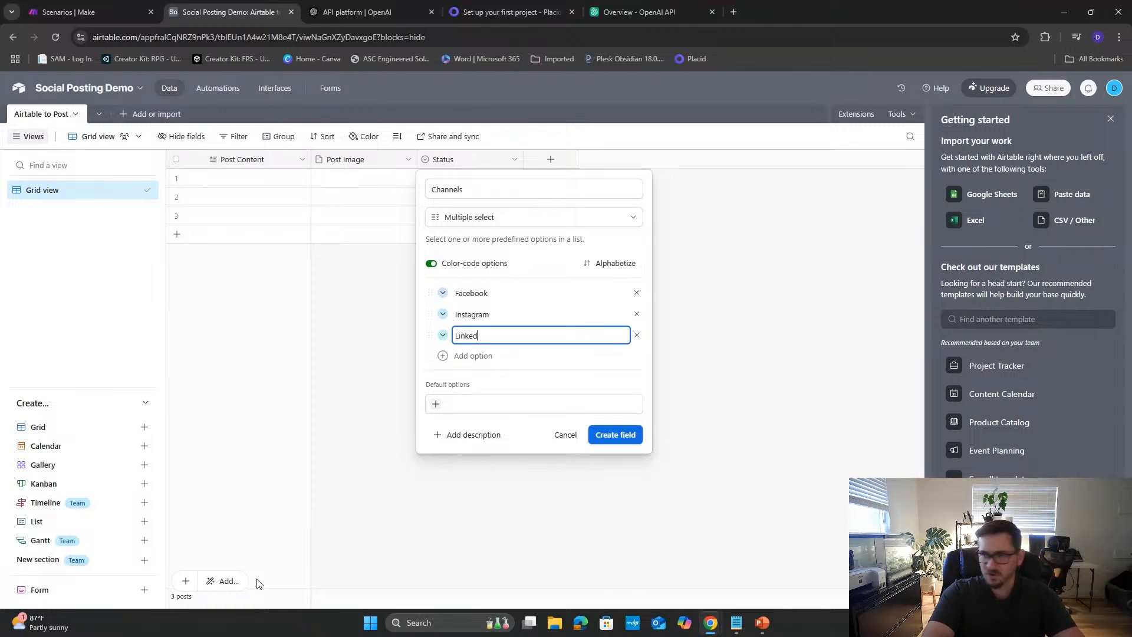
pyautogui.press('BackSpace')
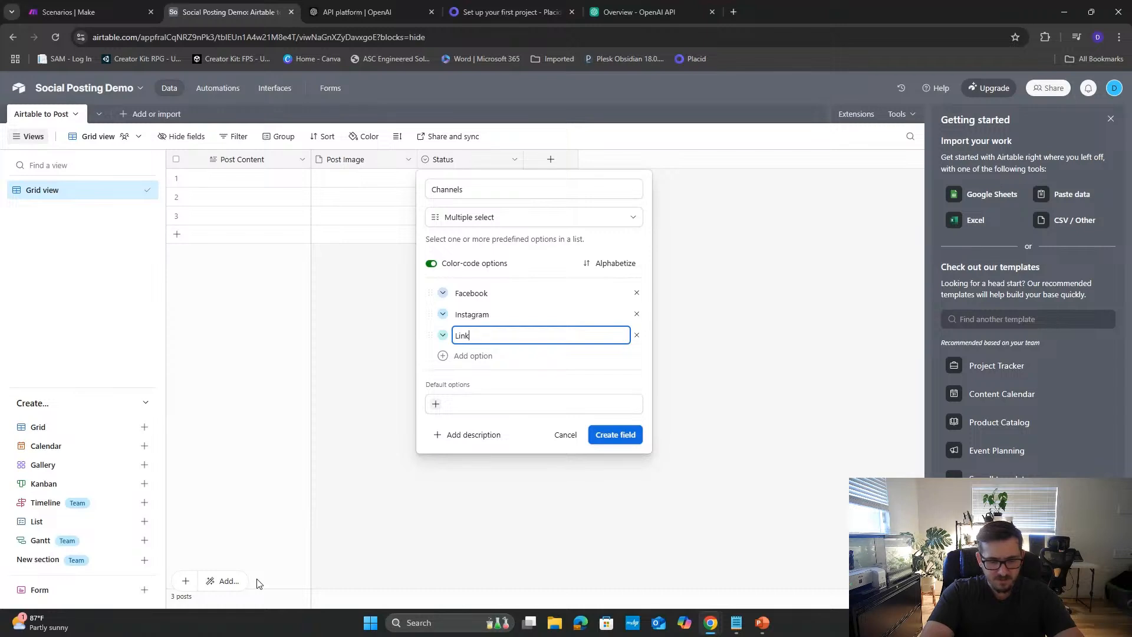
pyautogui.write('edIn')
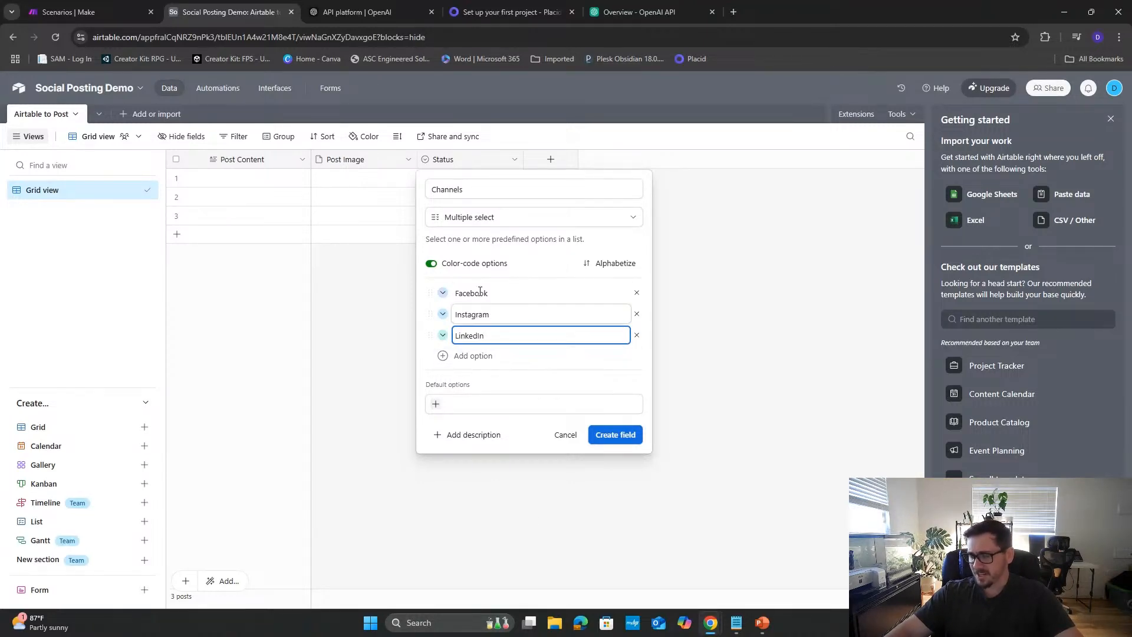
pyautogui.click(471, 356)
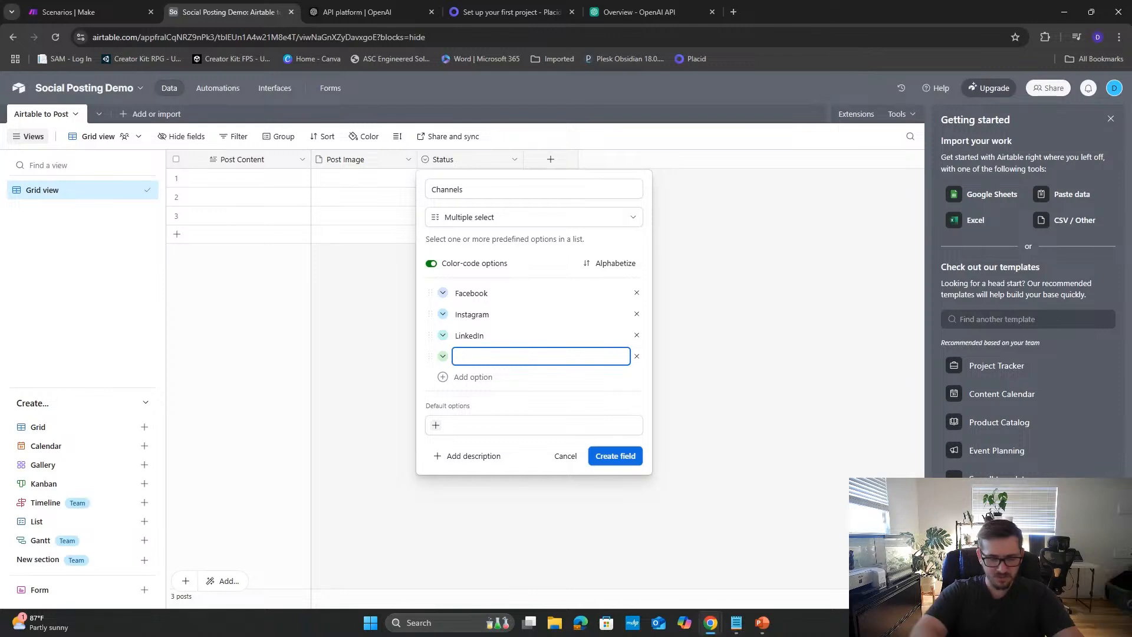
pyautogui.write('Twitt')
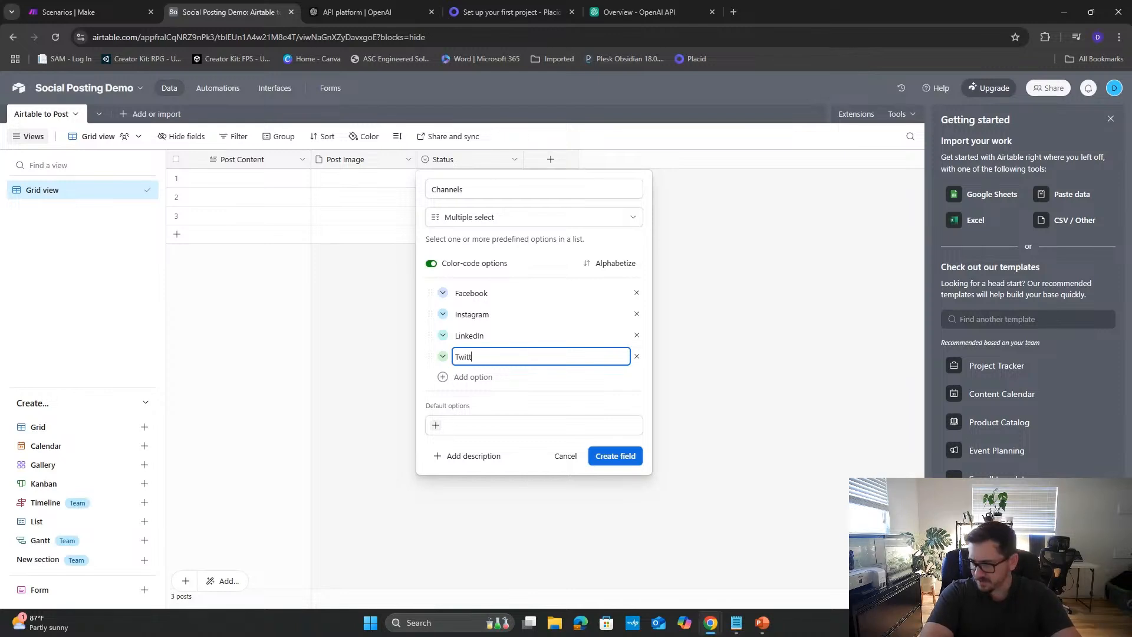
pyautogui.write('er')
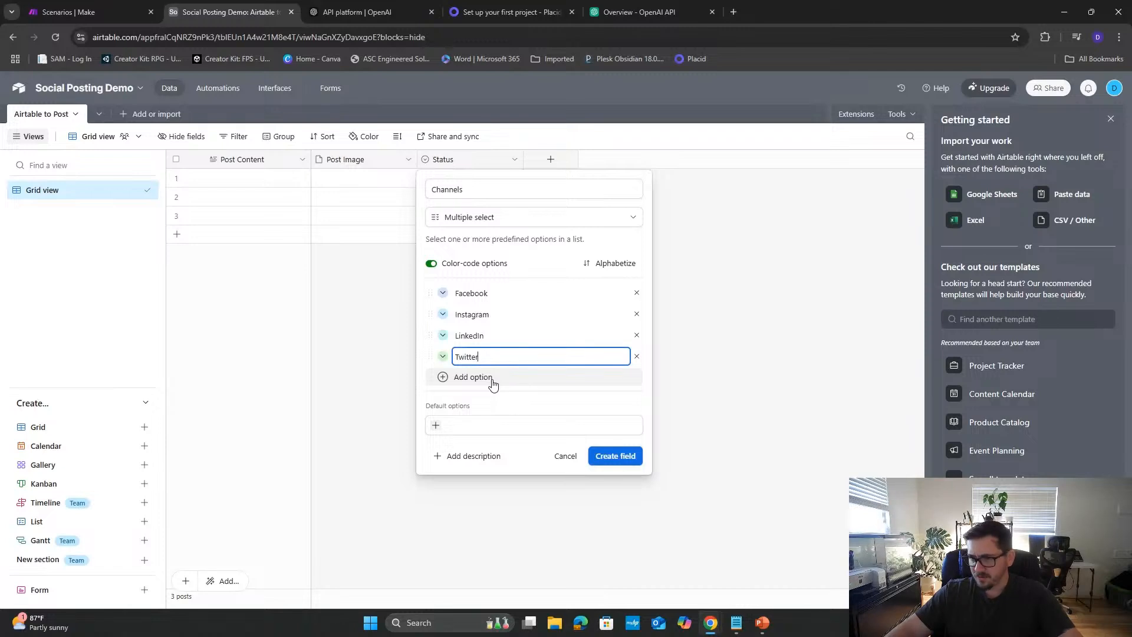
pyautogui.click(607, 456)
pyautogui.click(468, 174)
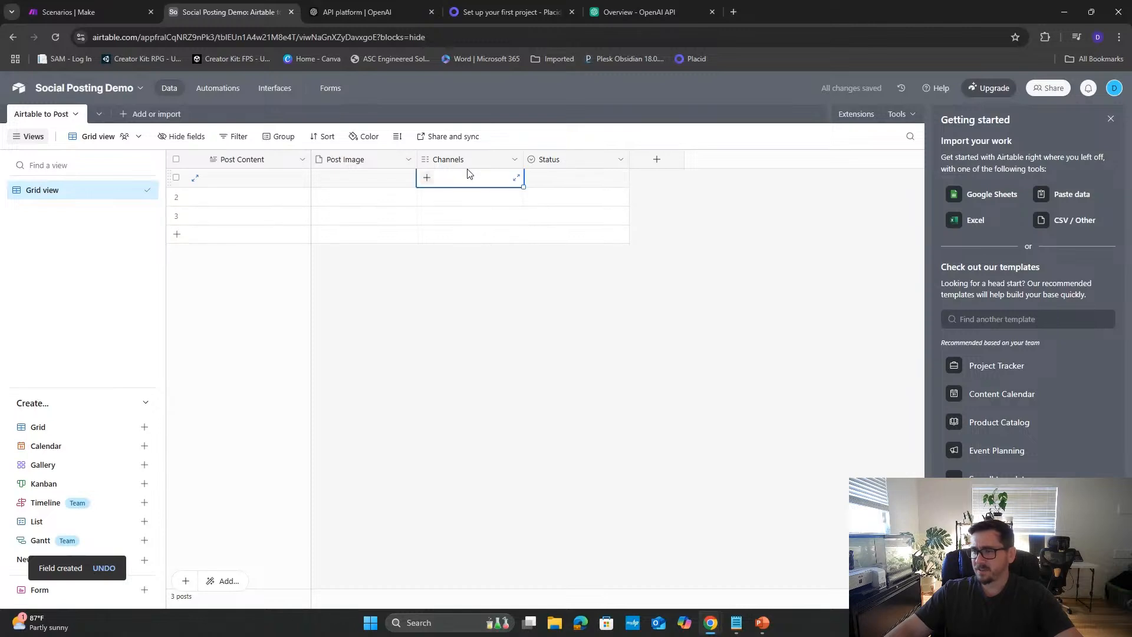
# - Insert a Date field named Date to Post directly after Channels, keeping the Local date format, and create it
pyautogui.rightClick(477, 159)
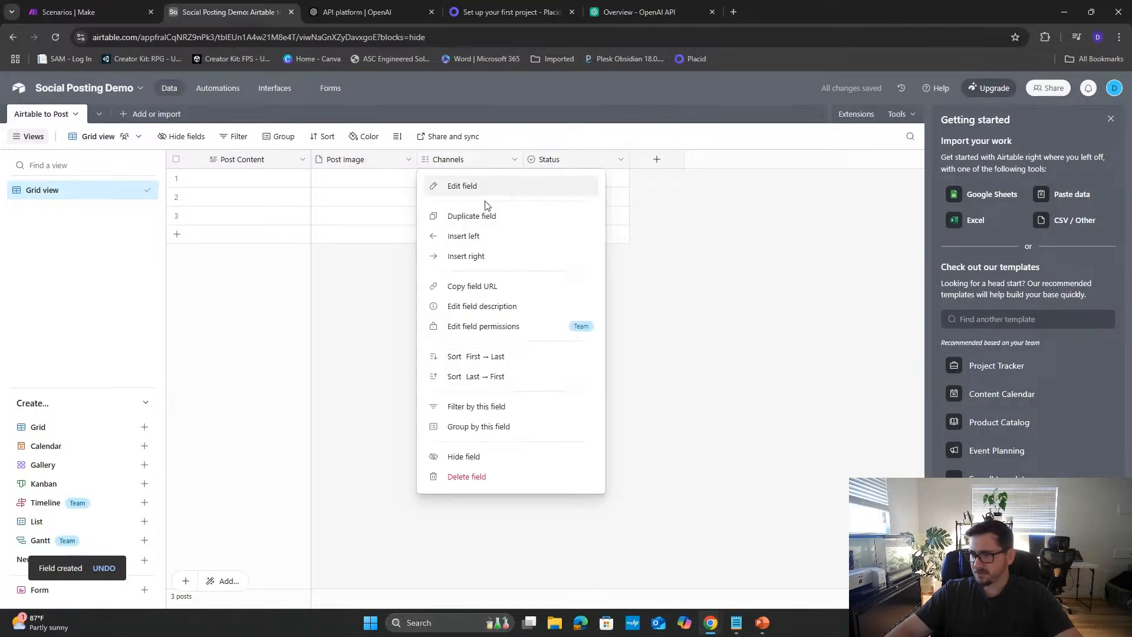
pyautogui.click(483, 258)
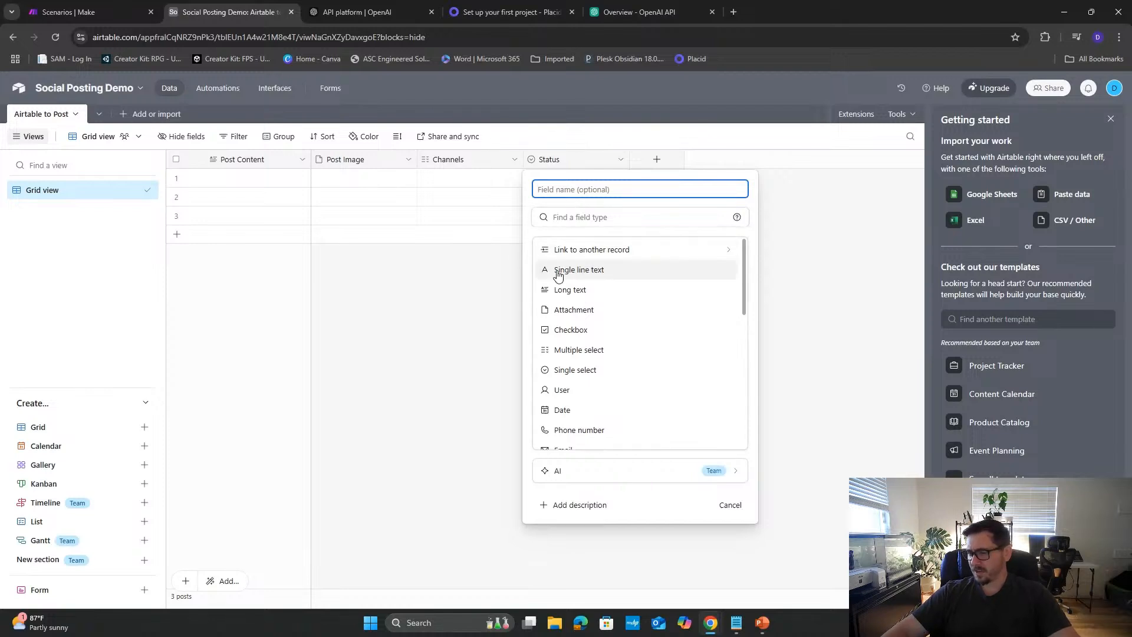
pyautogui.click(583, 410)
pyautogui.click(578, 195)
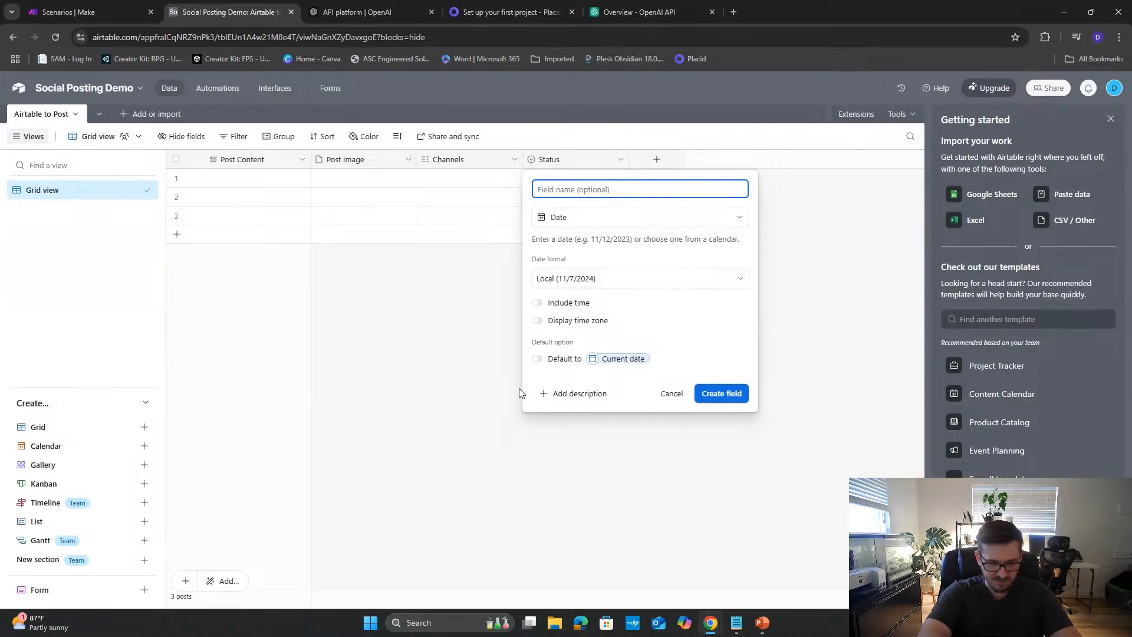
pyautogui.write('Date to')
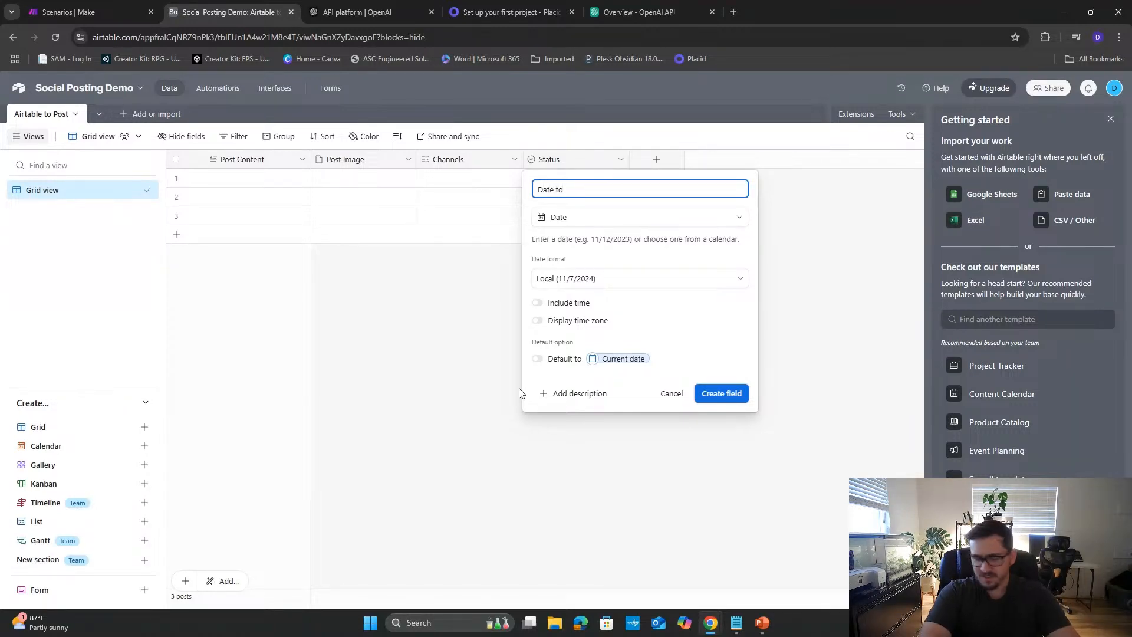
pyautogui.write(' Post')
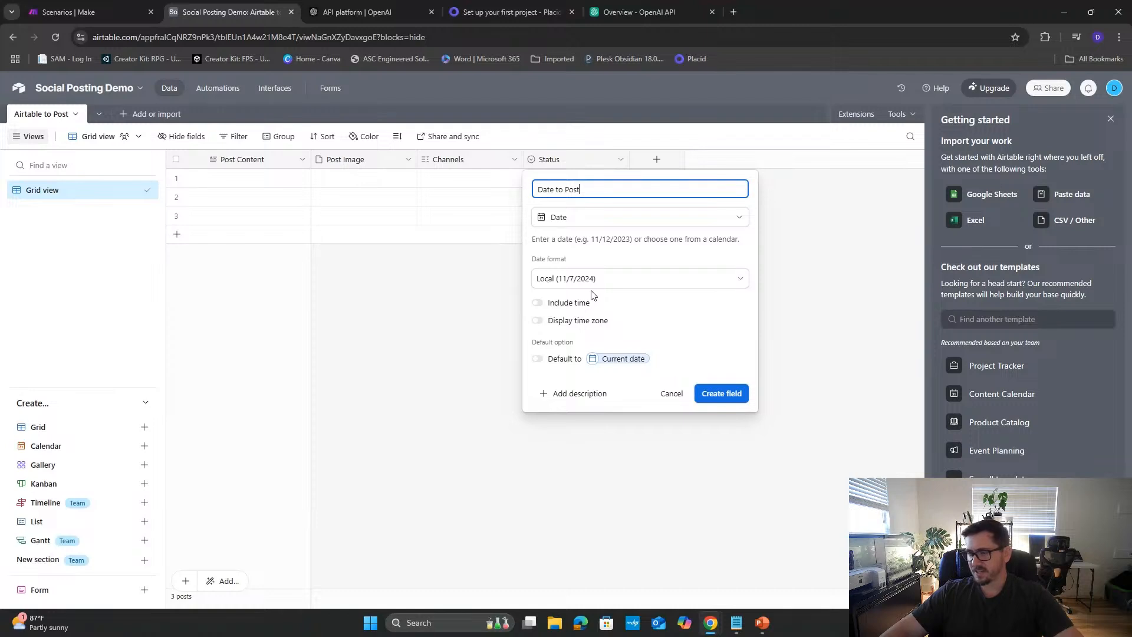
pyautogui.click(603, 283)
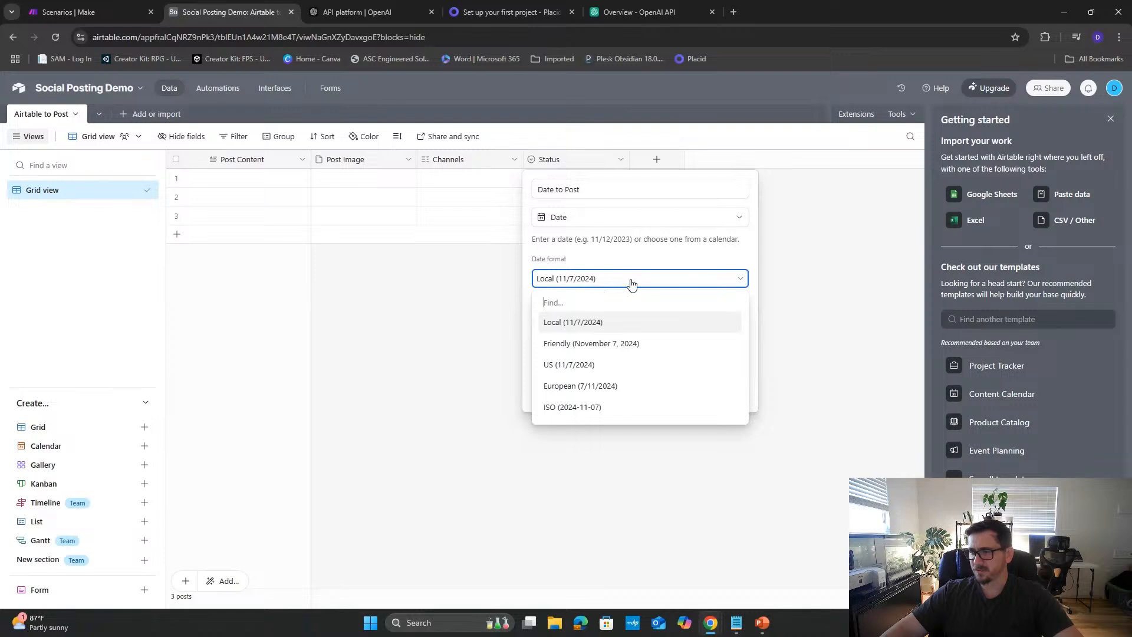
pyautogui.click(632, 283)
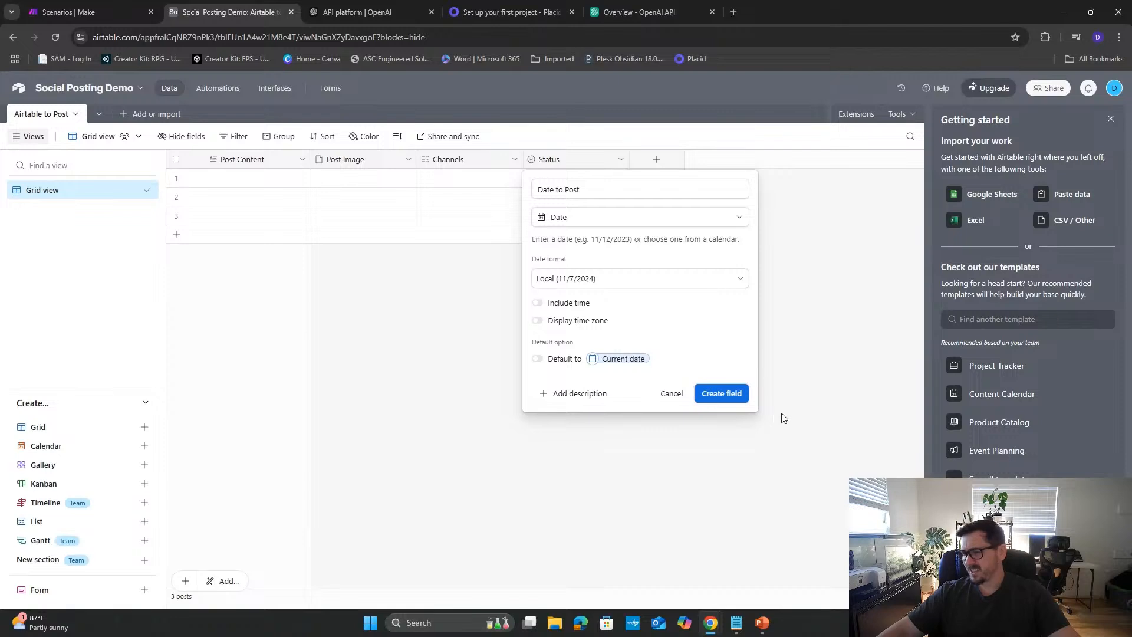
pyautogui.click(728, 396)
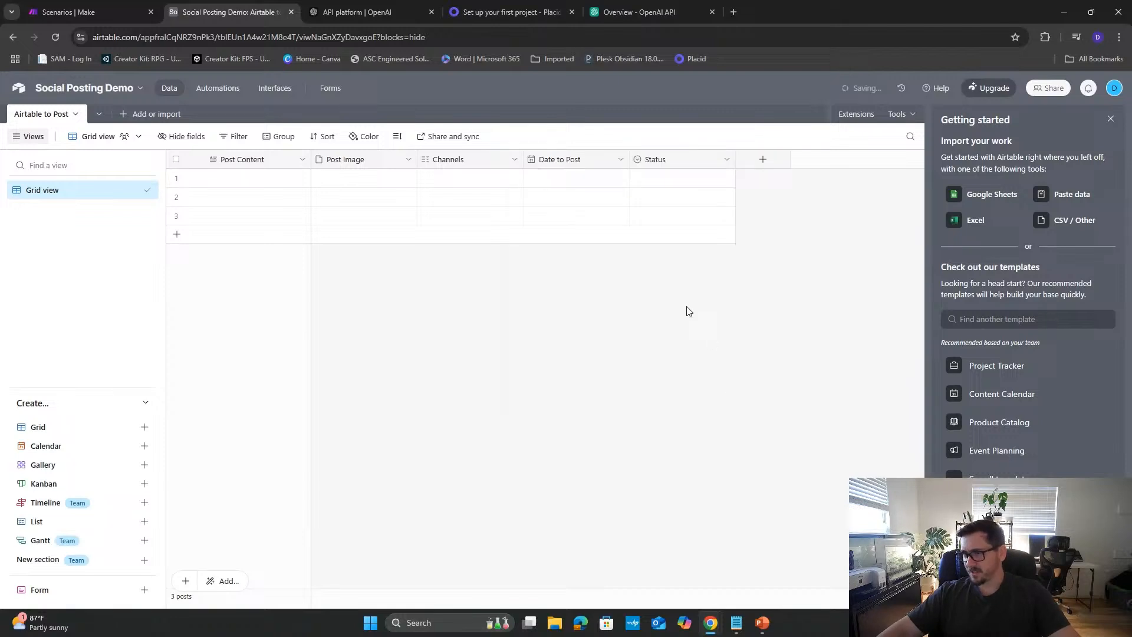
pyautogui.rightClick(576, 159)
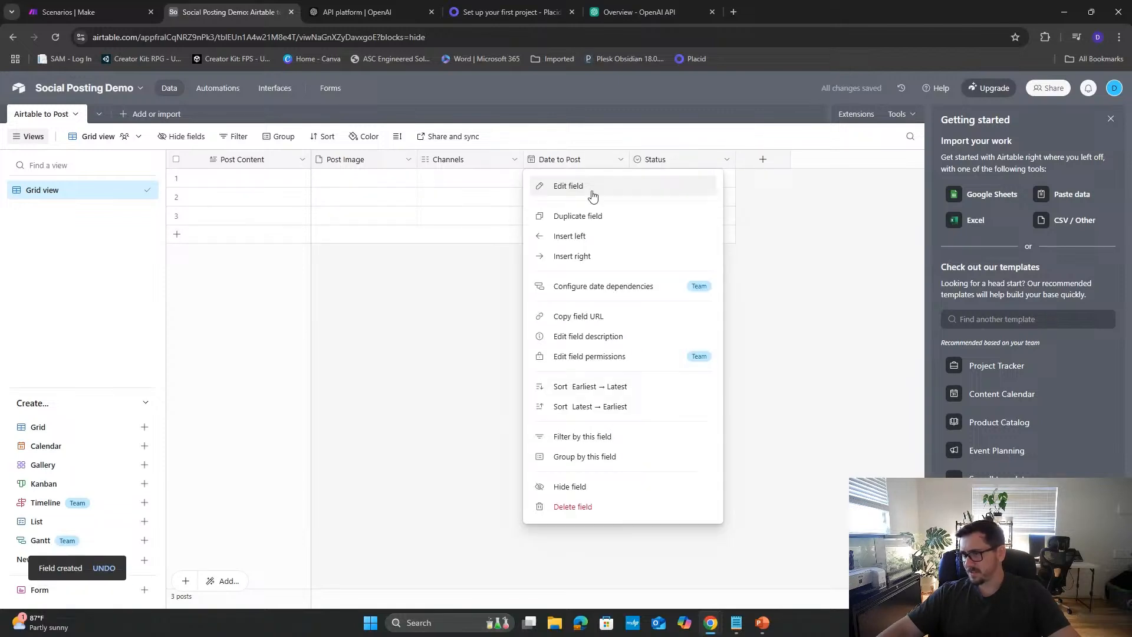
pyautogui.click(597, 259)
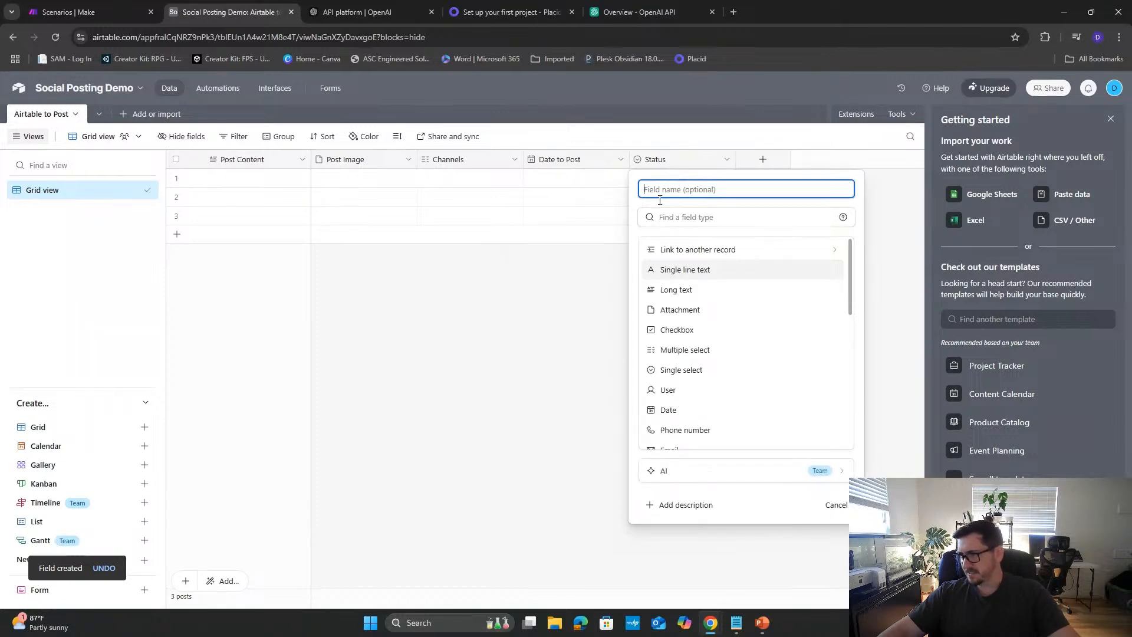
pyautogui.click(836, 505)
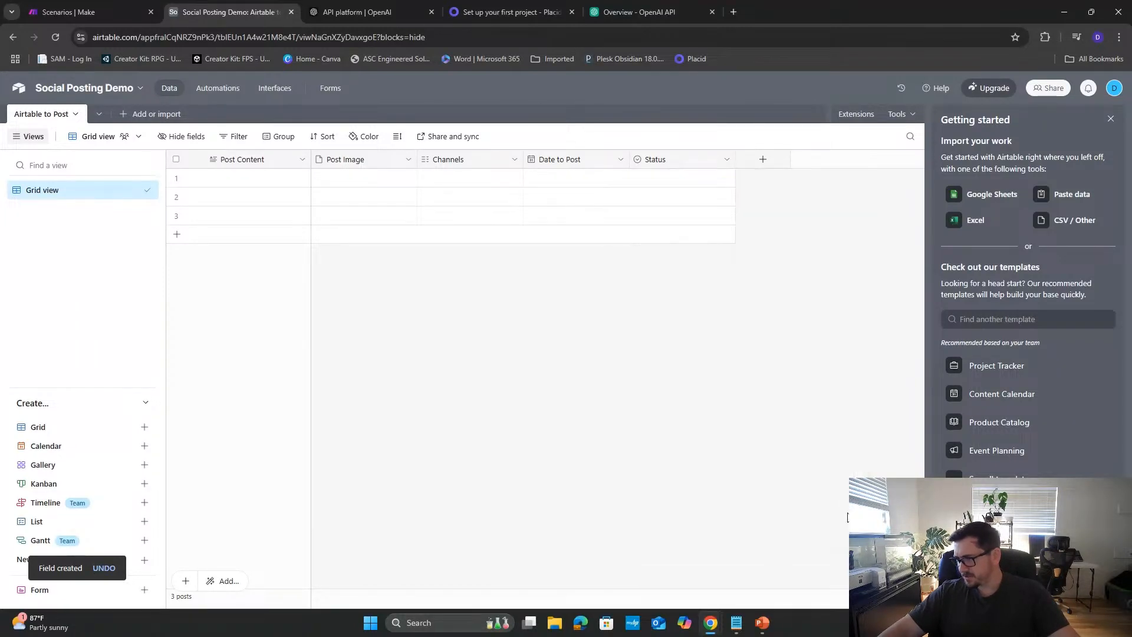
# - Rename the Status field's first option, Todo, to Review
pyautogui.doubleClick(684, 159)
pyautogui.doubleClick(507, 299)
pyautogui.press('BackSpace')
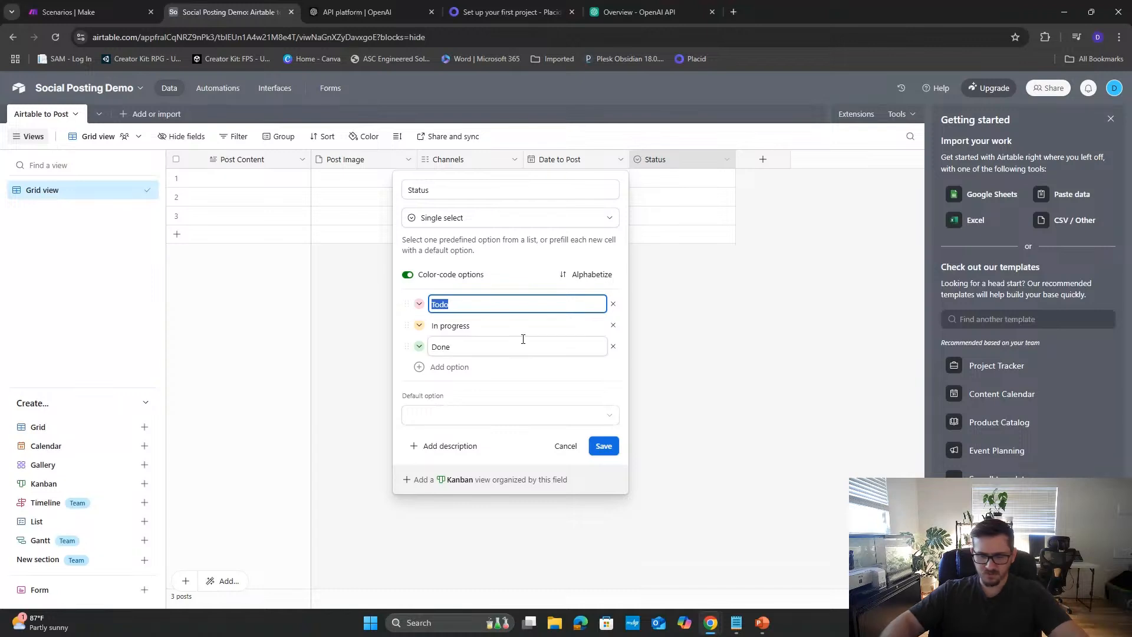
pyautogui.write('Reviee')
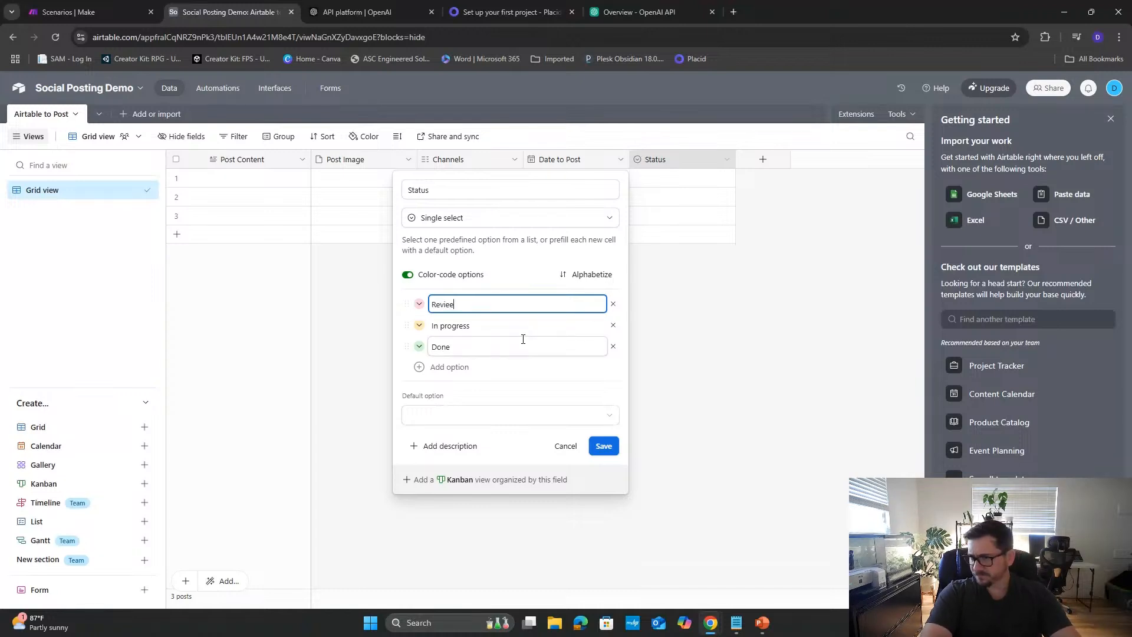
pyautogui.press('BackSpace')
pyautogui.write('w')
# - Rename the Status field's In progress option to Ready to Post
pyautogui.press('Tab')
pyautogui.press('BackSpace')
pyautogui.press('BackSpace')
pyautogui.press('BackSpace')
pyautogui.press('BackSpace')
pyautogui.press('BackSpace')
pyautogui.press('BackSpace')
pyautogui.press('BackSpace')
pyautogui.press('BackSpace')
pyautogui.press('BackSpace')
pyautogui.press('BackSpace')
pyautogui.press('BackSpace')
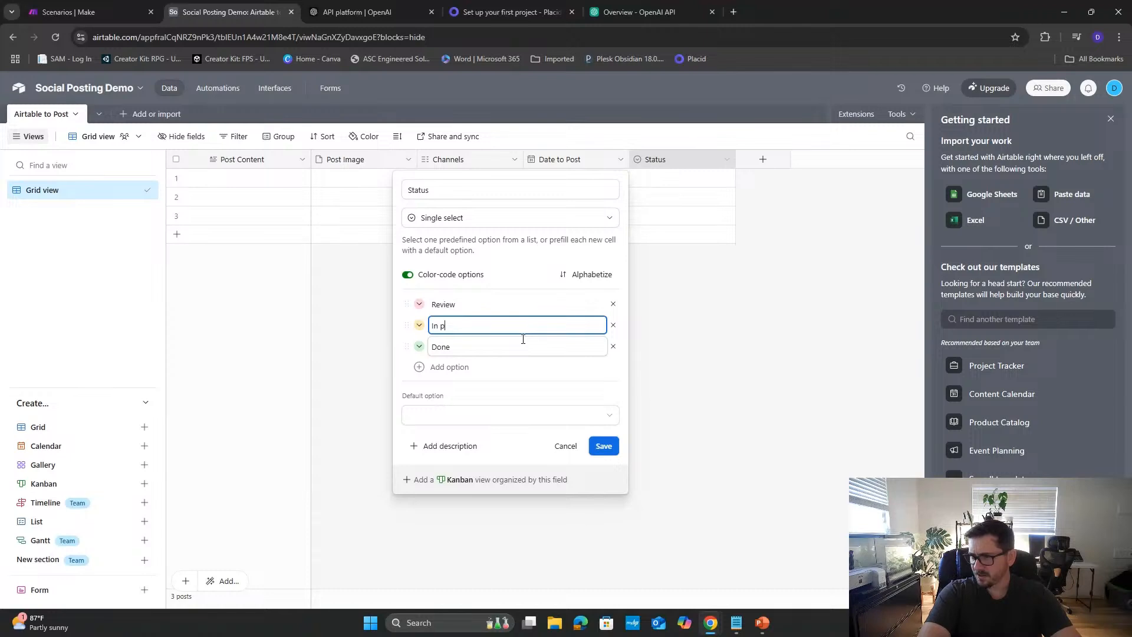
pyautogui.write('Re')
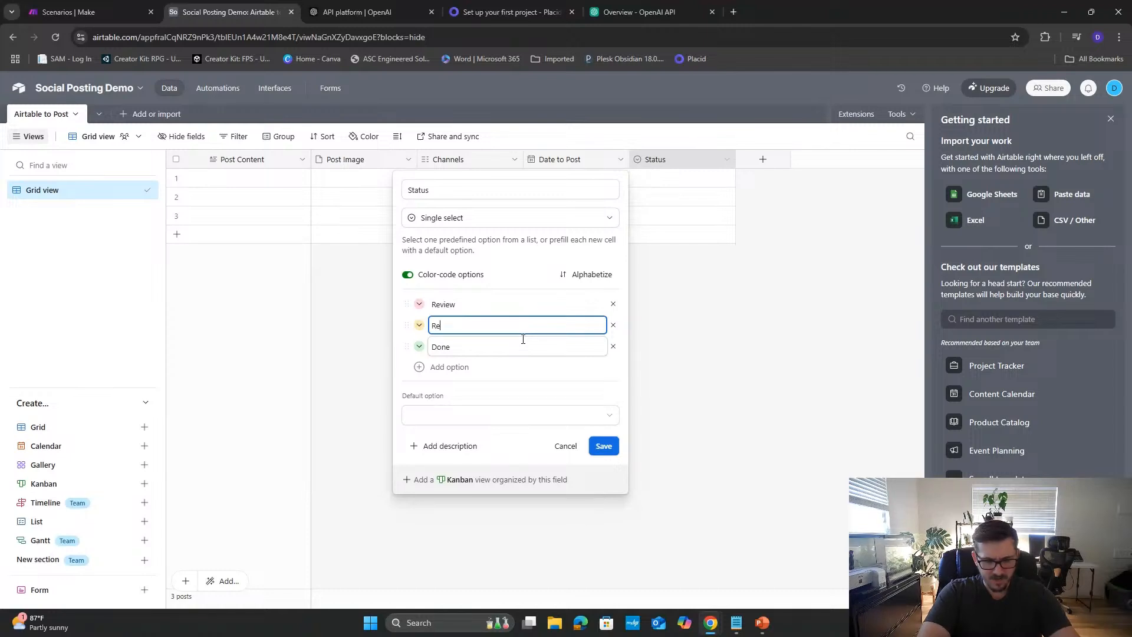
pyautogui.write('ady to Post')
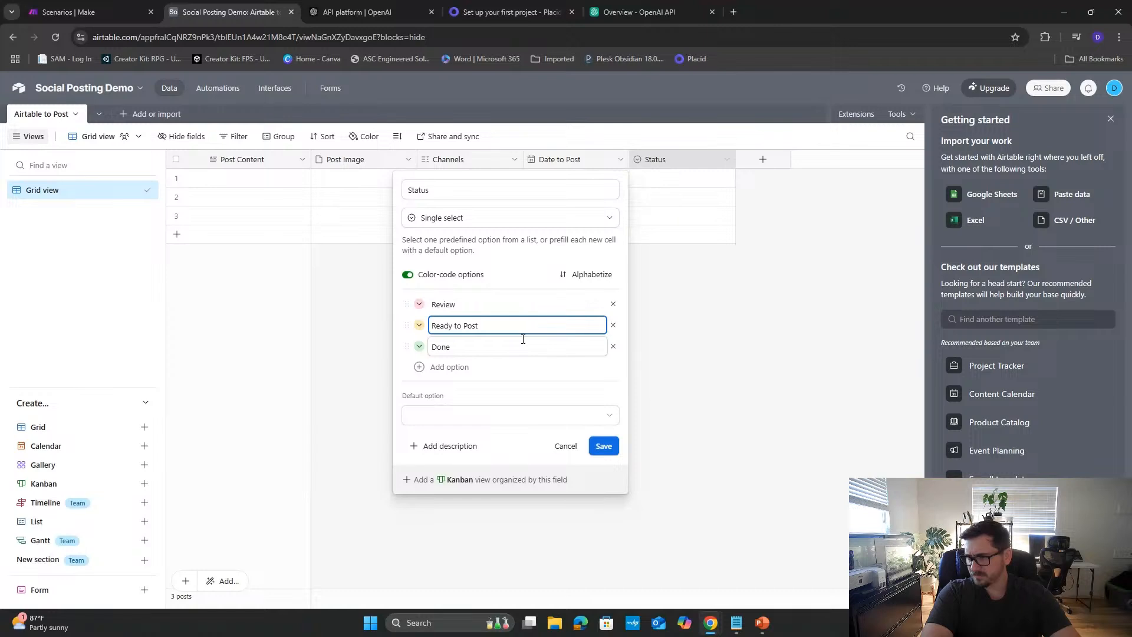
# - Rename the Status option Done to Posted and remove the Ready to Post option above it
pyautogui.press('Tab')
pyautogui.press('BackSpace')
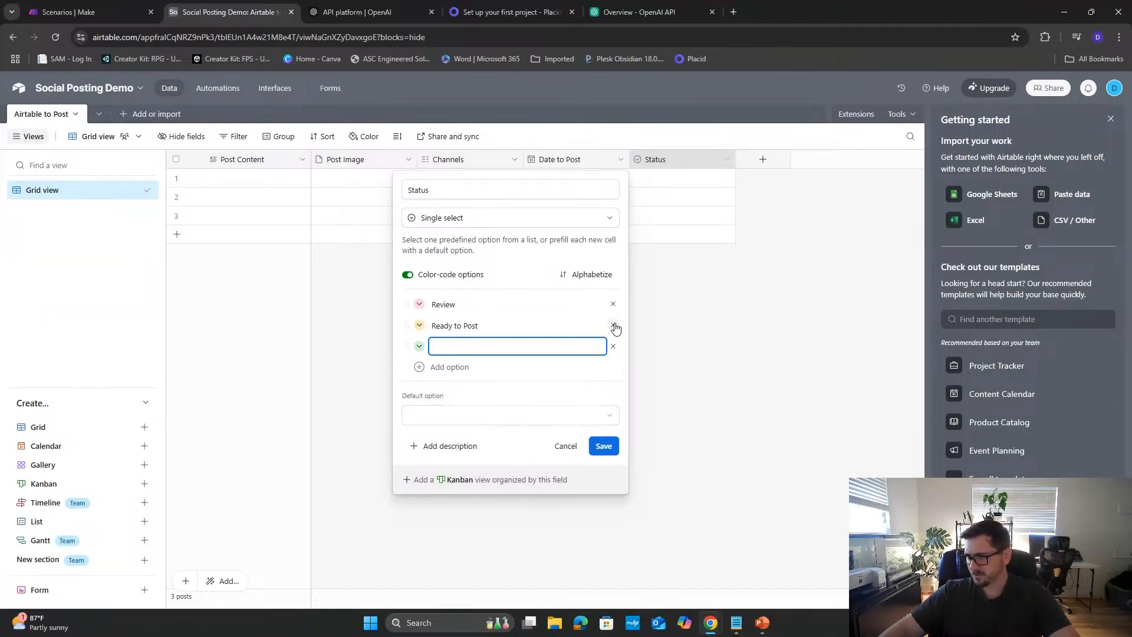
pyautogui.click(613, 325)
pyautogui.click(505, 326)
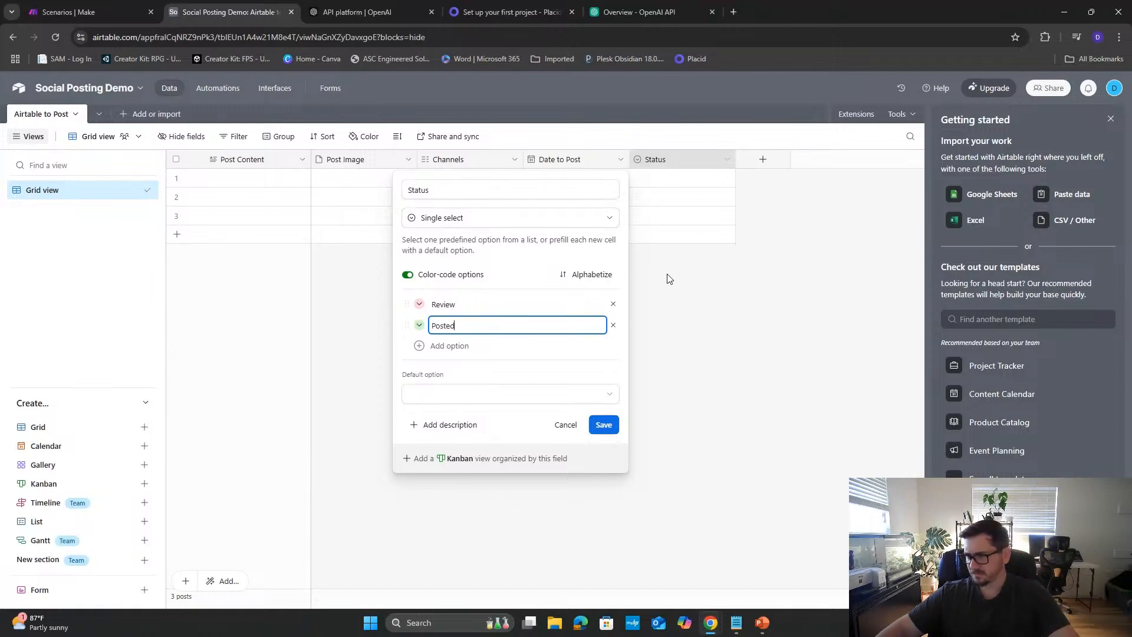
# - Add a Ready to Post option between Review and Posted, leave no blank option, and save the Status field
pyautogui.rightClick(420, 307)
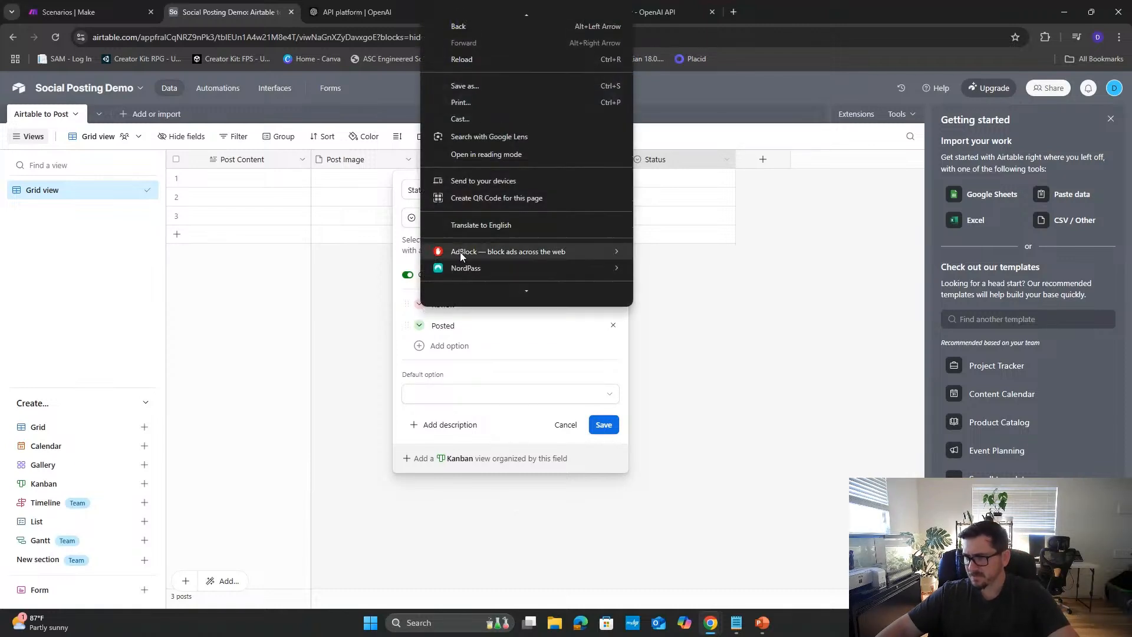
pyautogui.click(457, 346)
pyautogui.click(470, 304)
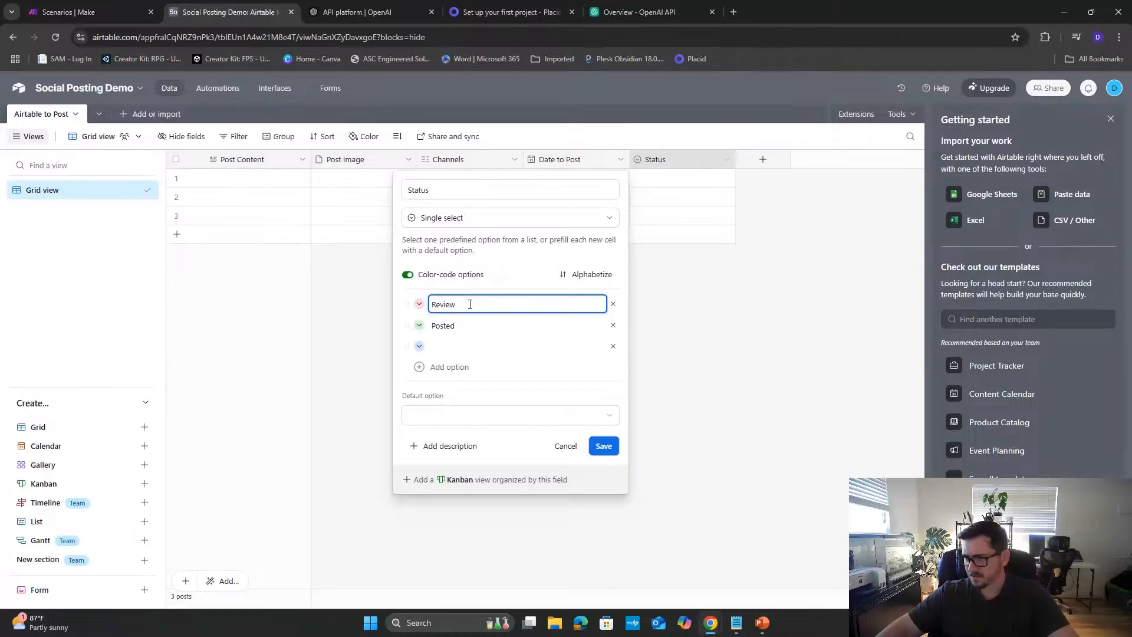
pyautogui.press('Return')
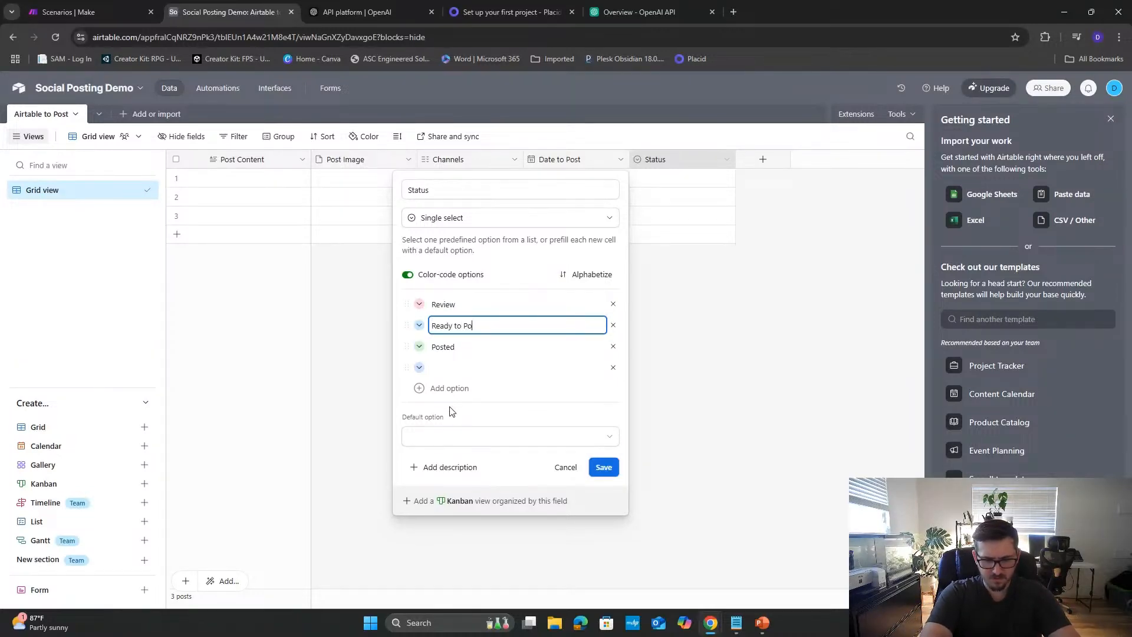
pyautogui.write('t')
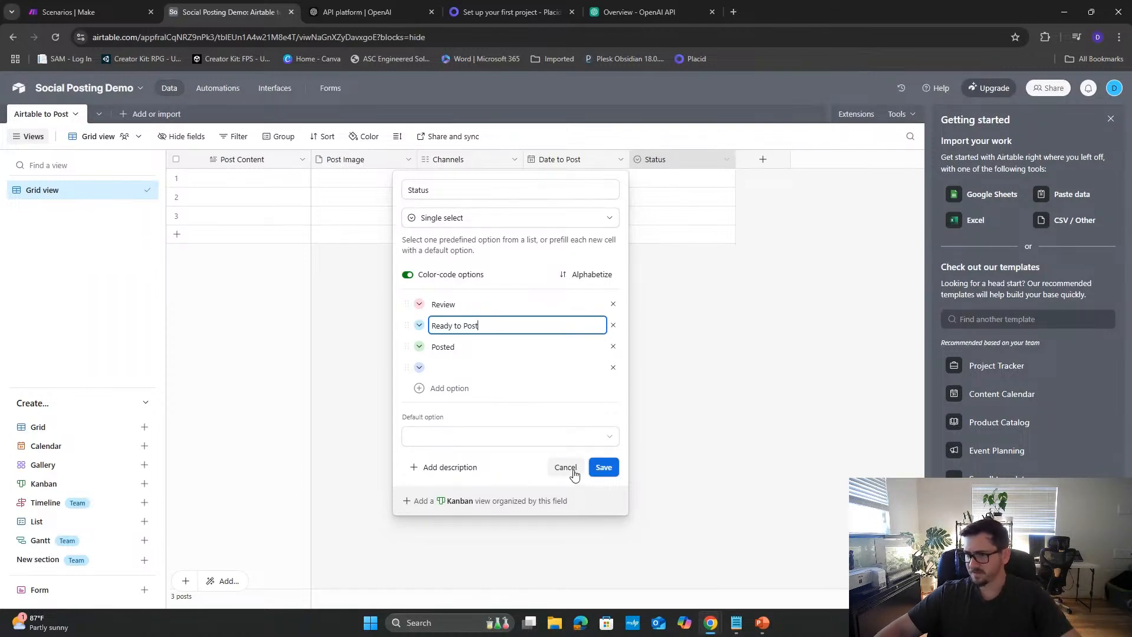
pyautogui.click(613, 367)
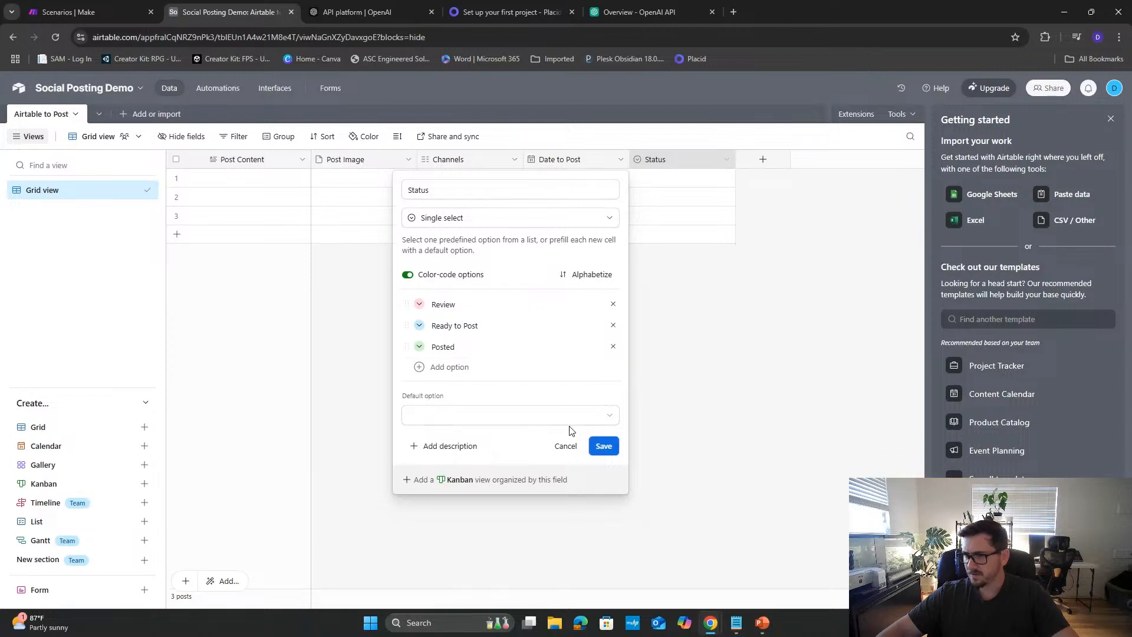
pyautogui.click(603, 447)
# - Add a Last modified time field named Modified after Status, covering all editable fields
pyautogui.click(763, 159)
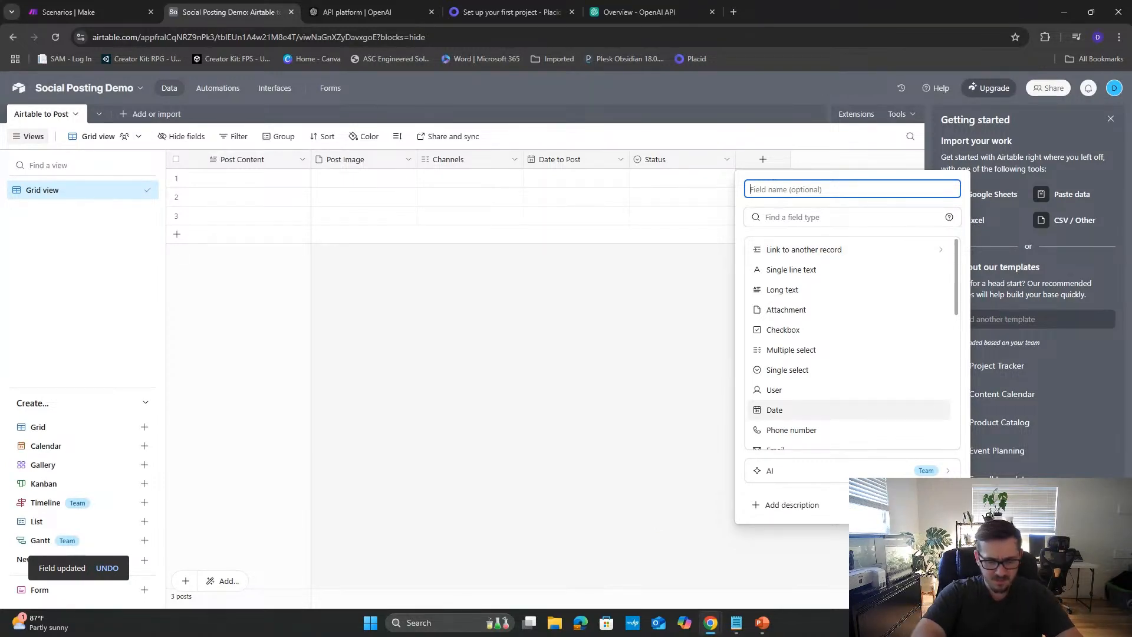
pyautogui.write('Modi')
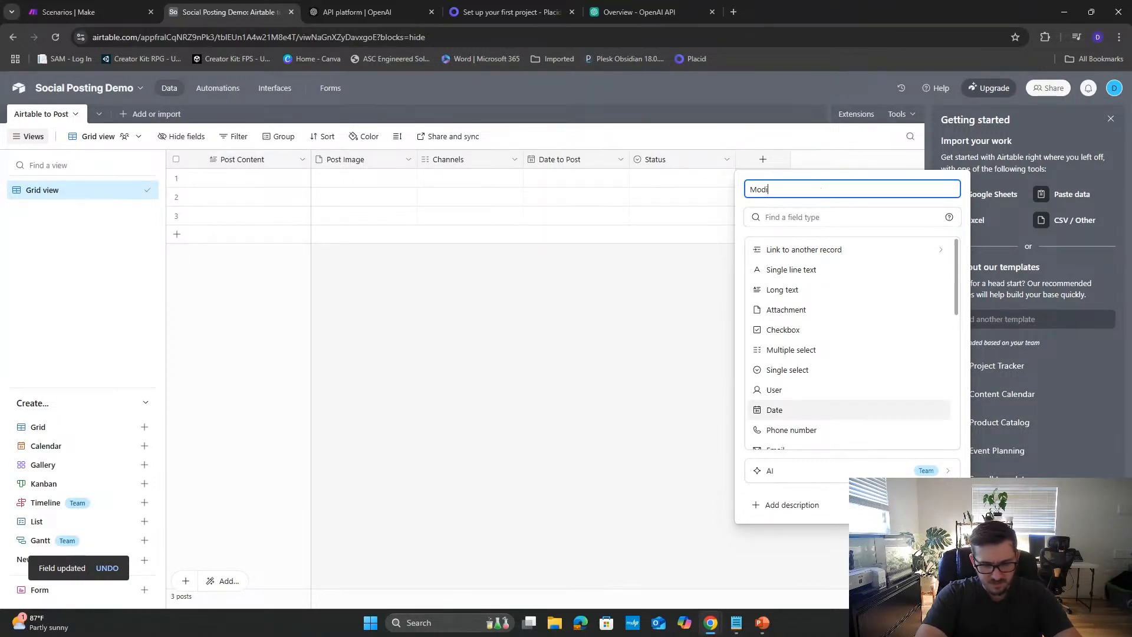
pyautogui.write('f')
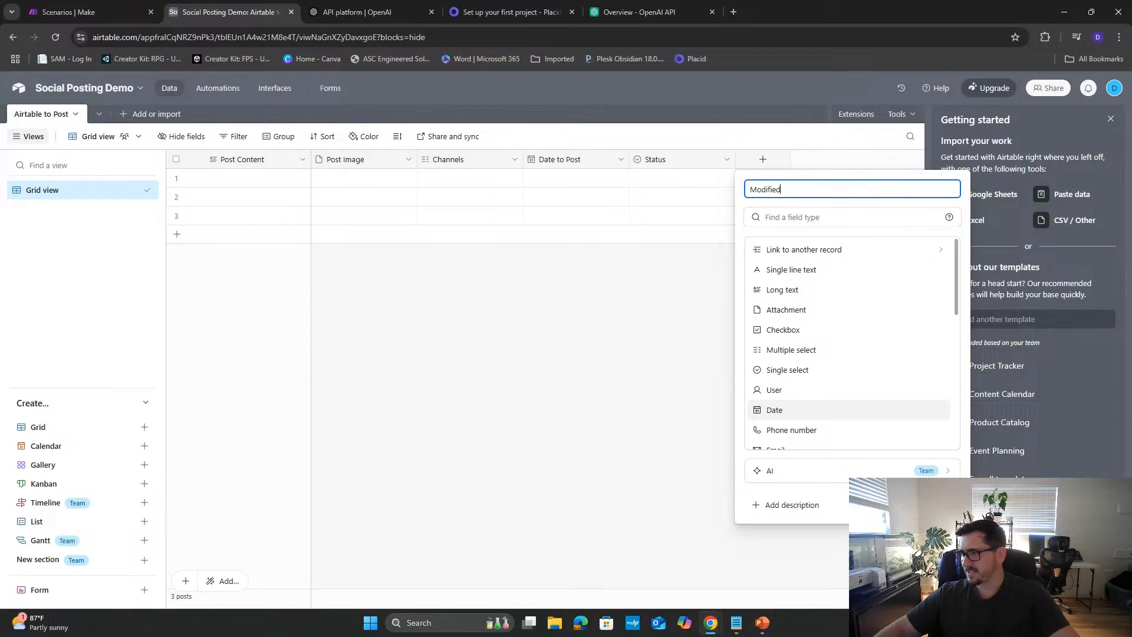
pyautogui.write('ied')
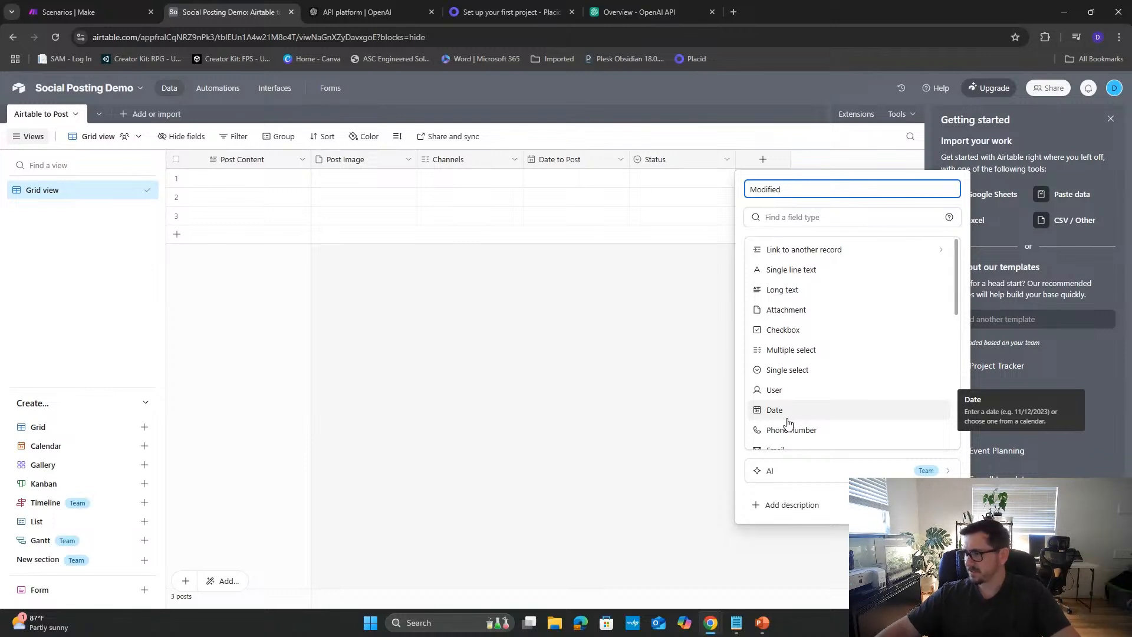
pyautogui.press('Tab')
pyautogui.write('las')
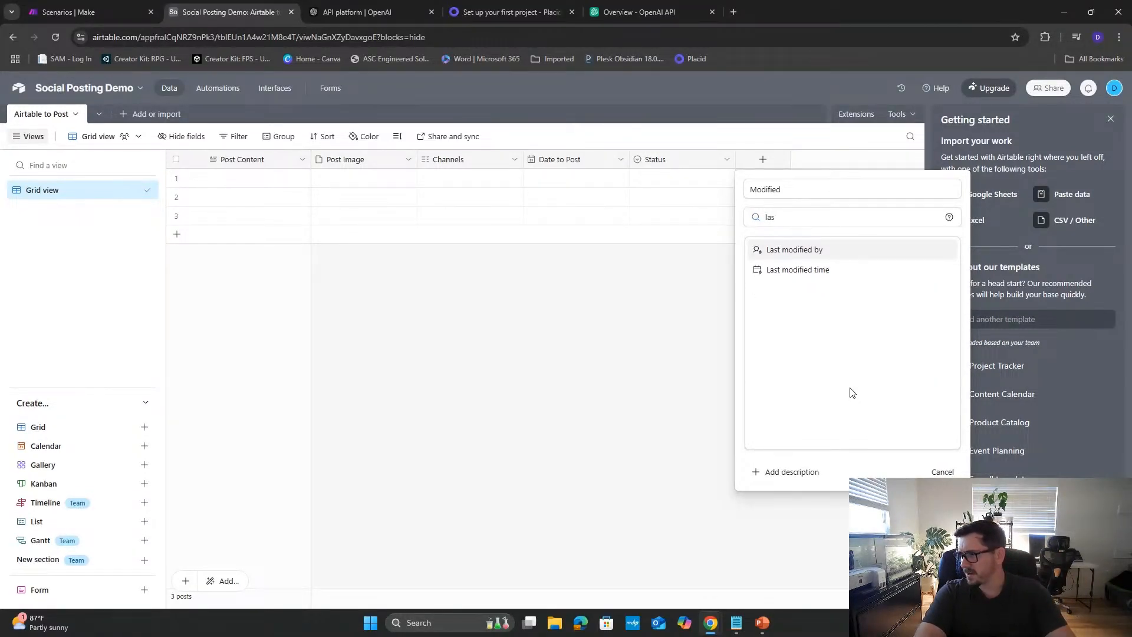
pyautogui.press('Down')
pyautogui.press('Return')
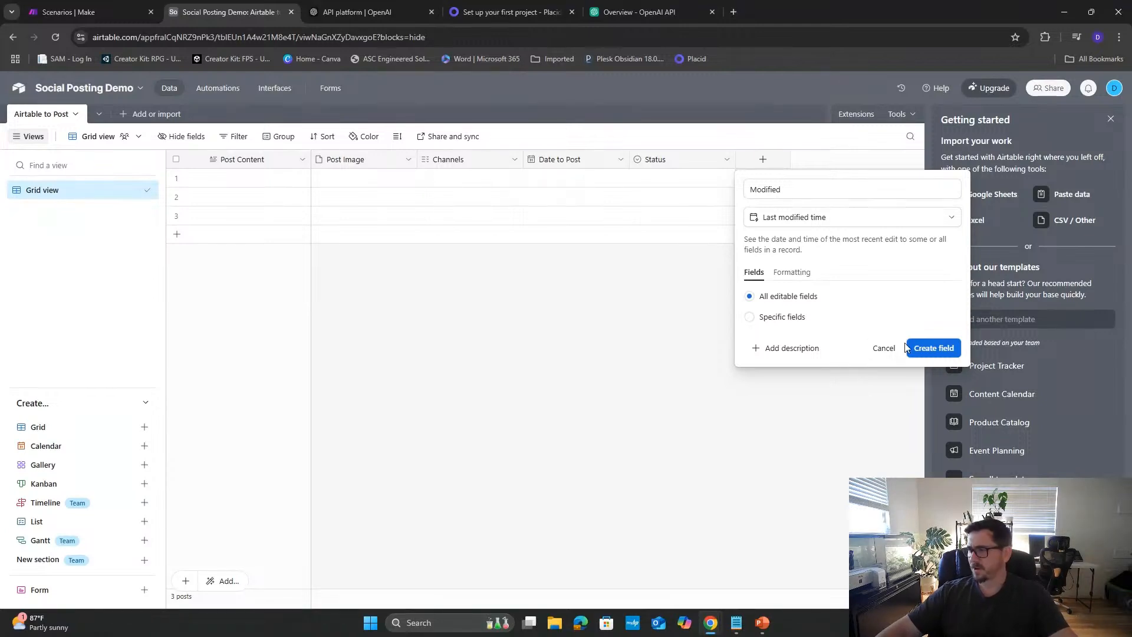
pyautogui.click(942, 348)
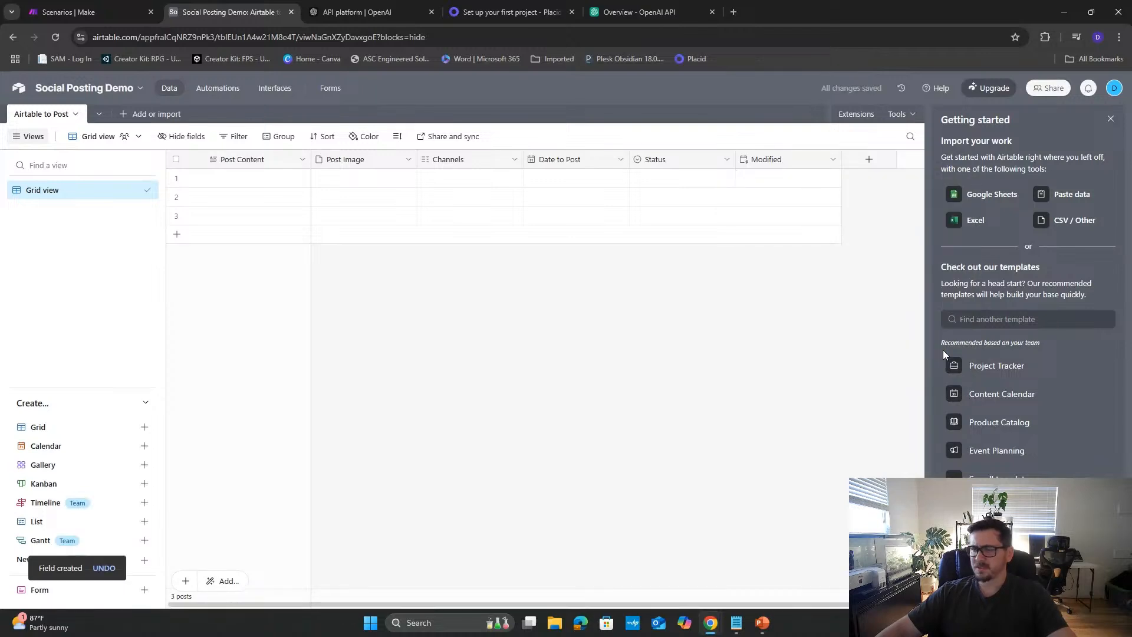
# - Delete the second and third empty records from the table
pyautogui.doubleClick(250, 182)
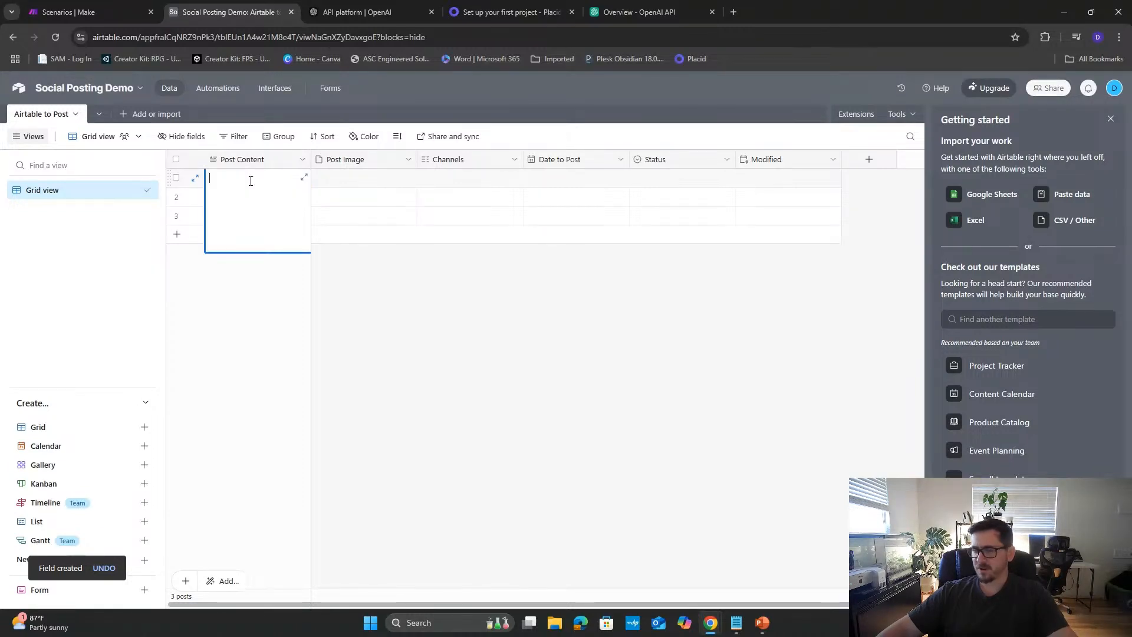
pyautogui.press('Escape')
pyautogui.click(176, 195)
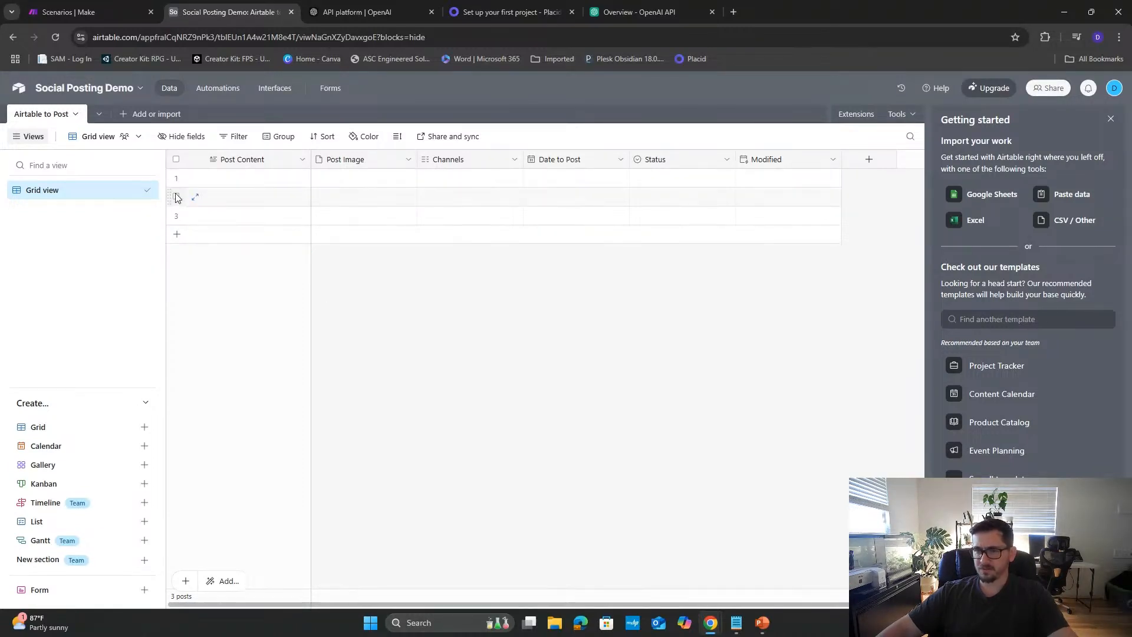
pyautogui.click(175, 214)
pyautogui.rightClick(249, 229)
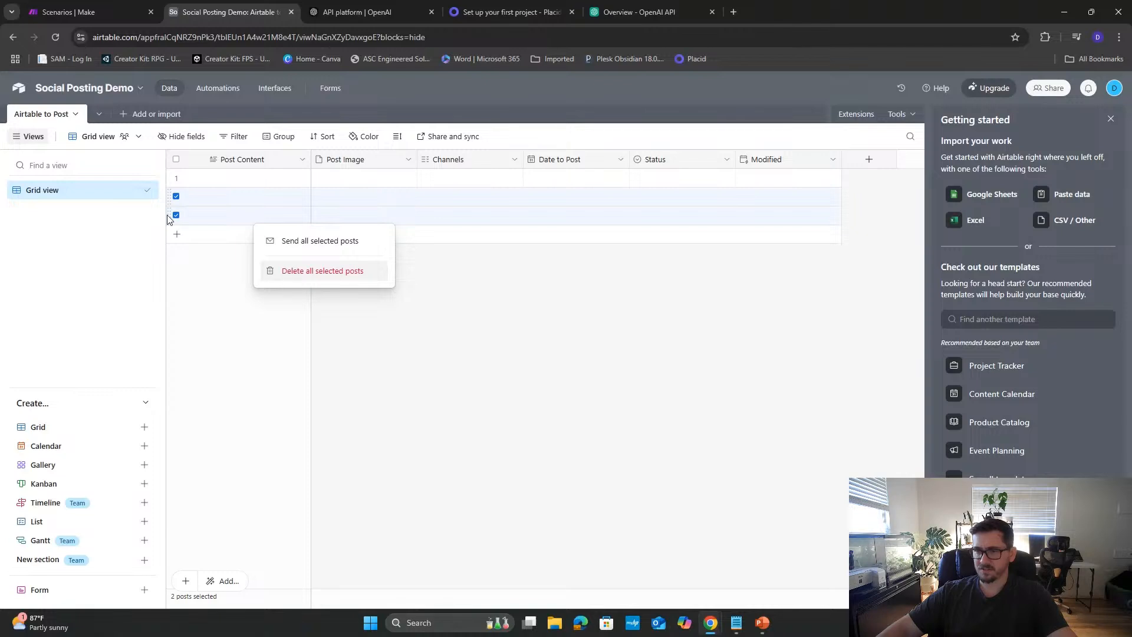
pyautogui.click(292, 269)
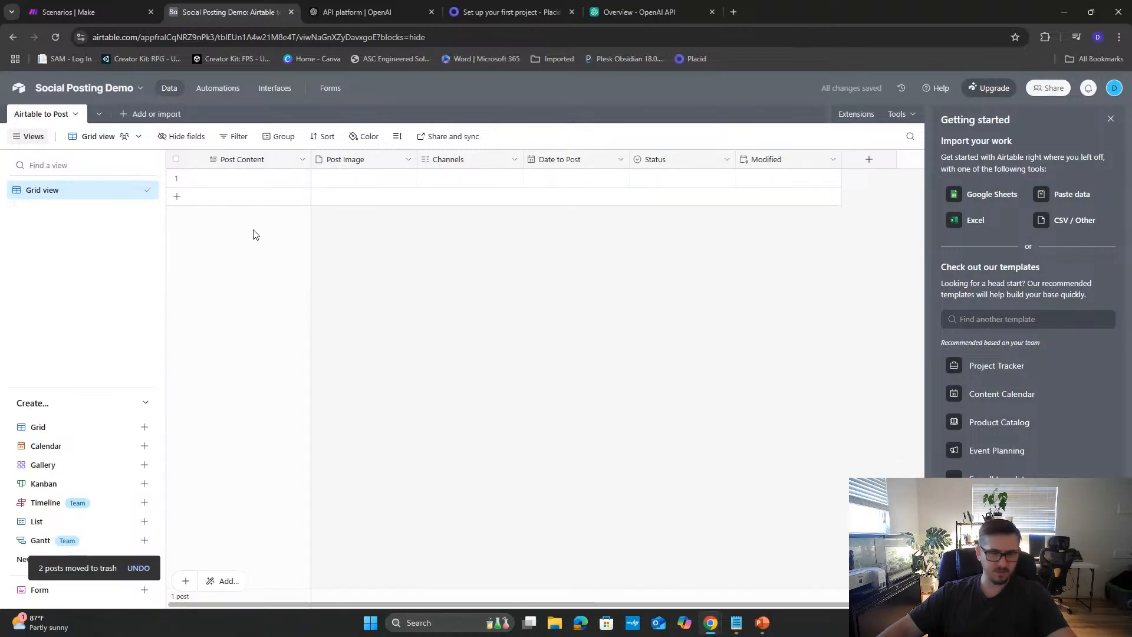
# - Enter "This is a test post content" as the first record's Post Content
pyautogui.doubleClick(241, 178)
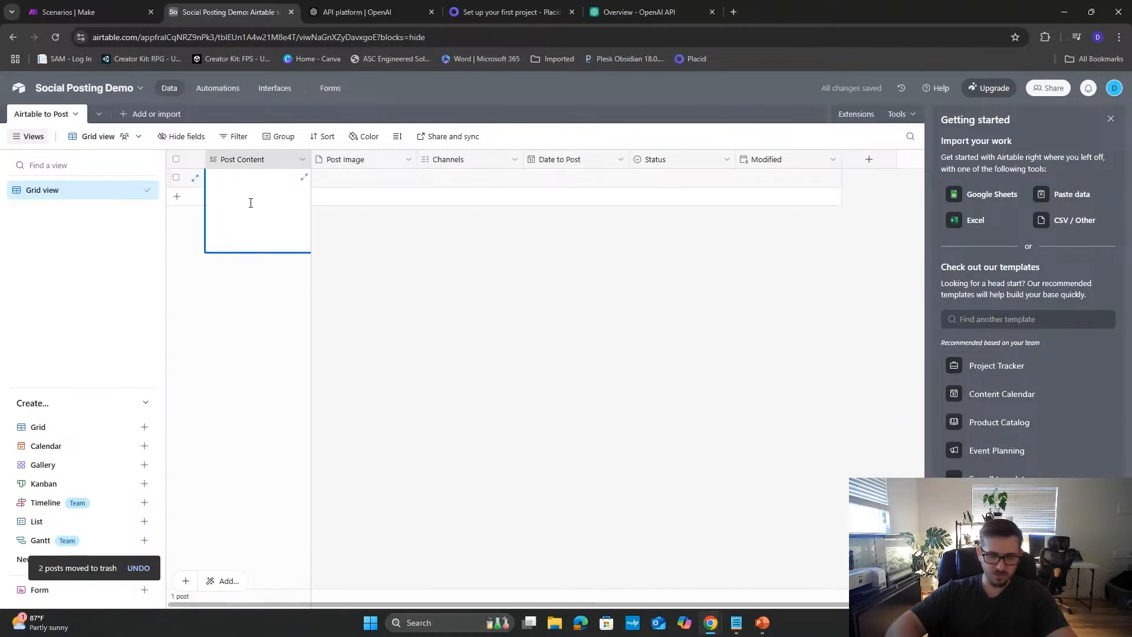
pyautogui.write('This is a')
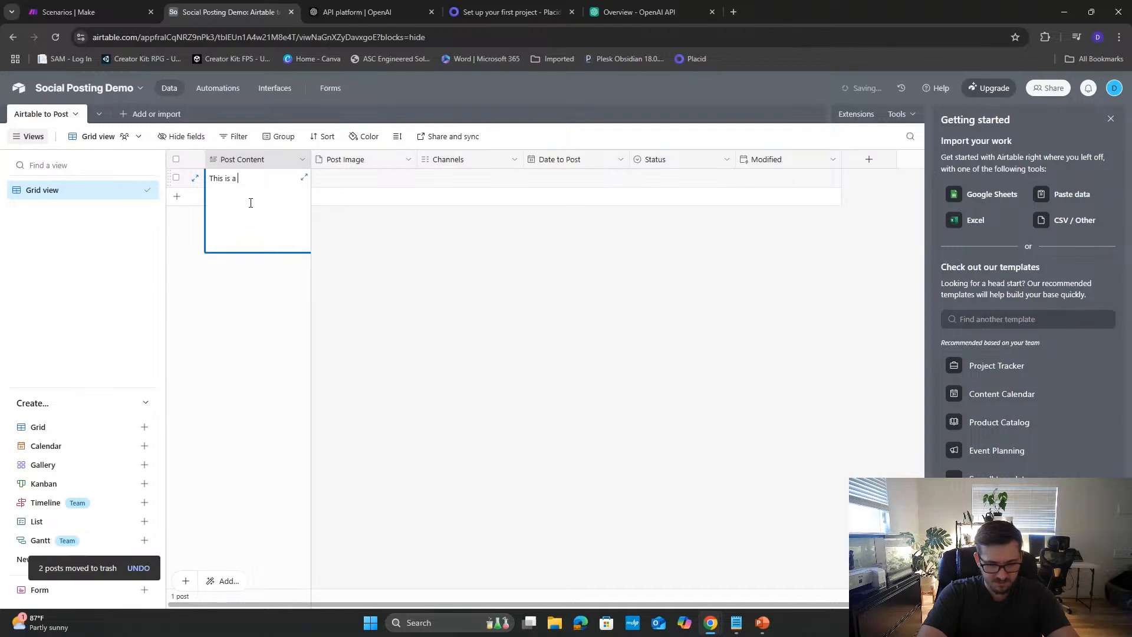
pyautogui.write(' test post con')
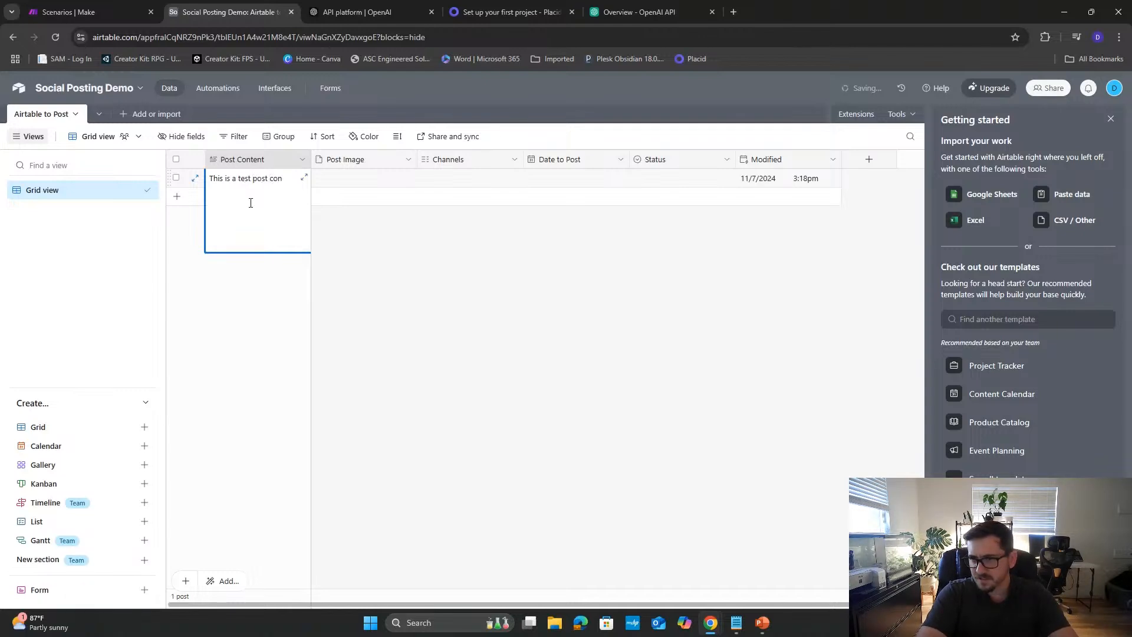
pyautogui.write('tent')
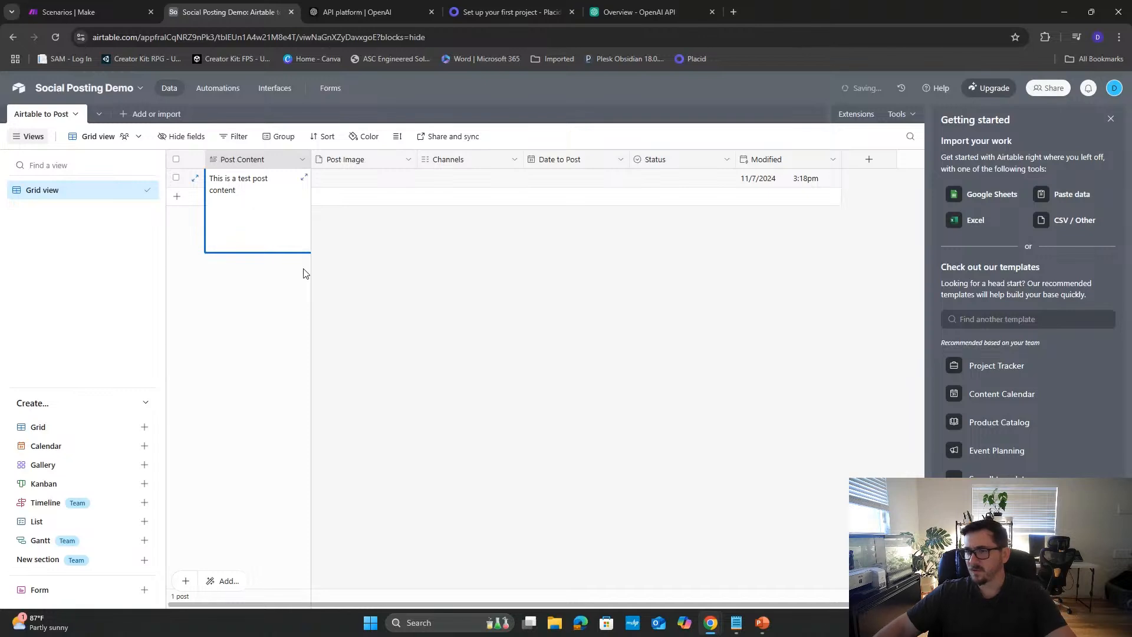
# - Upload the DALL-E 2023-12-21 13.31.25 image from the local Pictures folder to the first record's Post Image
pyautogui.click(361, 178)
pyautogui.click(320, 179)
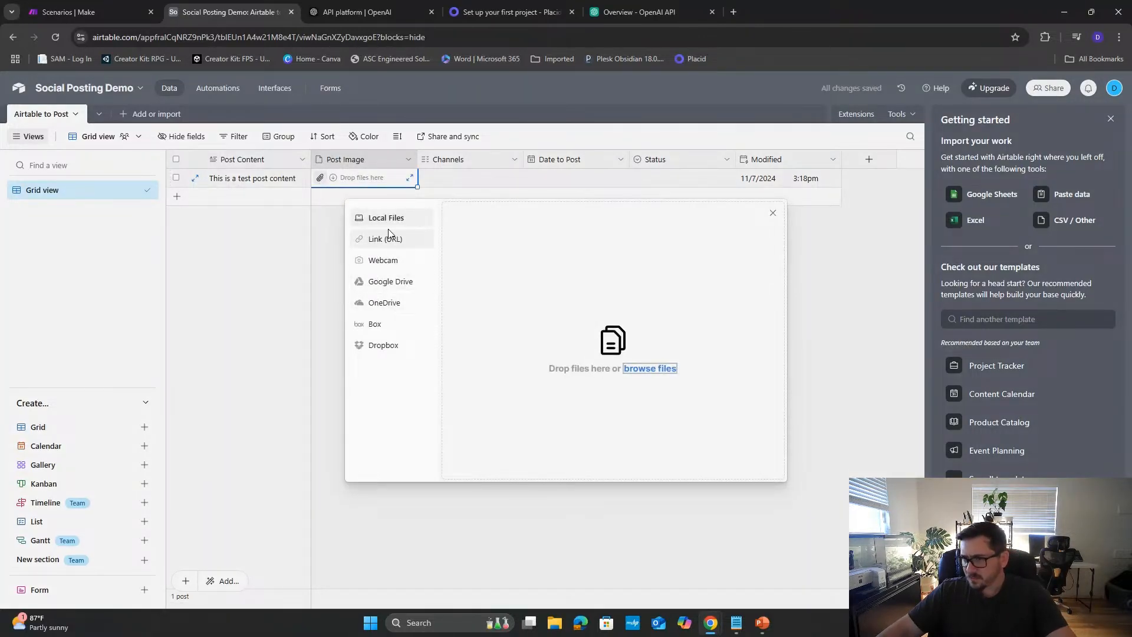
pyautogui.click(649, 371)
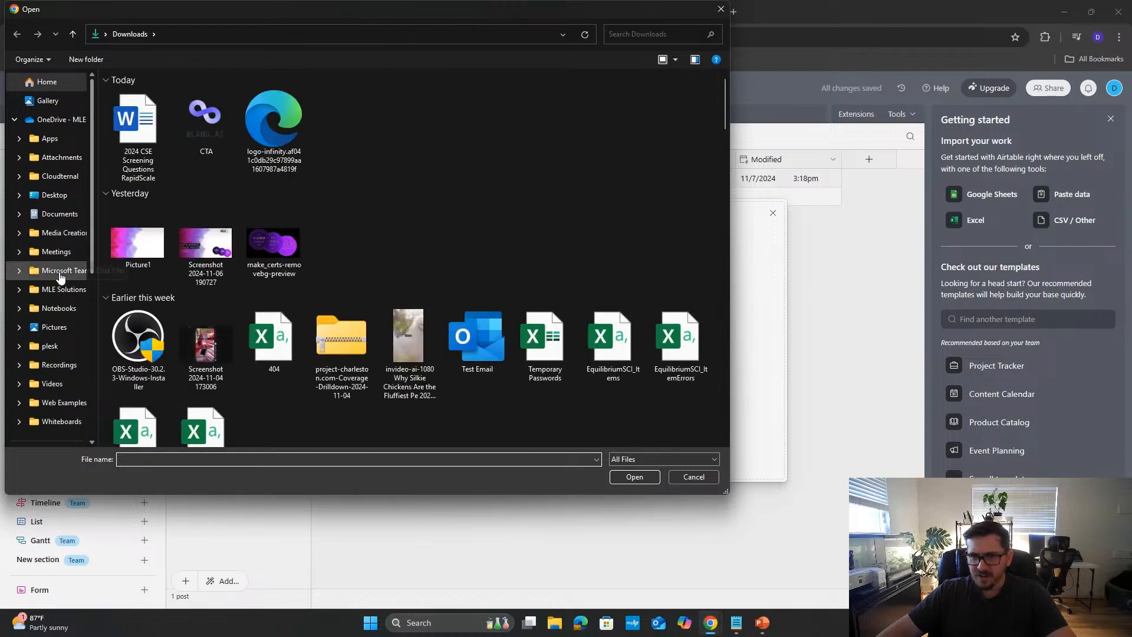
pyautogui.click(59, 328)
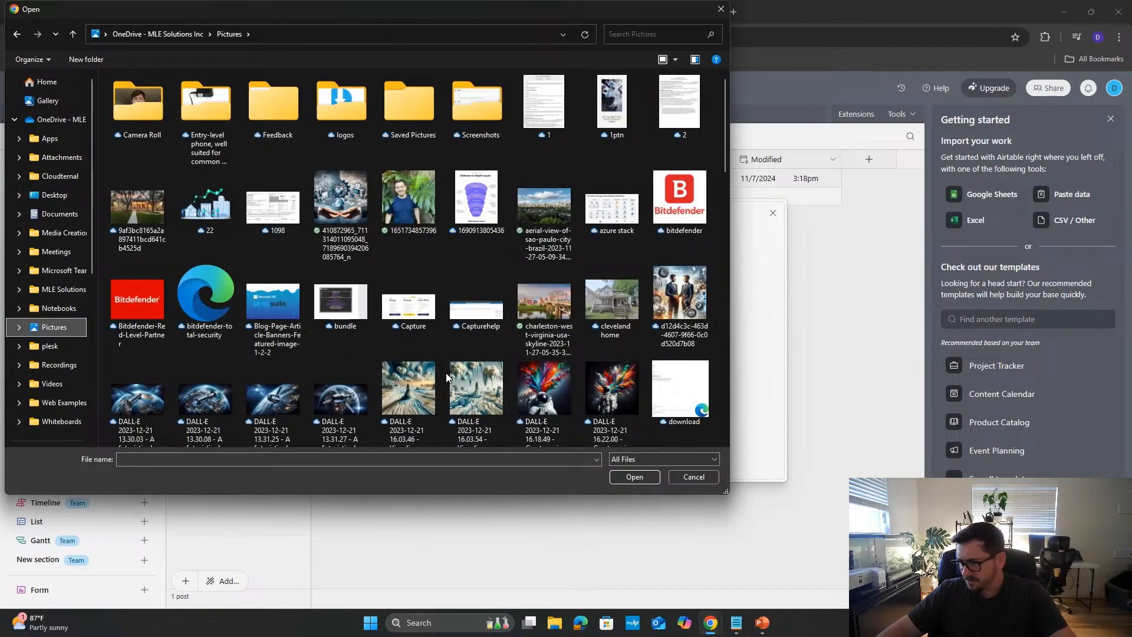
pyautogui.click(292, 393)
pyautogui.doubleClick(292, 393)
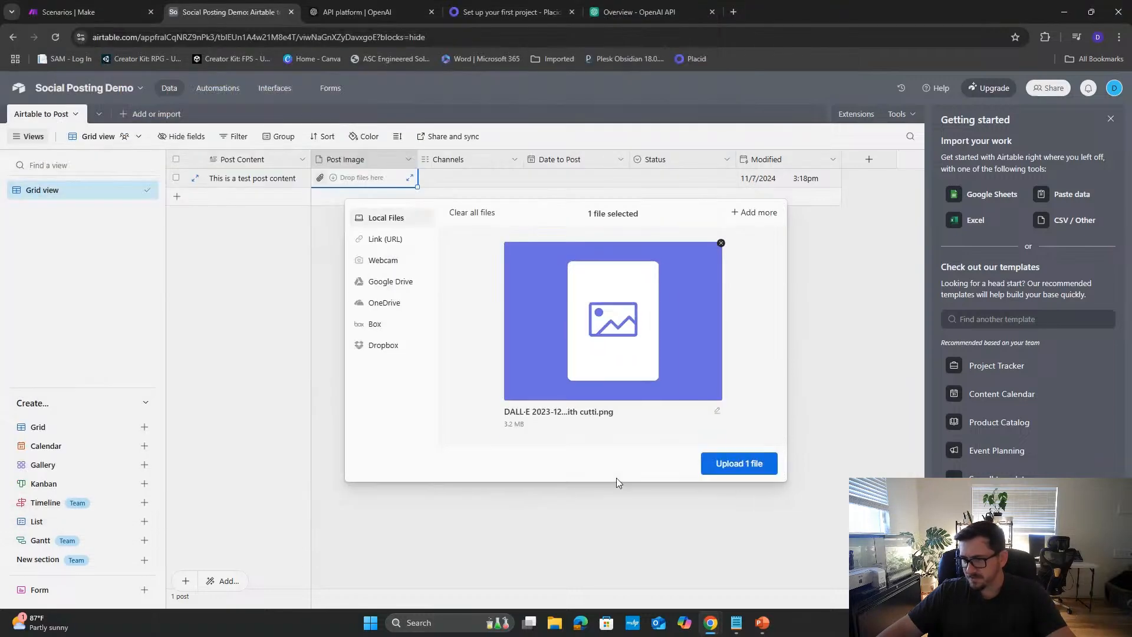
pyautogui.click(735, 470)
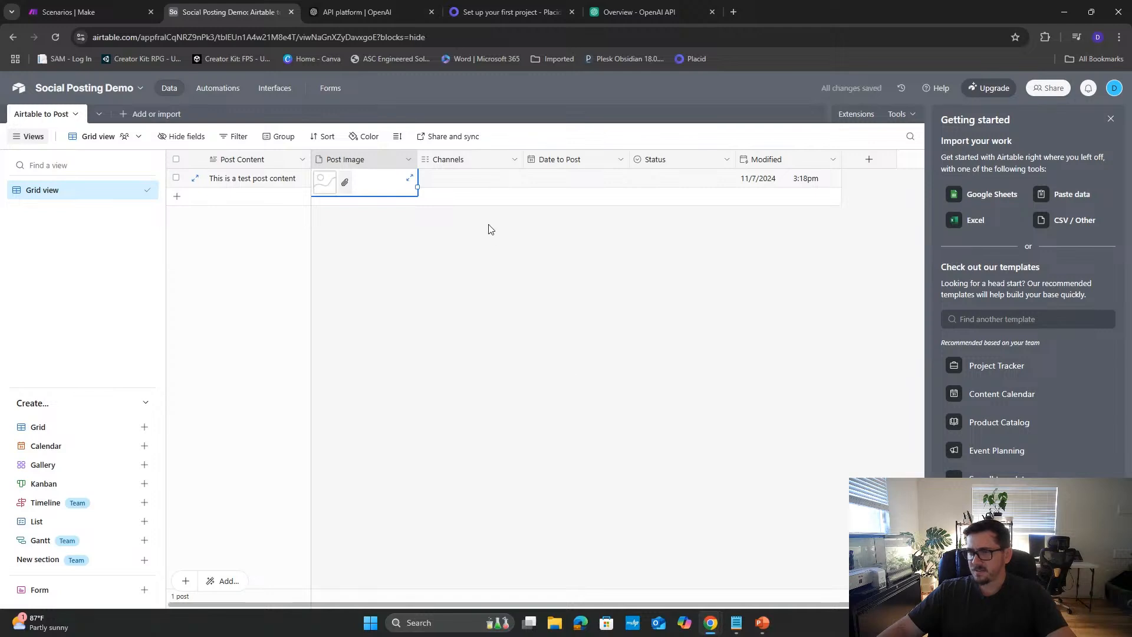
# - Assign the Facebook and Instagram channels to the first record
pyautogui.click(455, 180)
pyautogui.click(455, 179)
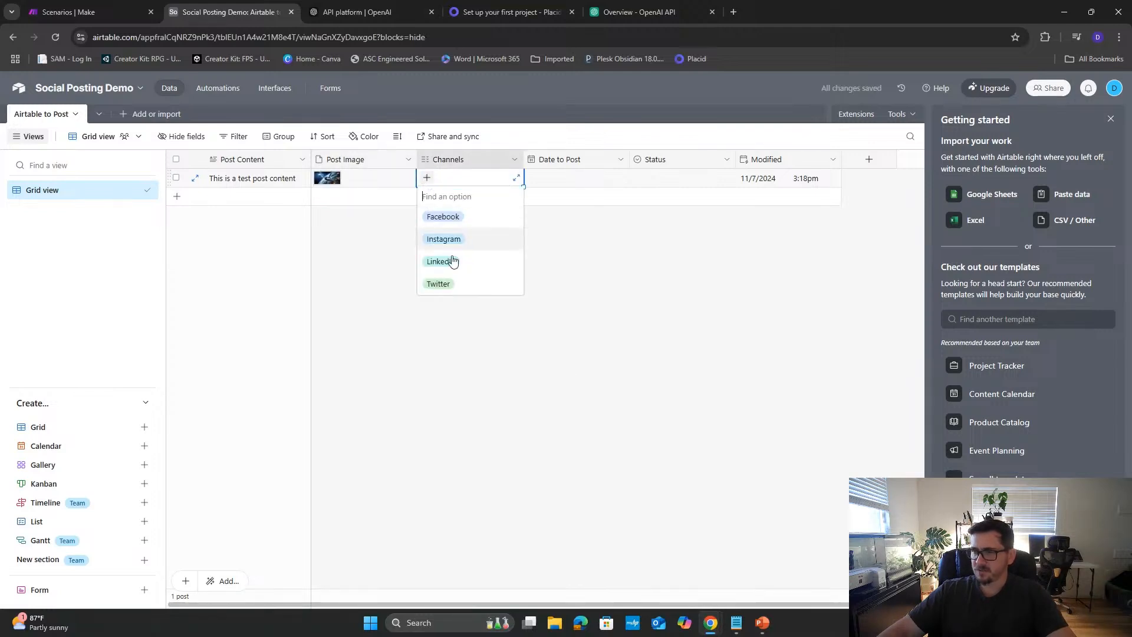
pyautogui.click(459, 226)
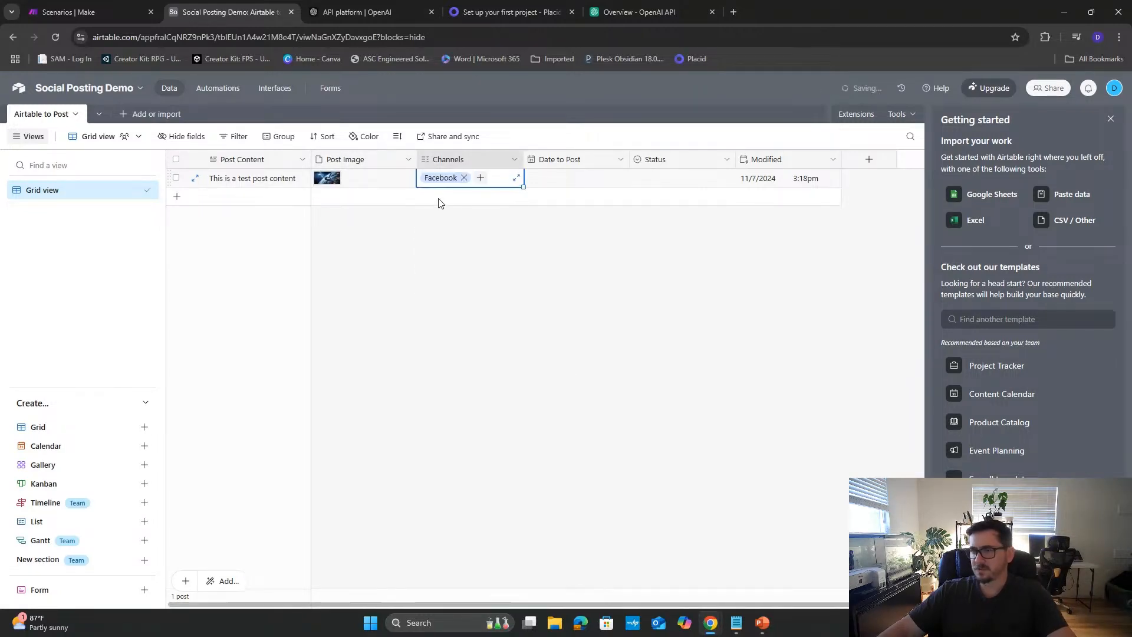
pyautogui.click(459, 226)
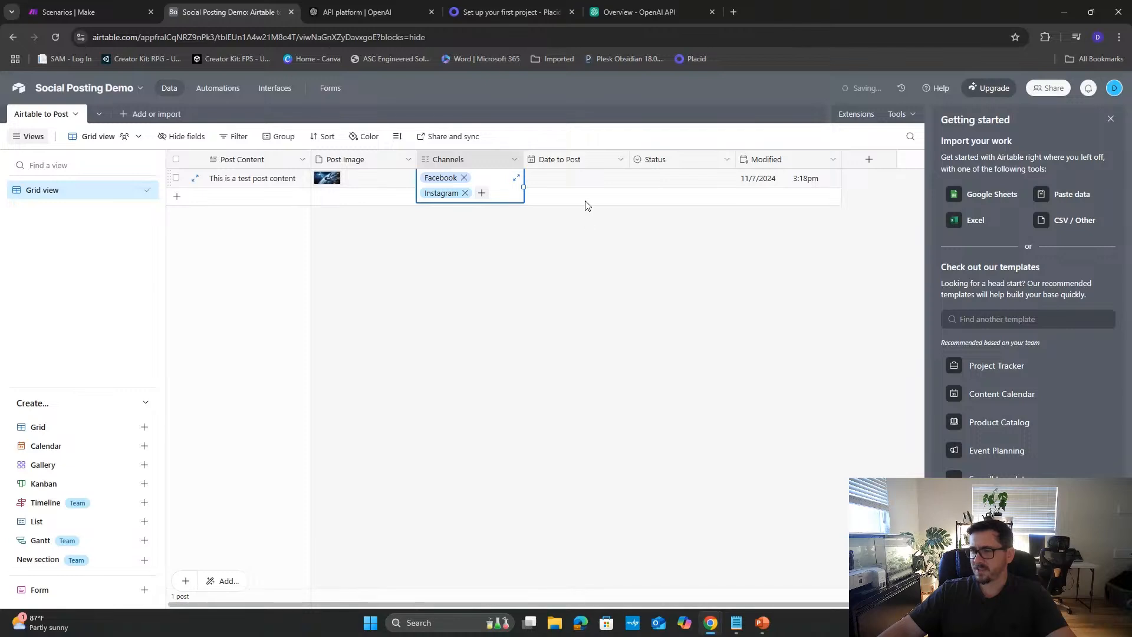
# - Set the first record's Date to Post to 11/8/2024 and its Status to Ready to Post
pyautogui.click(576, 180)
pyautogui.click(576, 180)
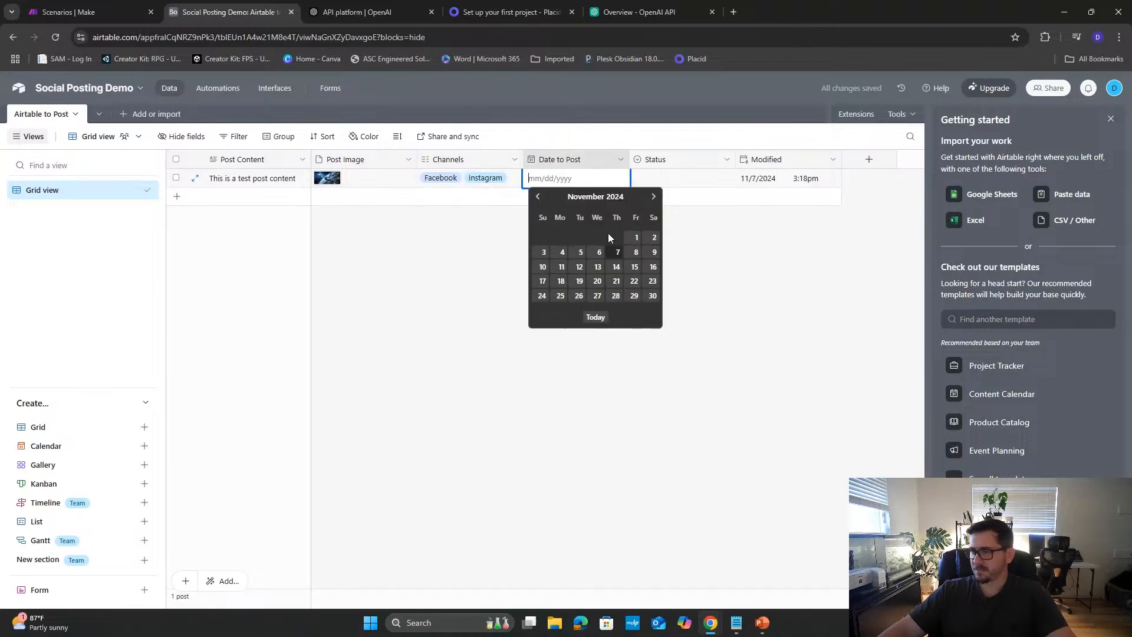
pyautogui.click(637, 254)
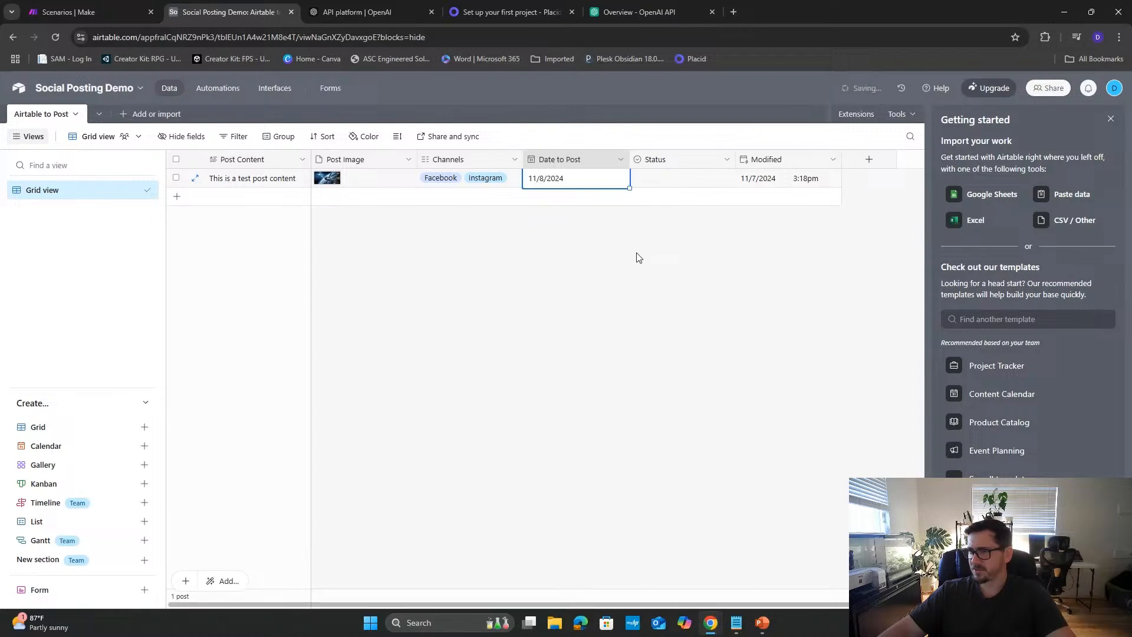
pyautogui.click(656, 182)
pyautogui.click(657, 184)
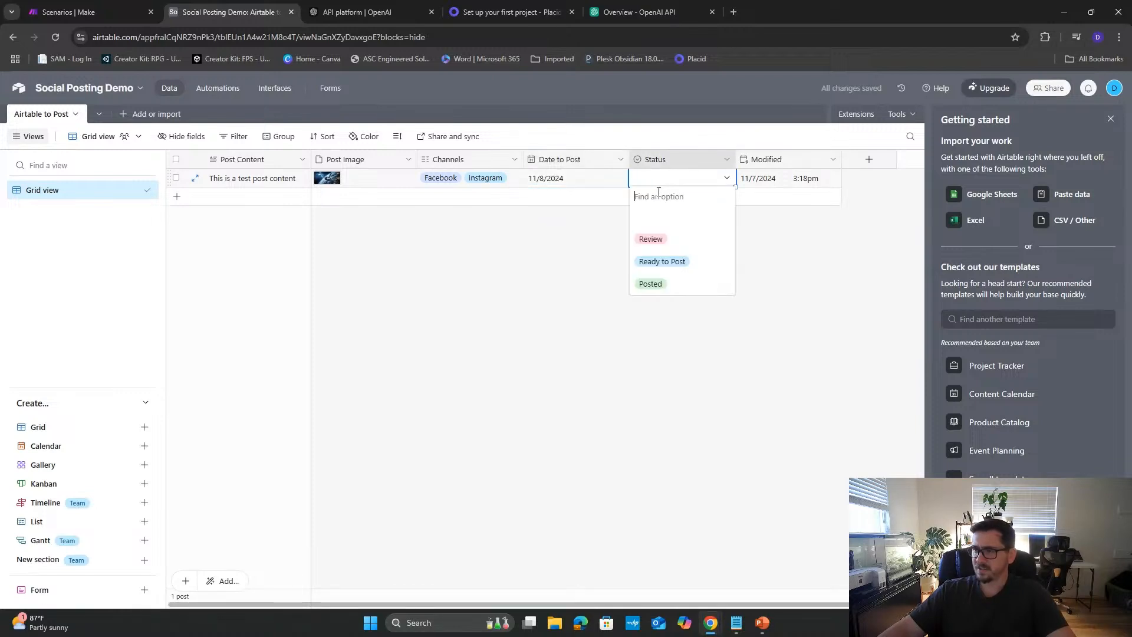
pyautogui.click(661, 261)
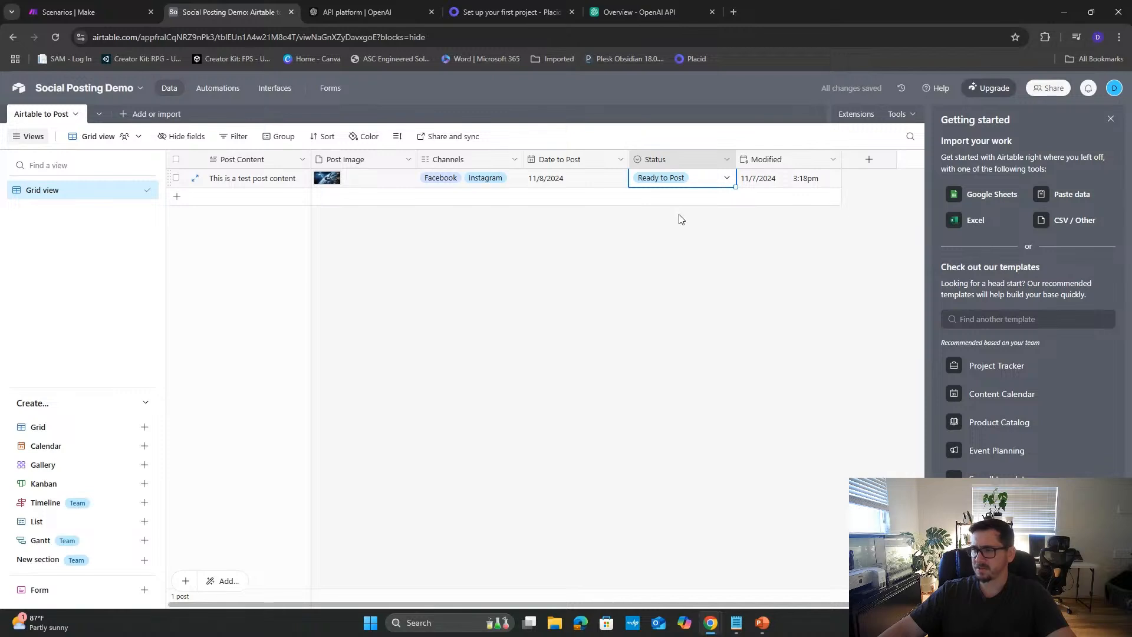
pyautogui.click(686, 183)
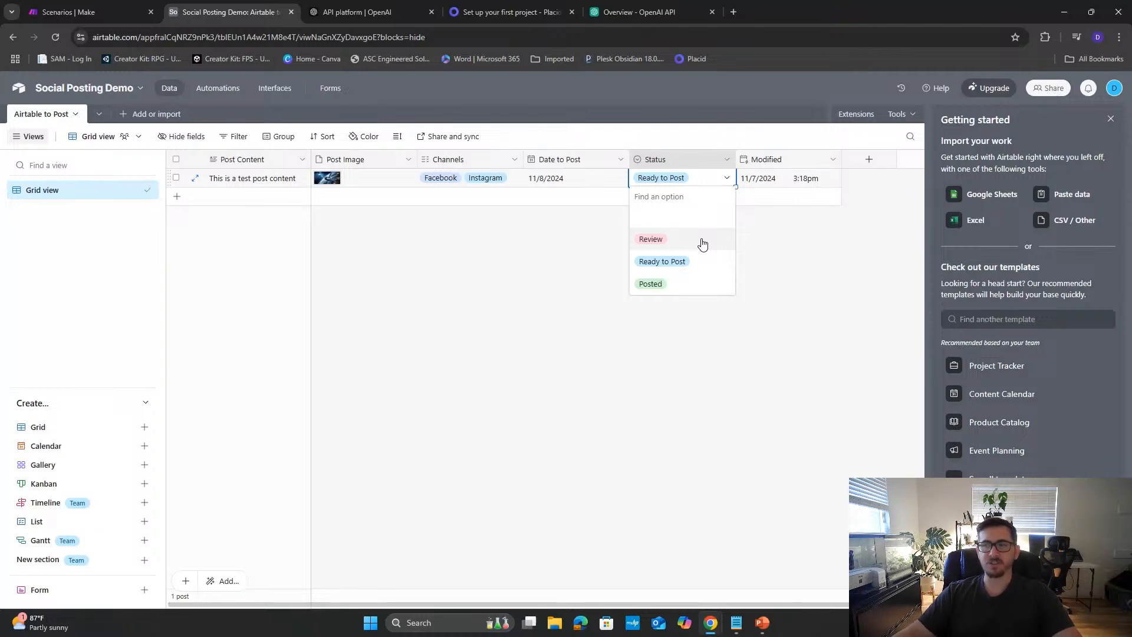
pyautogui.click(806, 286)
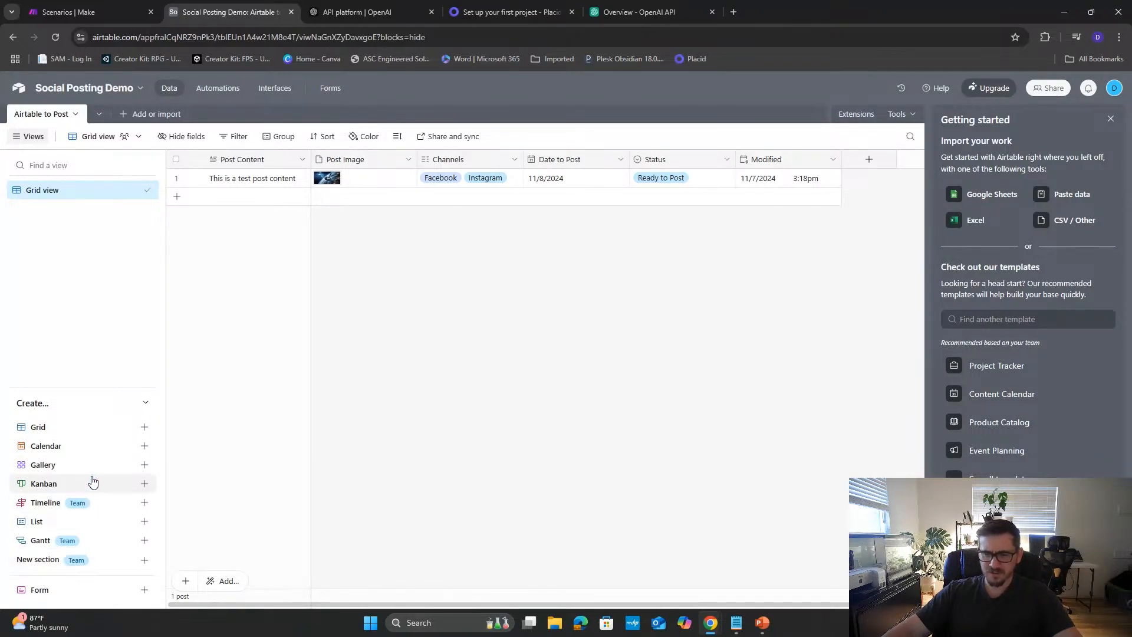
# - Create a collaborative Calendar view using the Date to Post field, and add a Gallery view
pyautogui.click(90, 453)
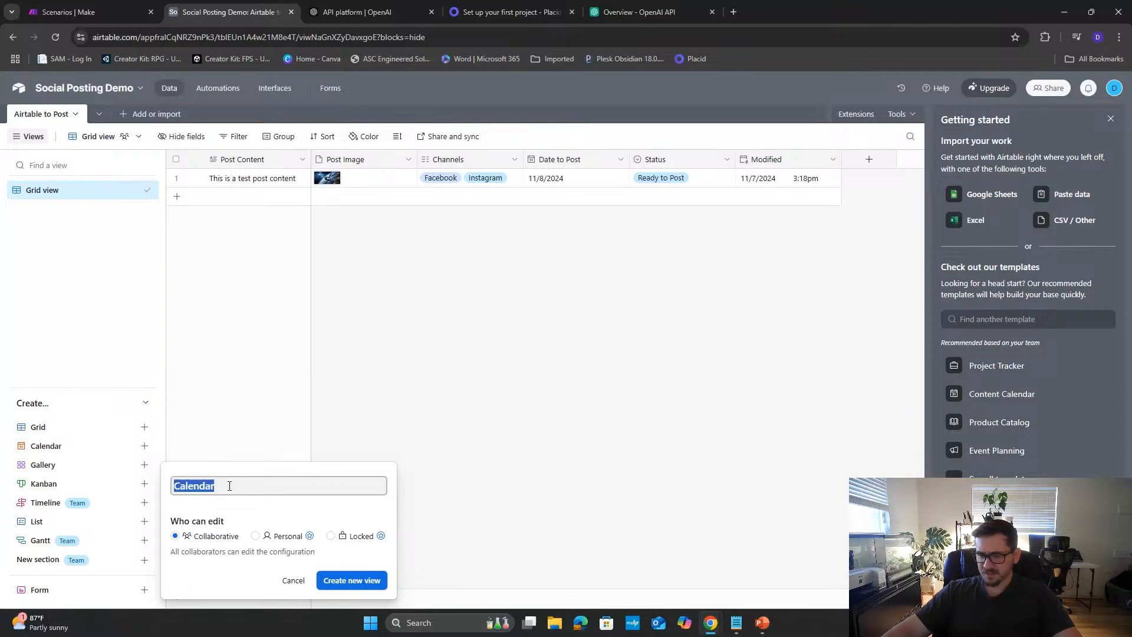
pyautogui.click(352, 580)
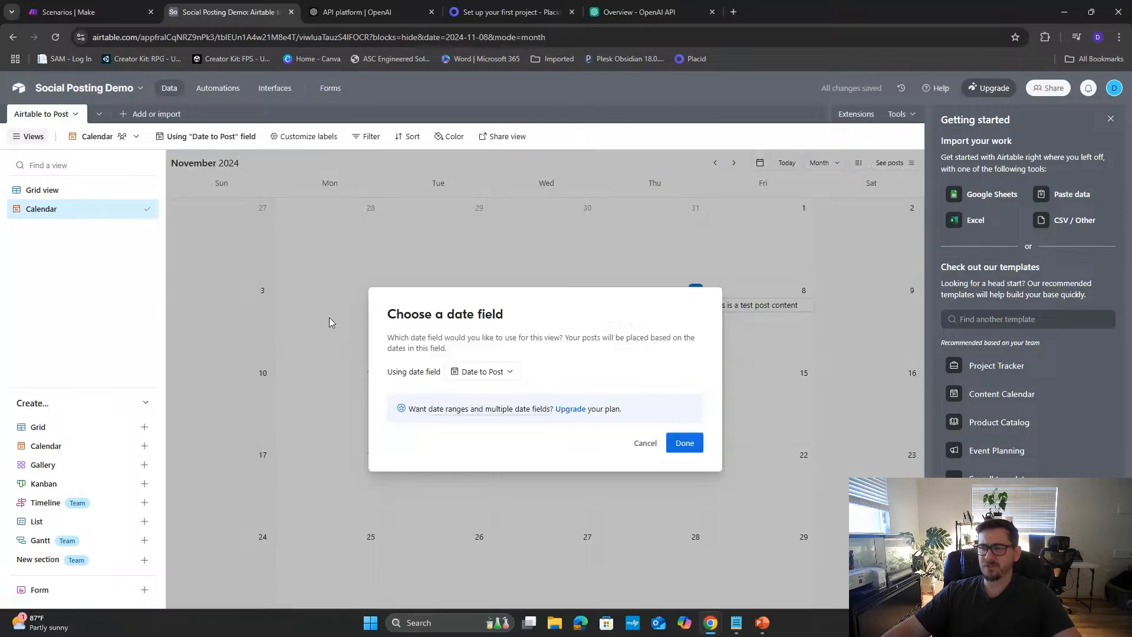
pyautogui.click(684, 443)
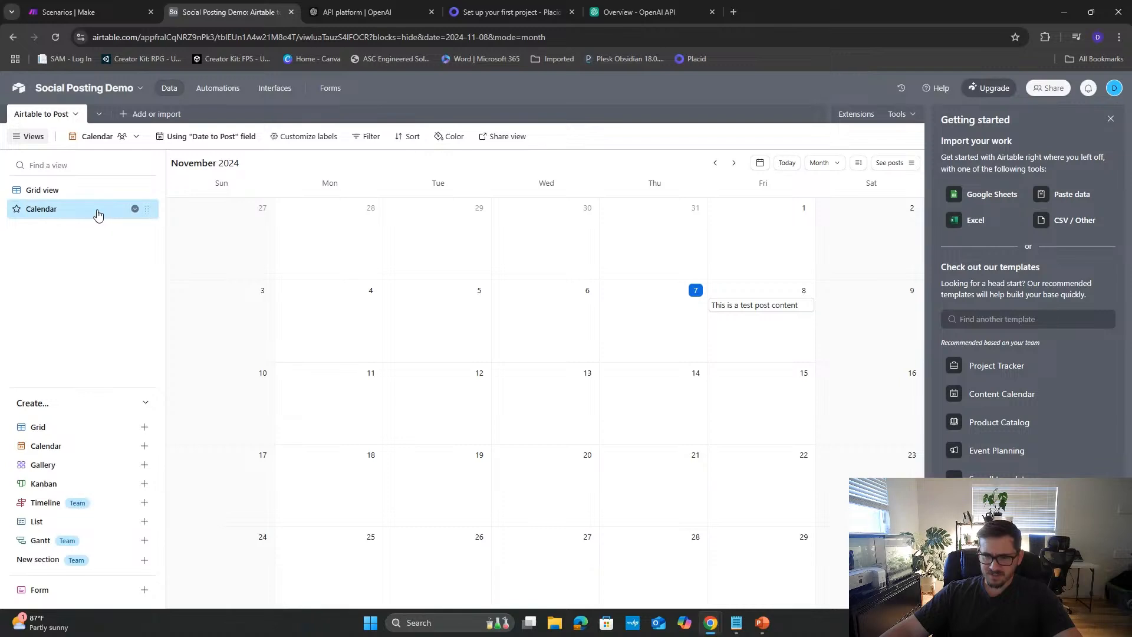
pyautogui.click(145, 465)
pyautogui.click(351, 580)
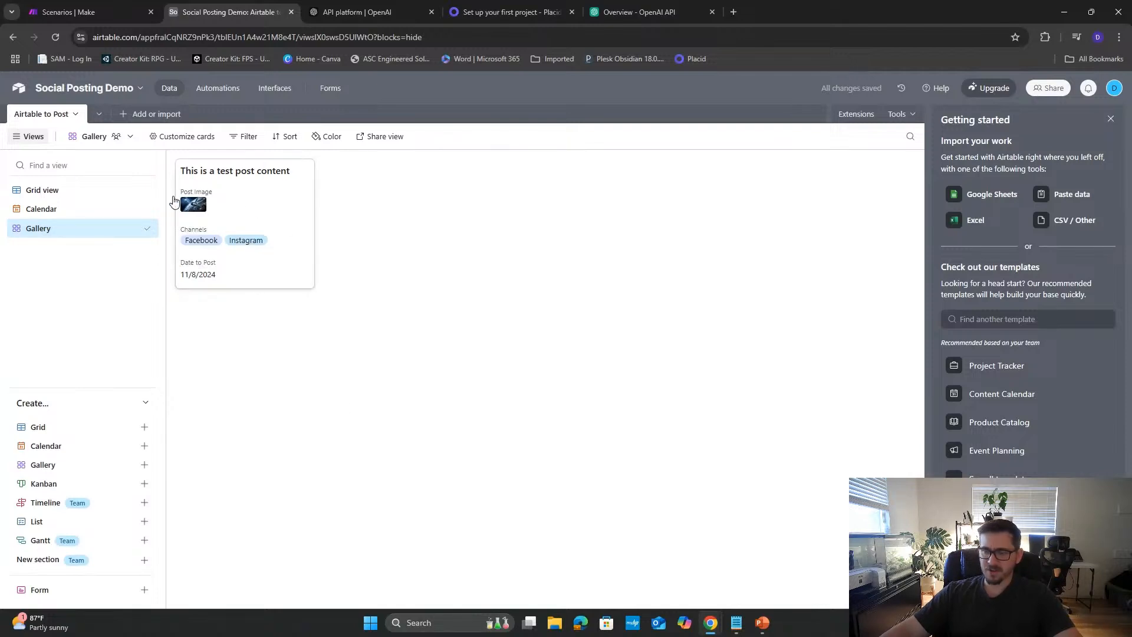
# - Examine the test post's record details from the Gallery and Calendar views, and return to the Grid view
pyautogui.click(277, 219)
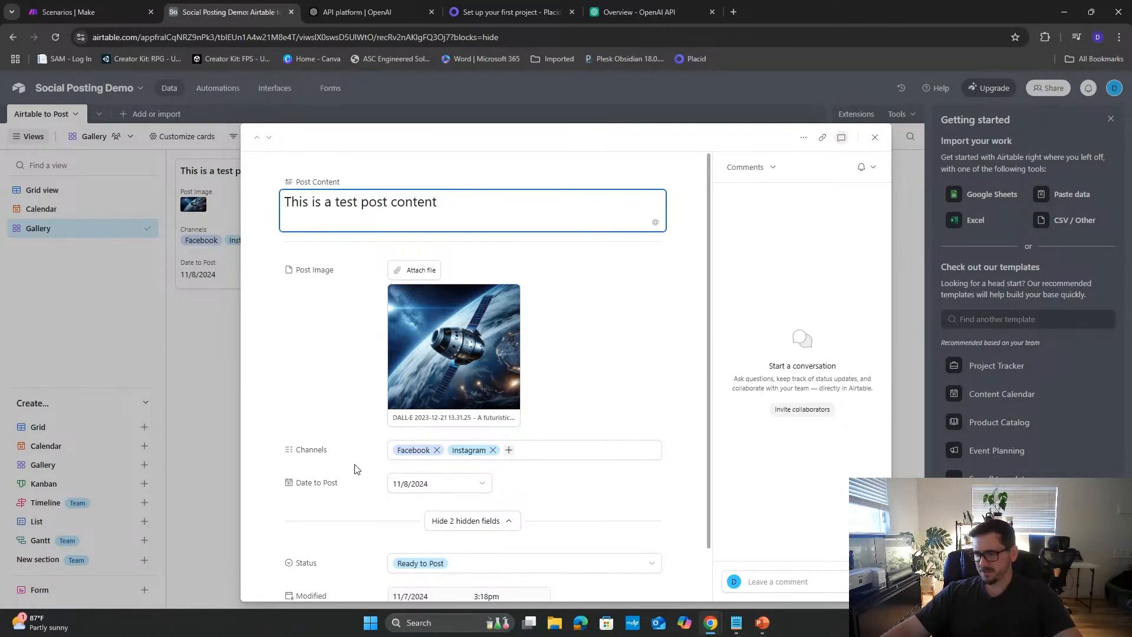
pyautogui.scroll(-1, 468, 490)
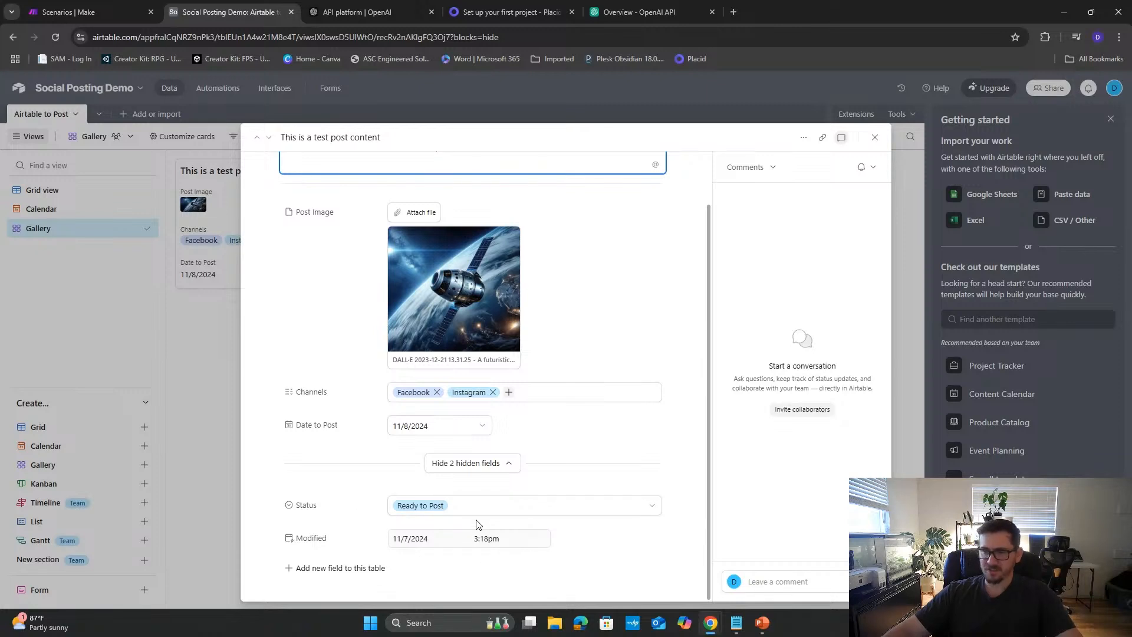
pyautogui.scroll(1, 590, 411)
pyautogui.click(875, 137)
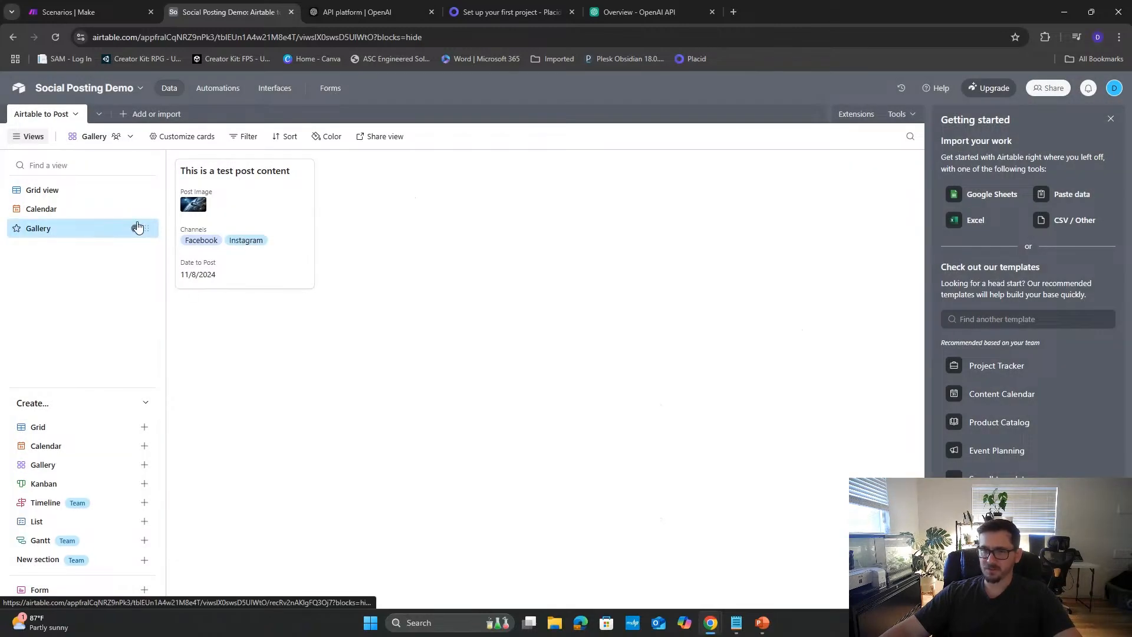
pyautogui.click(112, 211)
pyautogui.click(732, 304)
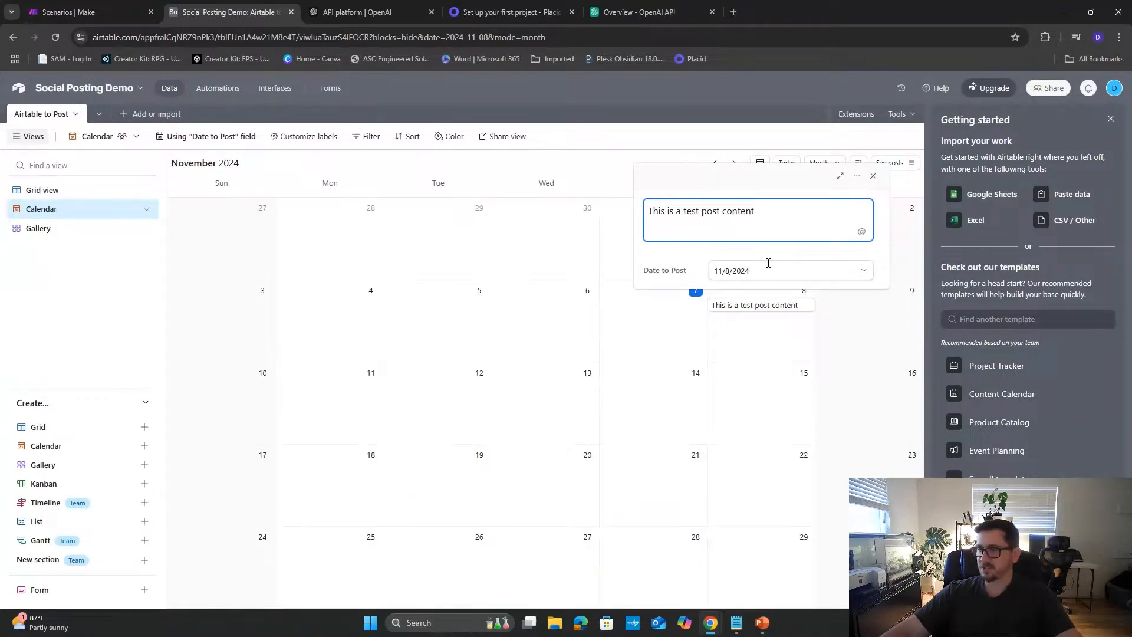
pyautogui.click(873, 176)
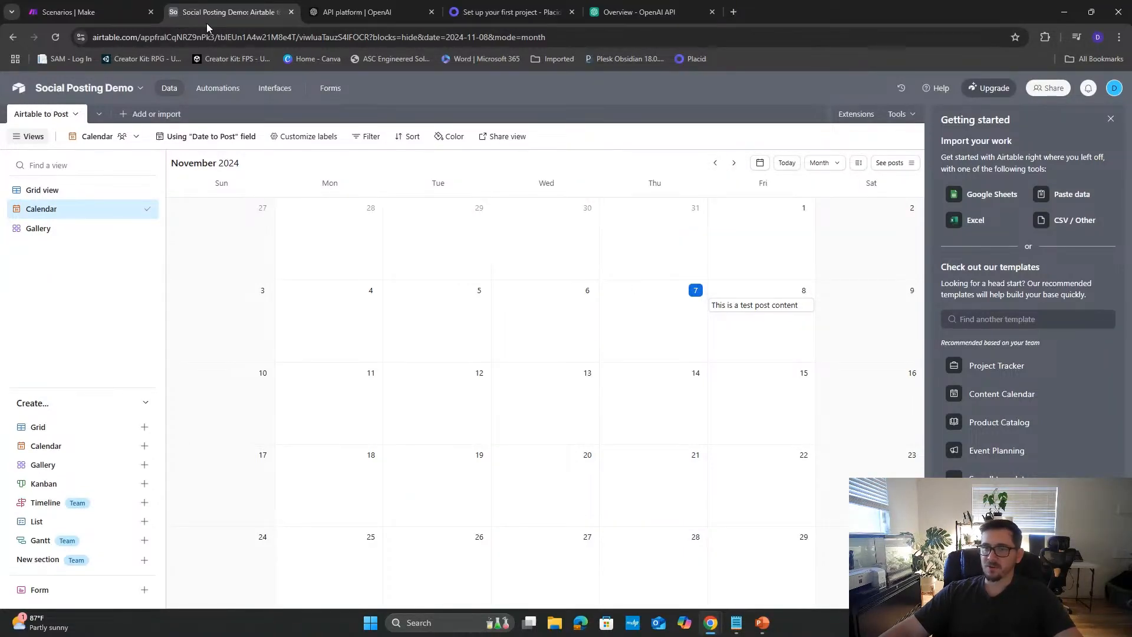
pyautogui.click(75, 189)
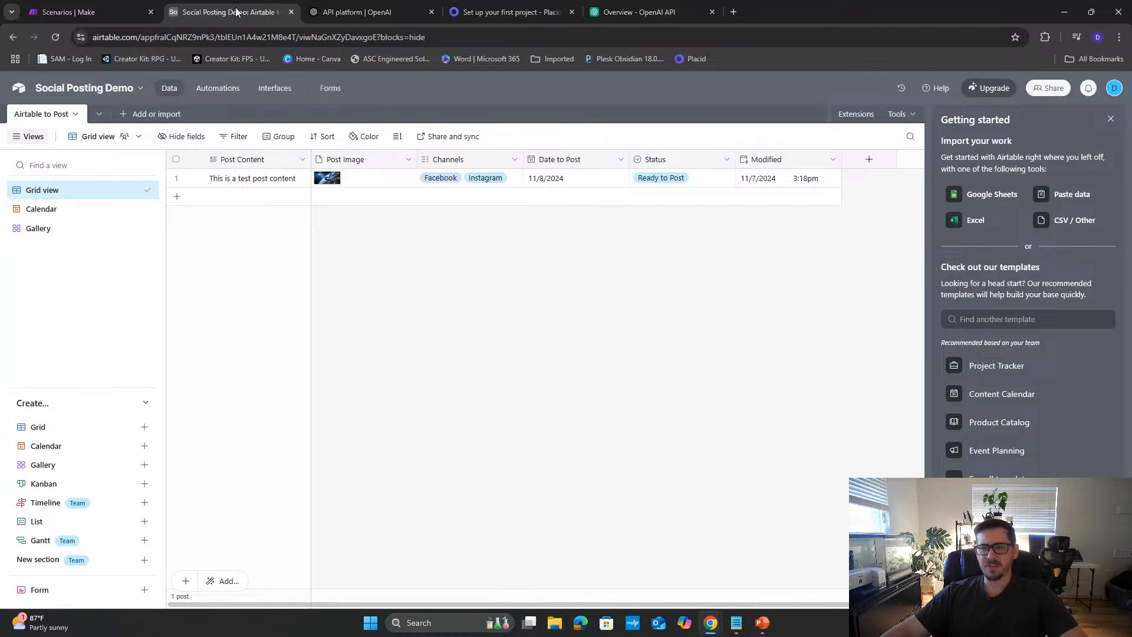
# - Switch to Make and create a new scenario in the Social Posting Demo folder
pyautogui.click(119, 12)
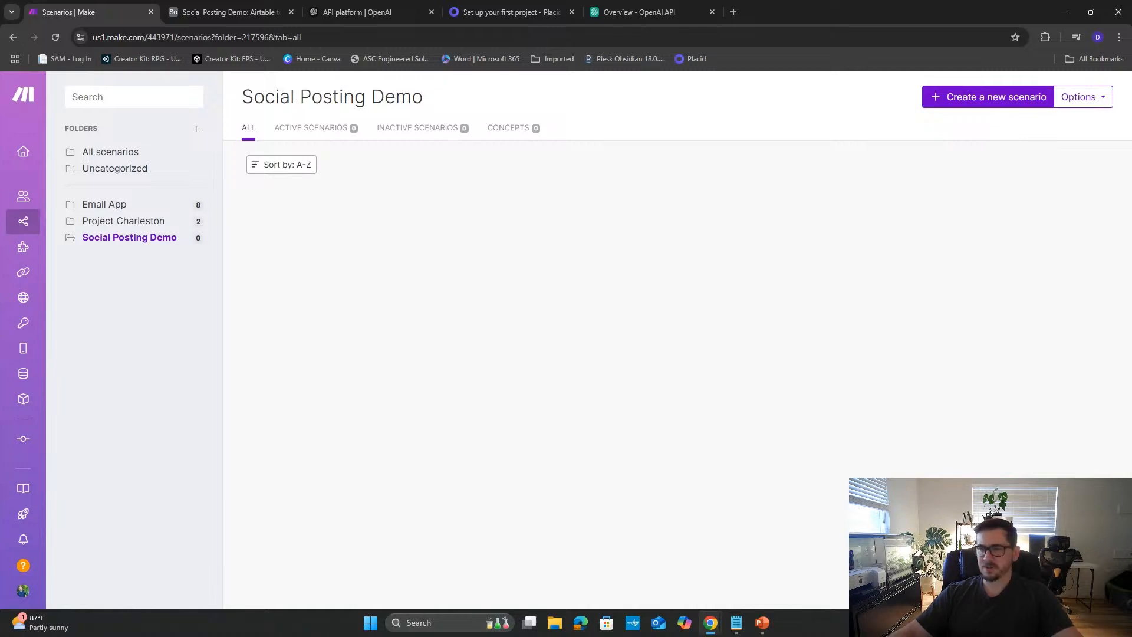
pyautogui.click(256, 12)
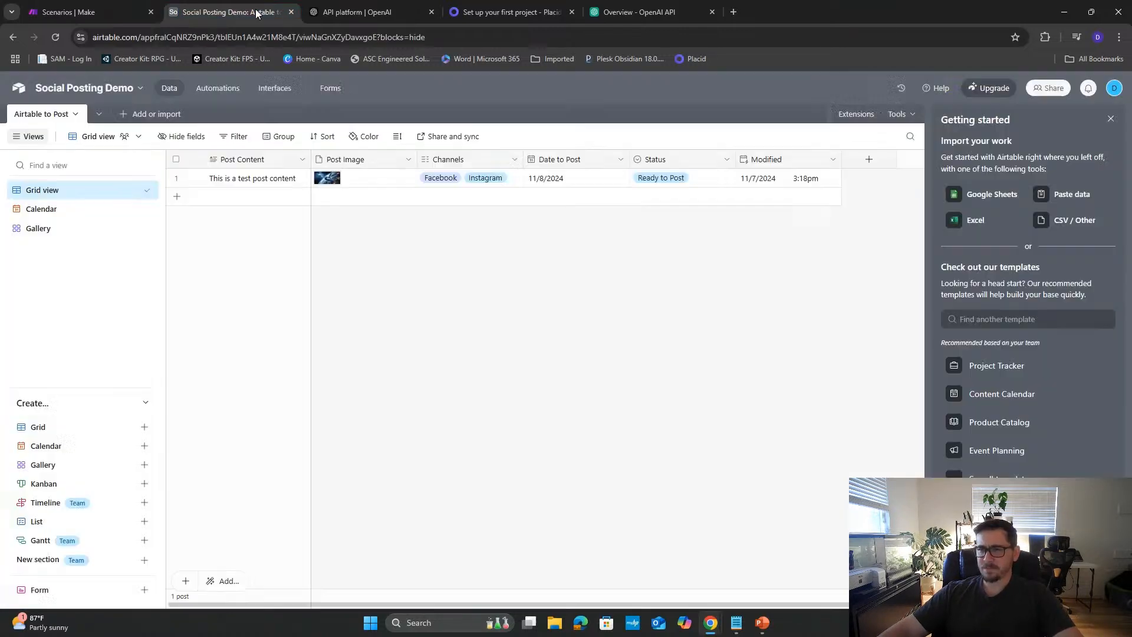
pyautogui.click(111, 14)
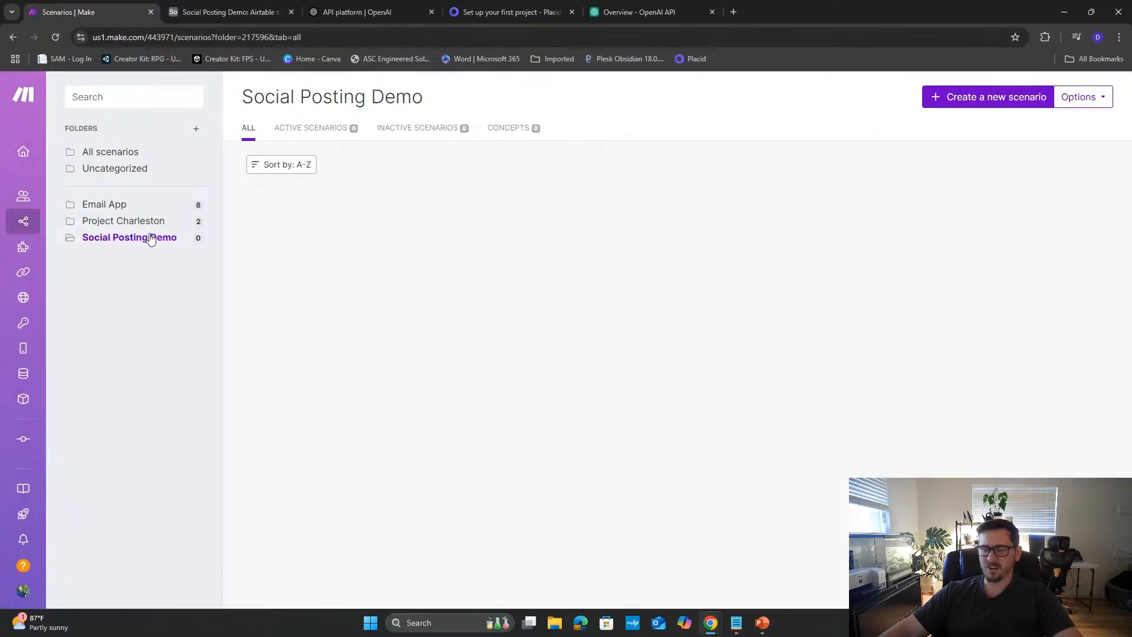
pyautogui.click(960, 100)
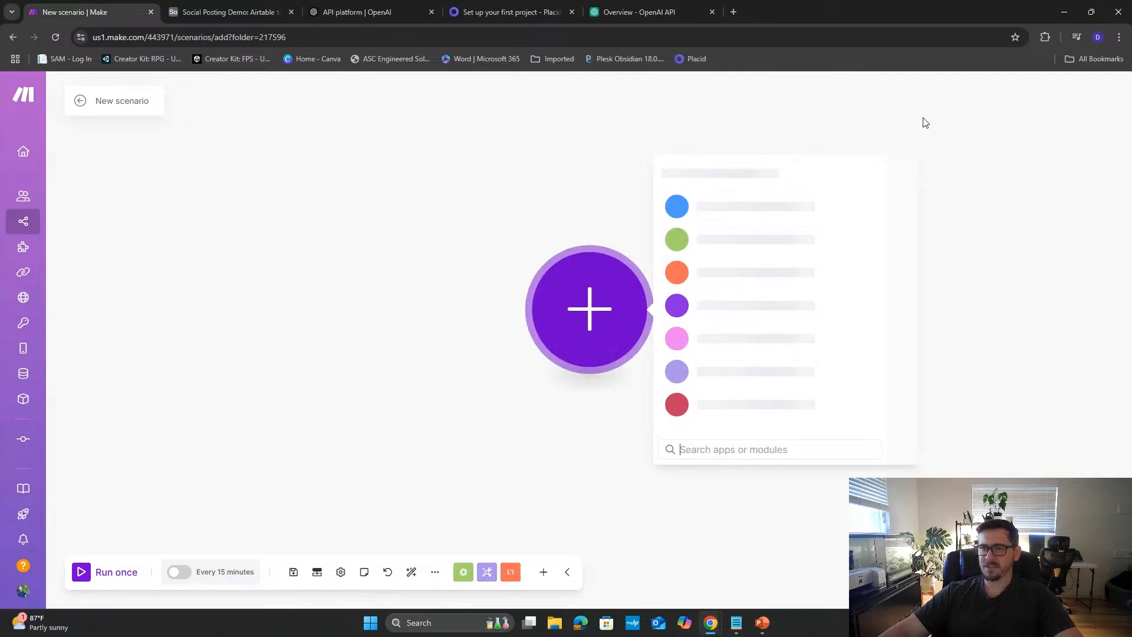
# - Rename the new scenario as "Test: Make to Social"
pyautogui.click(147, 102)
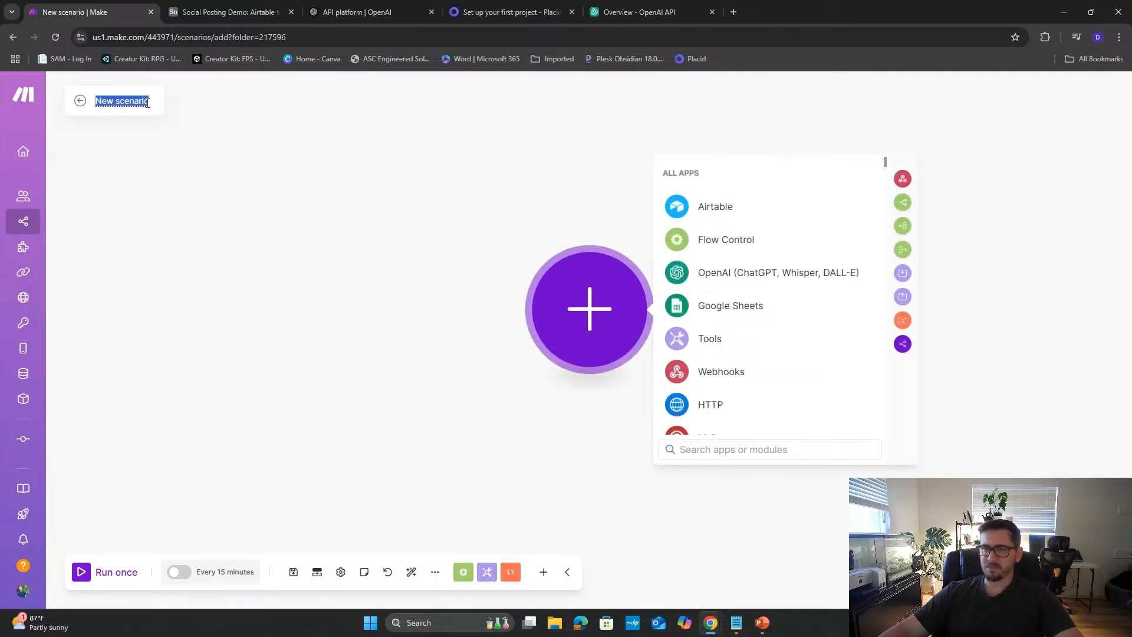
pyautogui.press('BackSpace')
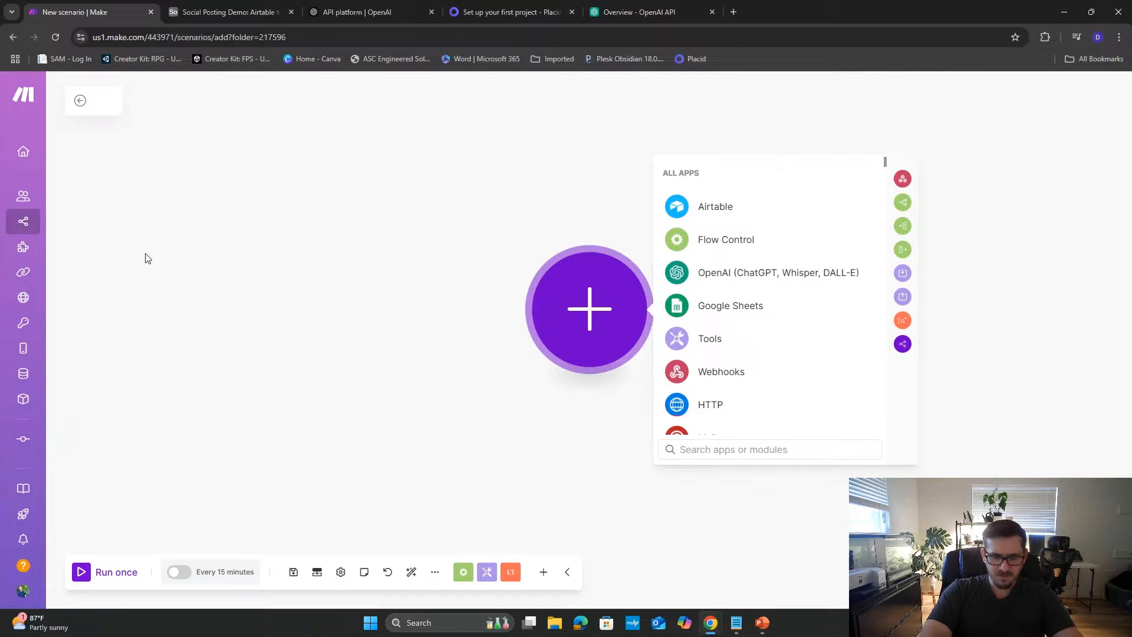
pyautogui.write('Make to ')
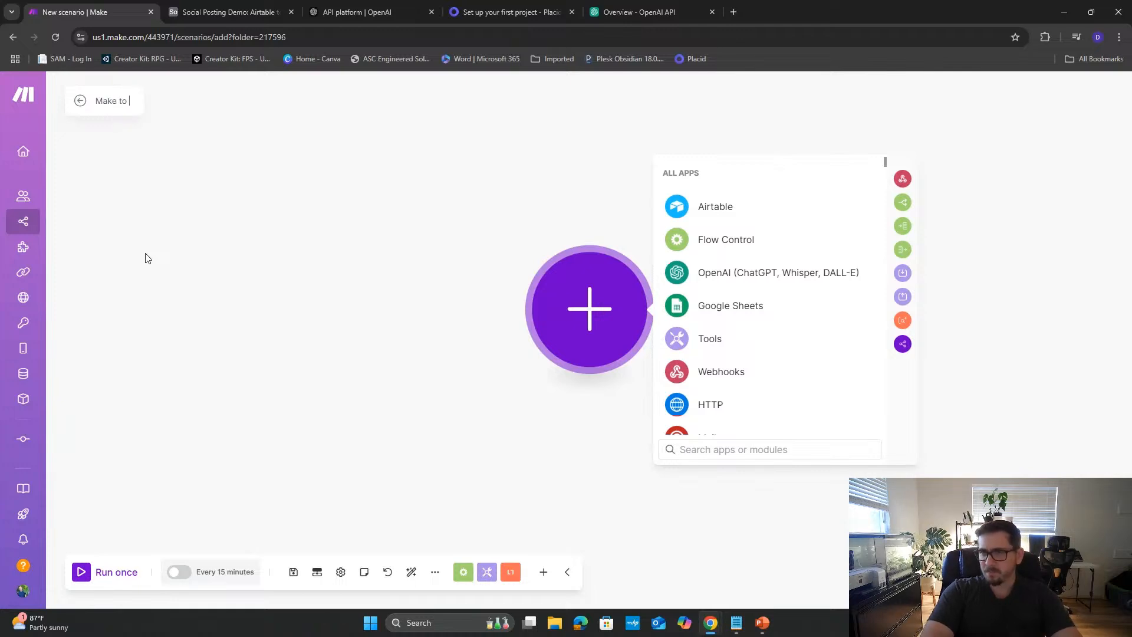
pyautogui.write('Social')
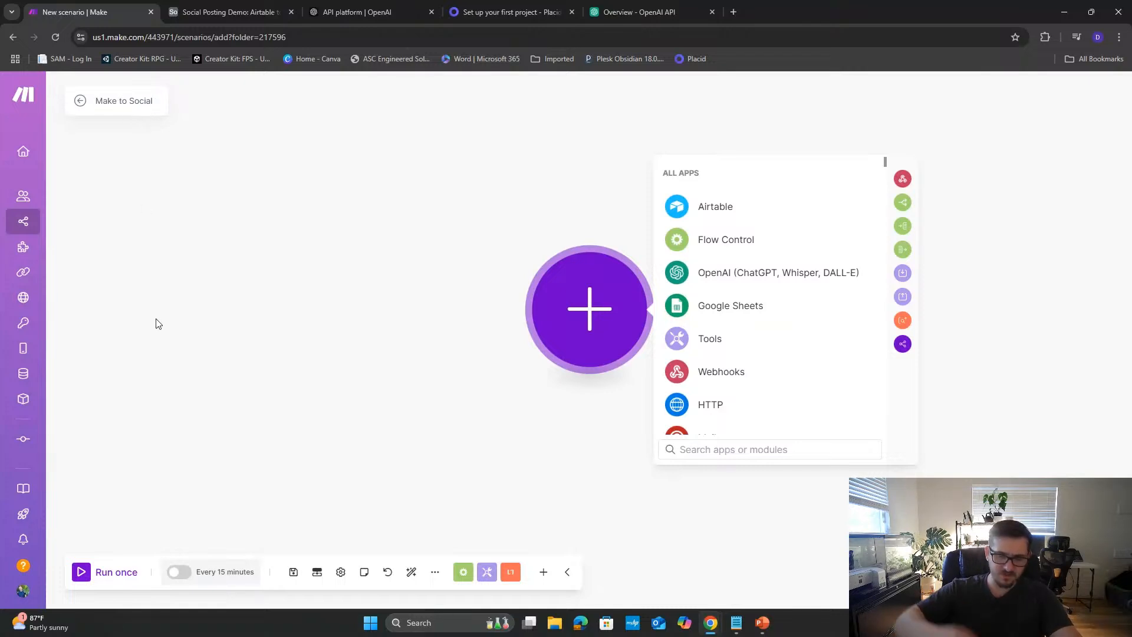
pyautogui.write('Te')
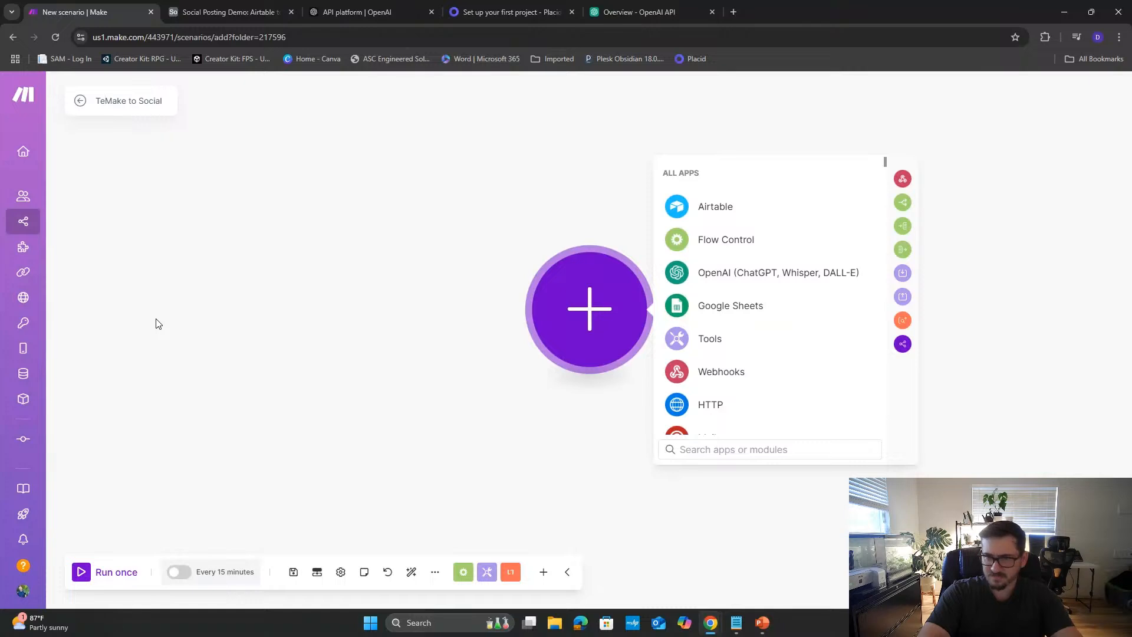
pyautogui.write('st:')
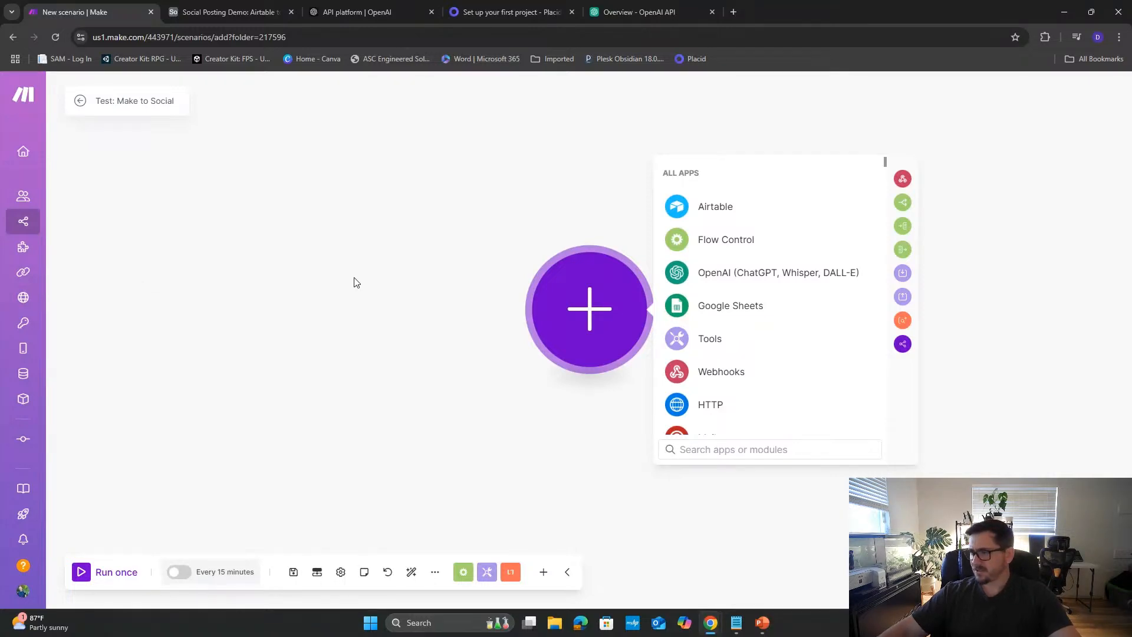
# - Add an Airtable Watch Records module as the scenario's trigger
pyautogui.moveTo(361, 324); pyautogui.dragTo(144, 339)
pyautogui.click(225, 16)
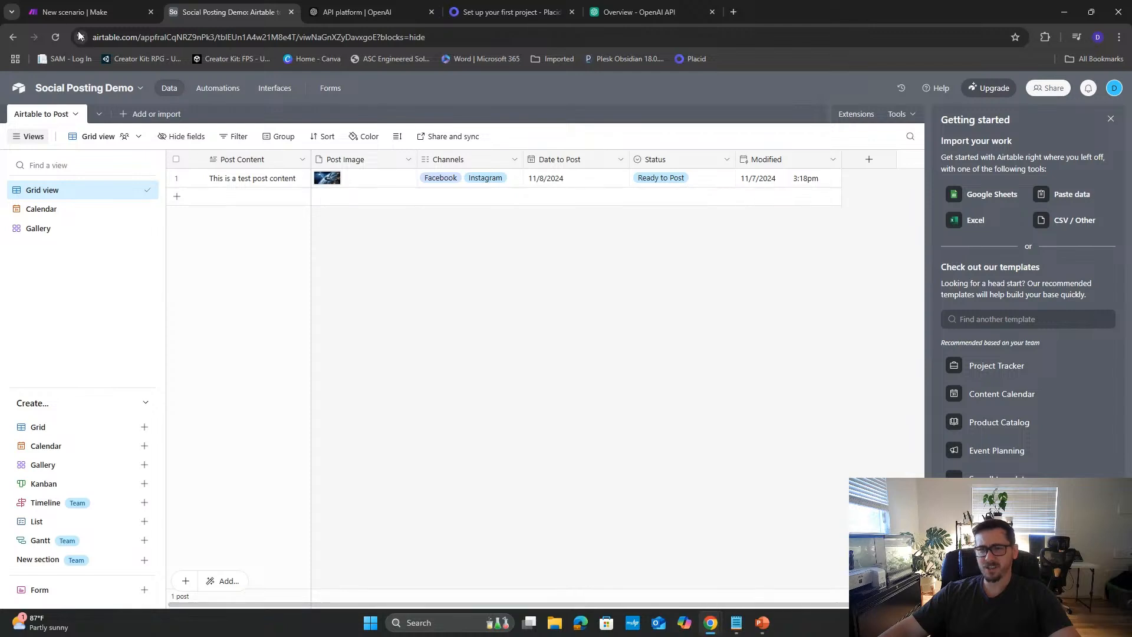
pyautogui.click(78, 13)
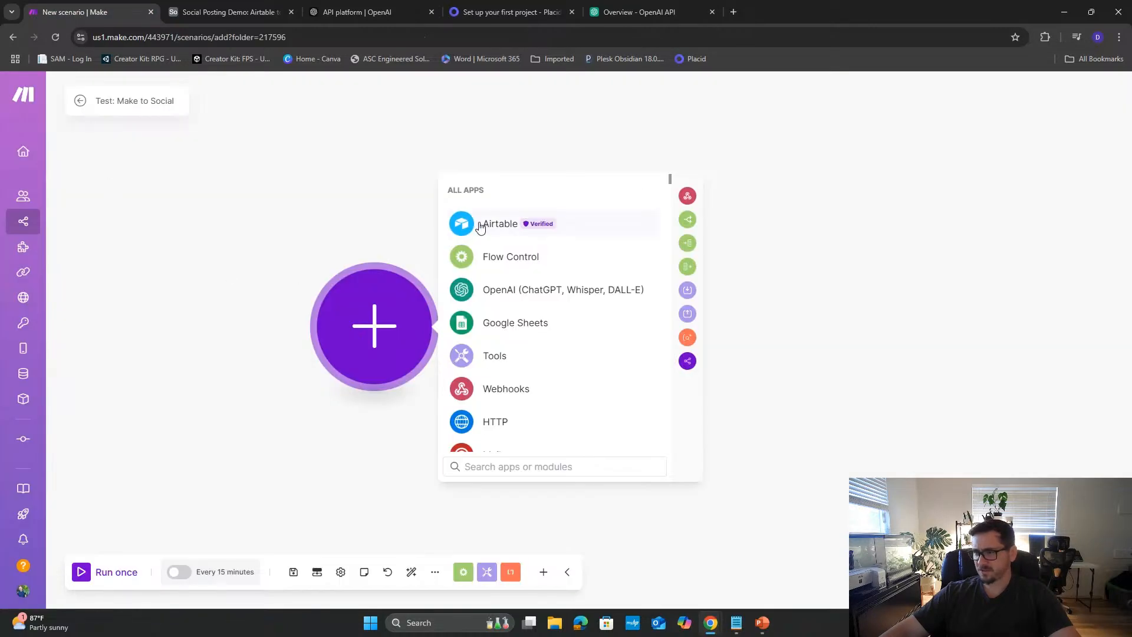
pyautogui.click(207, 287)
pyautogui.click(393, 333)
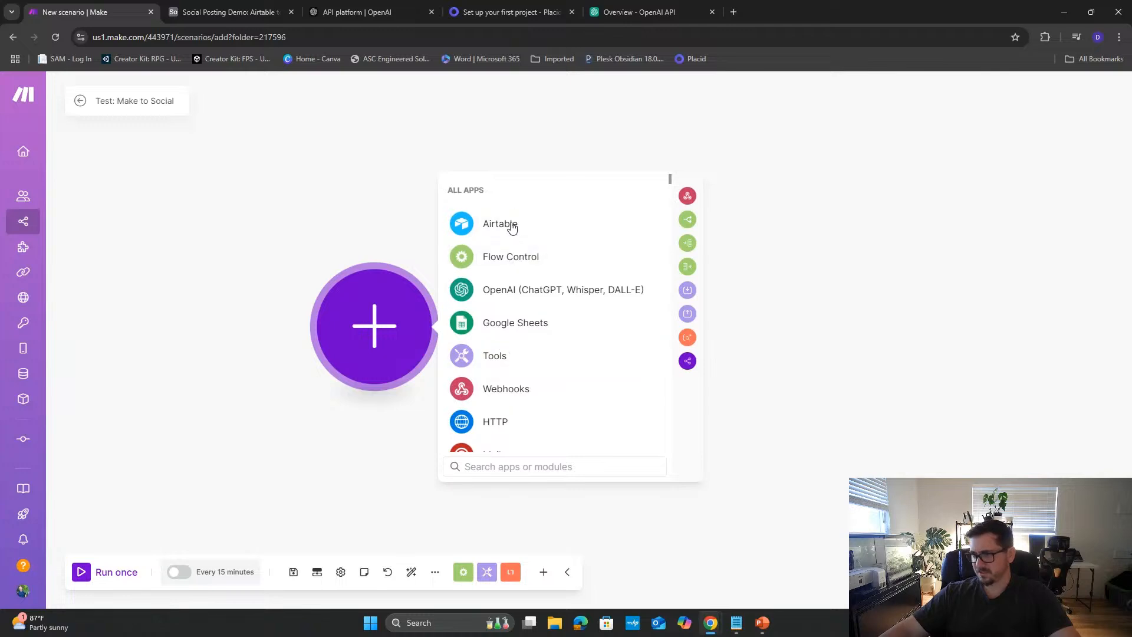
pyautogui.click(499, 459)
pyautogui.write('airtb')
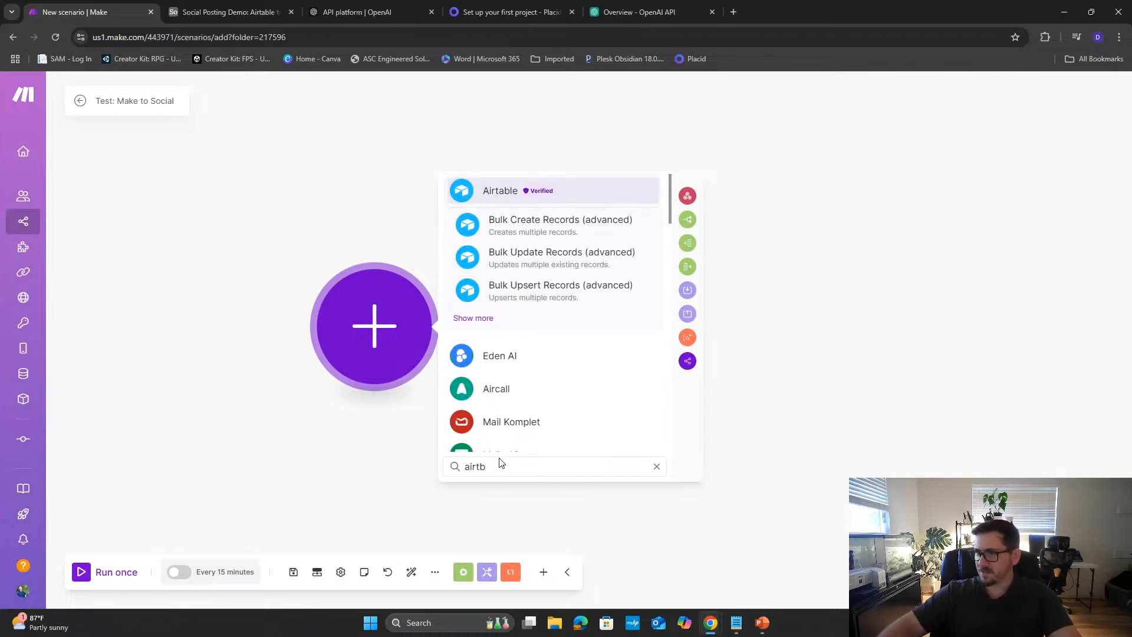
pyautogui.click(503, 189)
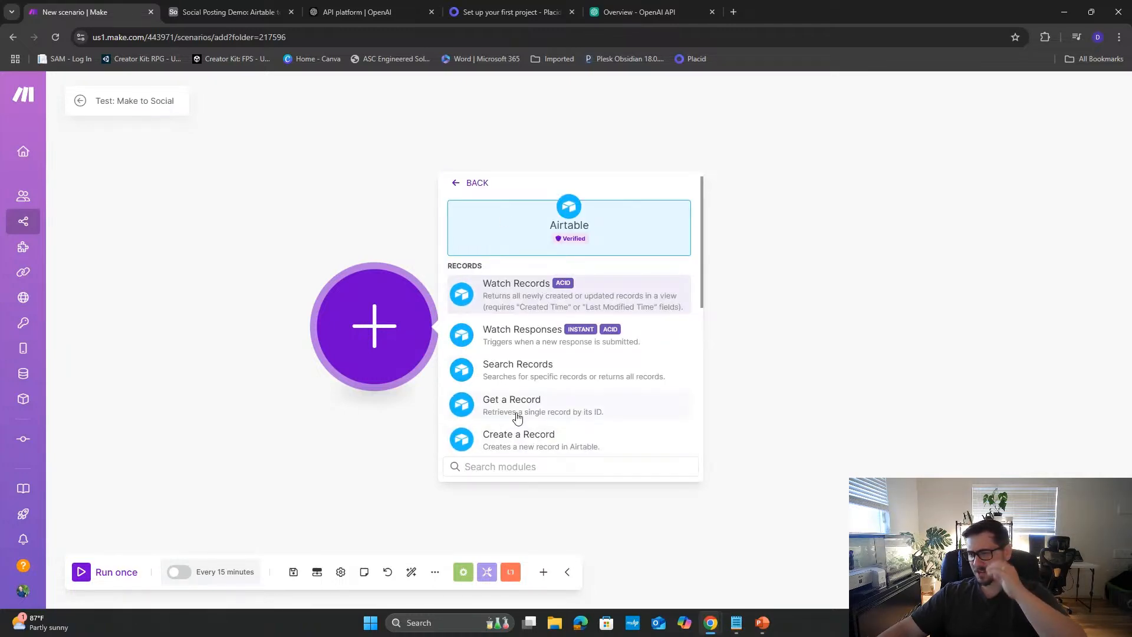
pyautogui.click(514, 306)
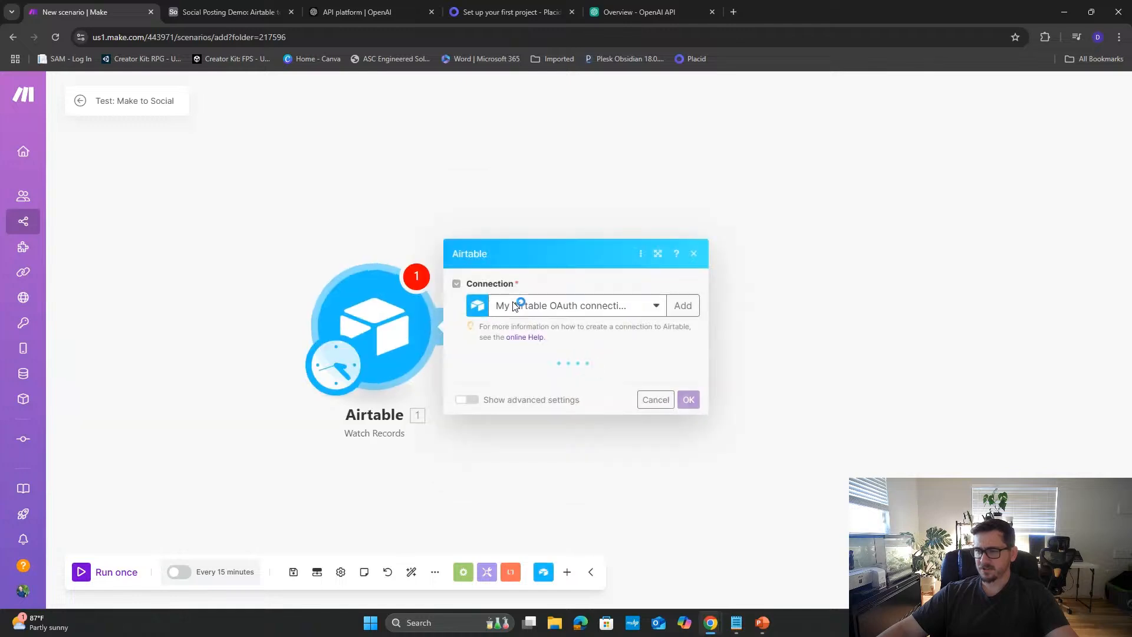
# - Save the scenario anyway, with the Airtable module not yet set up
pyautogui.click(331, 364)
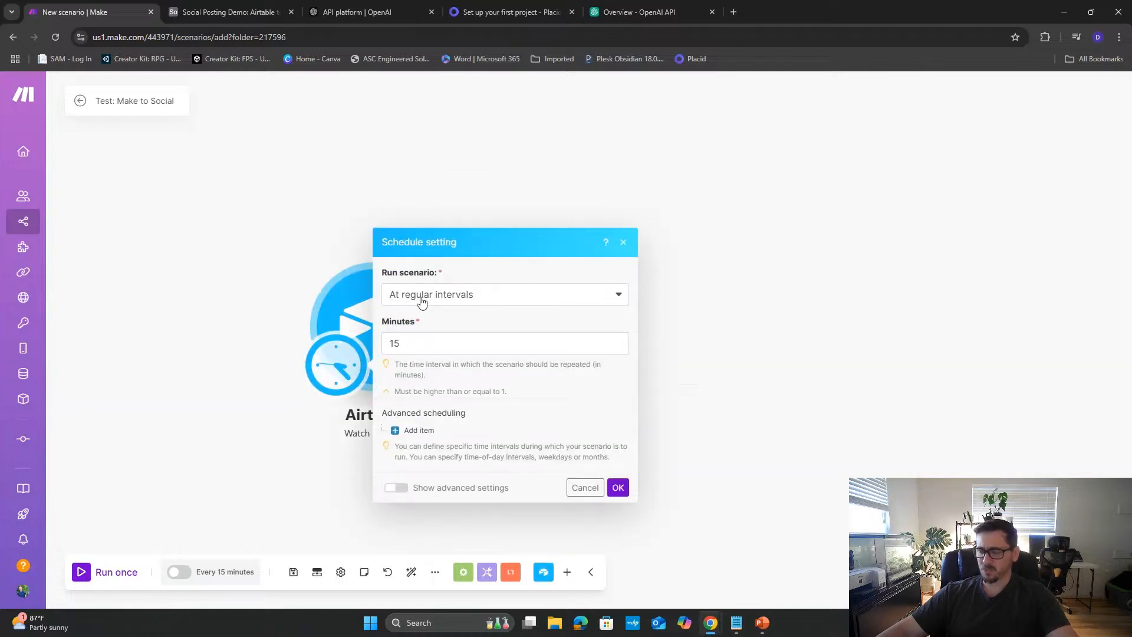
pyautogui.click(623, 242)
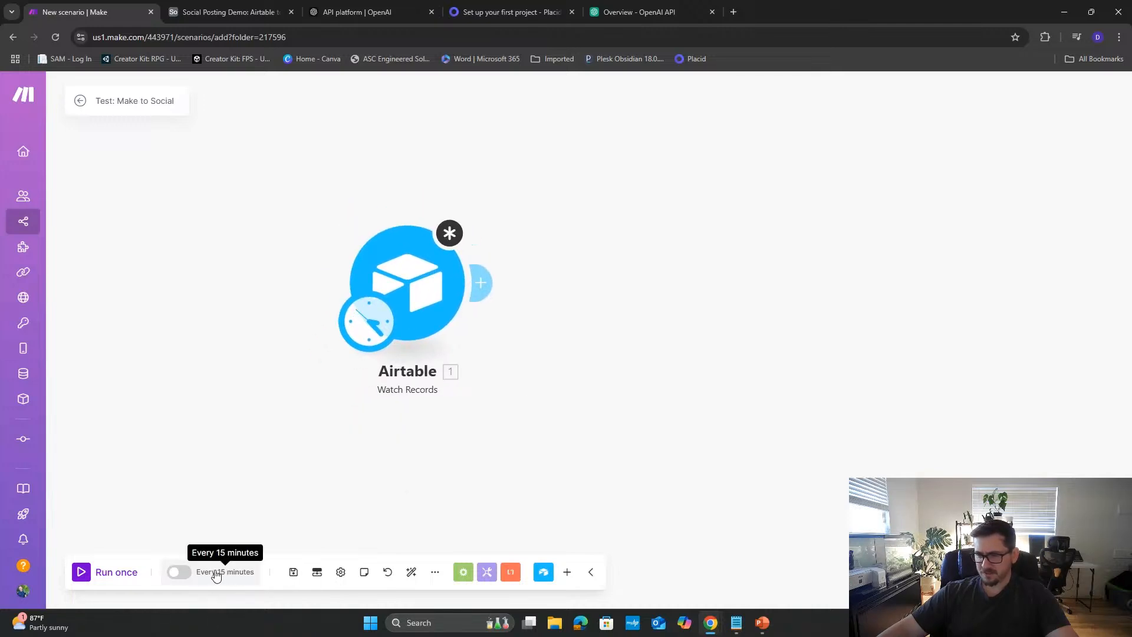
pyautogui.click(184, 577)
pyautogui.click(414, 493)
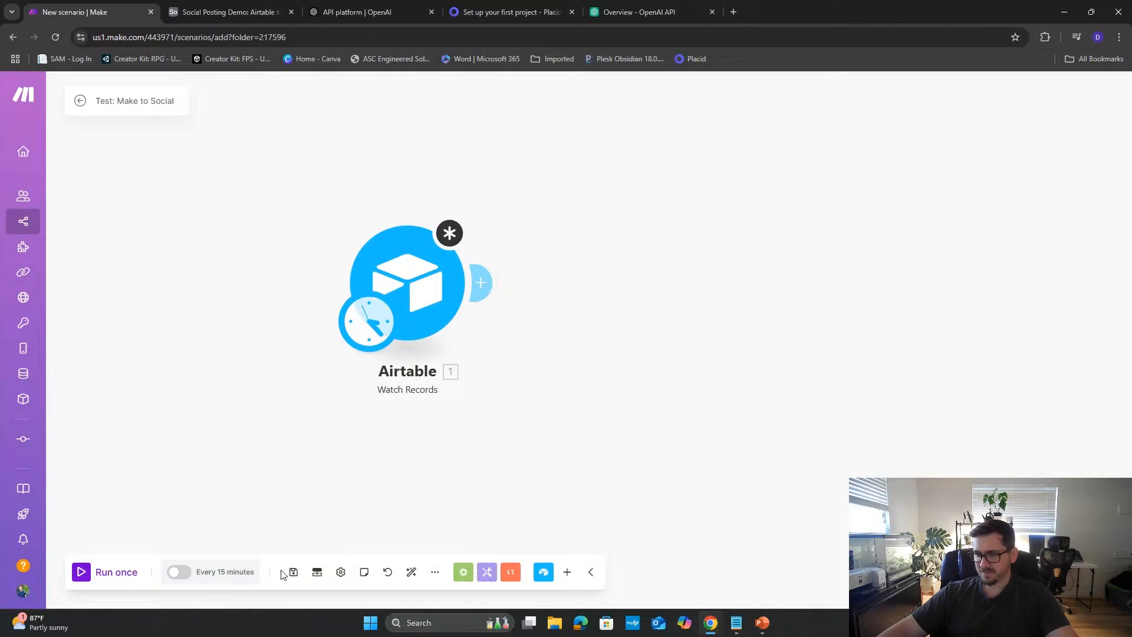
pyautogui.click(435, 572)
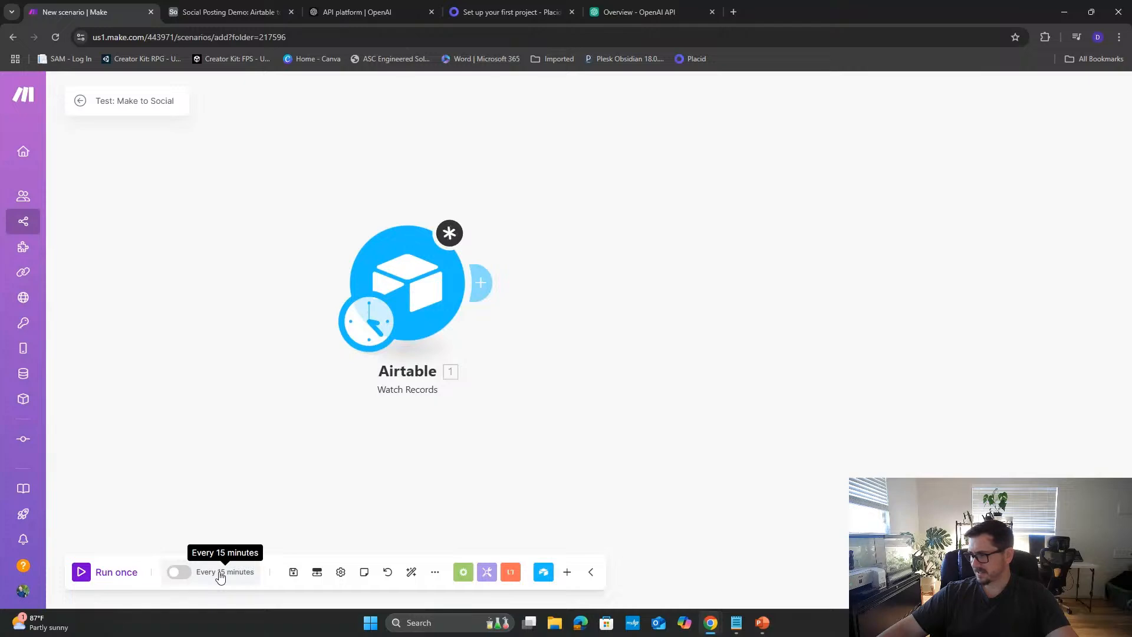
pyautogui.click(293, 572)
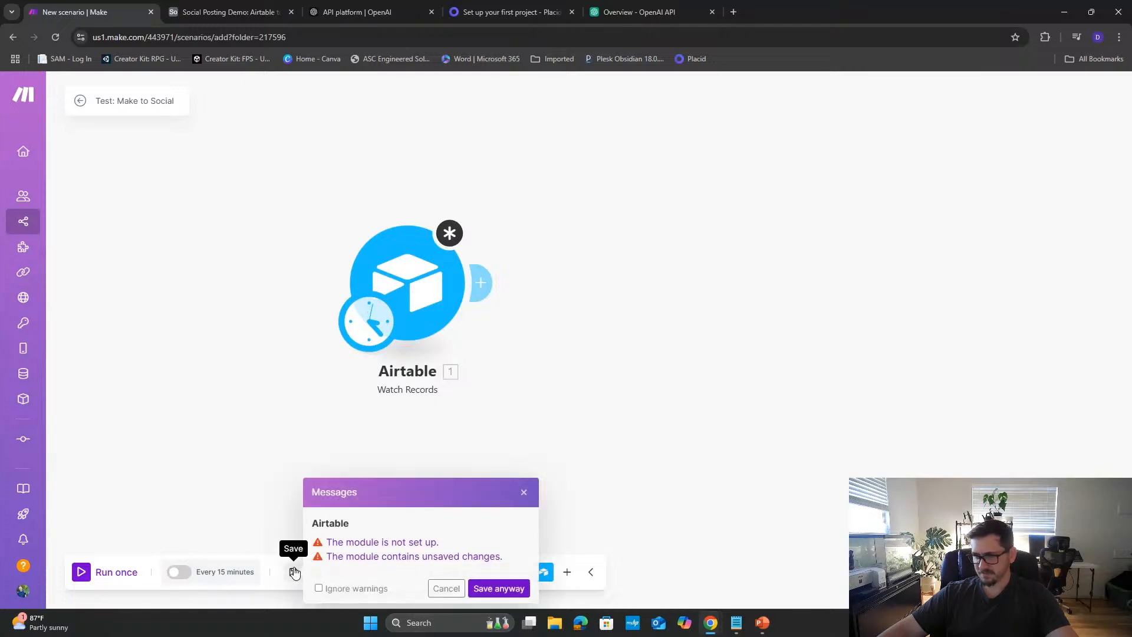
pyautogui.click(482, 588)
# - Schedule the scenario to run on days of the week, selecting Tuesday and Thursday
pyautogui.click(235, 573)
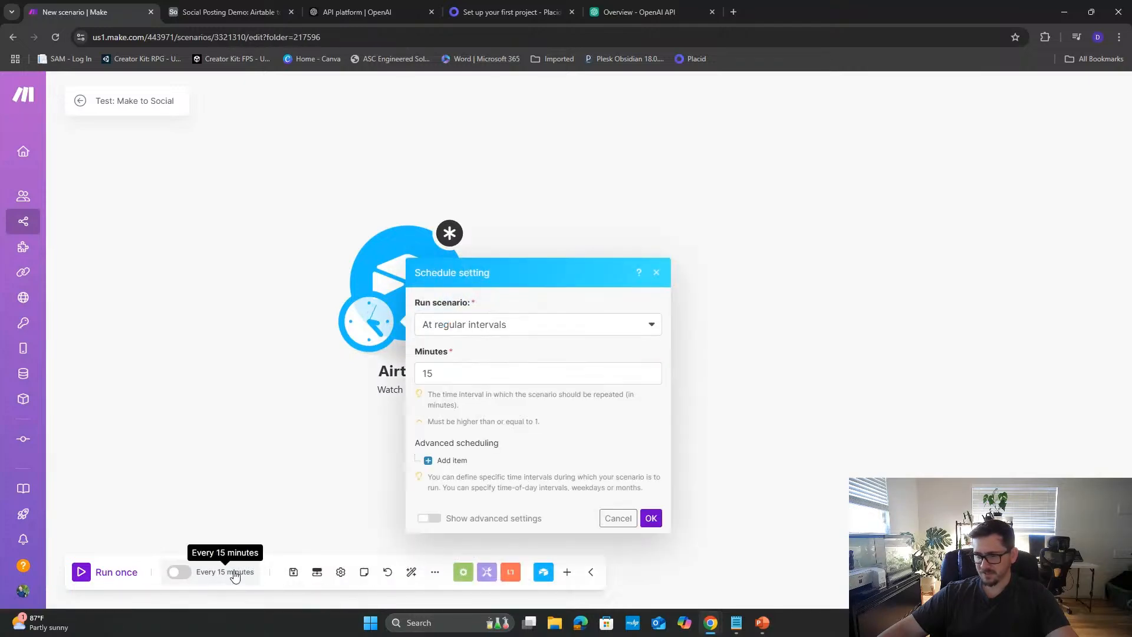
pyautogui.click(494, 250)
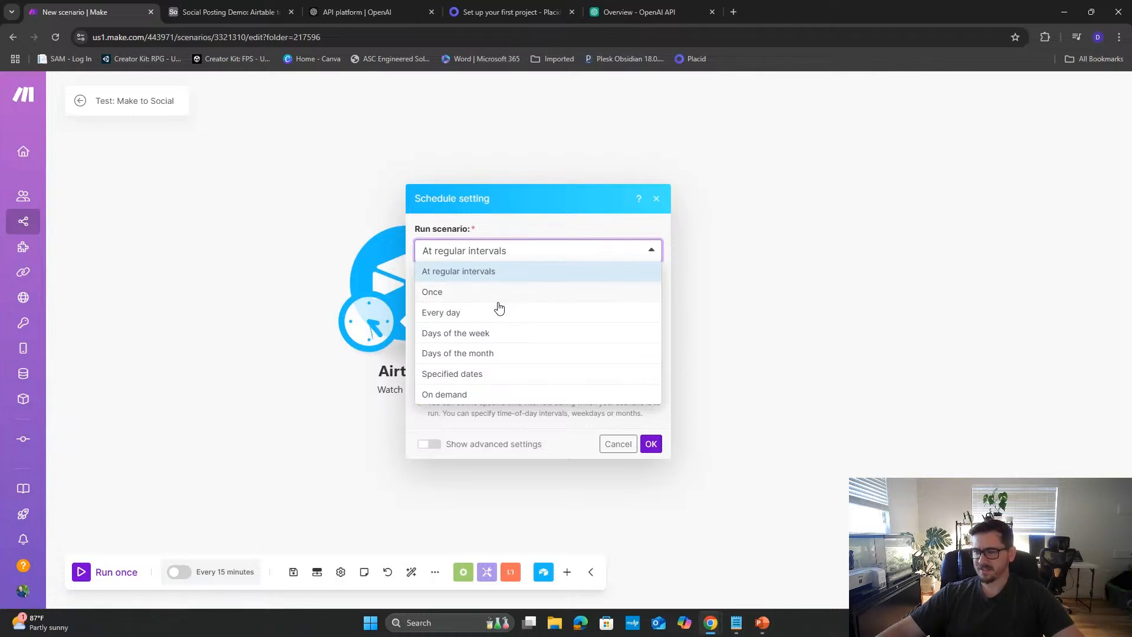
pyautogui.click(465, 334)
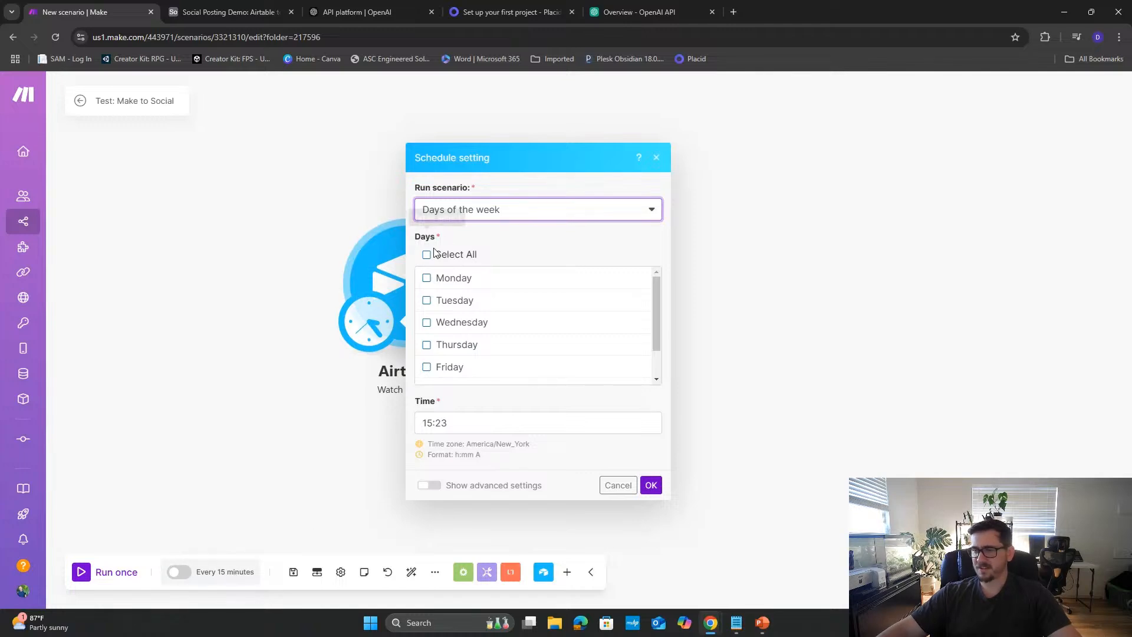
pyautogui.click(426, 302)
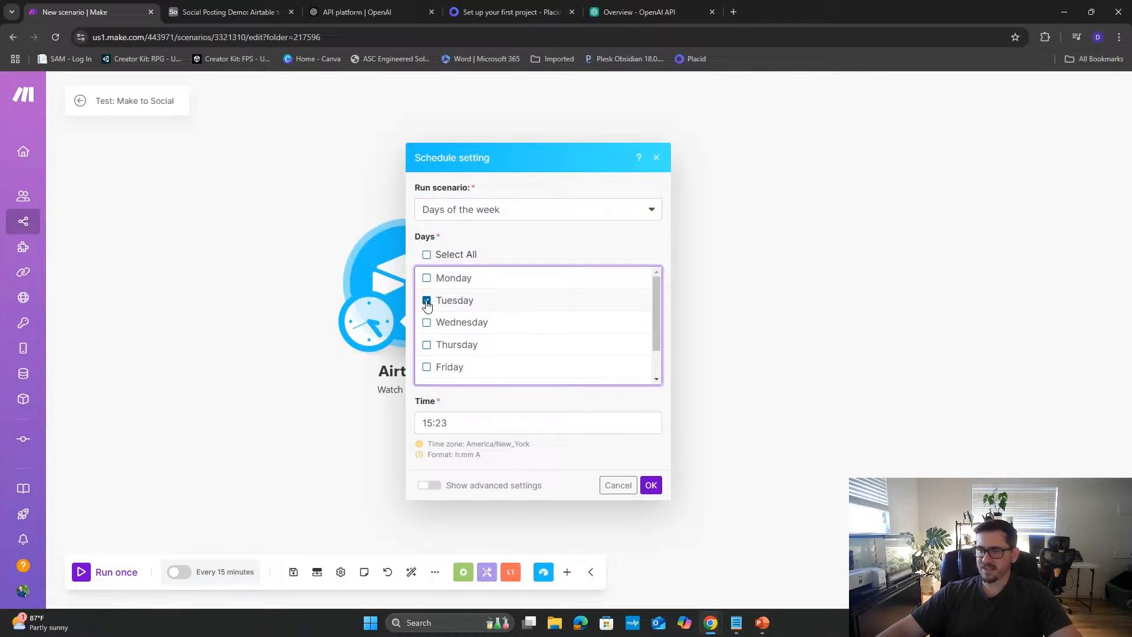
pyautogui.click(426, 345)
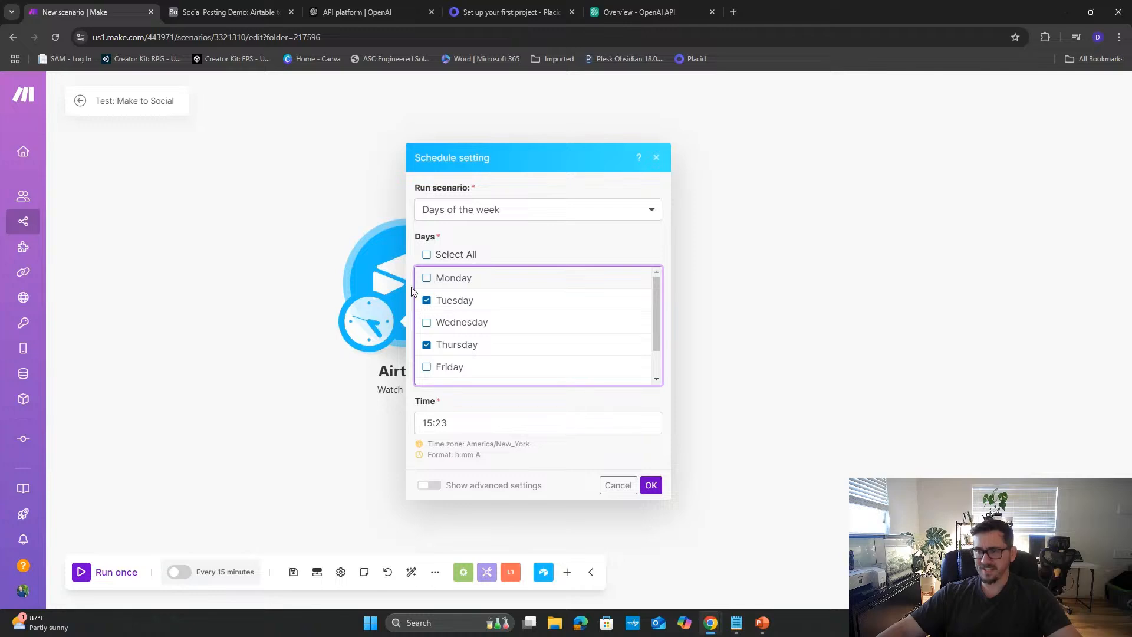
# - Try the Days of the month and Specified dates options for the scenario's run schedule
pyautogui.click(493, 213)
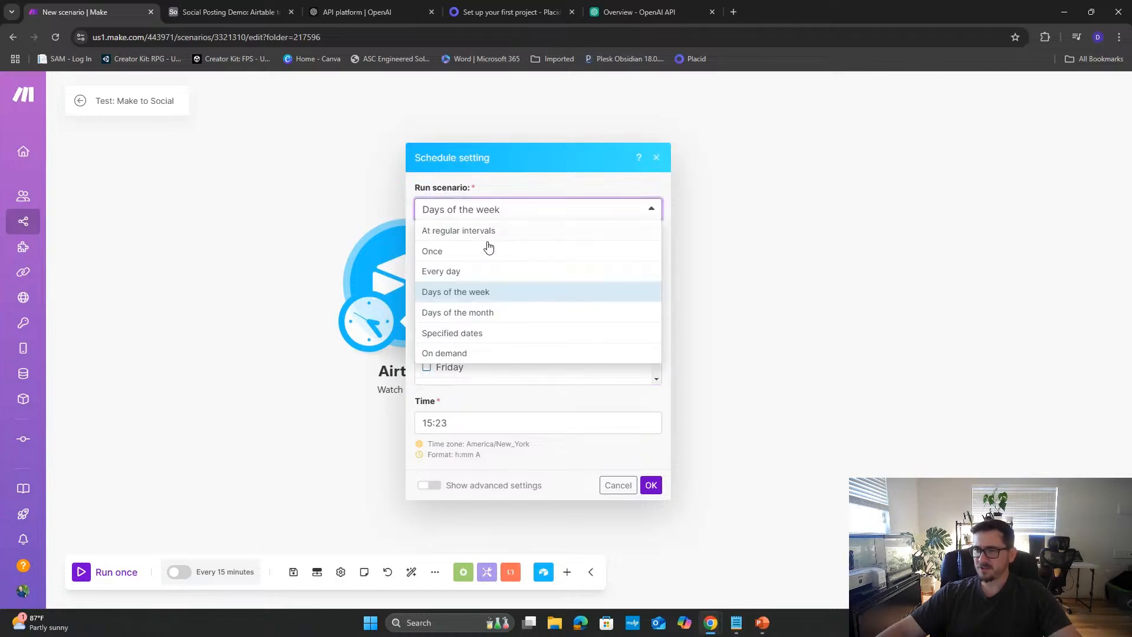
pyautogui.click(483, 313)
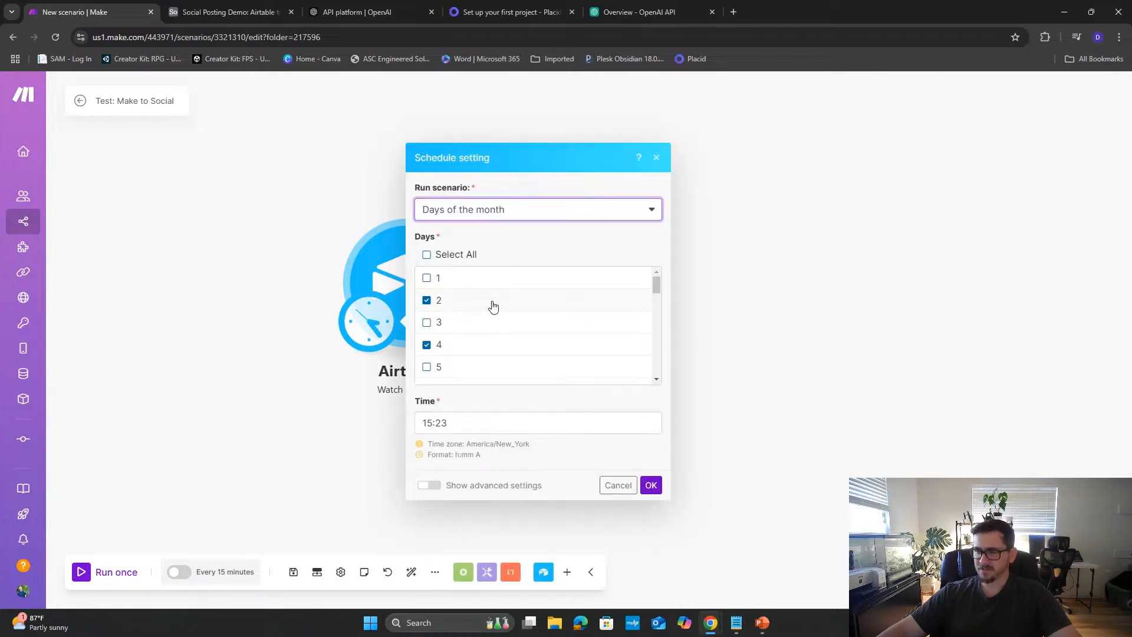
pyautogui.scroll(-8, 530, 310)
pyautogui.scroll(8, 531, 311)
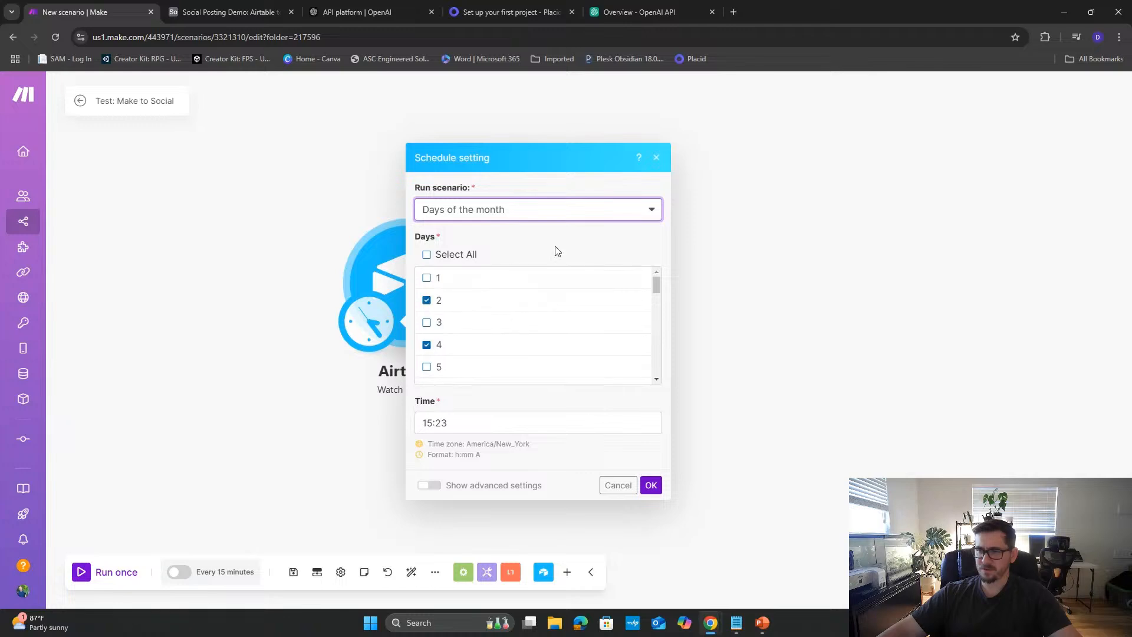
pyautogui.click(566, 212)
pyautogui.click(492, 335)
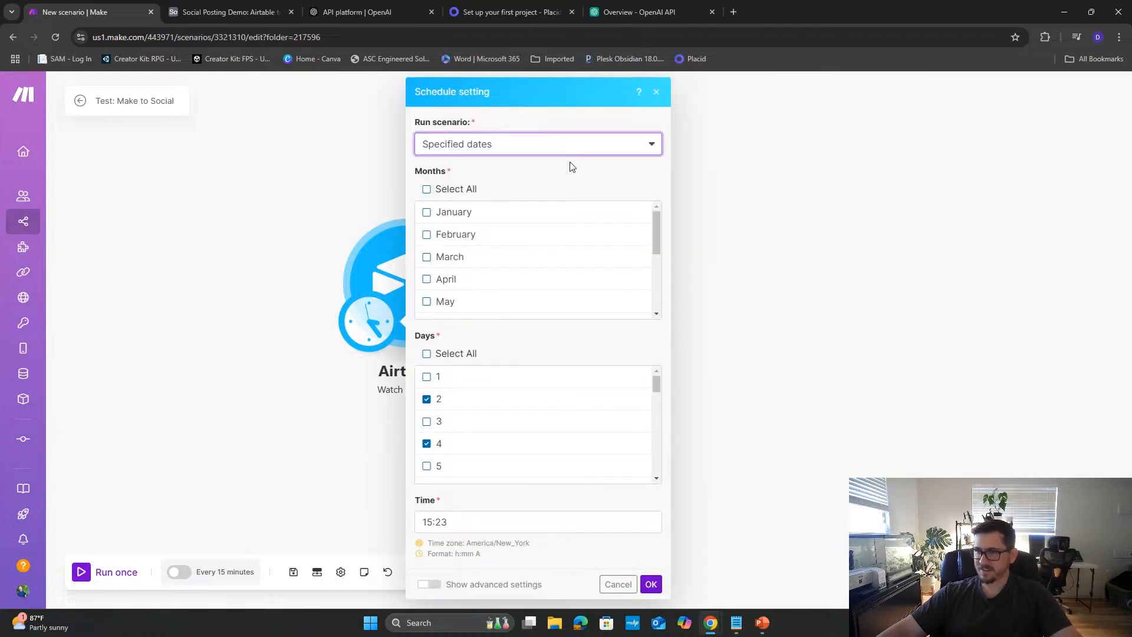
# - Set the scenario to run on demand, without activating it
pyautogui.click(566, 147)
pyautogui.click(472, 294)
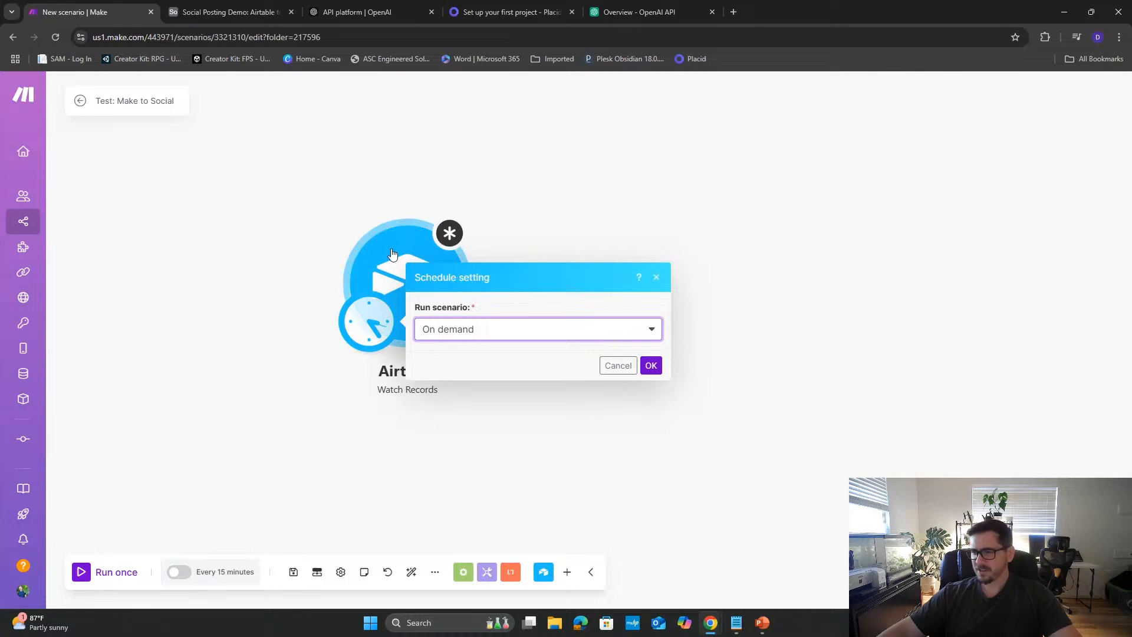
pyautogui.click(649, 365)
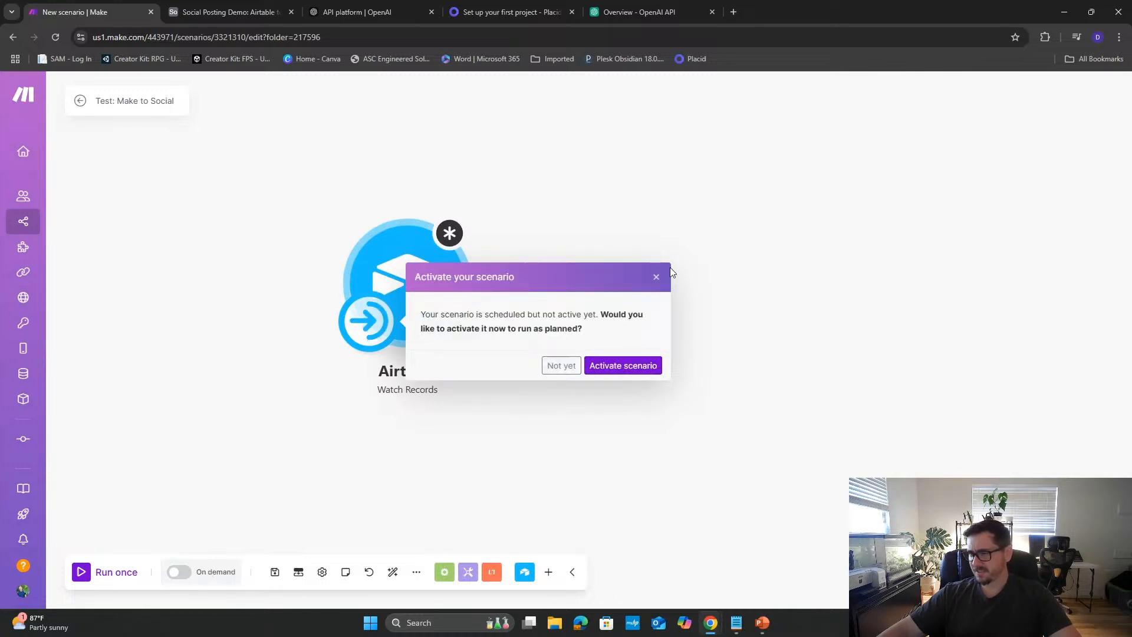
pyautogui.click(656, 276)
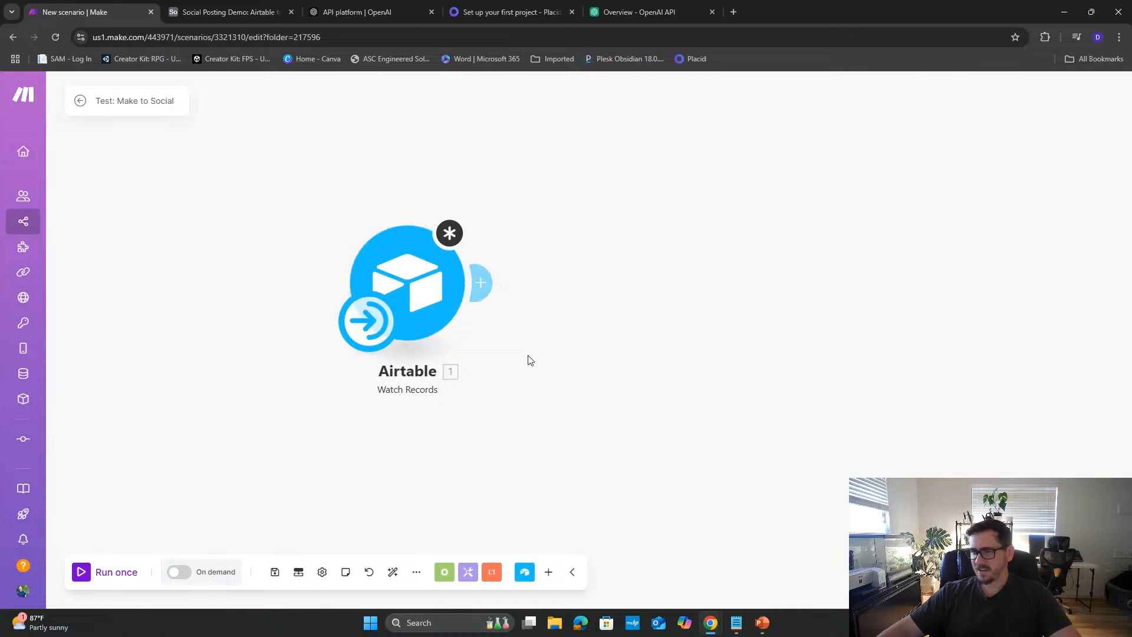
# - Try to run only the Airtable Watch Records module
pyautogui.rightClick(349, 325)
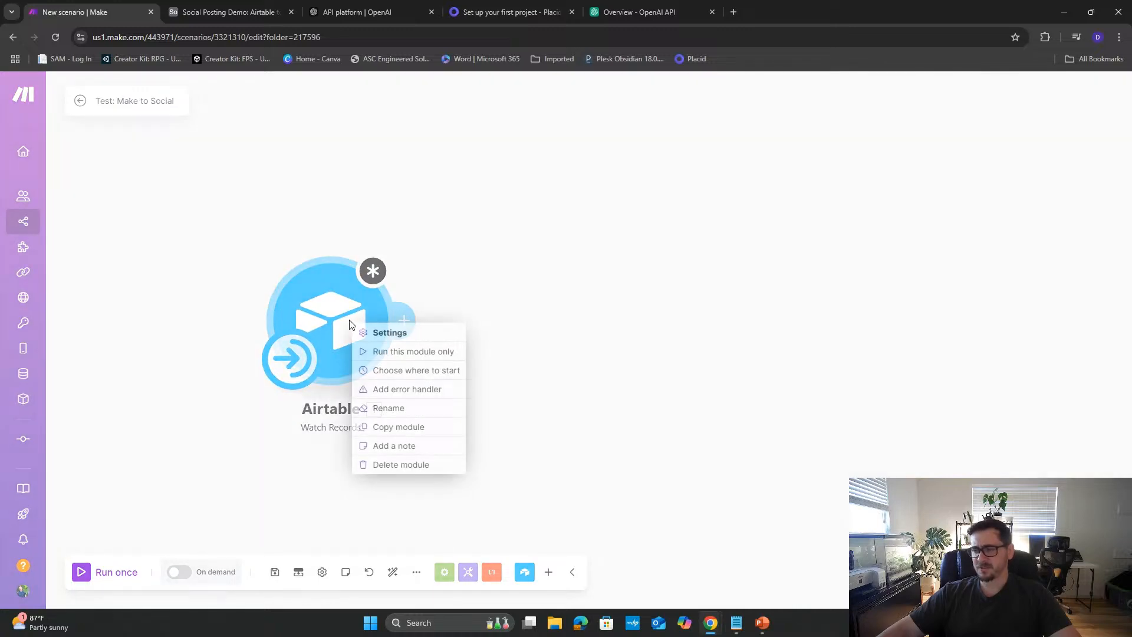
pyautogui.click(383, 352)
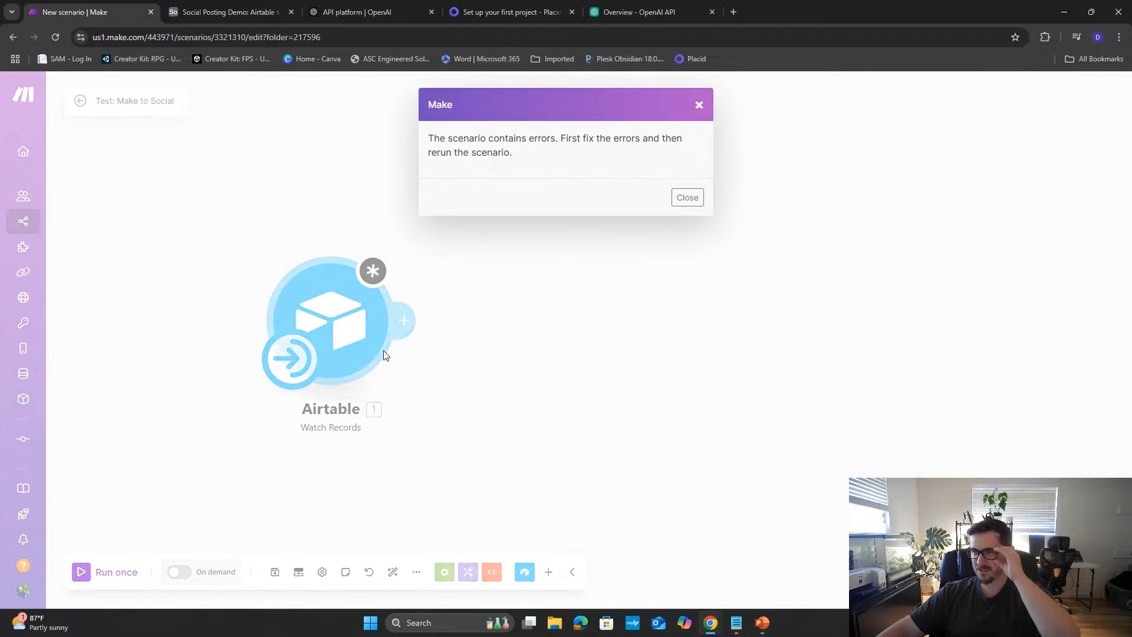
pyautogui.click(683, 196)
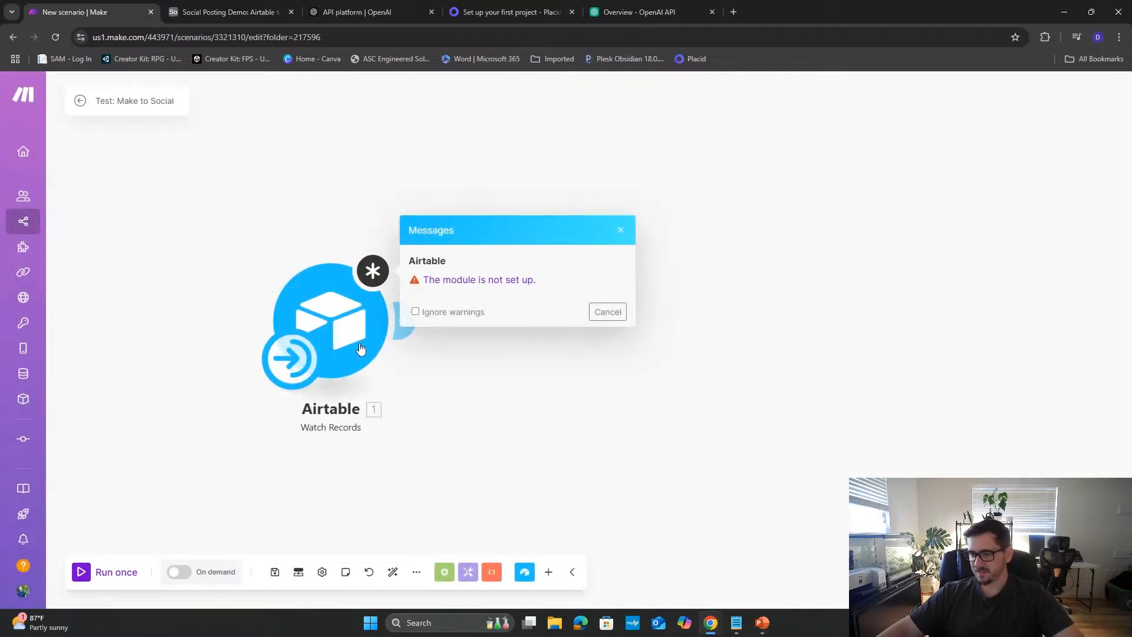
# - Set the scenario to run at regular intervals of 15 minutes, and try to activate it
pyautogui.click(300, 364)
pyautogui.click(396, 371)
pyautogui.click(396, 387)
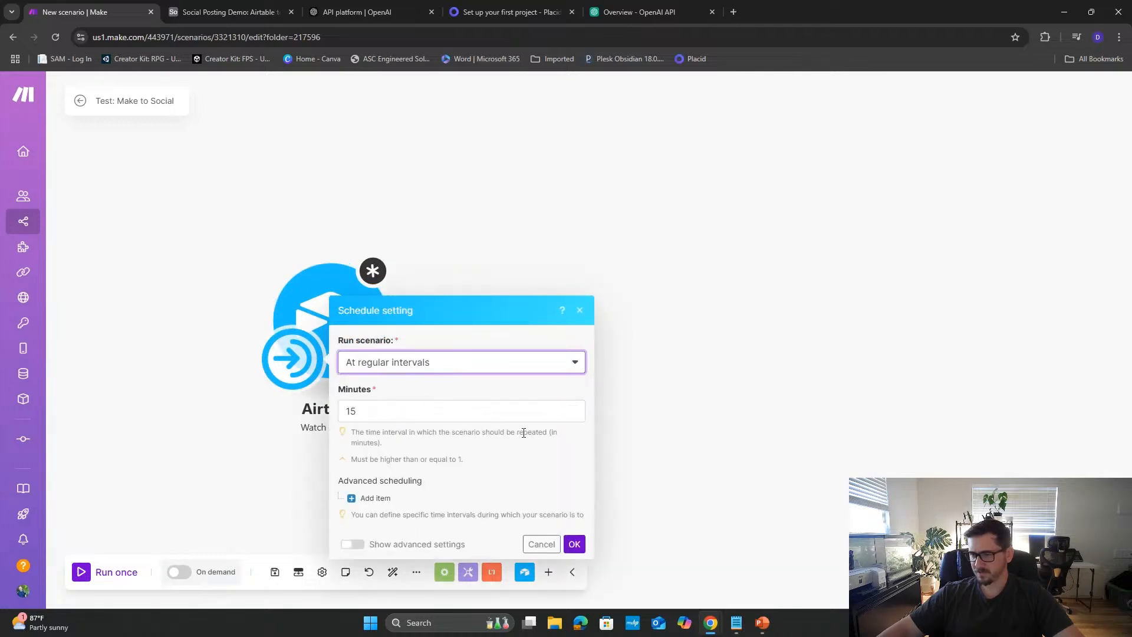
pyautogui.click(573, 482)
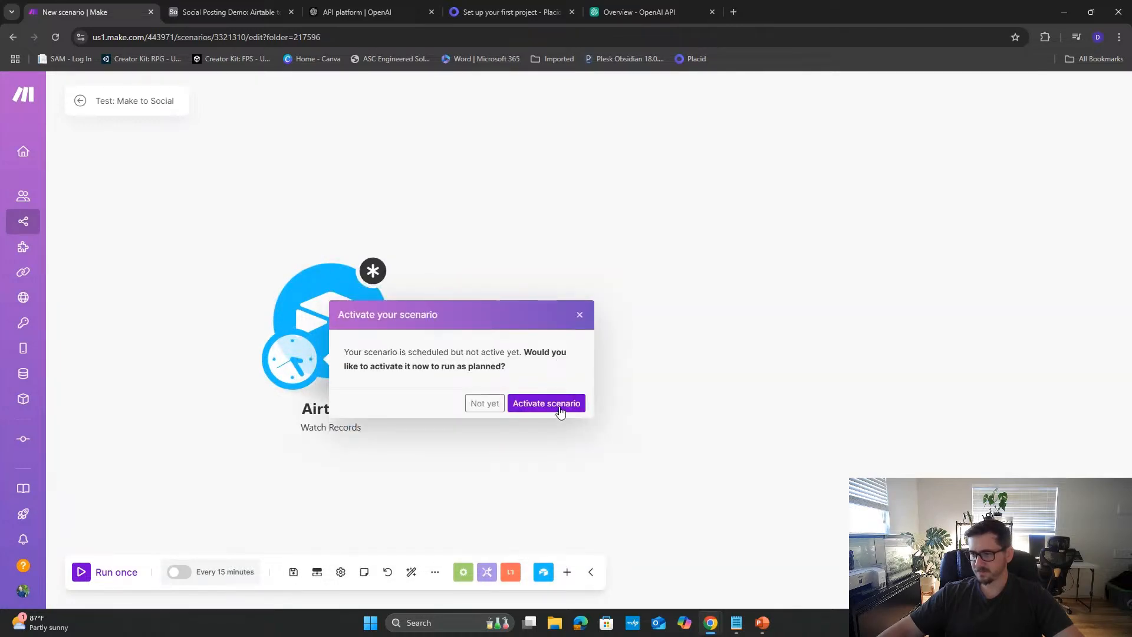
pyautogui.click(559, 407)
pyautogui.click(656, 388)
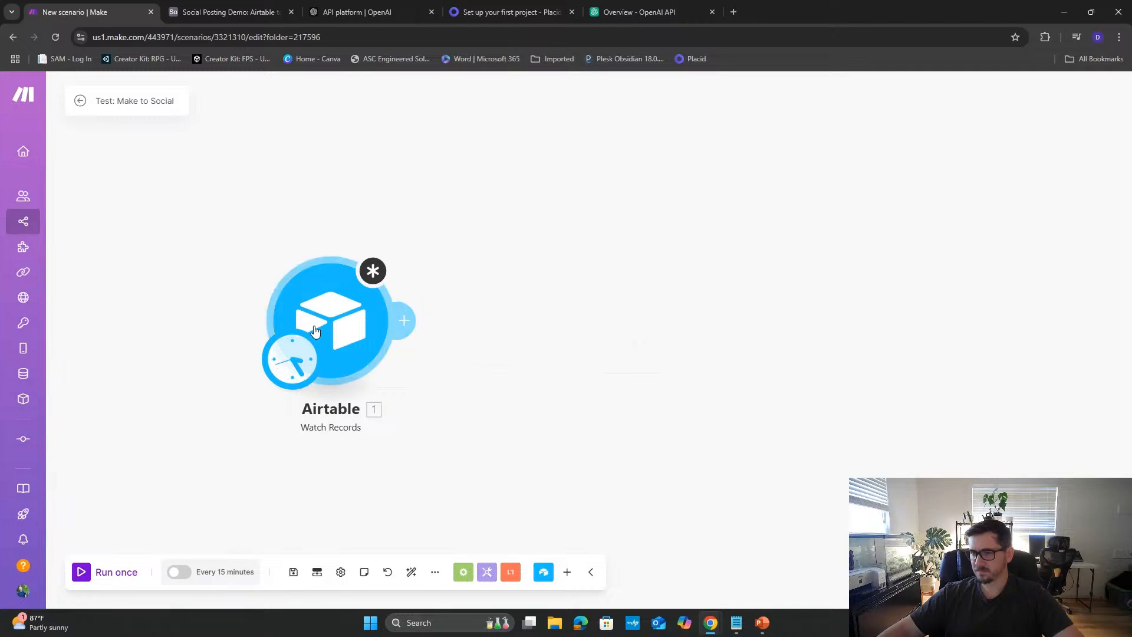
# - Delete the existing Airtable module and add a fresh Airtable Watch Records module in its place
pyautogui.rightClick(355, 324)
pyautogui.click(404, 471)
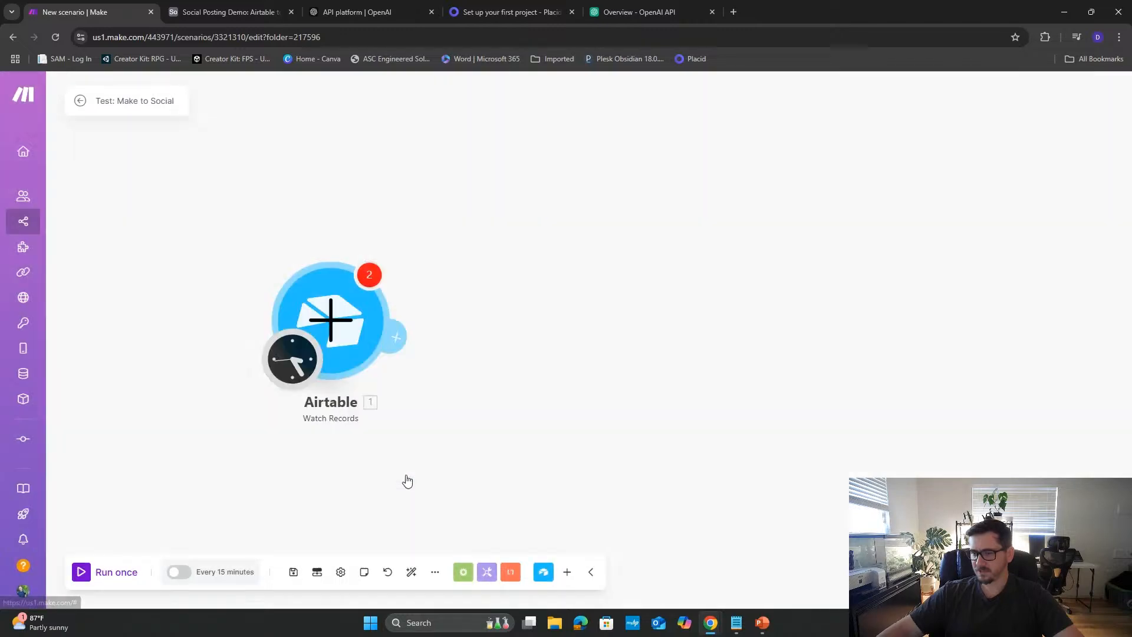
pyautogui.click(346, 328)
pyautogui.click(465, 219)
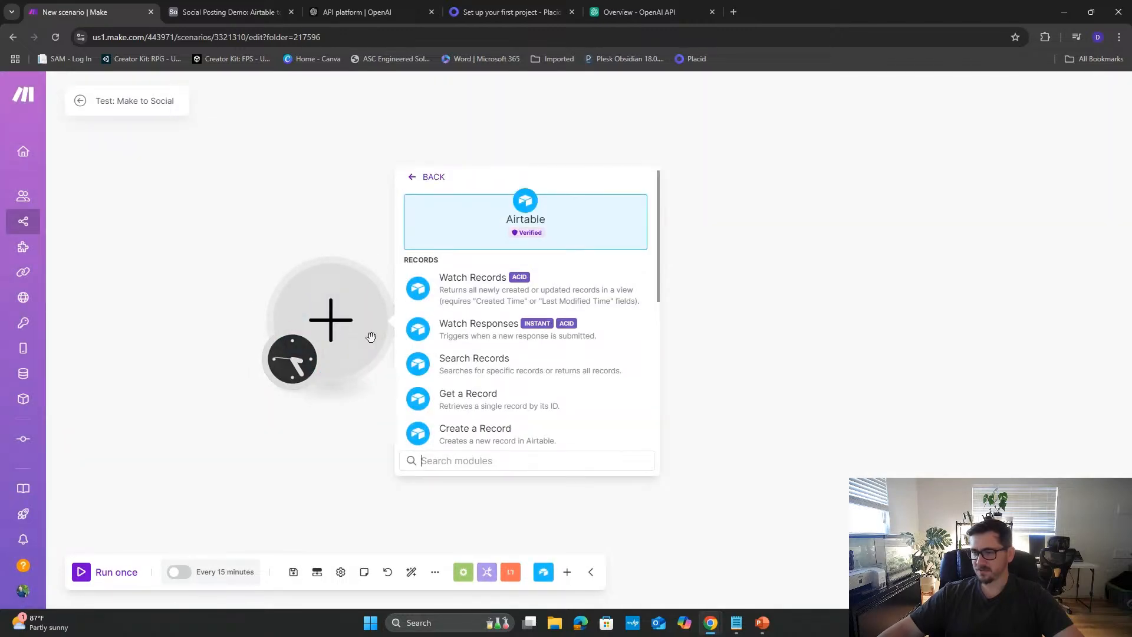
pyautogui.click(470, 289)
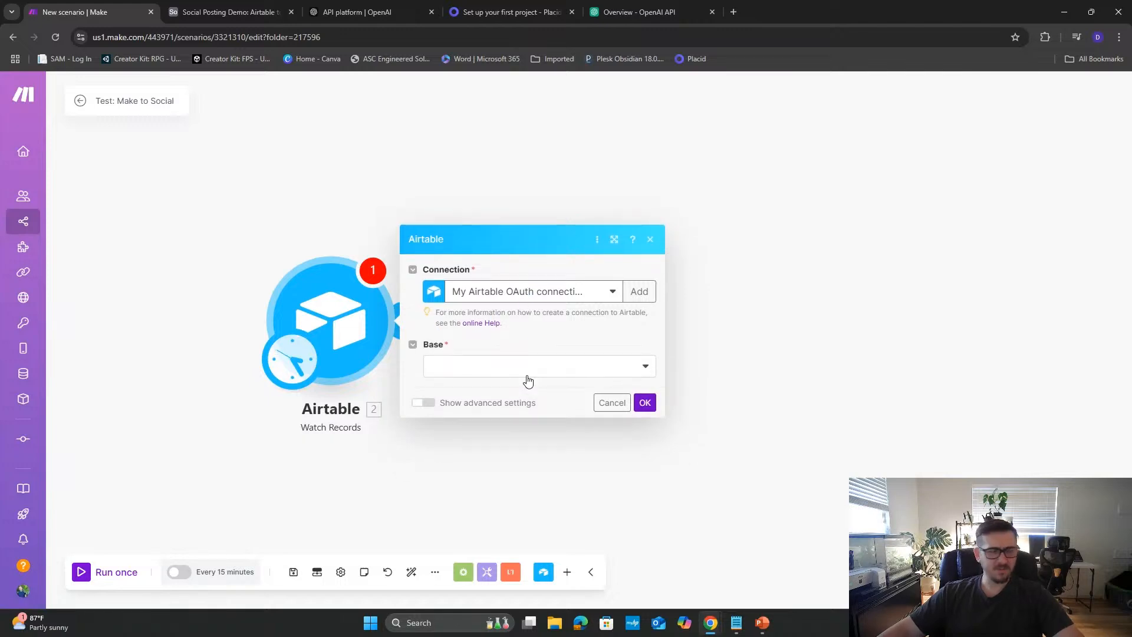
pyautogui.click(566, 296)
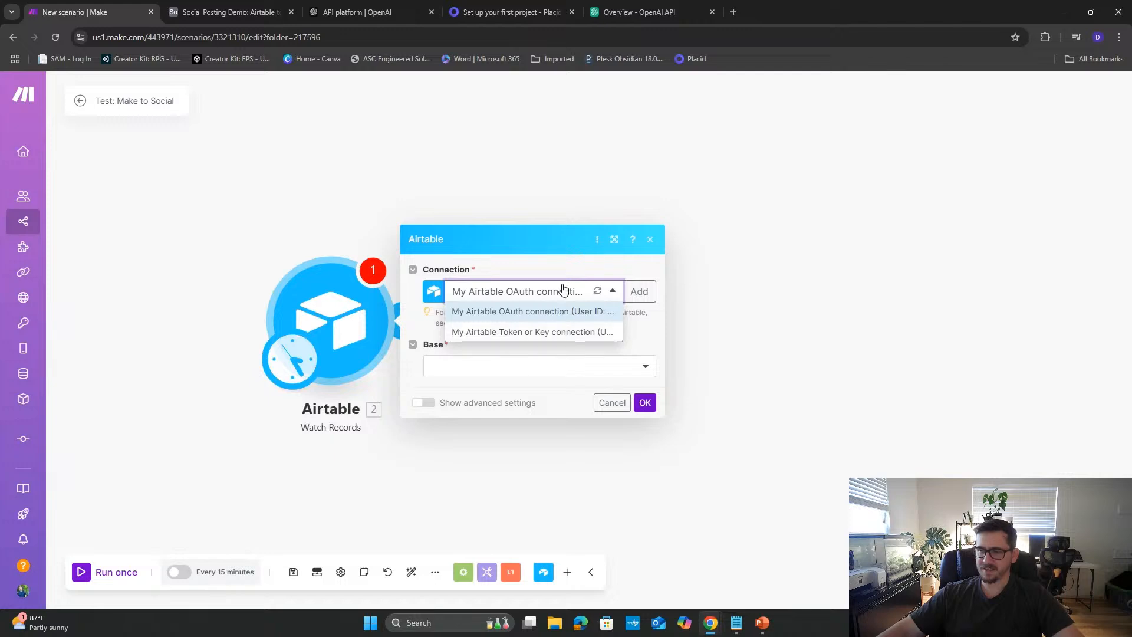
pyautogui.click(572, 264)
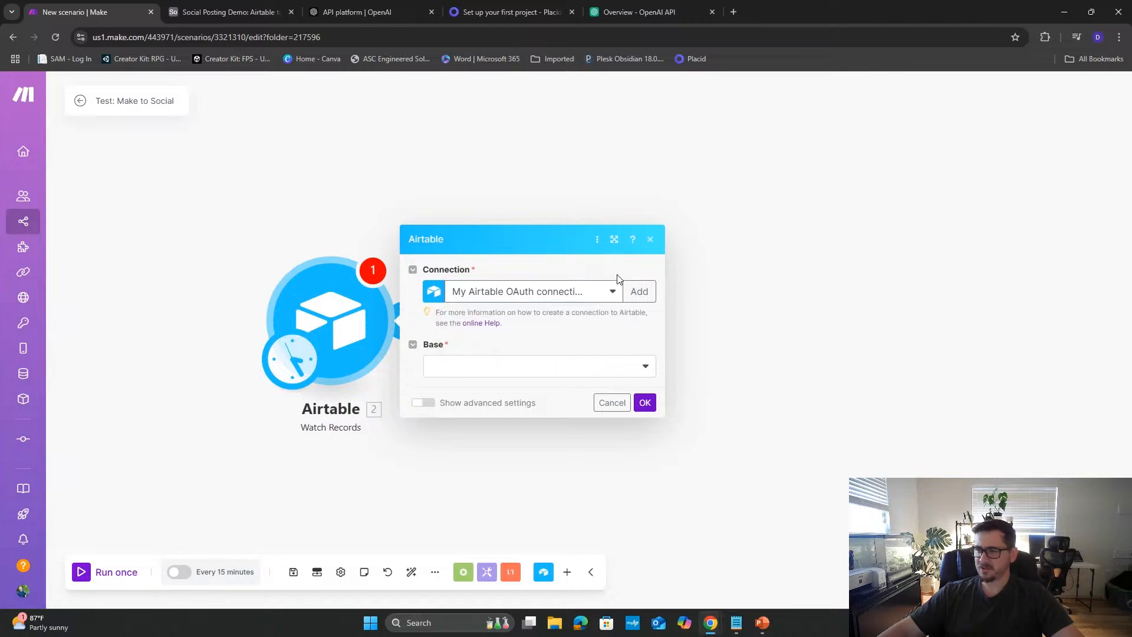
pyautogui.click(636, 292)
pyautogui.click(719, 298)
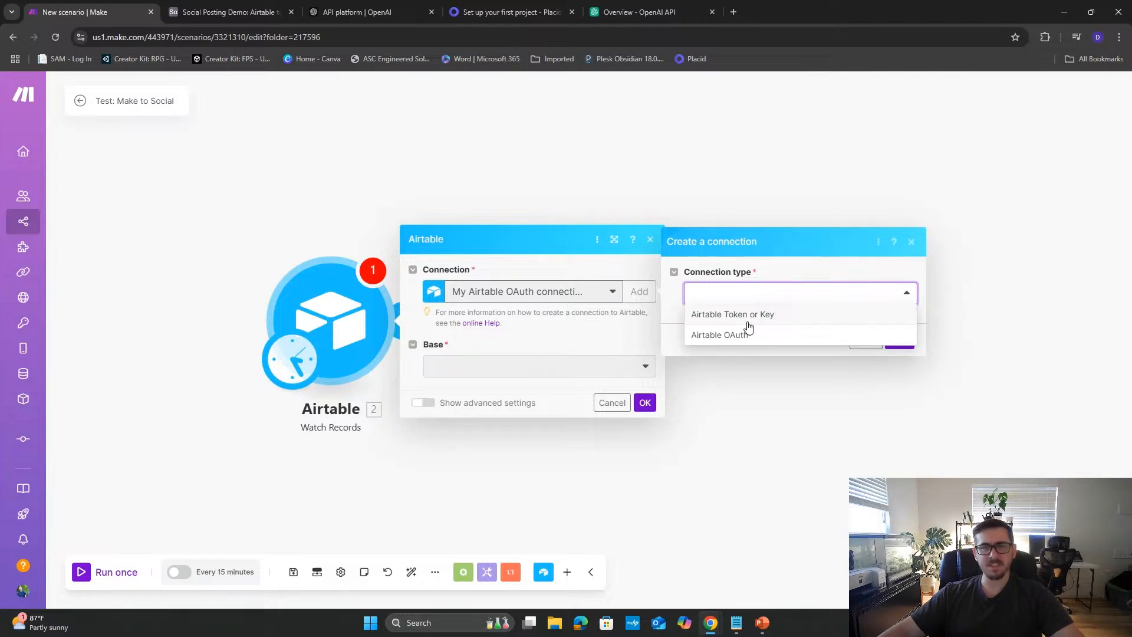
pyautogui.click(704, 339)
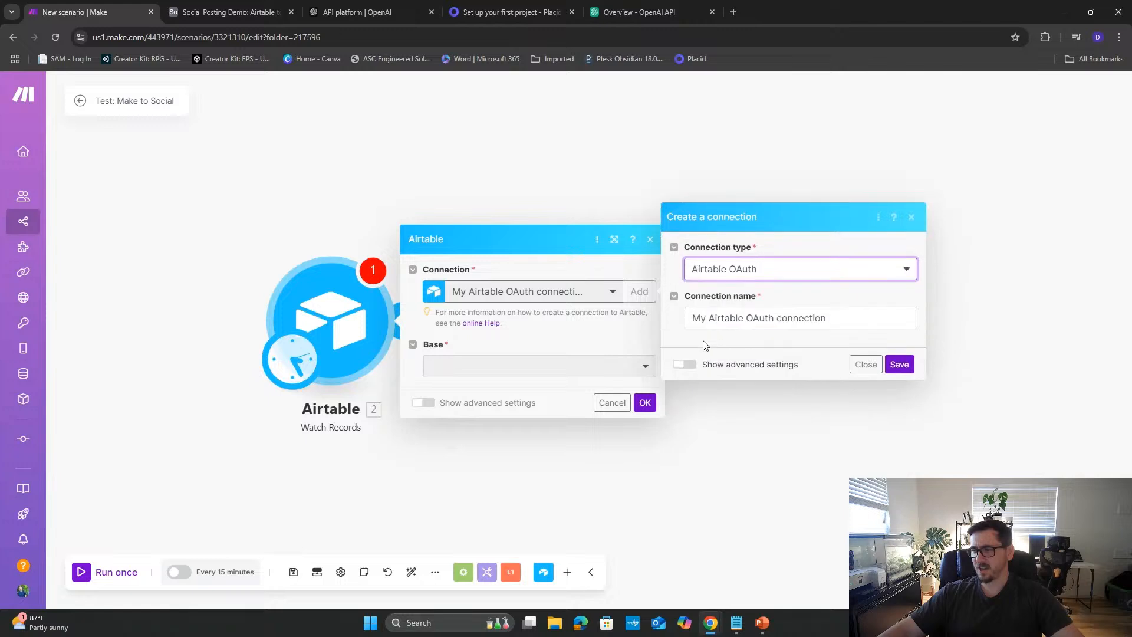
pyautogui.moveTo(848, 312); pyautogui.dragTo(739, 280)
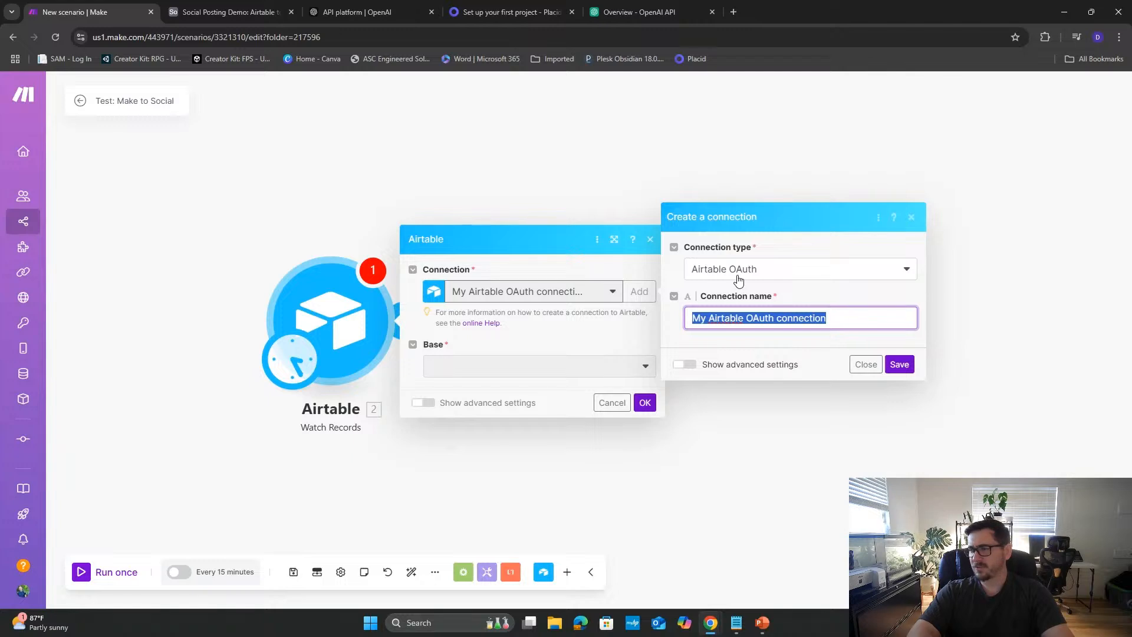
pyautogui.click(866, 365)
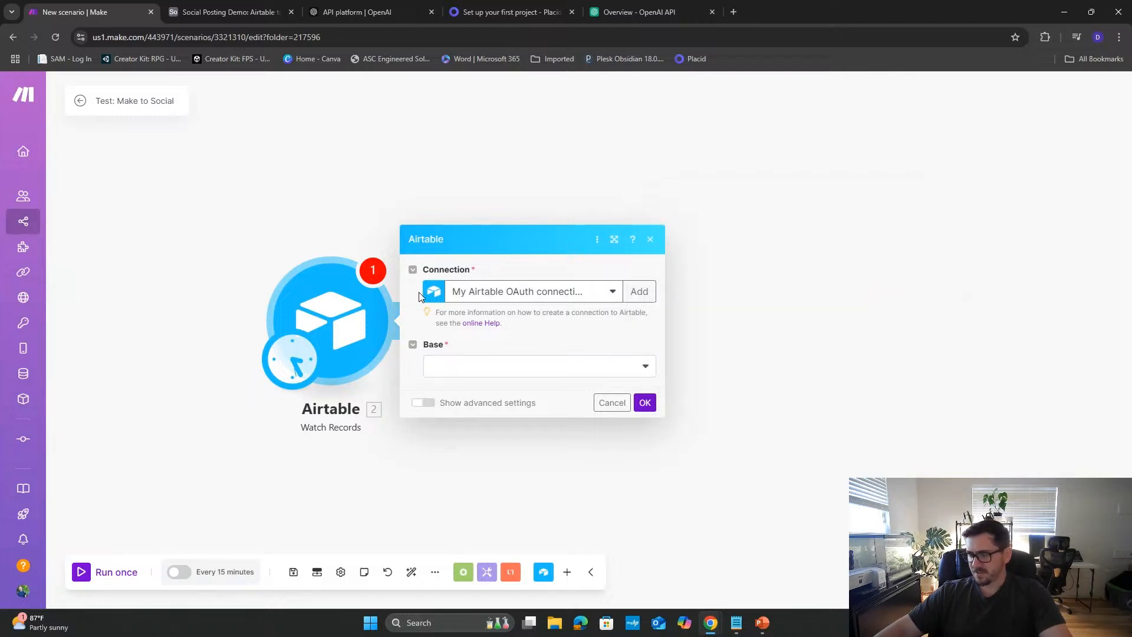
# - Set the Watch Records module's base to Social Posting Demo and its table to Airtable to Post
pyautogui.click(573, 369)
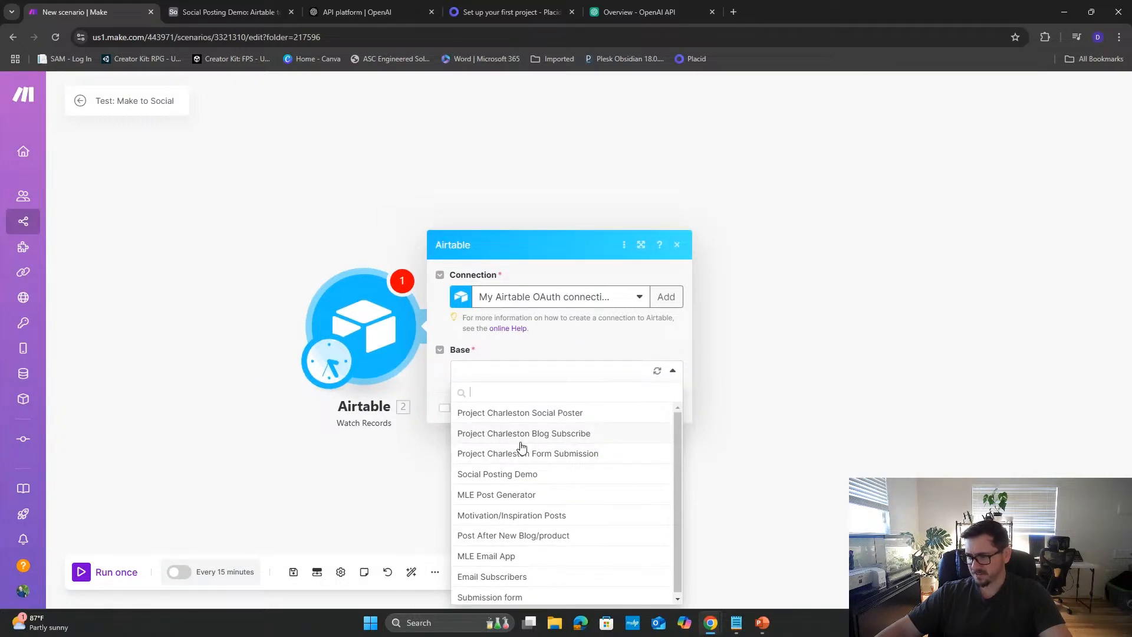
pyautogui.click(496, 474)
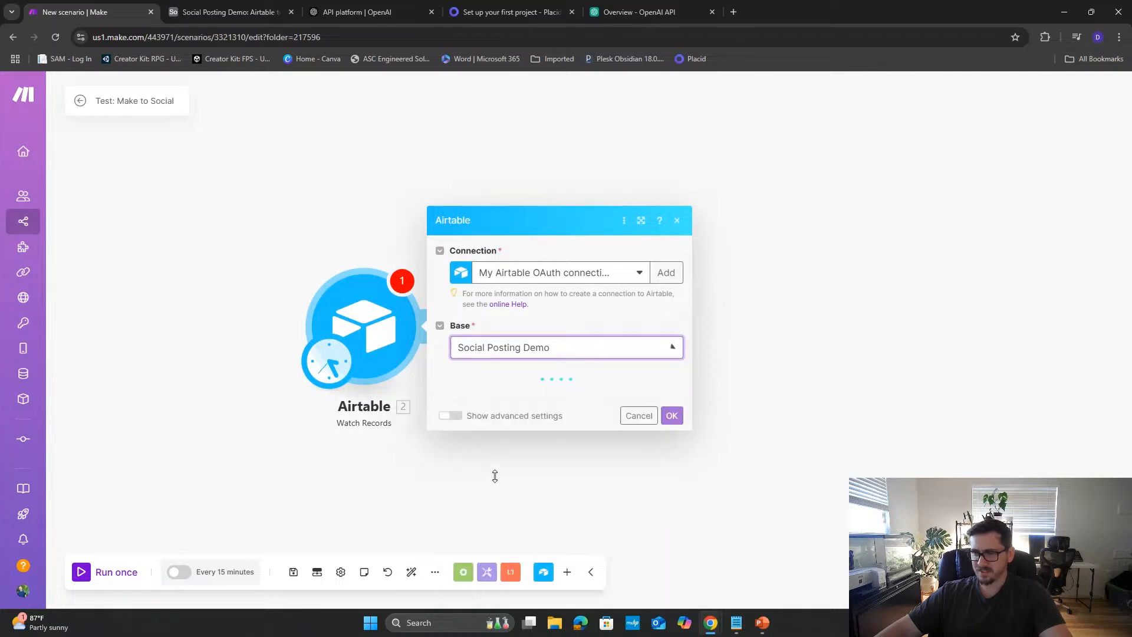
pyautogui.click(218, 12)
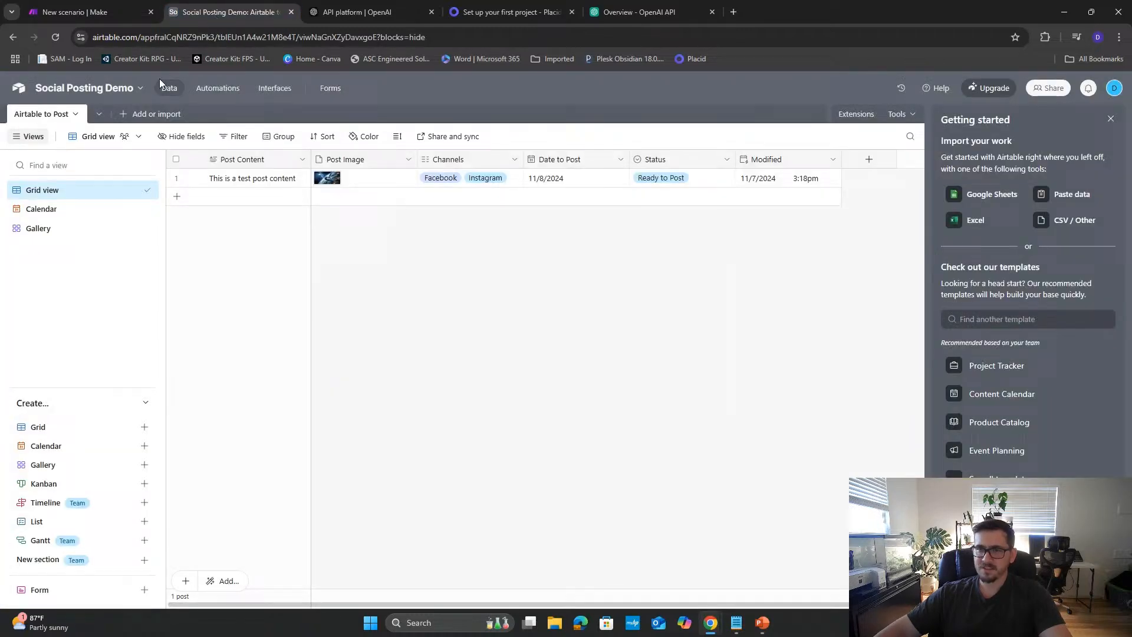
pyautogui.click(94, 17)
pyautogui.click(568, 401)
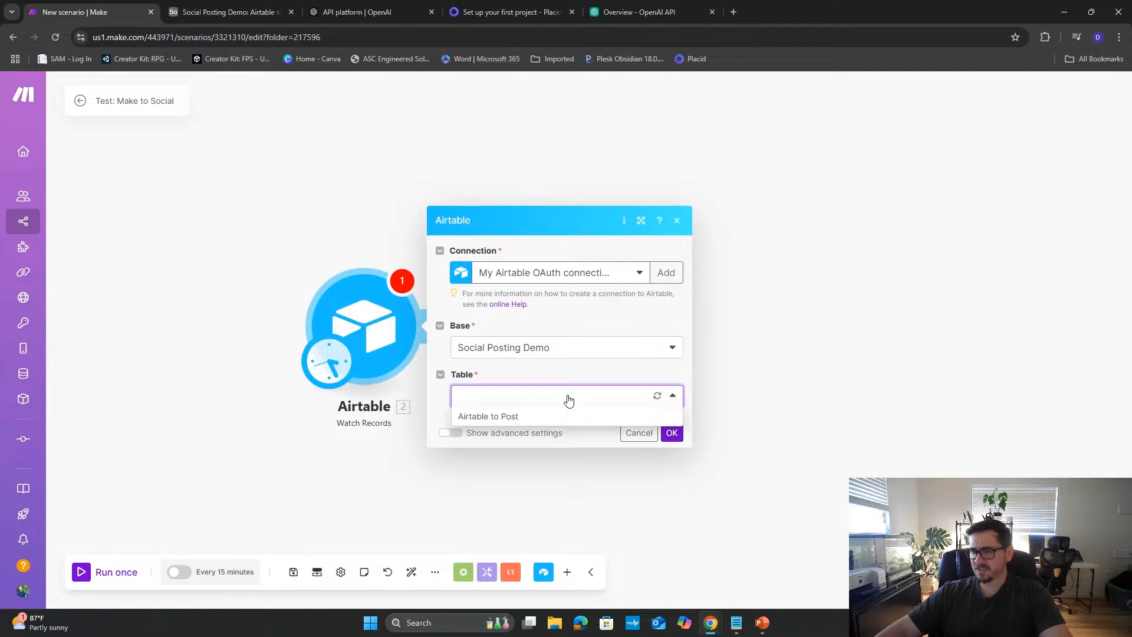
pyautogui.click(549, 416)
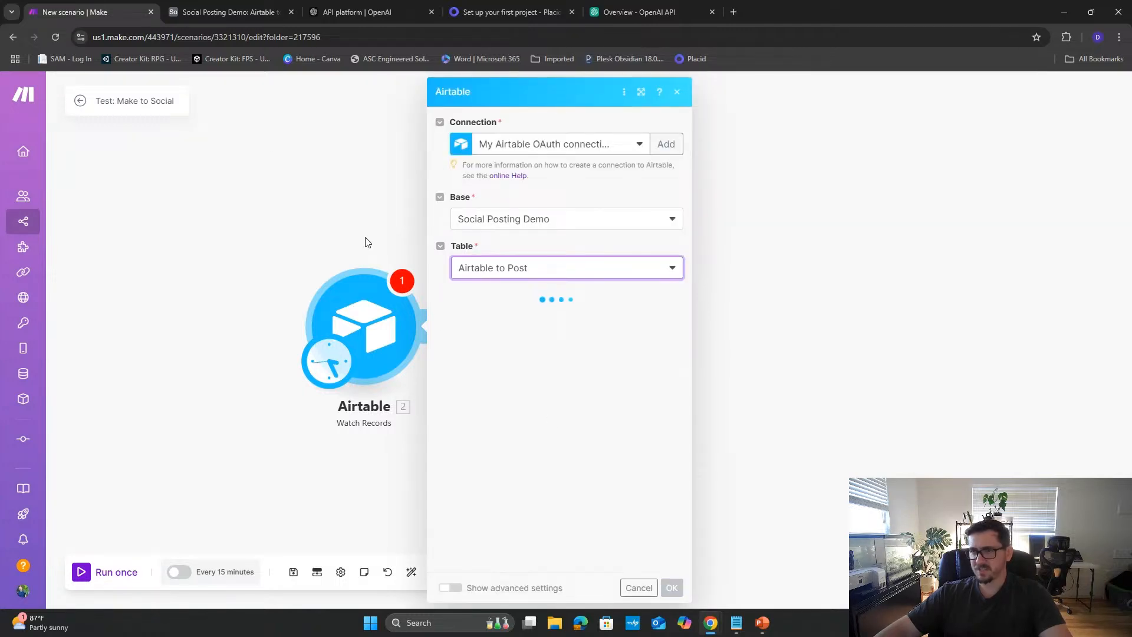
# - Set the trigger field to Modified and the label field to Post Content
pyautogui.click(224, 12)
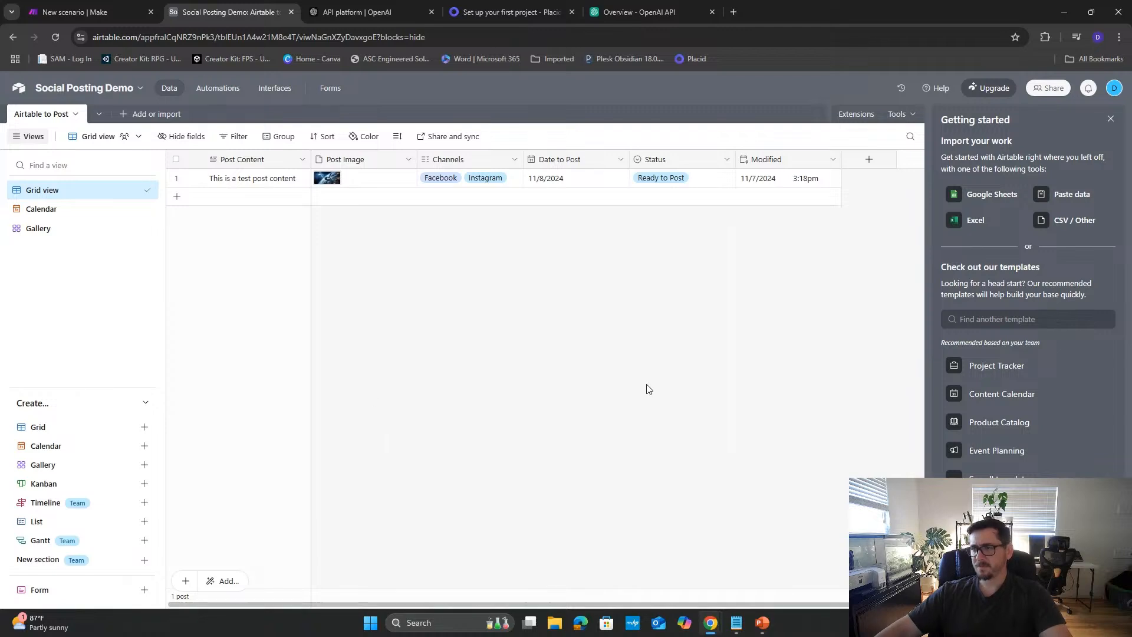
pyautogui.click(89, 12)
pyautogui.scroll(-1, 591, 412)
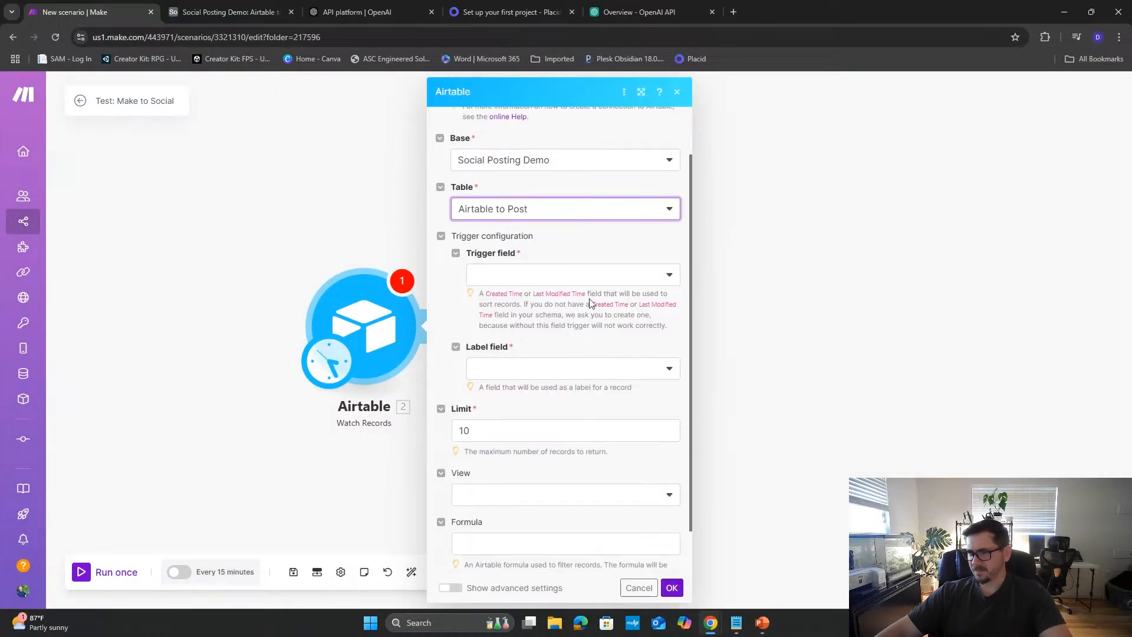
pyautogui.click(577, 280)
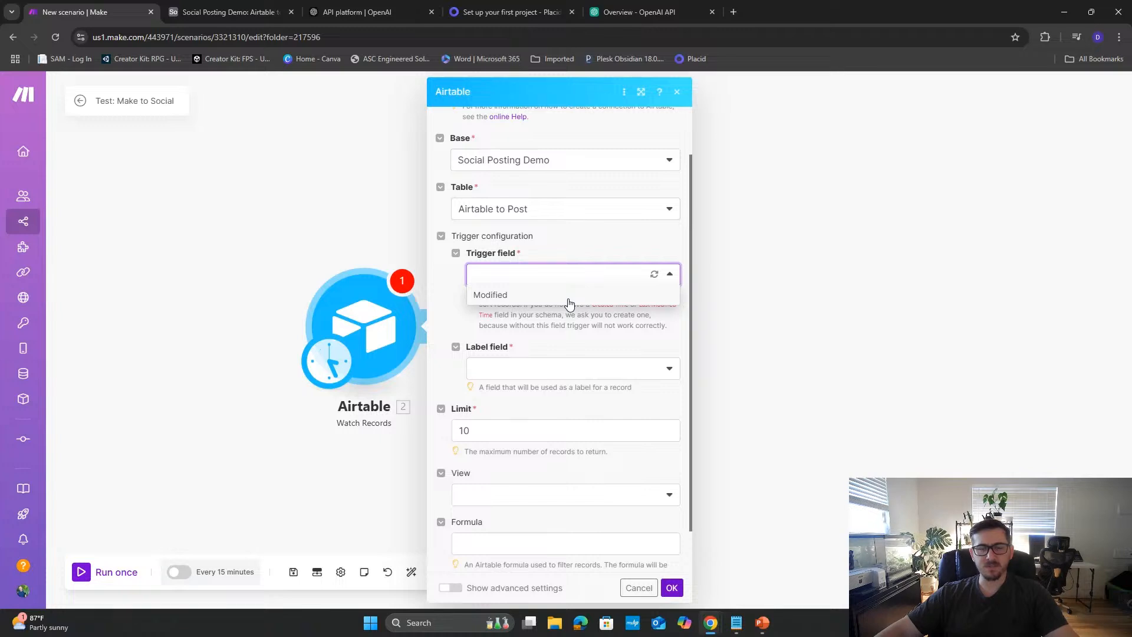
pyautogui.click(538, 300)
pyautogui.click(527, 368)
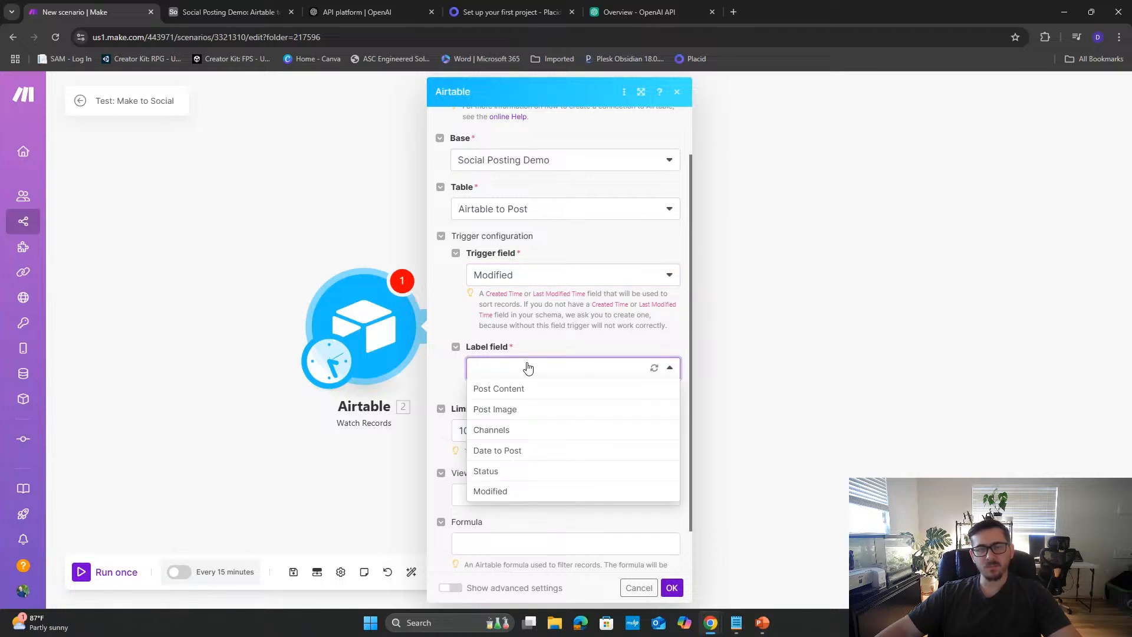
pyautogui.click(523, 393)
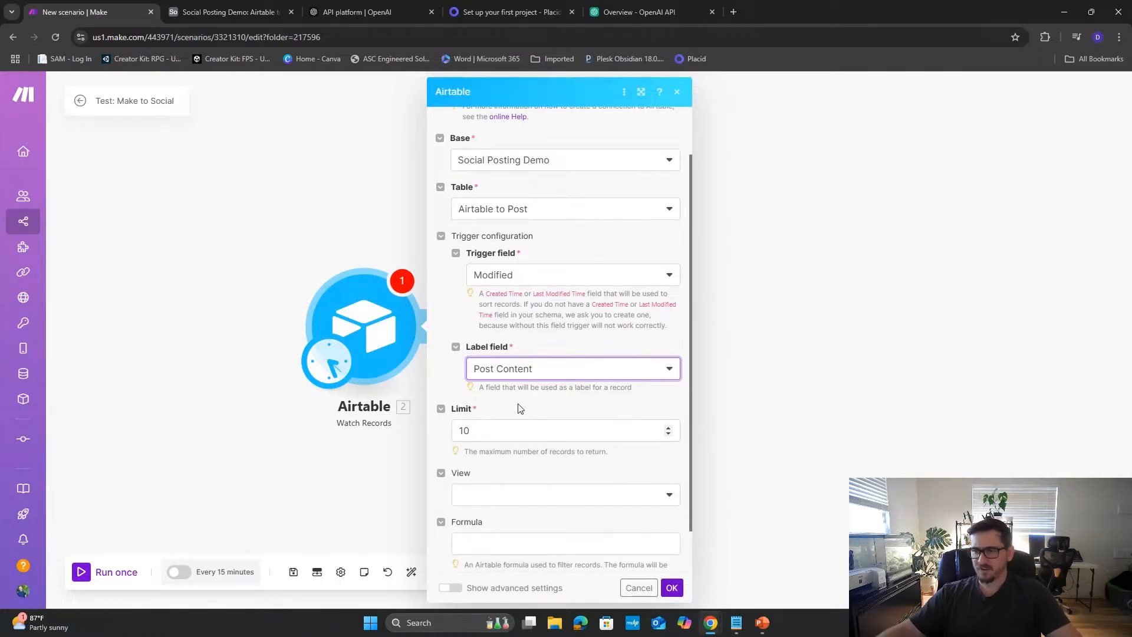
# - Limit the returned records to 1 and use the Grid view
pyautogui.click(499, 431)
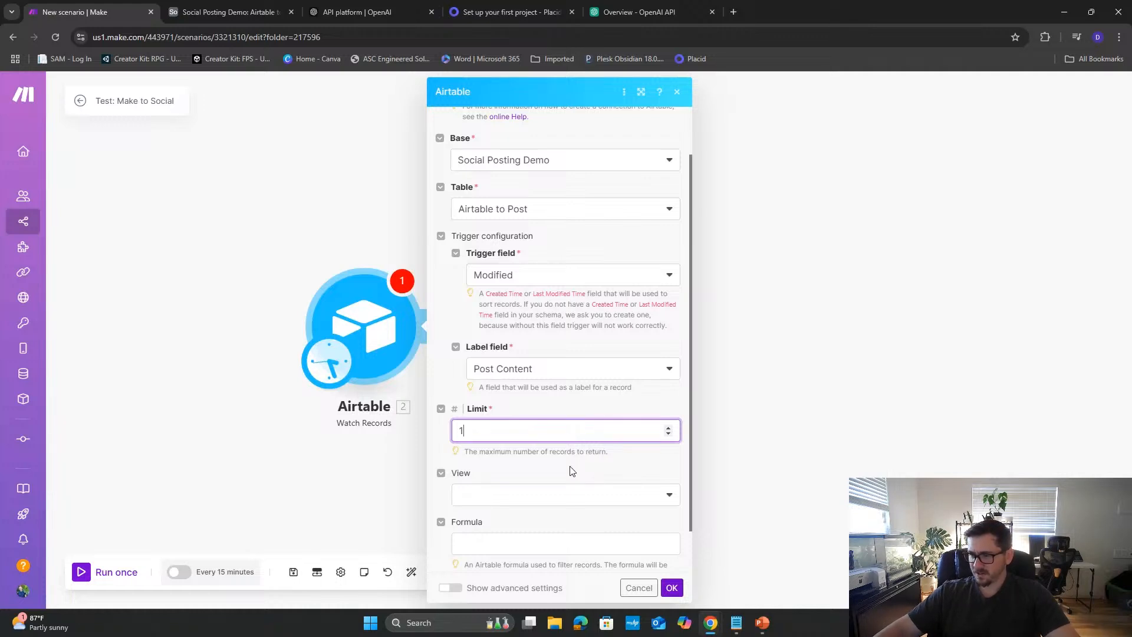
pyautogui.scroll(-1, 571, 470)
pyautogui.click(570, 449)
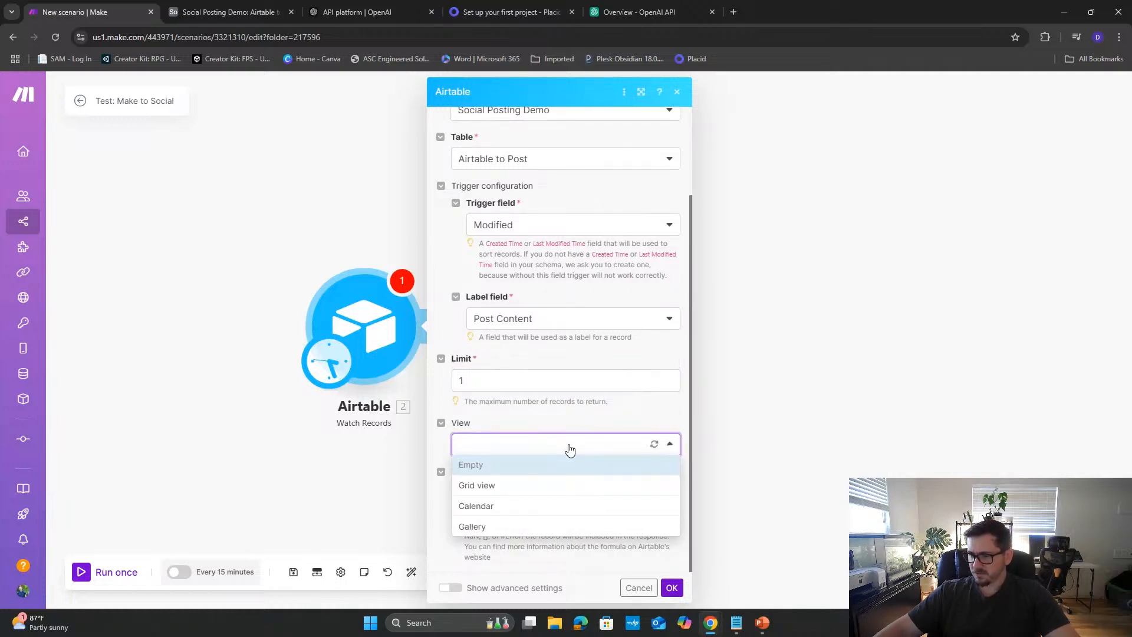
pyautogui.click(569, 449)
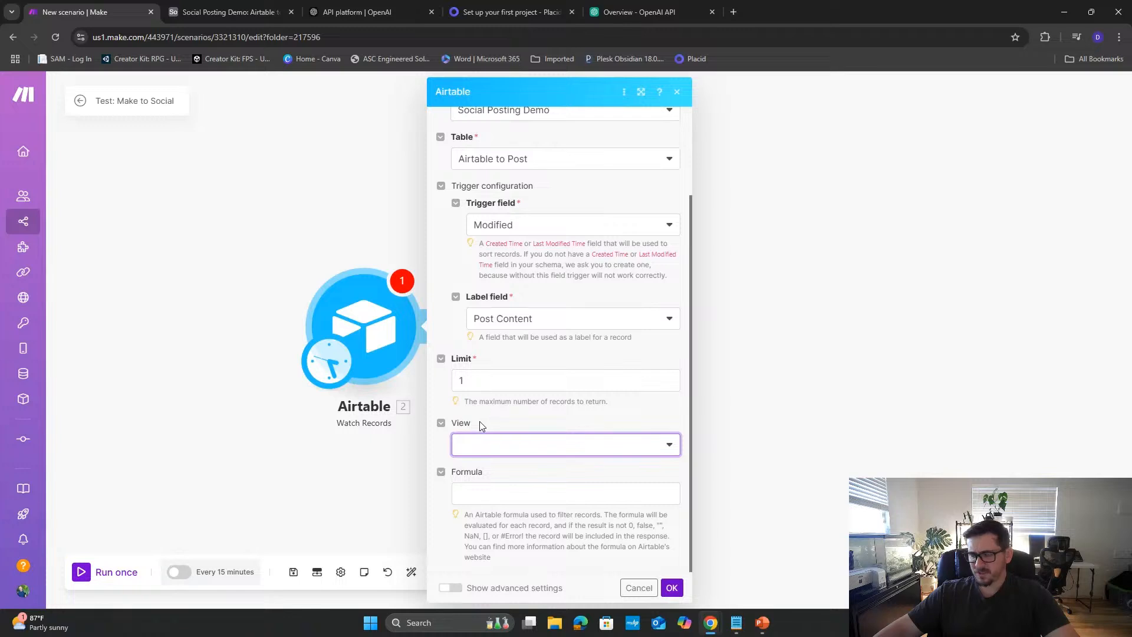
pyautogui.click(488, 450)
pyautogui.click(498, 487)
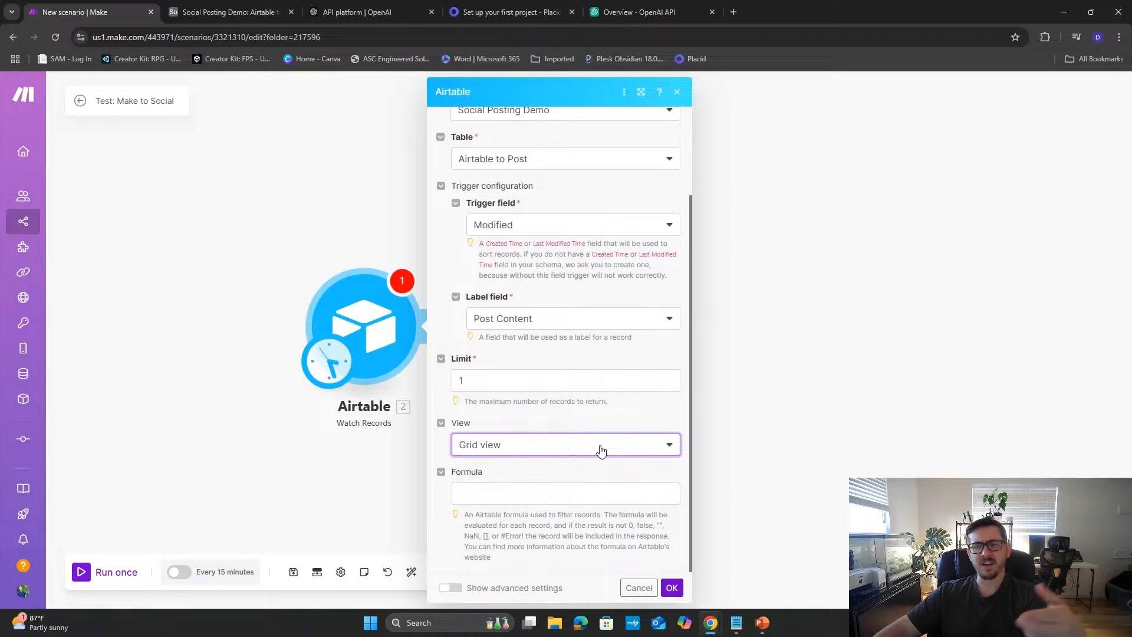
# - Filter the watched records with the formula {Date to Post} = Today(), and check it against the Date to Post column in Airtable
pyautogui.click(560, 487)
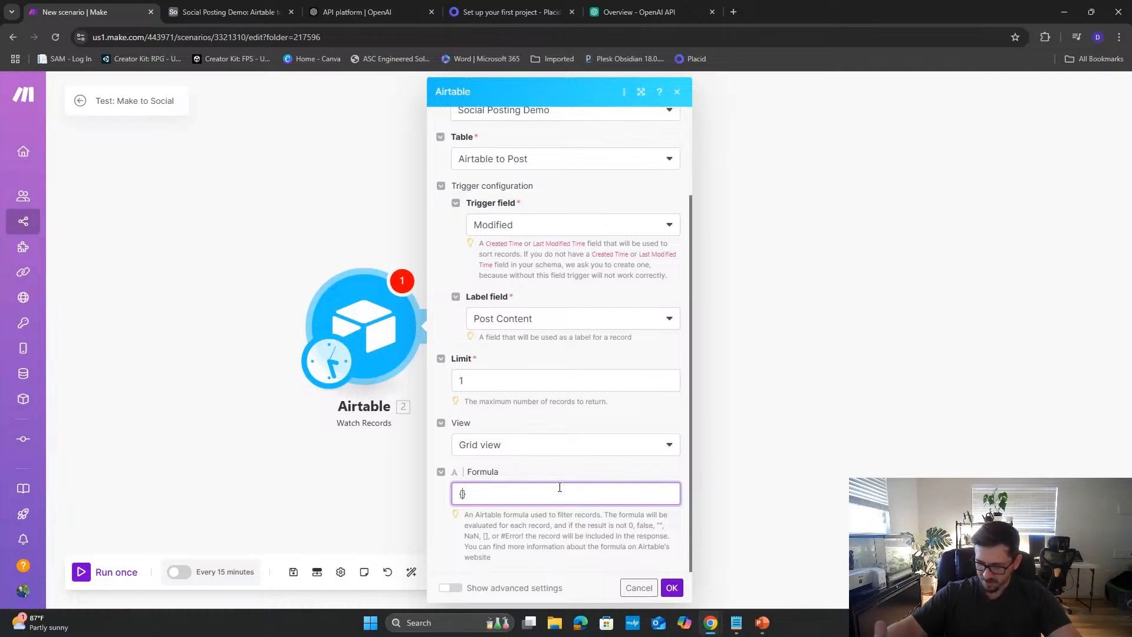
pyautogui.write('ate')
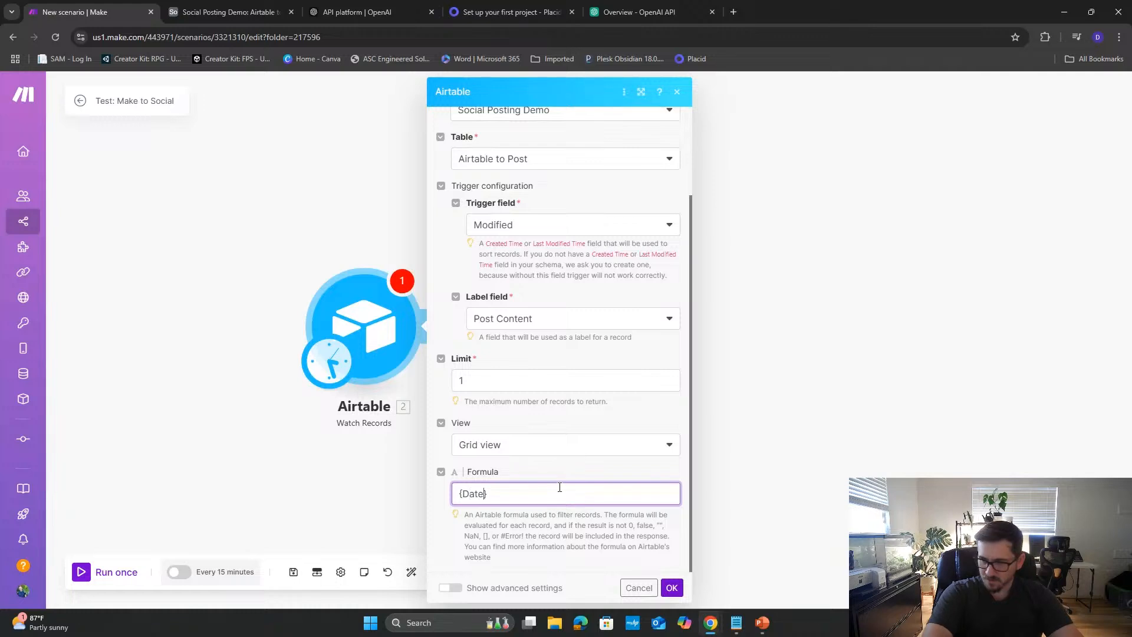
pyautogui.write(' to Post')
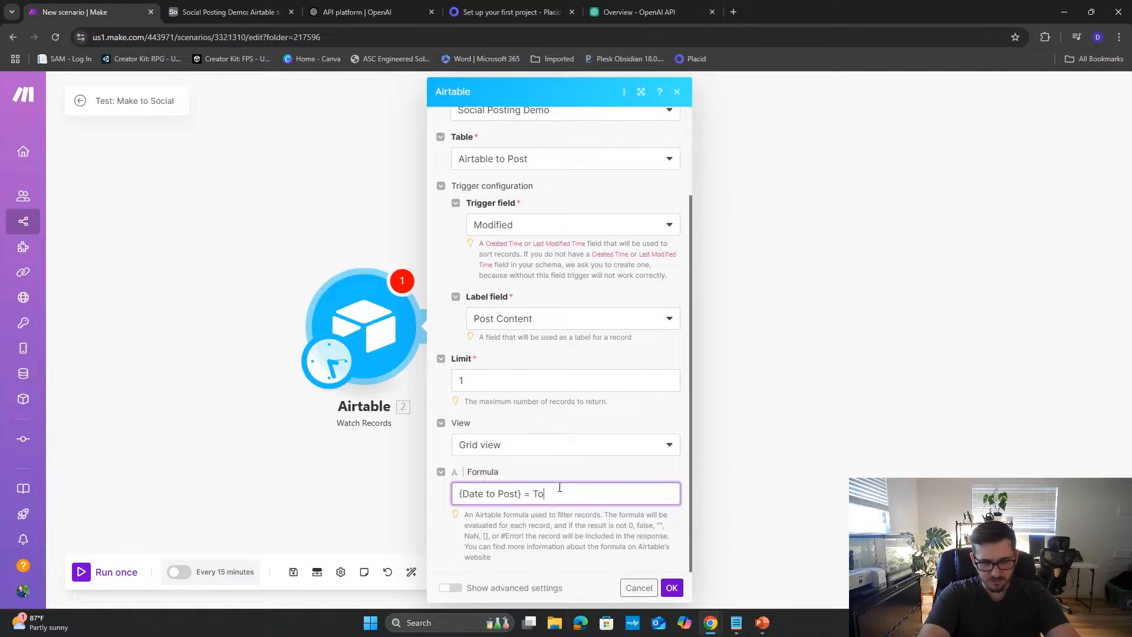
pyautogui.write('y(')
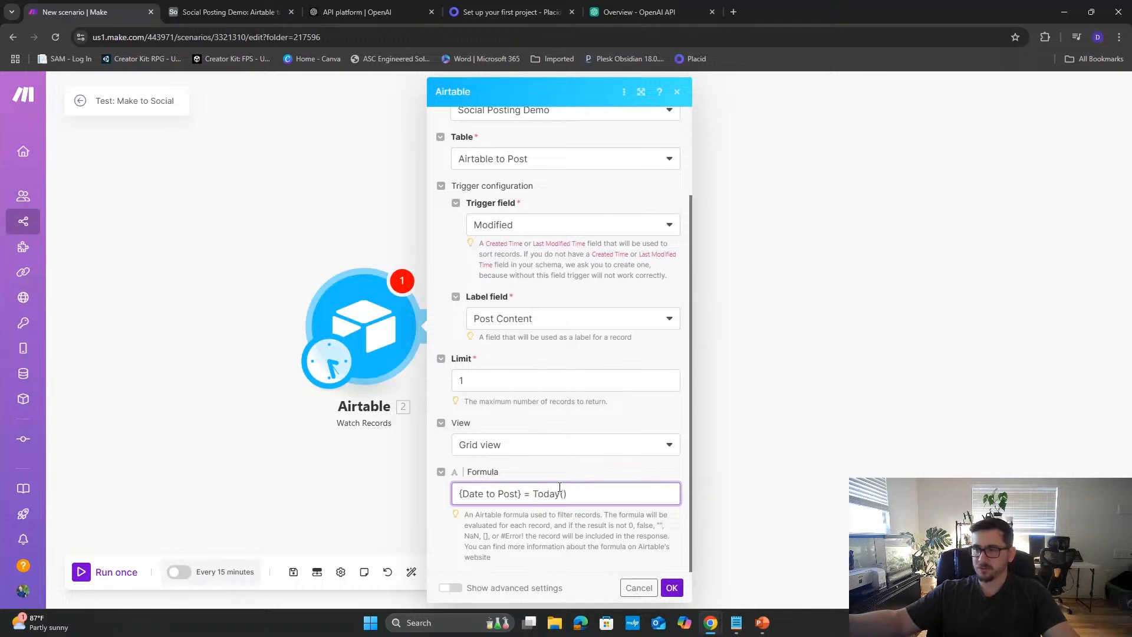
pyautogui.scroll(3, 602, 354)
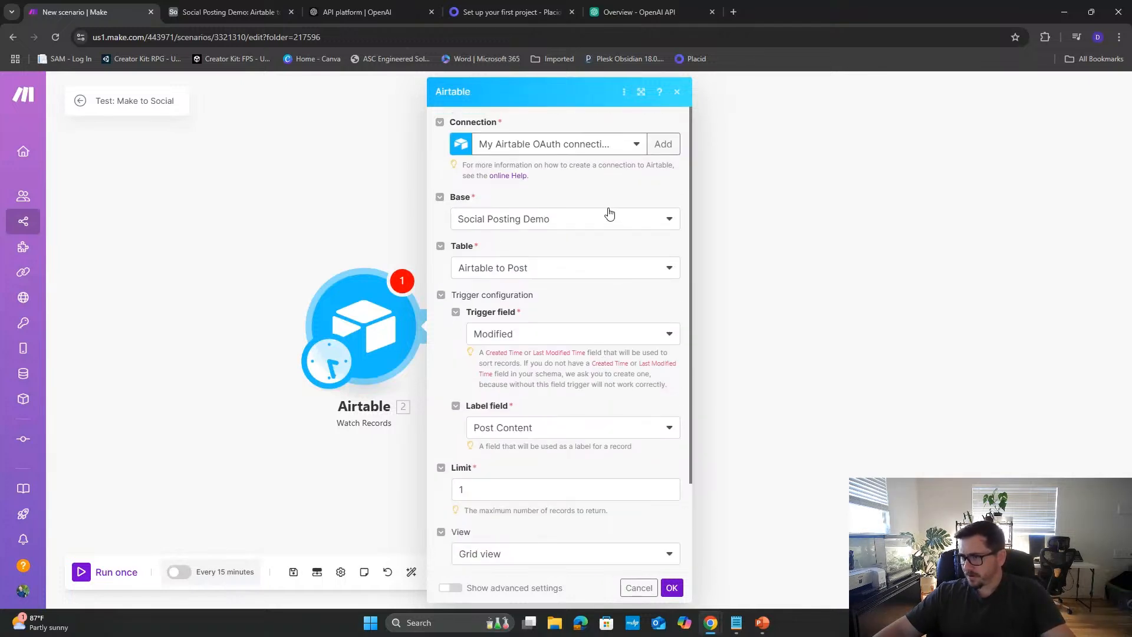
pyautogui.scroll(-3, 577, 241)
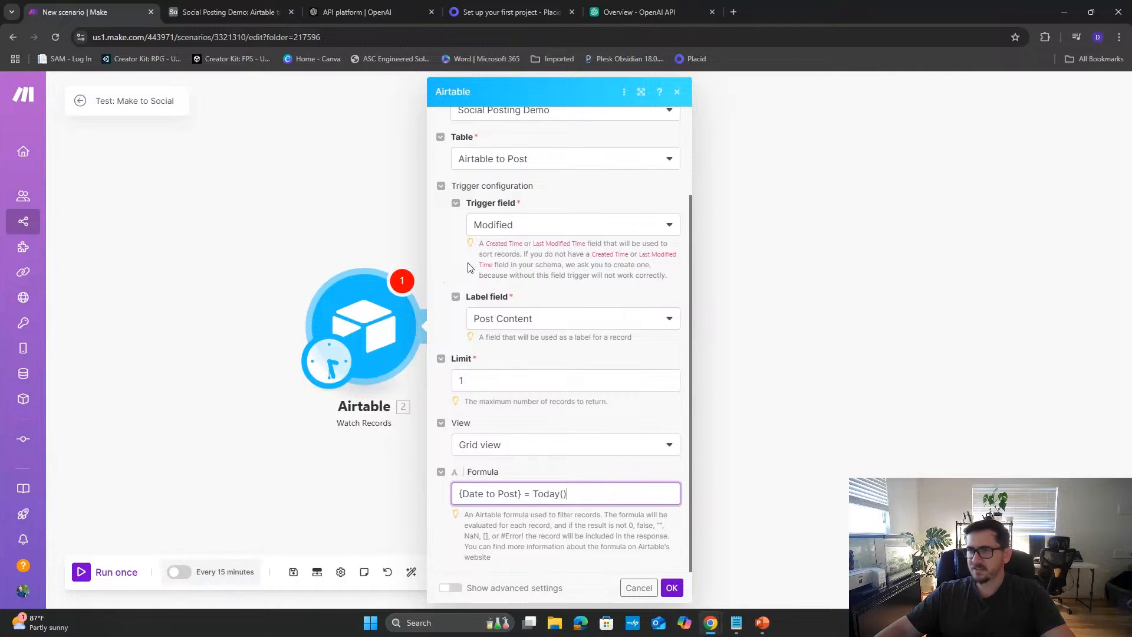
pyautogui.click(230, 12)
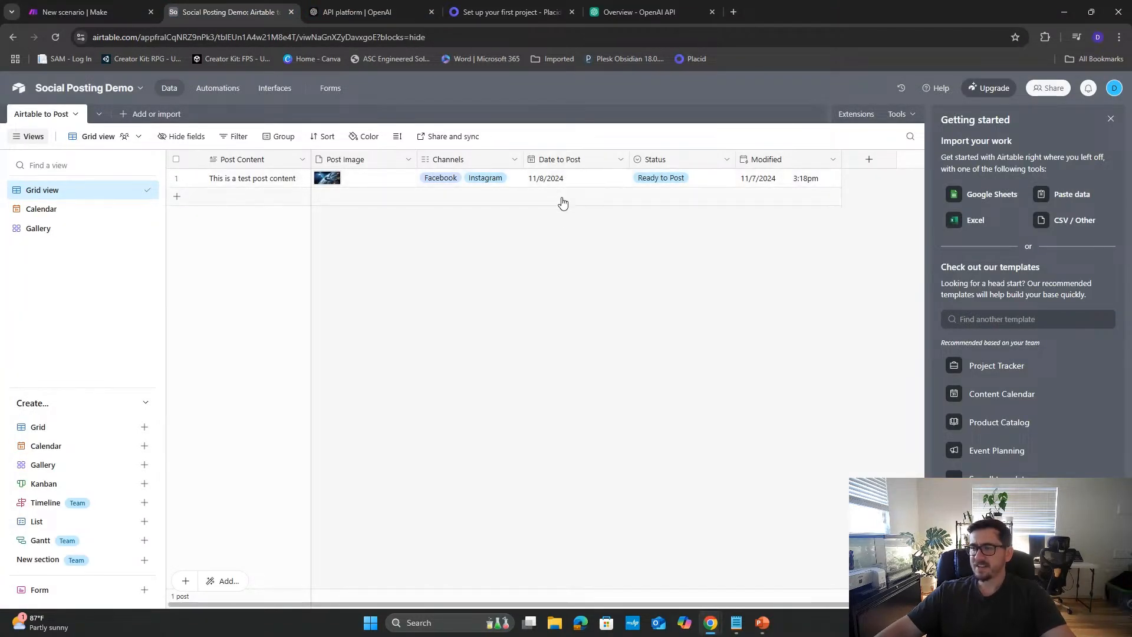
pyautogui.click(52, 15)
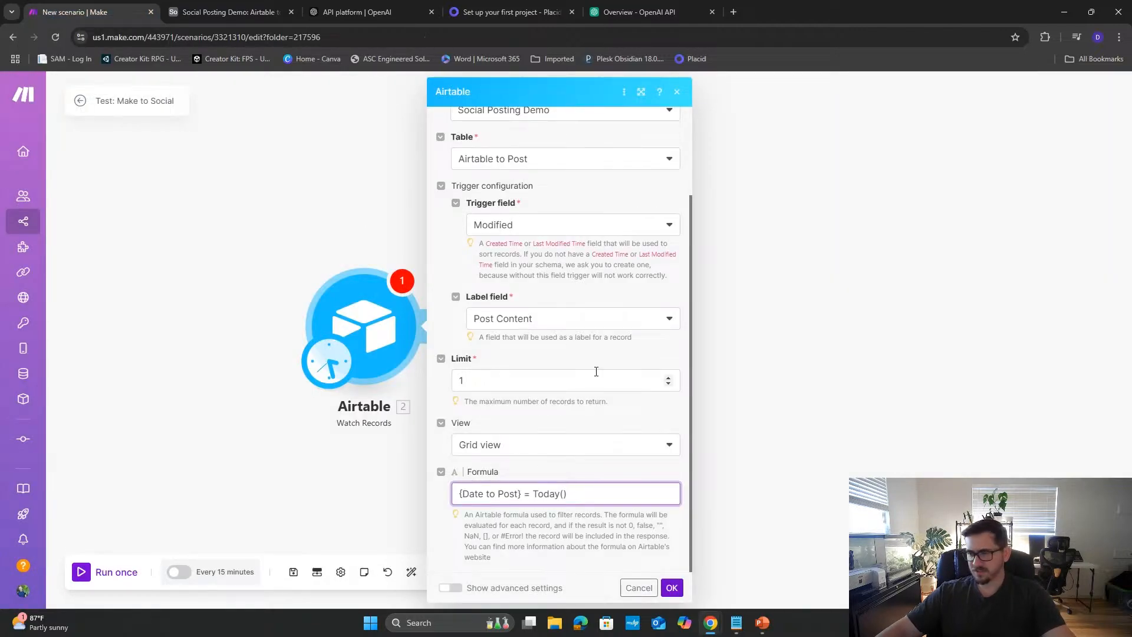
# - Review the module's advanced settings, including the Use Column ID option, and hide them again
pyautogui.click(452, 589)
pyautogui.scroll(-1, 541, 539)
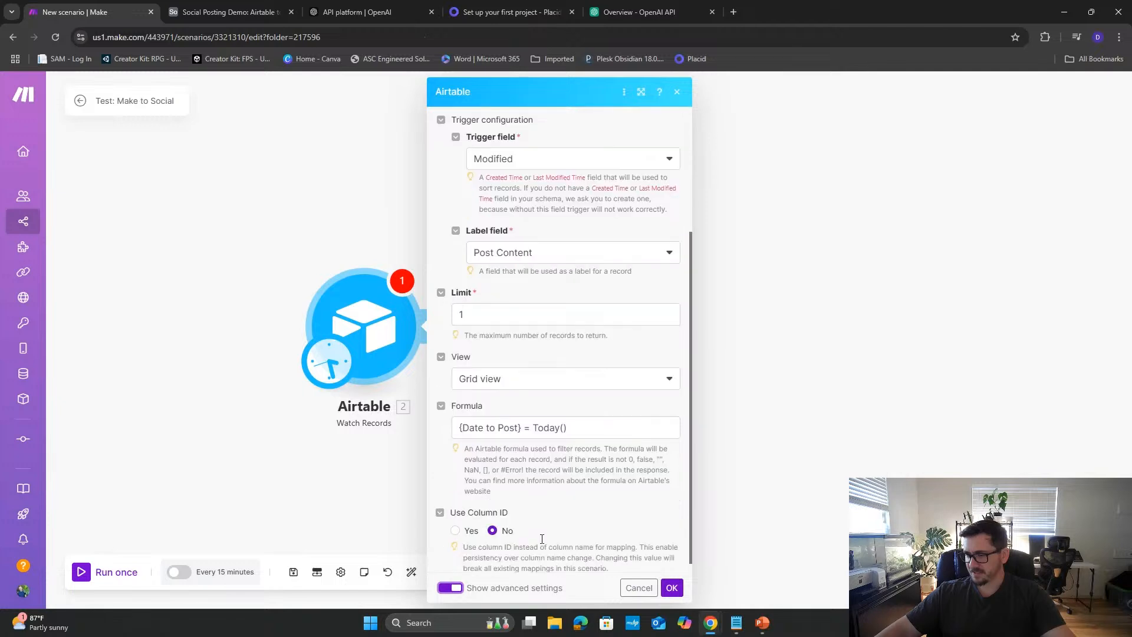
pyautogui.scroll(-1, 542, 538)
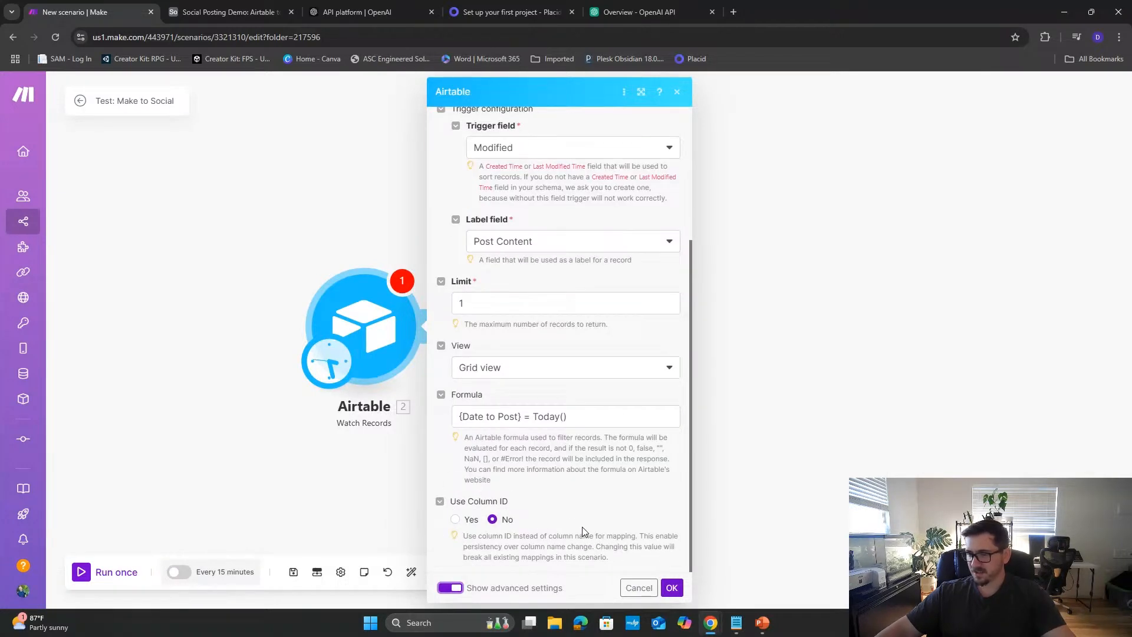
pyautogui.click(453, 589)
# - Save the Watch Records settings and have the module start from now on
pyautogui.click(671, 589)
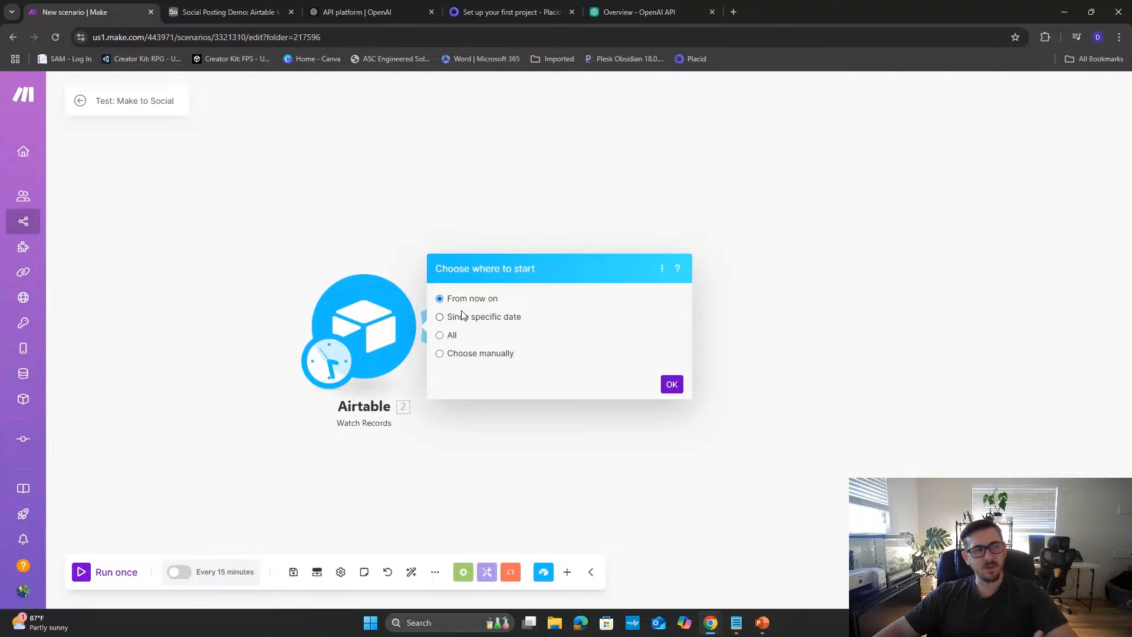
pyautogui.click(671, 384)
# - Run only the Airtable Watch Records module to test it
pyautogui.rightClick(362, 332)
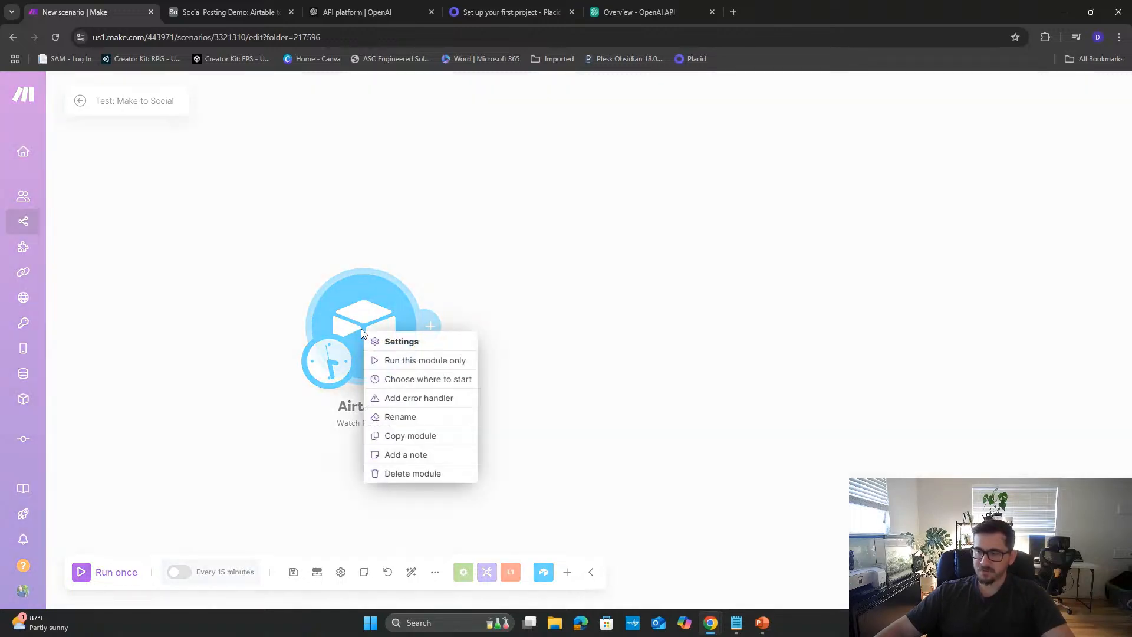
pyautogui.click(405, 362)
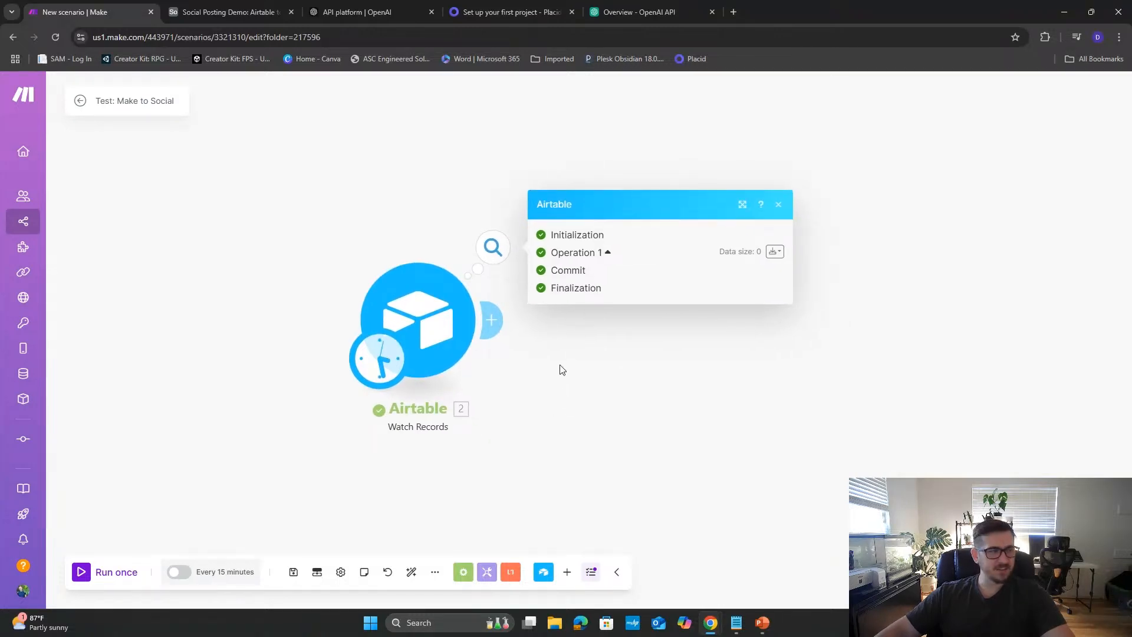
# - Switch to Airtable and change the test record's Post Content to "This is a test post content modified"
pyautogui.click(230, 11)
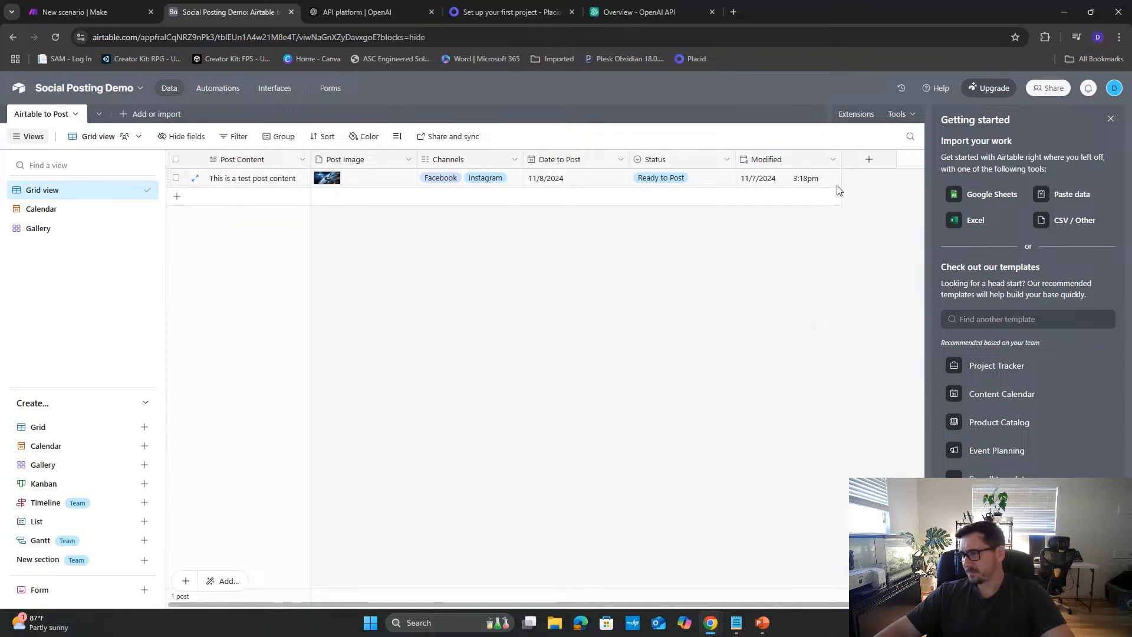
pyautogui.click(252, 180)
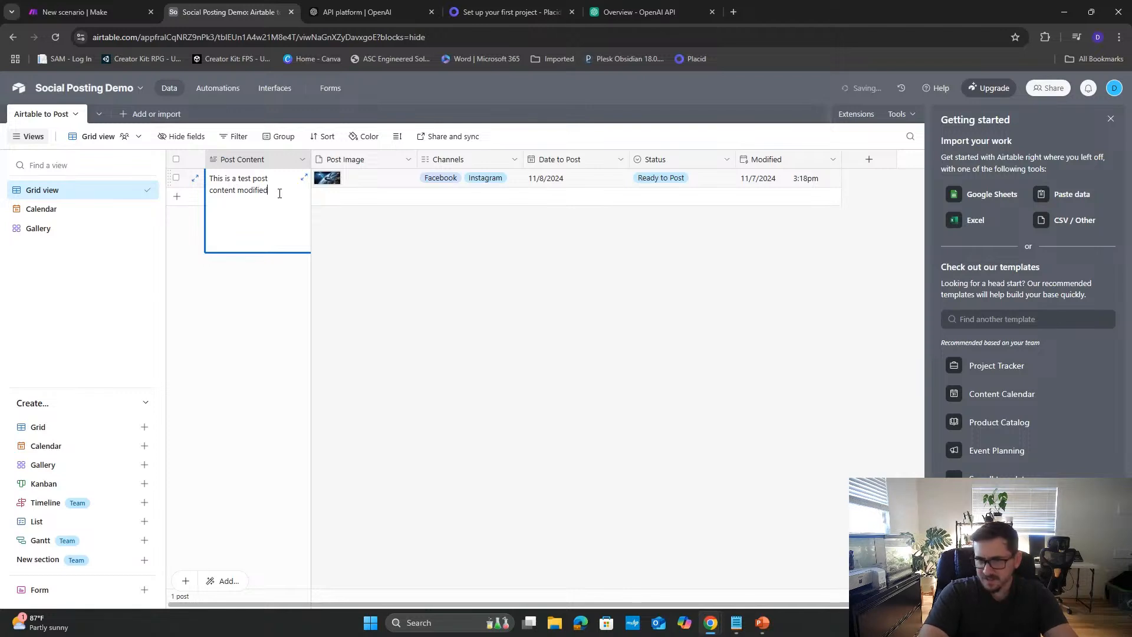
pyautogui.click(511, 352)
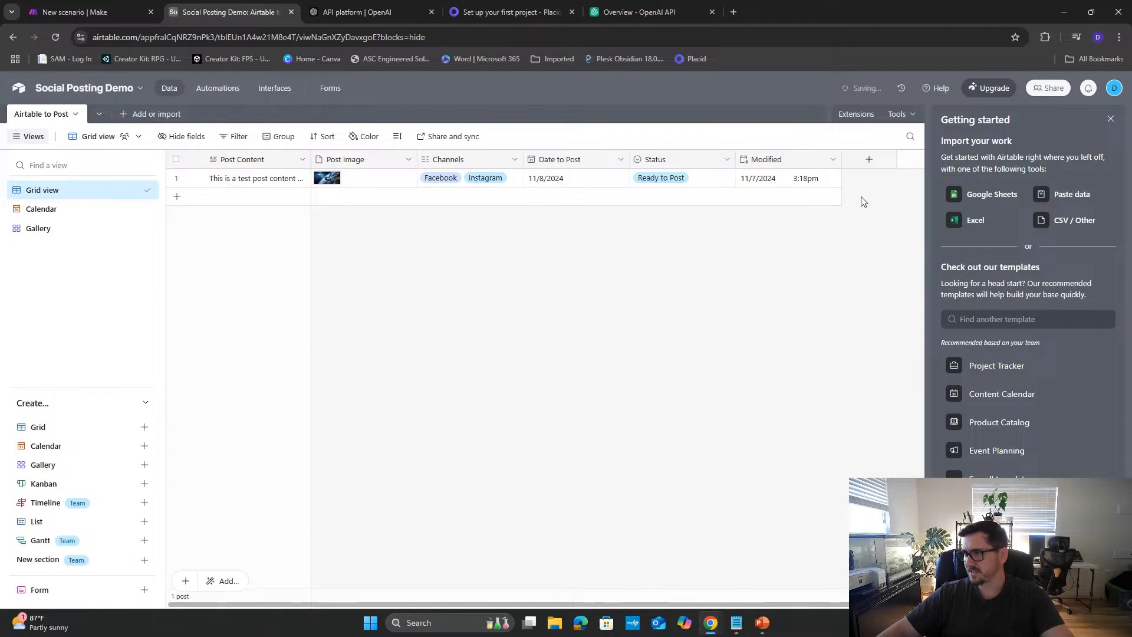
pyautogui.click(392, 179)
pyautogui.click(605, 184)
pyautogui.click(606, 183)
pyautogui.click(727, 288)
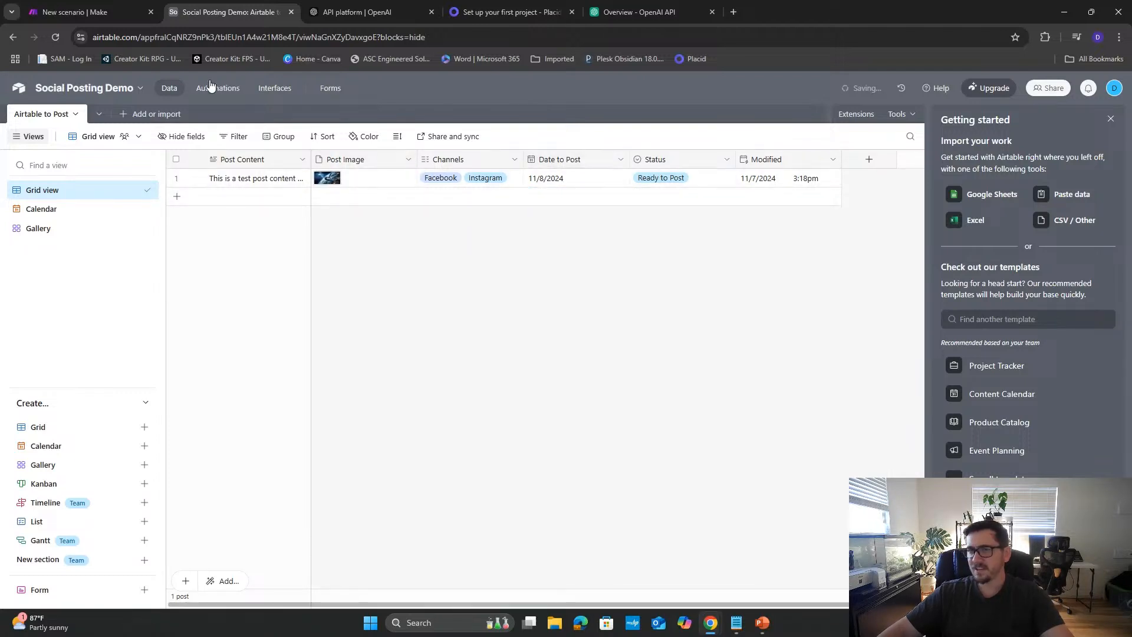
# - Return to Make and run only the Watch Records module again with the edited post content
pyautogui.click(77, 12)
pyautogui.rightClick(412, 326)
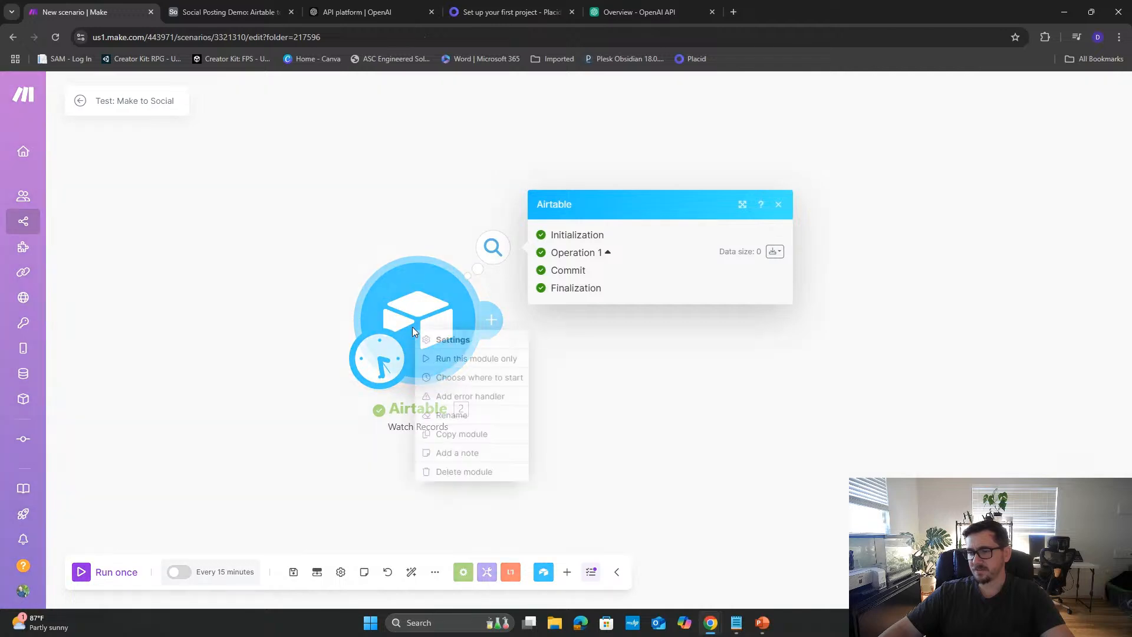
pyautogui.click(461, 361)
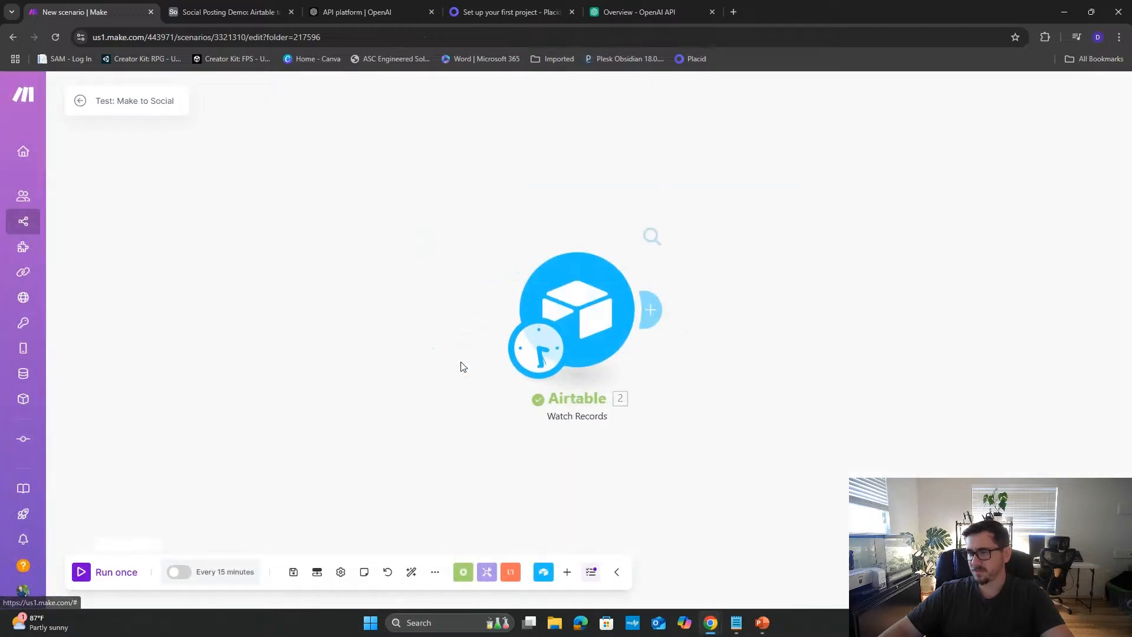
pyautogui.click(610, 457)
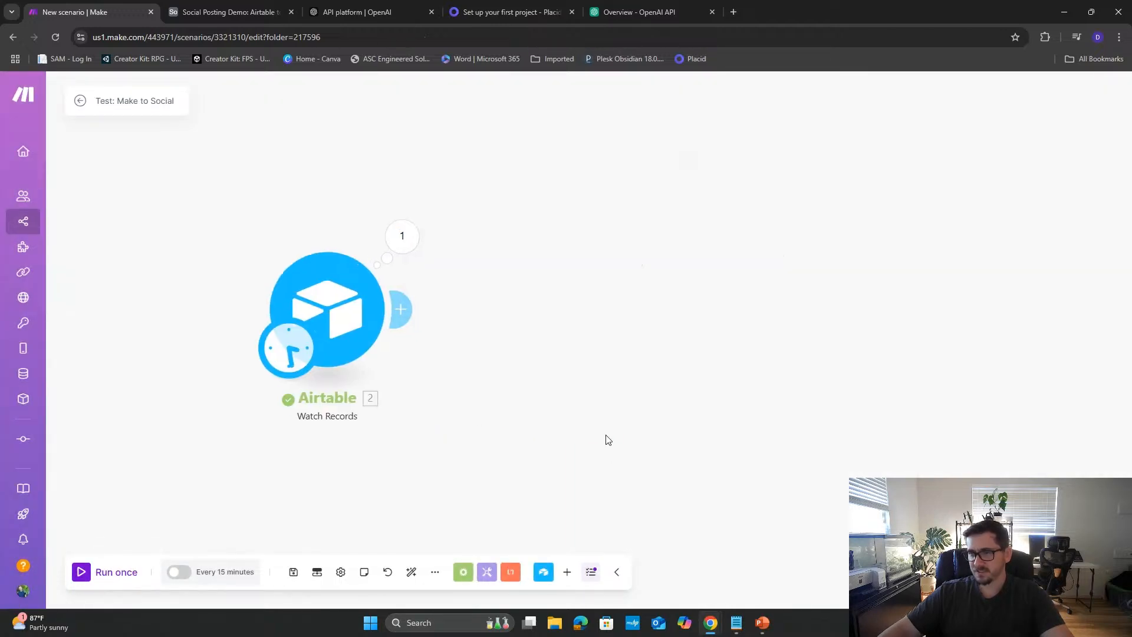
# - Switch to Airtable and view the test post's Post Image attachment options and preview
pyautogui.click(230, 12)
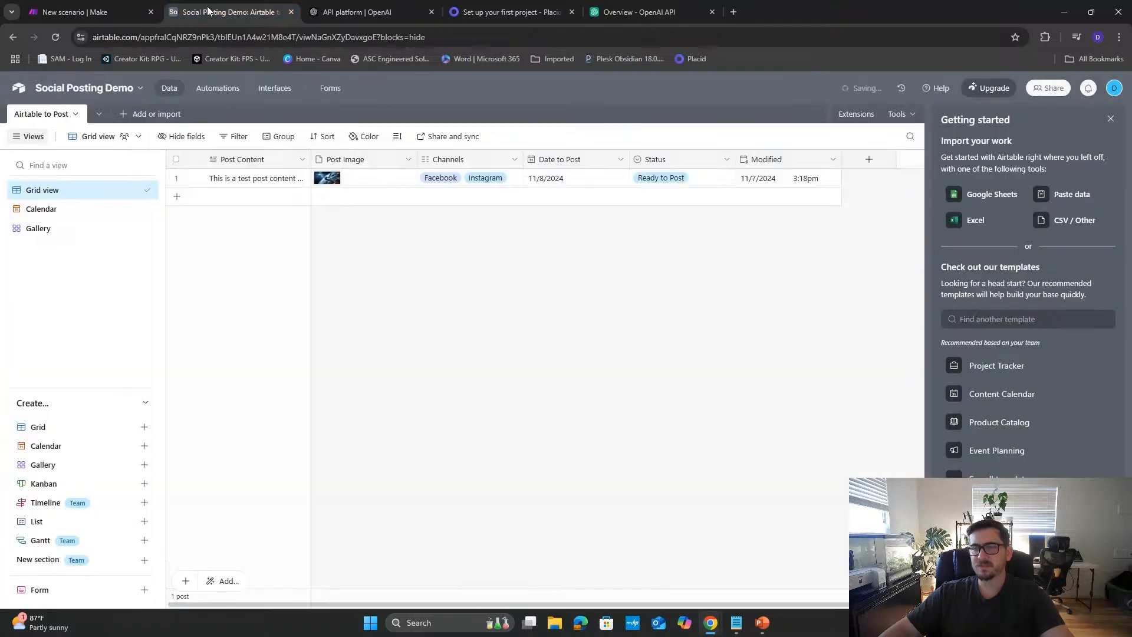
pyautogui.click(361, 185)
pyautogui.click(361, 183)
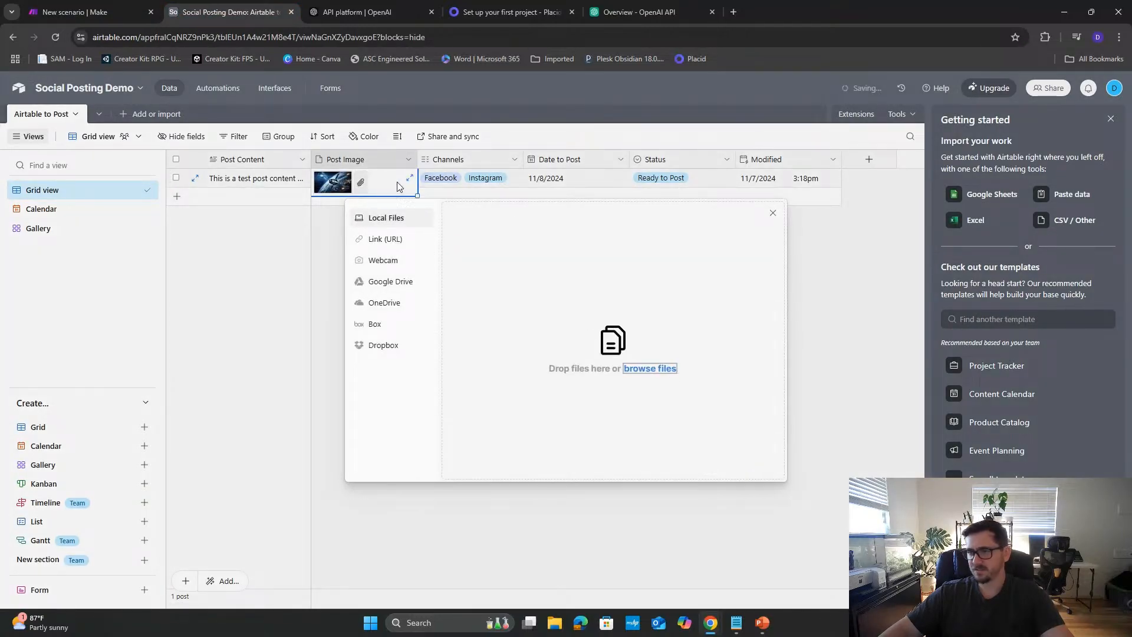
pyautogui.rightClick(335, 186)
pyautogui.click(308, 208)
pyautogui.click(323, 182)
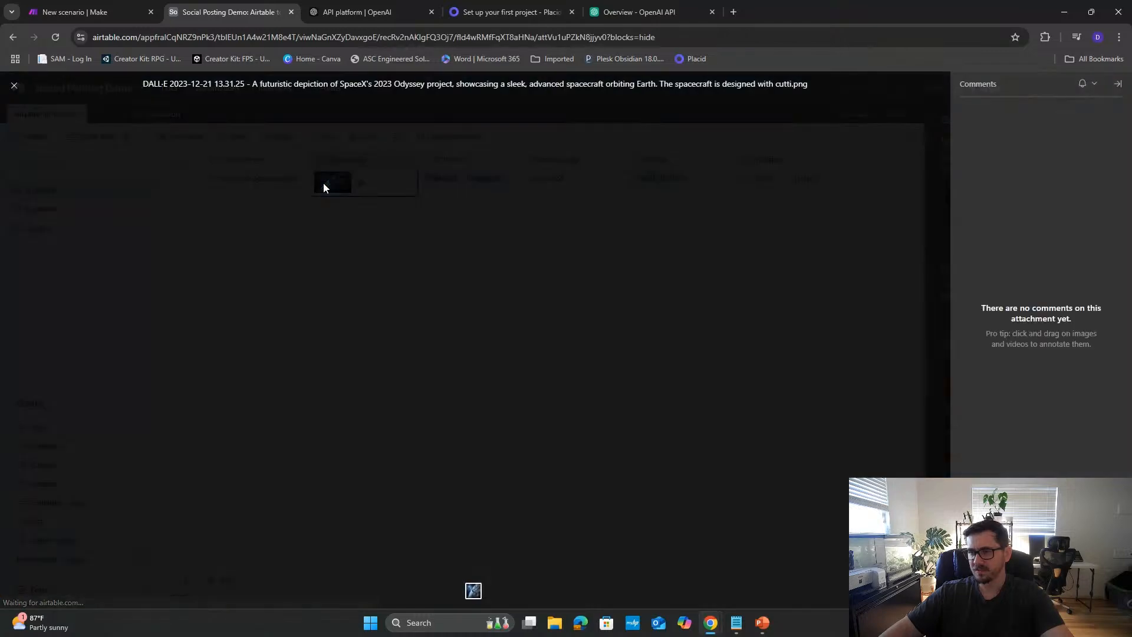
pyautogui.press('Escape')
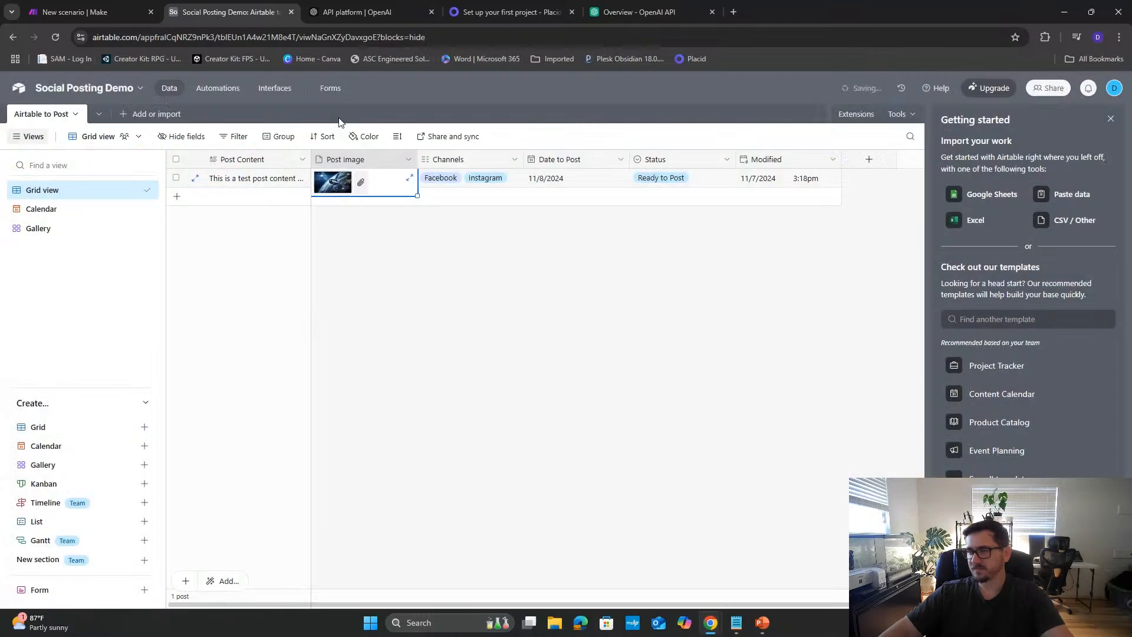
# - Change the test post's Status to Review and back to Ready to Post so the record counts as modified
pyautogui.click(700, 182)
pyautogui.click(699, 180)
pyautogui.click(673, 237)
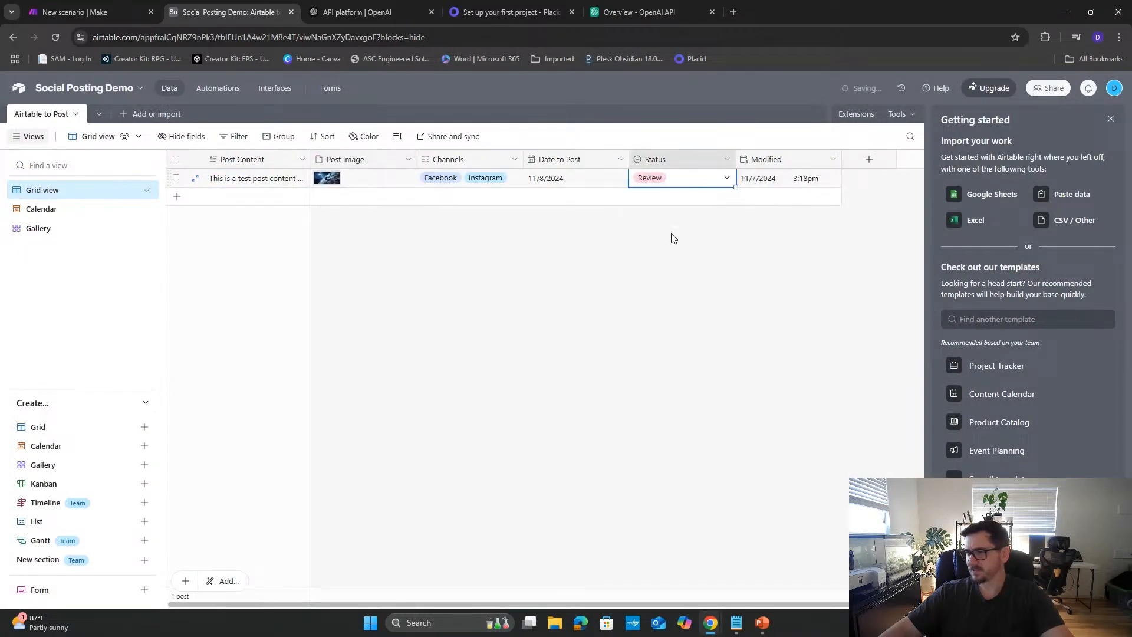
pyautogui.click(702, 292)
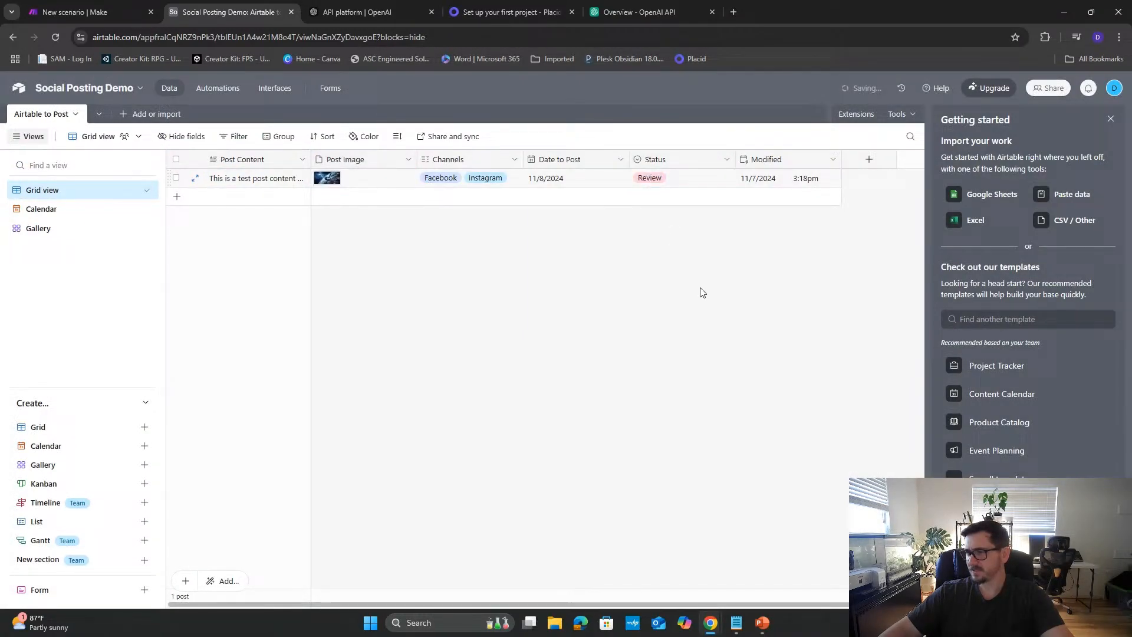
pyautogui.click(684, 181)
pyautogui.click(722, 181)
pyautogui.click(678, 261)
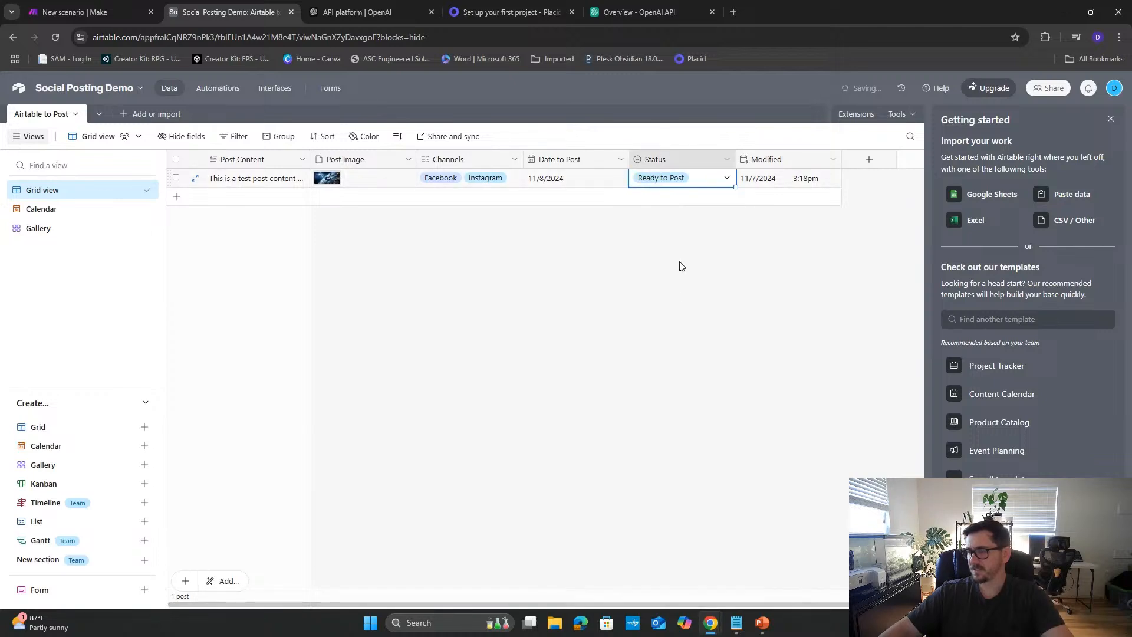
pyautogui.click(660, 379)
# - Return to Make and rerun only the Watch Records module after the status change
pyautogui.click(94, 12)
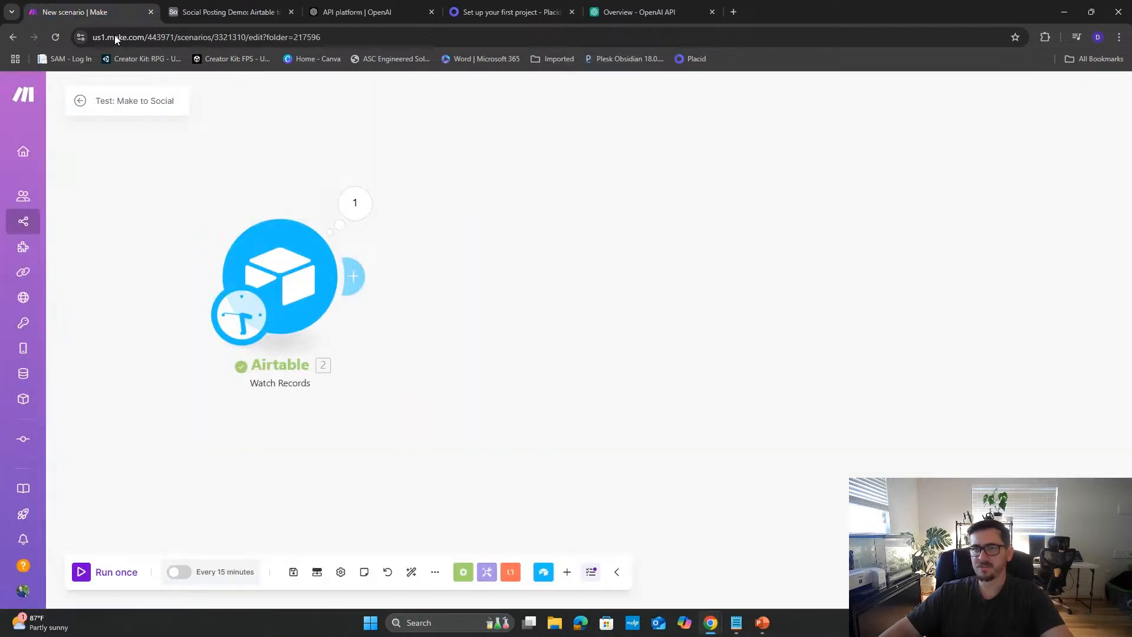
pyautogui.rightClick(328, 312)
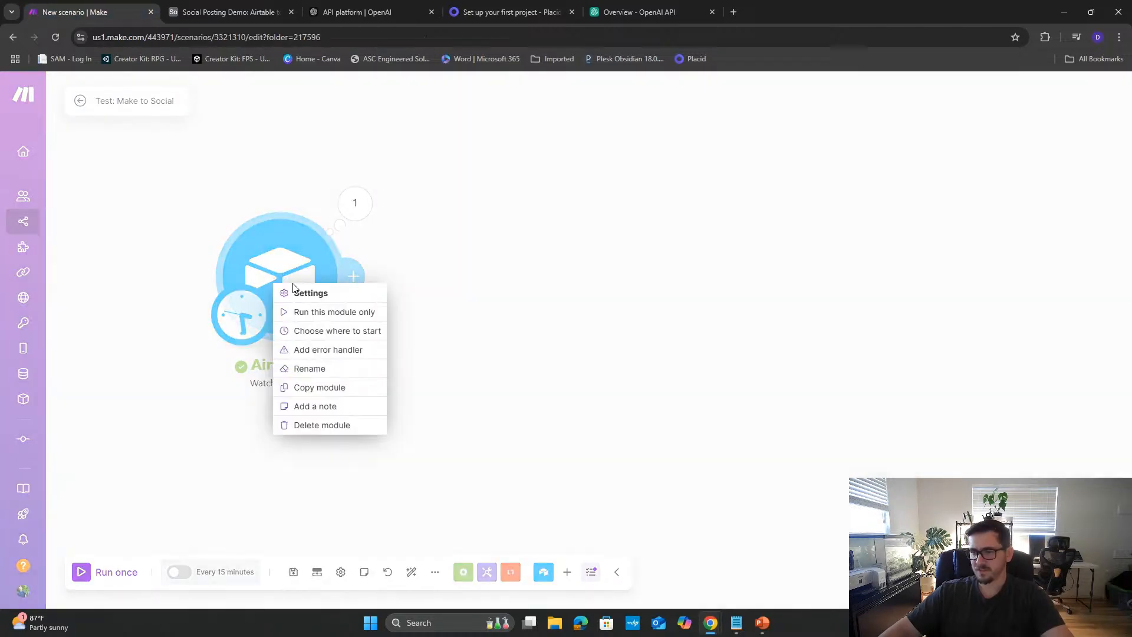
pyautogui.click(328, 312)
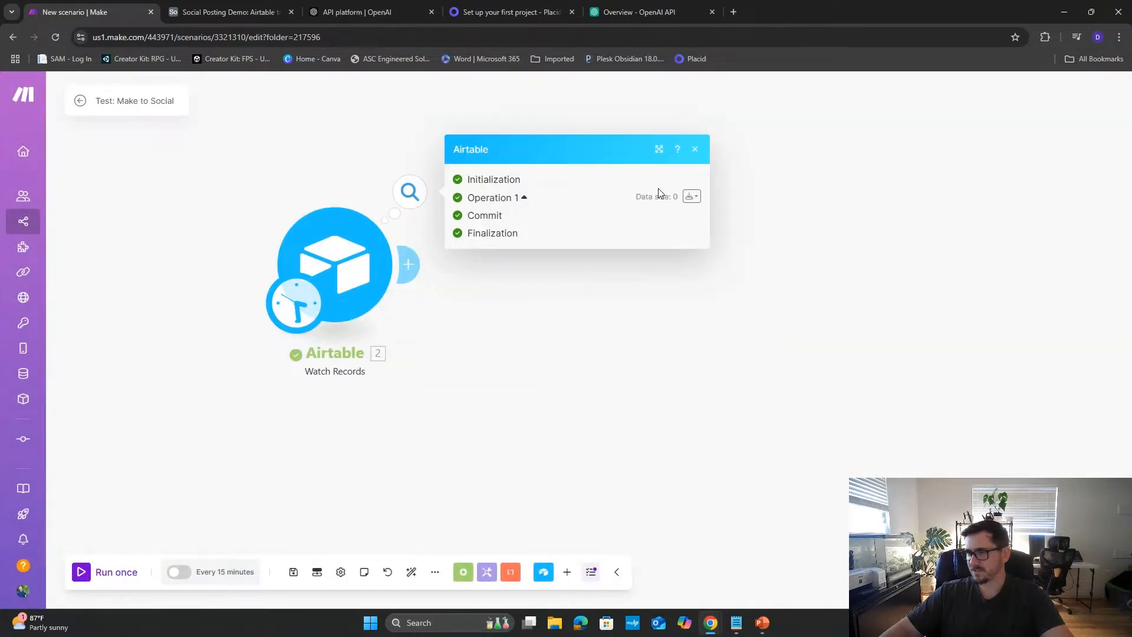
# - Clear the View setting of the Watch Records module, save it, and run only that module again
pyautogui.click(337, 290)
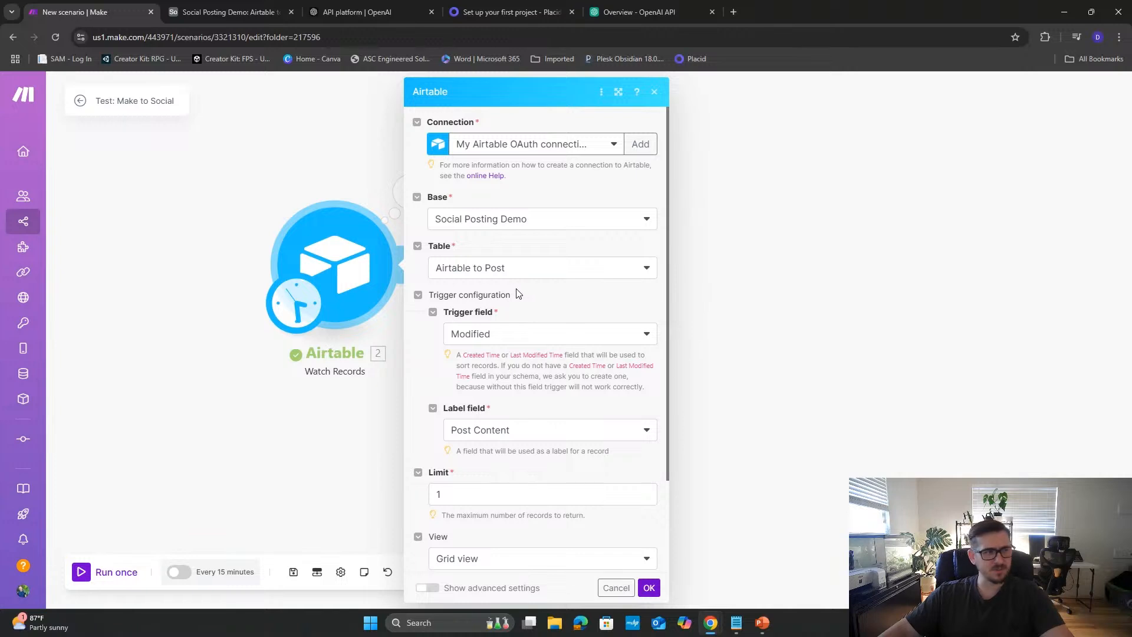
pyautogui.scroll(-2, 542, 342)
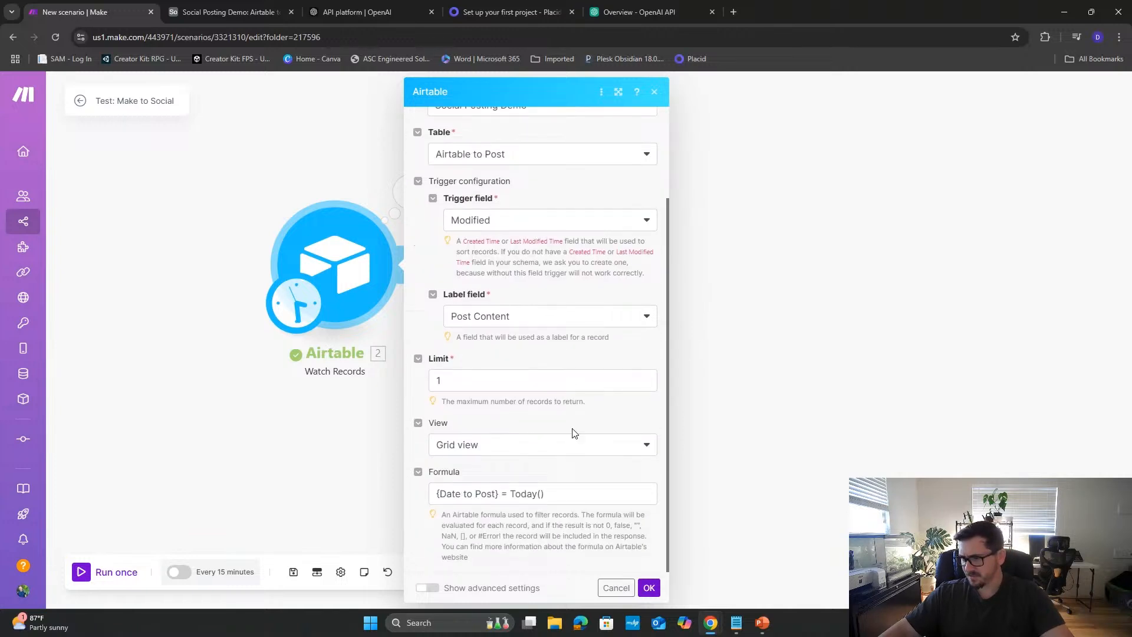
pyautogui.click(577, 448)
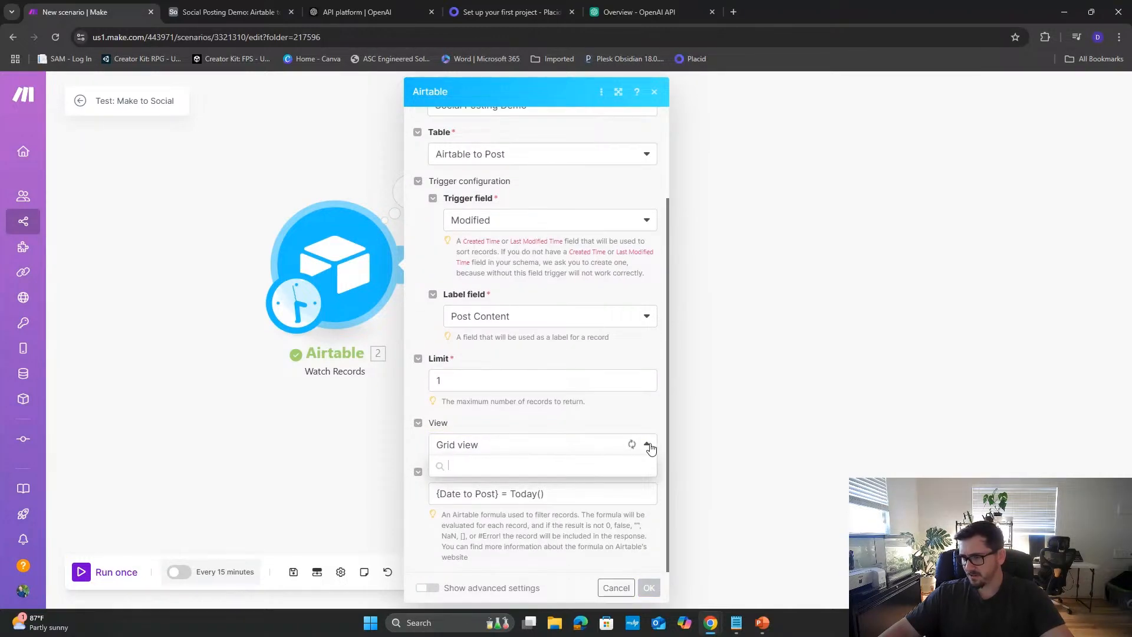
pyautogui.click(564, 489)
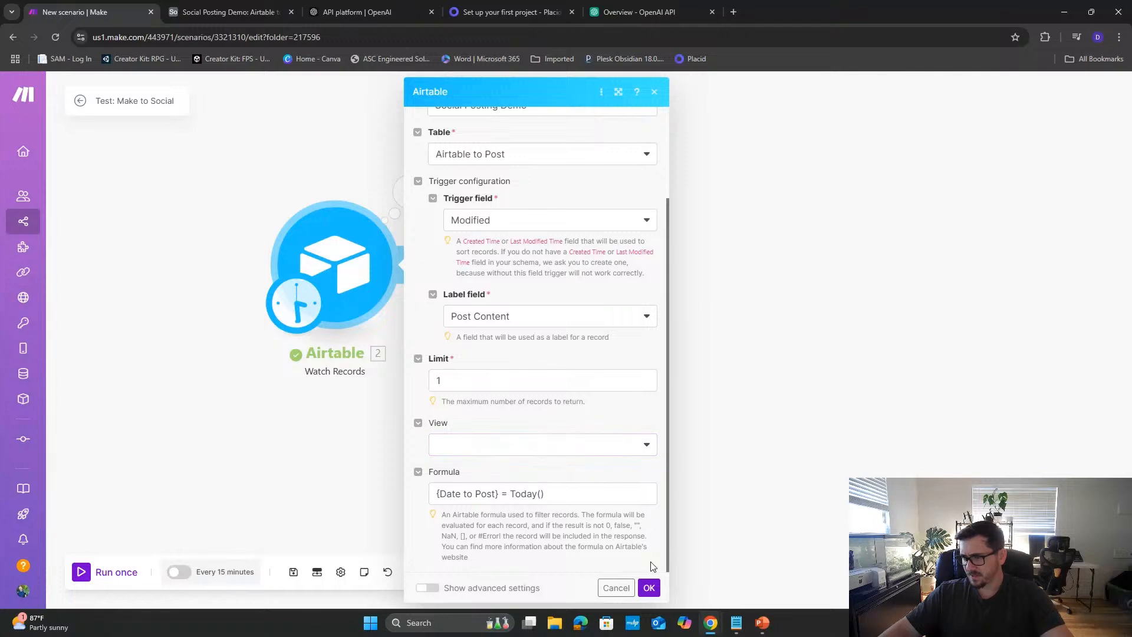
pyautogui.click(649, 588)
pyautogui.rightClick(331, 264)
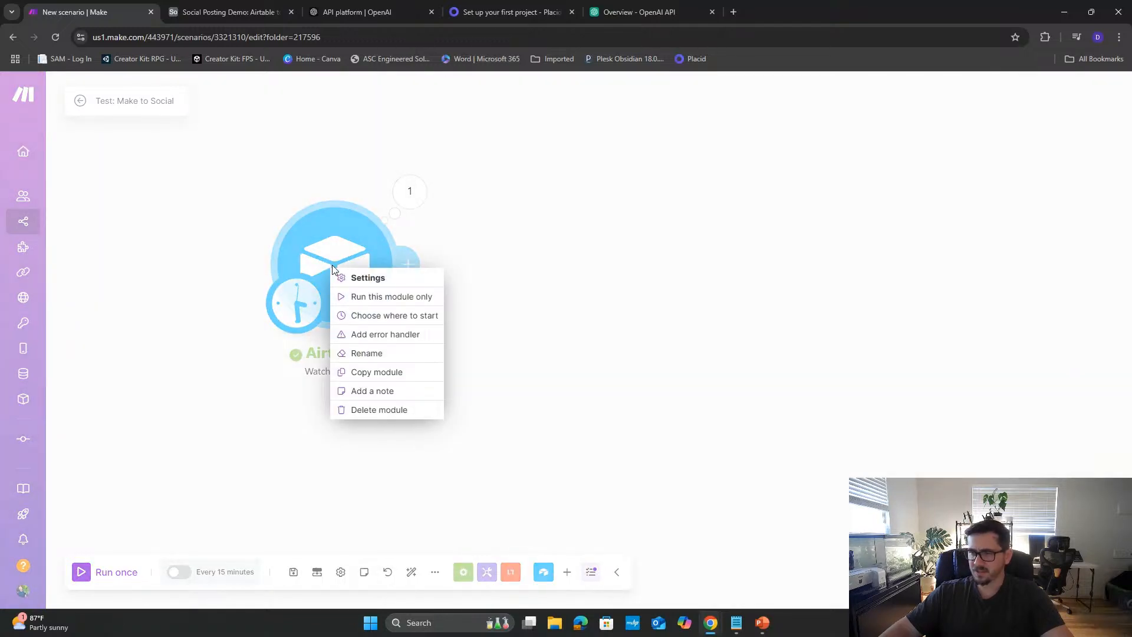
pyautogui.click(374, 297)
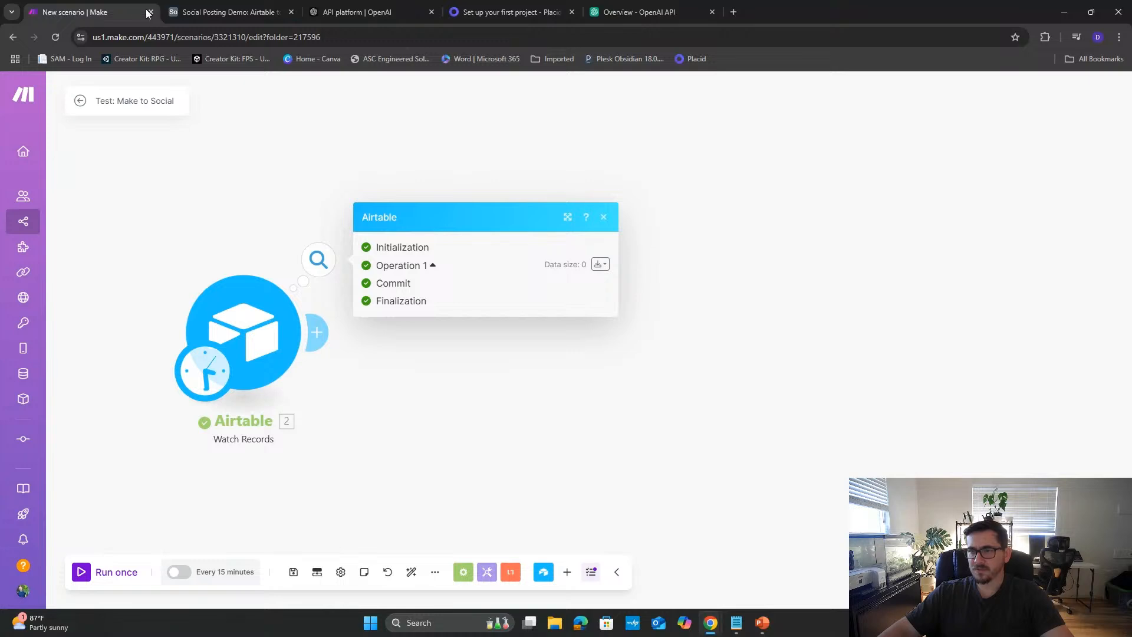
# - Switch to Airtable and duplicate the test post record
pyautogui.click(195, 12)
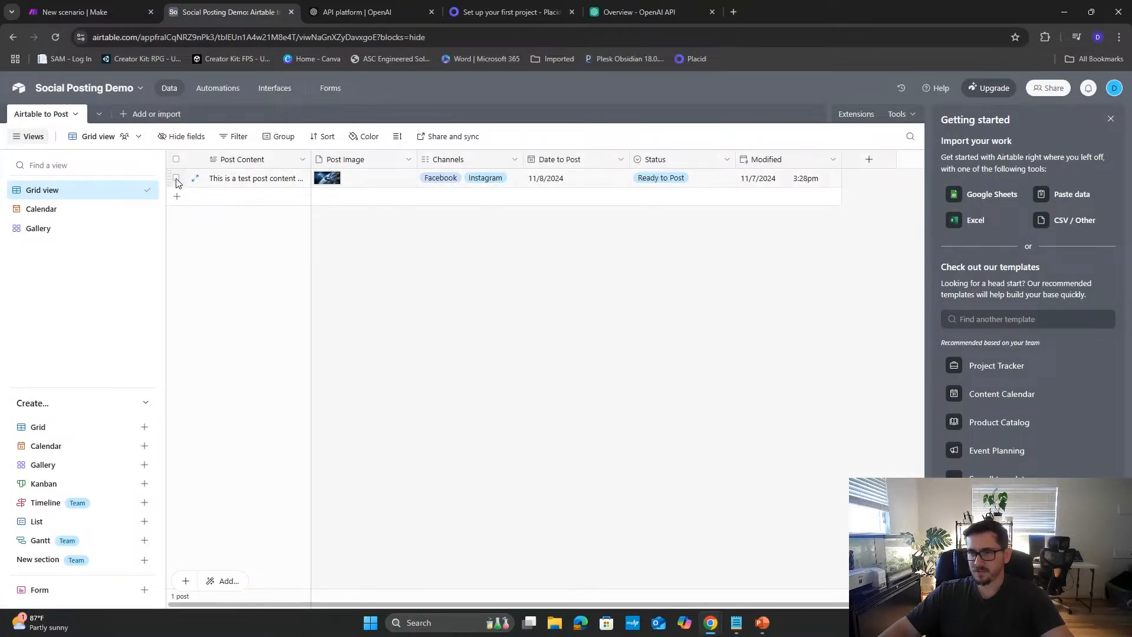
pyautogui.rightClick(221, 180)
pyautogui.click(255, 243)
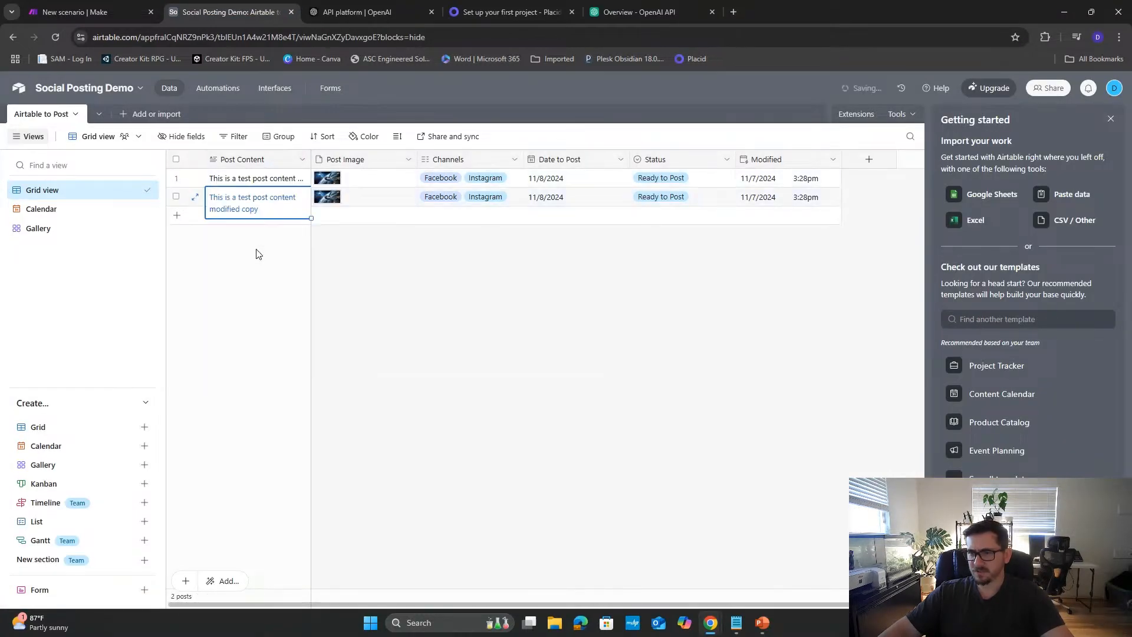
pyautogui.click(639, 335)
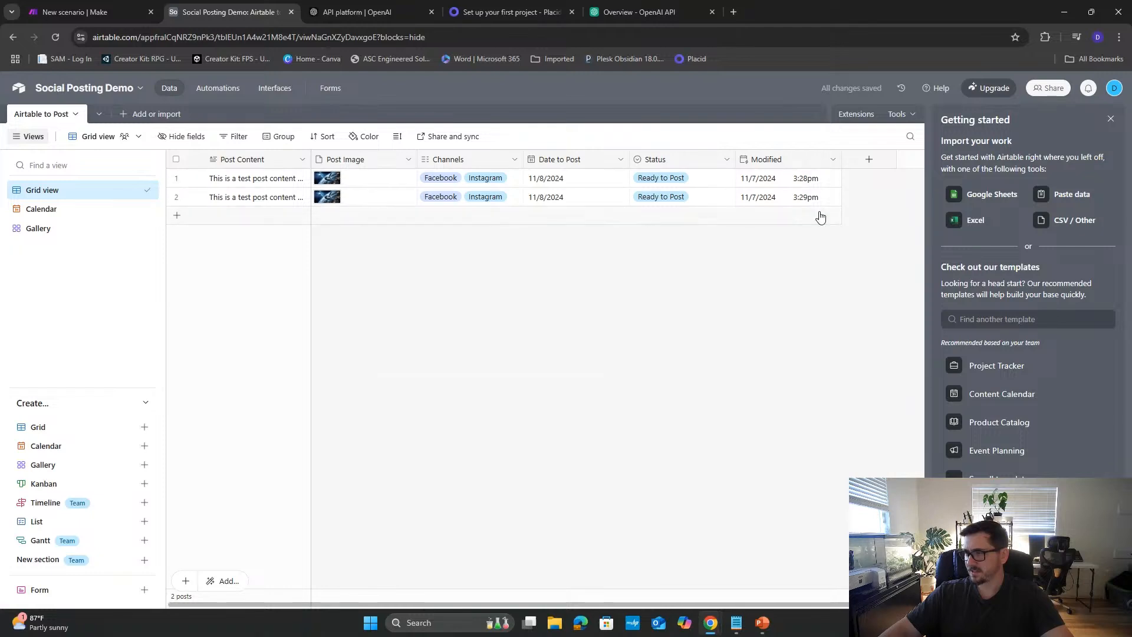
# - Return to Make and run only the Watch Records module against the duplicated record
pyautogui.click(75, 11)
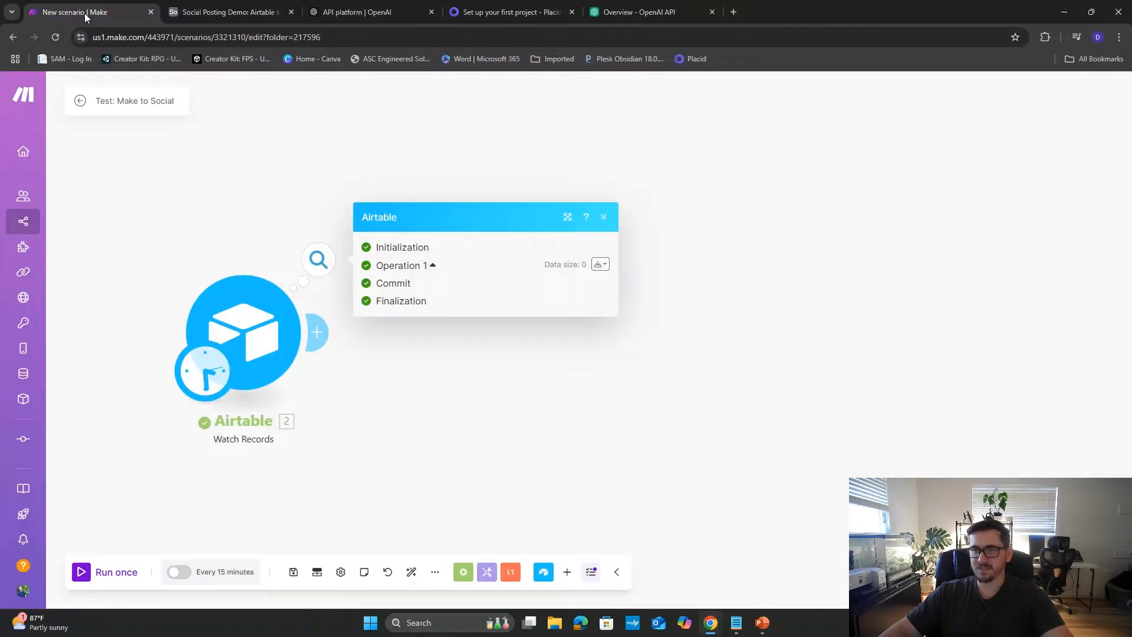
pyautogui.rightClick(218, 358)
pyautogui.click(286, 339)
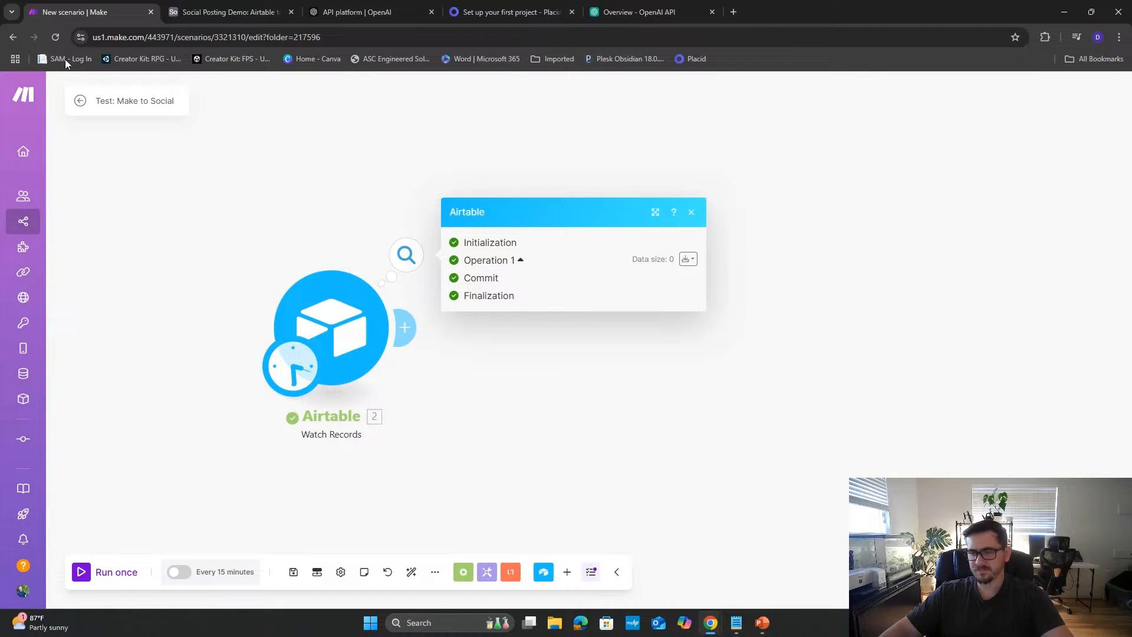
# - Save the scenario and reload its page, and test the Watch Records module alone, checking Operation 1
pyautogui.click(293, 573)
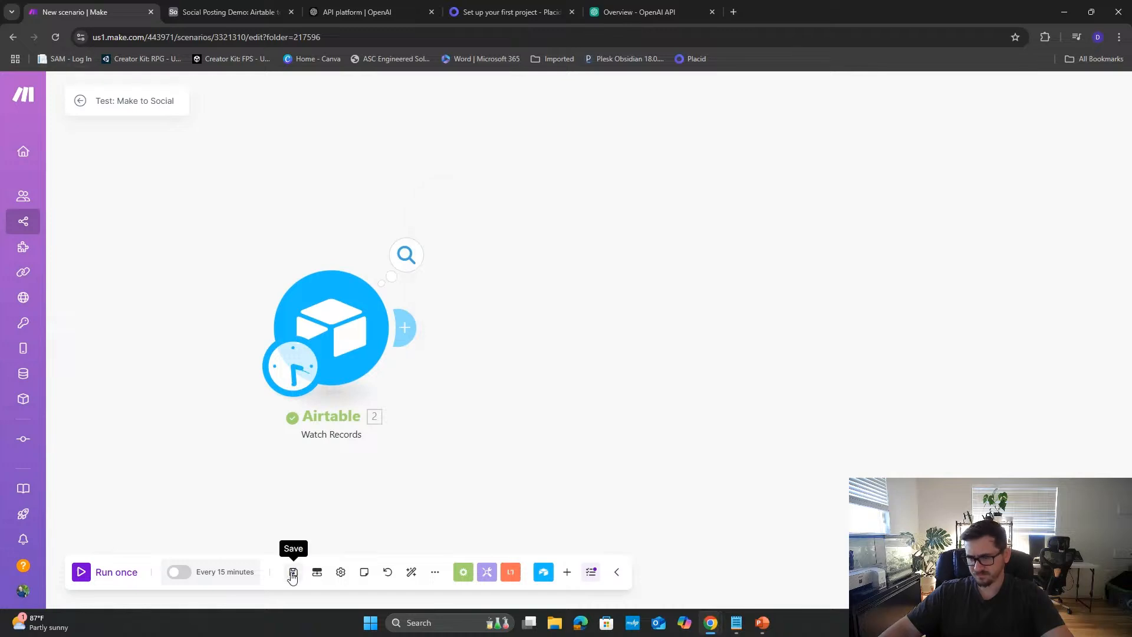
pyautogui.click(53, 38)
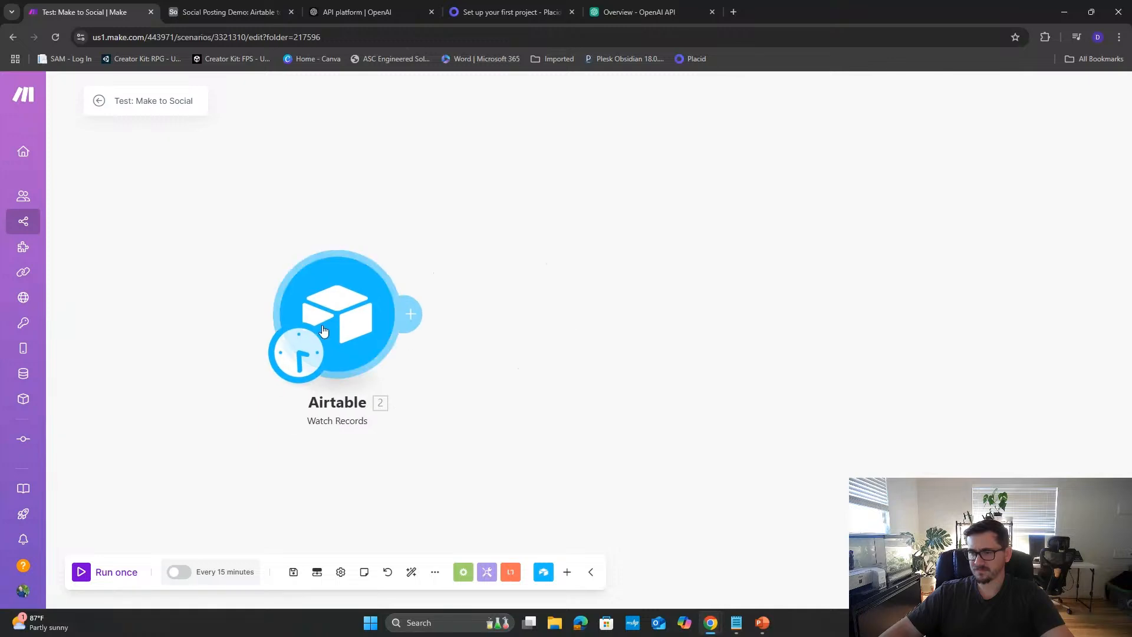
pyautogui.rightClick(361, 318)
pyautogui.click(405, 347)
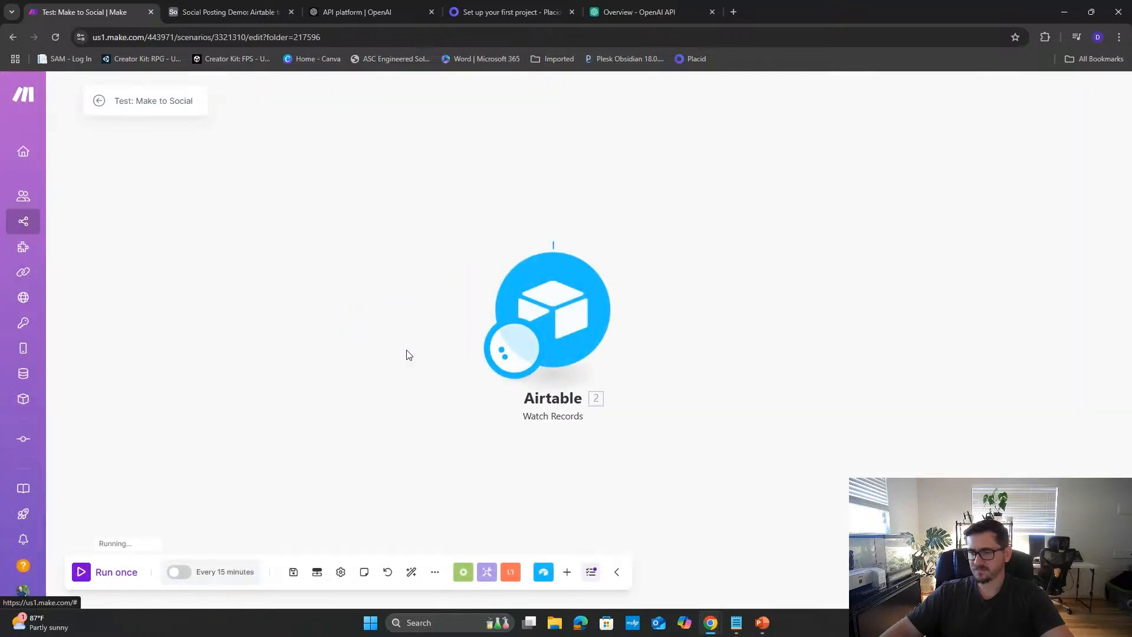
pyautogui.click(778, 242)
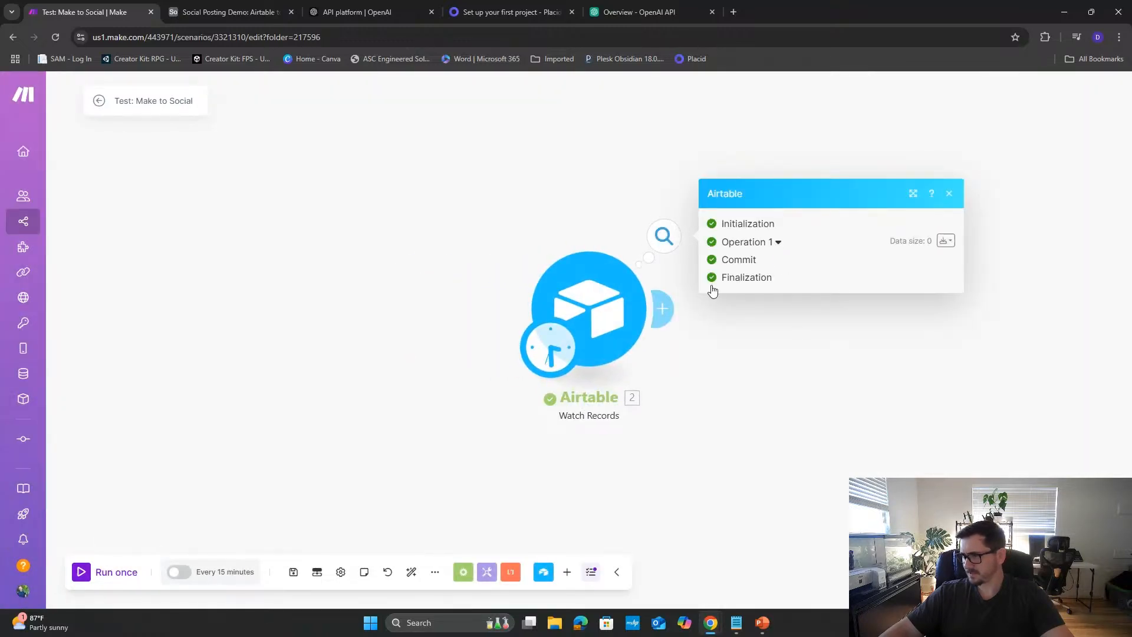
# - Reopen the Watch Records module's settings and check its base, table and trigger field selections
pyautogui.click(577, 335)
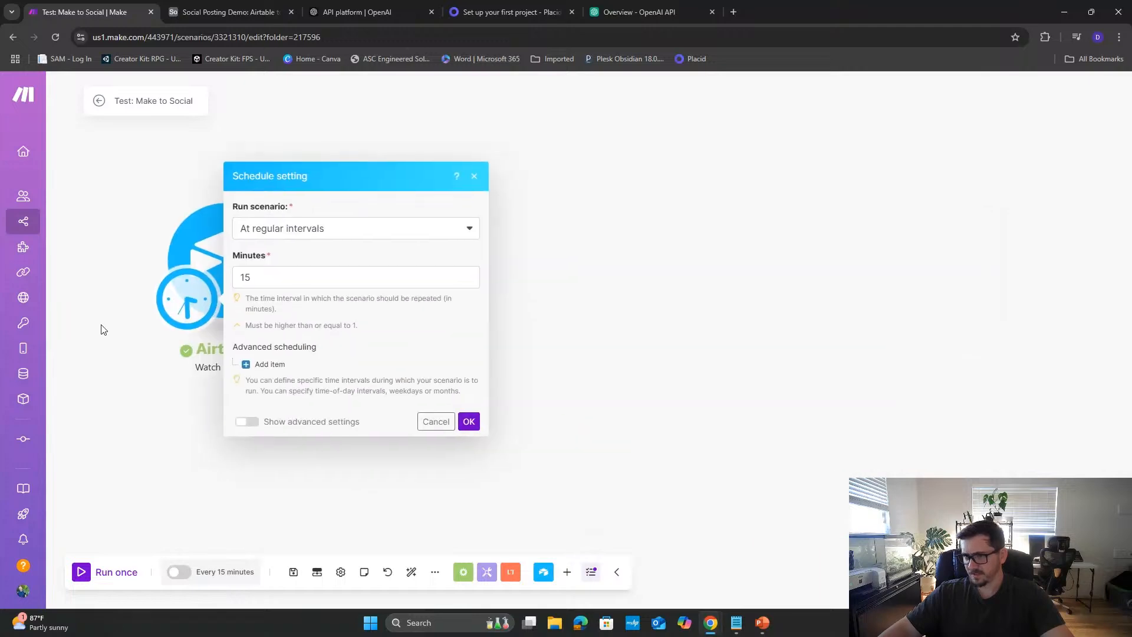
pyautogui.click(274, 244)
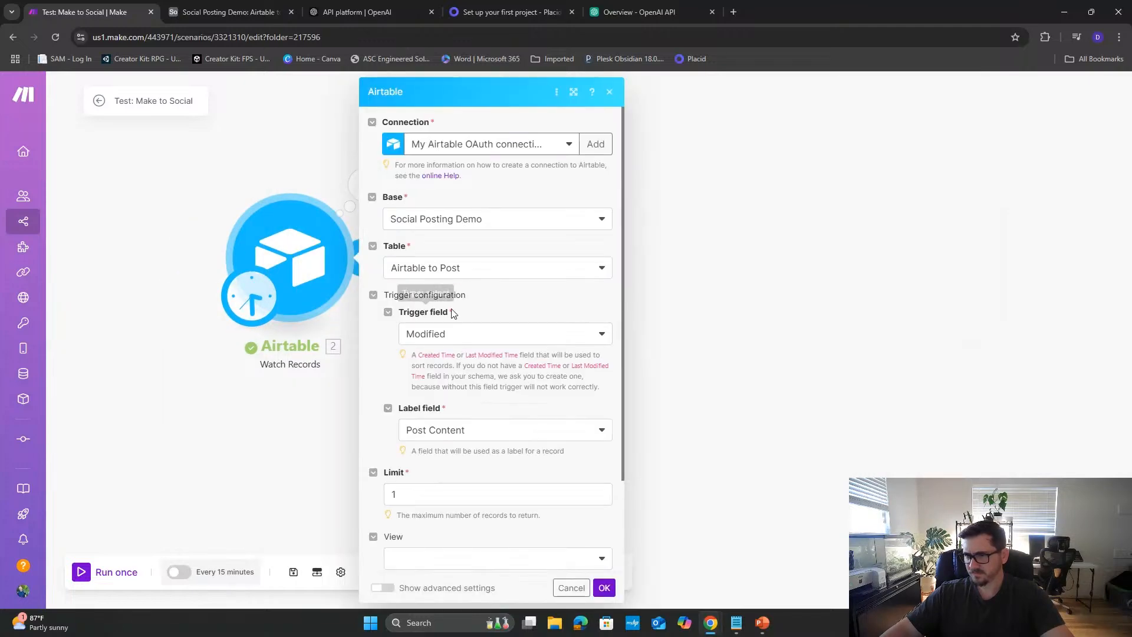
pyautogui.click(495, 223)
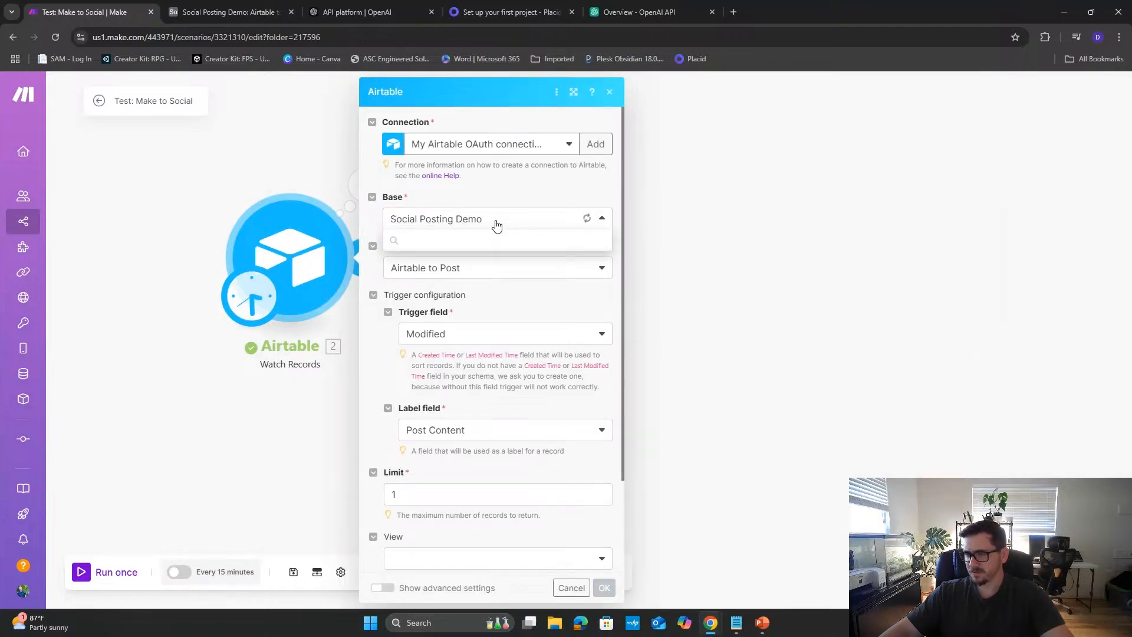
pyautogui.click(500, 271)
pyautogui.click(505, 315)
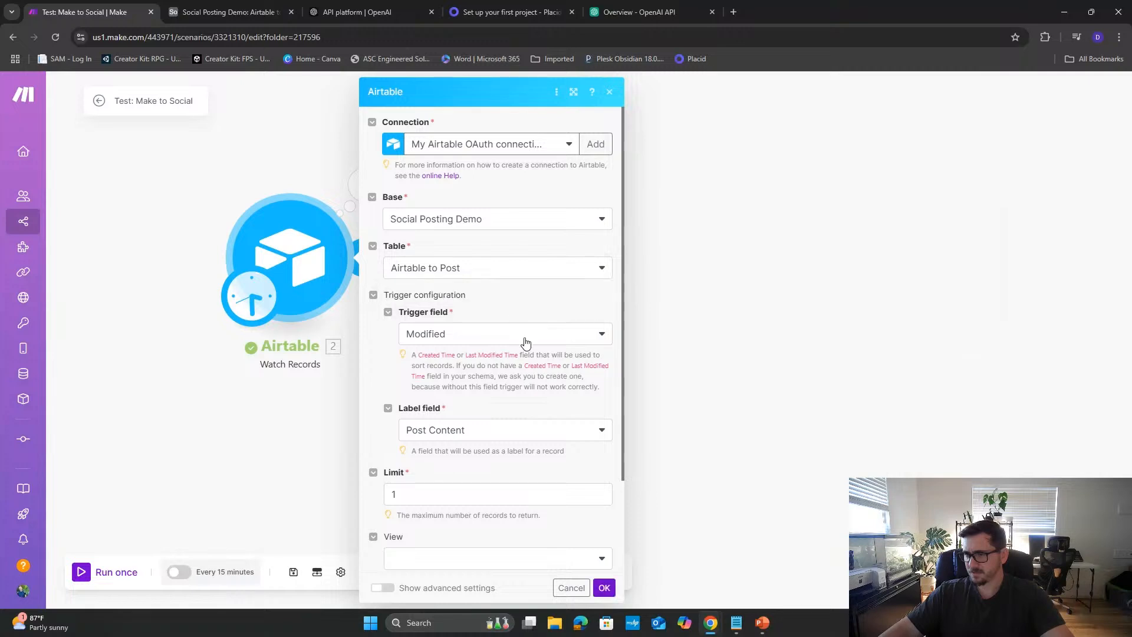
pyautogui.click(523, 339)
pyautogui.click(522, 313)
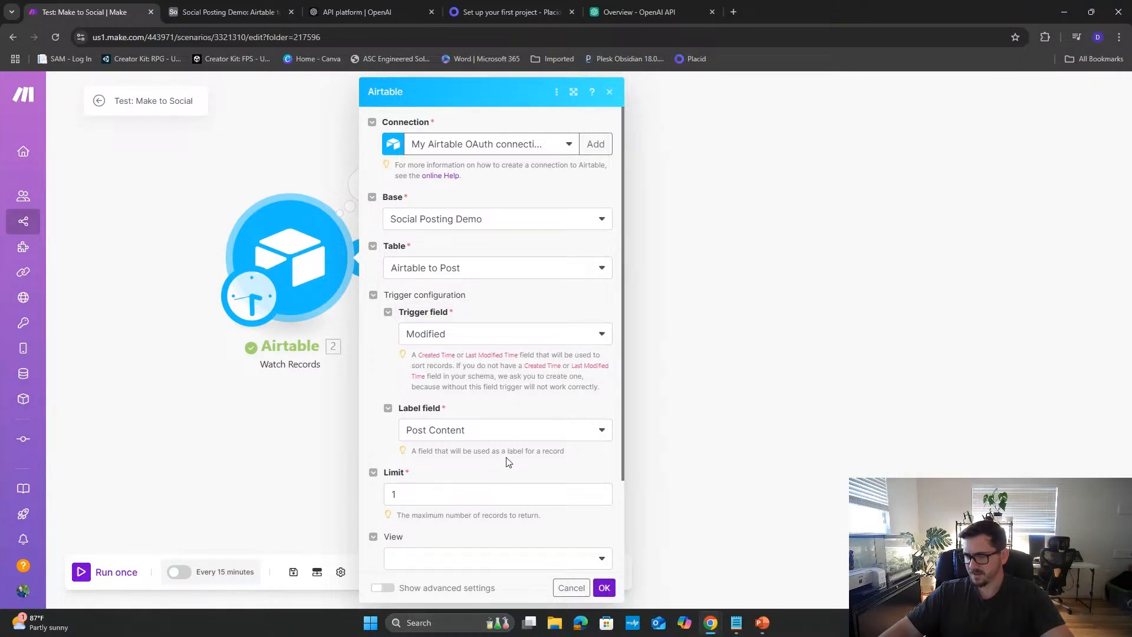
# - Try Modified as the Watch Records label field, restore Post Content and confirm the module settings
pyautogui.scroll(-2, 508, 461)
pyautogui.click(521, 319)
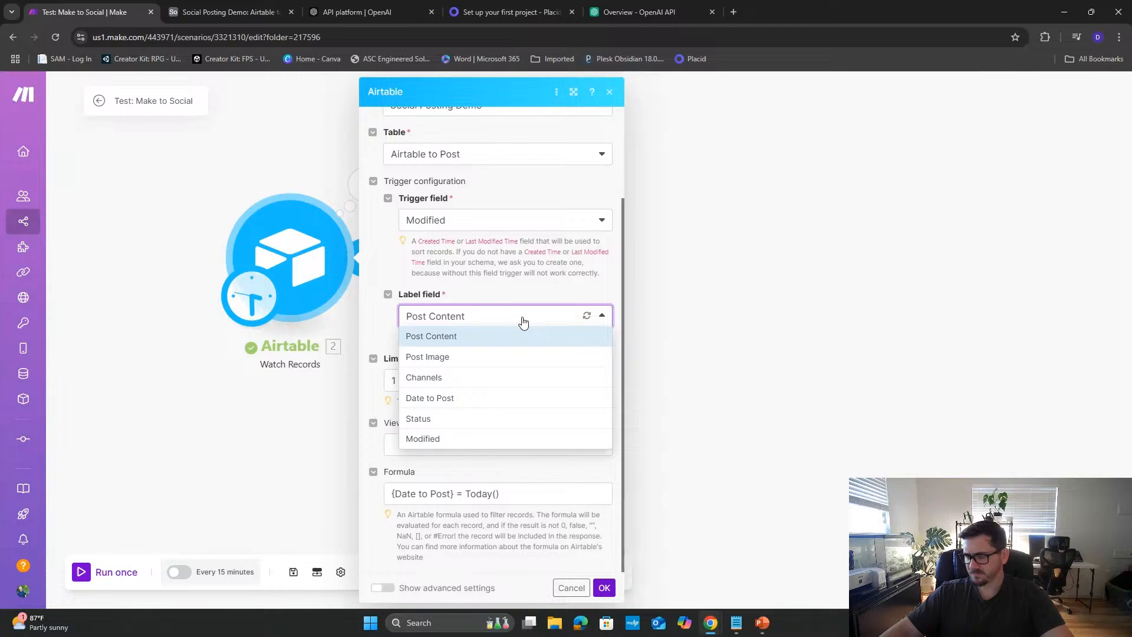
pyautogui.click(517, 442)
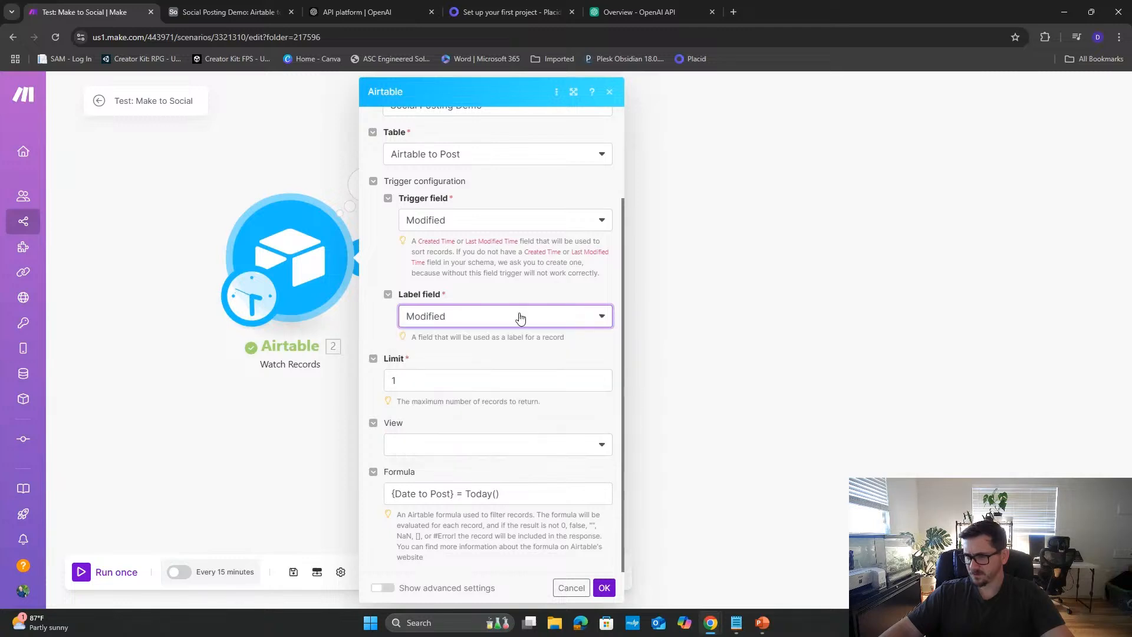
pyautogui.click(518, 380)
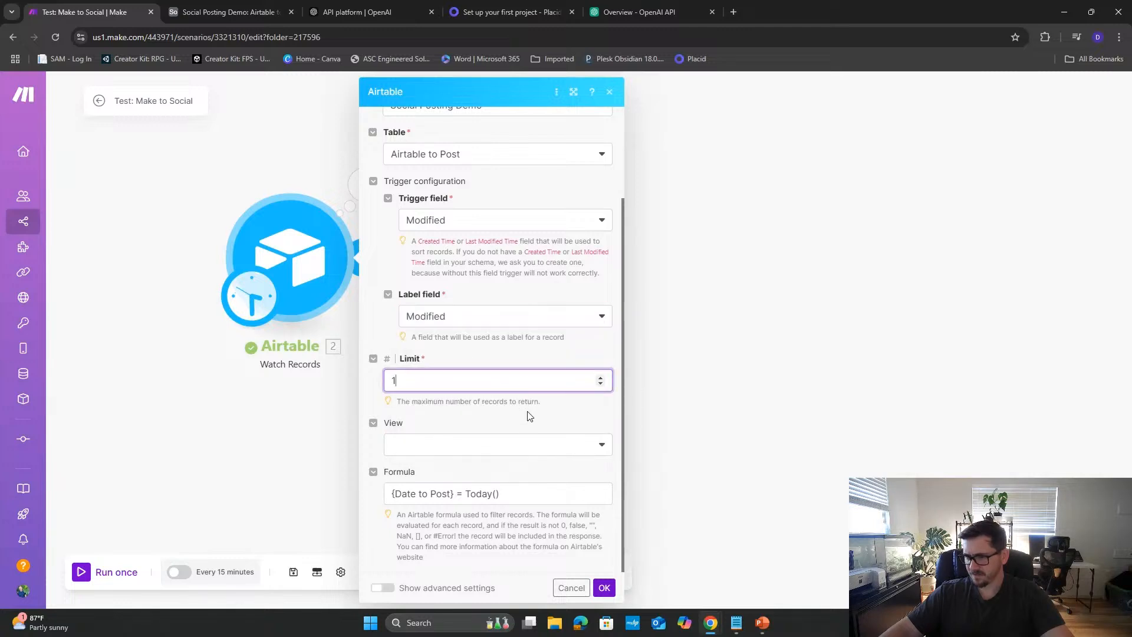
pyautogui.click(517, 498)
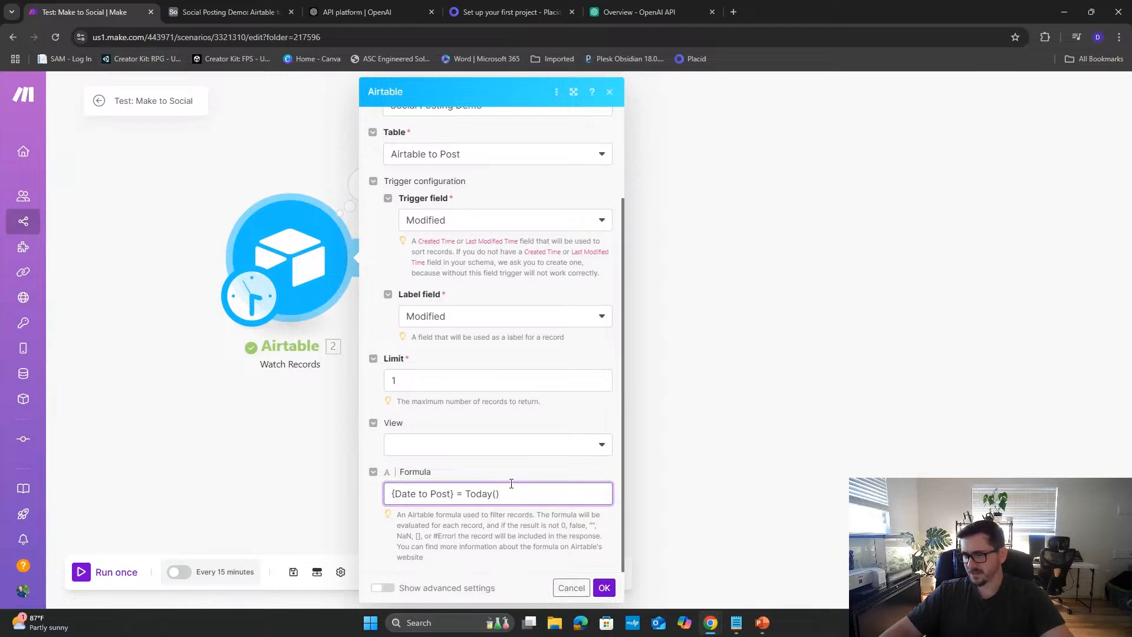
pyautogui.click(505, 319)
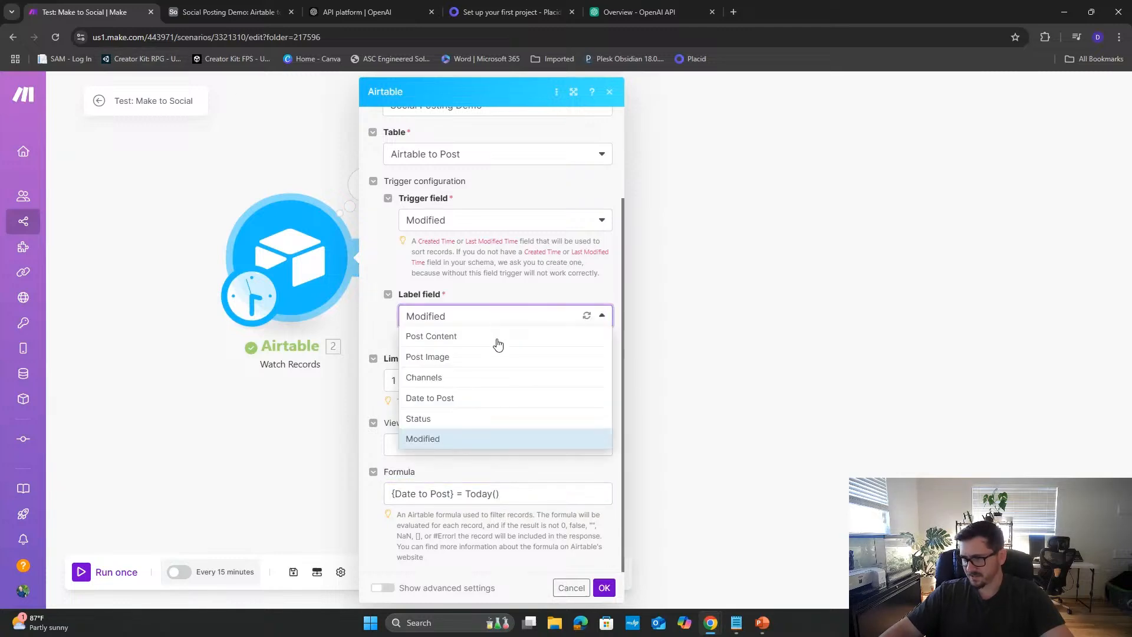
pyautogui.click(499, 335)
pyautogui.click(604, 587)
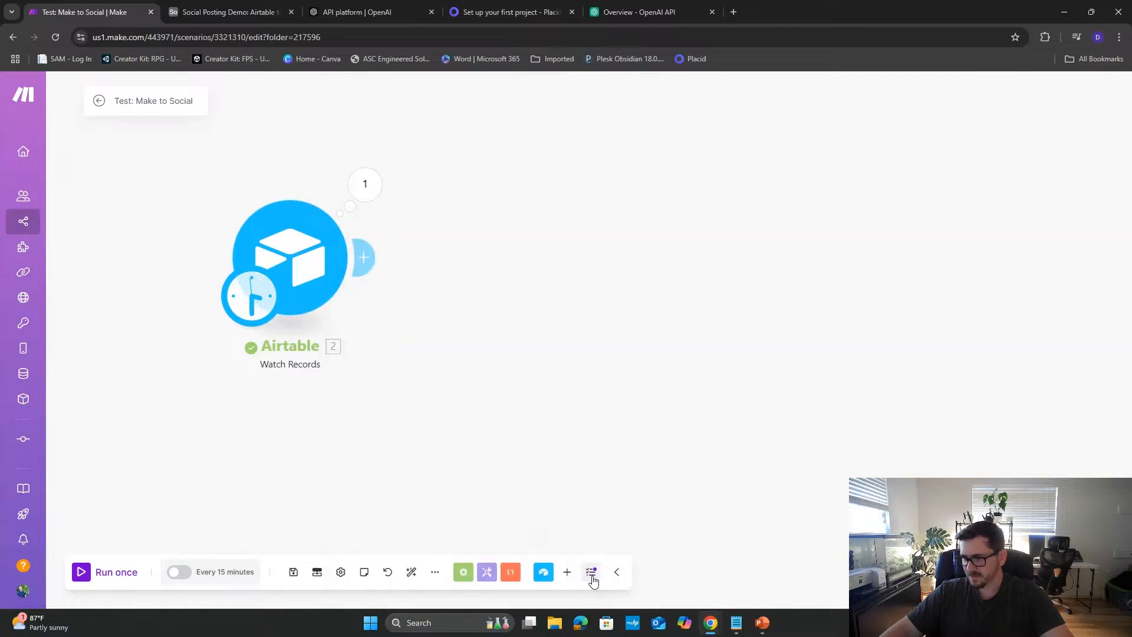
# - Switch to Airtable and set the first post record's Date to Post to 11/7/2024
pyautogui.click(214, 13)
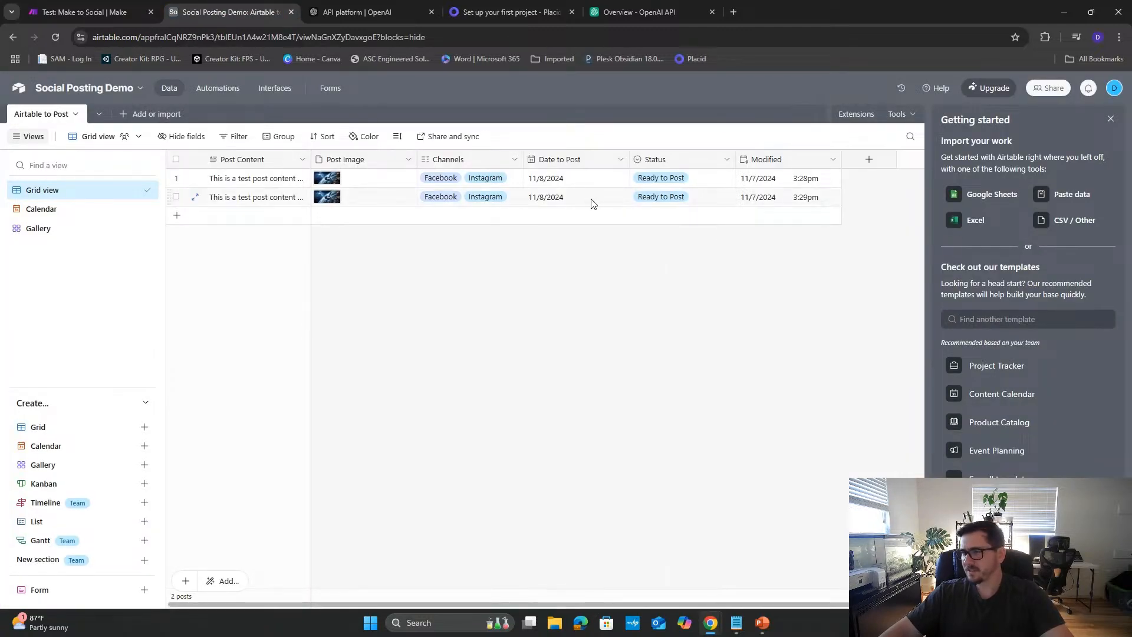
pyautogui.click(575, 178)
pyautogui.click(575, 178)
pyautogui.click(617, 252)
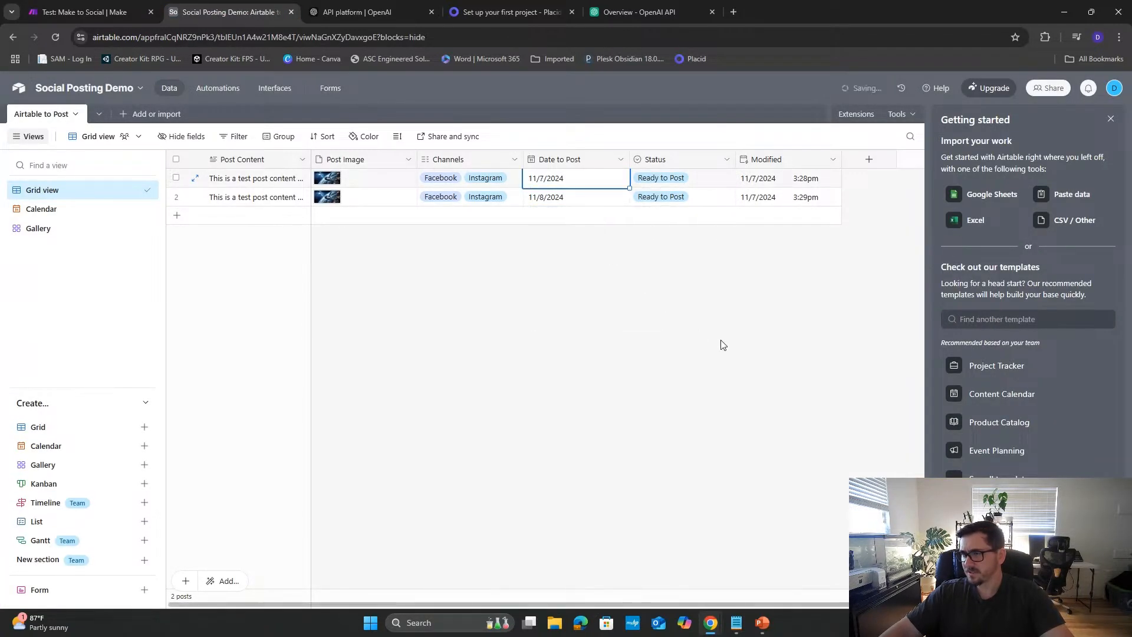
pyautogui.click(720, 346)
# - Return to Make and run only the Watch Records module against the updated post record
pyautogui.click(88, 13)
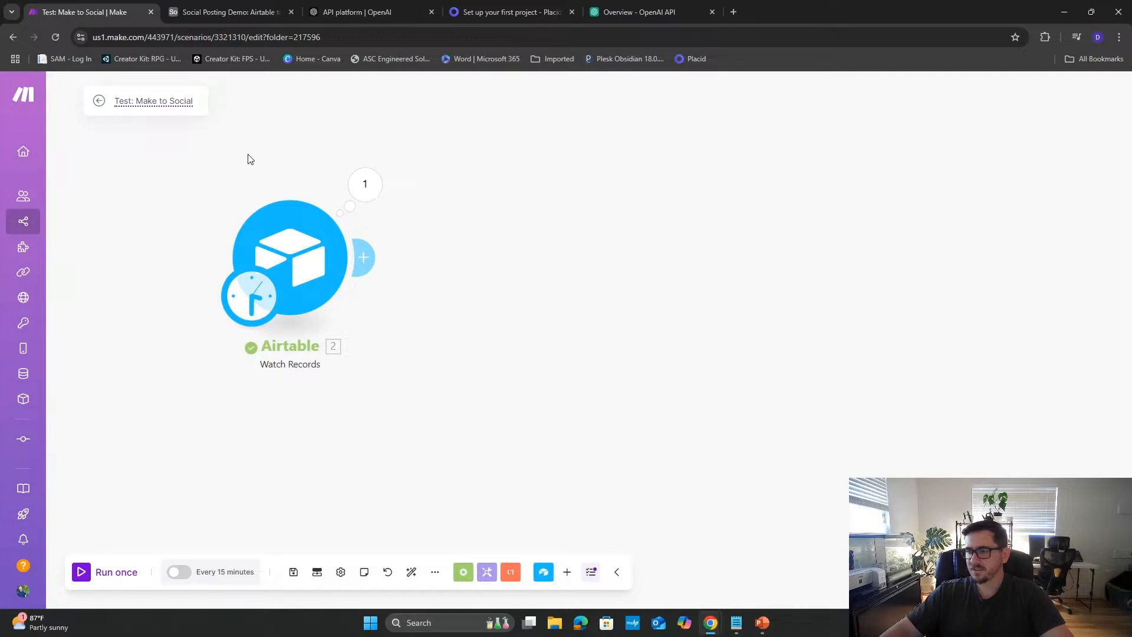
pyautogui.rightClick(341, 296)
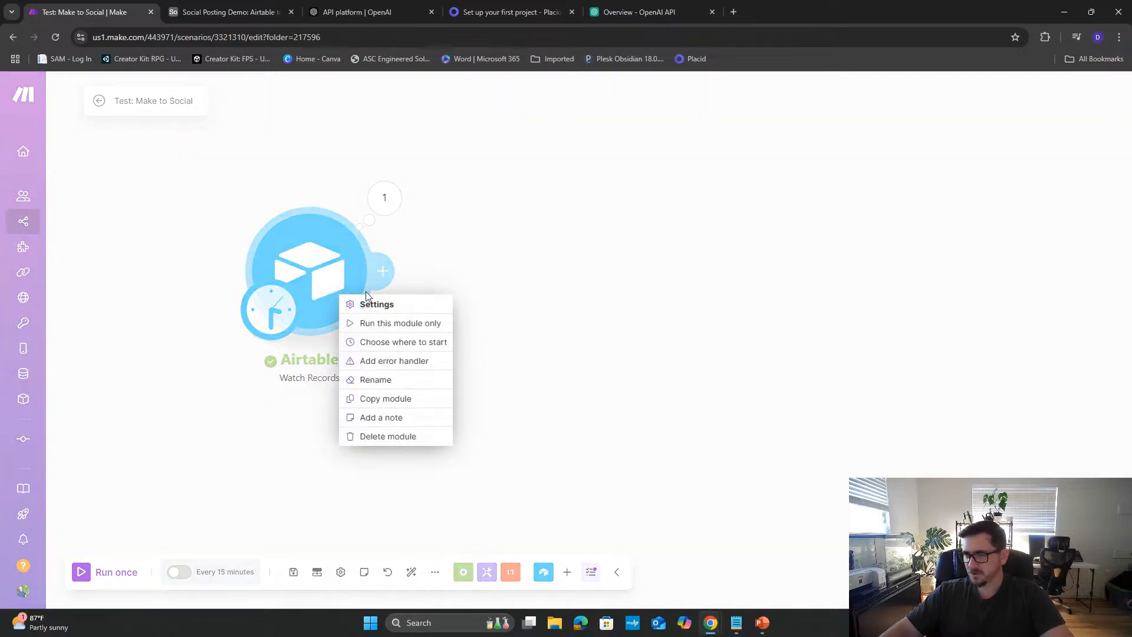
pyautogui.click(392, 325)
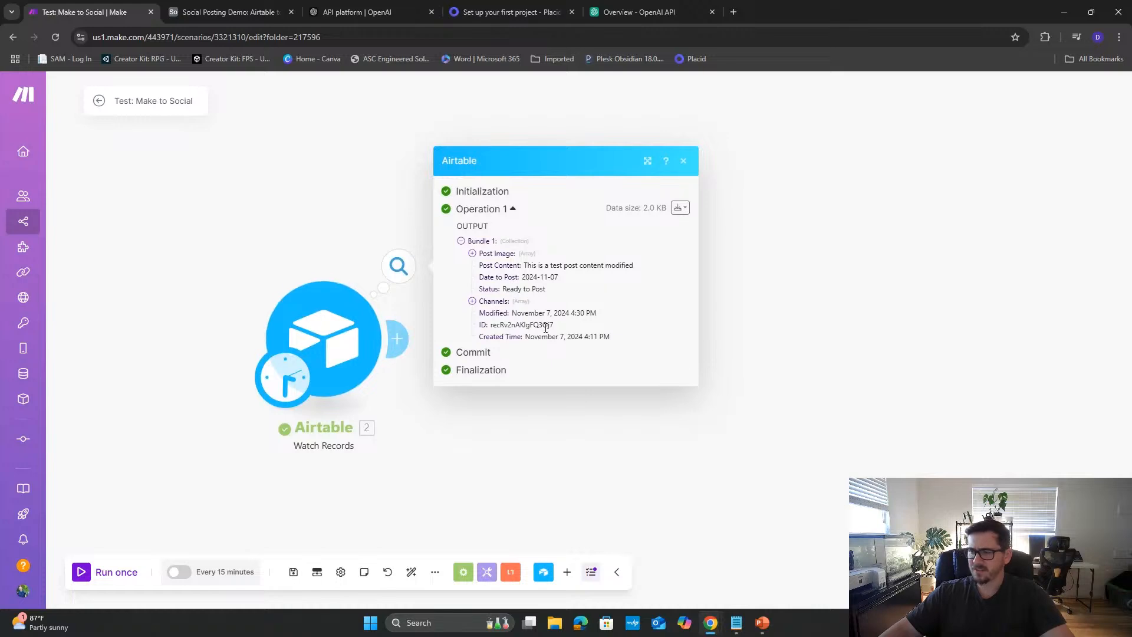
# - Examine the returned Bundle 1 in the run output, including the details of its Post Image, and close the output
pyautogui.moveTo(552, 317)
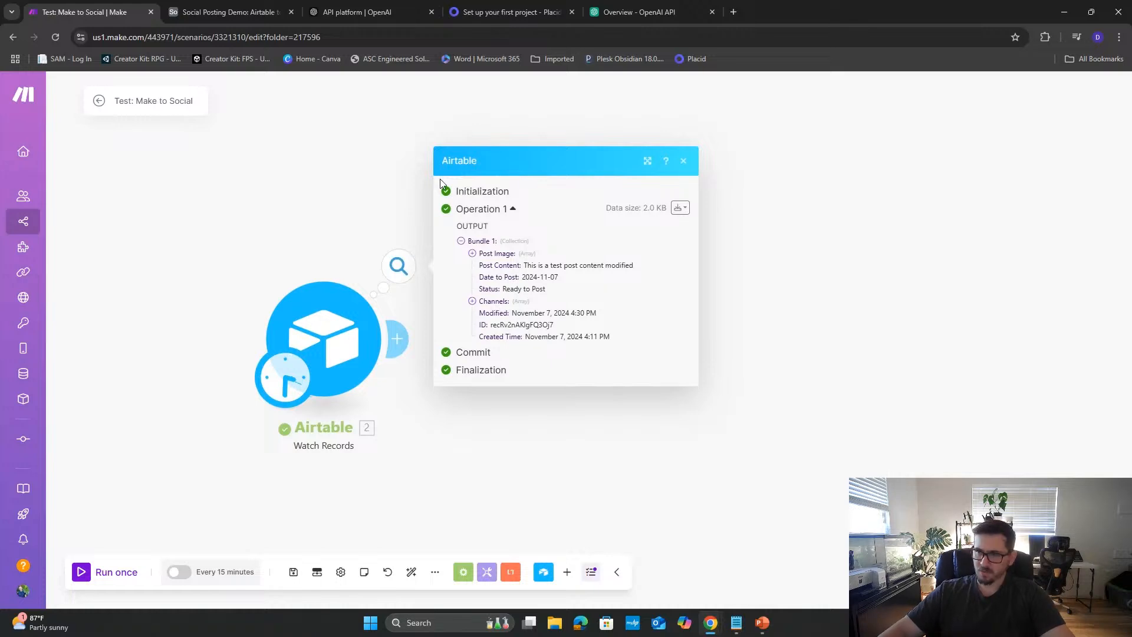
pyautogui.click(461, 241)
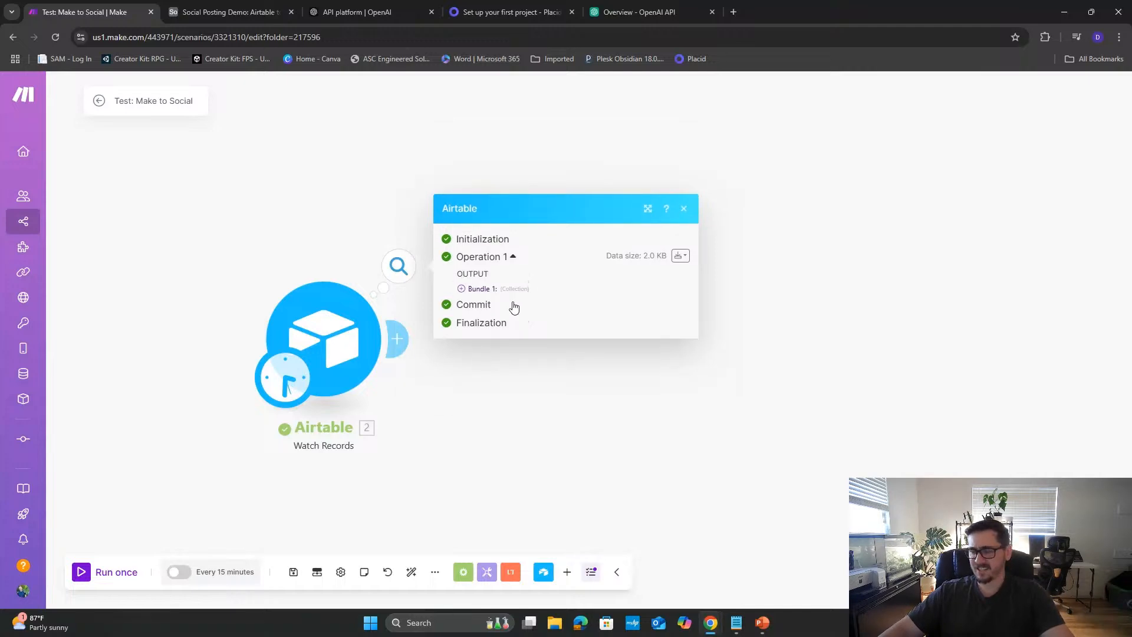
pyautogui.click(461, 289)
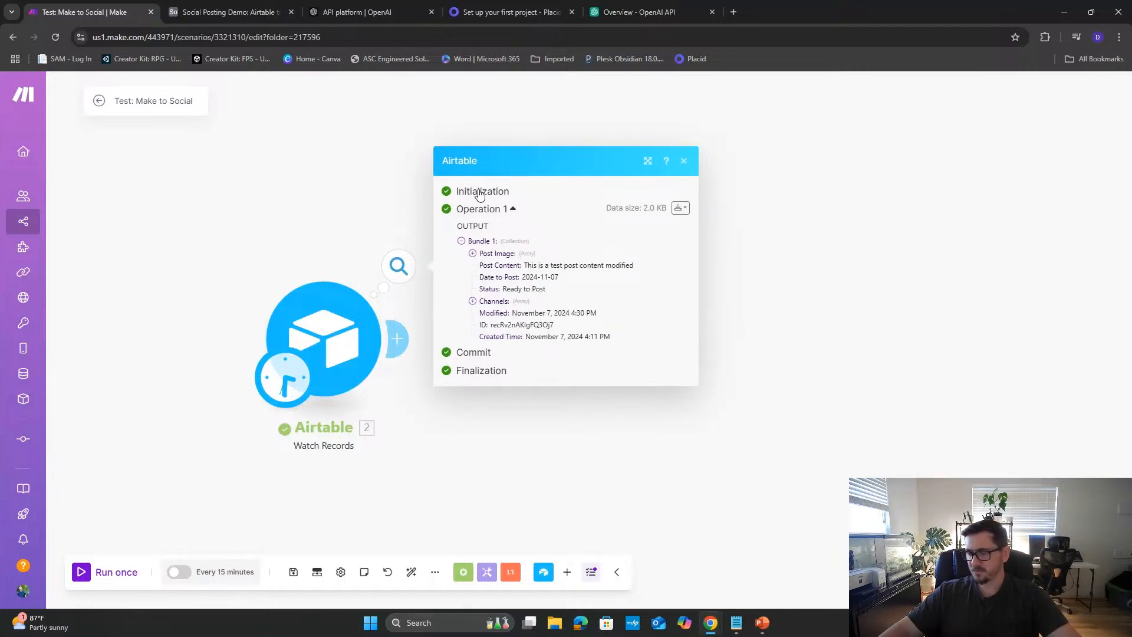
pyautogui.click(473, 254)
pyautogui.click(484, 260)
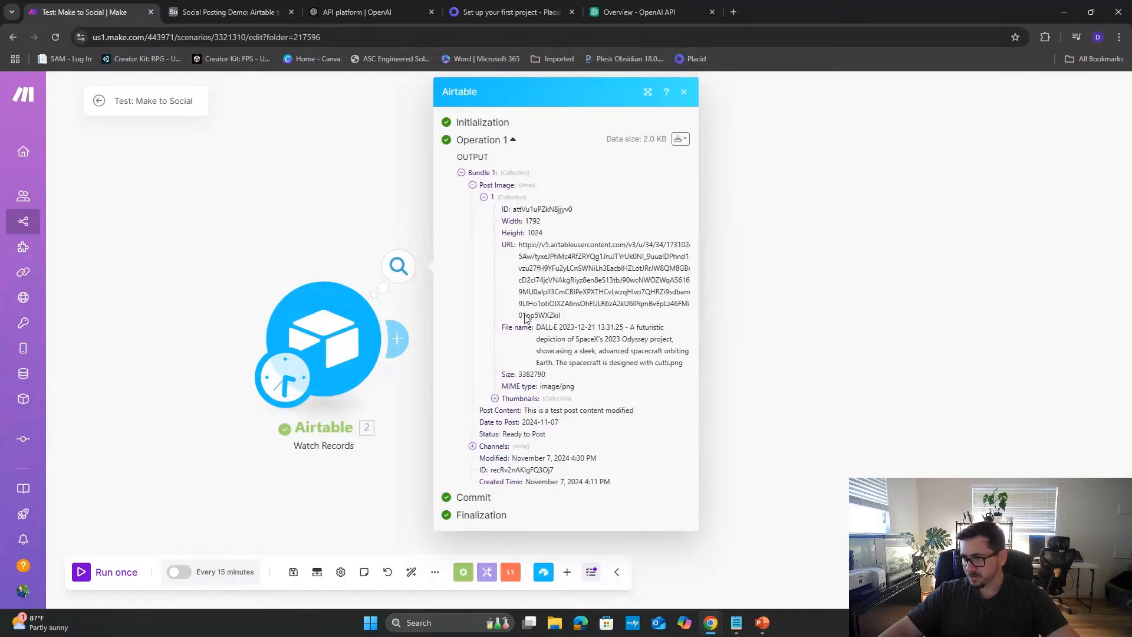
pyautogui.click(484, 198)
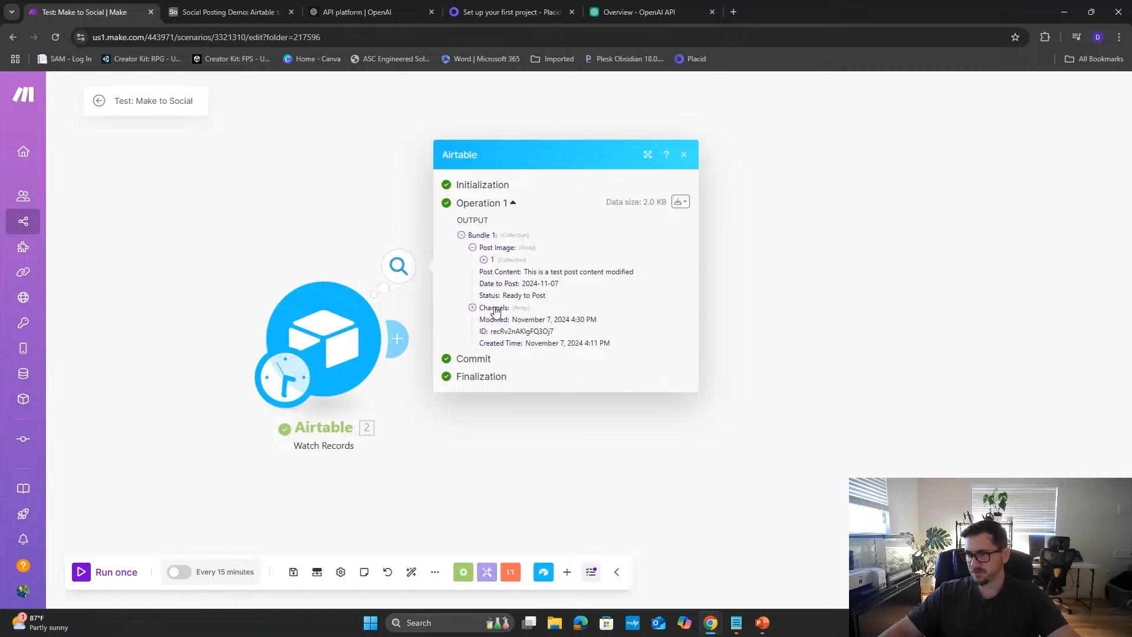
pyautogui.click(799, 359)
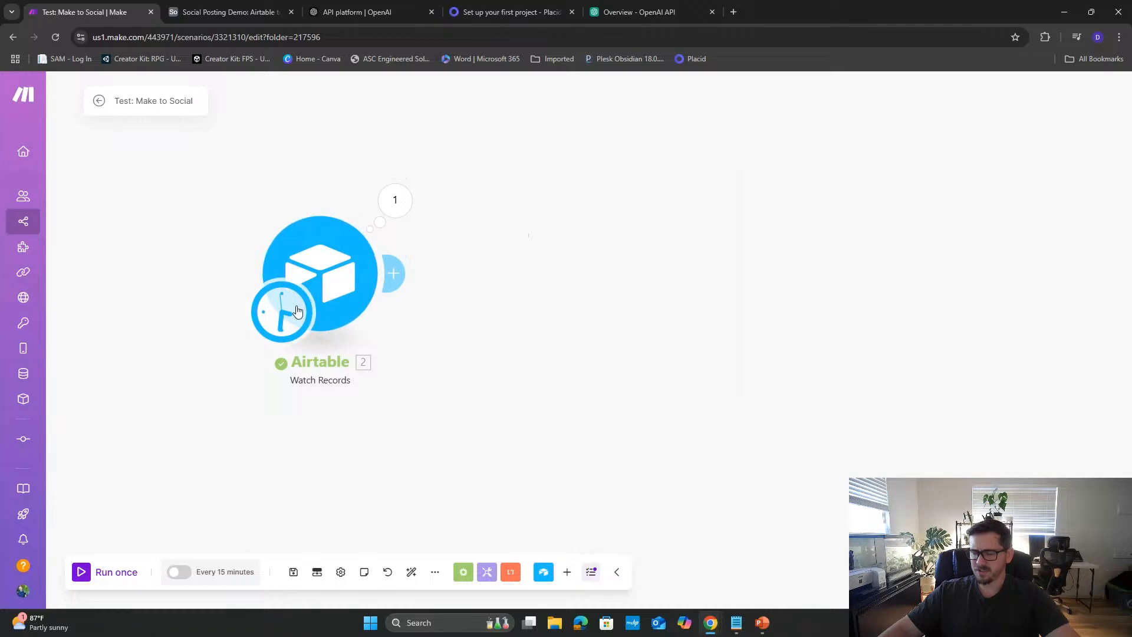
# - Add a Flow Control Router after the Watch Records module
pyautogui.click(400, 276)
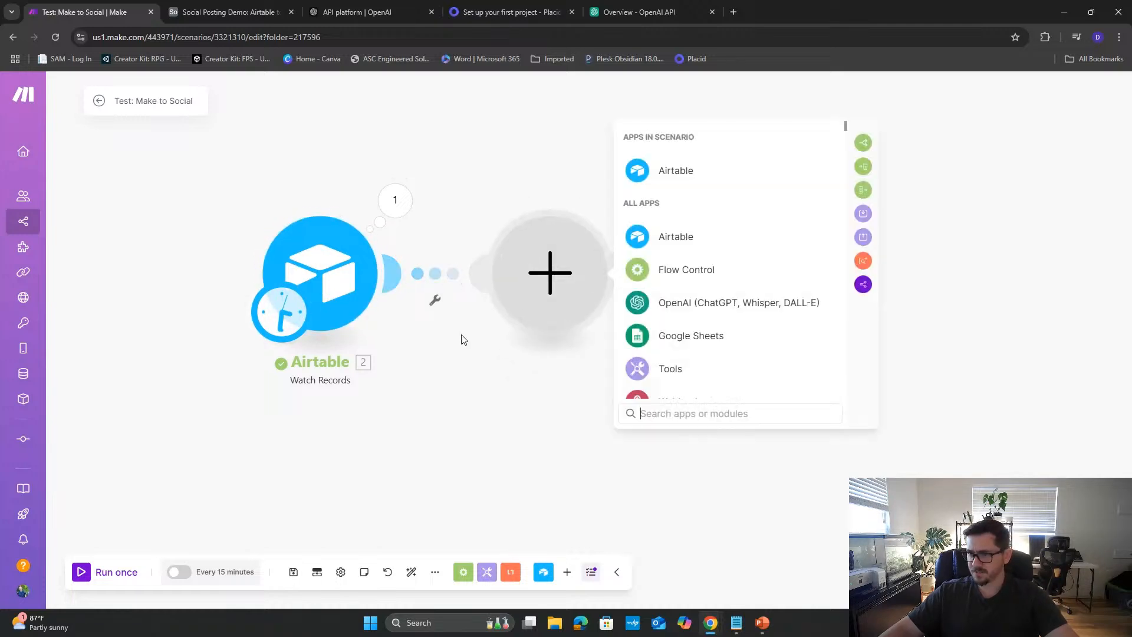
pyautogui.moveTo(467, 359); pyautogui.dragTo(353, 384)
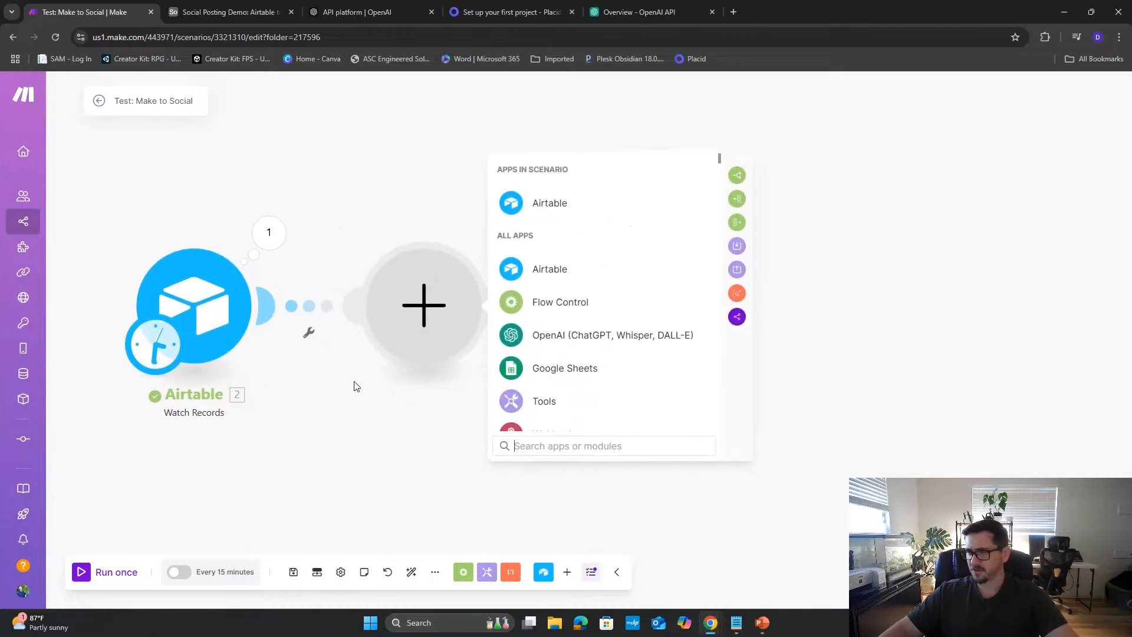
pyautogui.click(276, 312)
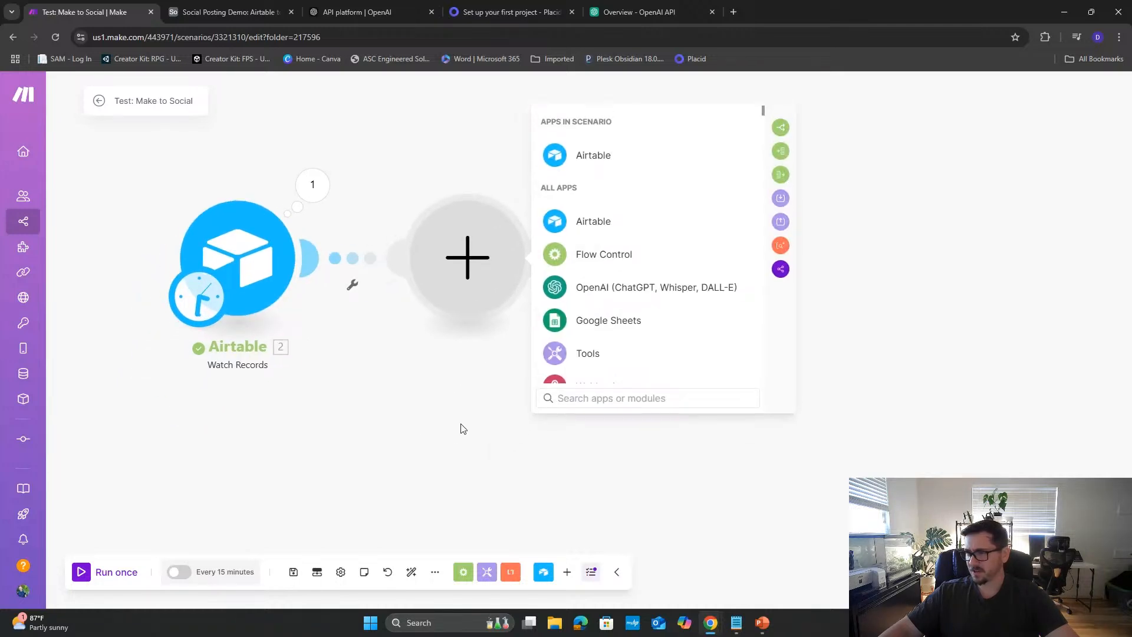
pyautogui.click(576, 259)
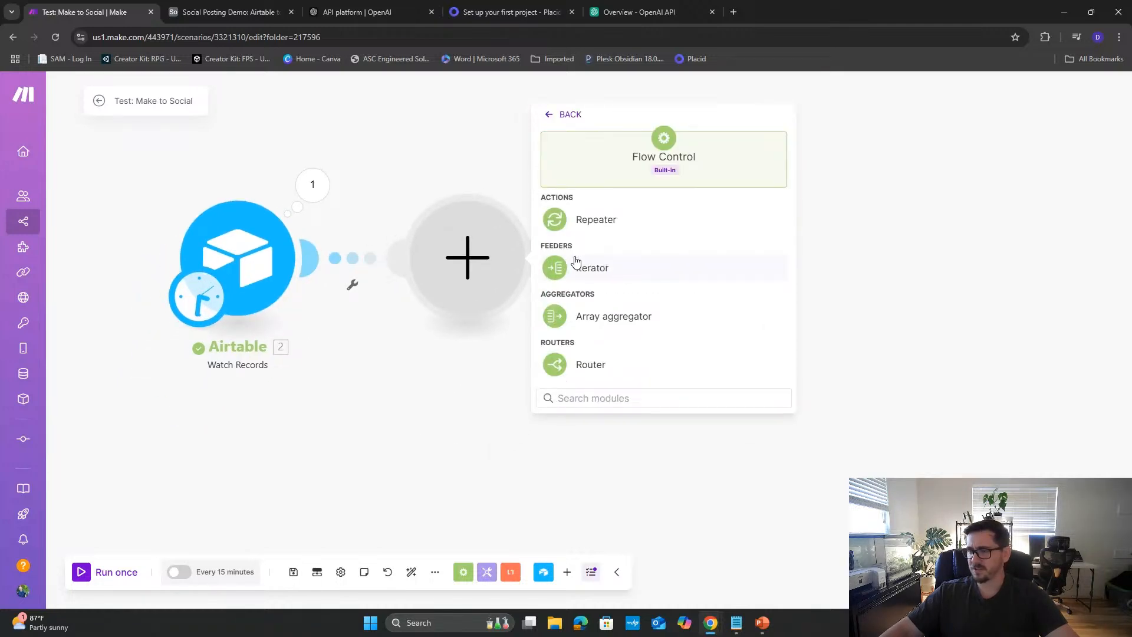
pyautogui.click(605, 366)
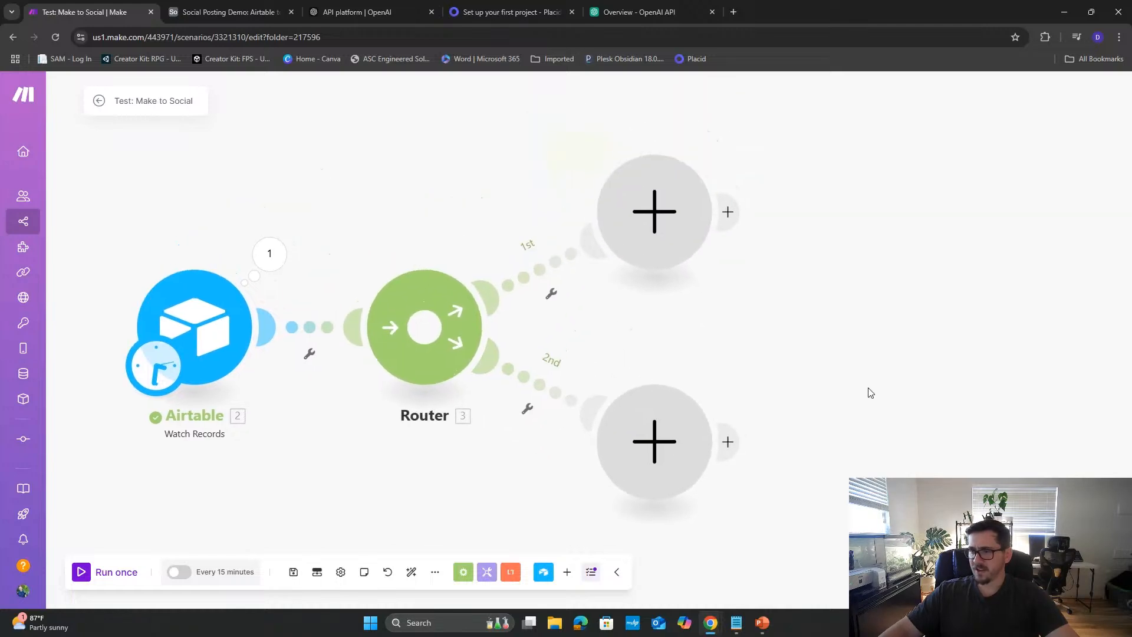
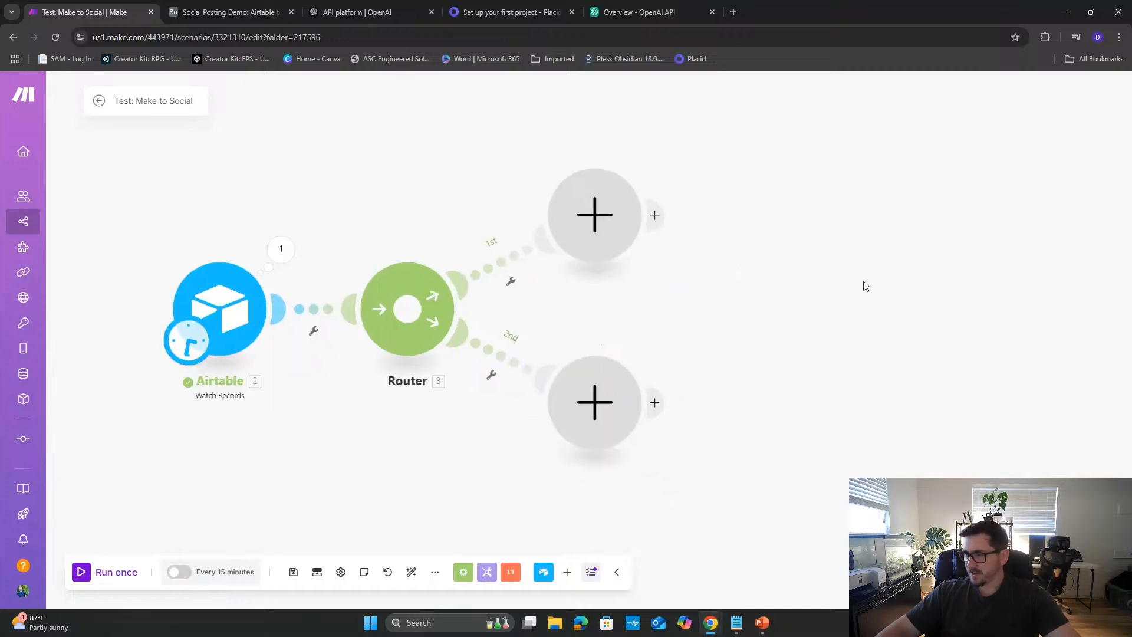
# - Find Facebook Pages and add its Create a Post module on the Router's 1st route
pyautogui.click(683, 180)
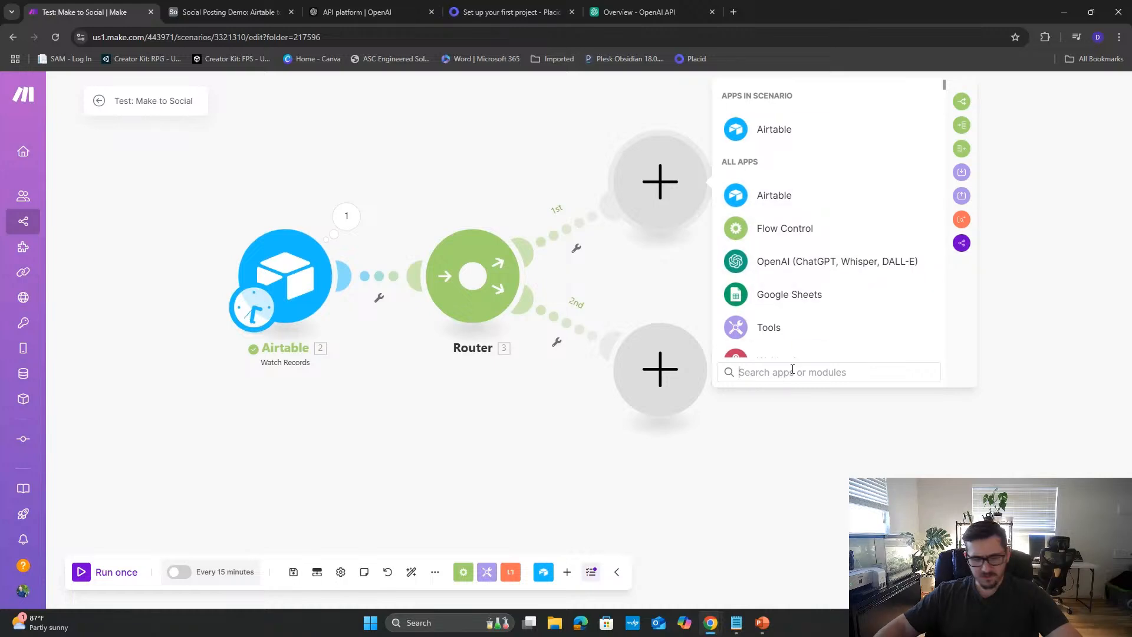
pyautogui.write('face')
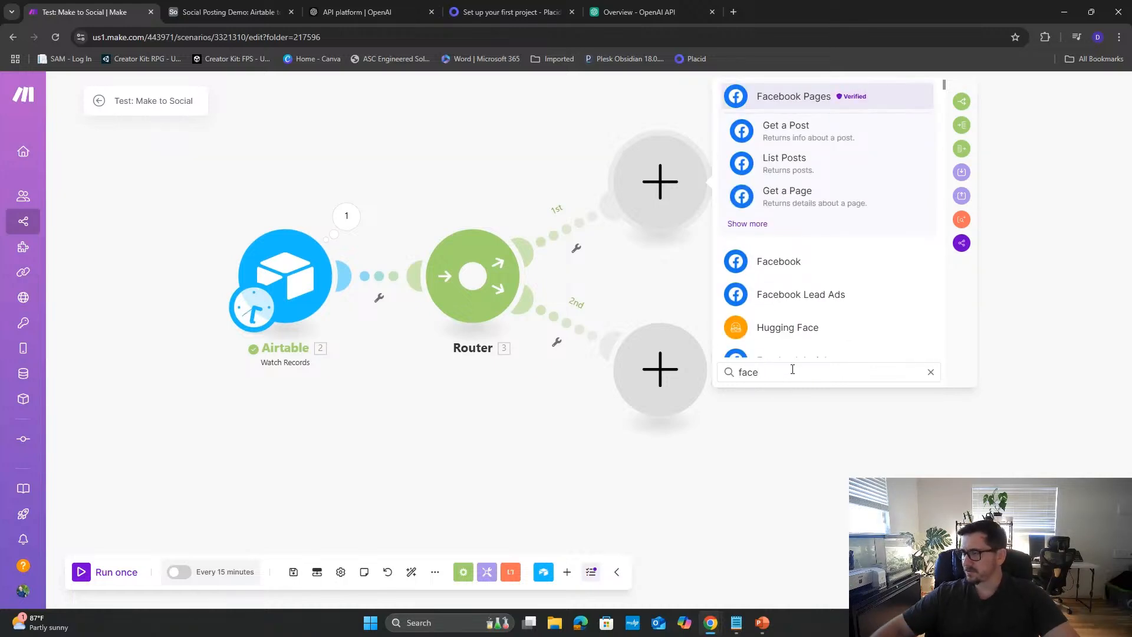
pyautogui.click(796, 99)
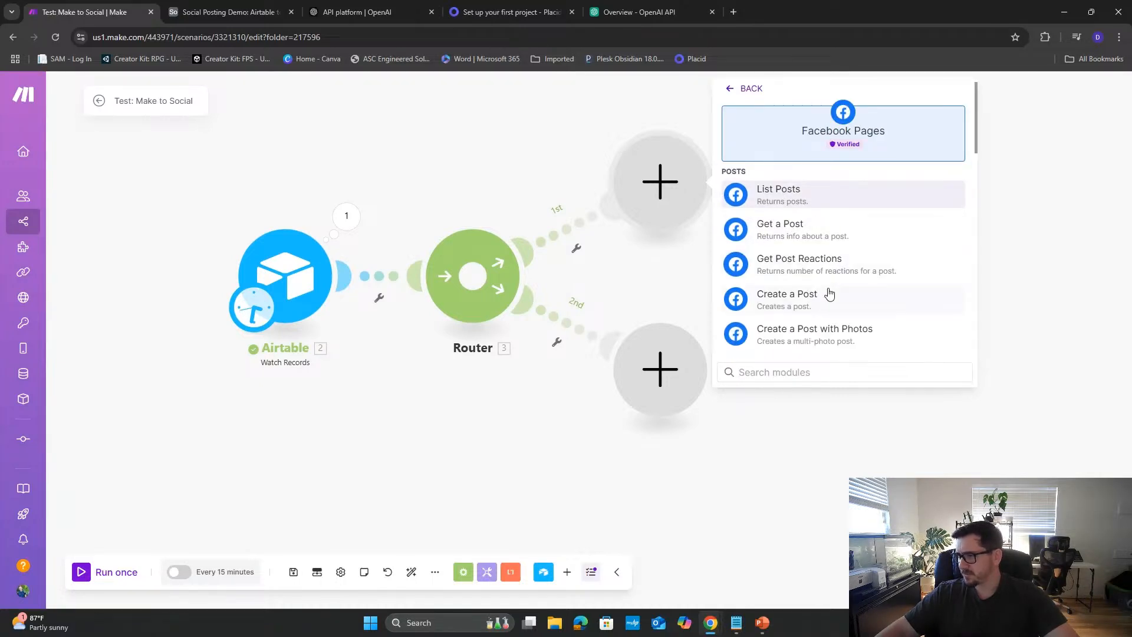
pyautogui.click(816, 310)
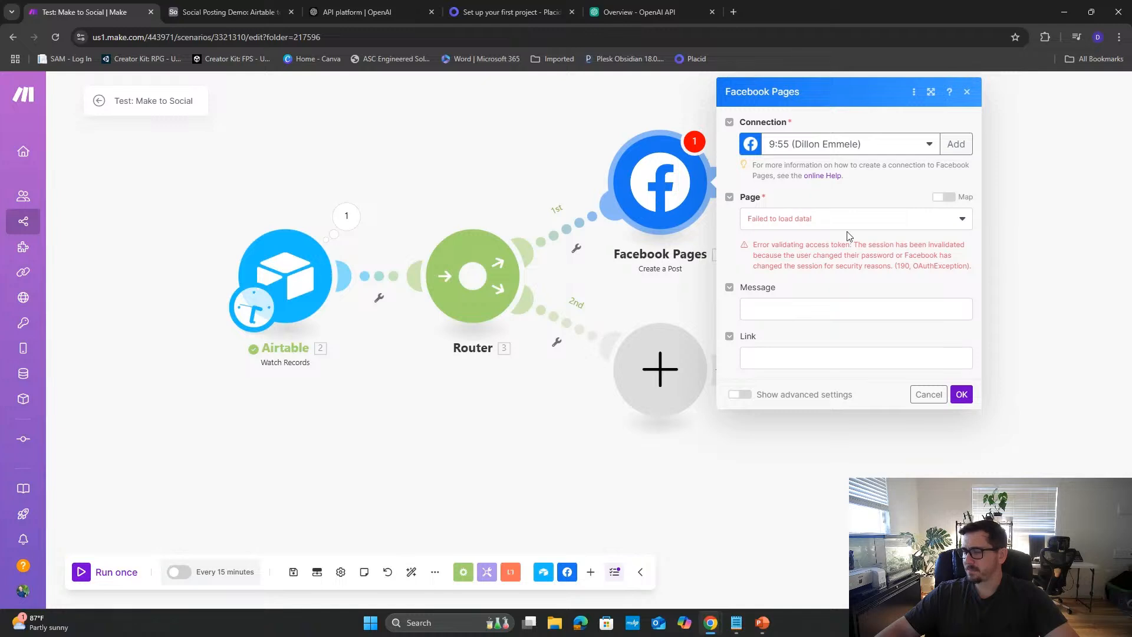
# - Create a new Facebook connection named "Demo connection" for the Create a Post module
pyautogui.click(858, 223)
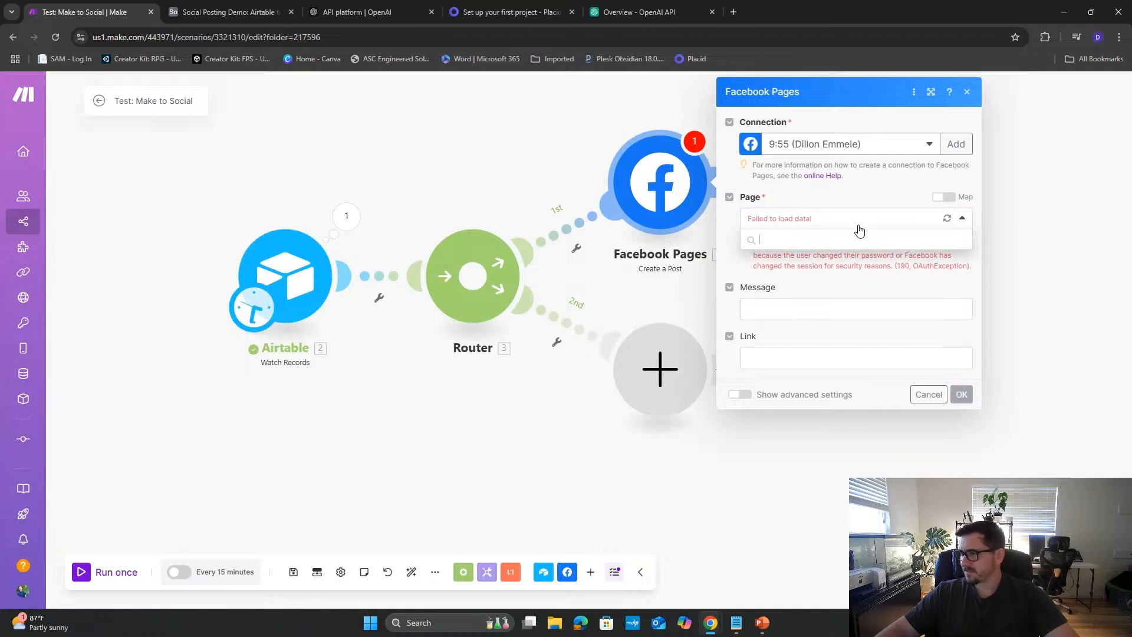
pyautogui.click(953, 144)
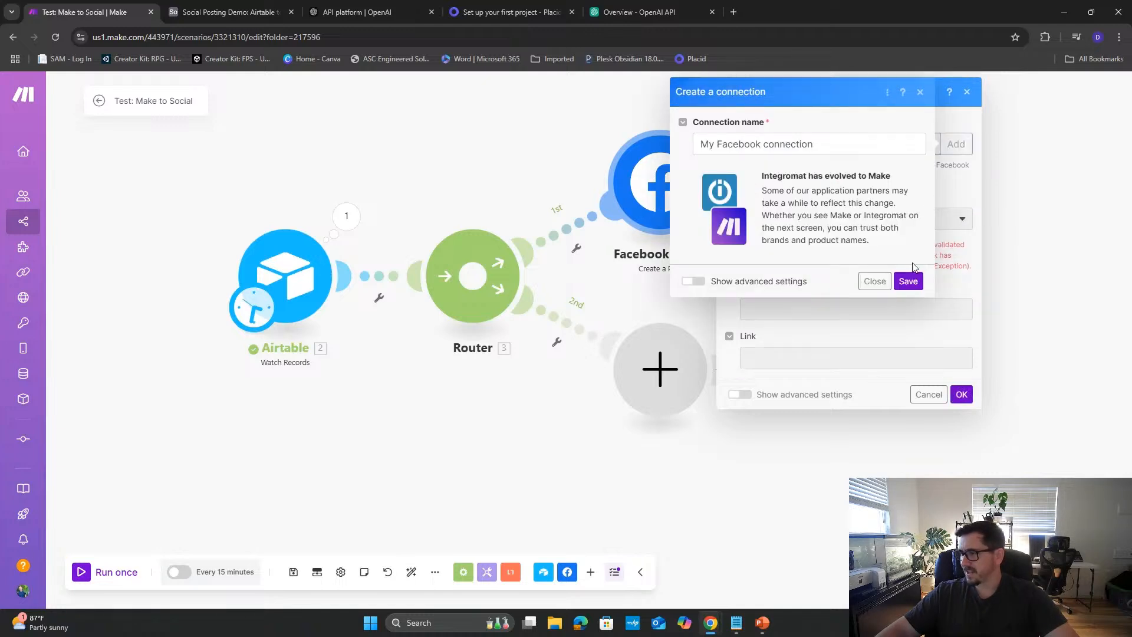
pyautogui.click(841, 147)
pyautogui.tripleClick(841, 146)
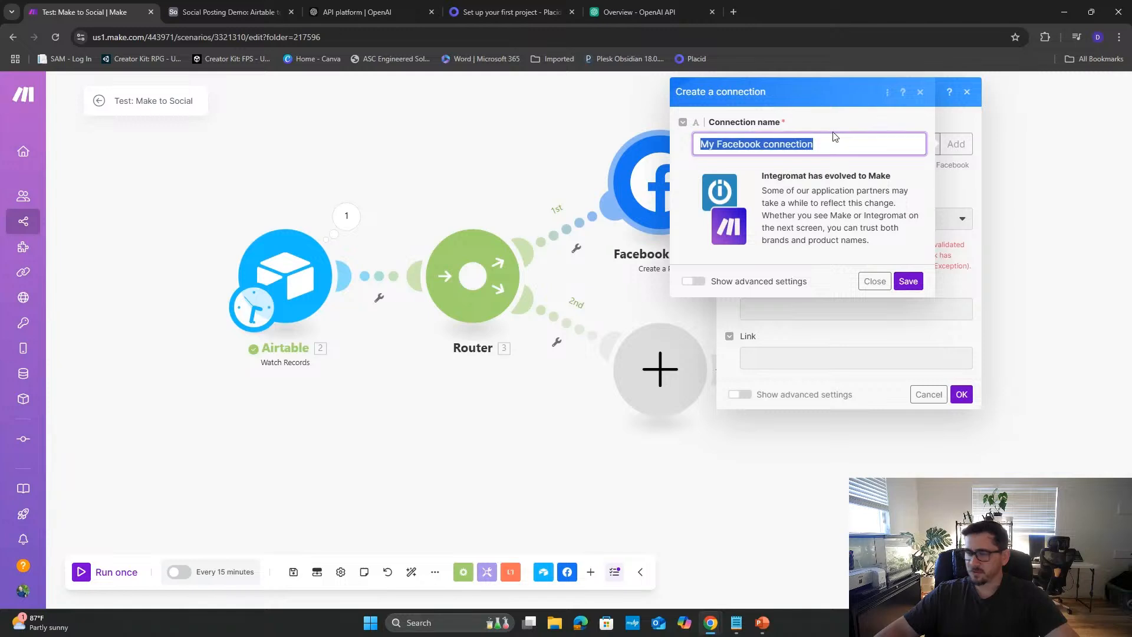
pyautogui.write('Demo connection')
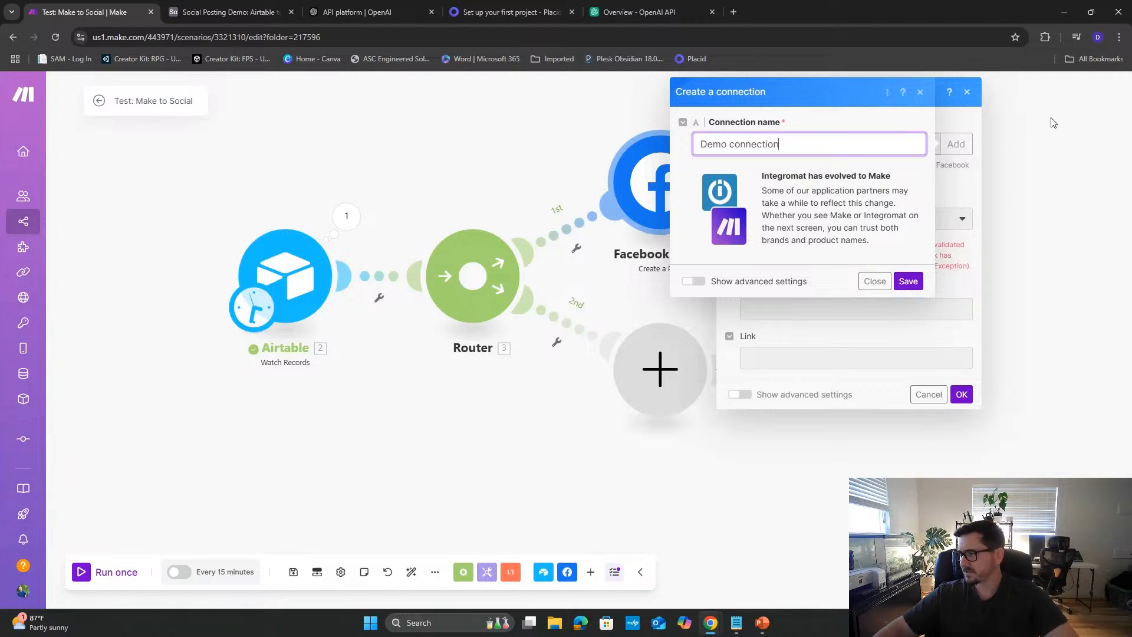
pyautogui.click(907, 281)
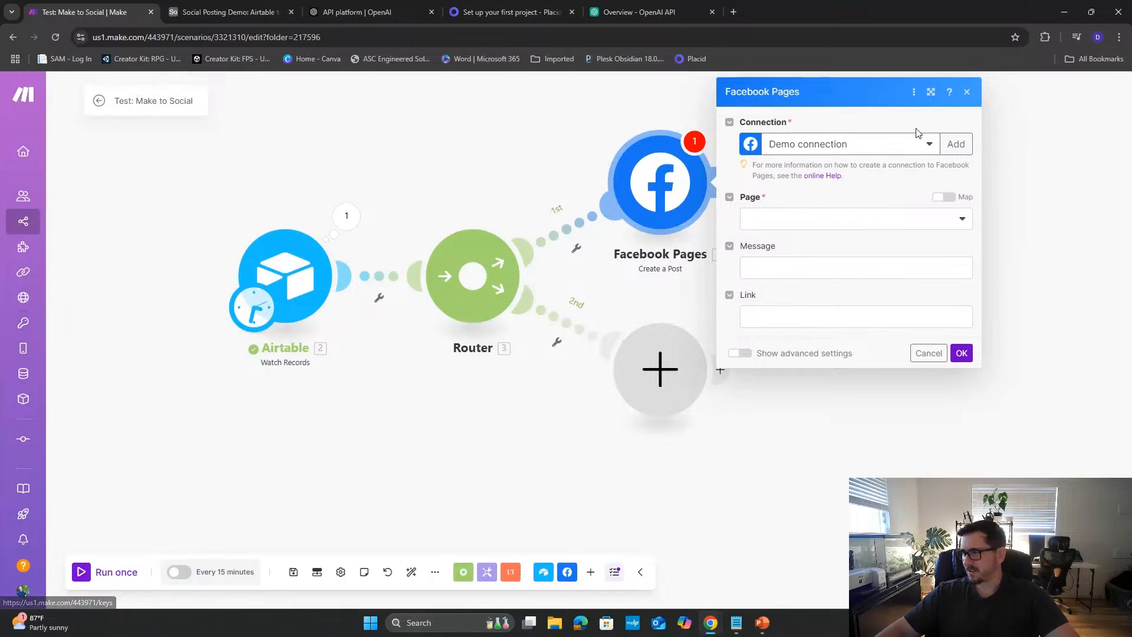
pyautogui.click(889, 227)
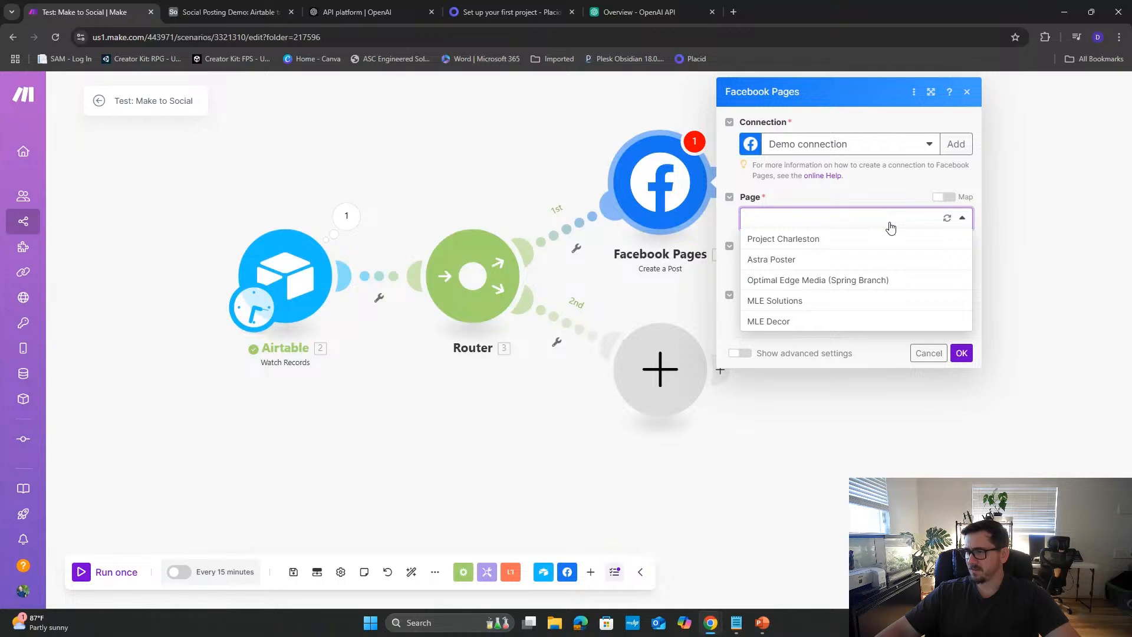
pyautogui.click(831, 262)
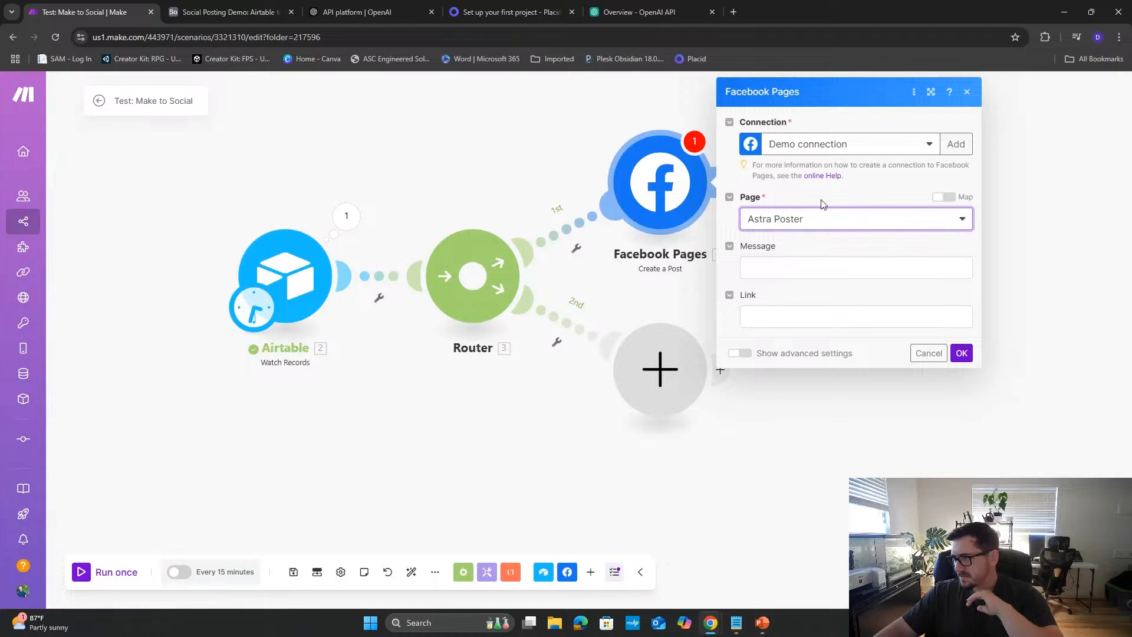
pyautogui.click(967, 91)
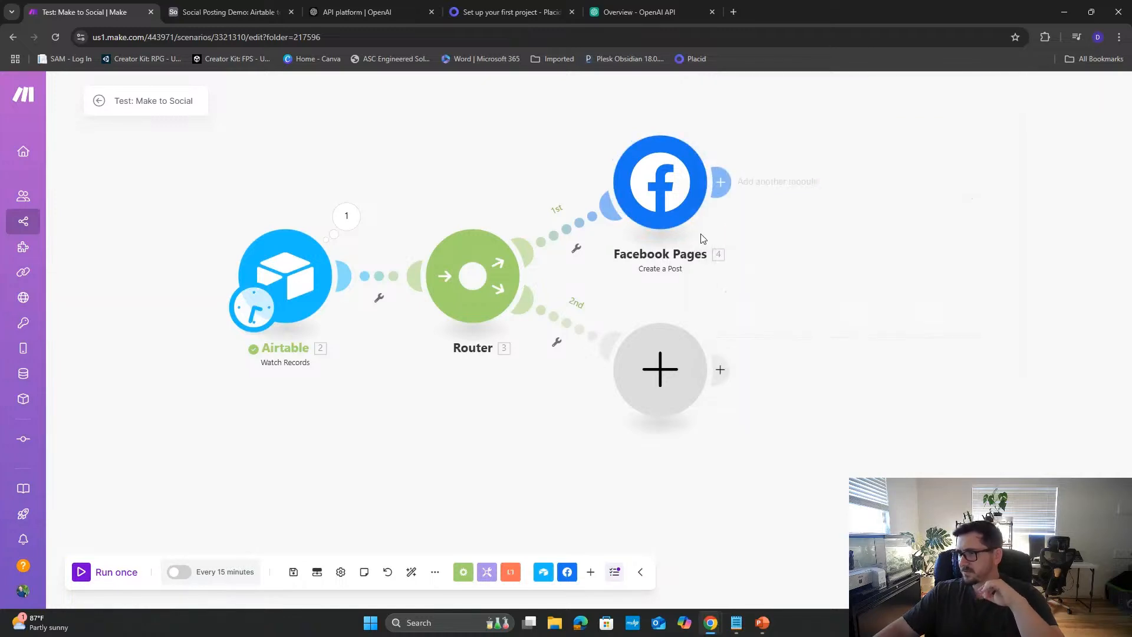
# - Replace the Create a Post module on the Router's 1st route with the Facebook Pages Create a Post with Photos module
pyautogui.rightClick(651, 196)
pyautogui.click(686, 341)
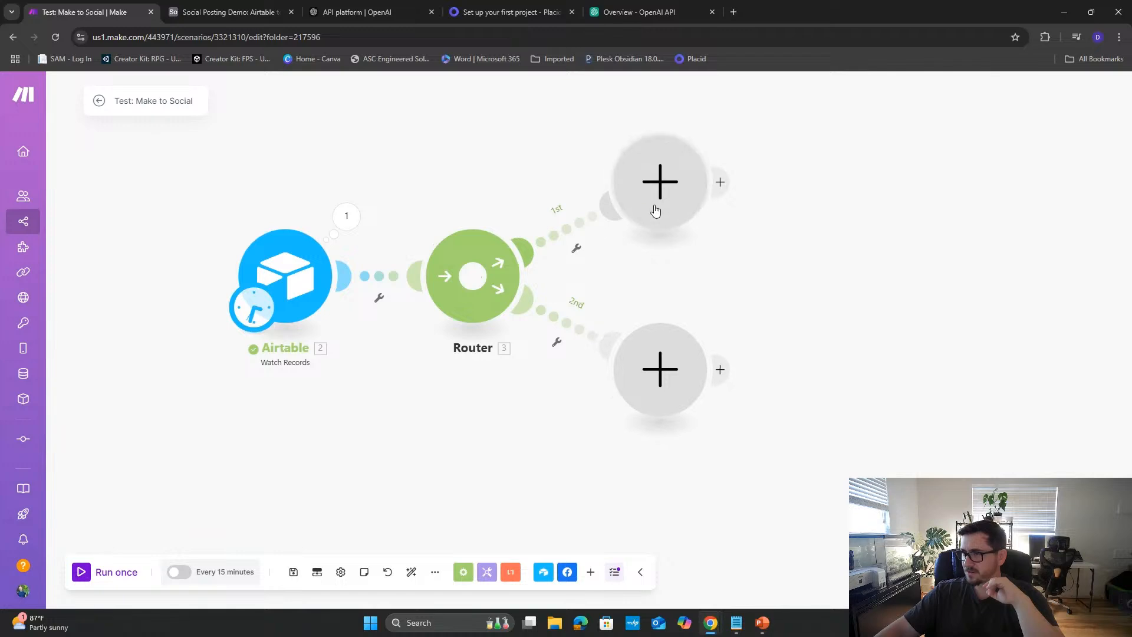
pyautogui.click(651, 210)
pyautogui.click(795, 171)
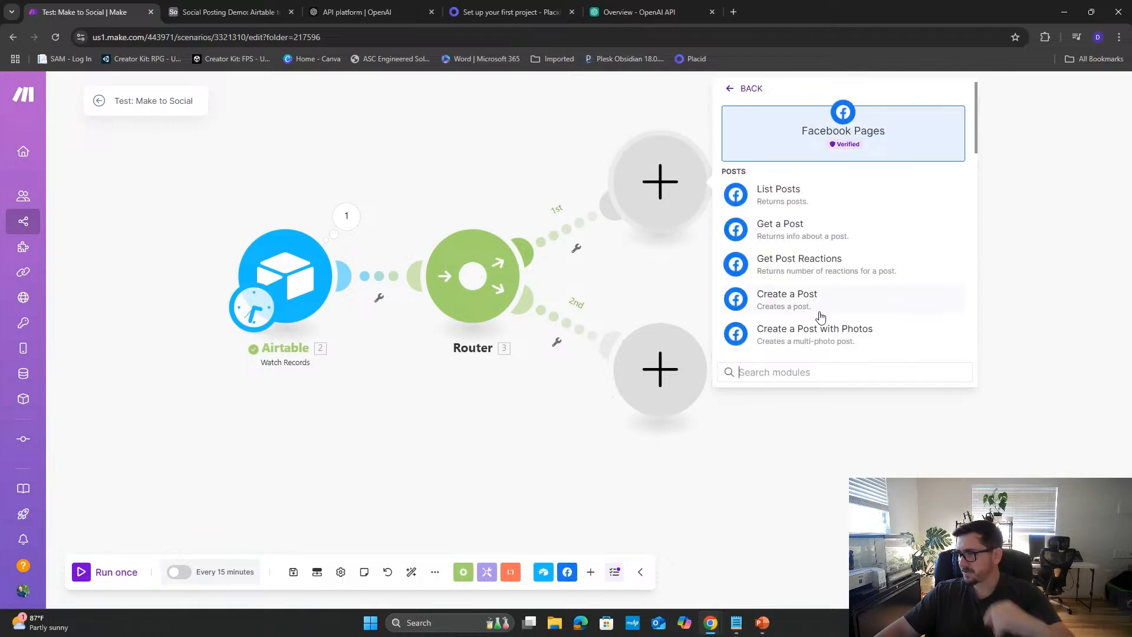
pyautogui.scroll(-3, 805, 306)
pyautogui.click(806, 218)
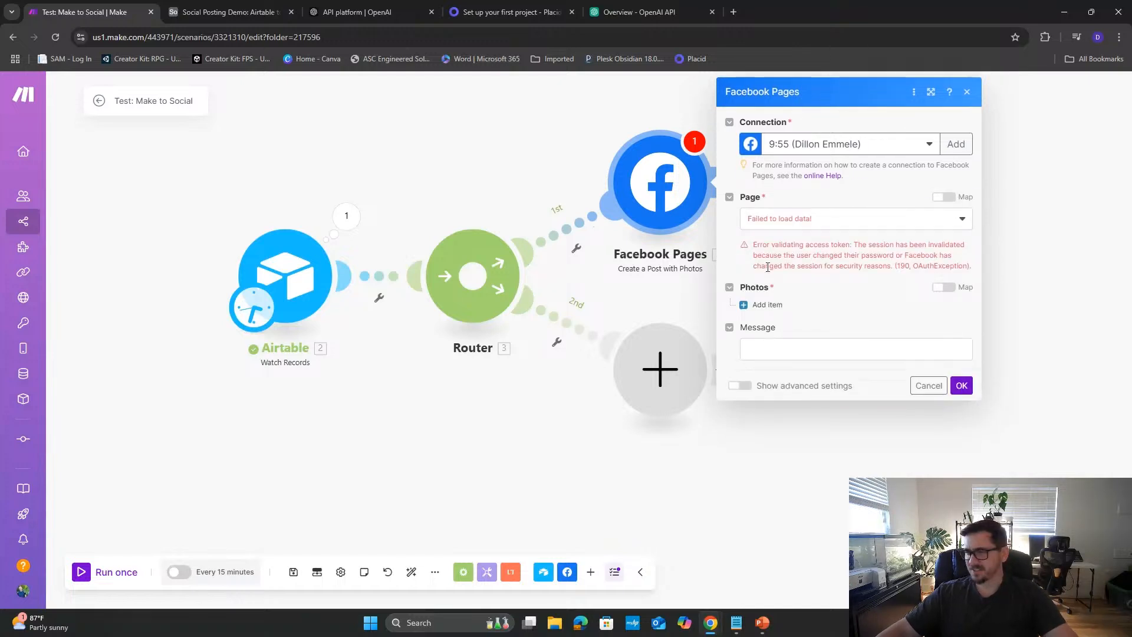
# - Set the photo post module's connection to Demo connection and its page to Astra Poster
pyautogui.click(787, 220)
pyautogui.click(914, 144)
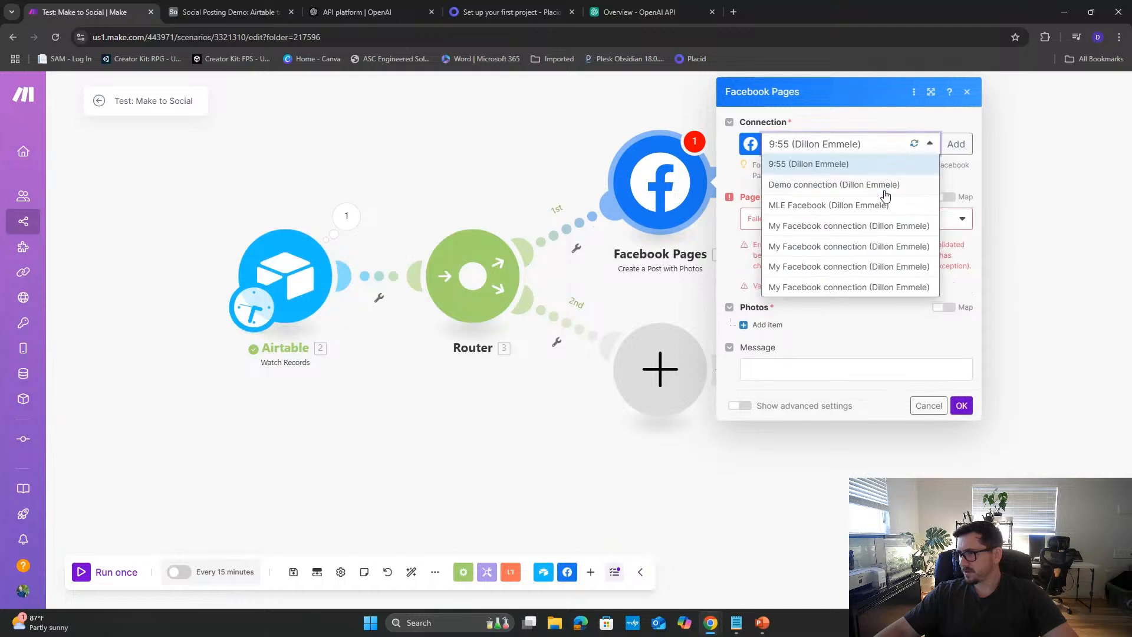
pyautogui.click(825, 190)
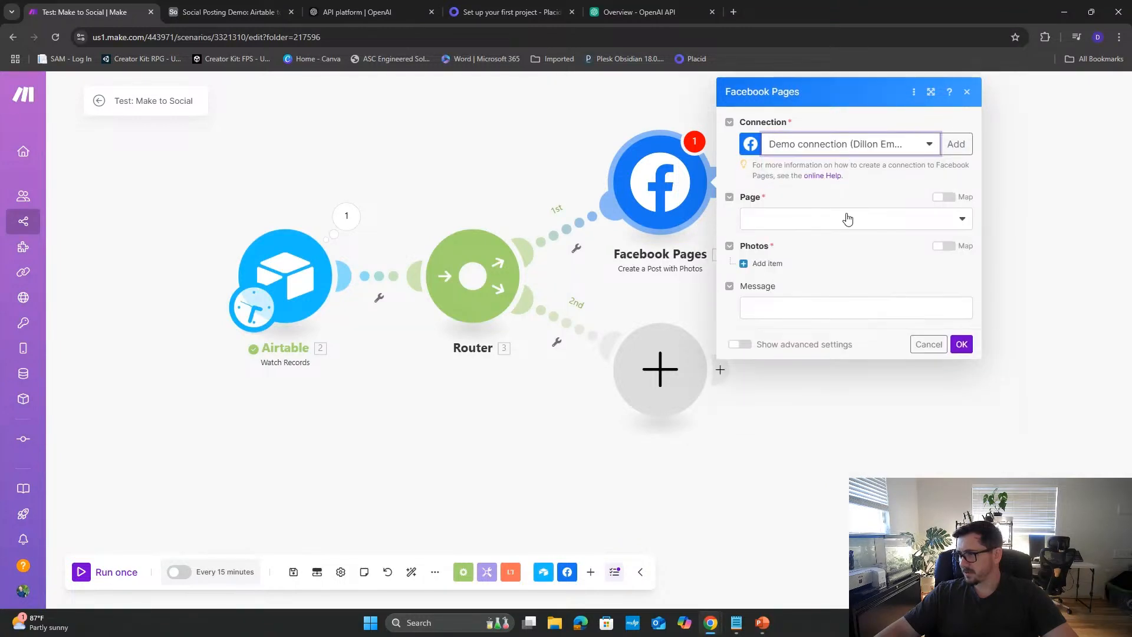
pyautogui.click(845, 218)
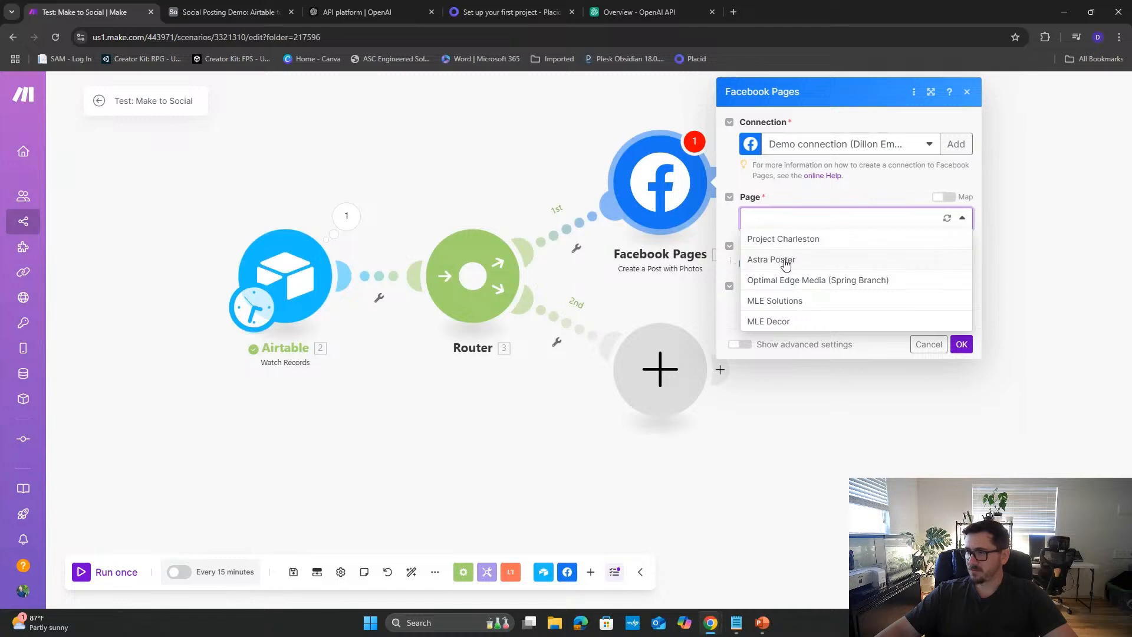
pyautogui.click(779, 259)
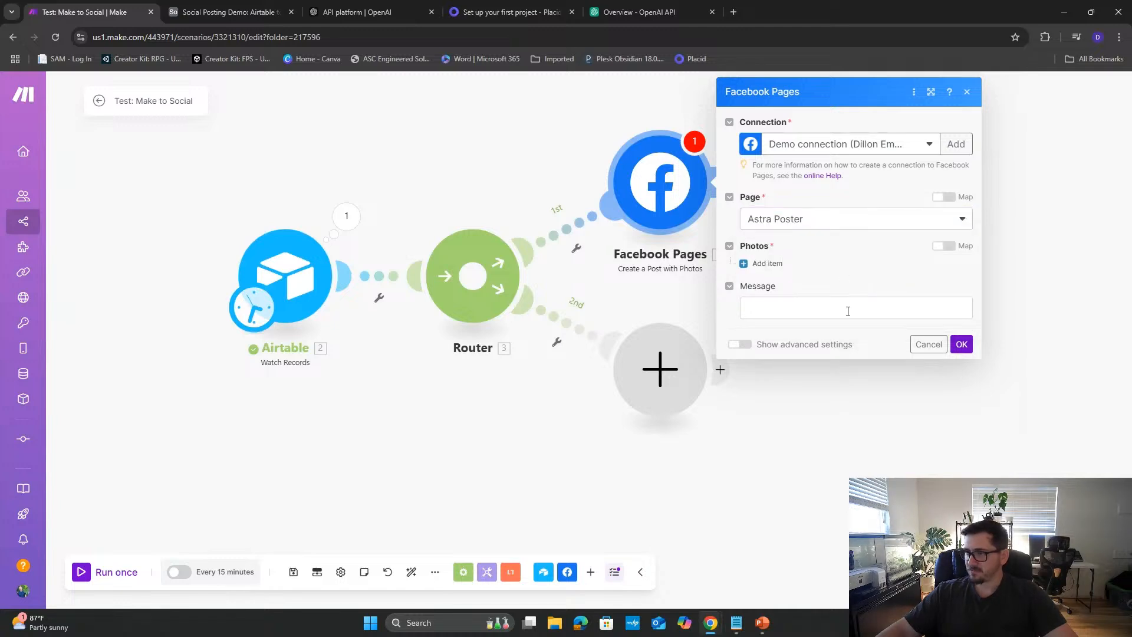
# - Add a photo item with its file mapped to Post Image's File name as the file name and Post Image's URL as the data, and save
pyautogui.click(764, 265)
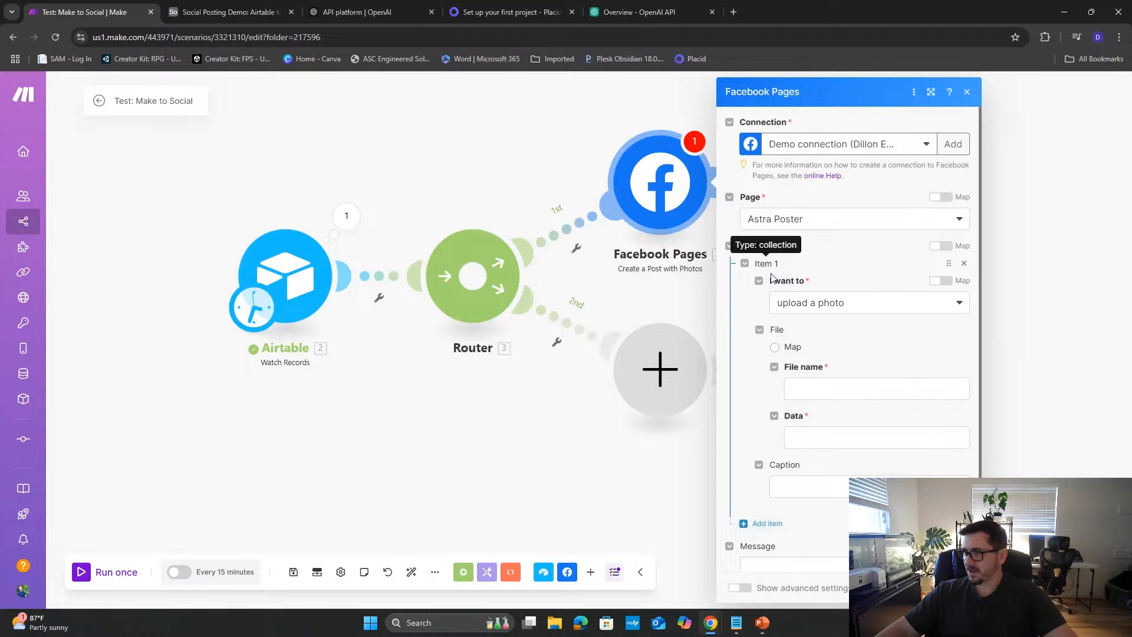
pyautogui.scroll(-1, 849, 403)
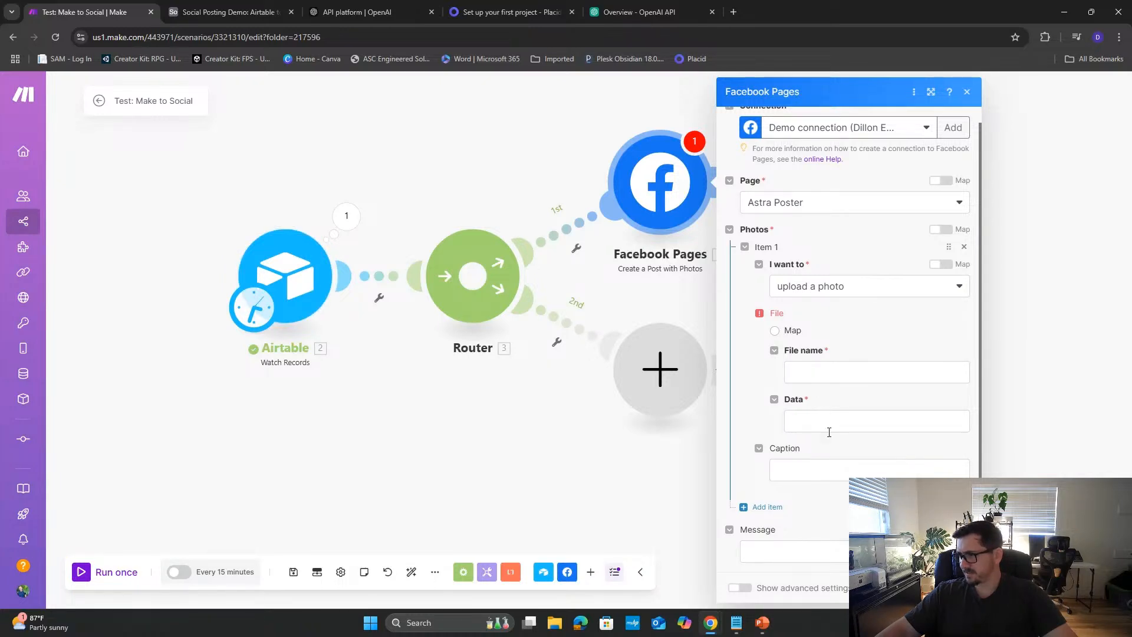
pyautogui.click(775, 331)
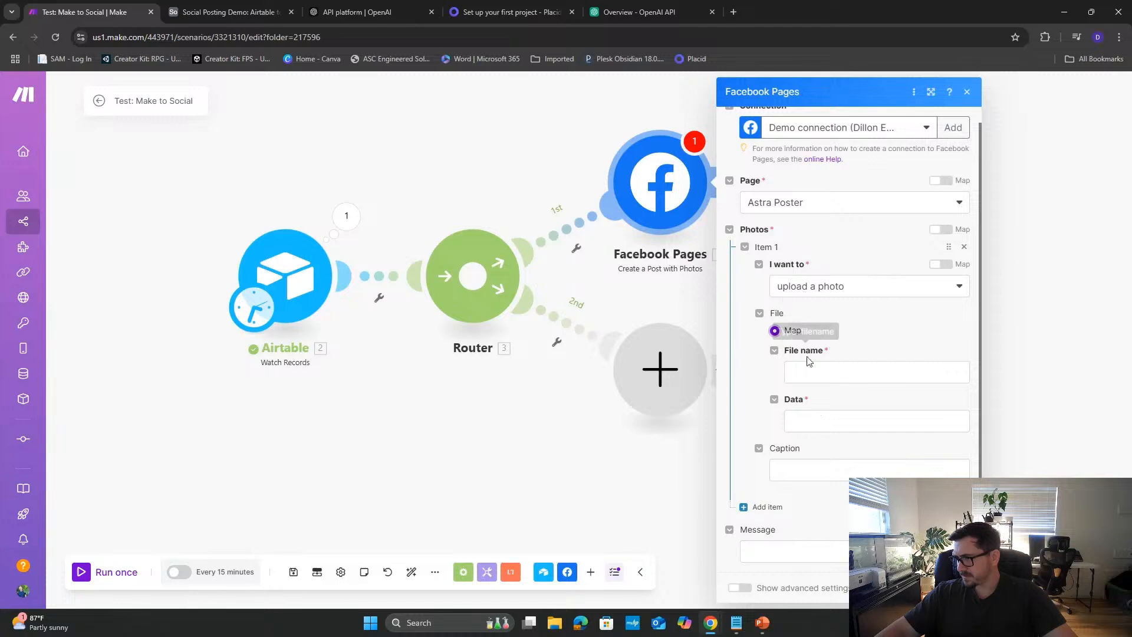
pyautogui.click(826, 370)
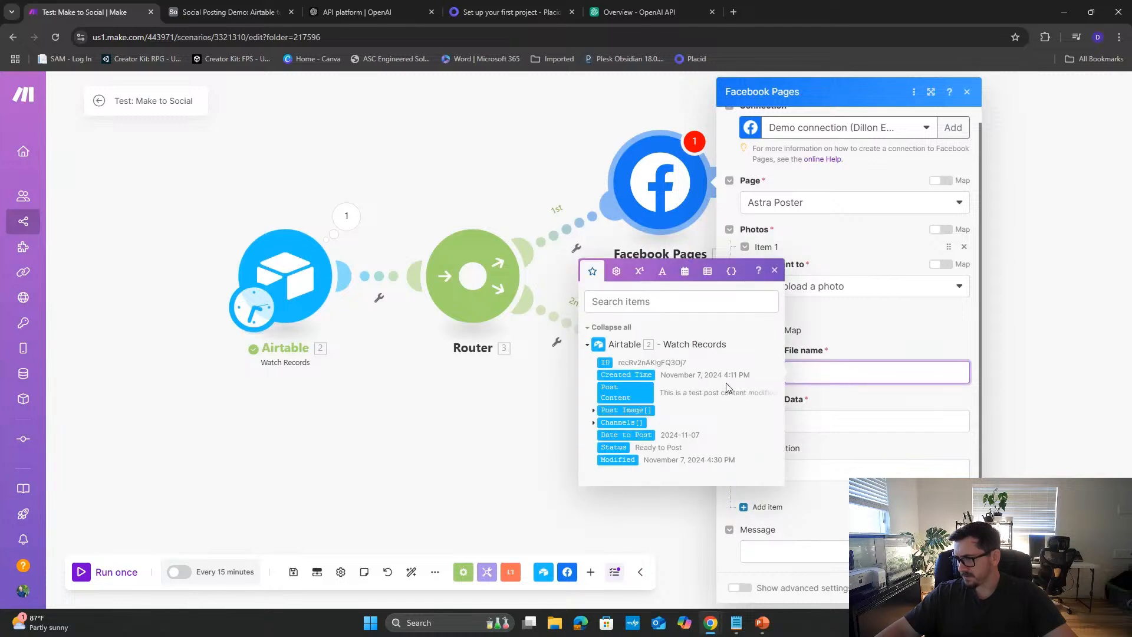
pyautogui.click(594, 411)
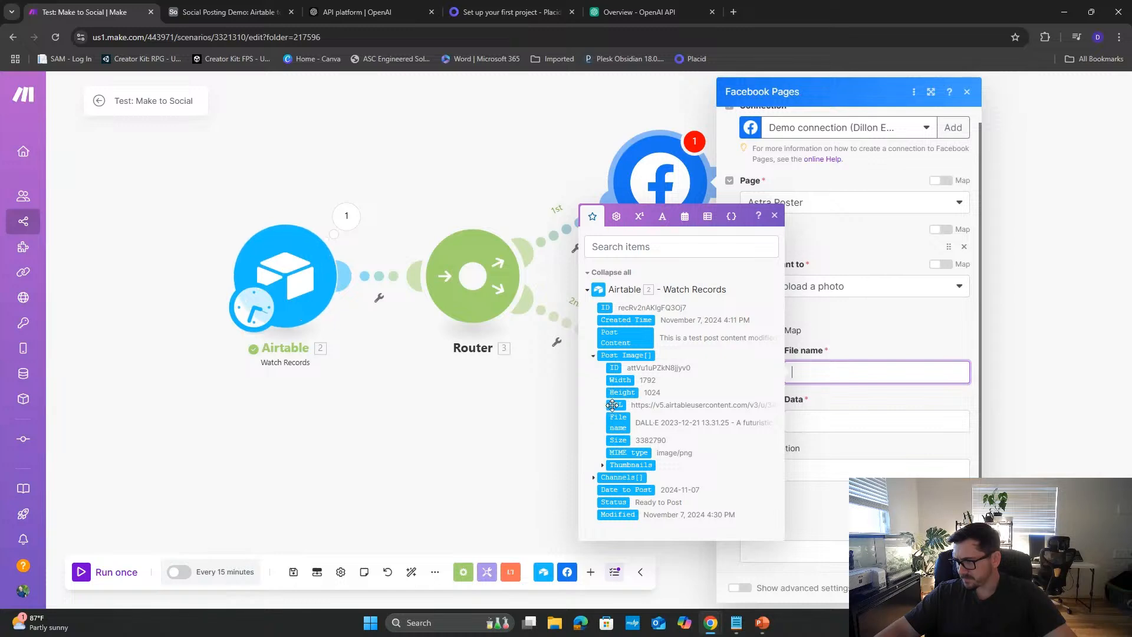
pyautogui.click(619, 422)
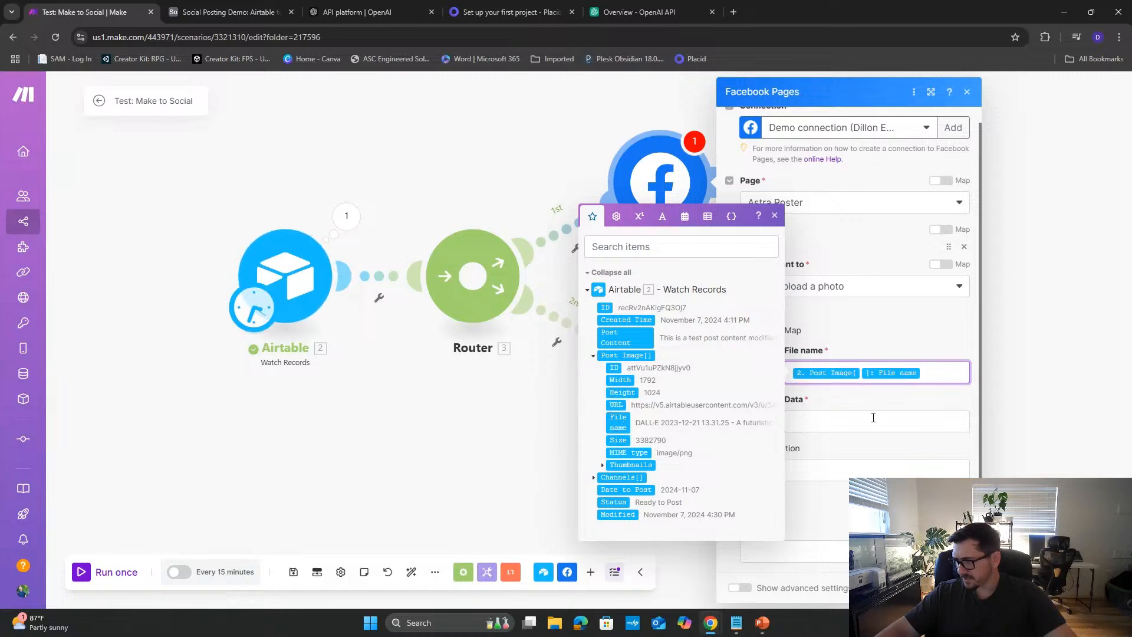
pyautogui.click(792, 429)
pyautogui.click(616, 453)
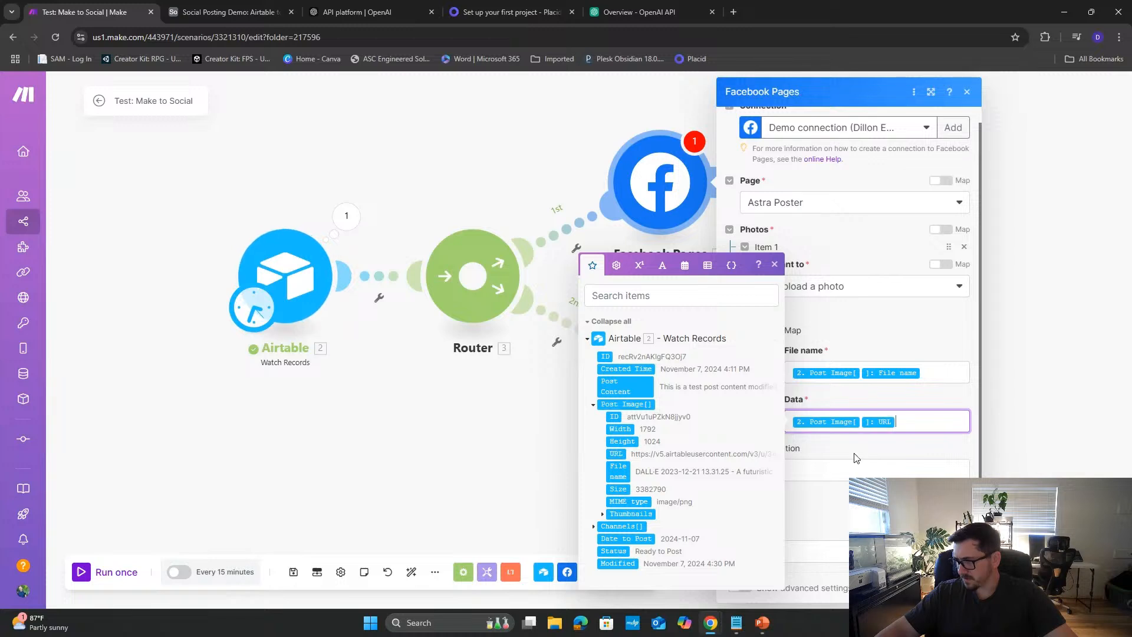
pyautogui.click(855, 457)
pyautogui.click(953, 588)
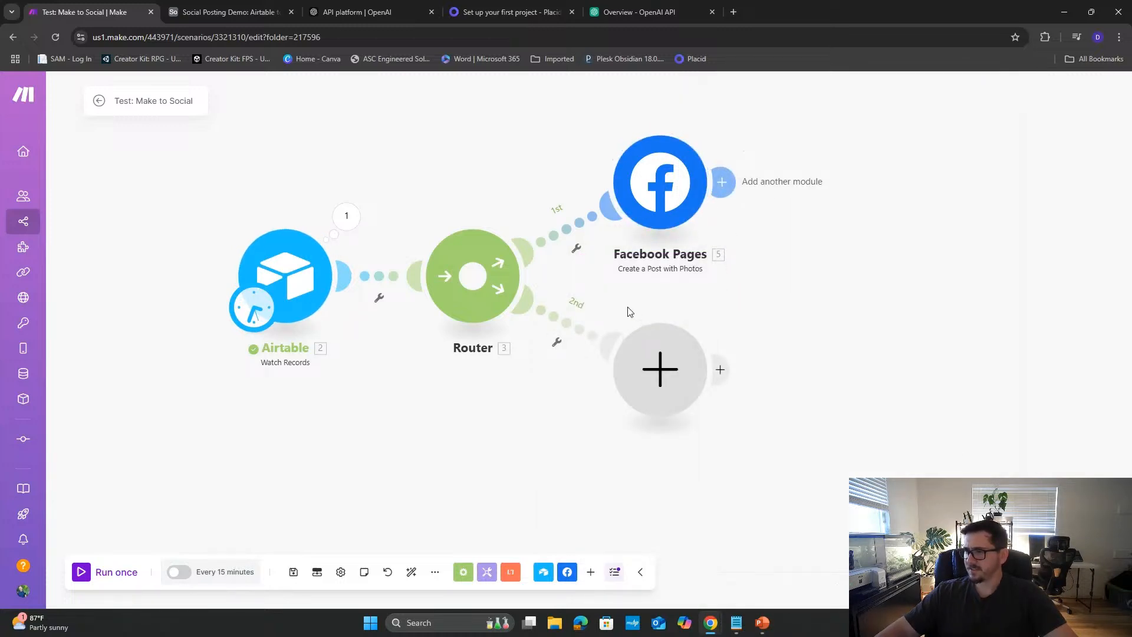
# - Reopen the Facebook Pages module, map its Message to the Airtable Post Content, and save
pyautogui.click(619, 176)
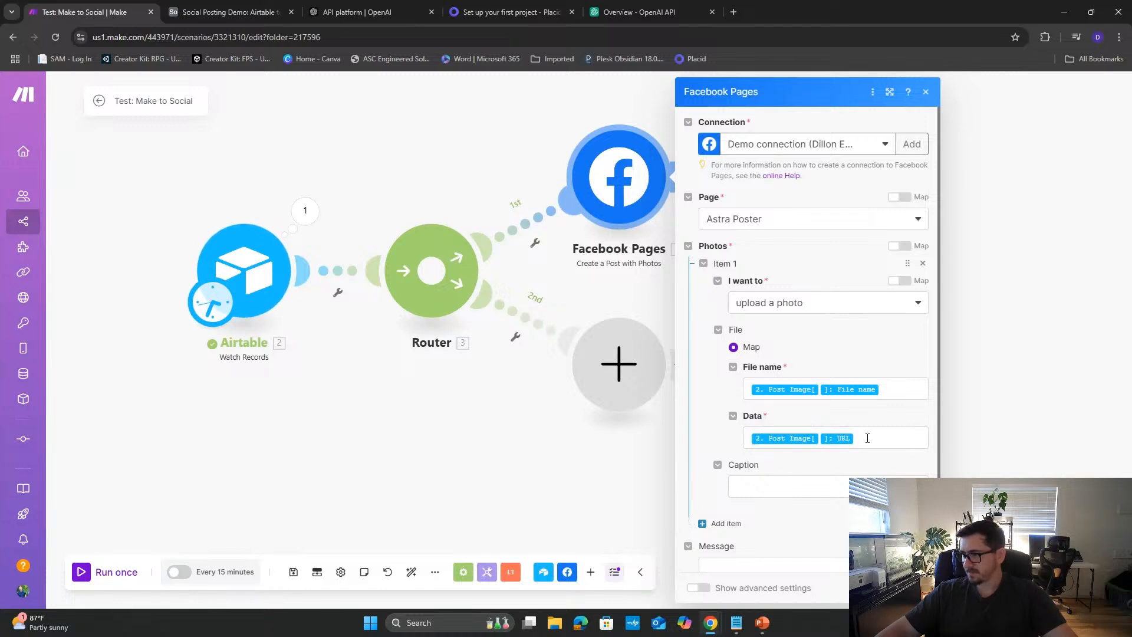
pyautogui.scroll(-1, 857, 439)
pyautogui.click(772, 553)
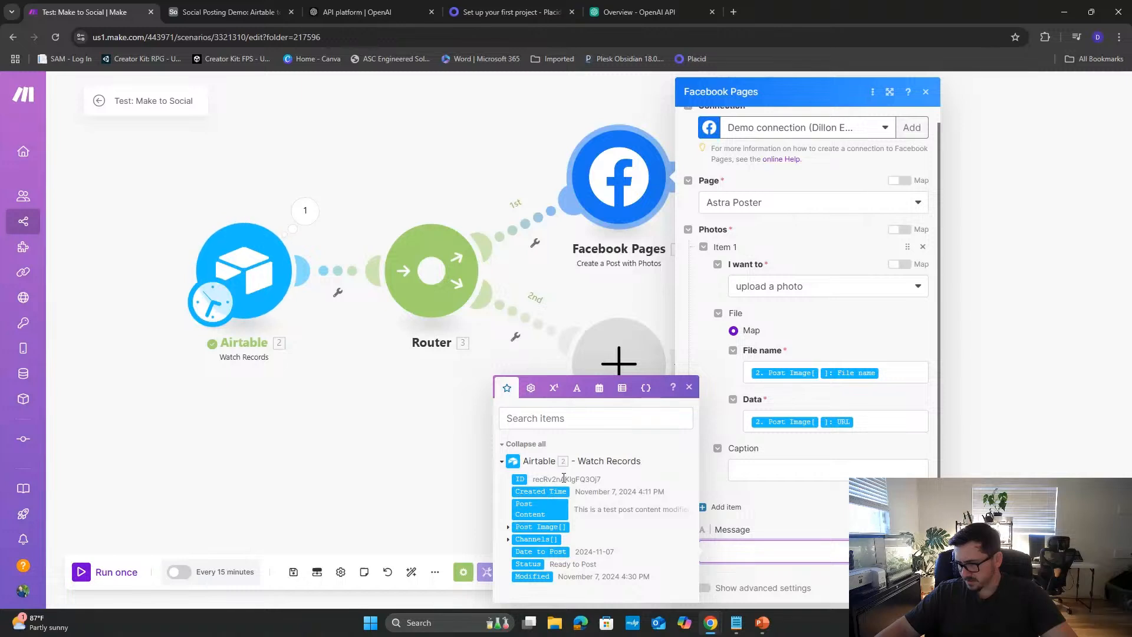
pyautogui.click(548, 509)
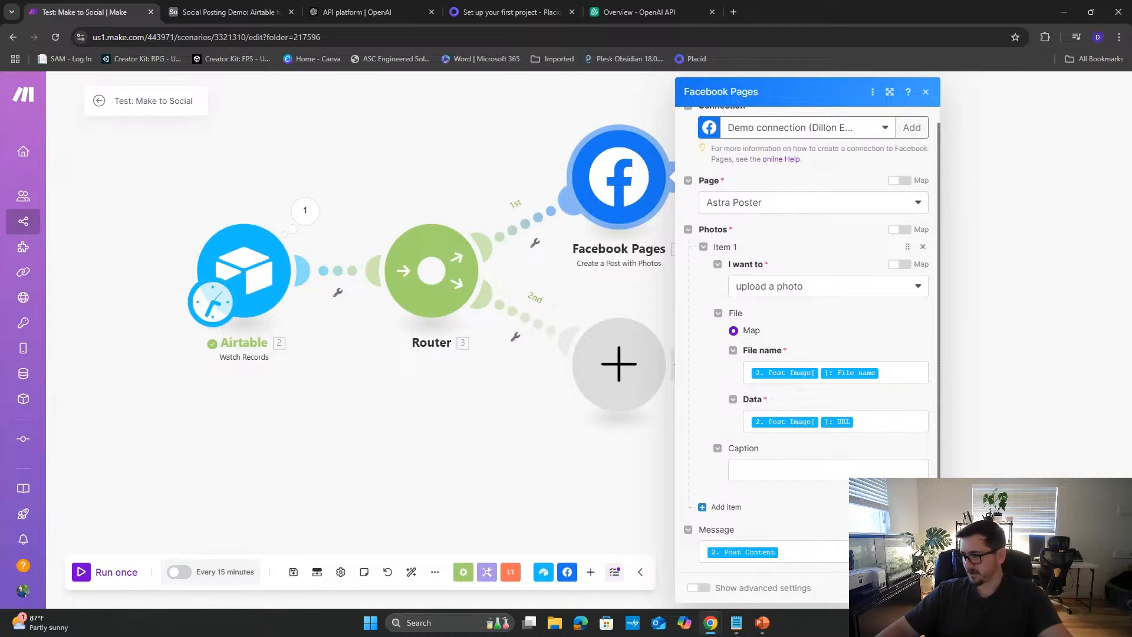
pyautogui.click(912, 588)
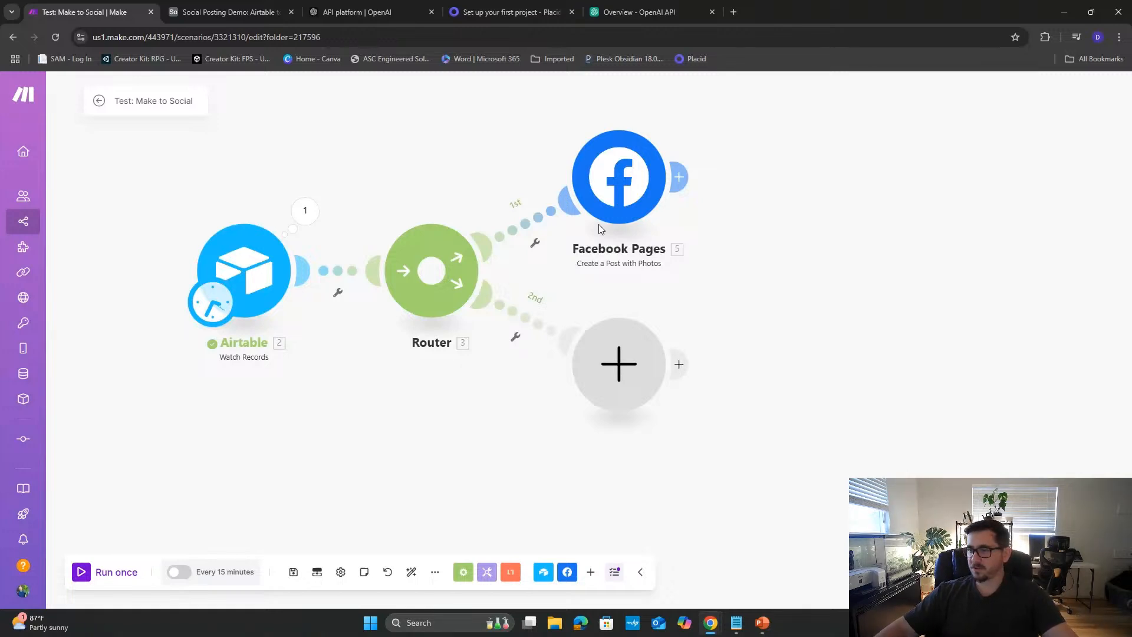
# - Add a filter on the Router's 1st route where Channels[] is text equal to Facebook, checking the Airtable channel names before saving it
pyautogui.click(536, 245)
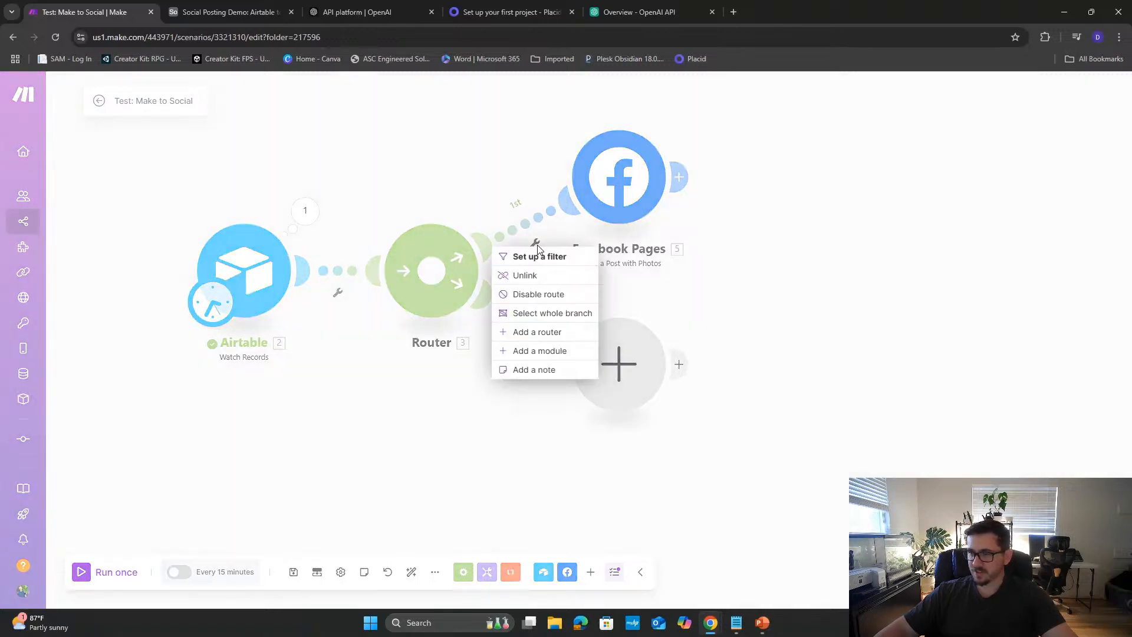
pyautogui.click(538, 261)
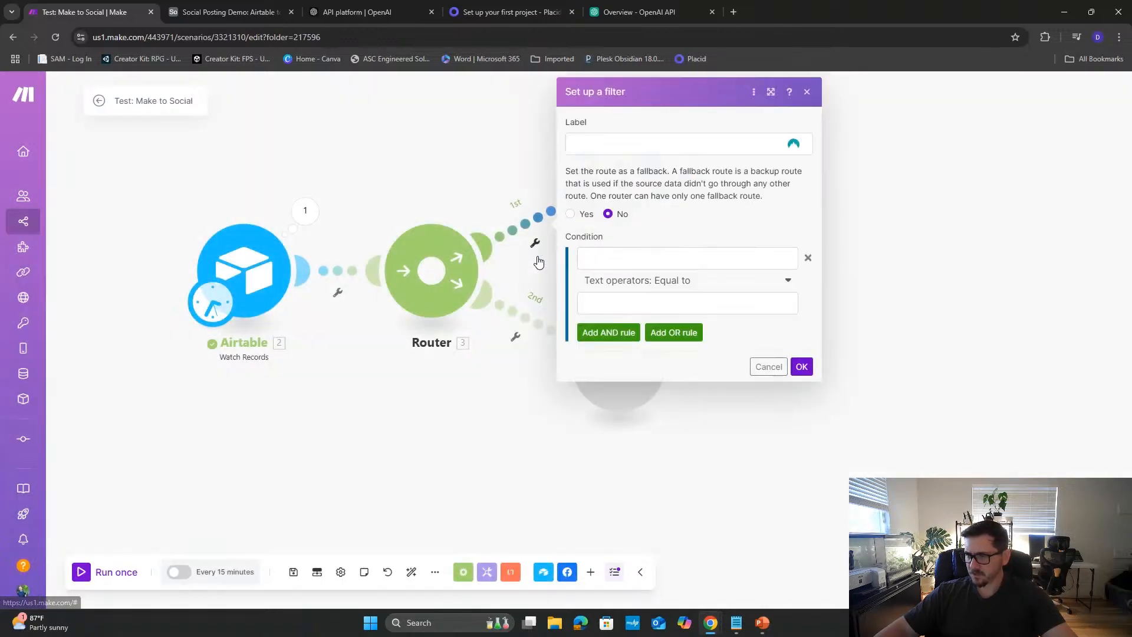
pyautogui.click(626, 259)
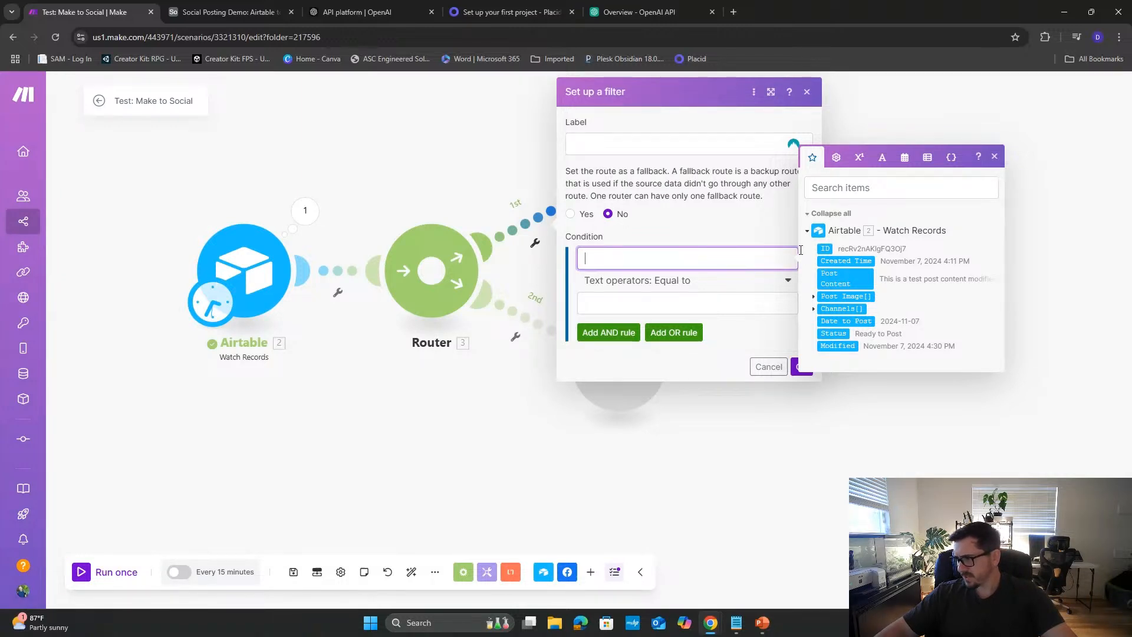
pyautogui.click(830, 309)
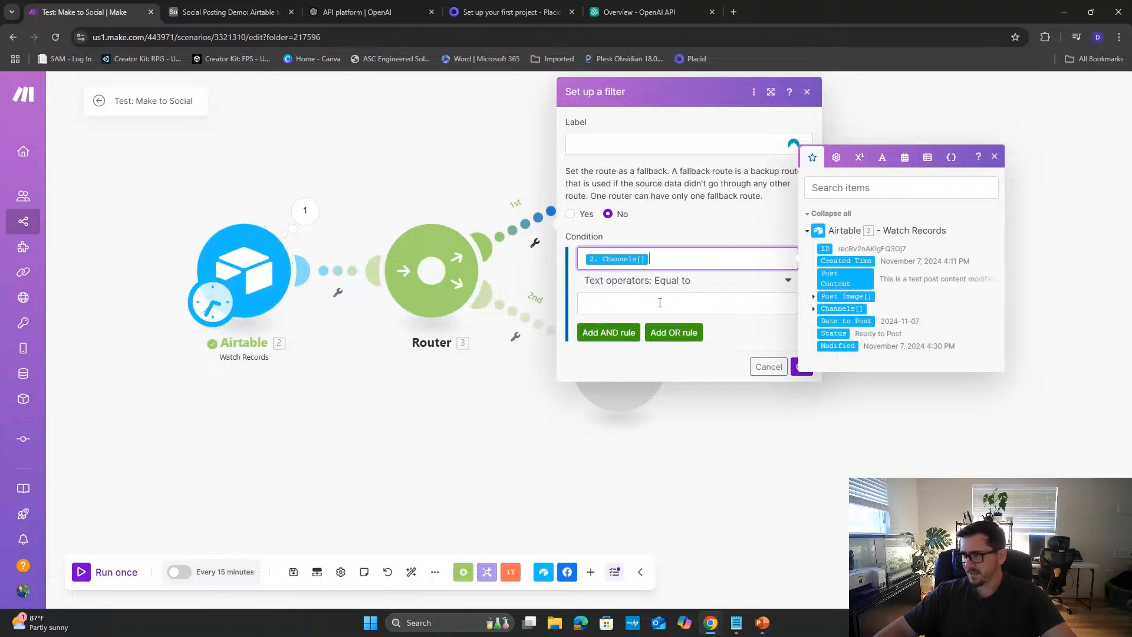
pyautogui.click(683, 306)
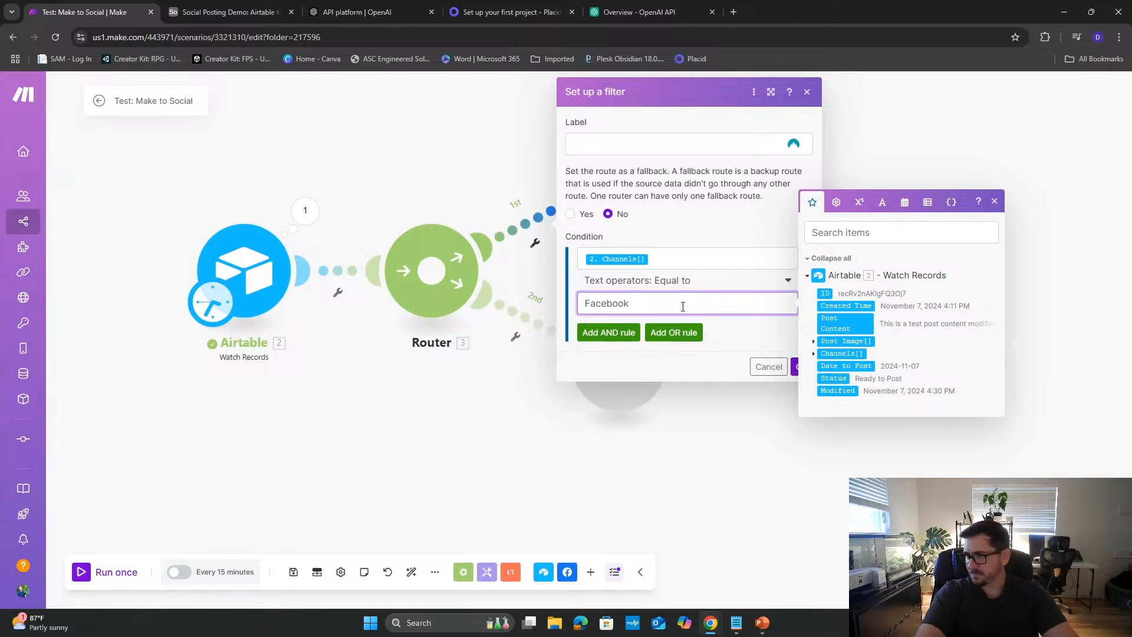
pyautogui.click(221, 20)
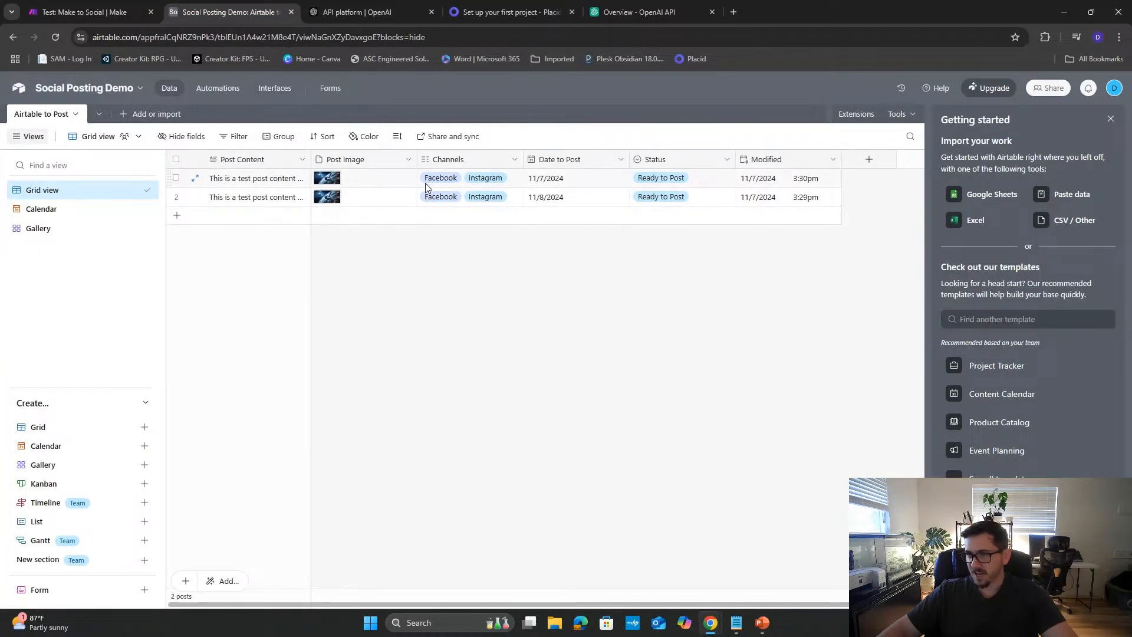
pyautogui.click(101, 16)
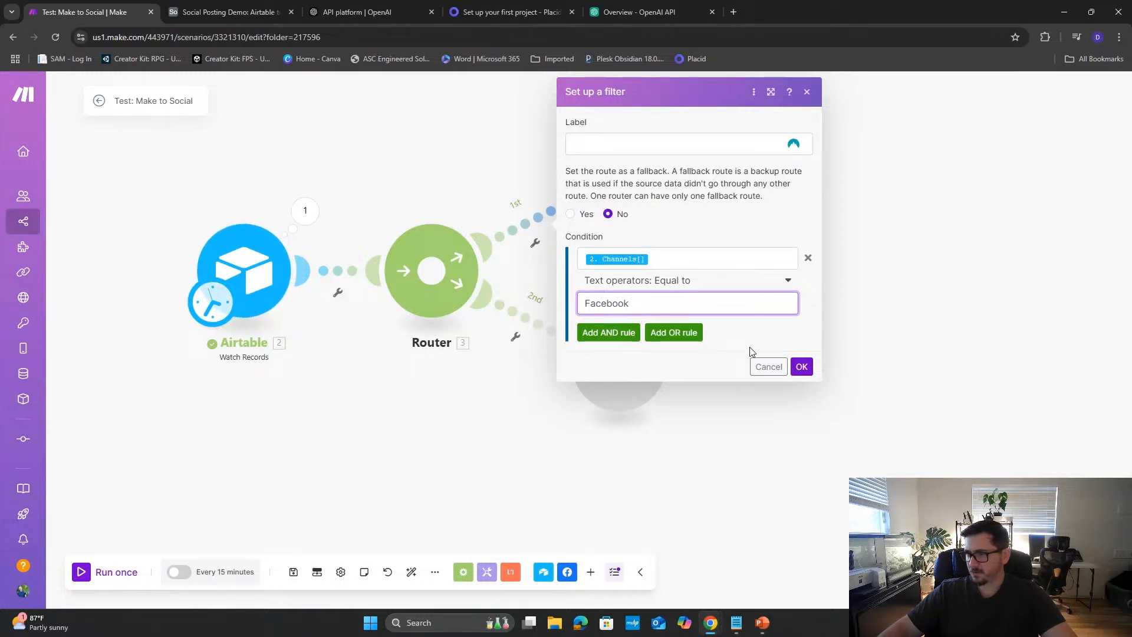
pyautogui.click(802, 366)
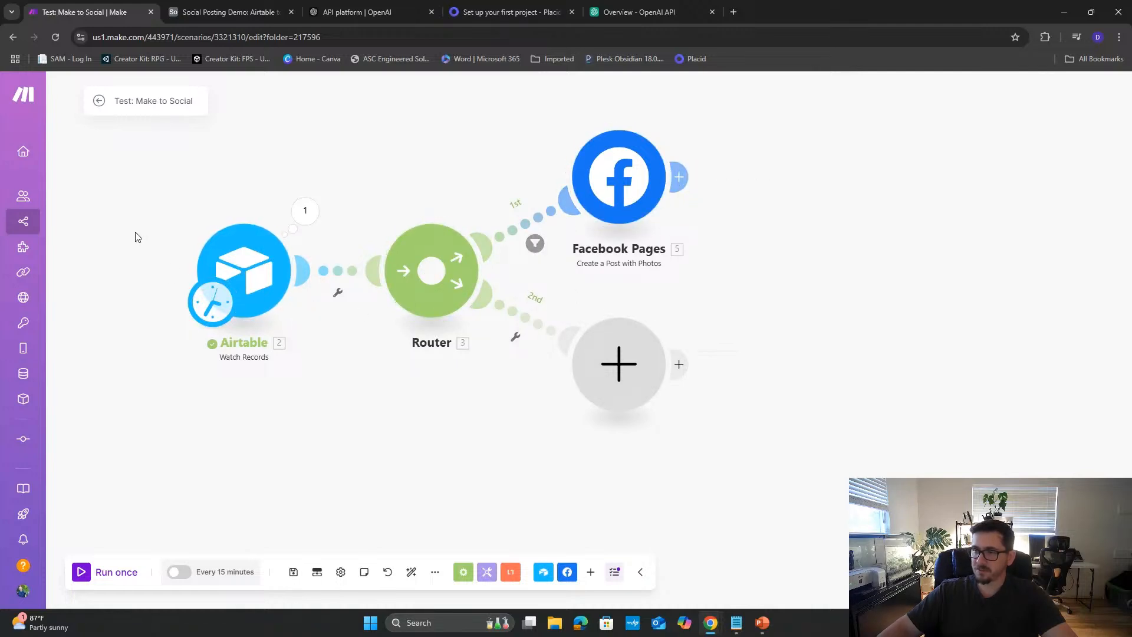
# - Add a LinkedIn Create an Organization Image Post module on the Router's 2nd route
pyautogui.click(239, 13)
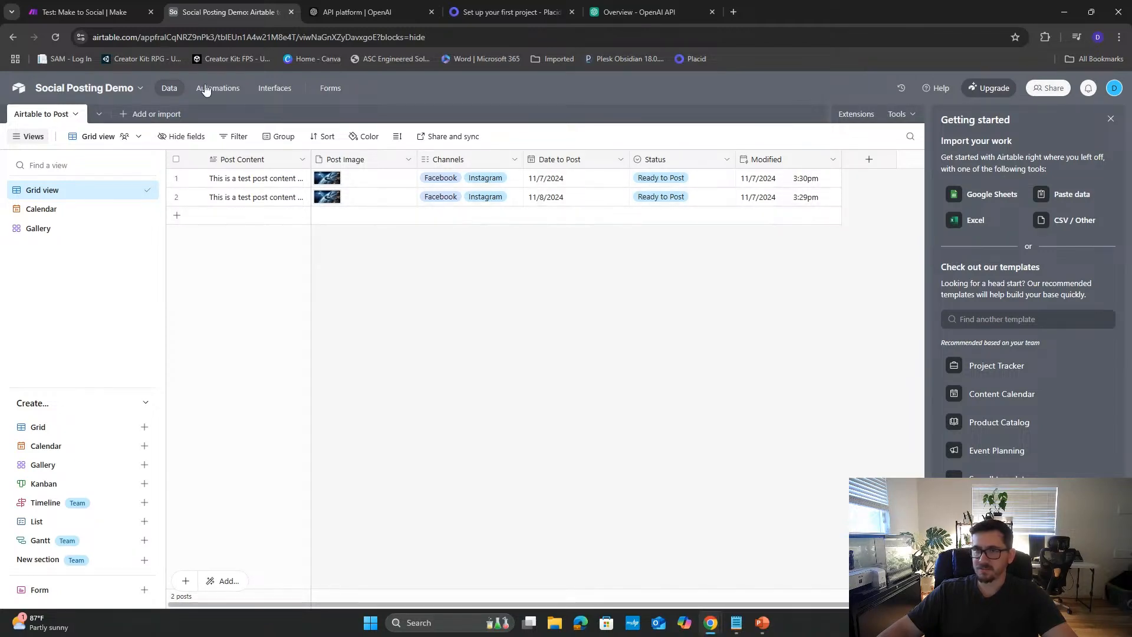
pyautogui.click(94, 14)
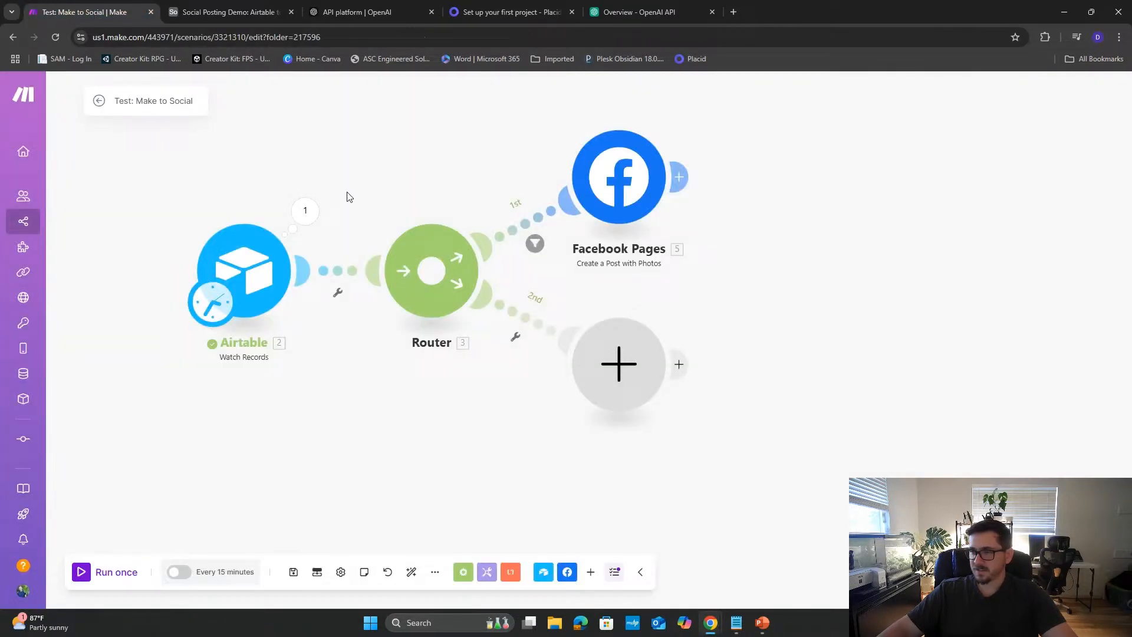
pyautogui.click(613, 373)
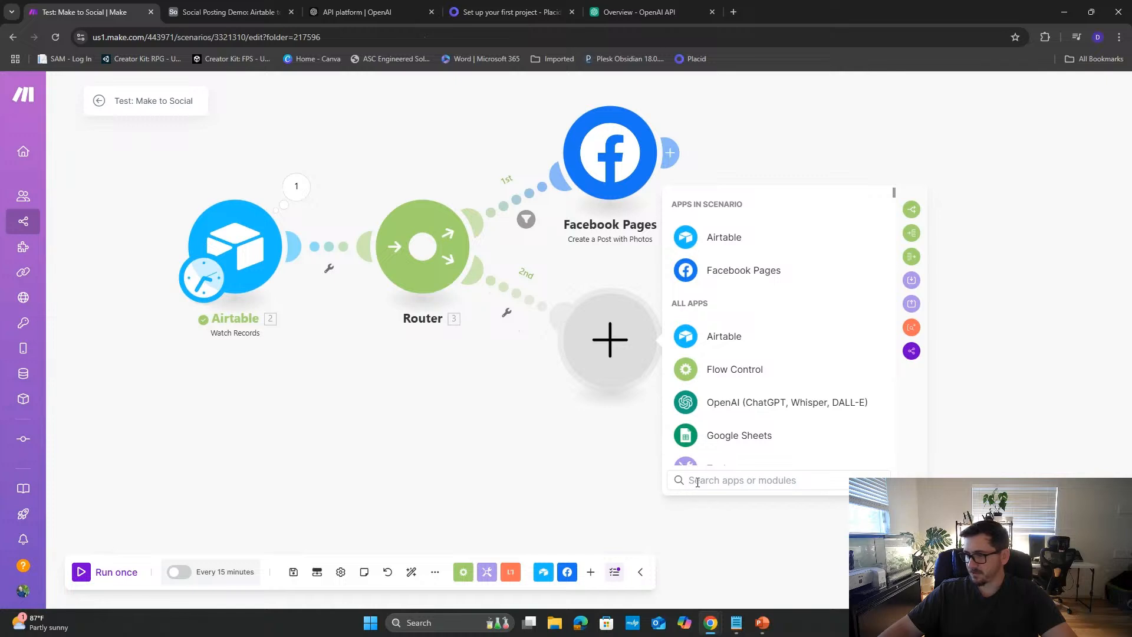
pyautogui.write('link')
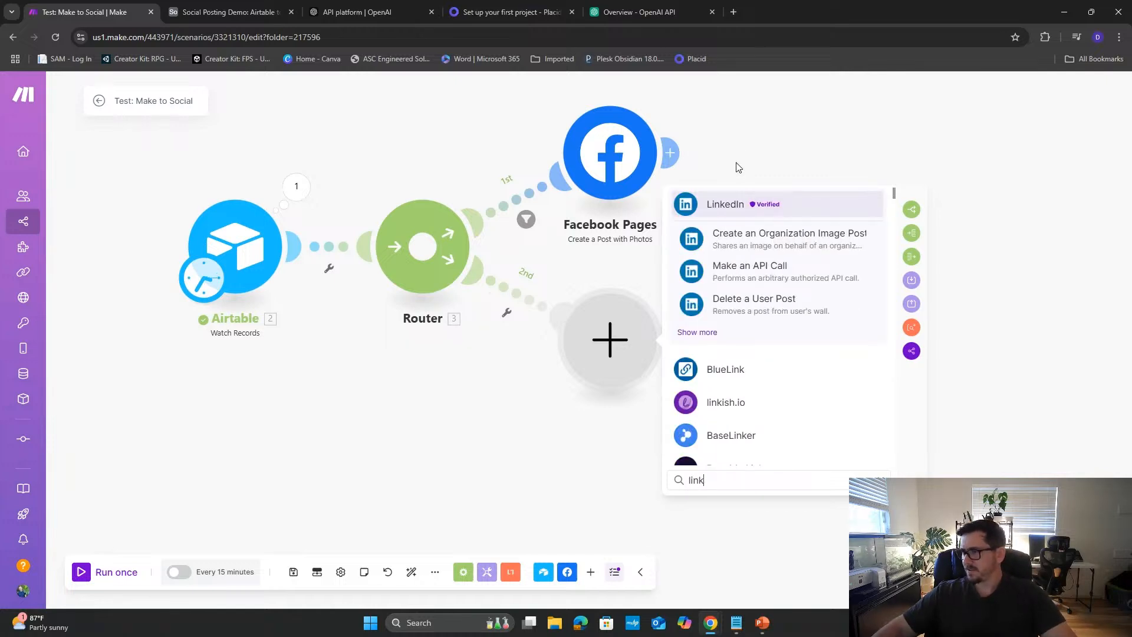
pyautogui.click(730, 212)
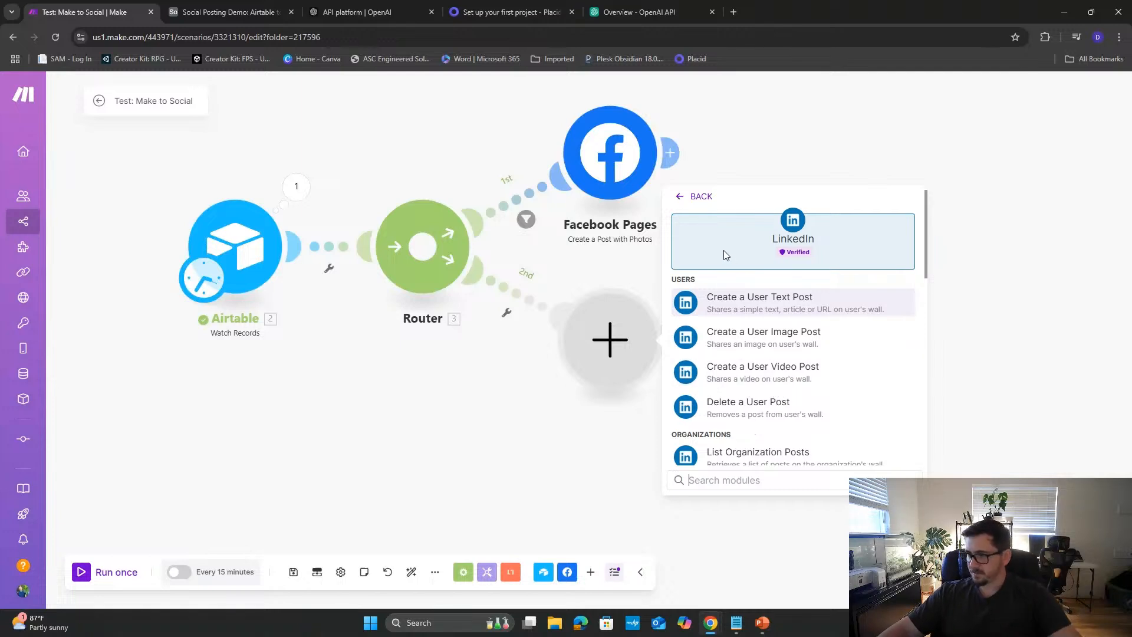
pyautogui.scroll(-5, 784, 342)
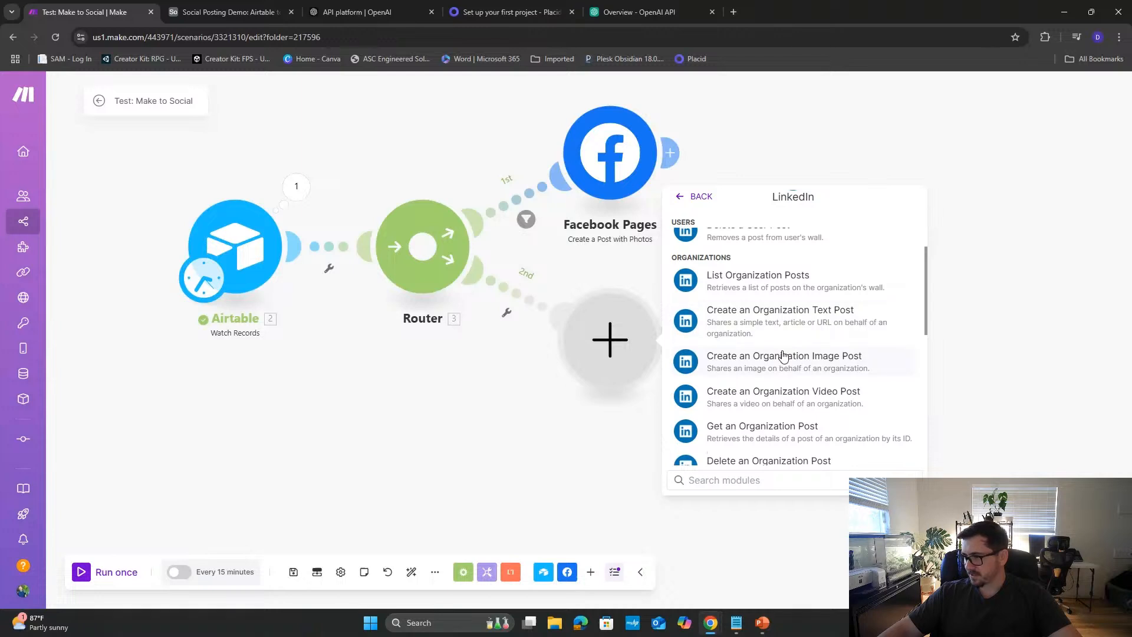
pyautogui.scroll(-1, 784, 350)
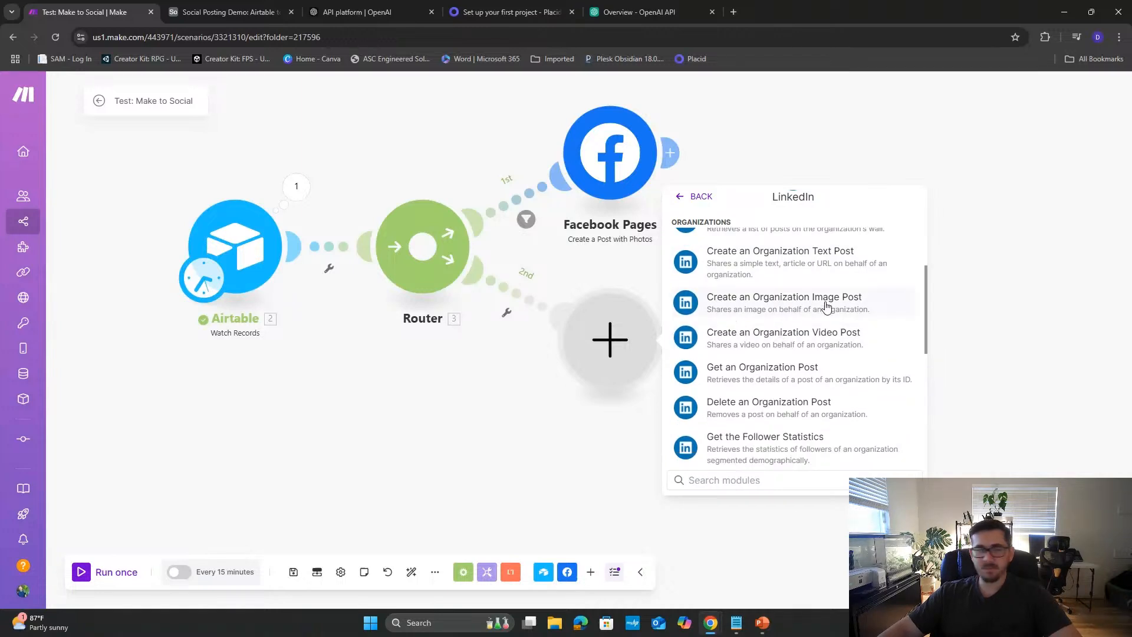
pyautogui.click(824, 300)
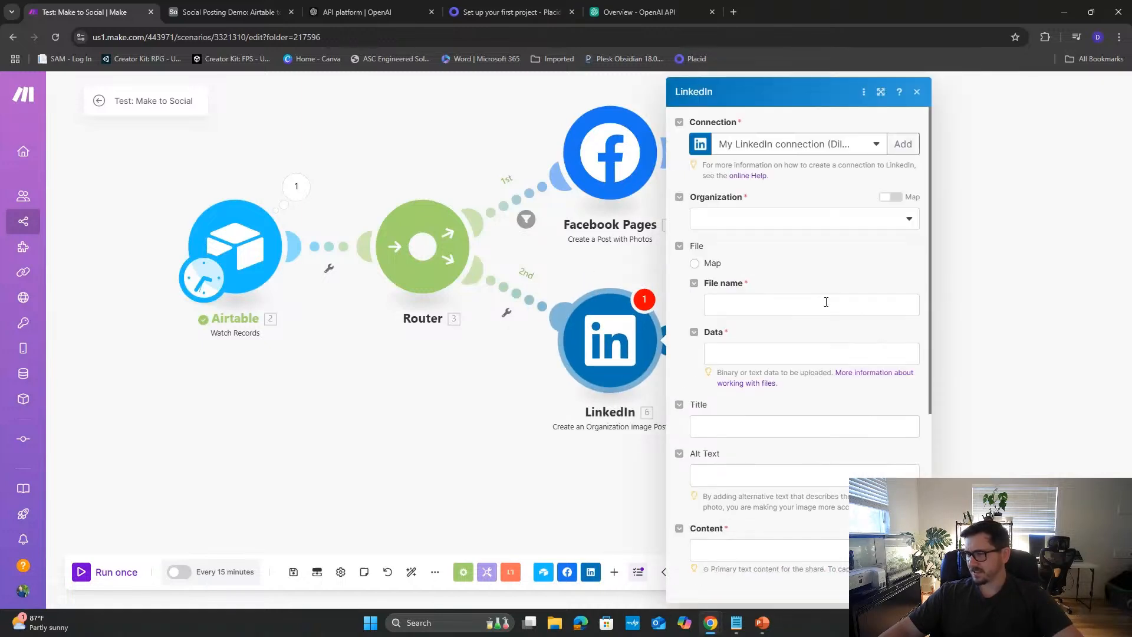
# - Set the LinkedIn module's organization to MLE Solutions and open its File name for mapping
pyautogui.click(803, 222)
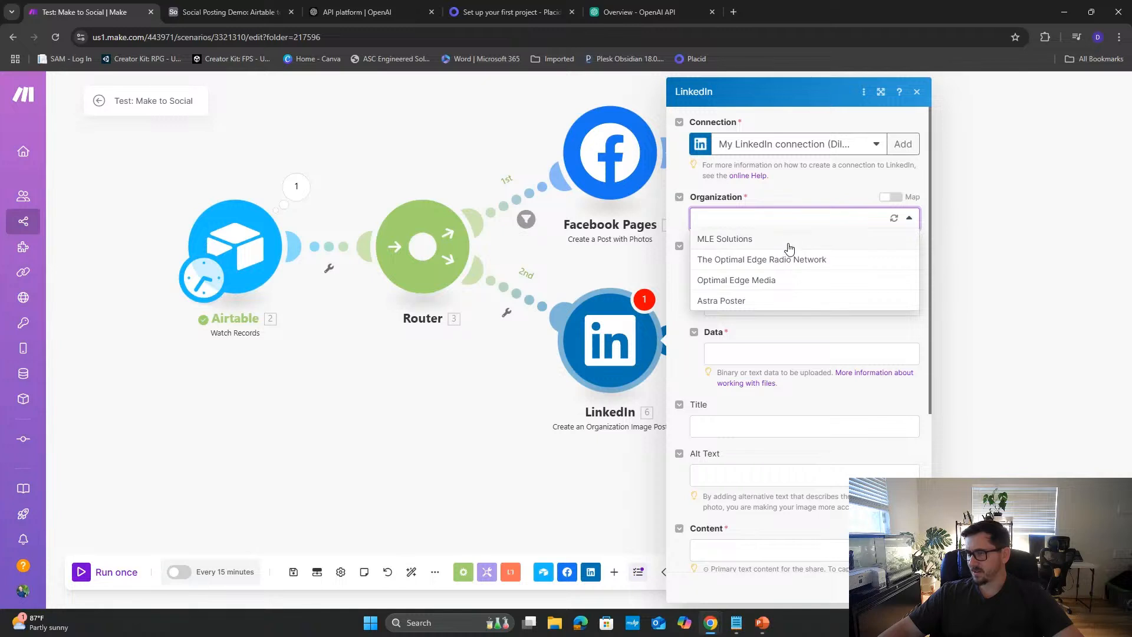
pyautogui.click(790, 241)
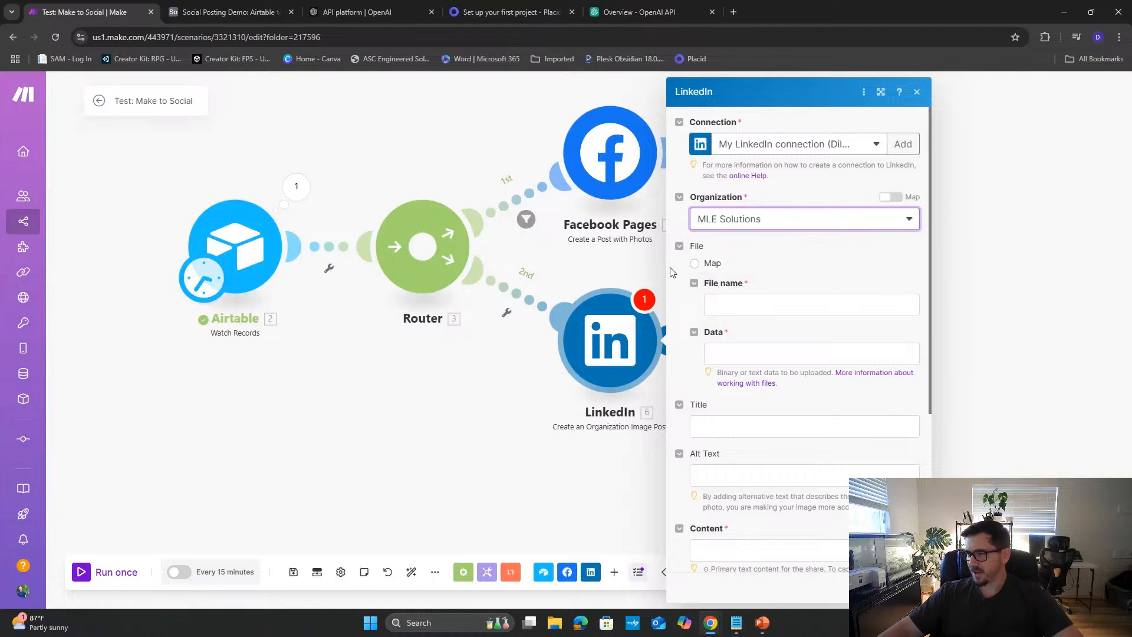
pyautogui.click(748, 299)
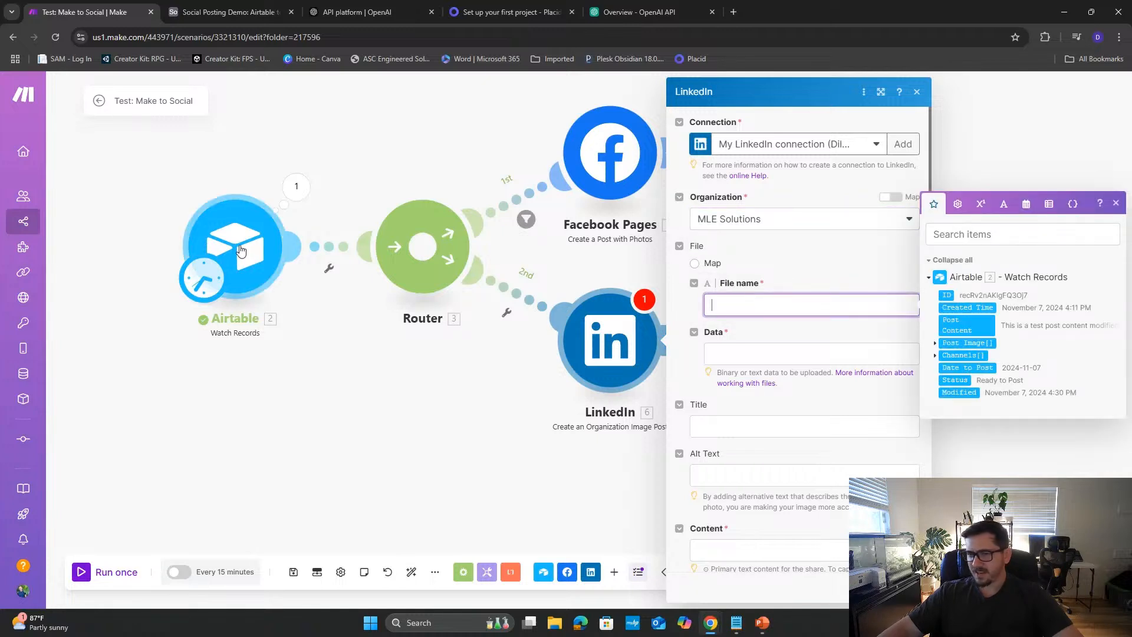
# - Unlink the Airtable module from the Router and add an HTTP Get a file module between them
pyautogui.moveTo(235, 248); pyautogui.dragTo(137, 242)
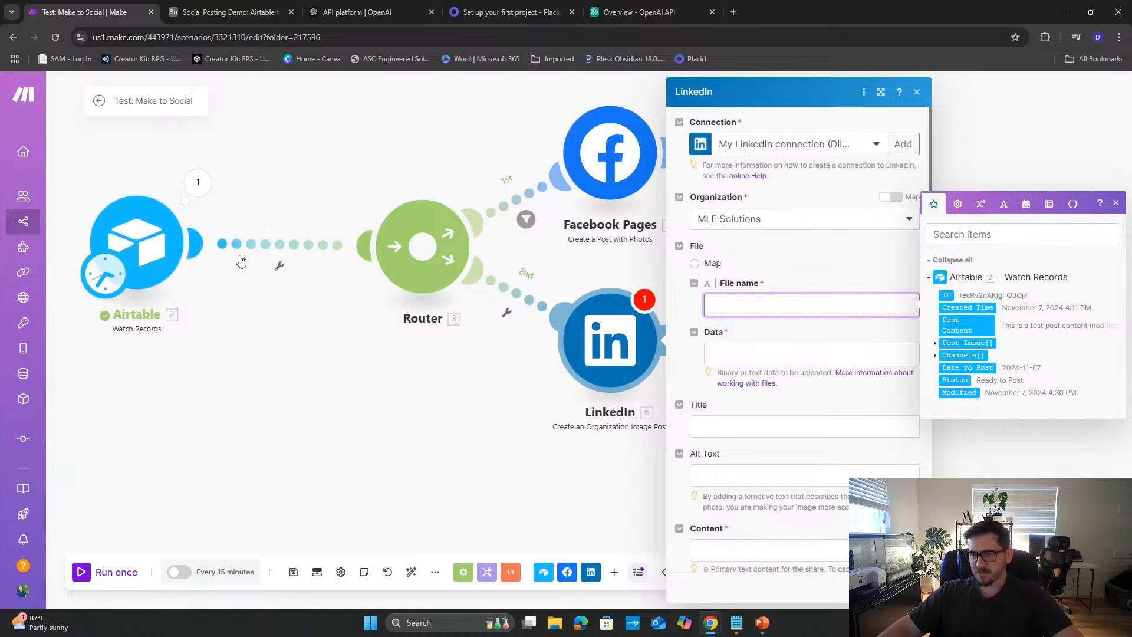
pyautogui.rightClick(269, 248)
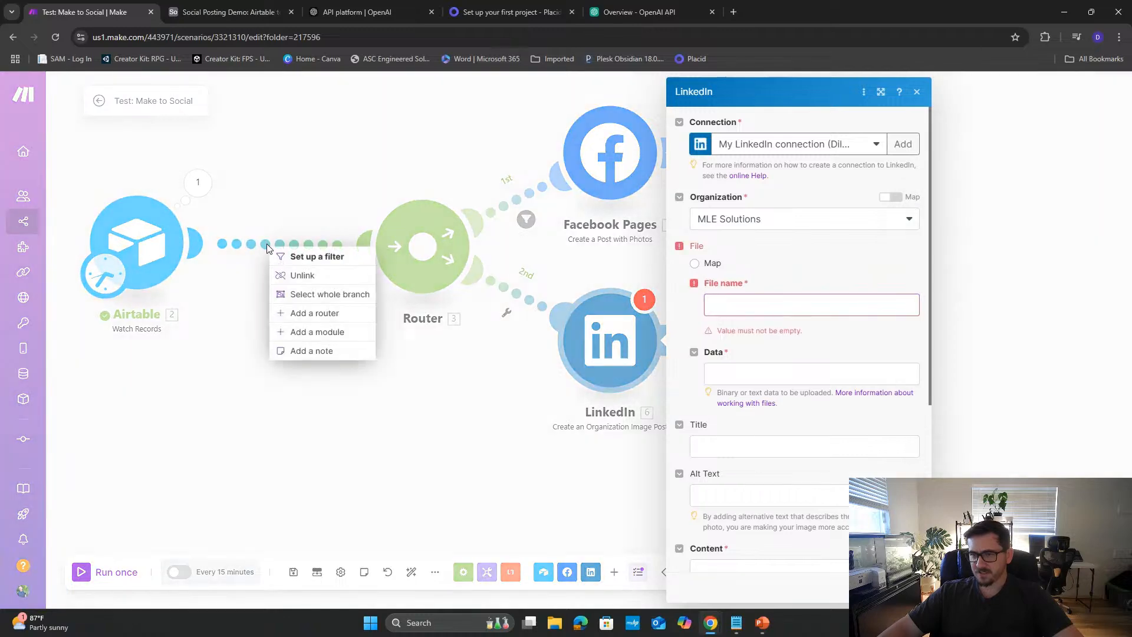
pyautogui.click(294, 277)
pyautogui.click(197, 243)
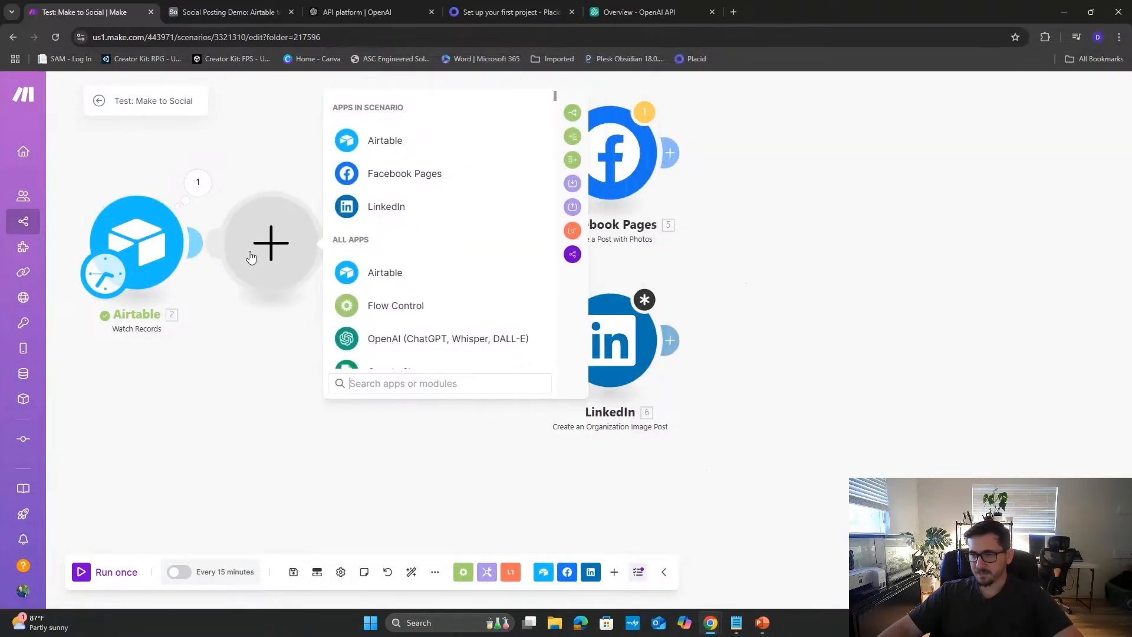
pyautogui.write('ht')
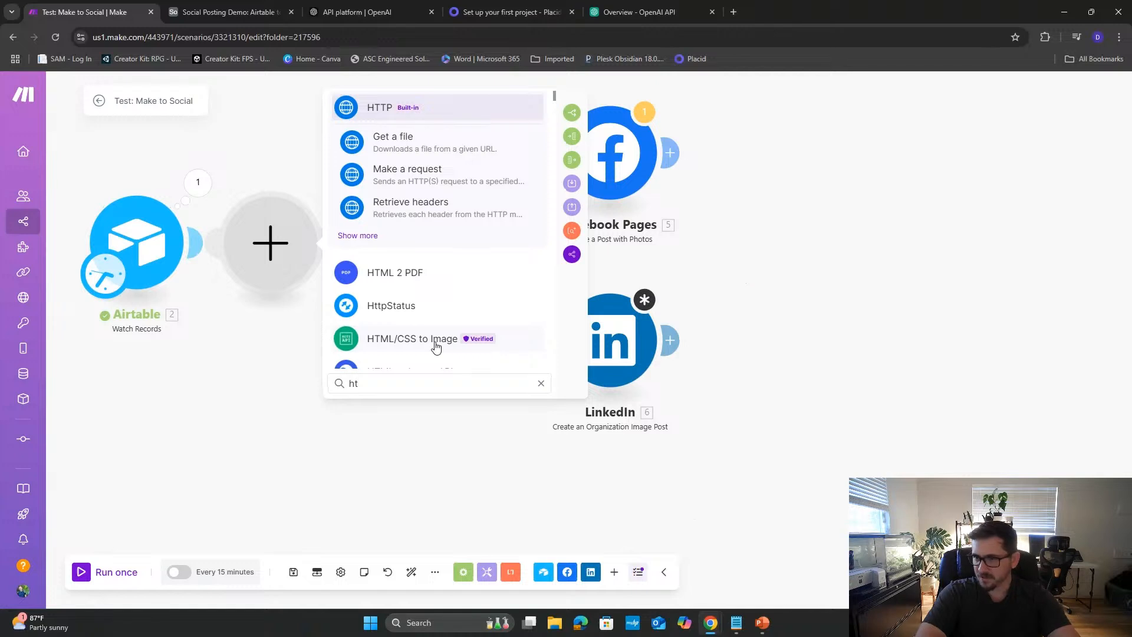
pyautogui.click(450, 155)
# - Map the HTTP module's URL to the URL of the Airtable Post Image[]
pyautogui.click(399, 254)
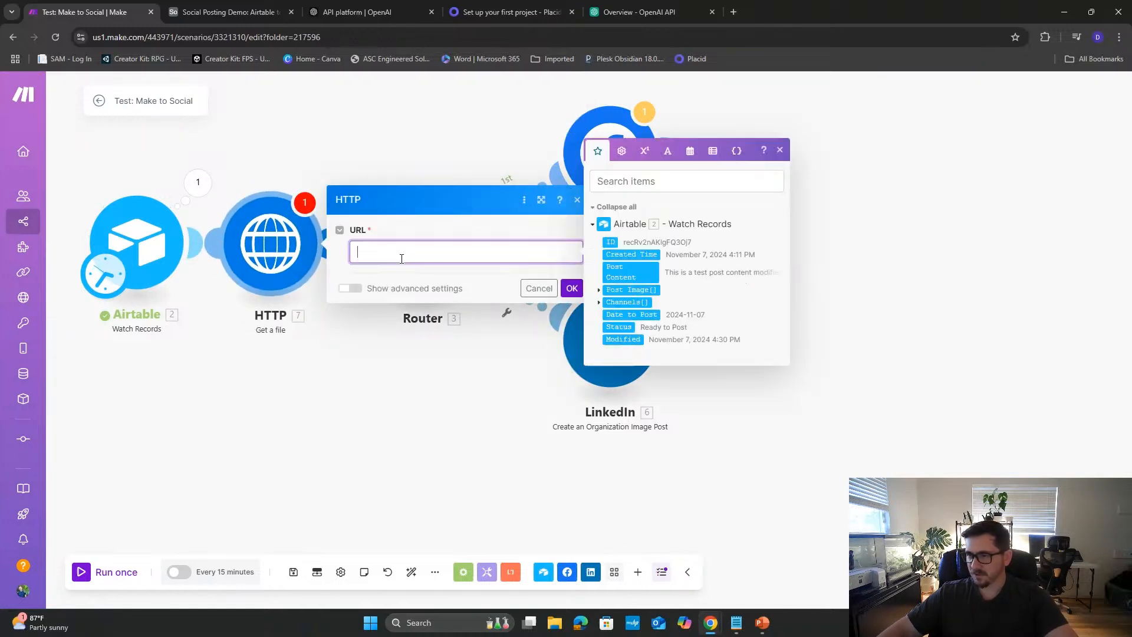
pyautogui.click(598, 292)
pyautogui.click(621, 284)
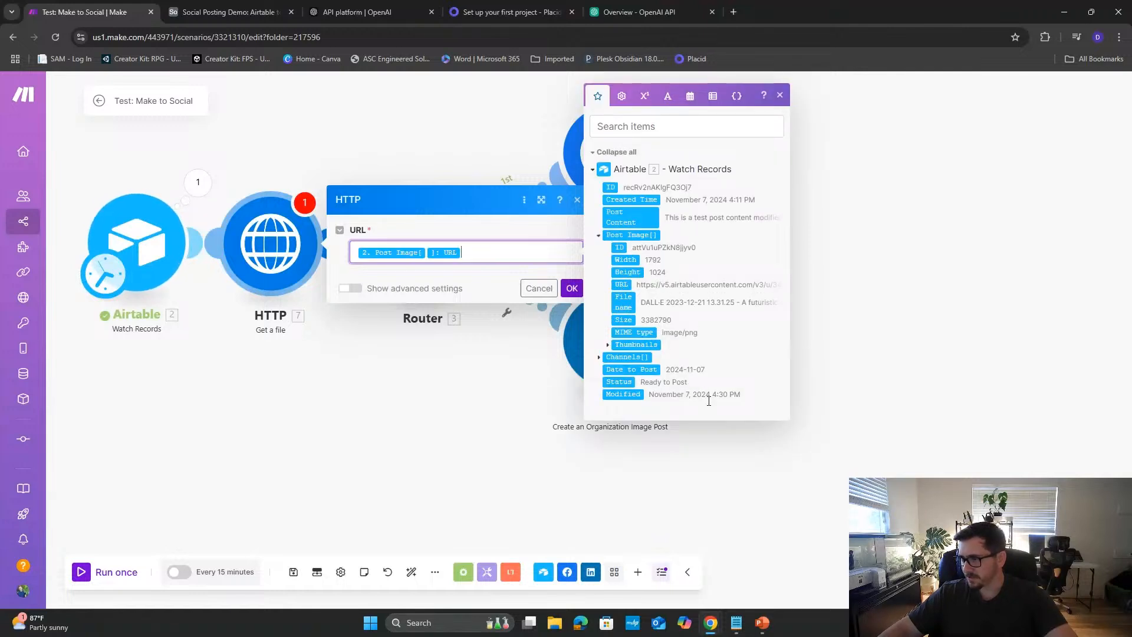
# - Confirm the HTTP module's URL mapping and copy the Post Image URL from the Airtable module's output bundle
pyautogui.click(572, 288)
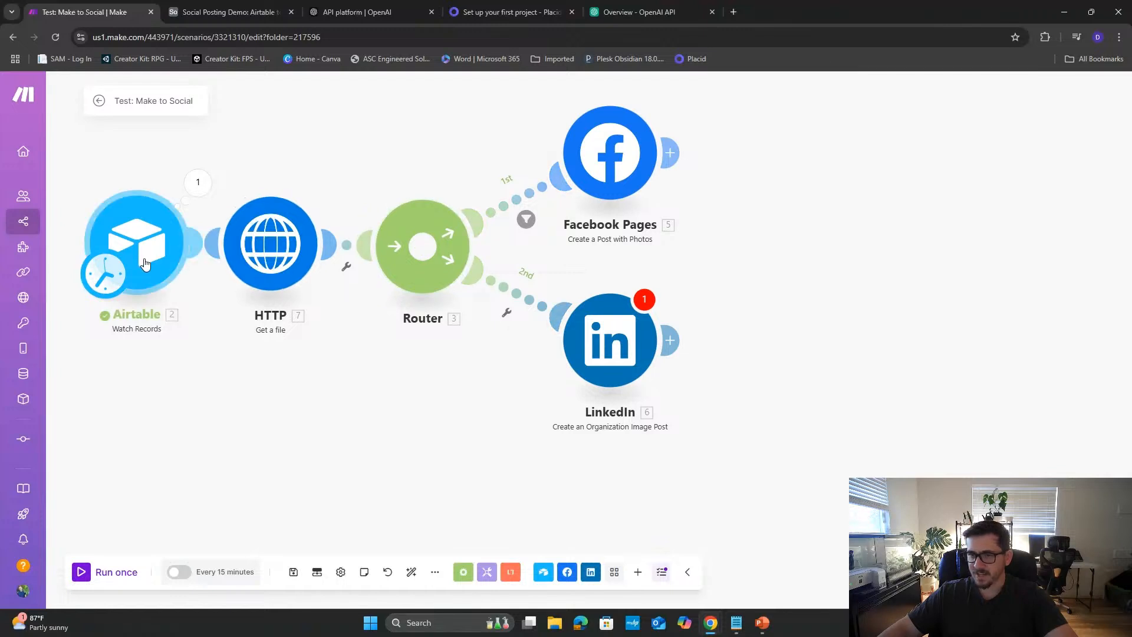
pyautogui.moveTo(144, 259); pyautogui.dragTo(127, 252)
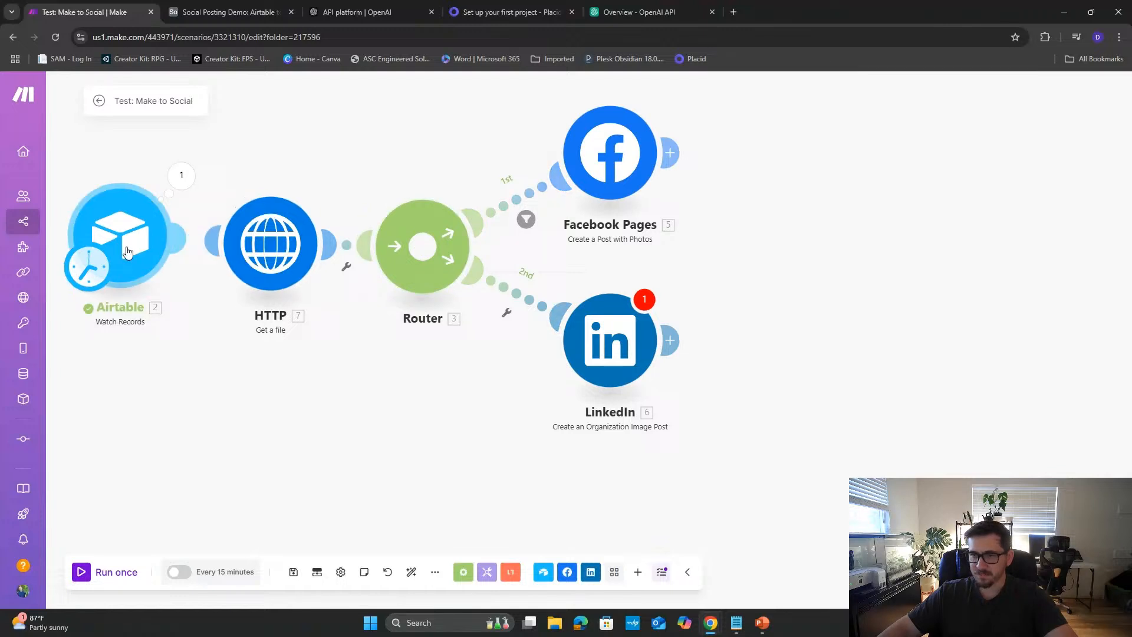
pyautogui.click(180, 191)
pyautogui.click(247, 185)
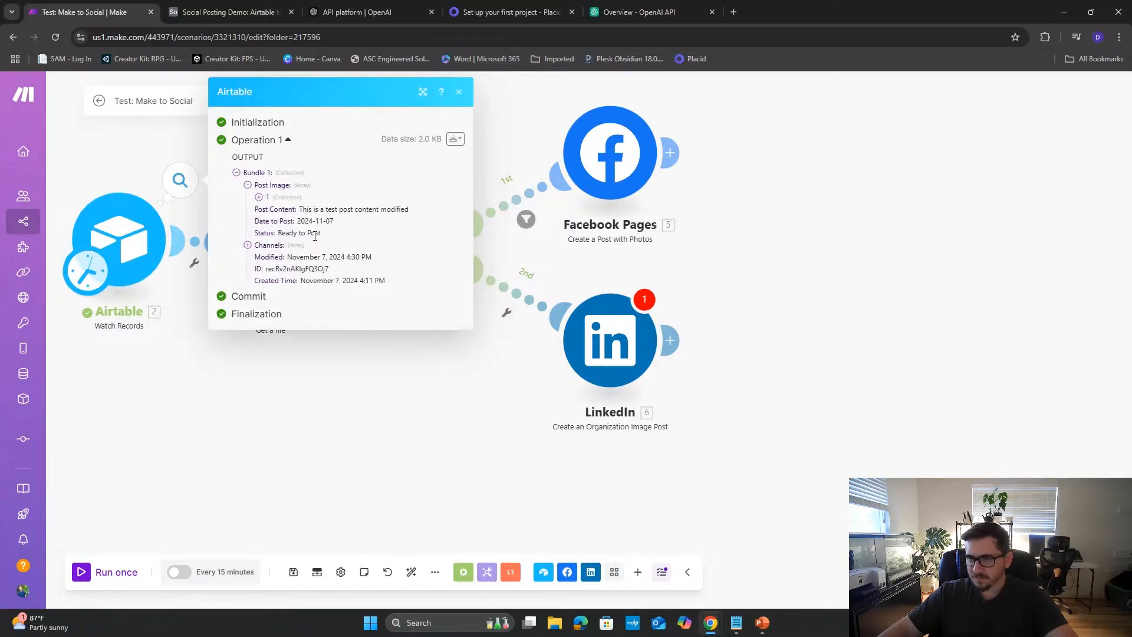
pyautogui.click(258, 197)
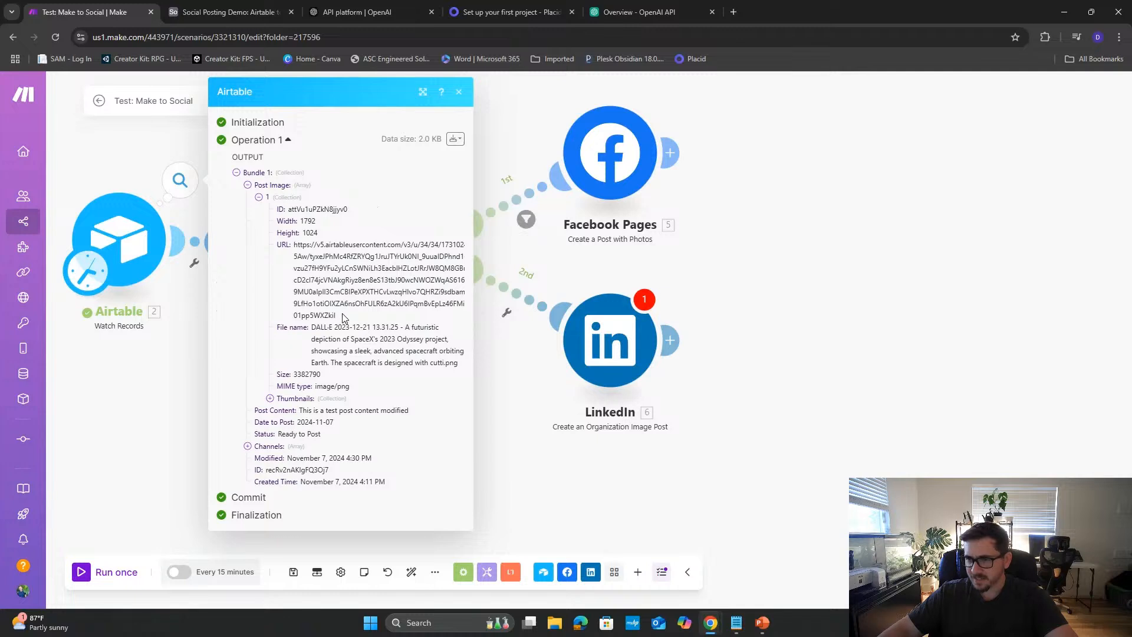
pyautogui.moveTo(343, 318); pyautogui.dragTo(336, 270)
pyautogui.click(149, 419)
pyautogui.click(257, 276)
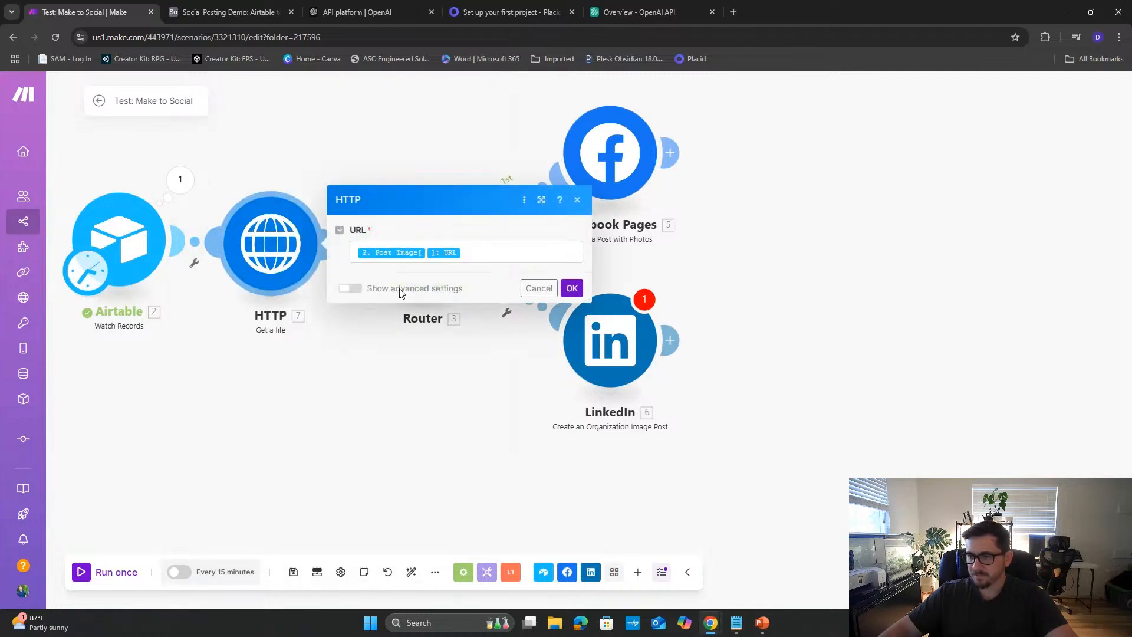
pyautogui.click(572, 288)
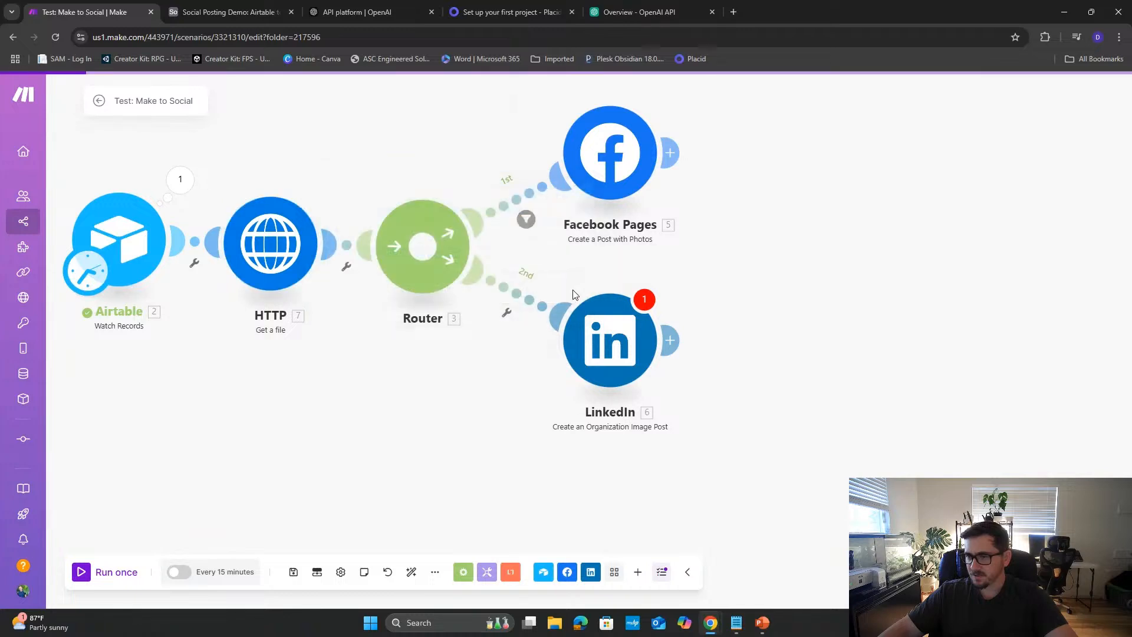
pyautogui.rightClick(280, 276)
pyautogui.click(313, 295)
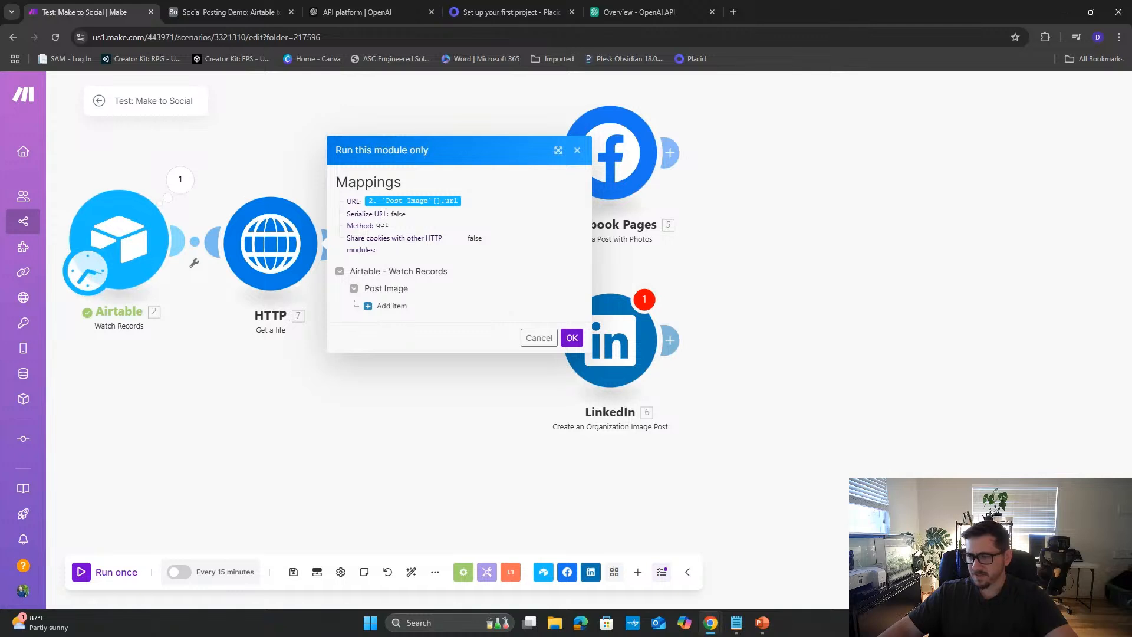
pyautogui.click(370, 308)
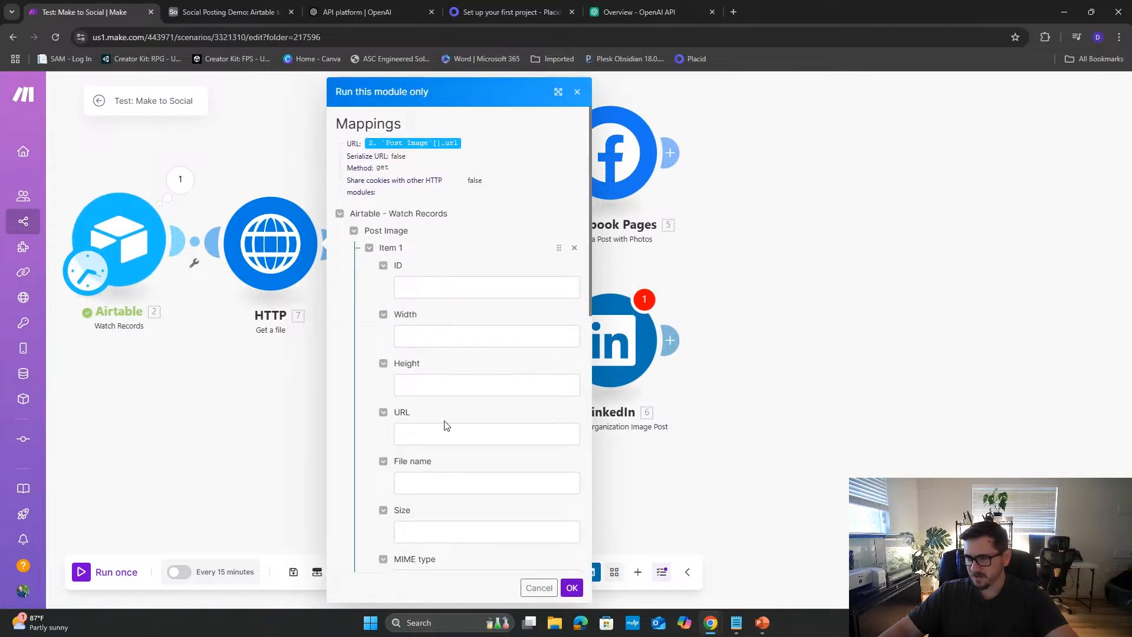
pyautogui.click(446, 434)
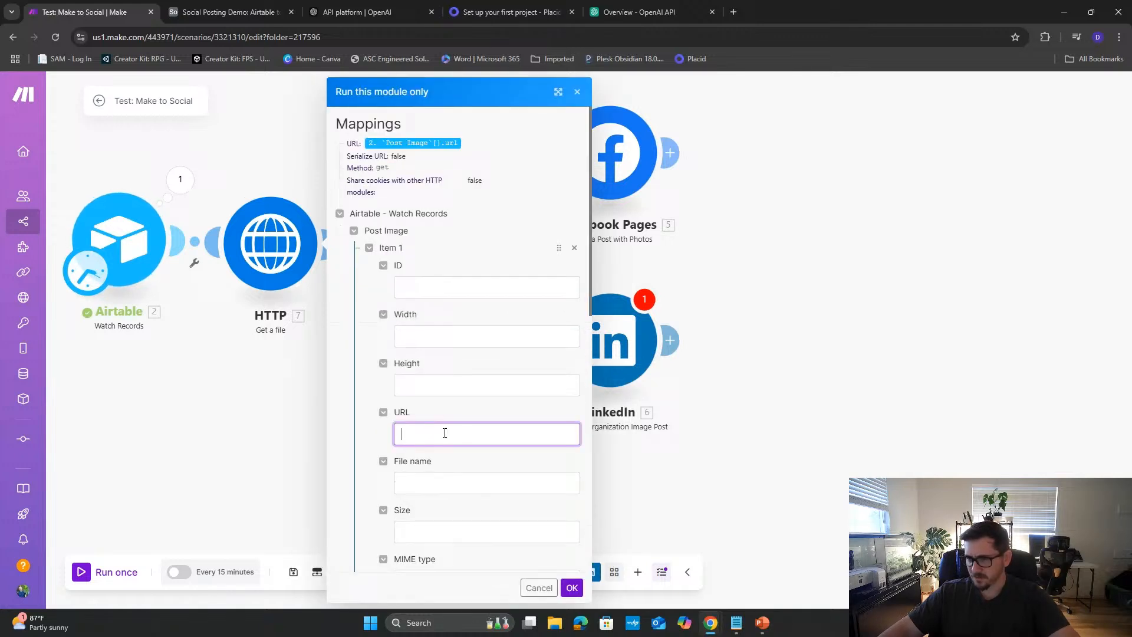
pyautogui.click(577, 92)
# - Check the HTTP module's URL mapping against the fields under Airtable's Post Image array
pyautogui.click(283, 260)
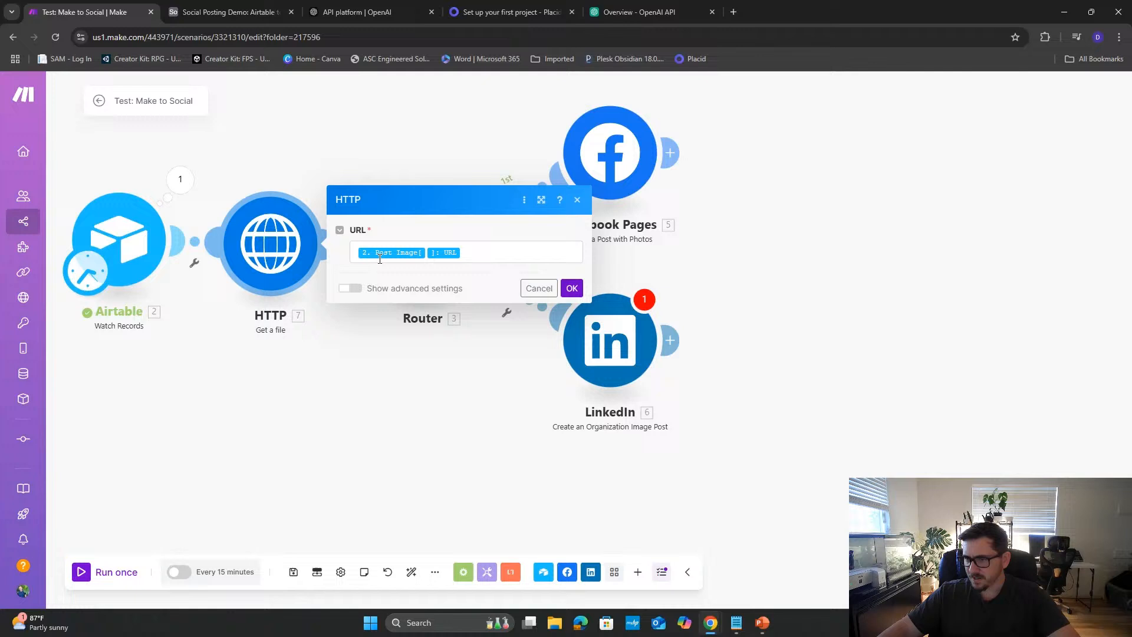
pyautogui.click(476, 253)
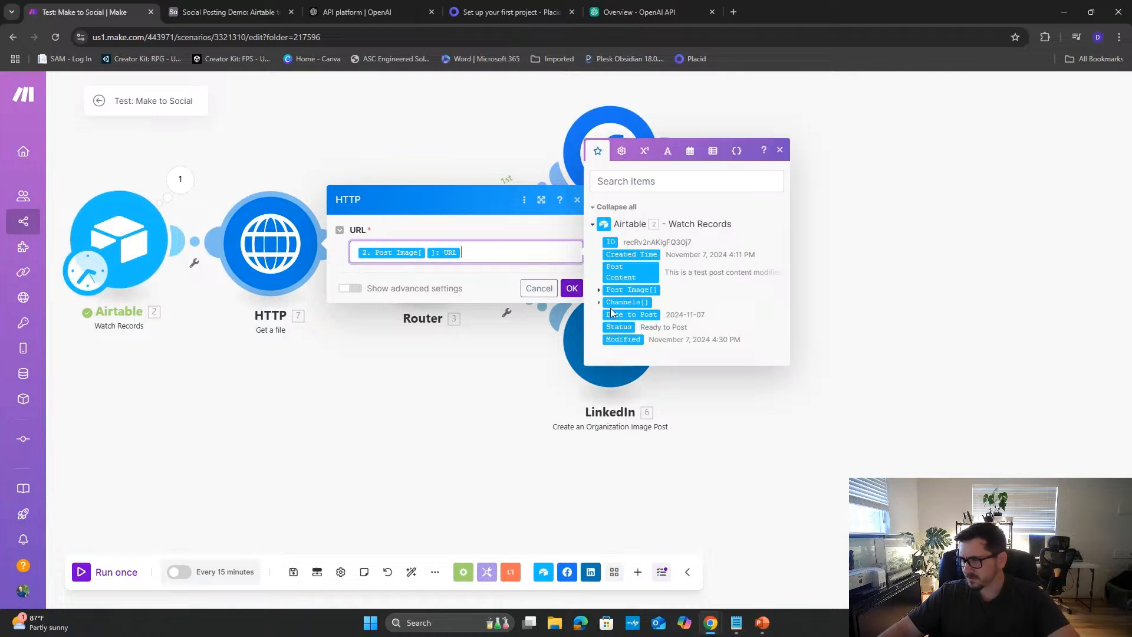
pyautogui.click(599, 290)
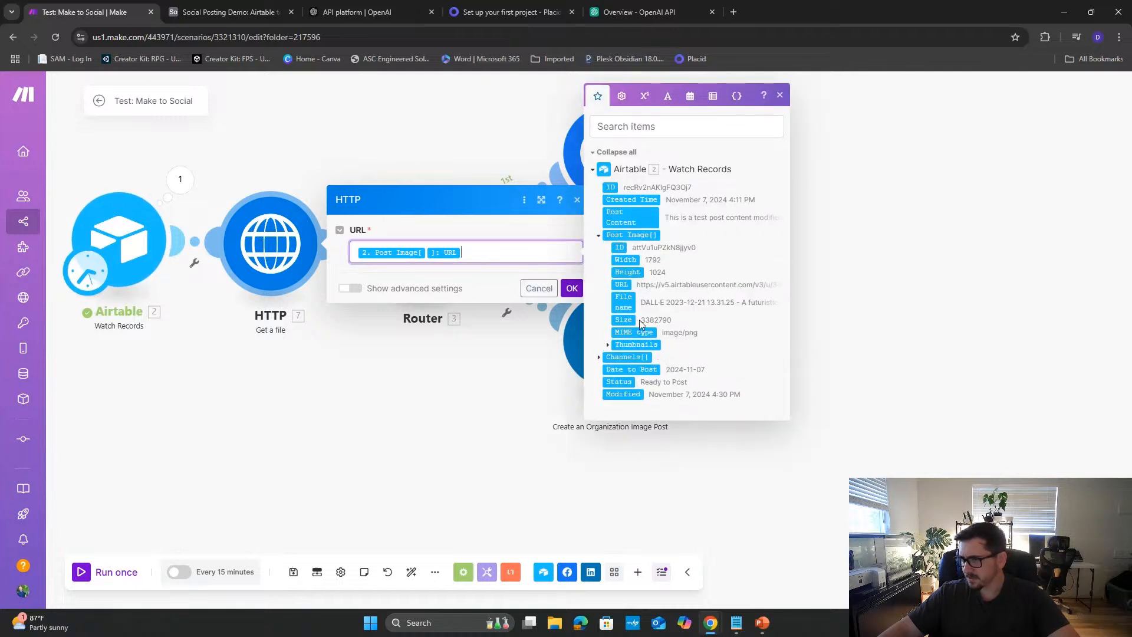
pyautogui.click(437, 404)
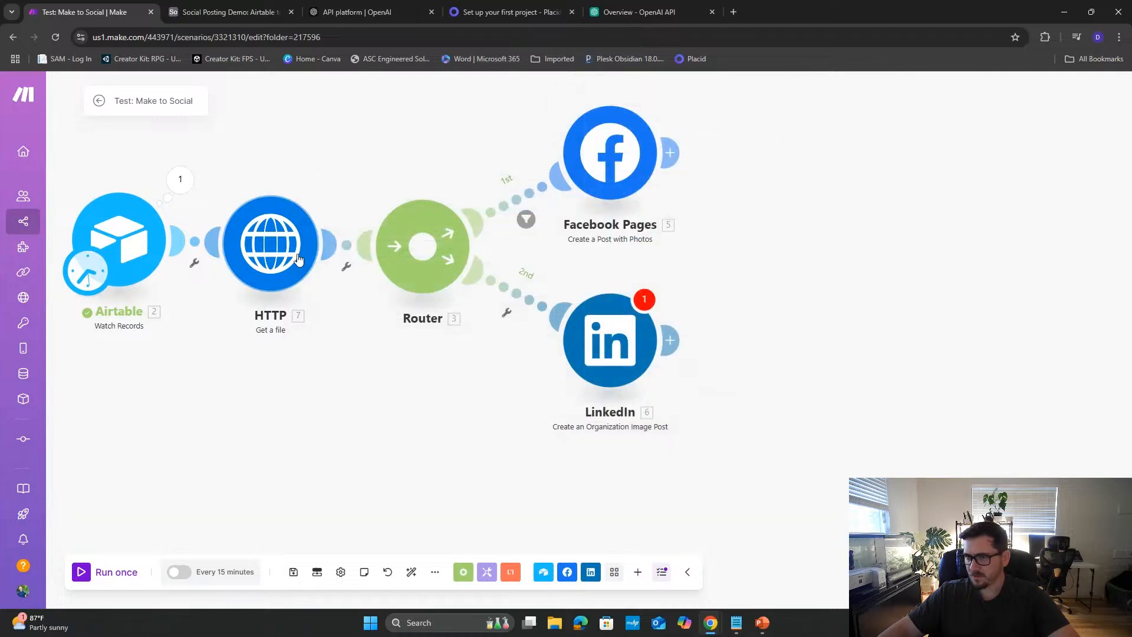
# - Run only the HTTP module, adding one Post Image item with the copied Airtable image link as its URL
pyautogui.rightClick(295, 250)
pyautogui.click(337, 277)
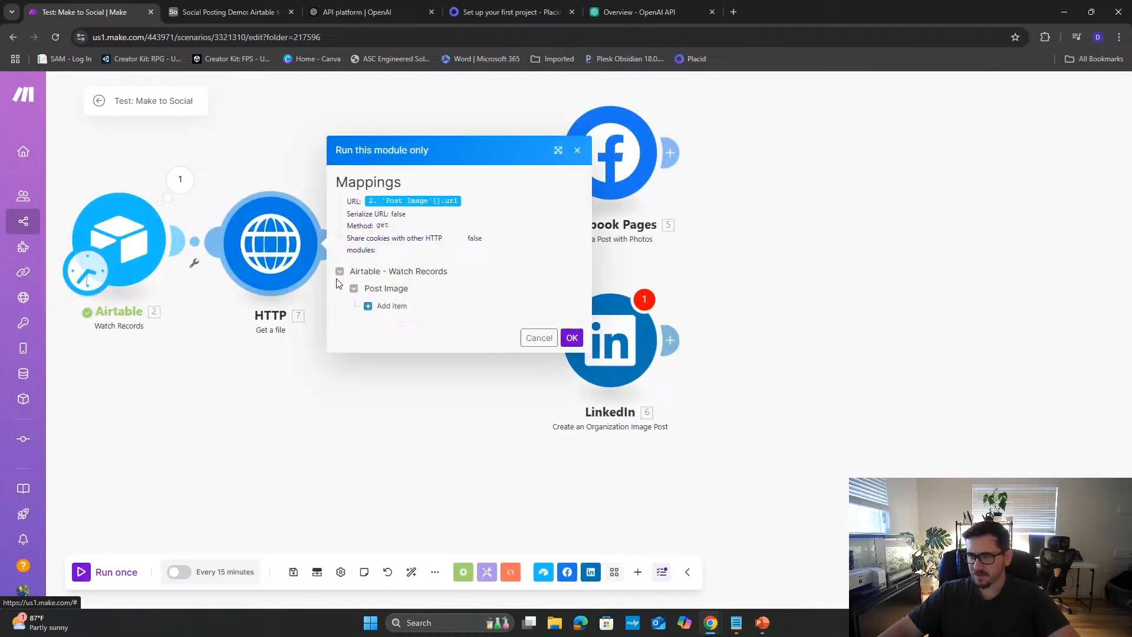
pyautogui.click(371, 306)
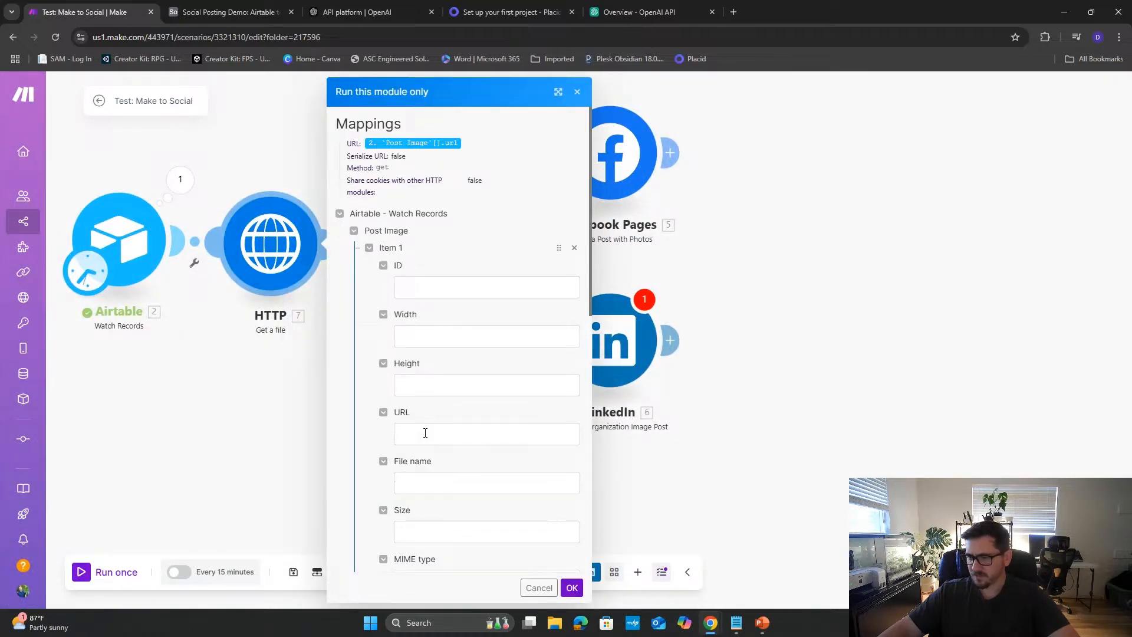
pyautogui.scroll(-3, 436, 430)
pyautogui.scroll(-4, 485, 420)
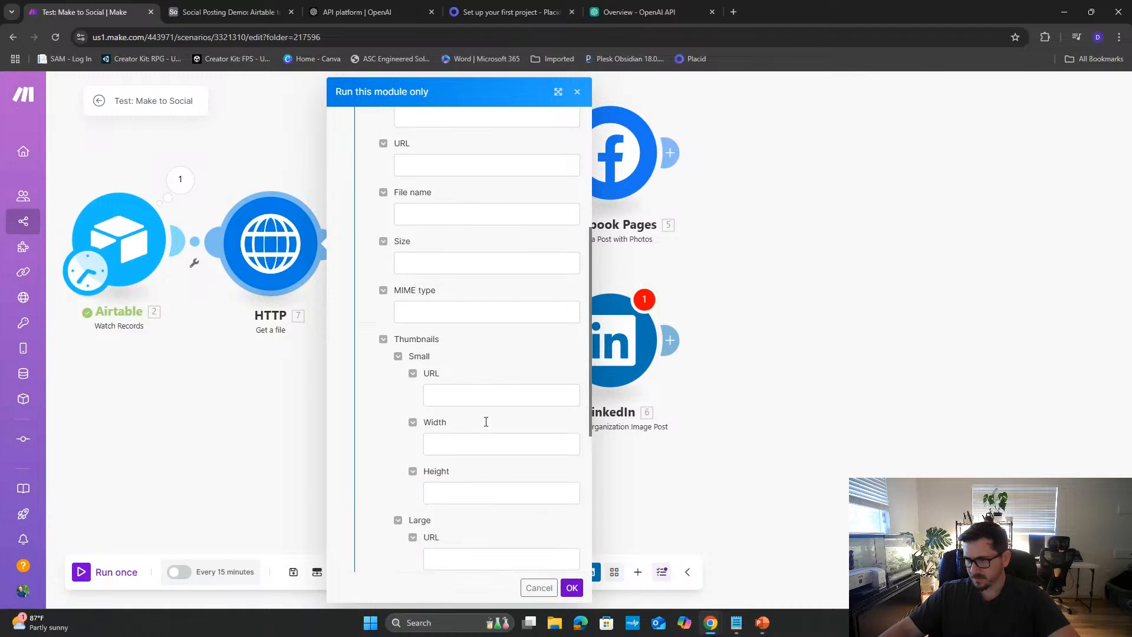
pyautogui.scroll(4, 446, 284)
pyautogui.click(446, 258)
pyautogui.hotkey('ctrl', 'v')
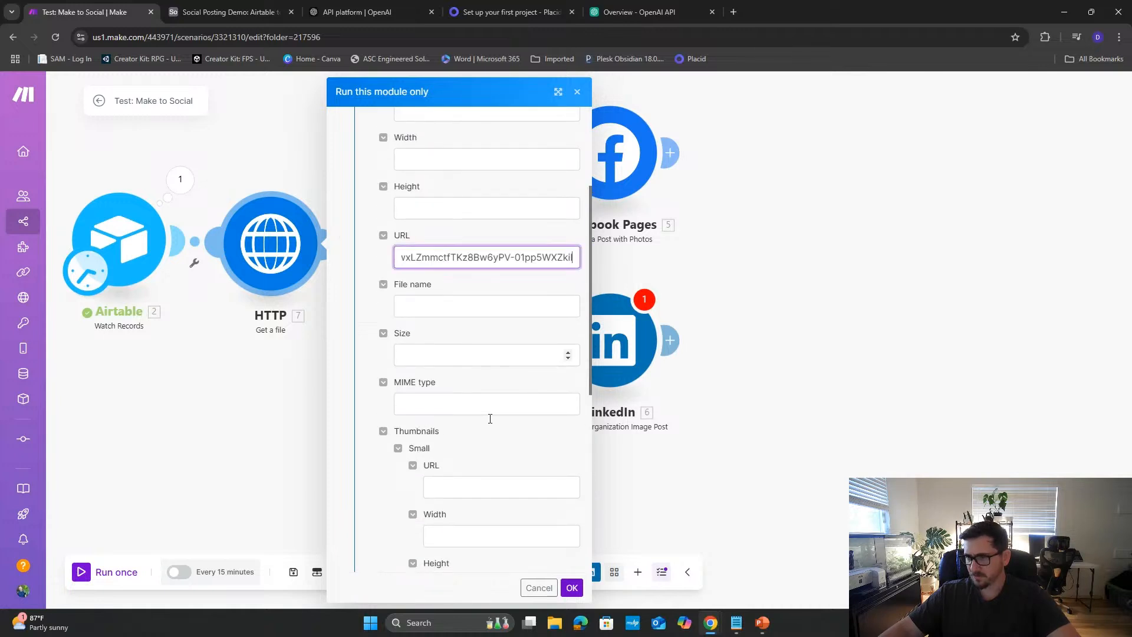
pyautogui.click(571, 588)
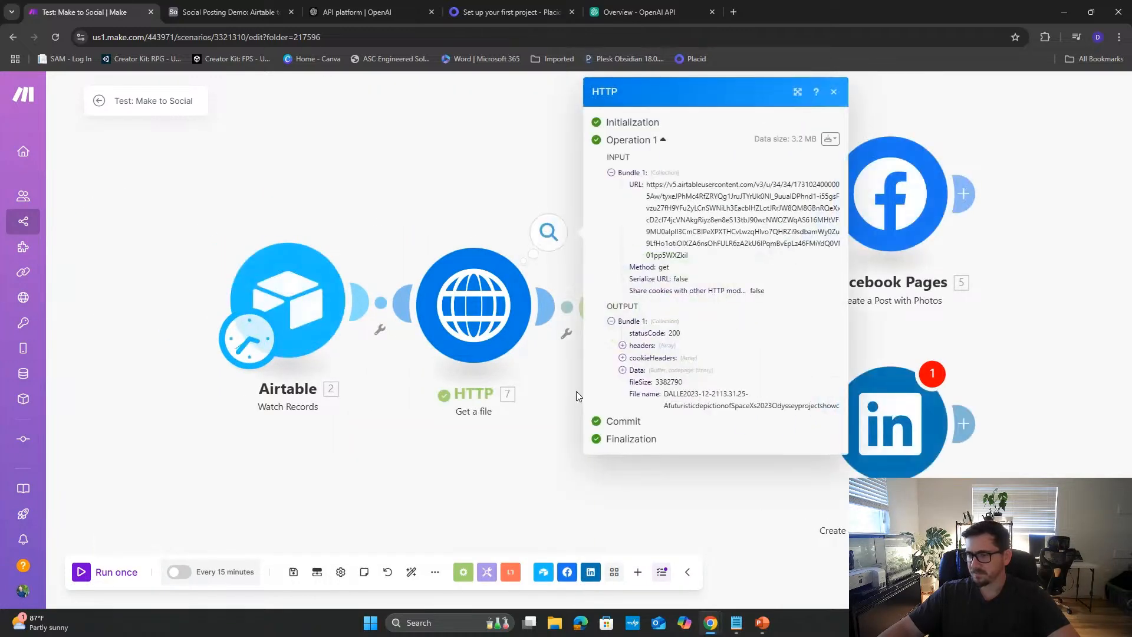
# - Try to open the URL from the HTTP module's input bundle in a new browser tab
pyautogui.moveTo(487, 165); pyautogui.dragTo(366, 161)
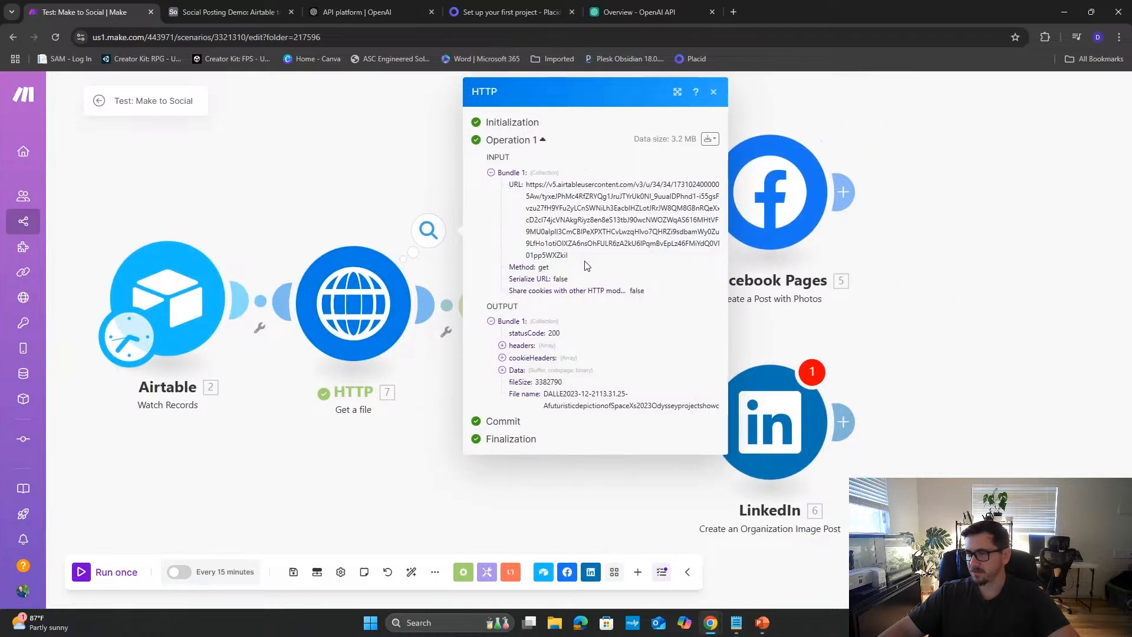
pyautogui.moveTo(585, 264); pyautogui.dragTo(517, 185)
pyautogui.rightClick(534, 196)
pyautogui.click(576, 212)
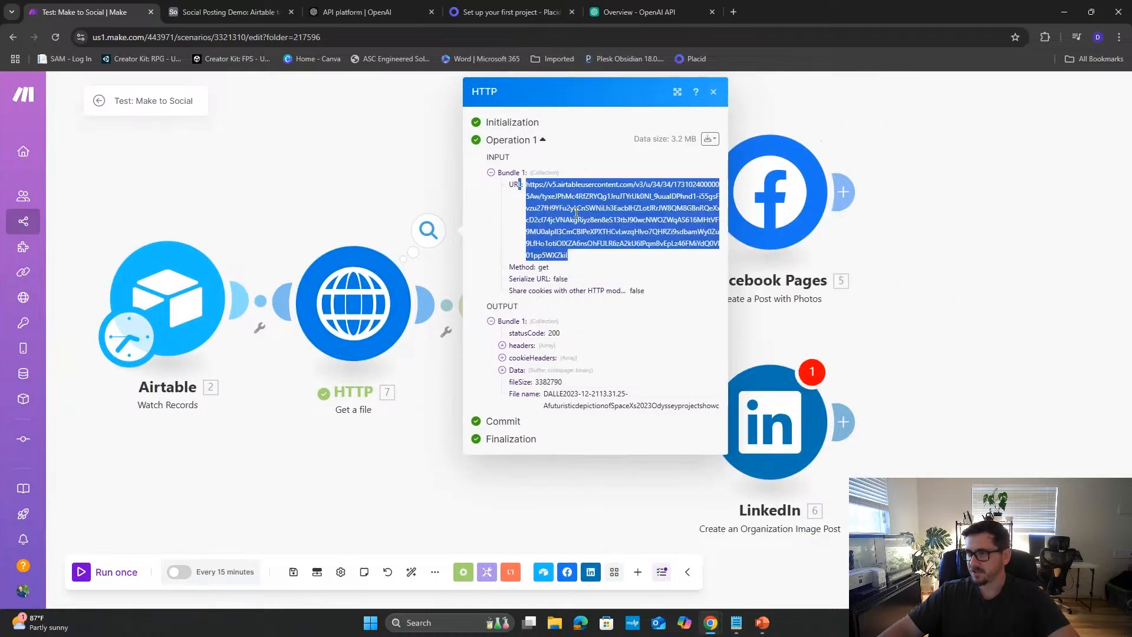
pyautogui.click(734, 12)
pyautogui.hotkey('ctrl', 'v')
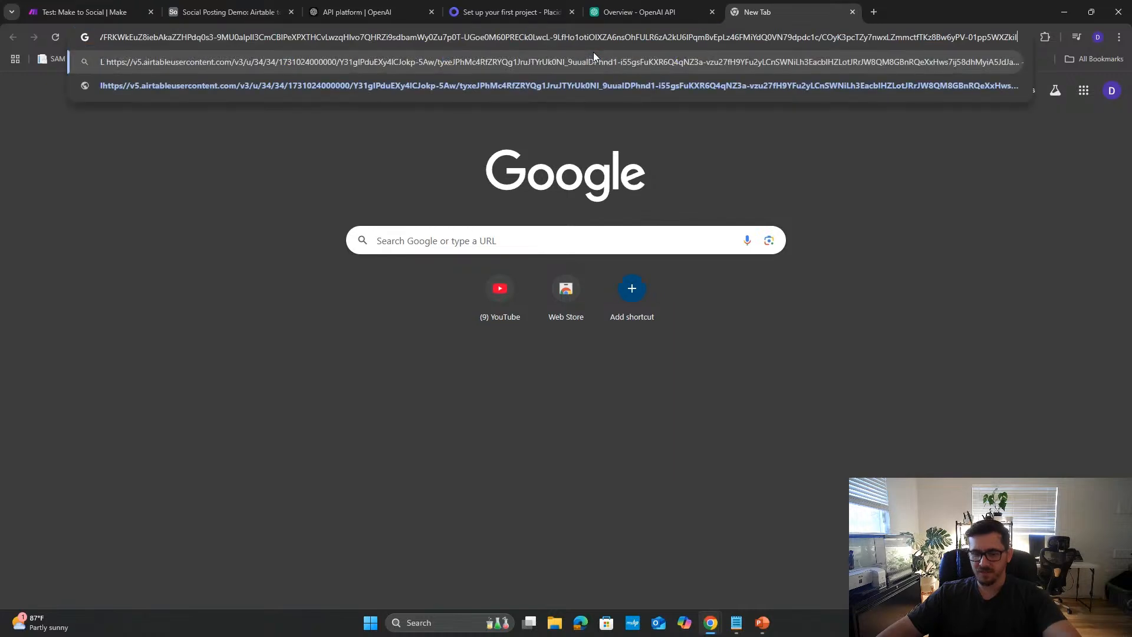
pyautogui.press('Return')
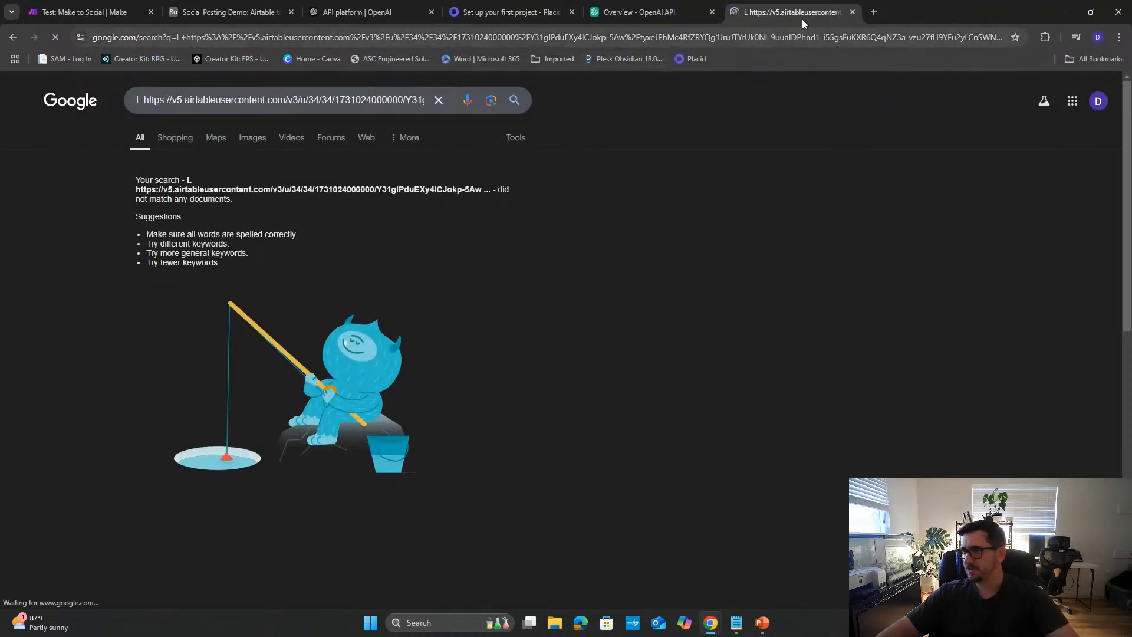
pyautogui.click(853, 12)
# - Copy only the link from the HTTP input bundle and view its image in a new tab, then close the tab and output
pyautogui.click(555, 205)
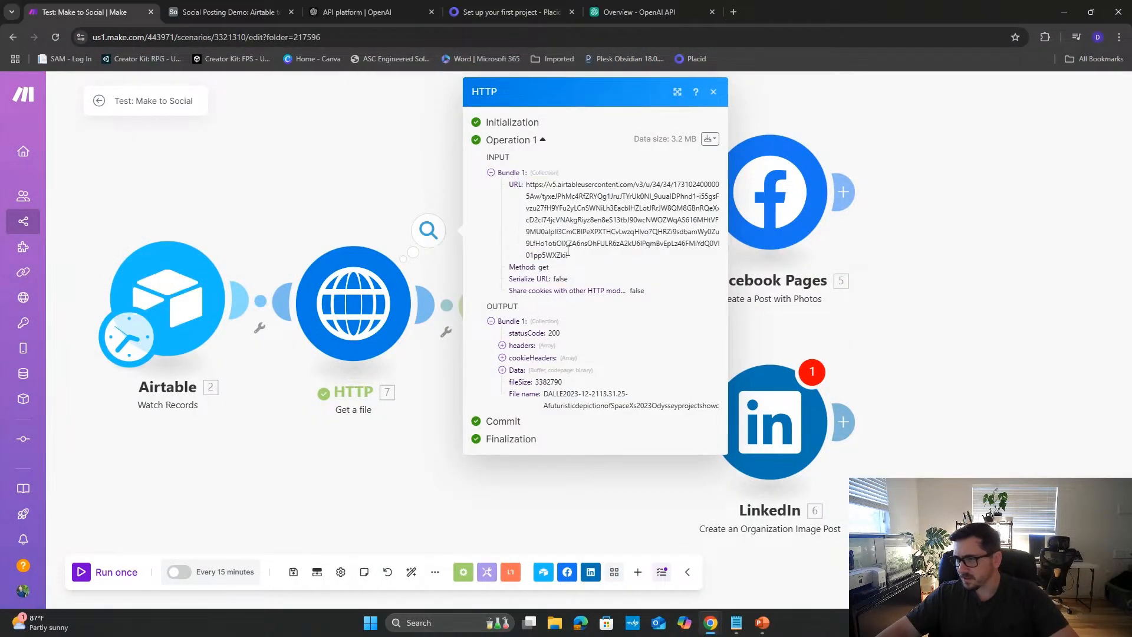
pyautogui.moveTo(583, 260); pyautogui.dragTo(526, 184)
pyautogui.rightClick(537, 198)
pyautogui.click(560, 206)
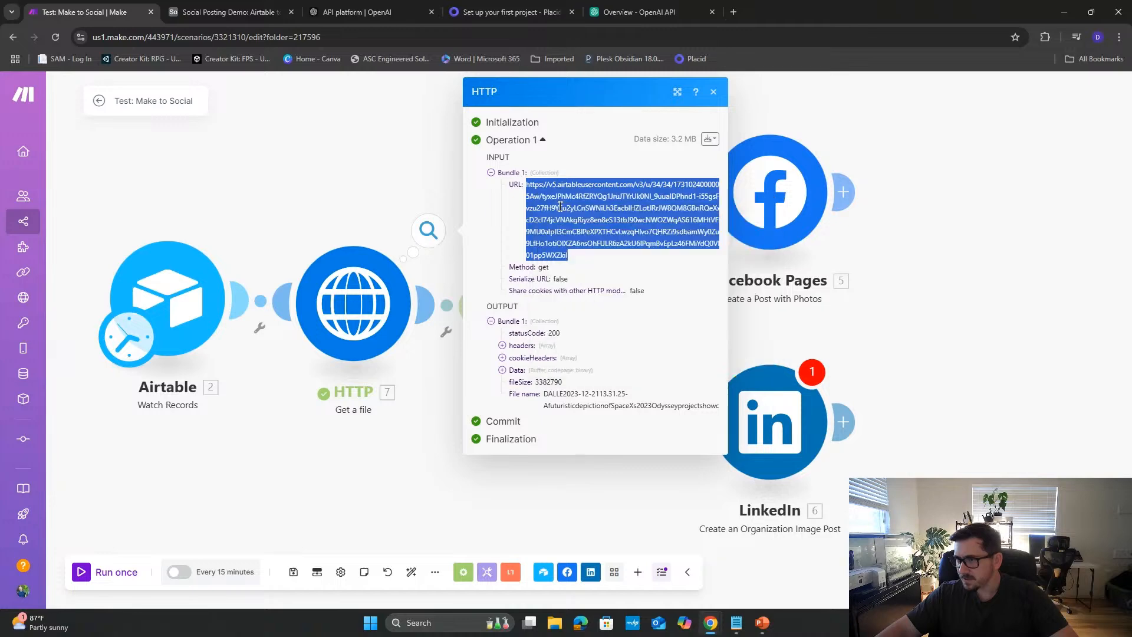
pyautogui.click(737, 15)
pyautogui.hotkey('ctrl', 'v')
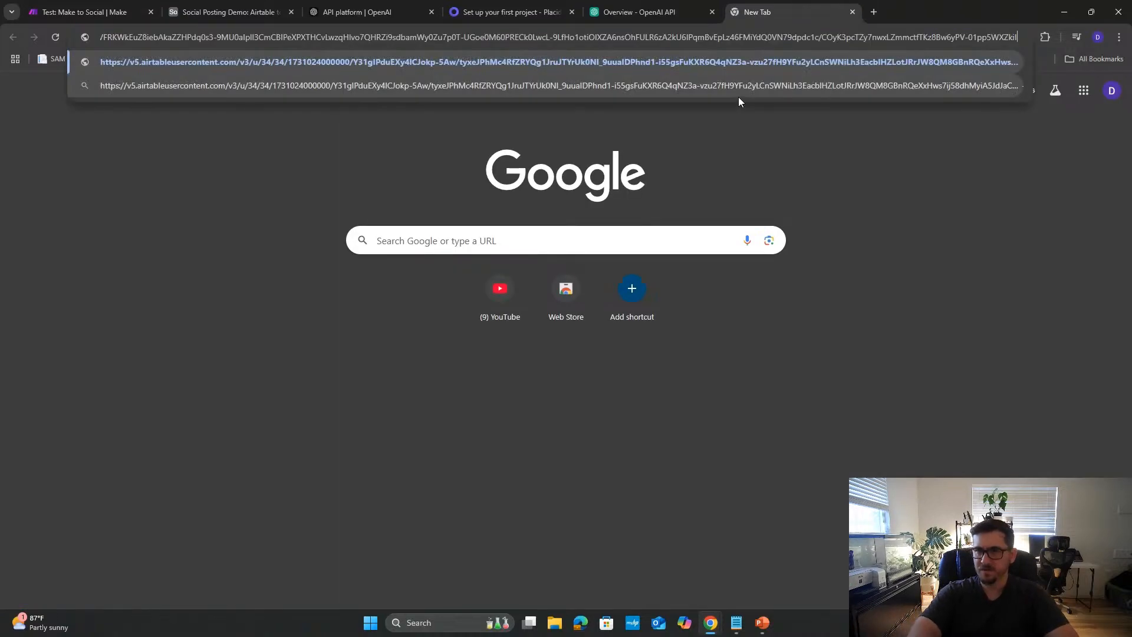
pyautogui.press('Return')
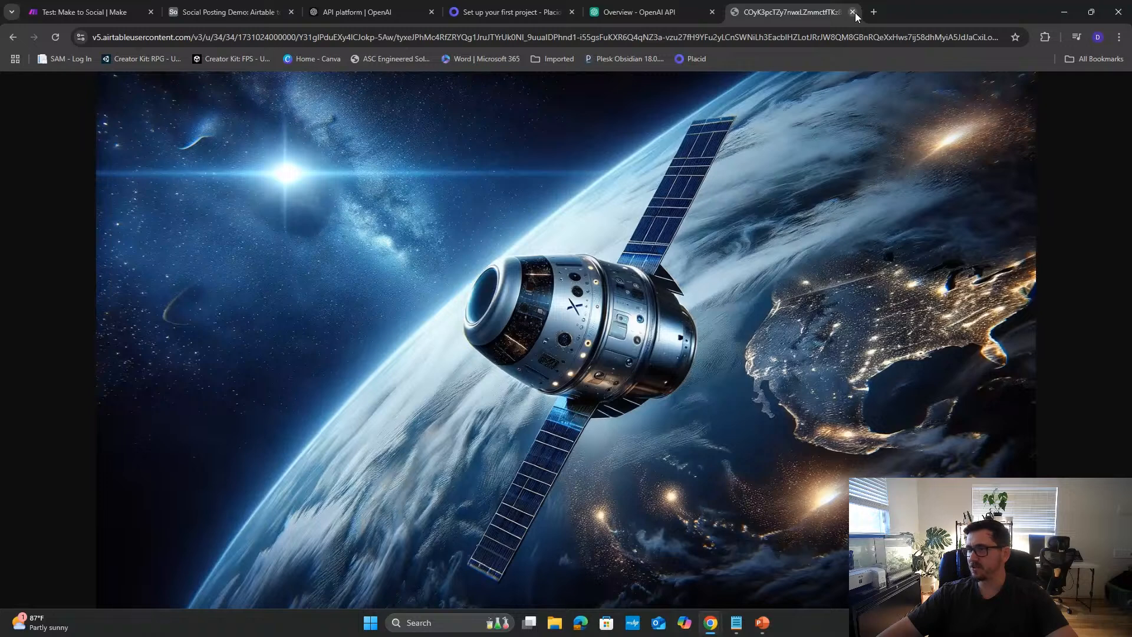
pyautogui.click(853, 12)
pyautogui.click(348, 165)
# - Set the LinkedIn module's file source to Map and its File name to the Airtable Post Image File name
pyautogui.click(806, 461)
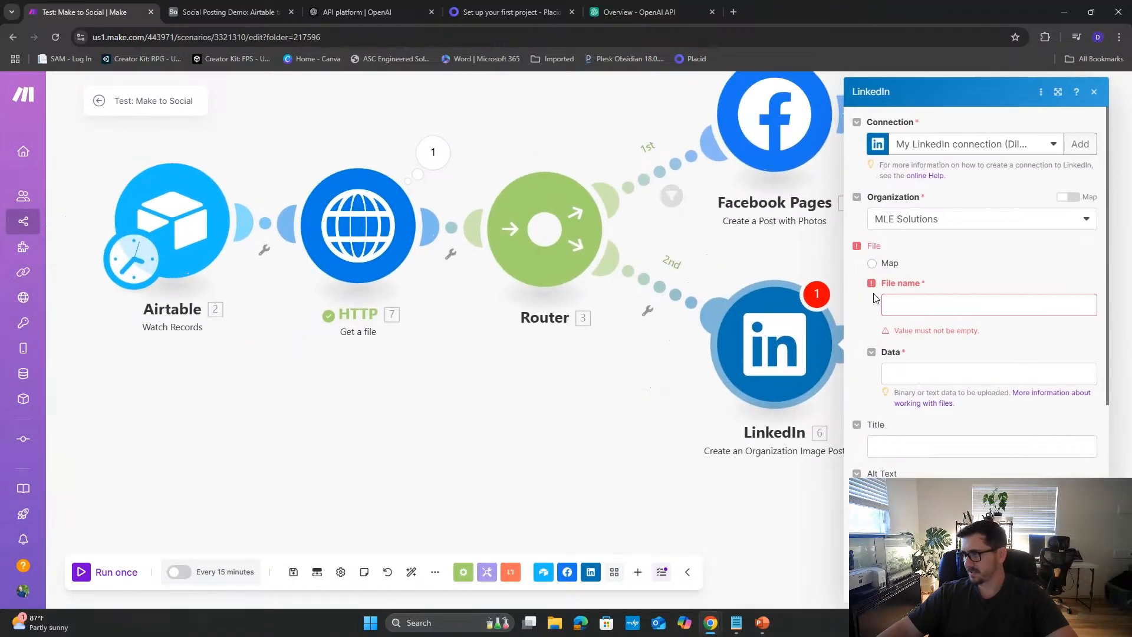
pyautogui.scroll(-2, 945, 346)
pyautogui.scroll(2, 922, 255)
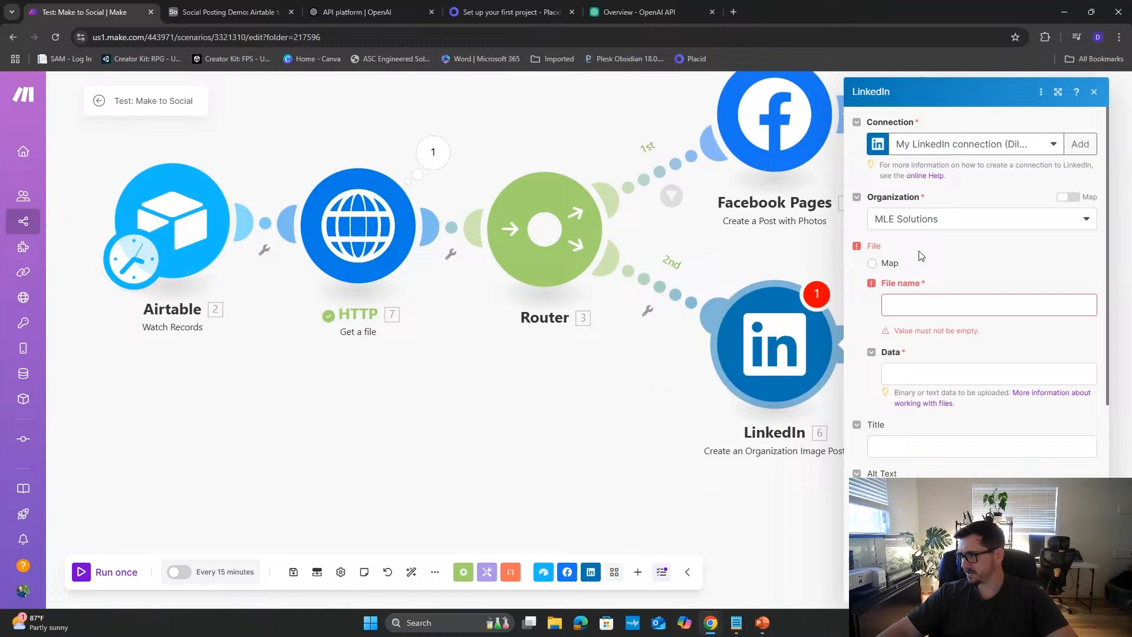
pyautogui.click(873, 264)
pyautogui.click(906, 304)
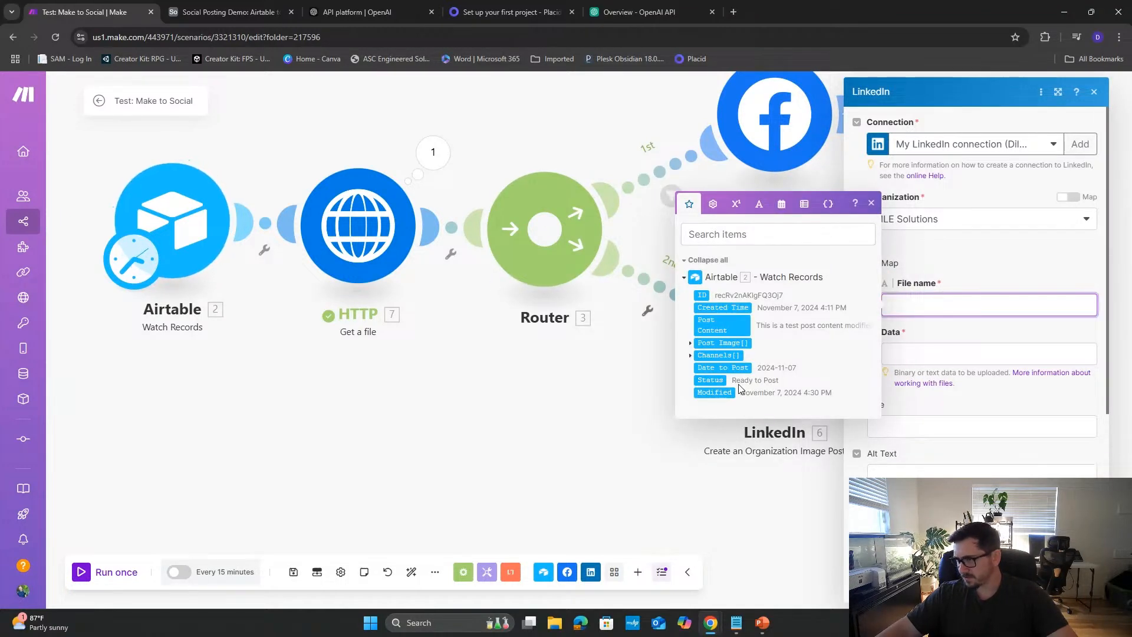
pyautogui.click(689, 344)
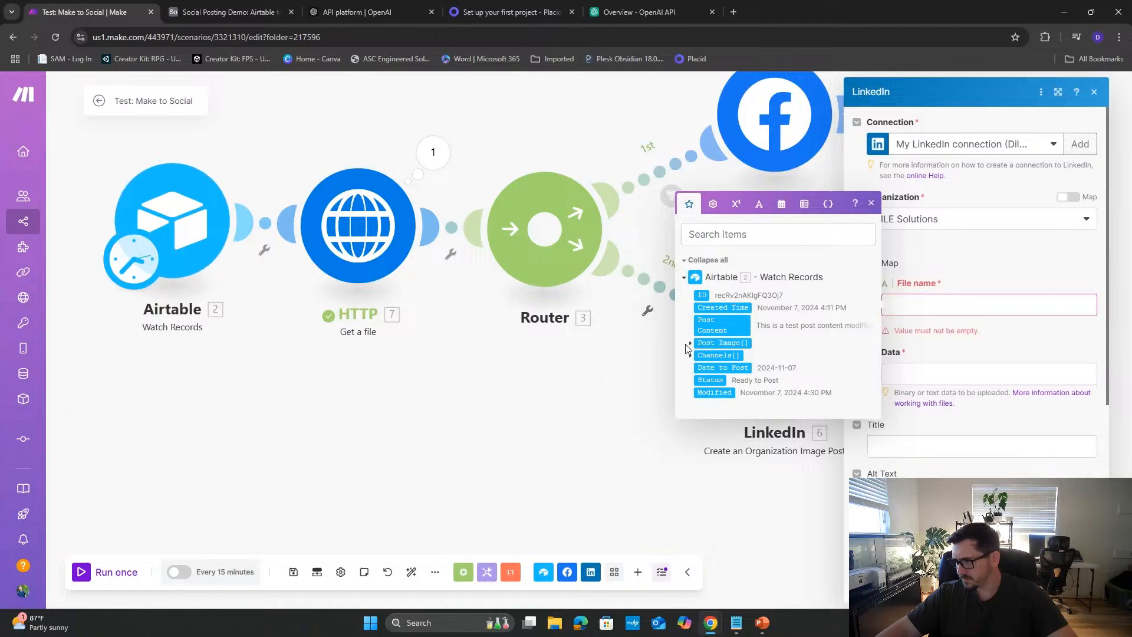
pyautogui.click(691, 344)
pyautogui.click(734, 407)
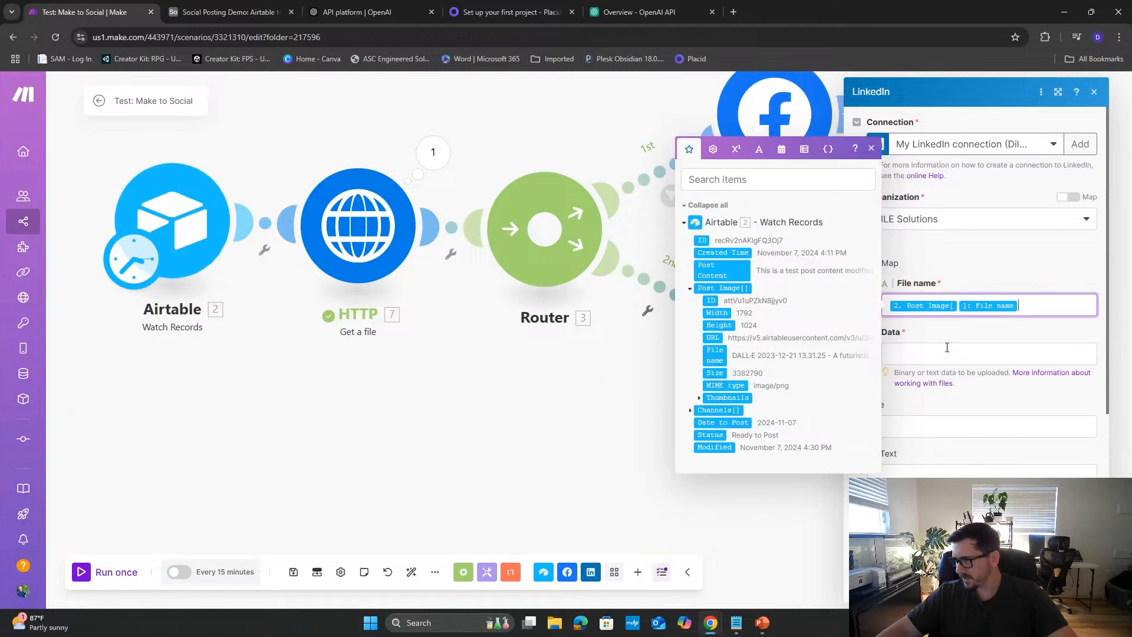
# - Map the LinkedIn file's Data field to the Airtable Post Image URL
pyautogui.press('Tab')
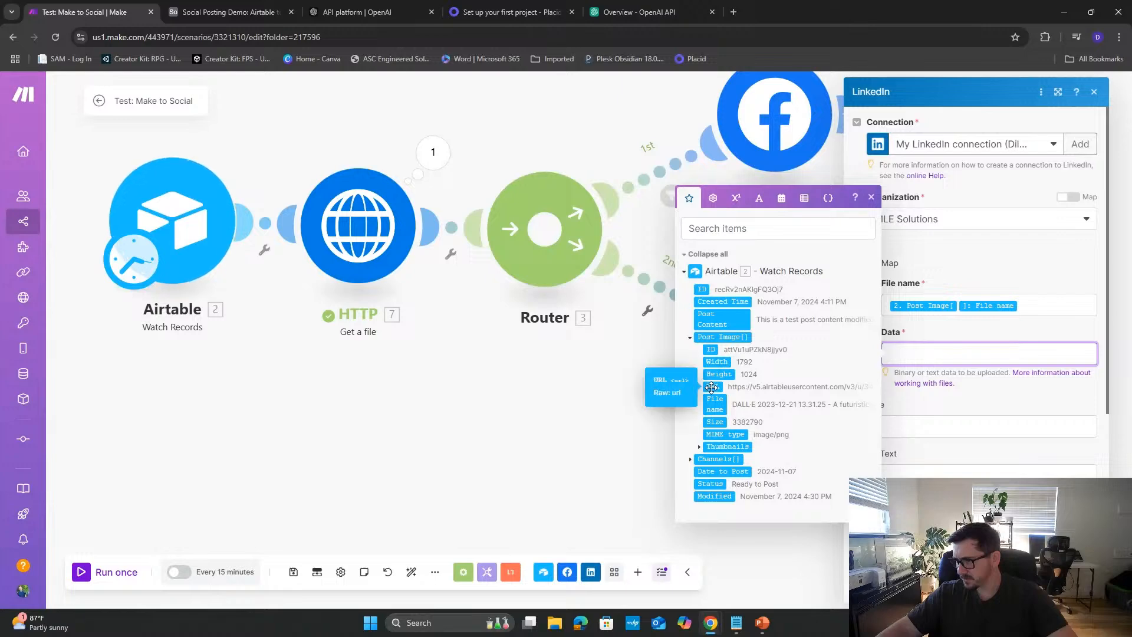
pyautogui.click(712, 386)
pyautogui.click(996, 404)
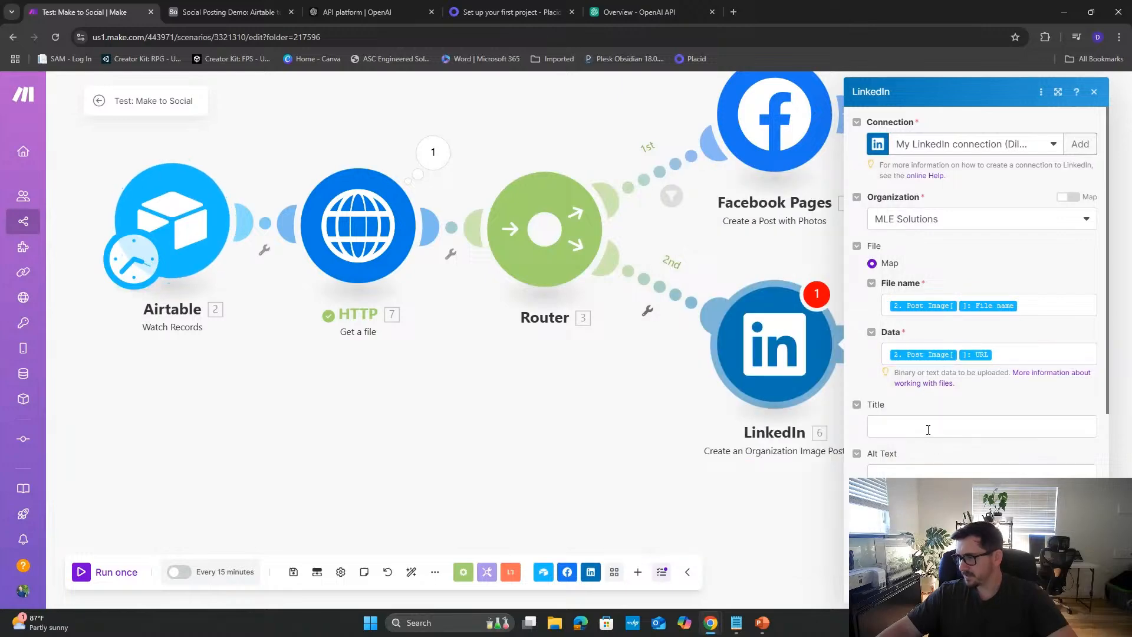
# - Map the LinkedIn module's Content field to the Airtable Post Content, check the Airtable table, and save the module
pyautogui.click(928, 429)
pyautogui.click(928, 454)
pyautogui.scroll(-2, 922, 451)
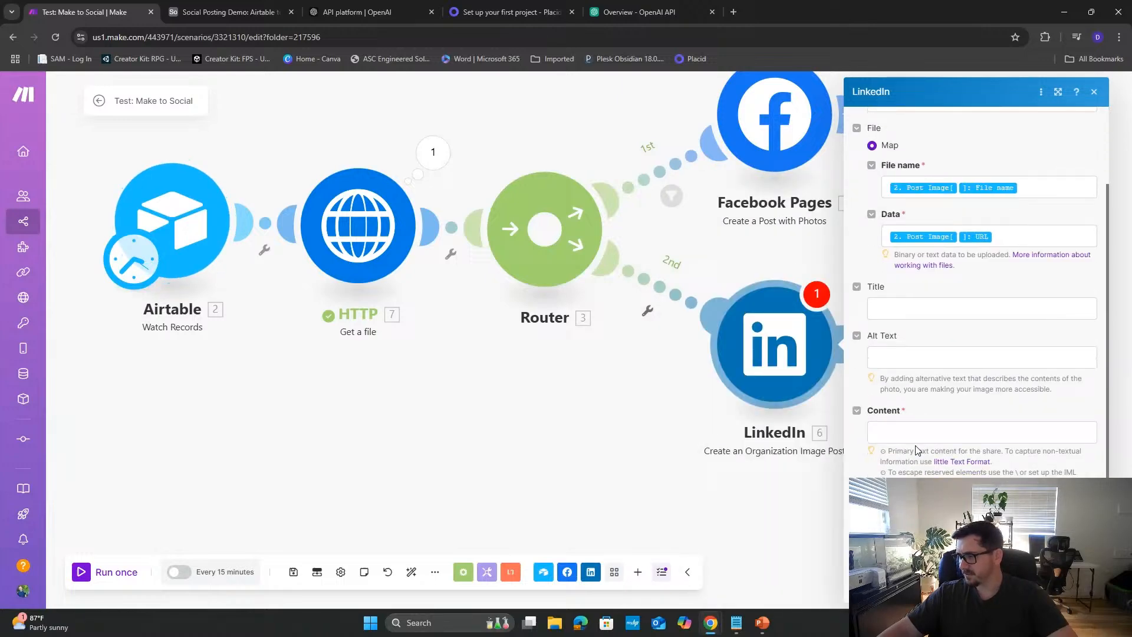
pyautogui.click(914, 430)
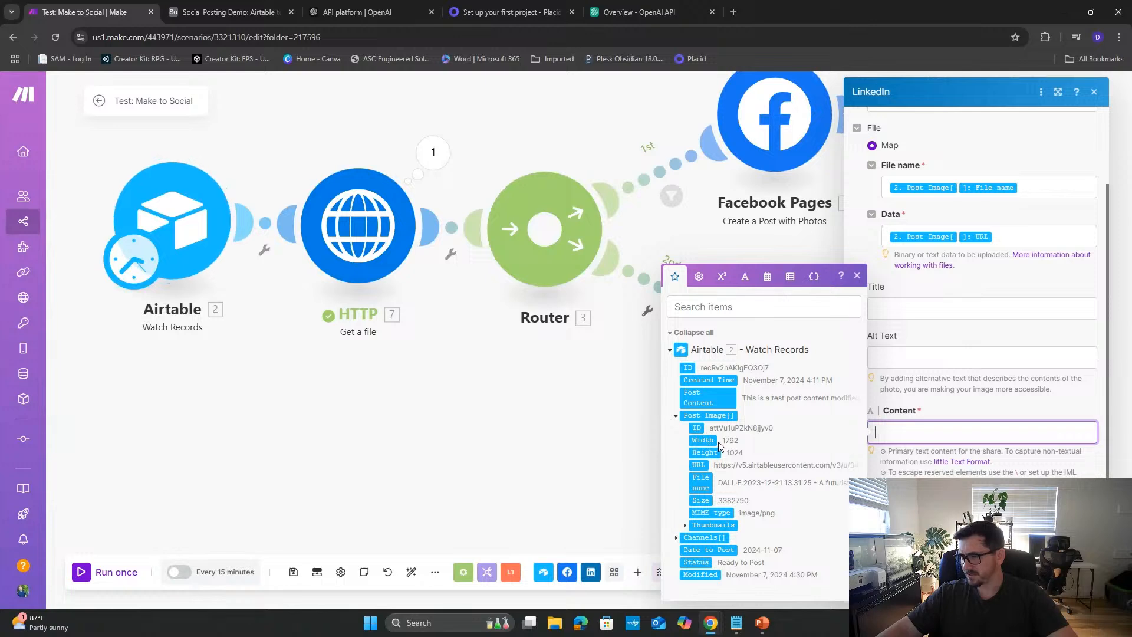
pyautogui.click(704, 399)
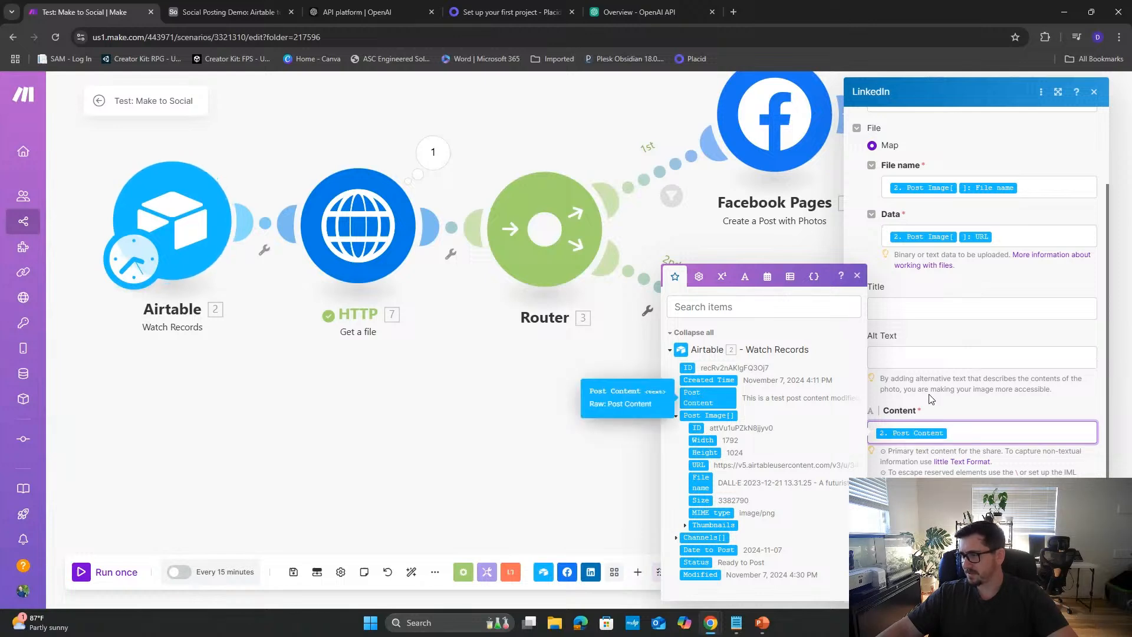
pyautogui.click(970, 381)
pyautogui.scroll(1, 970, 382)
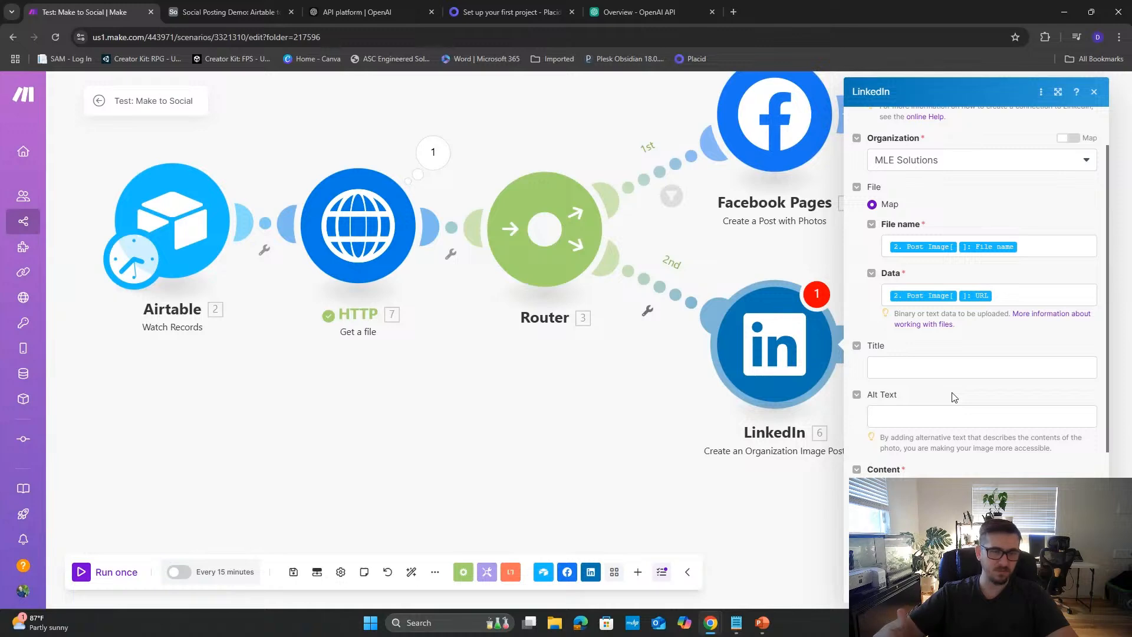
pyautogui.click(229, 12)
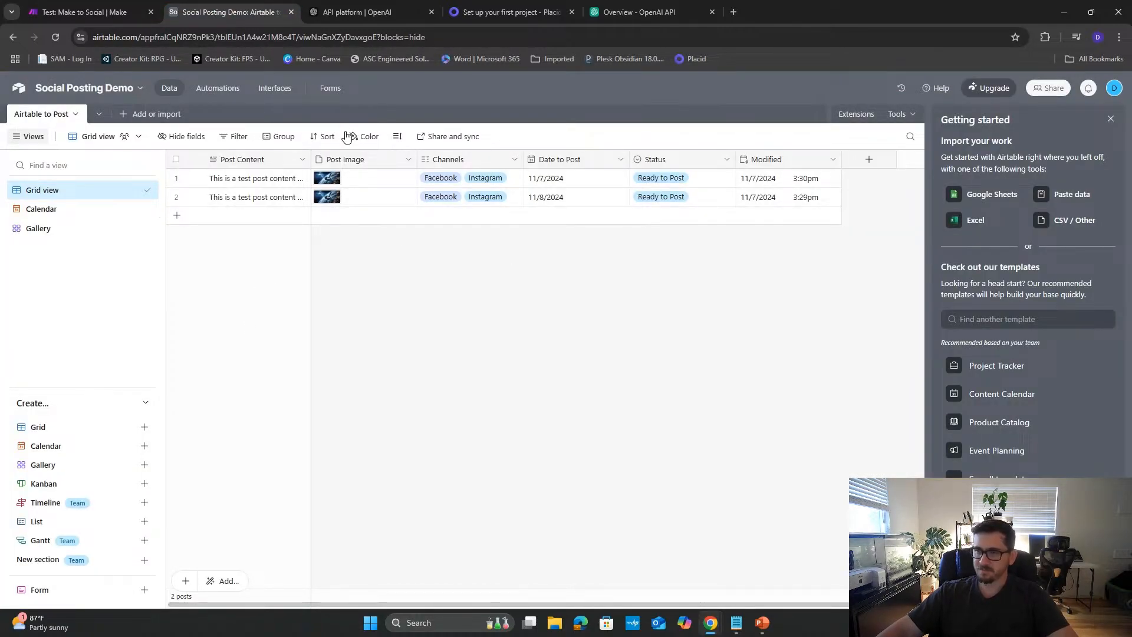
pyautogui.click(141, 16)
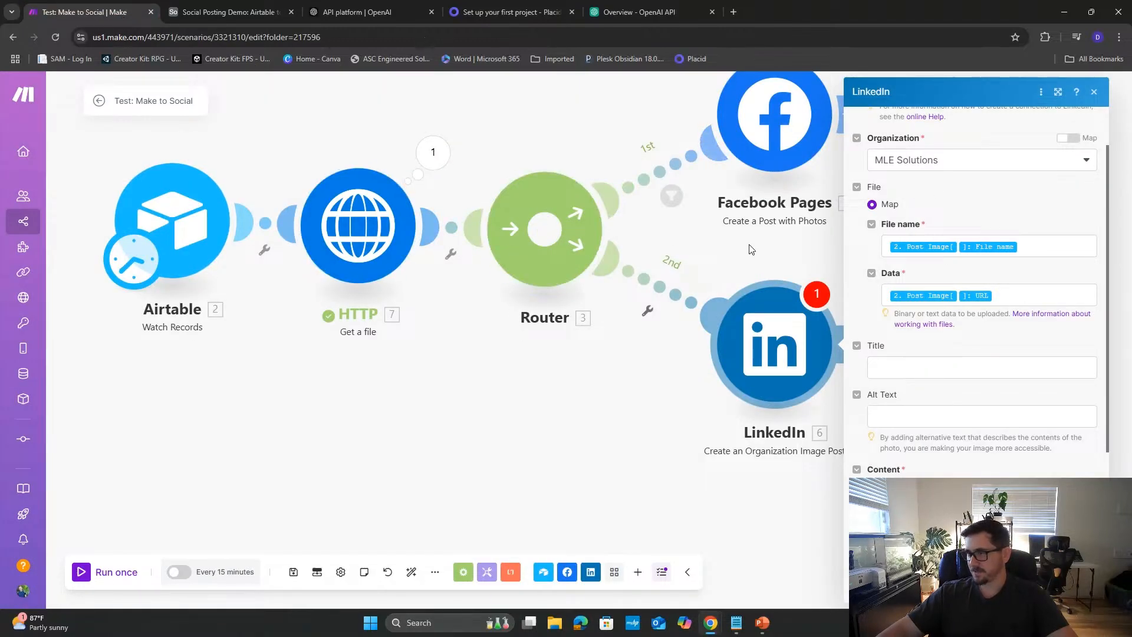
pyautogui.click(743, 547)
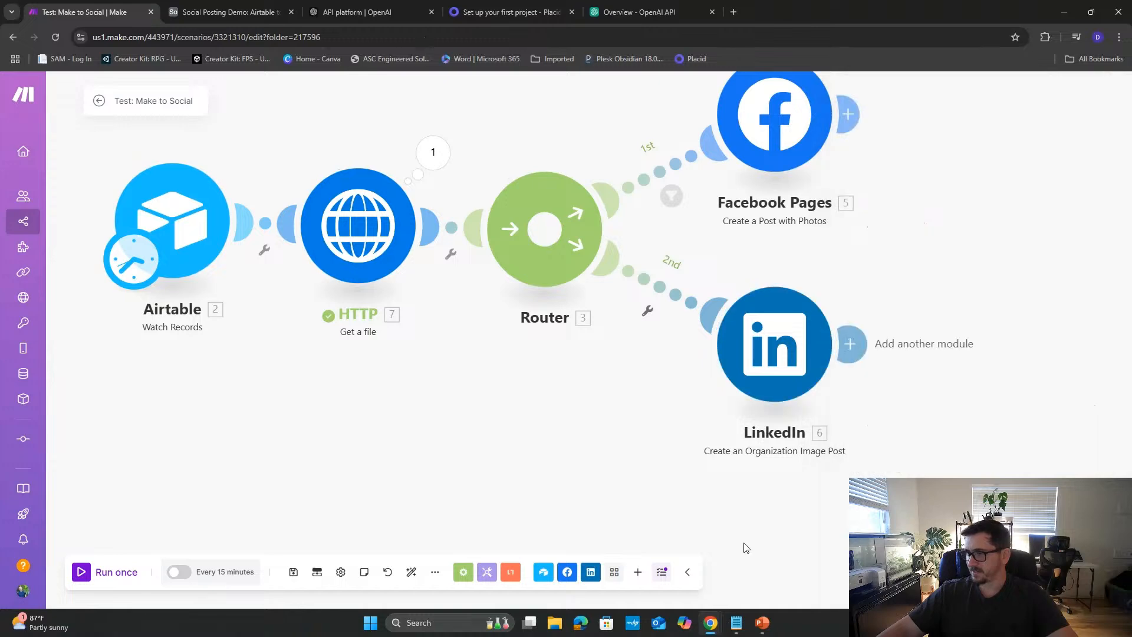
# - Set up a filter on the router's LinkedIn route and label it "Only post if marked LinkedIn"
pyautogui.click(638, 379)
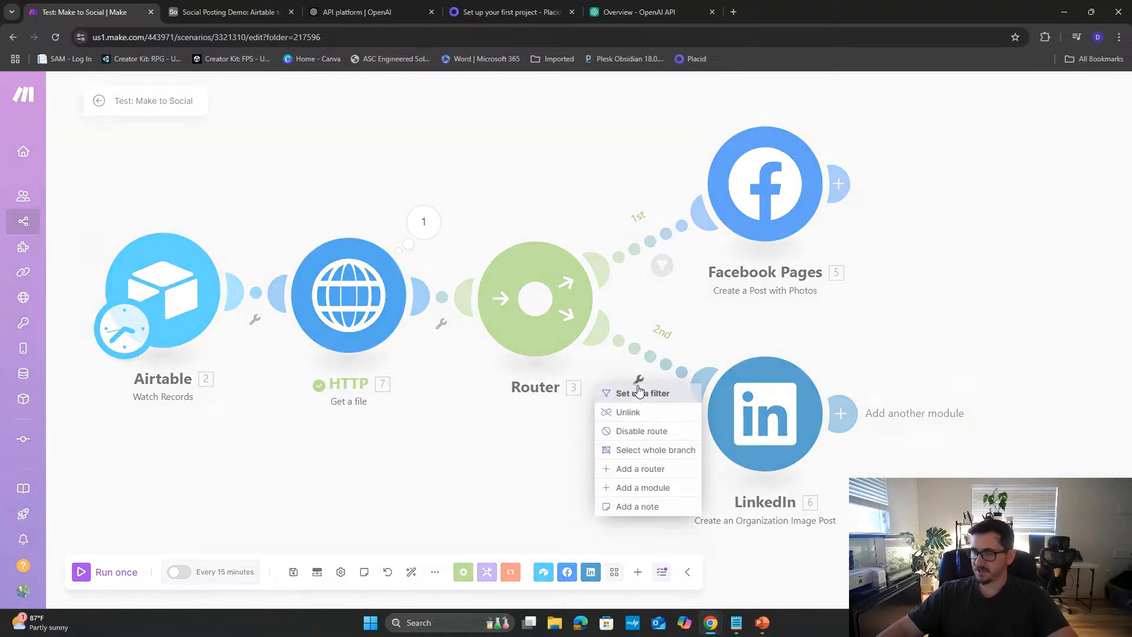
pyautogui.click(626, 393)
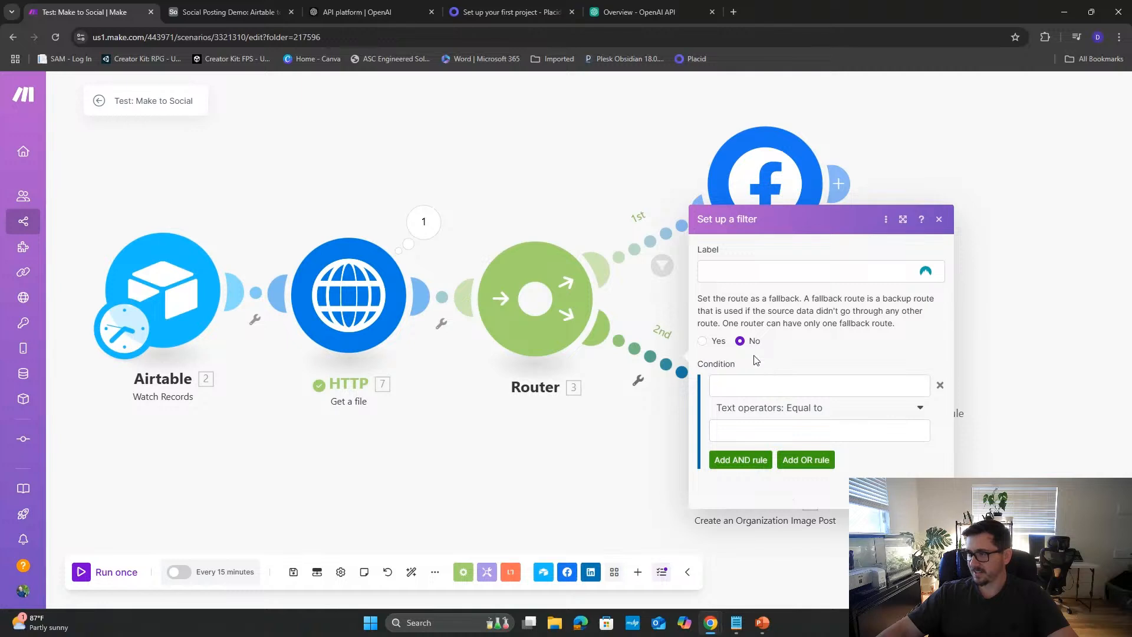
pyautogui.click(733, 271)
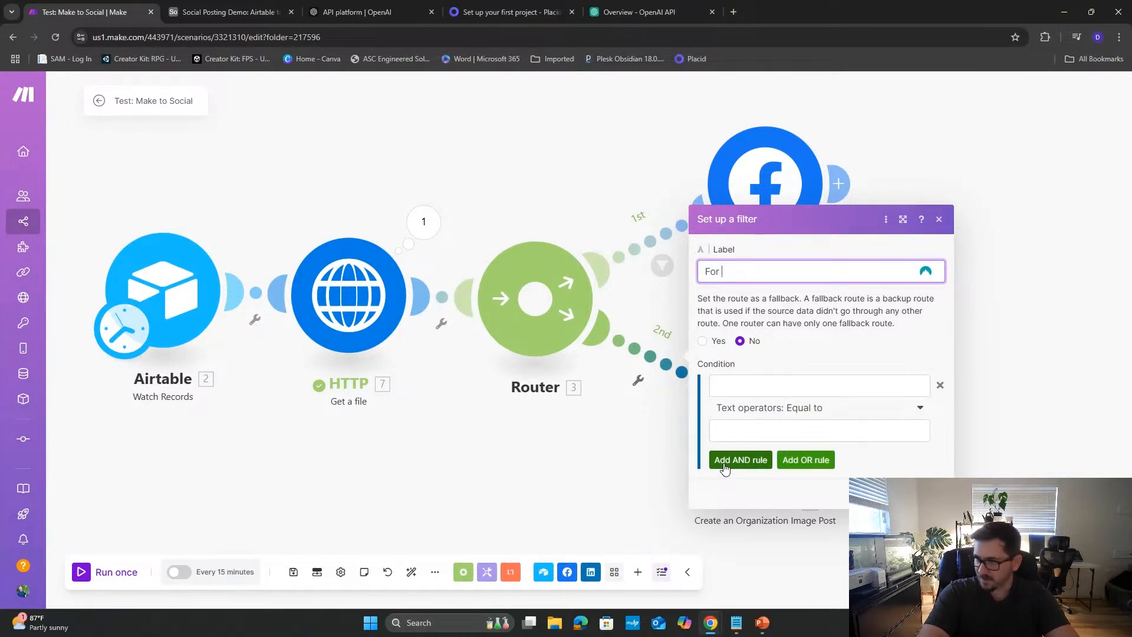
pyautogui.write('Only post if marked linkedIn')
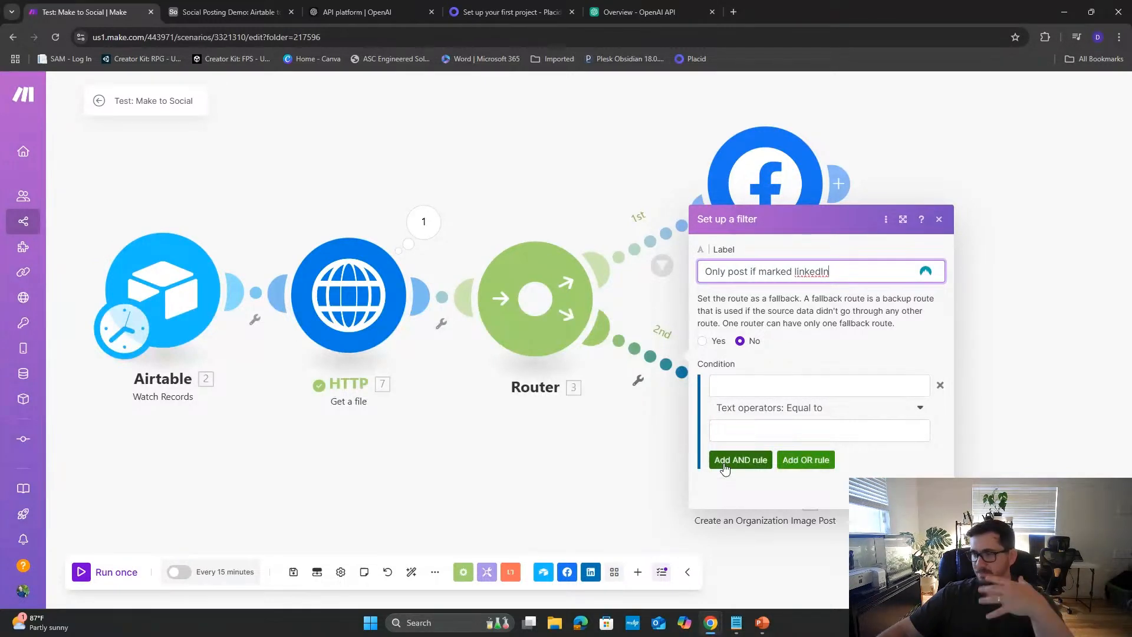
pyautogui.rightClick(813, 272)
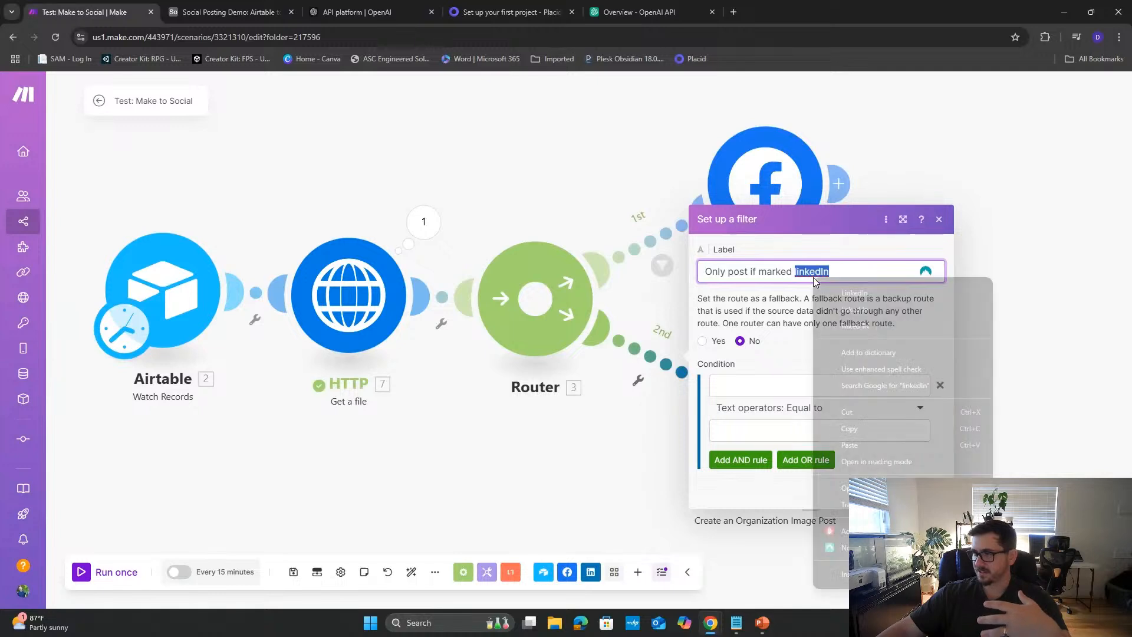
pyautogui.click(846, 294)
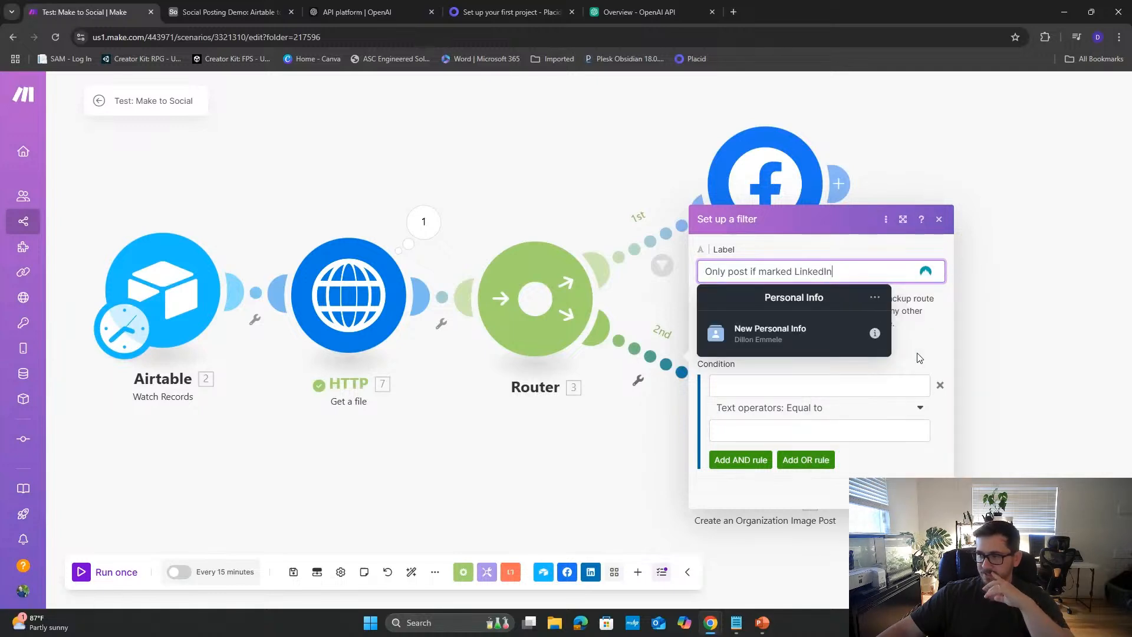
pyautogui.click(676, 328)
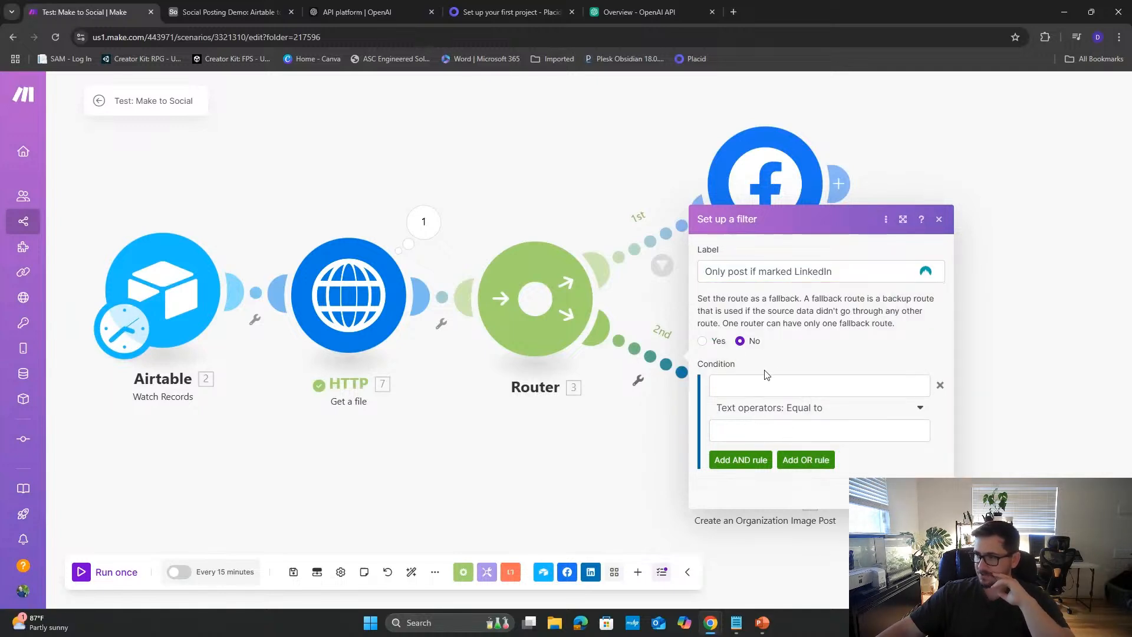
# - Define the filter condition as Airtable Channels[] equal to the text LinkedIn
pyautogui.click(757, 392)
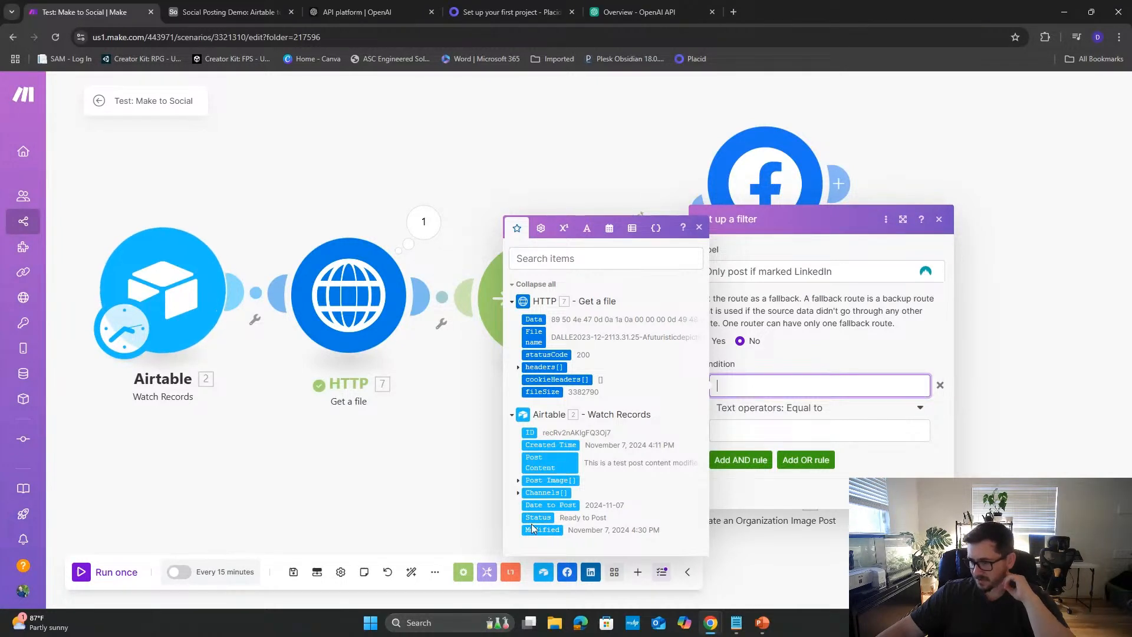
pyautogui.click(546, 492)
pyautogui.click(731, 431)
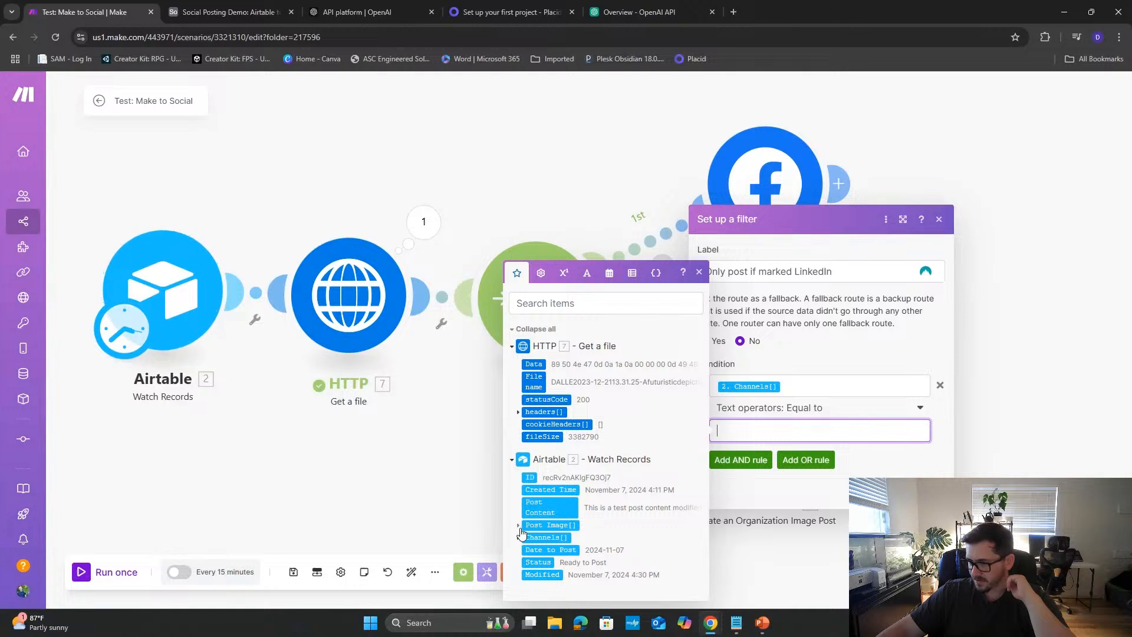
pyautogui.click(519, 537)
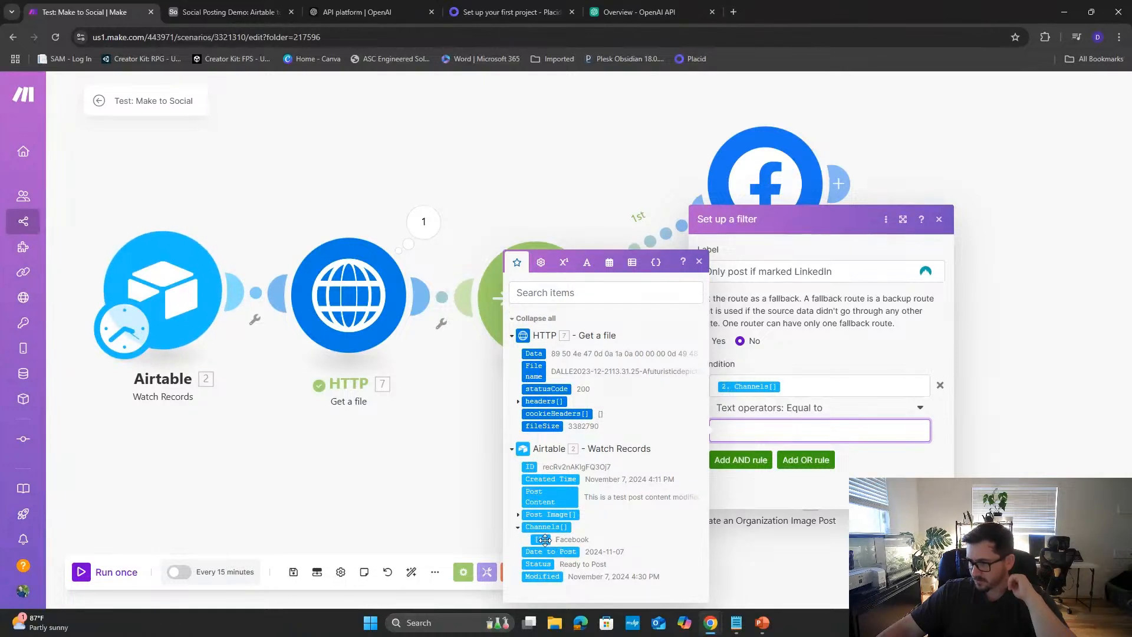
pyautogui.click(540, 539)
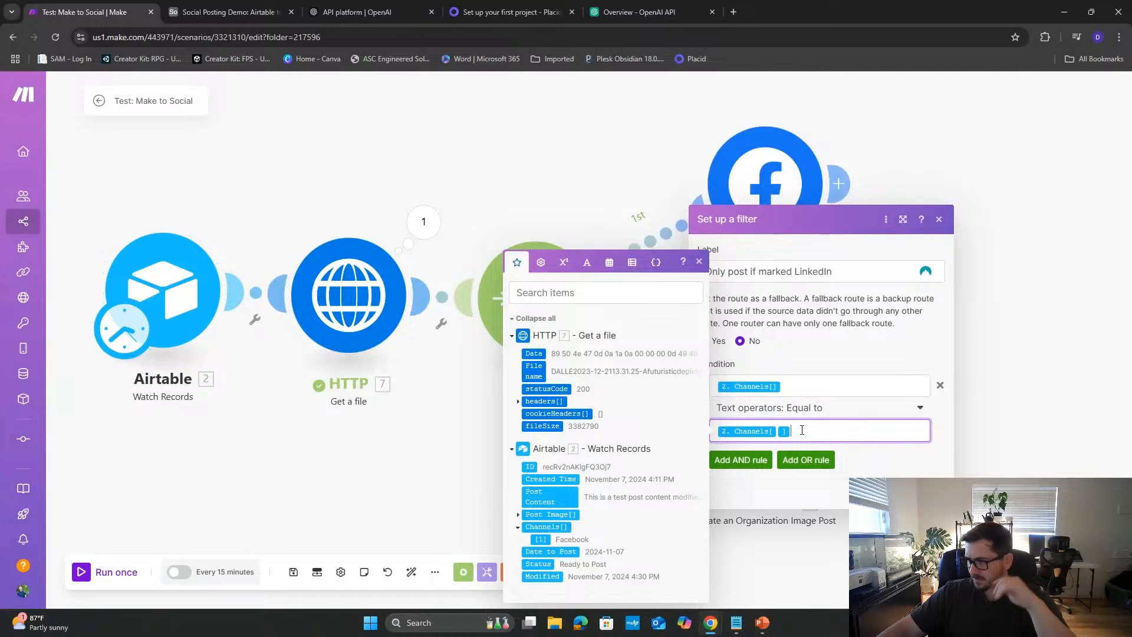
pyautogui.press('BackSpace')
pyautogui.press('BackSpace')
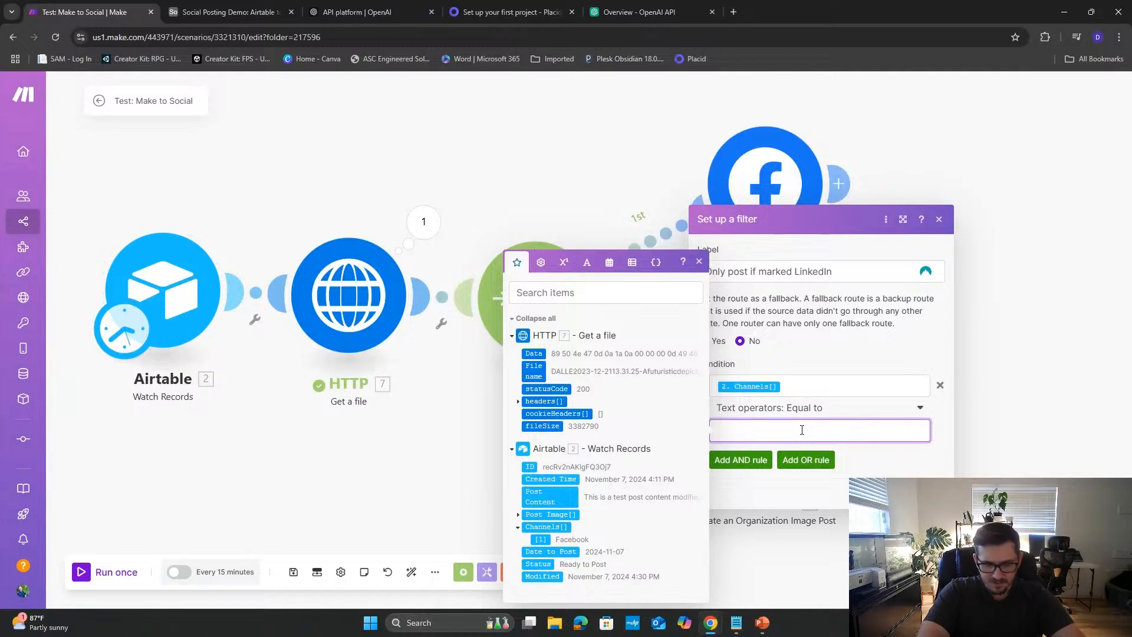
pyautogui.write('LinkedIn')
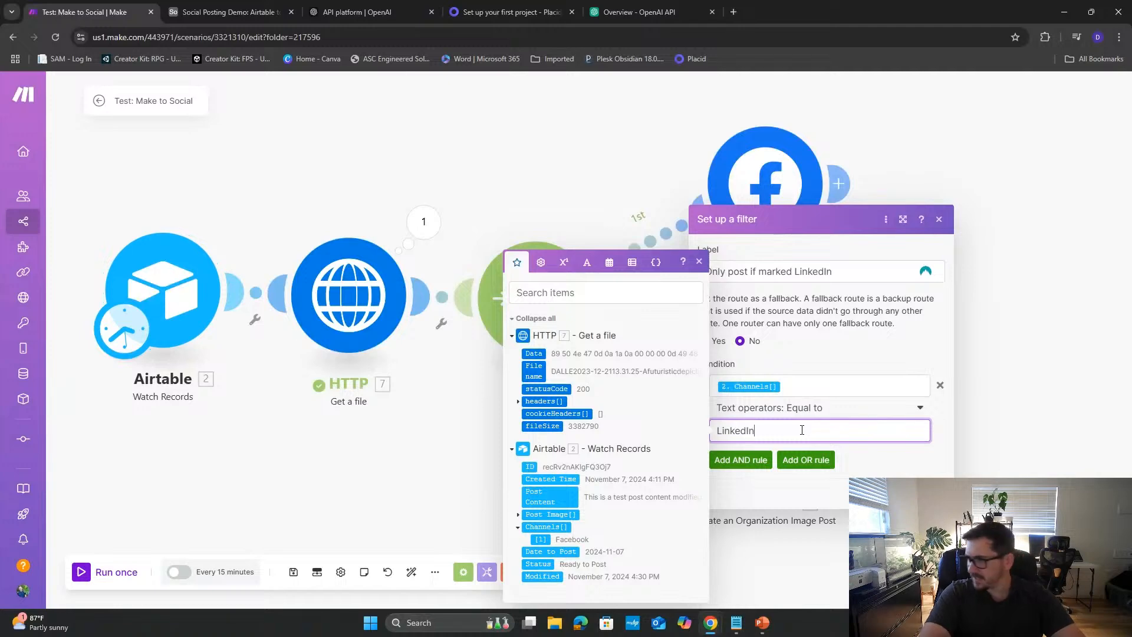
# - Add LinkedIn to the Channels of the second Airtable record, and return to Make to save the route filter
pyautogui.click(249, 13)
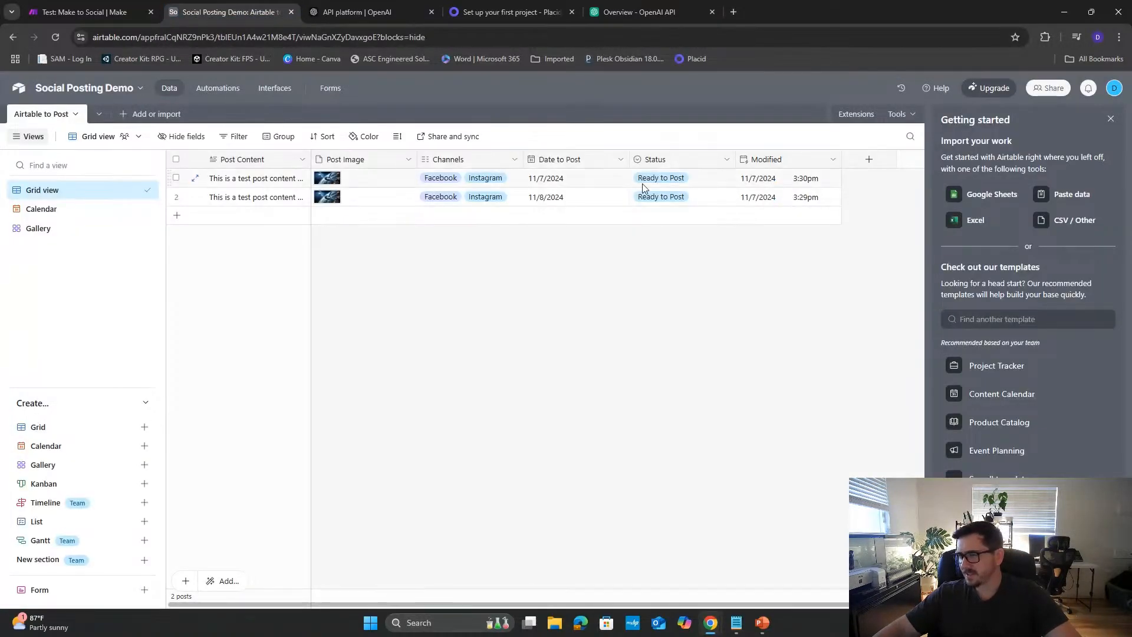
pyautogui.click(505, 199)
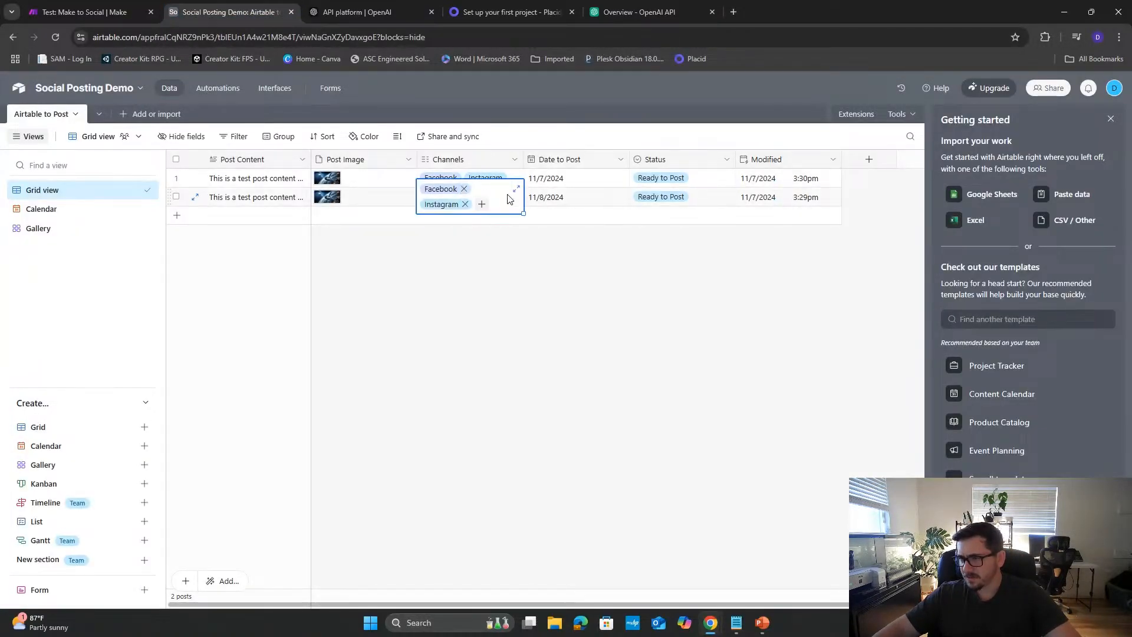
pyautogui.click(482, 204)
pyautogui.click(445, 244)
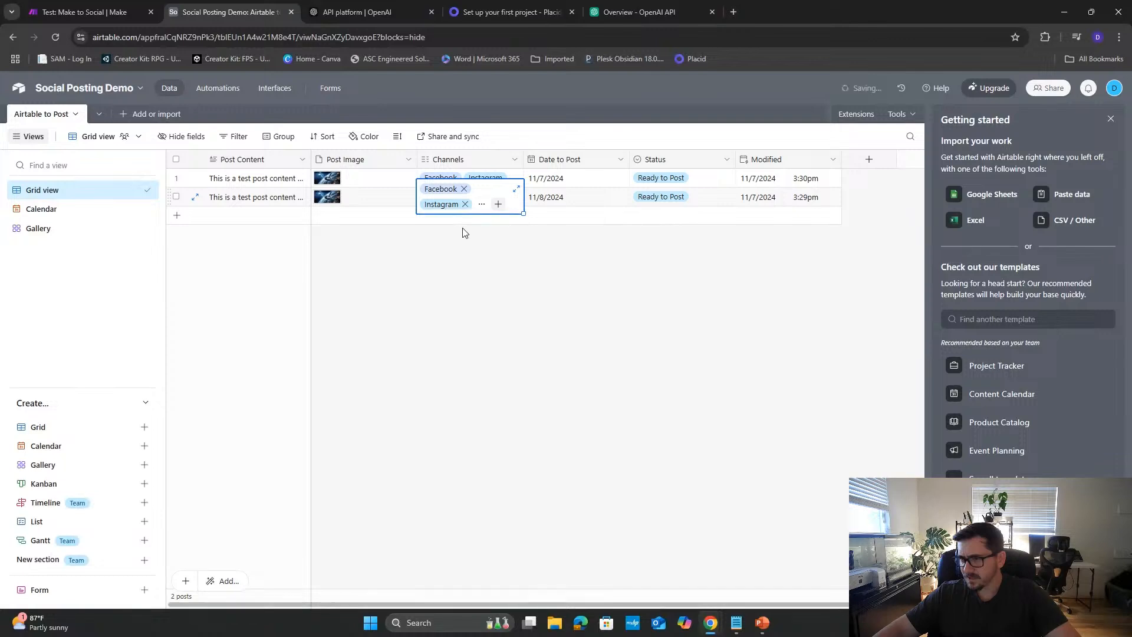
pyautogui.click(59, 19)
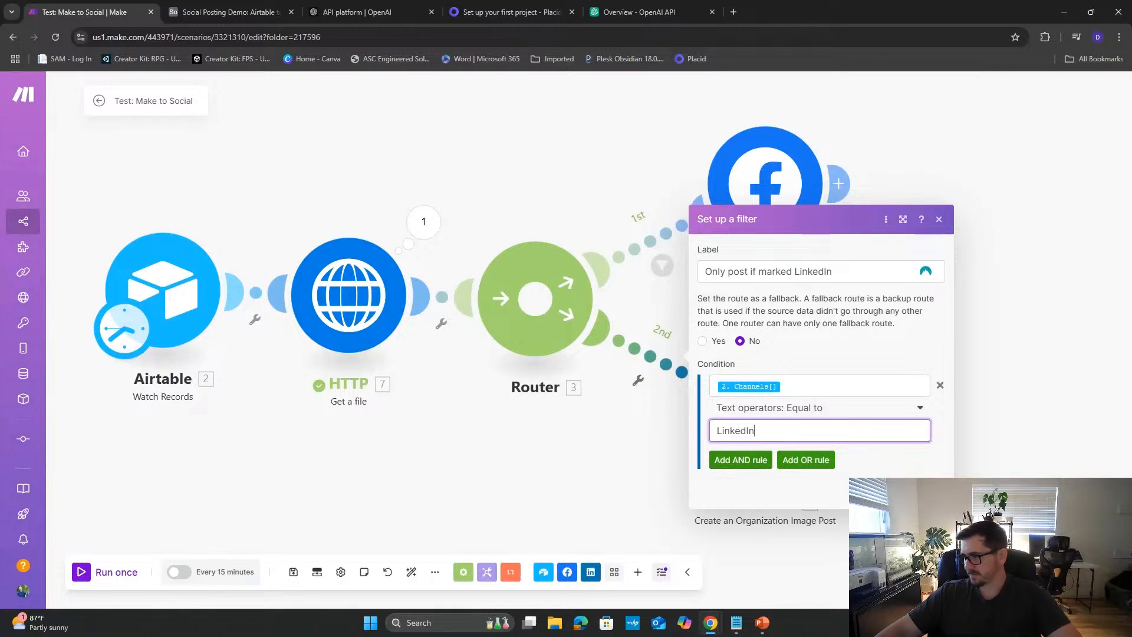
pyautogui.click(928, 491)
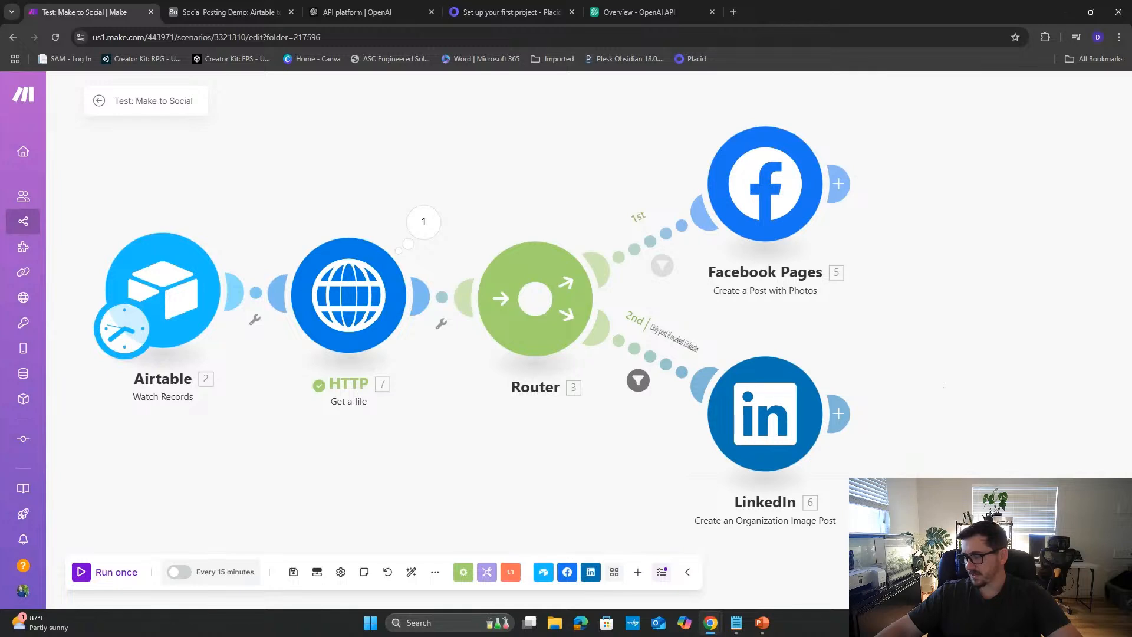
# - Add a third route to the router with the Instagram for Business "Create a Photo Post" module
pyautogui.moveTo(565, 505); pyautogui.dragTo(635, 472)
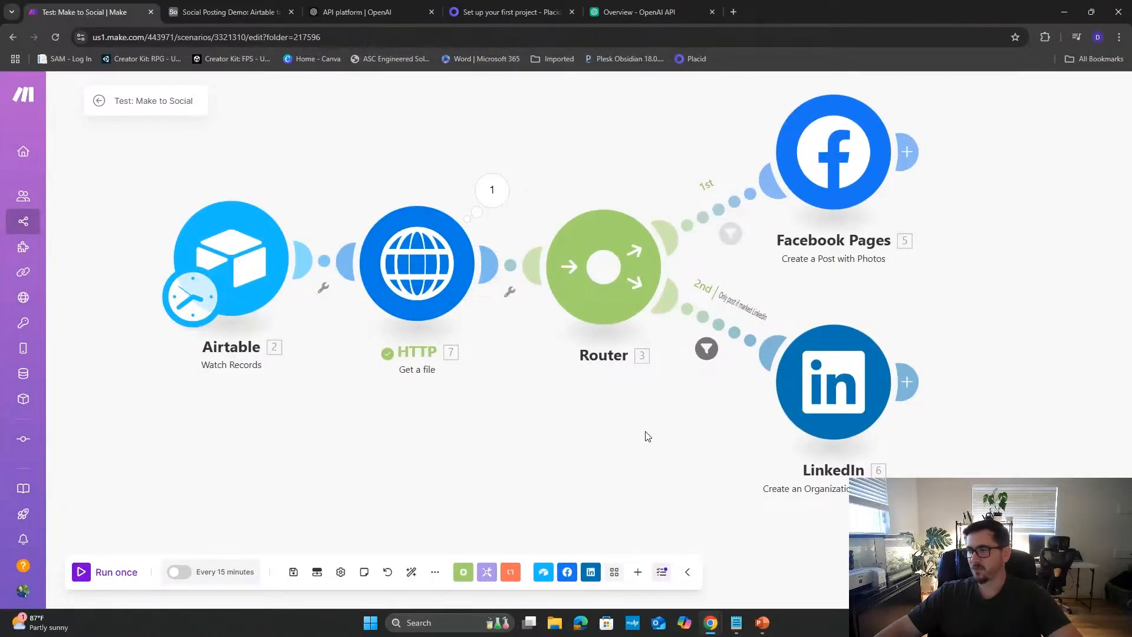
pyautogui.moveTo(648, 436)
pyautogui.mouseDown()
pyautogui.moveTo(609, 450)
pyautogui.moveTo(643, 444)
pyautogui.mouseUp()
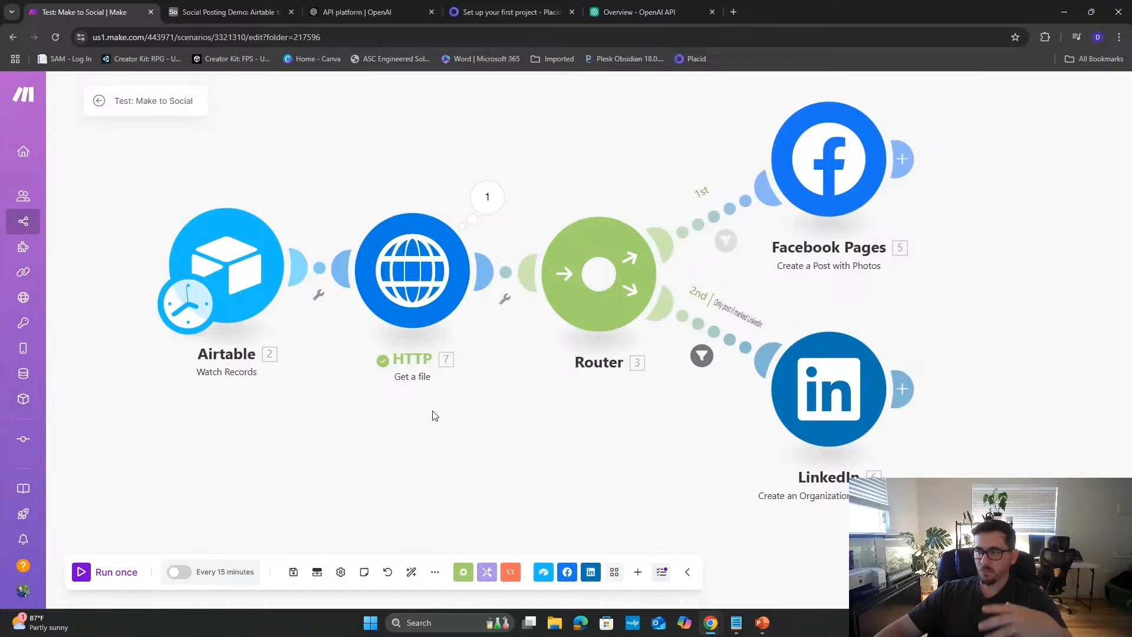
pyautogui.click(578, 324)
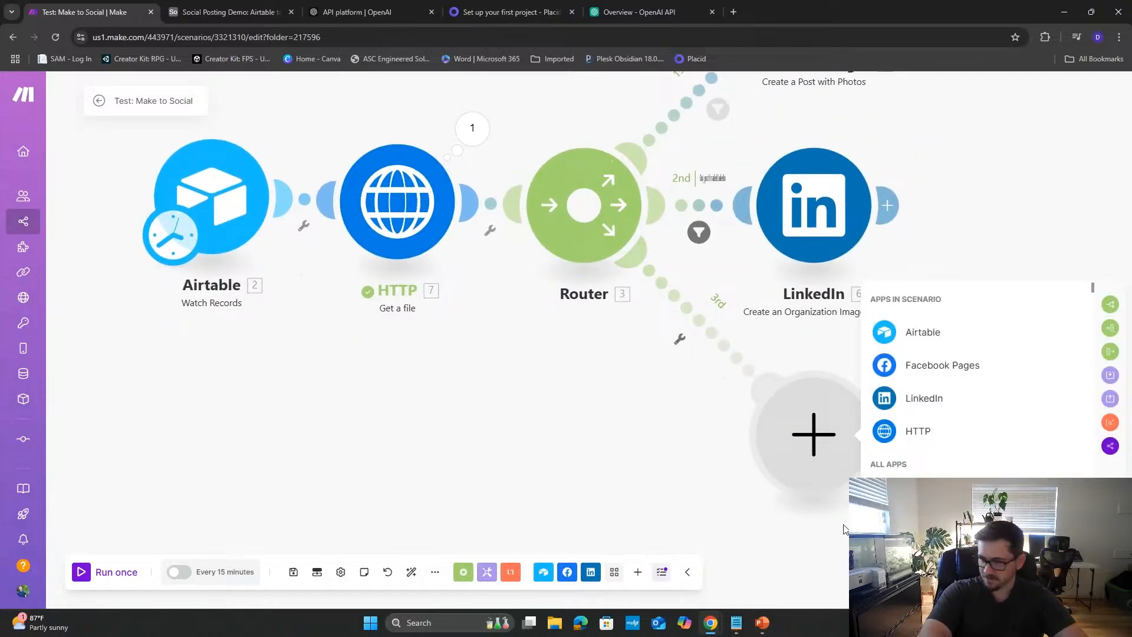
pyautogui.write('insta')
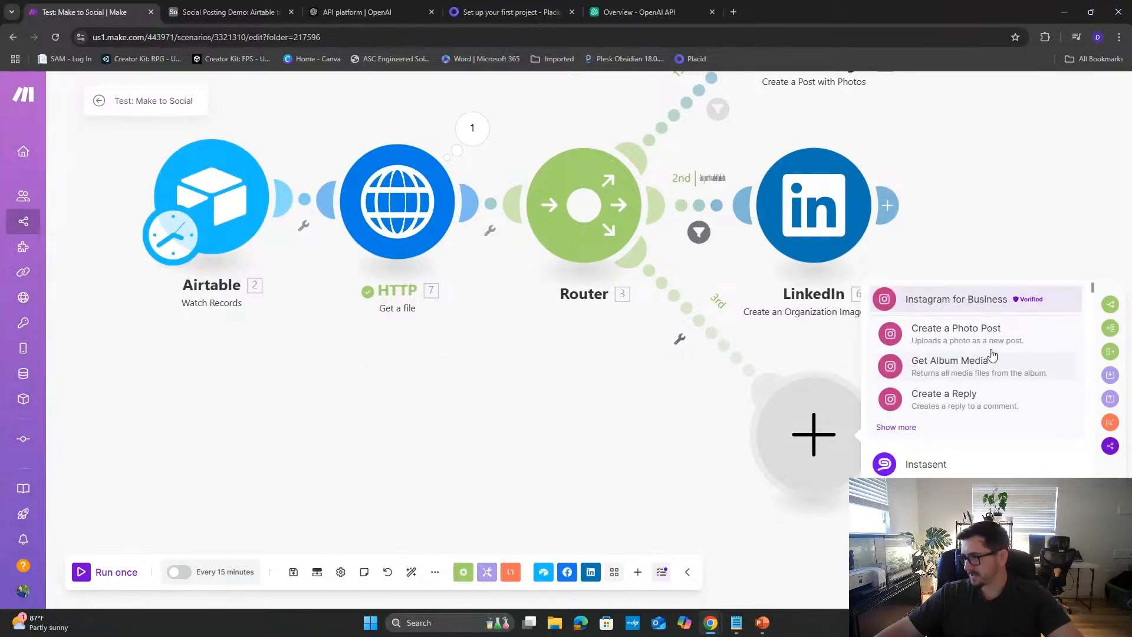
pyautogui.click(991, 342)
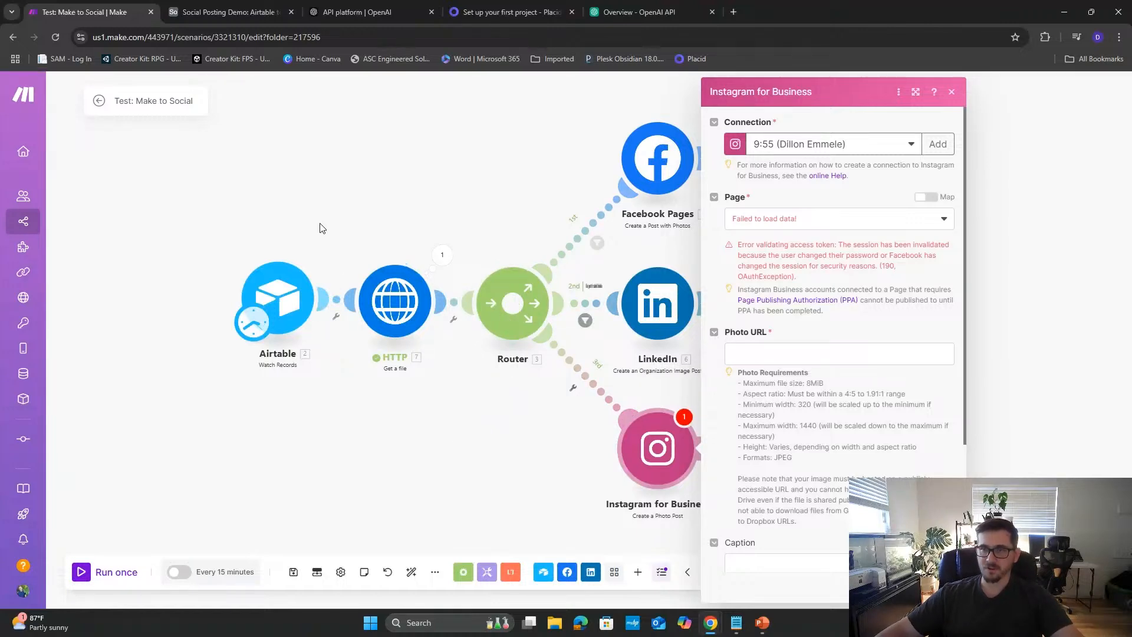
# - Switch to Airtable and add an empty third record to the Airtable to Post table
pyautogui.click(229, 10)
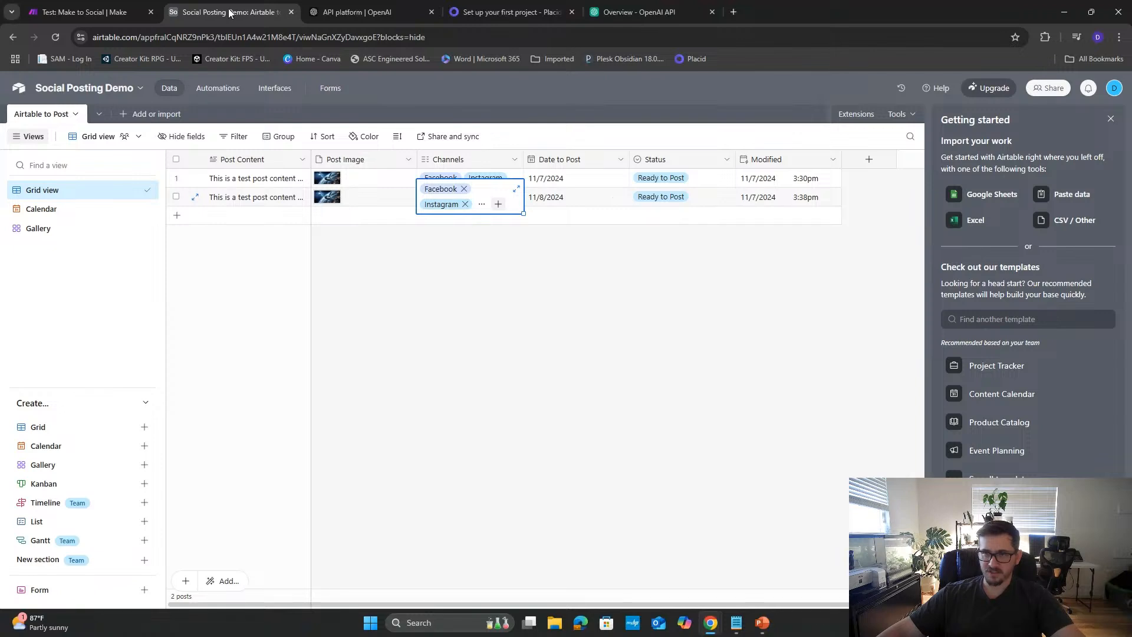
pyautogui.click(253, 206)
pyautogui.click(264, 257)
pyautogui.click(262, 222)
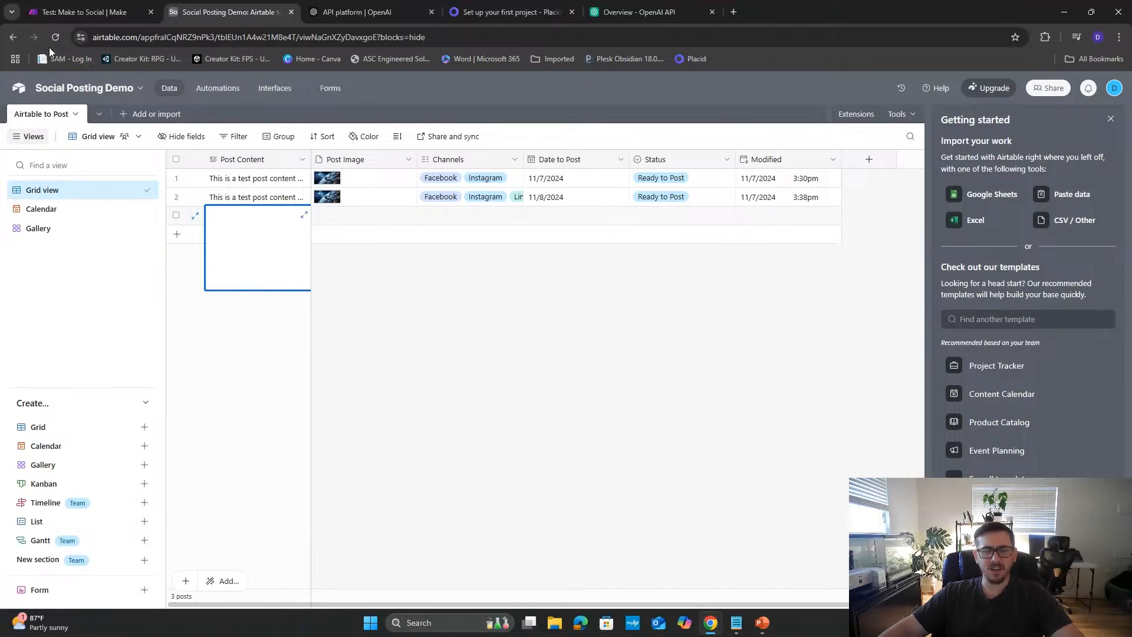
# - Return to Make, unlink the LinkedIn and Instagram for Business modules from the router, and move both modules aside
pyautogui.click(67, 13)
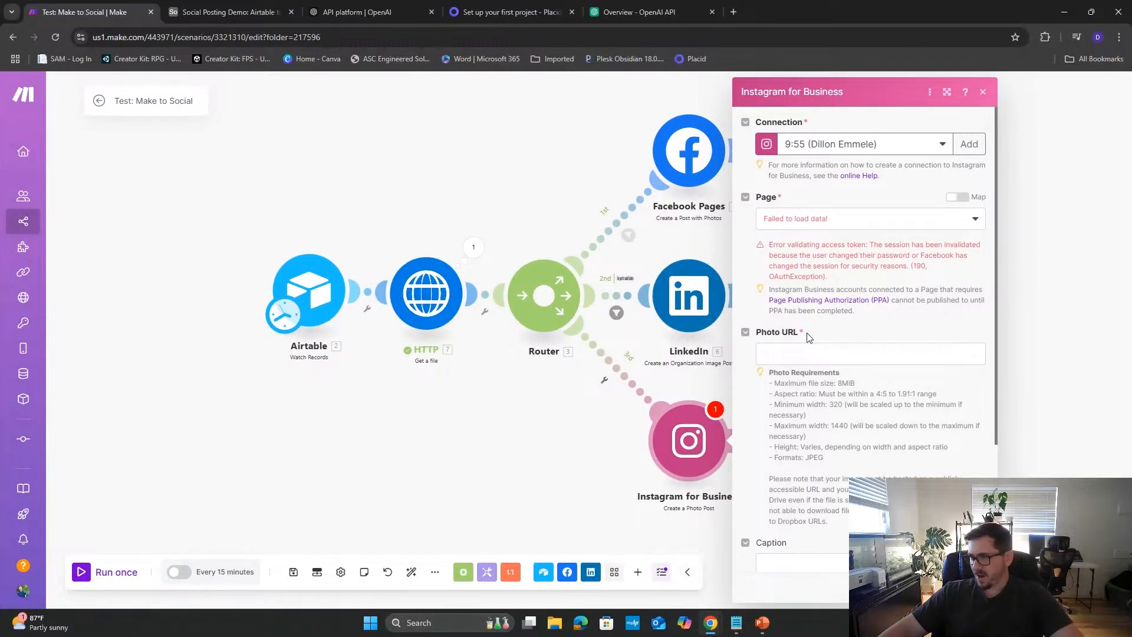
pyautogui.click(982, 93)
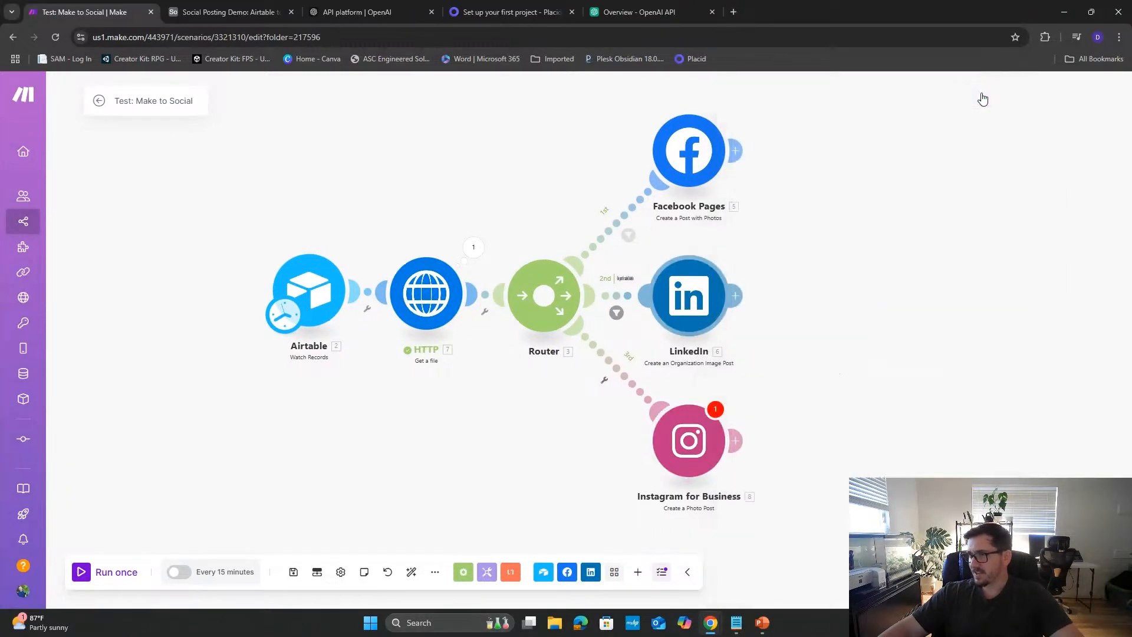
pyautogui.click(625, 302)
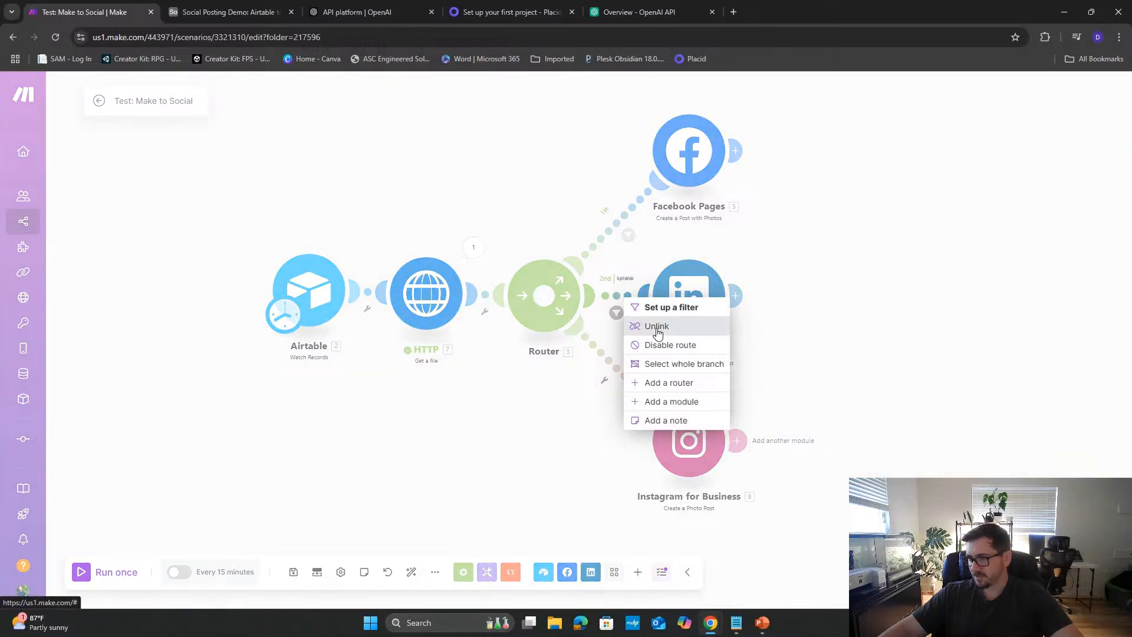
pyautogui.click(657, 326)
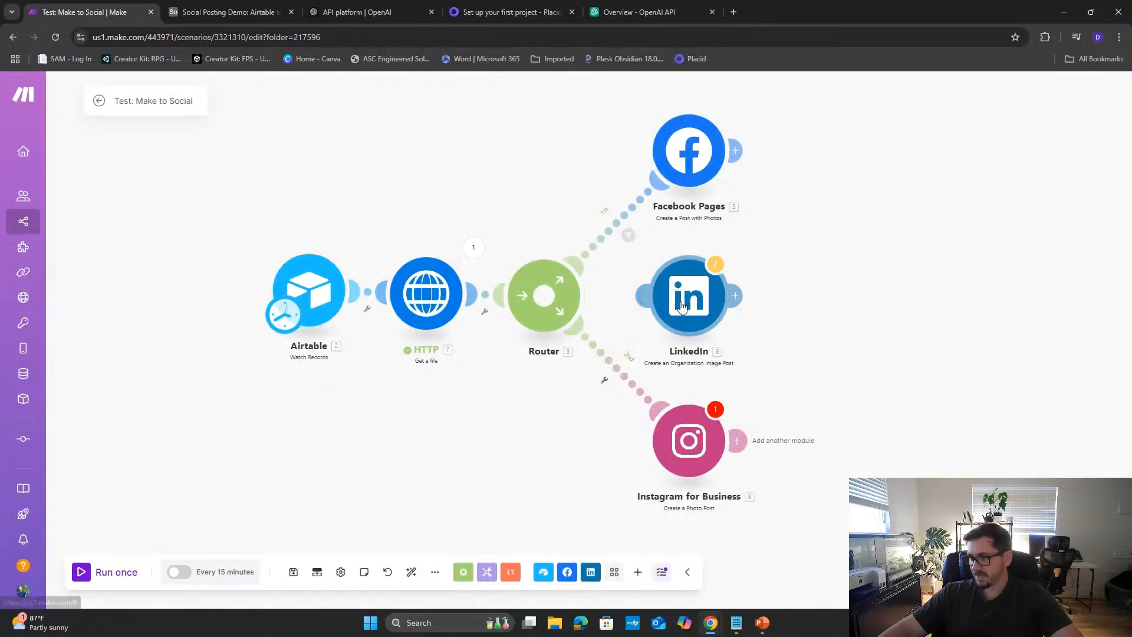
pyautogui.click(612, 380)
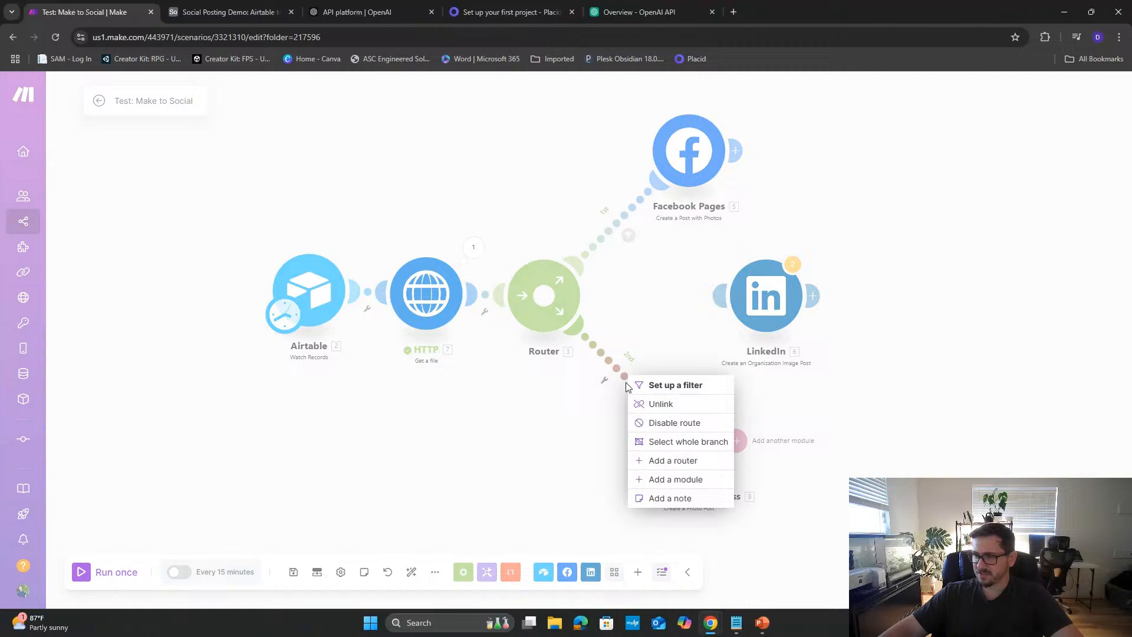
pyautogui.click(654, 402)
pyautogui.moveTo(674, 443); pyautogui.dragTo(781, 443)
pyautogui.moveTo(754, 284); pyautogui.dragTo(792, 286)
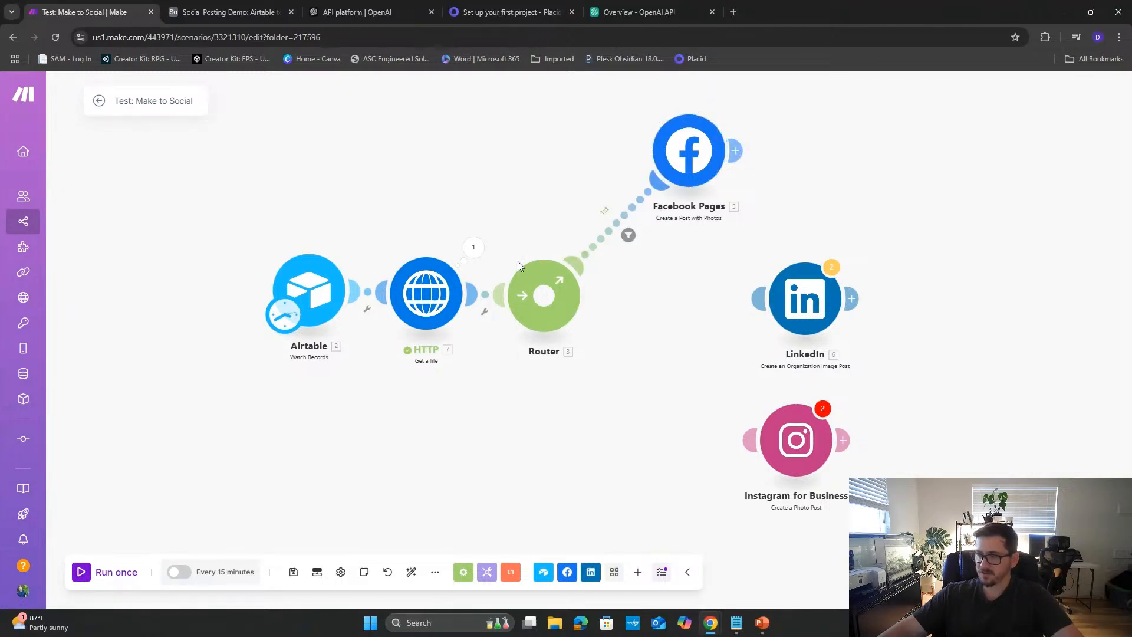
# - Switch to Airtable and edit the first record's Post Content to "This is a test post content modified", refreshing its Modified time
pyautogui.click(227, 12)
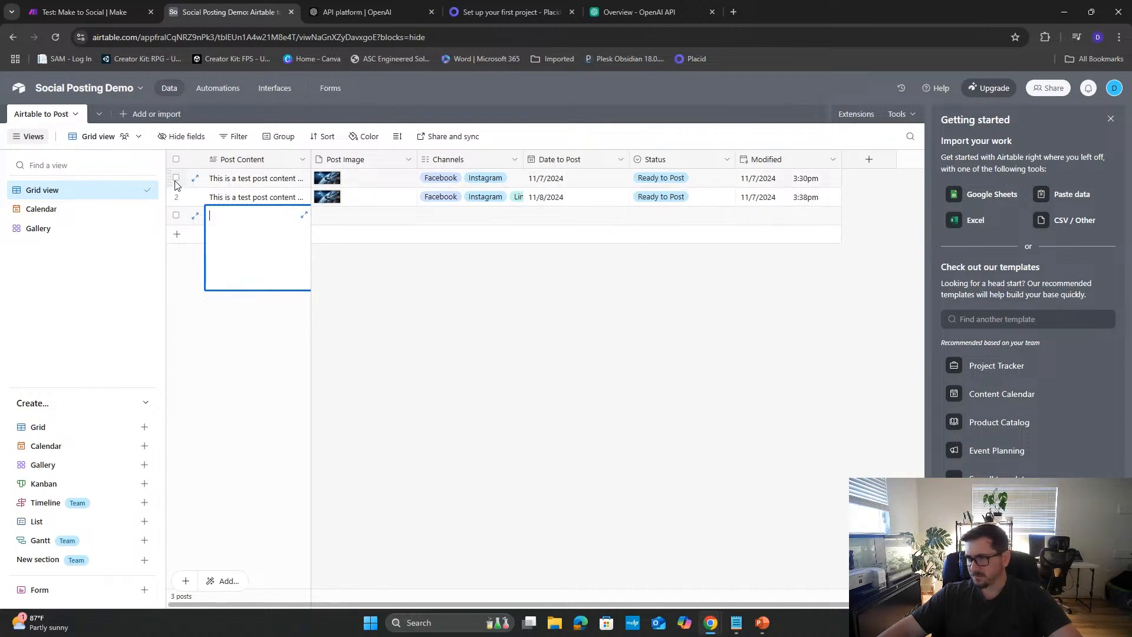
pyautogui.click(580, 180)
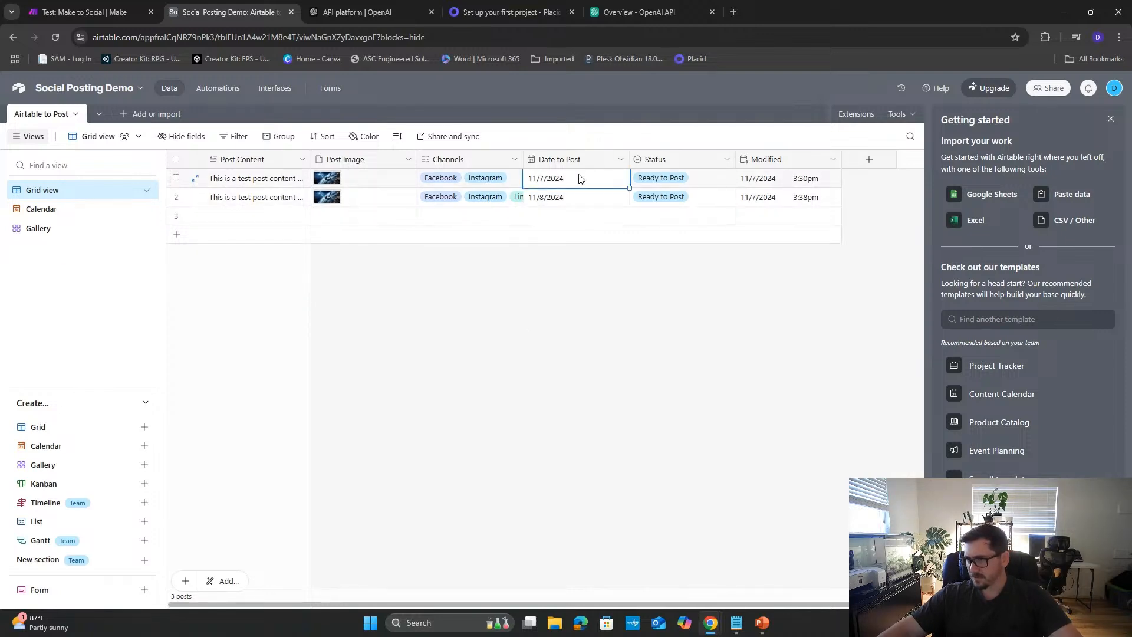
pyautogui.click(582, 181)
pyautogui.press('Escape')
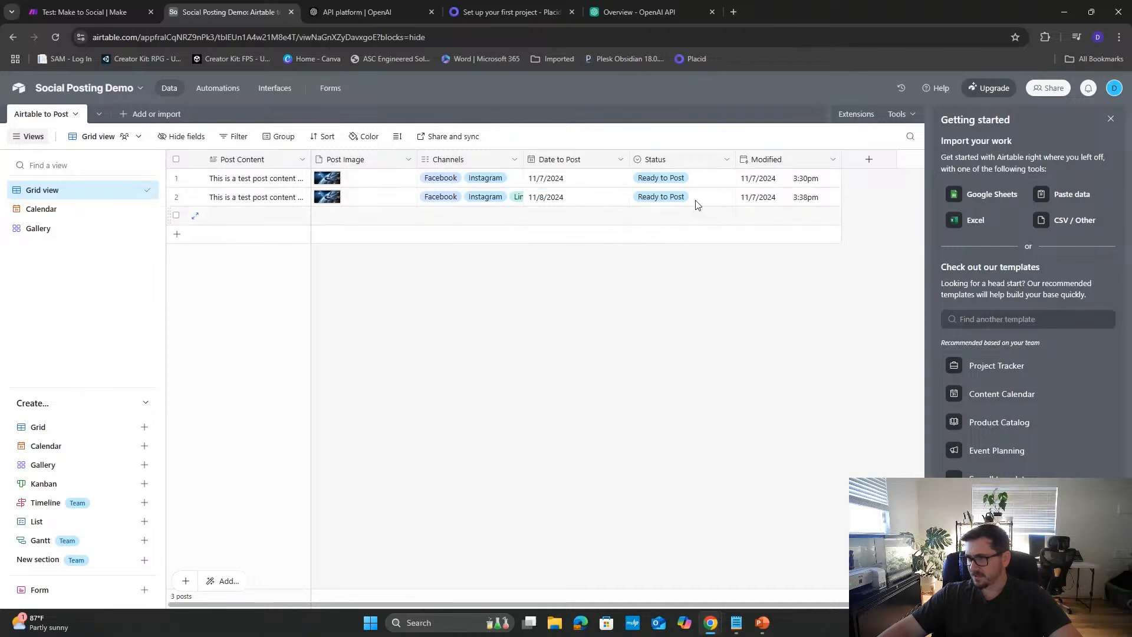
pyautogui.click(695, 179)
pyautogui.click(695, 180)
pyautogui.click(684, 268)
pyautogui.click(803, 336)
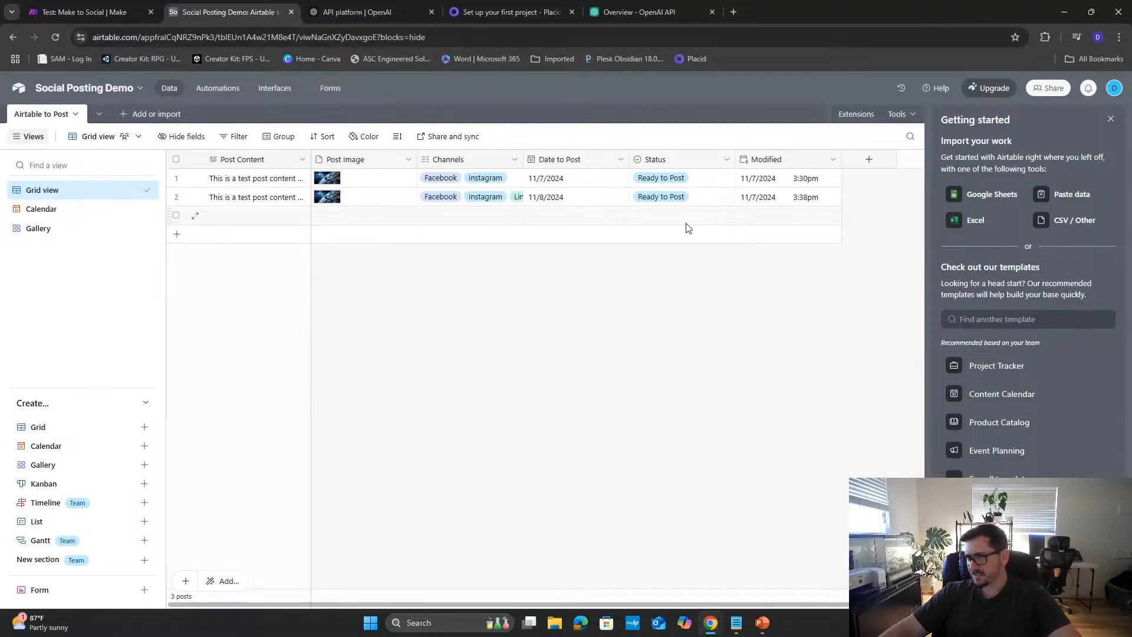
pyautogui.doubleClick(272, 178)
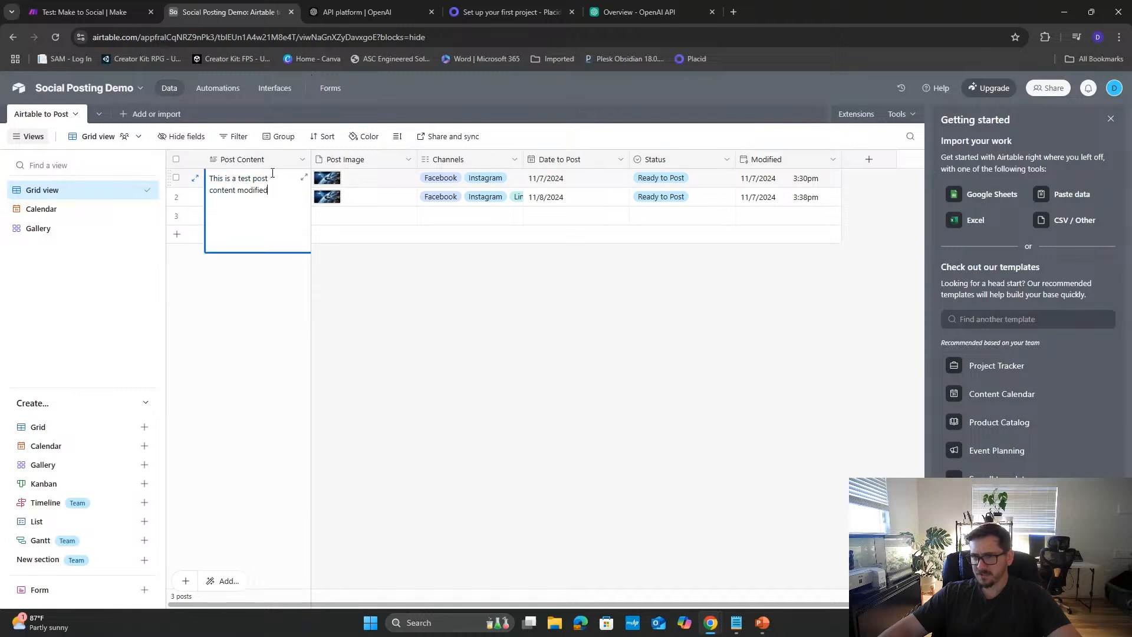
pyautogui.press('Escape')
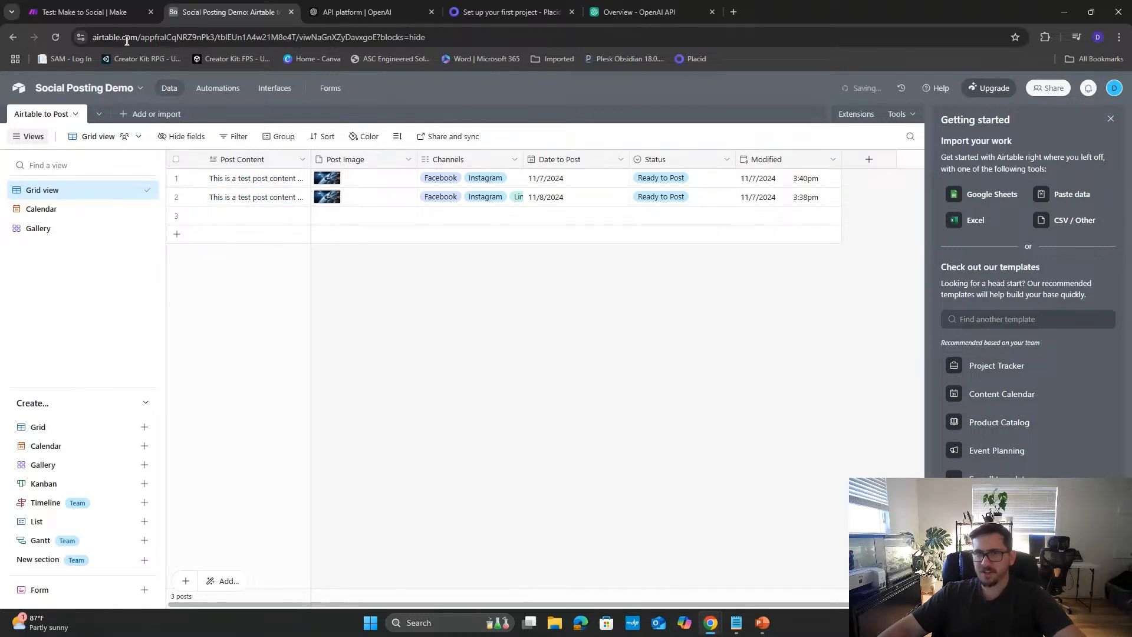
# - Return to Make and set the Facebook Pages photo file source to HTTP - Get a file, saving the module
pyautogui.click(114, 12)
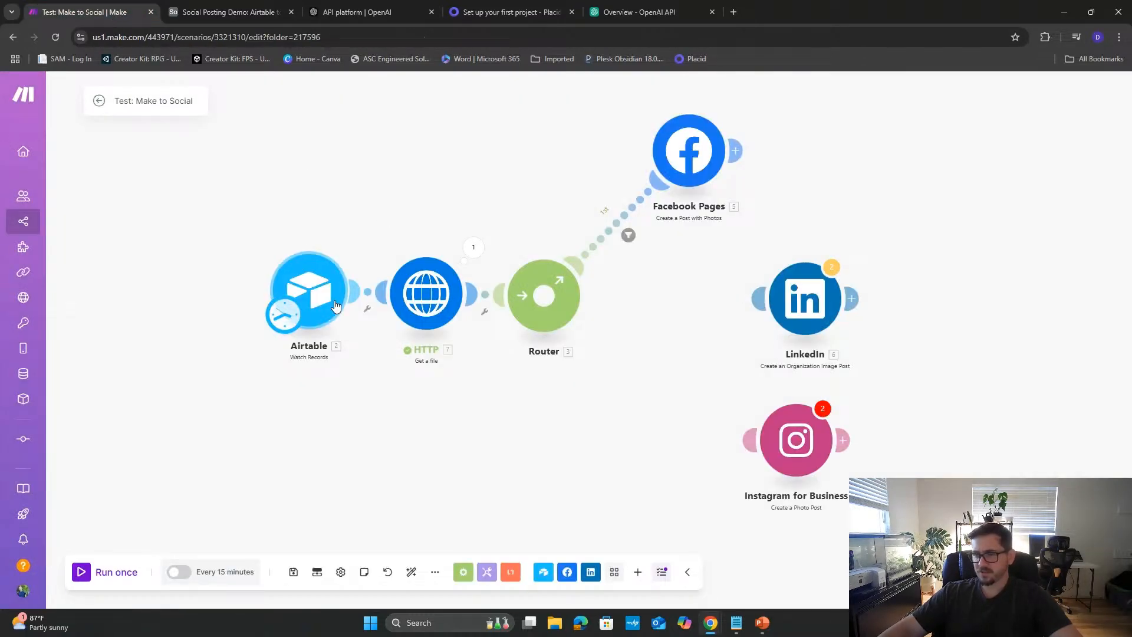
pyautogui.moveTo(605, 441); pyautogui.dragTo(574, 463)
pyautogui.click(641, 181)
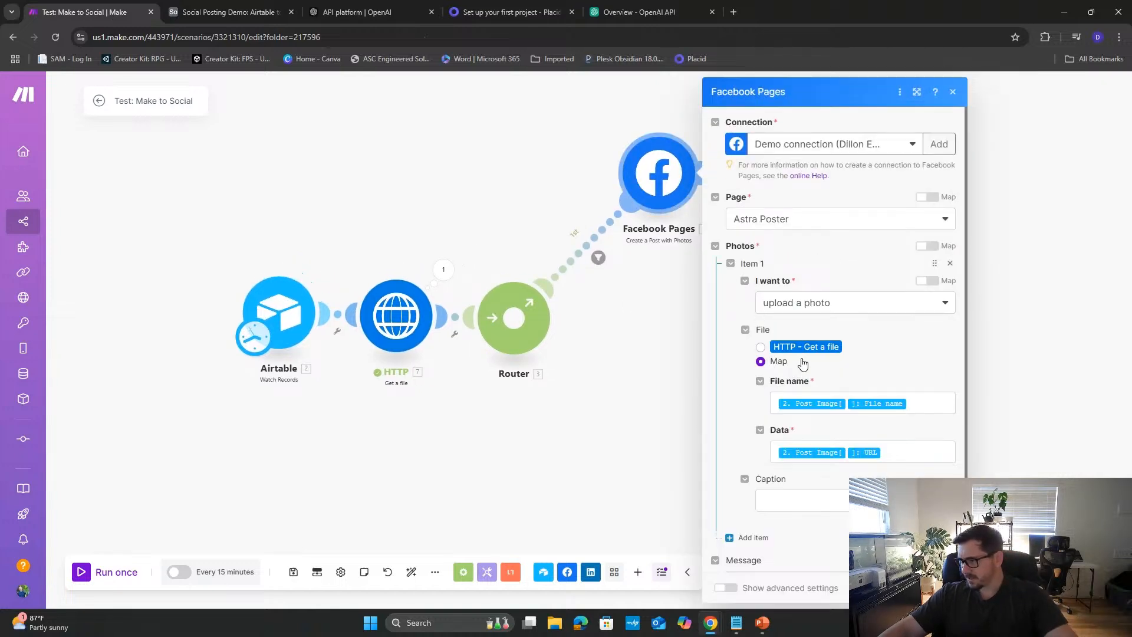
pyautogui.click(761, 349)
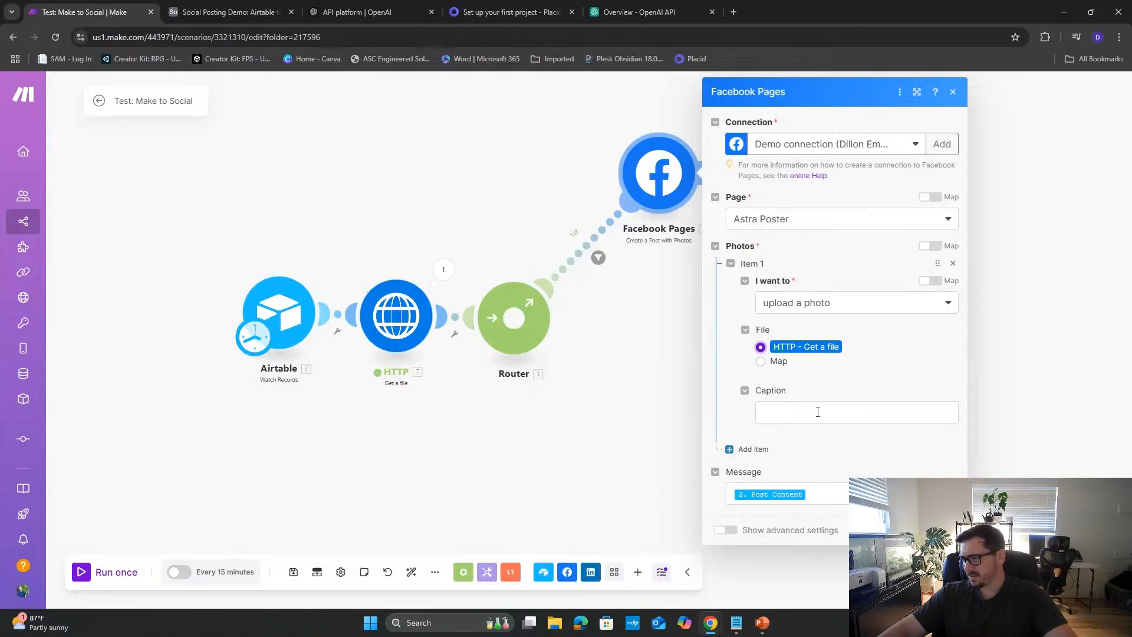
pyautogui.click(943, 530)
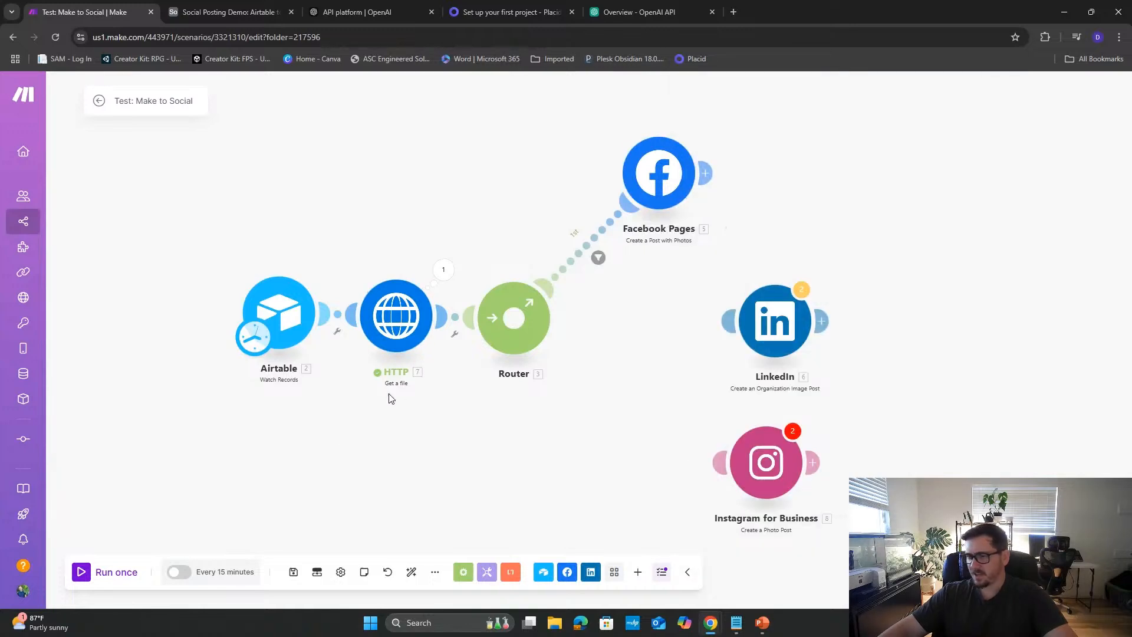
# - Run the scenario once and inspect how the Facebook route's filter evaluated the bundle
pyautogui.click(126, 579)
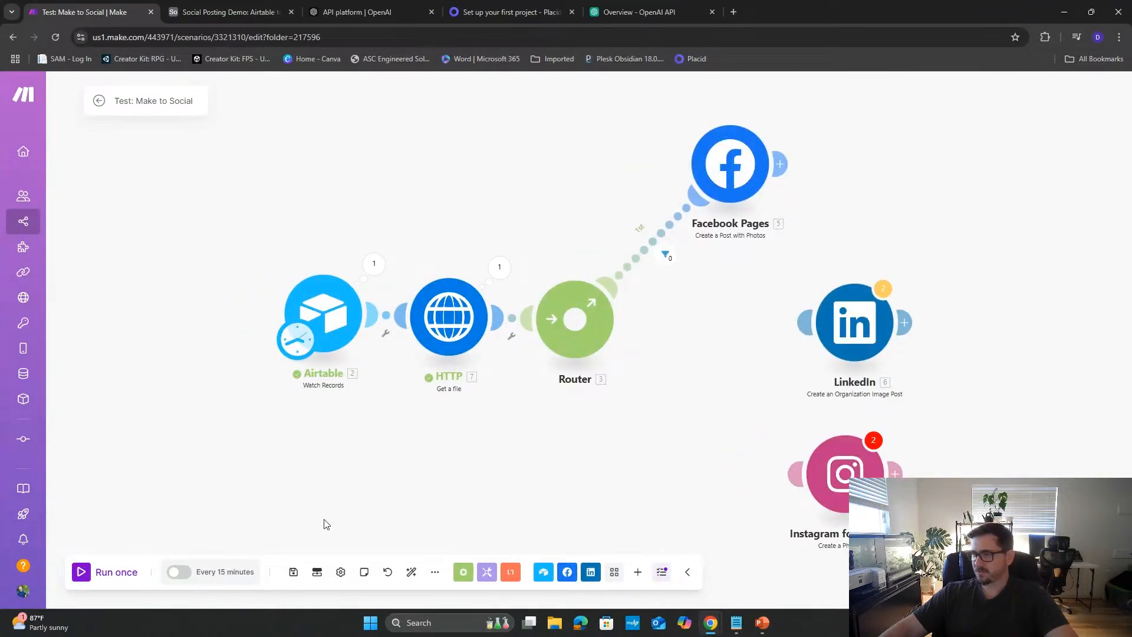
pyautogui.click(669, 256)
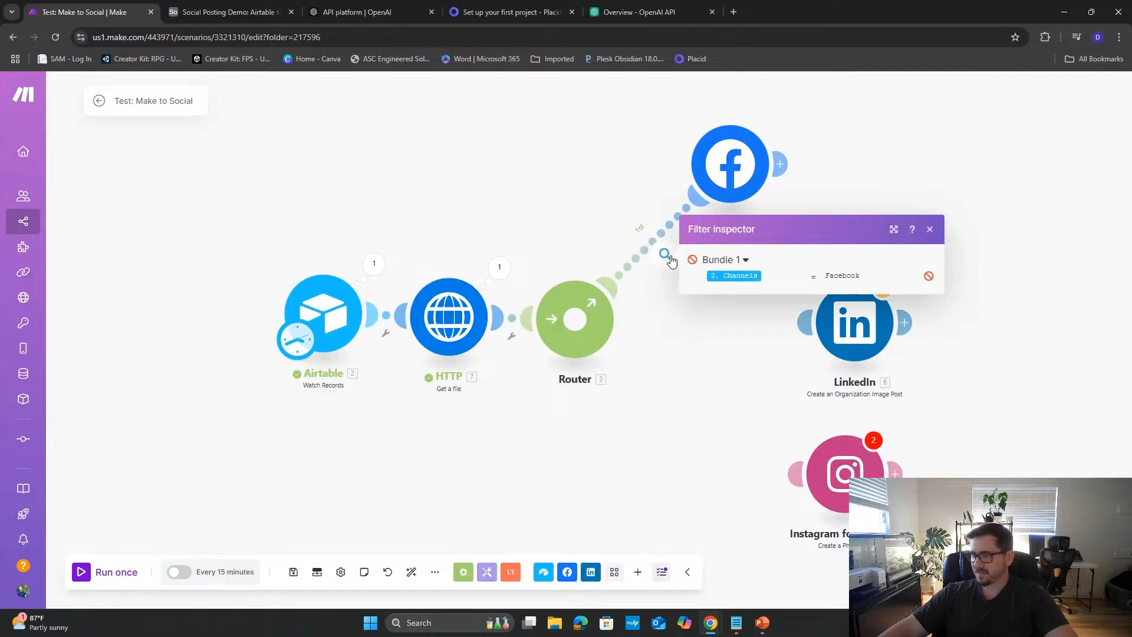
pyautogui.moveTo(751, 279)
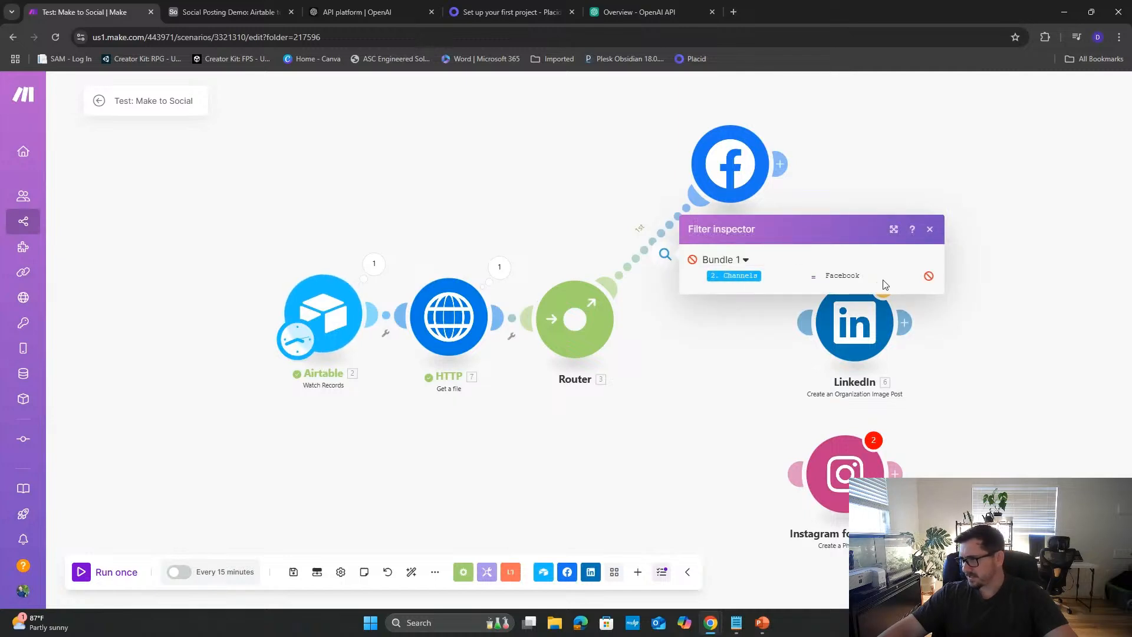
# - Switch to Airtable and check the first record's Channels and the option names in the Channels field settings
pyautogui.click(223, 13)
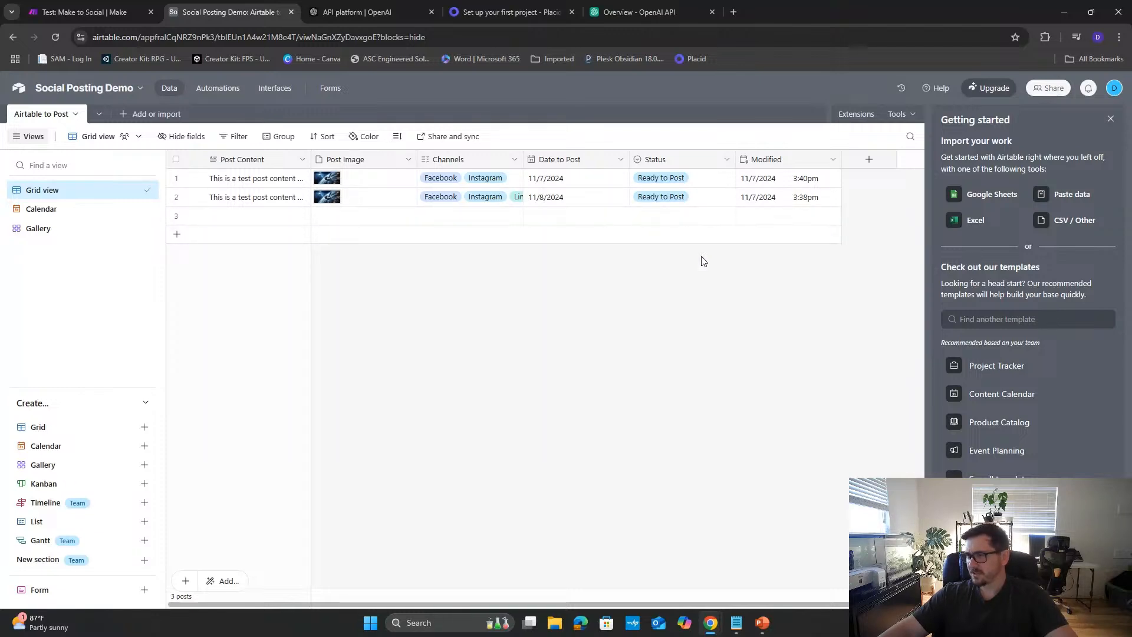
pyautogui.click(444, 182)
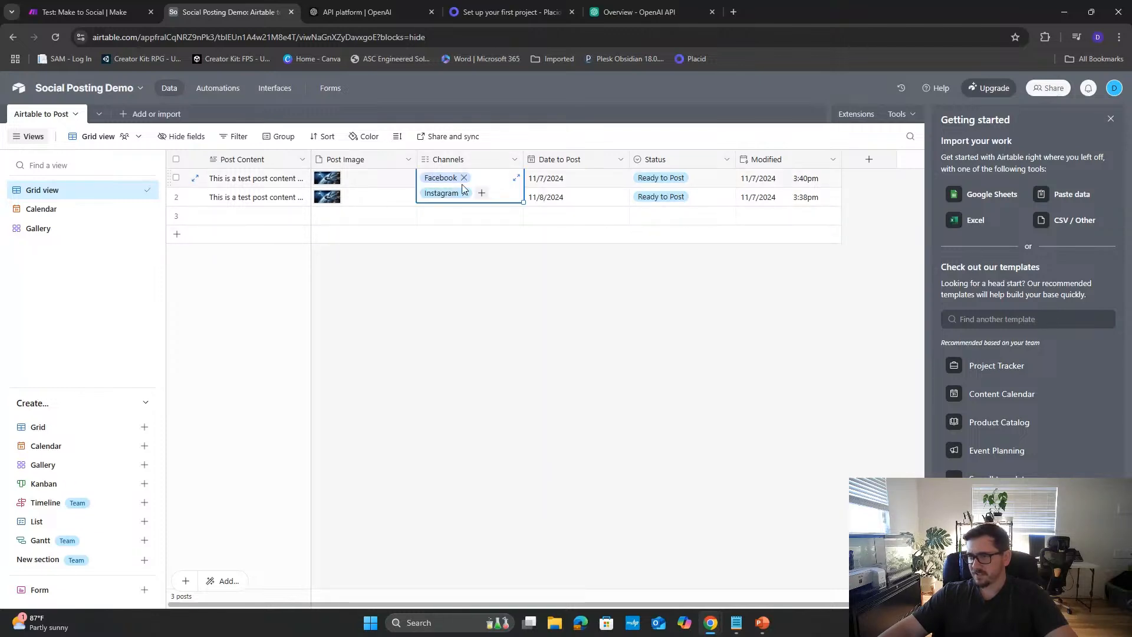
pyautogui.doubleClick(477, 158)
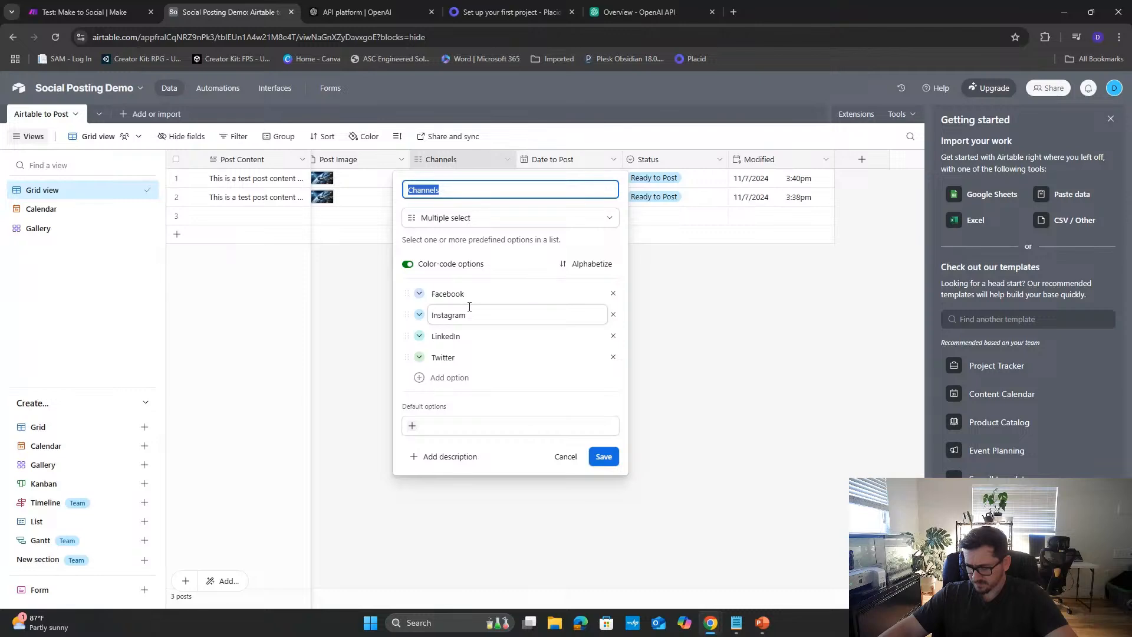
# - Return to Make, unlink the Facebook Pages module from the router, delete the two empty modules, and reconnect Facebook Pages
pyautogui.click(117, 14)
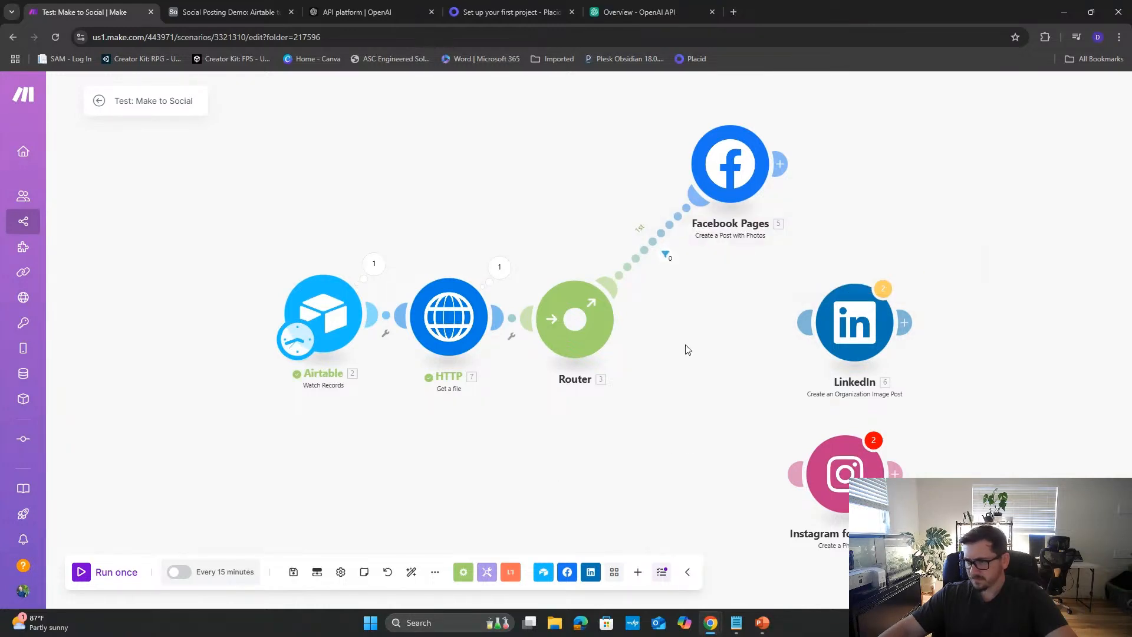
pyautogui.rightClick(656, 240)
pyautogui.click(687, 266)
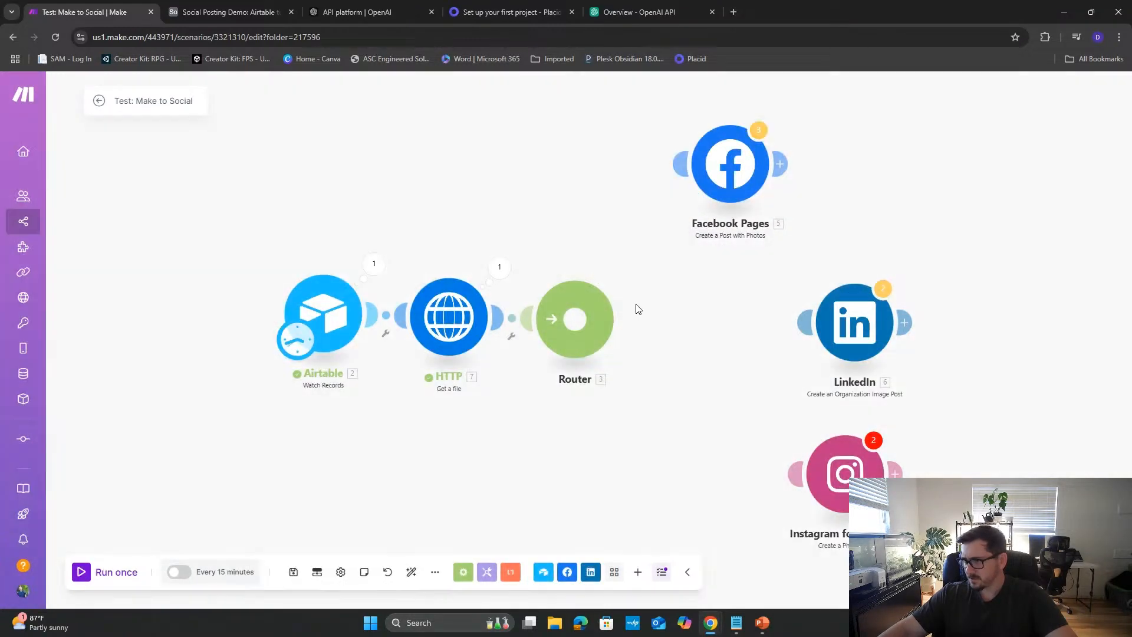
pyautogui.click(578, 318)
pyautogui.rightClick(741, 261)
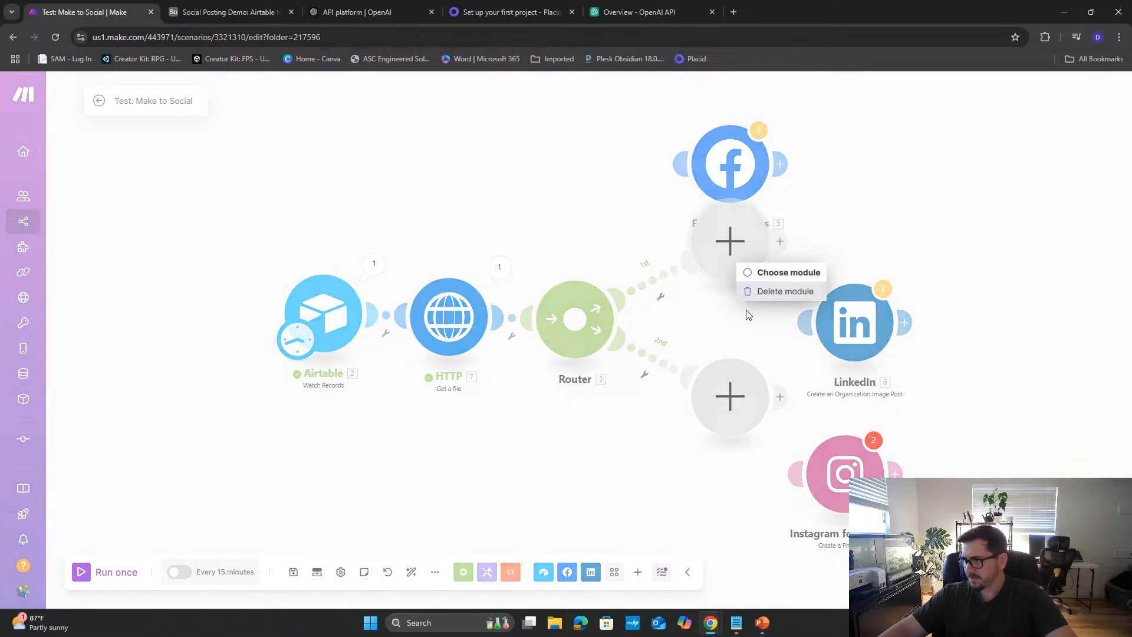
pyautogui.click(778, 283)
pyautogui.rightClick(736, 417)
pyautogui.click(761, 442)
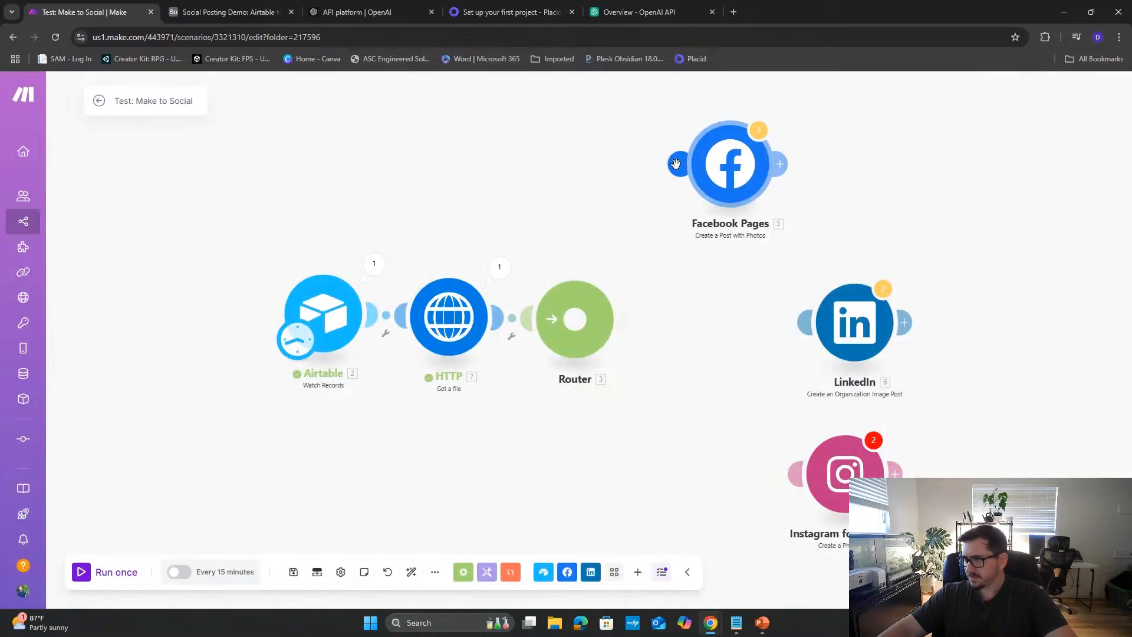
pyautogui.moveTo(679, 165); pyautogui.dragTo(583, 311)
# - Put the Facebook route filter's comparison value in double quotes as "Facebook", with the Equal to text operator, and save the filter
pyautogui.click(665, 255)
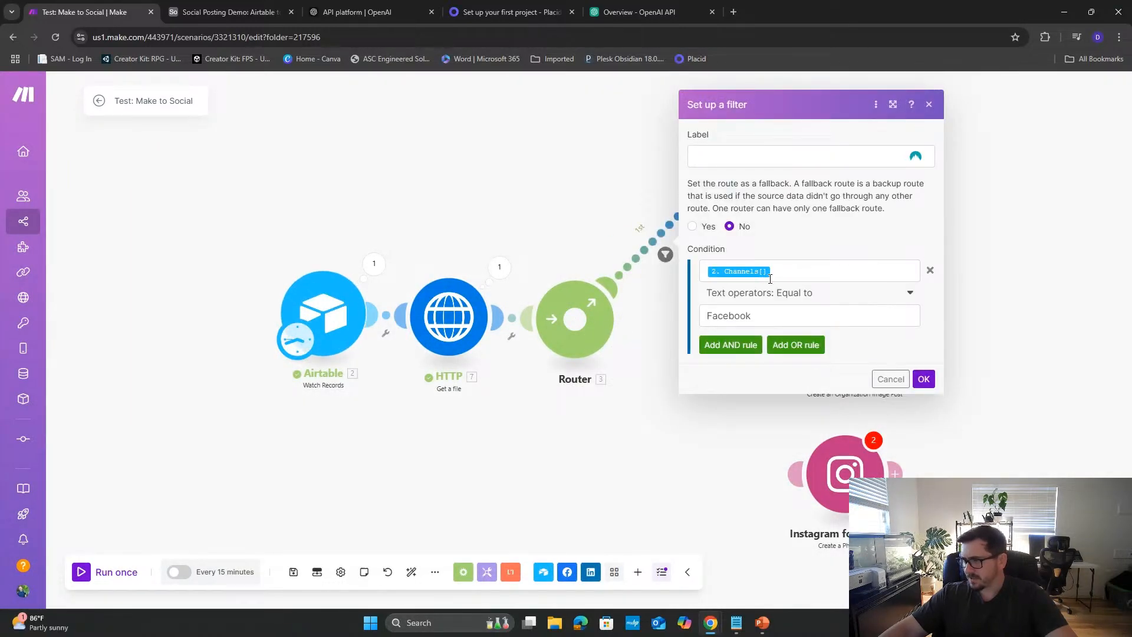
pyautogui.click(806, 322)
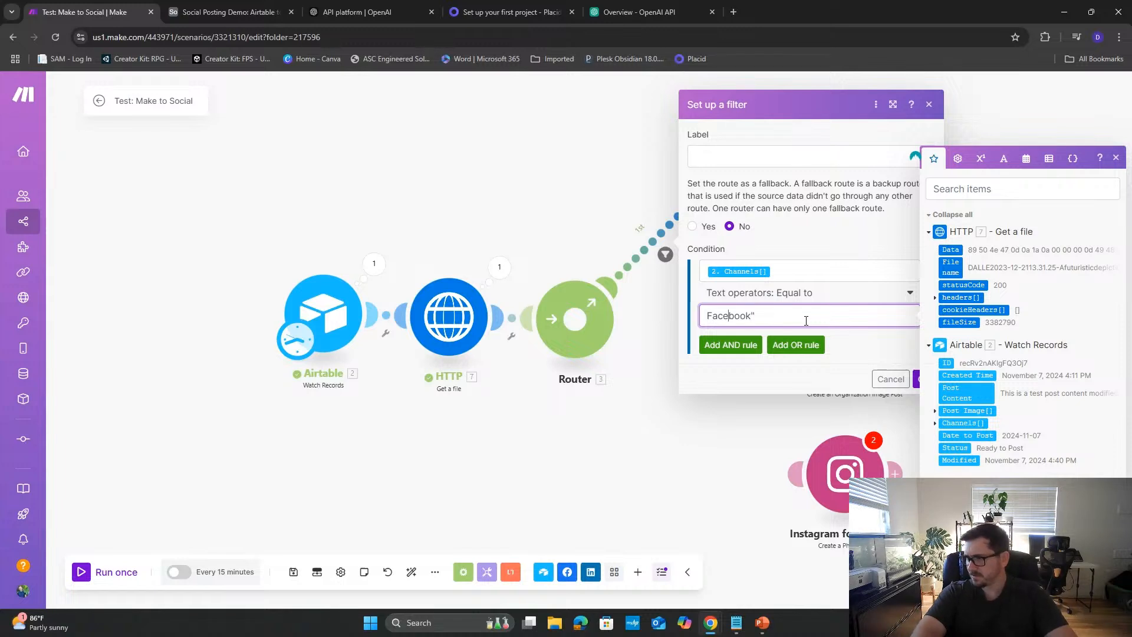
pyautogui.write('"')
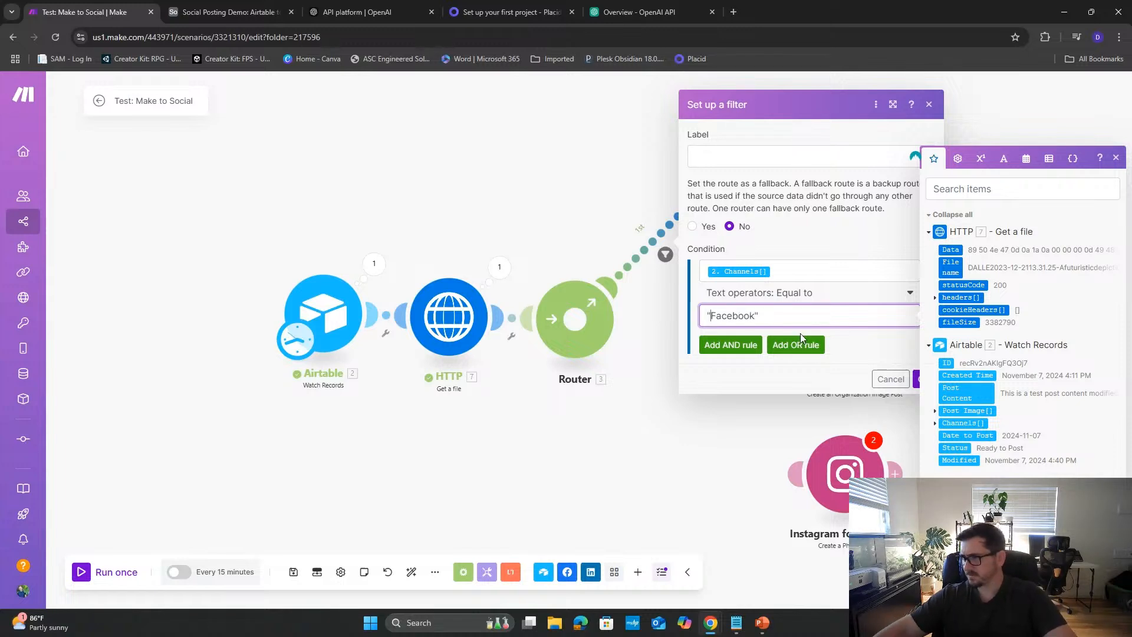
pyautogui.click(856, 295)
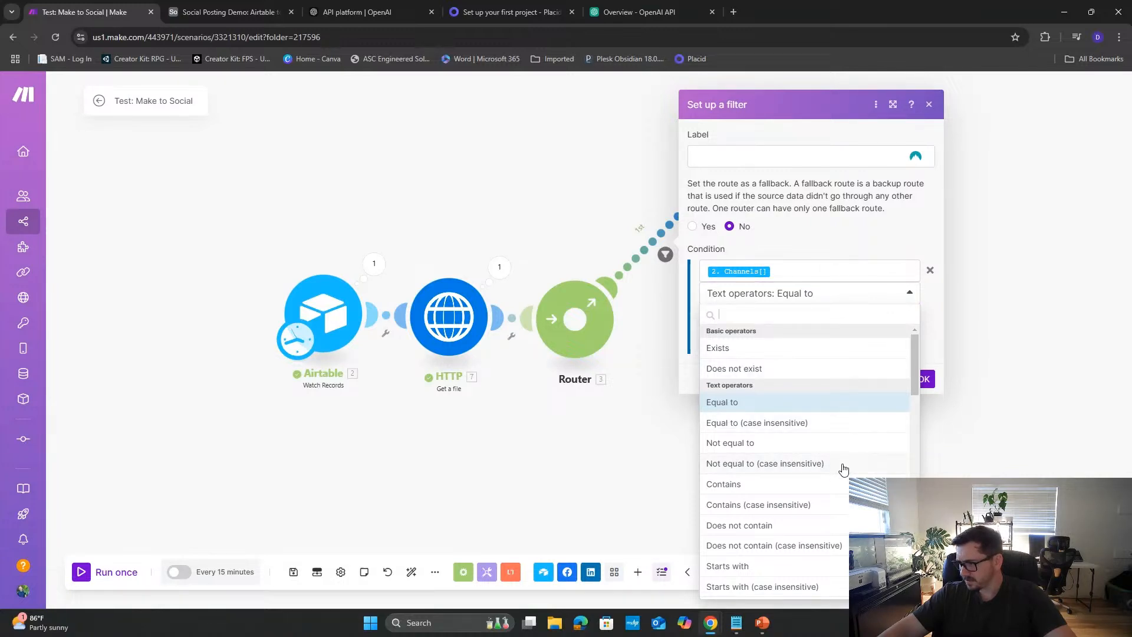
pyautogui.click(843, 402)
pyautogui.click(789, 376)
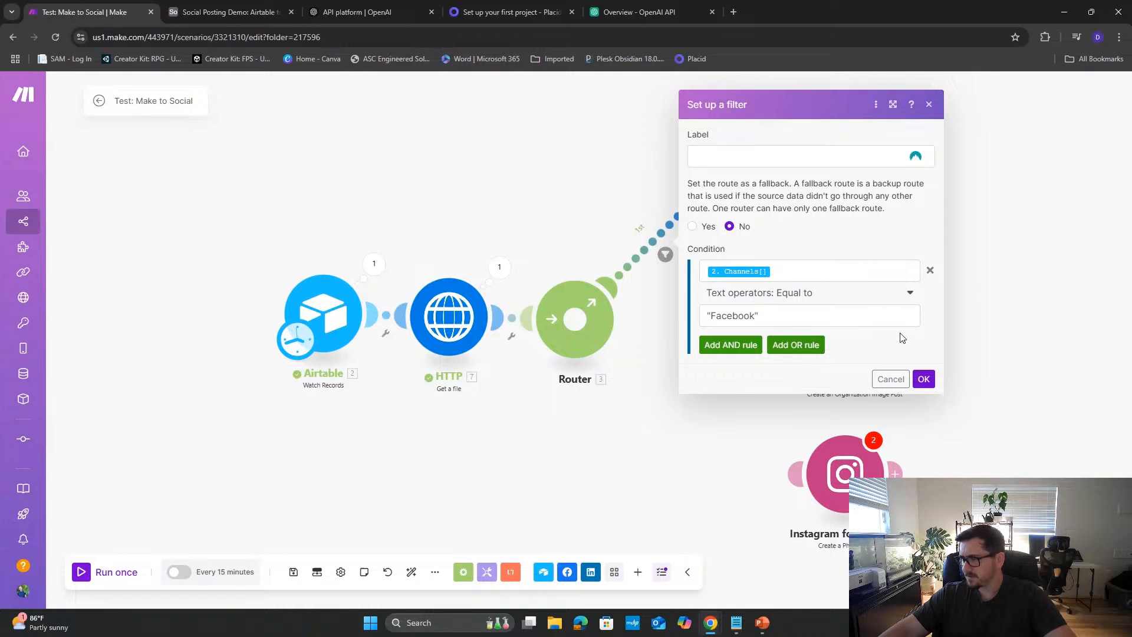
pyautogui.click(926, 379)
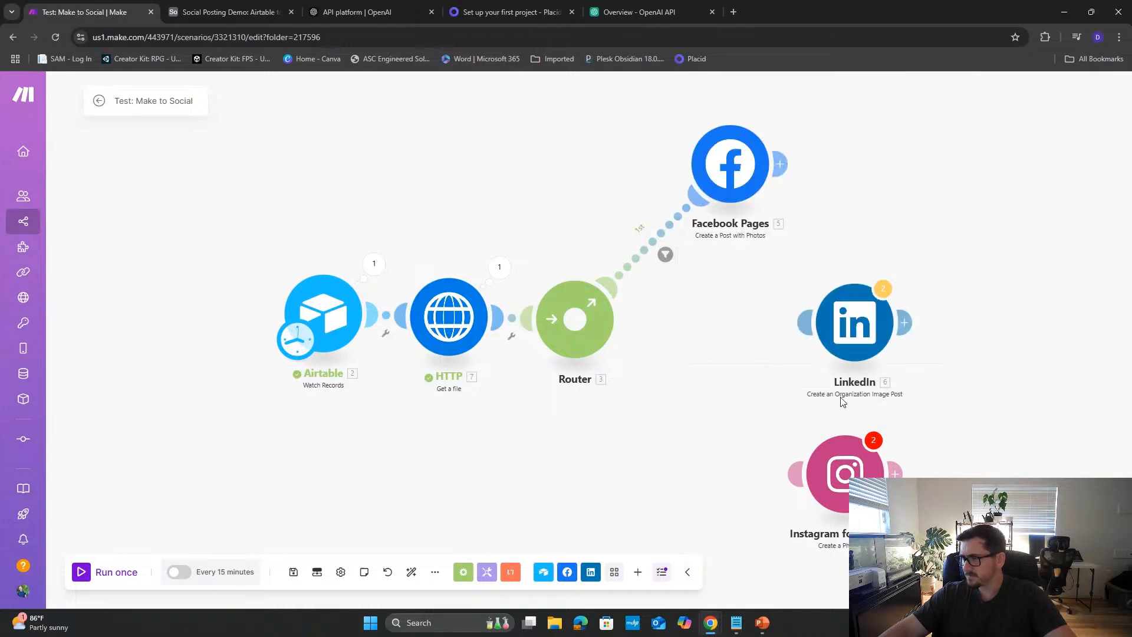
# - Switch to Airtable, discard the Channels field settings, and add a period to the end of the first record's Post Content
pyautogui.click(182, 15)
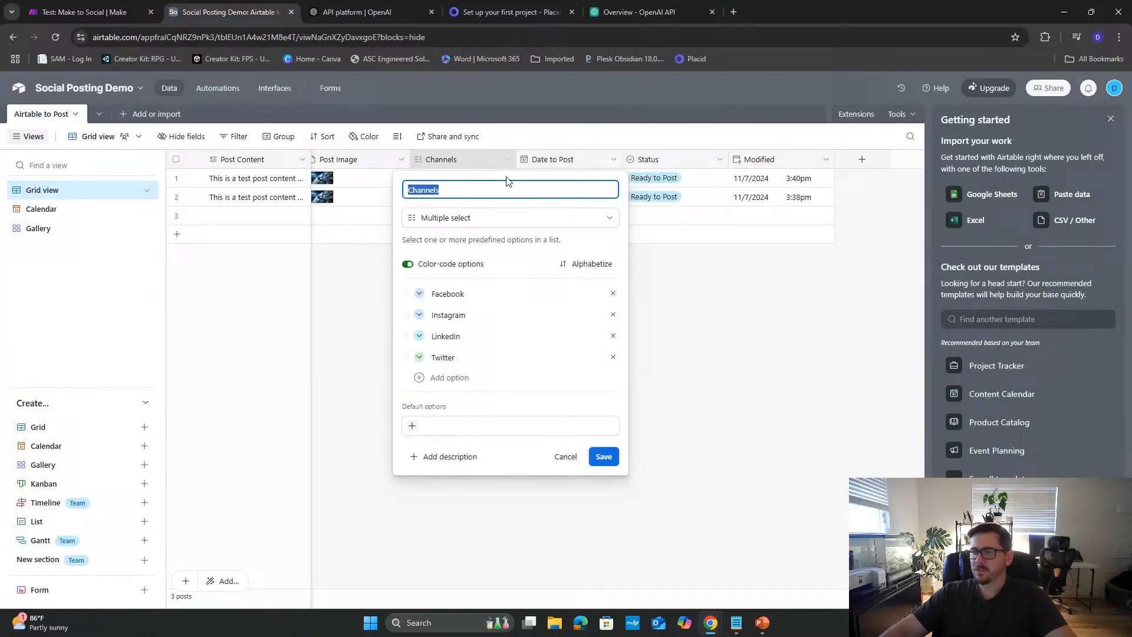
pyautogui.click(566, 456)
pyautogui.click(579, 182)
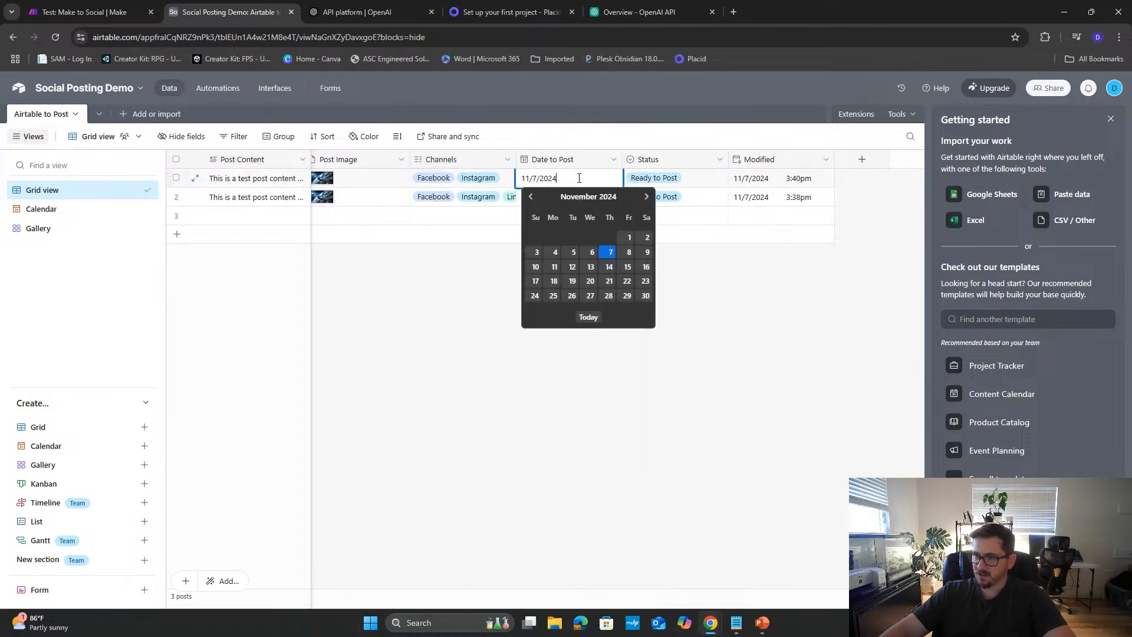
pyautogui.click(497, 182)
pyautogui.click(300, 183)
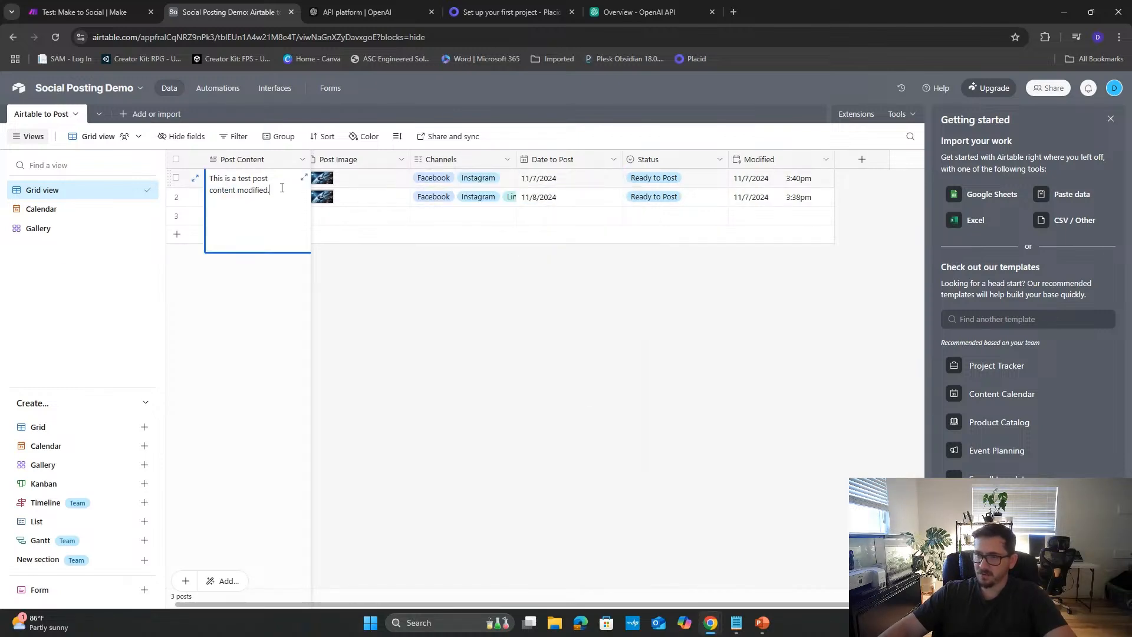
pyautogui.click(421, 274)
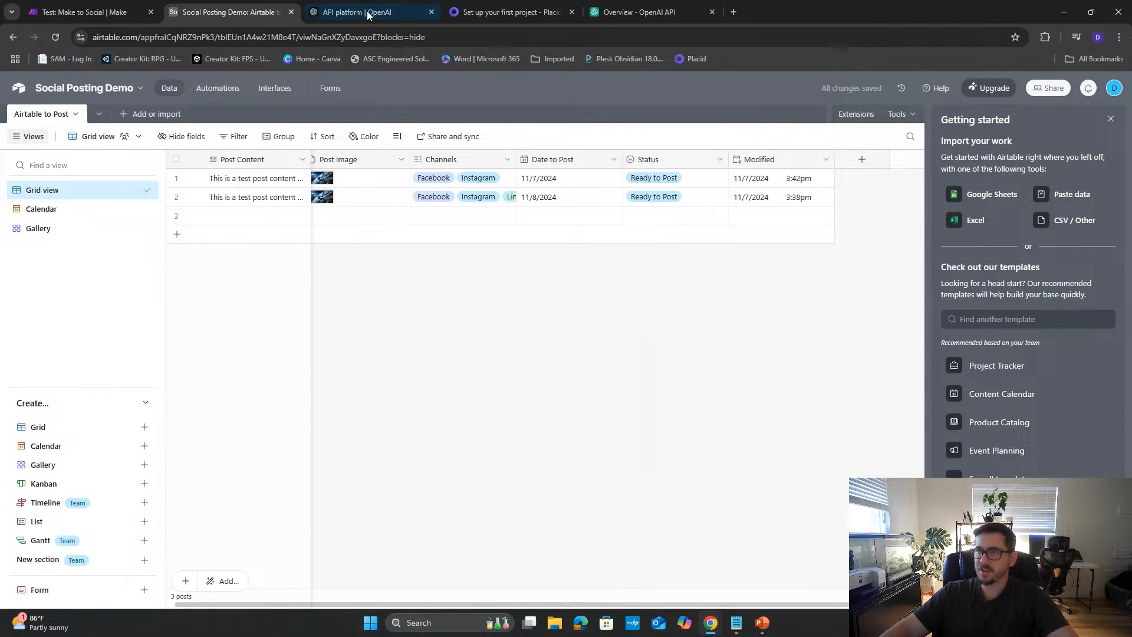
# - Return to Make, rerun the scenario once, and inspect how the quoted "Facebook" condition was evaluated
pyautogui.click(111, 16)
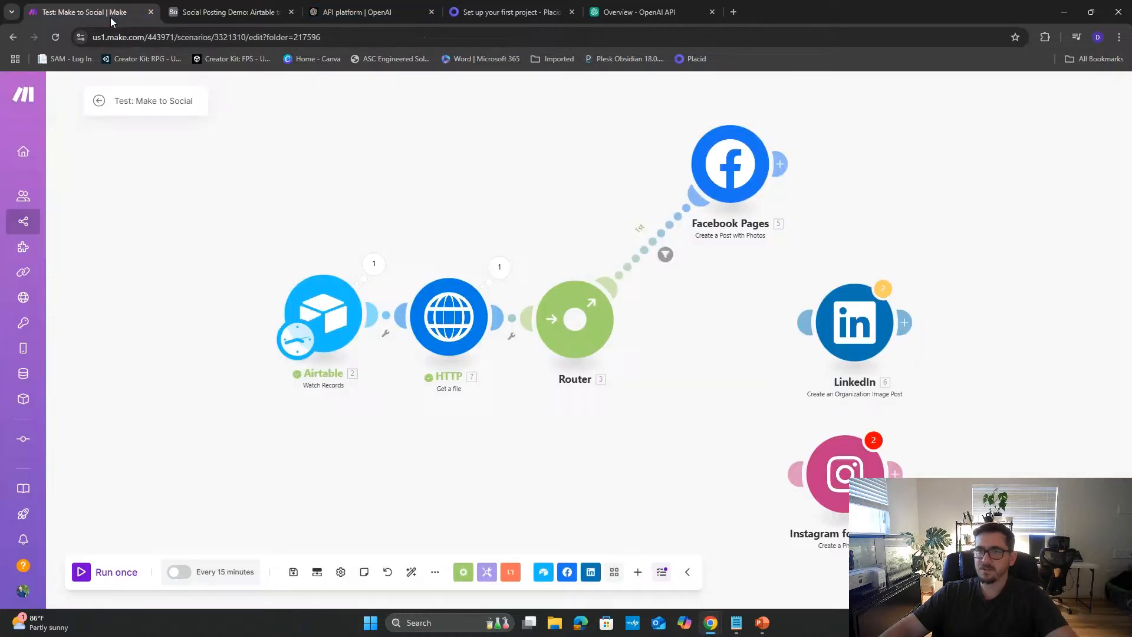
pyautogui.click(124, 579)
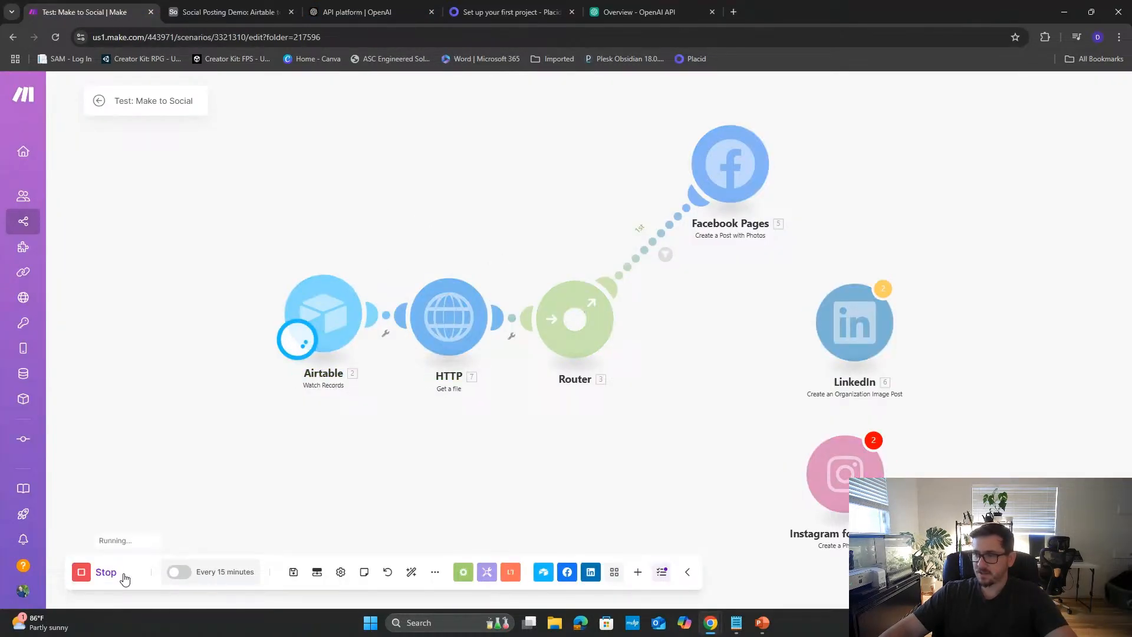
pyautogui.click(677, 260)
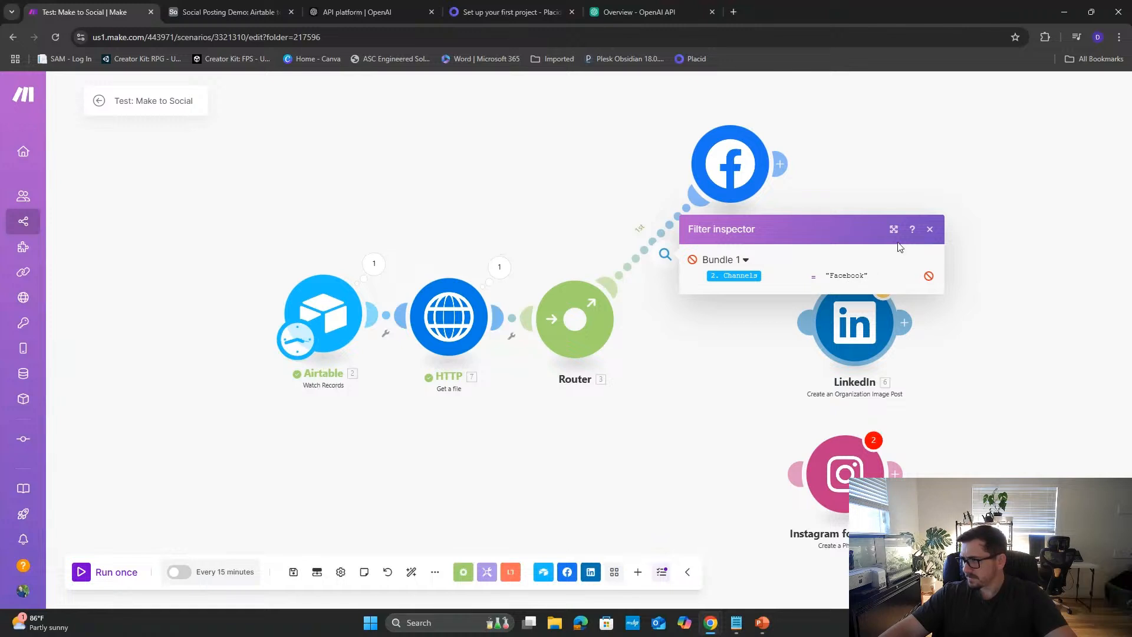
pyautogui.click(672, 362)
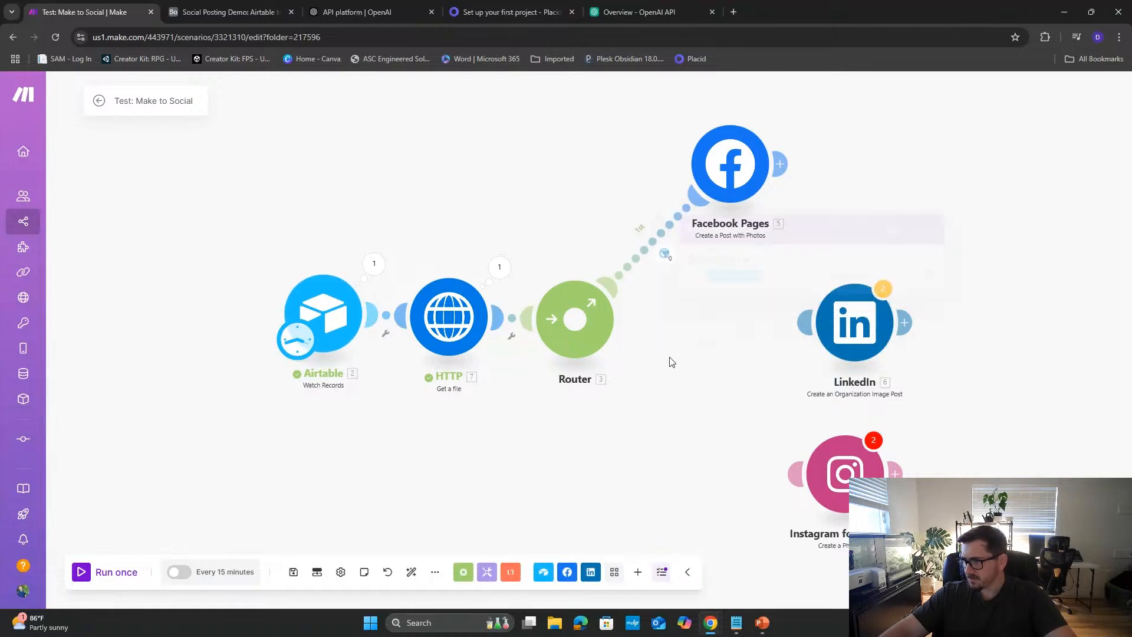
pyautogui.click(667, 254)
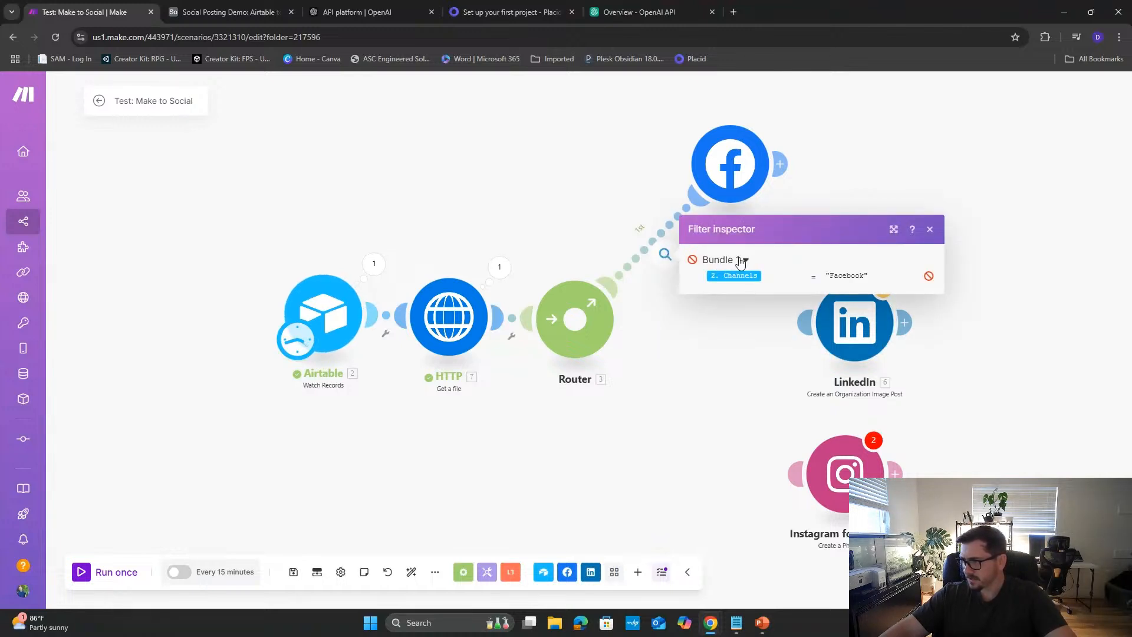
pyautogui.click(682, 519)
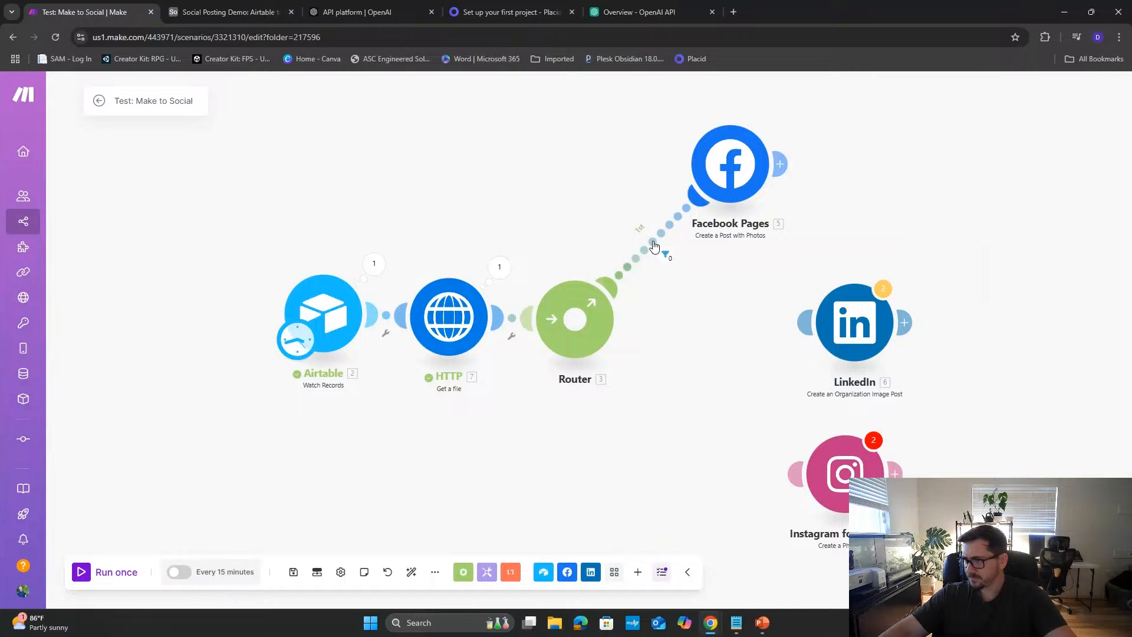
# - Unlink and reconnect Facebook Pages to the router, and save its route filter with the Channels condition removed
pyautogui.click(665, 255)
pyautogui.click(693, 274)
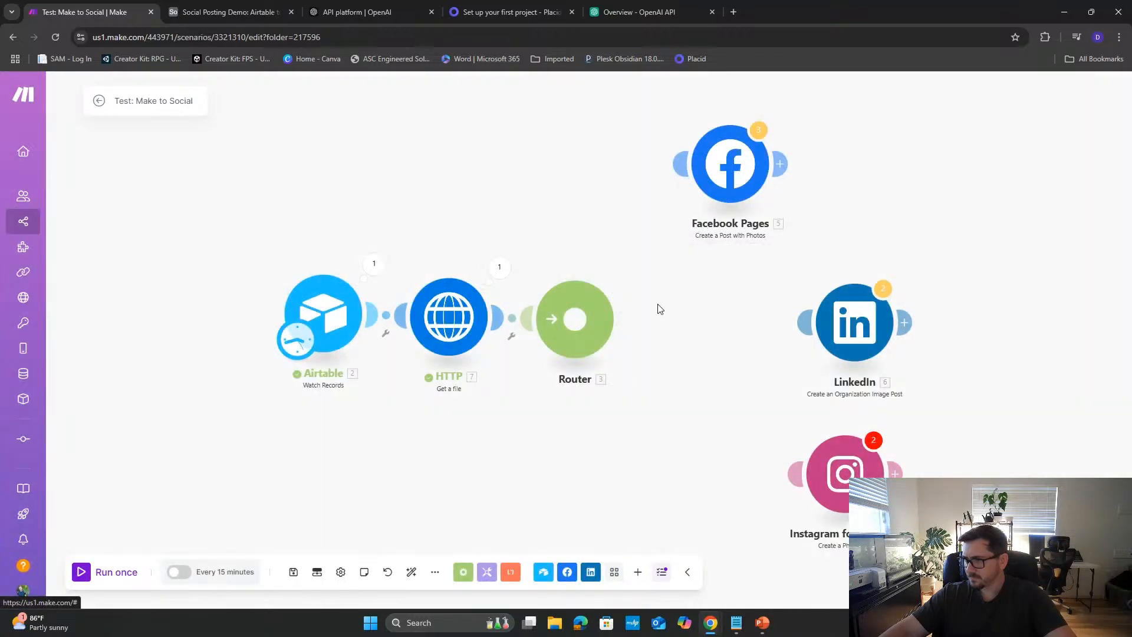
pyautogui.click(678, 165)
pyautogui.click(667, 256)
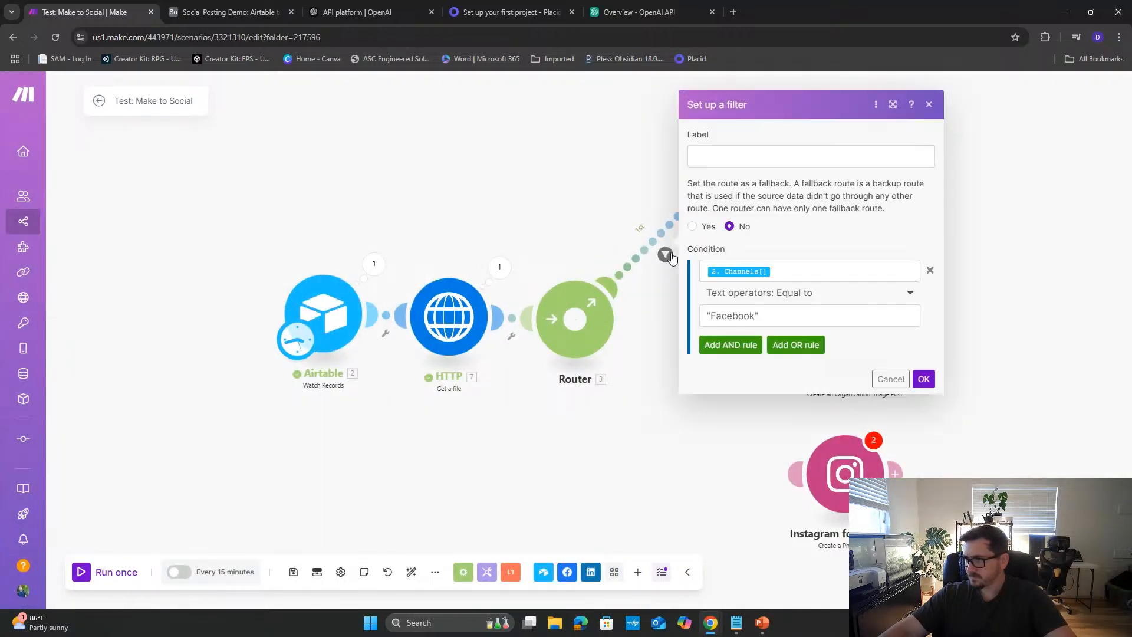
pyautogui.click(929, 270)
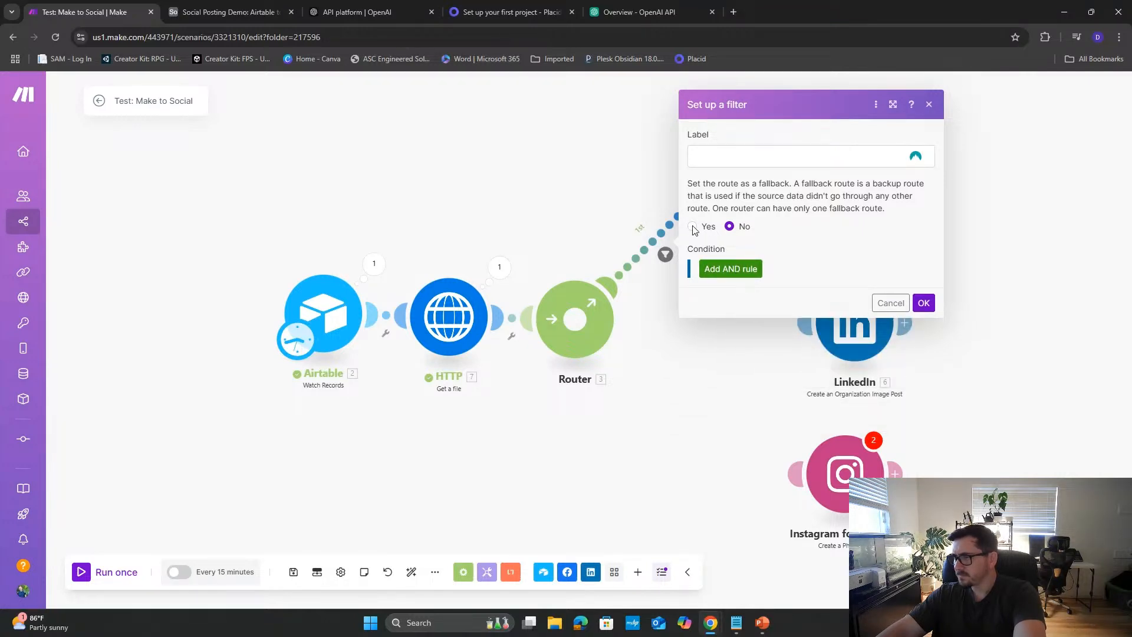
pyautogui.click(923, 303)
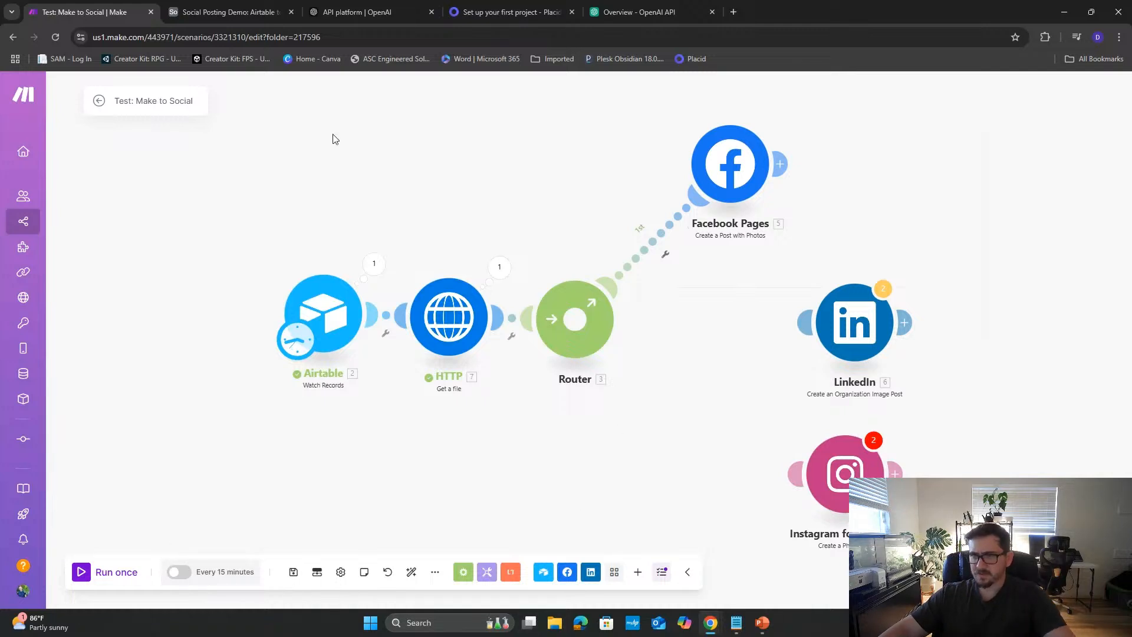
# - Switch to Airtable and append another period to the first record's Post Content
pyautogui.click(239, 12)
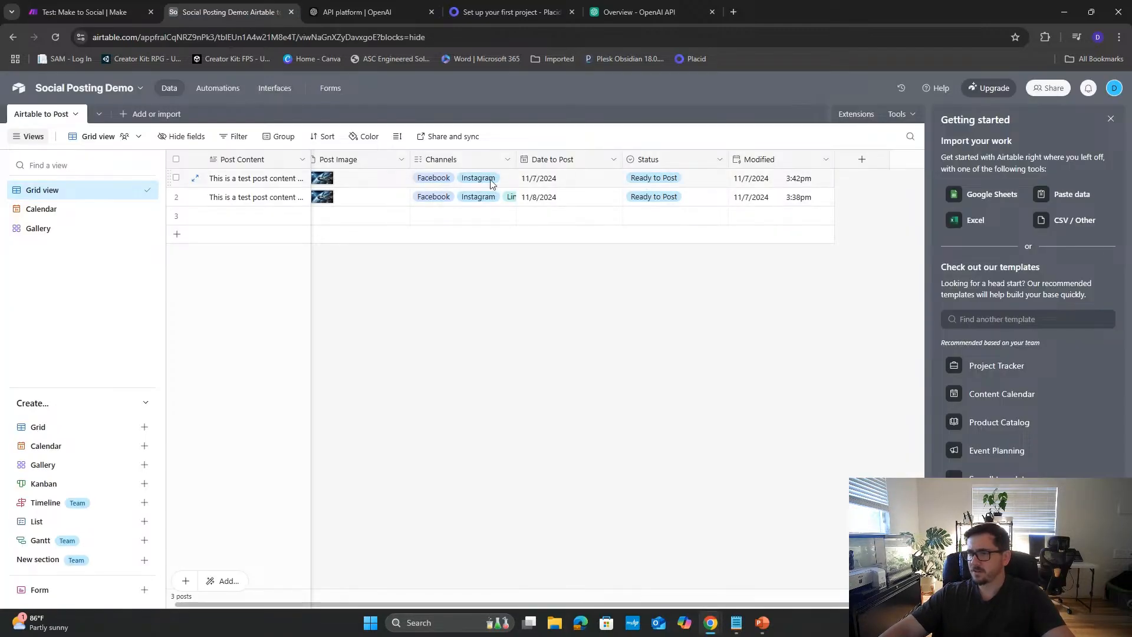
pyautogui.doubleClick(282, 179)
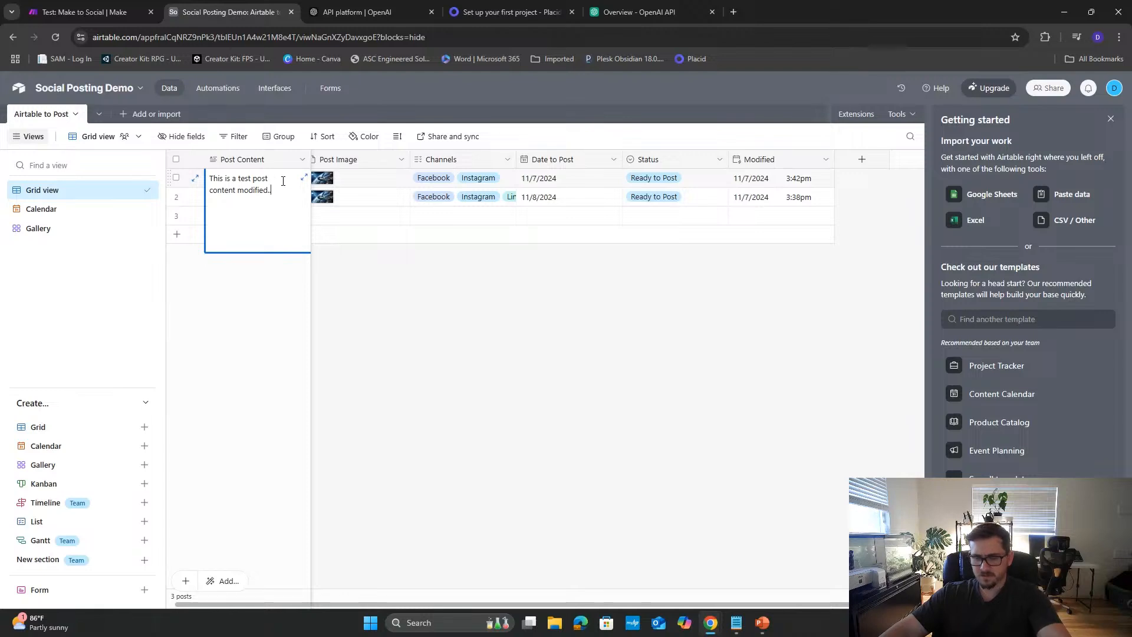
pyautogui.click(571, 311)
# - Return to Make, run the scenario once without the filter, and check the latest post on the Astra Poster Facebook page
pyautogui.click(89, 12)
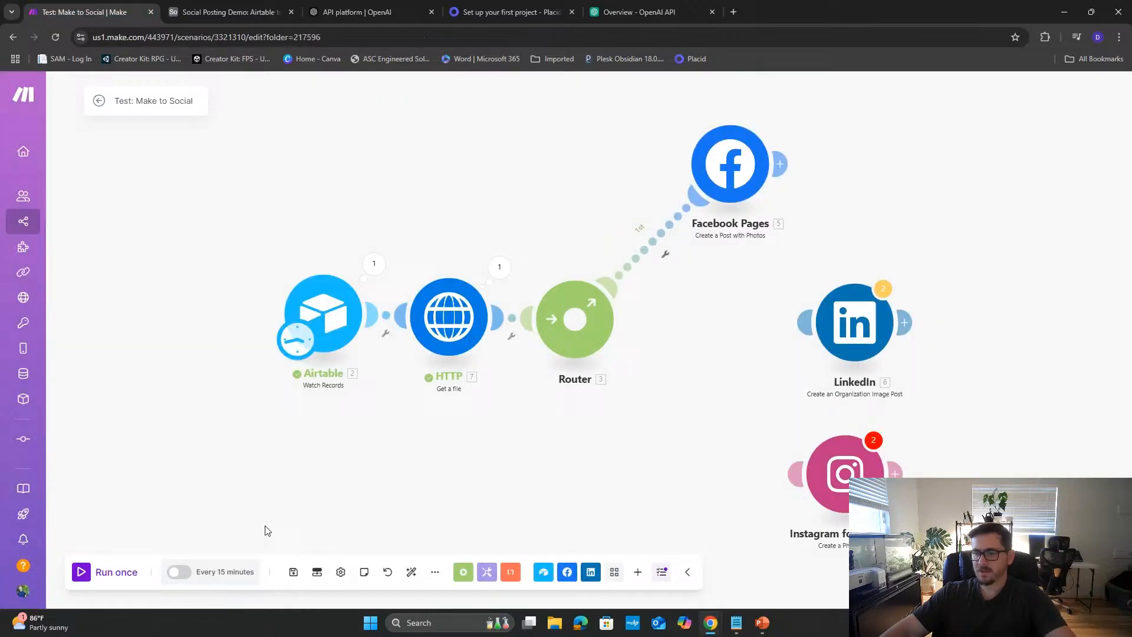
pyautogui.click(116, 572)
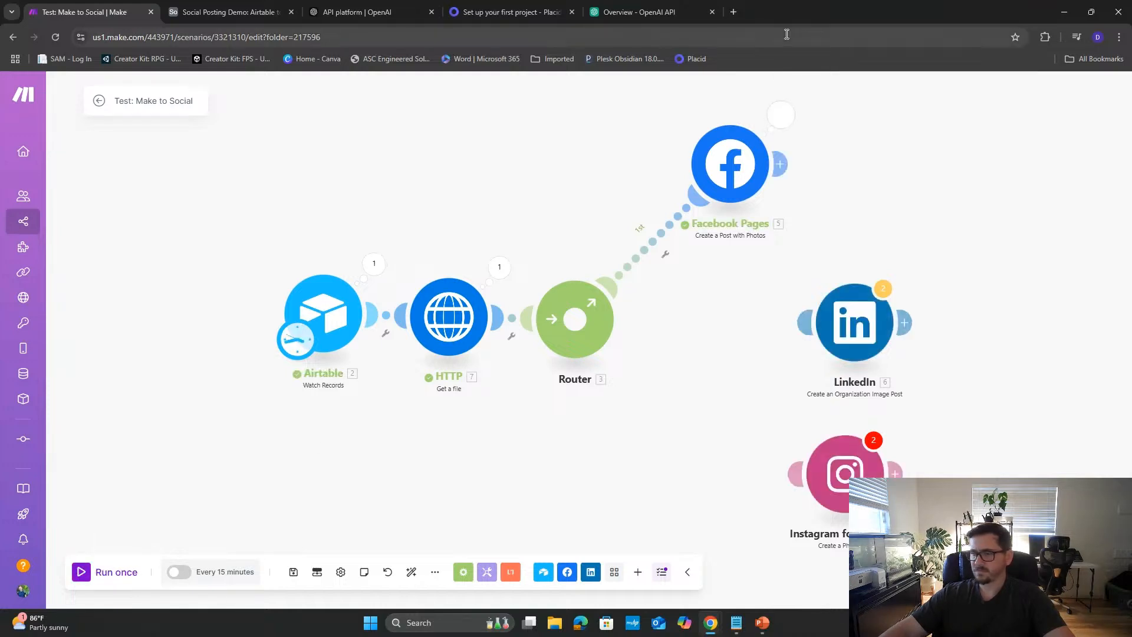
pyautogui.click(733, 13)
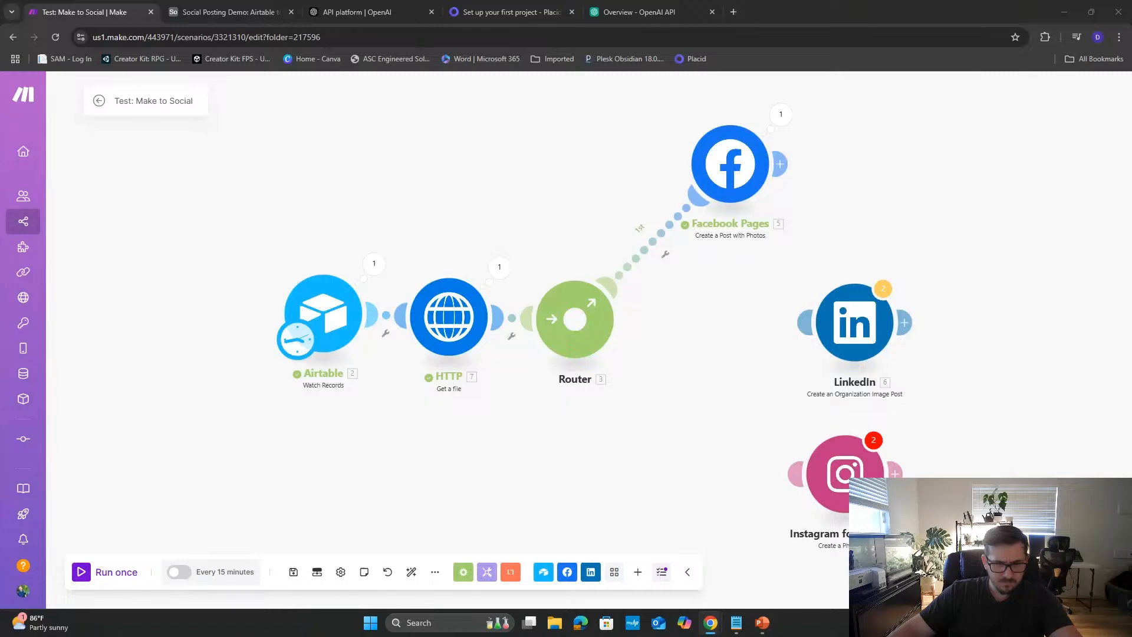
pyautogui.moveTo(0, 330); pyautogui.dragTo(705, 102)
pyautogui.click(788, 94)
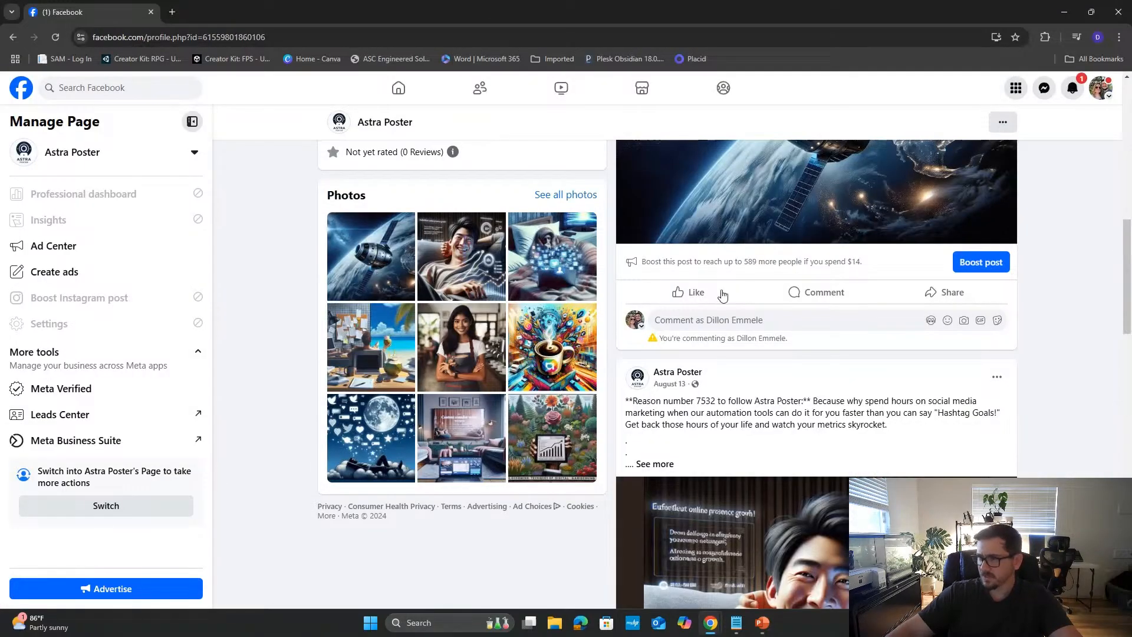
pyautogui.scroll(5, 720, 293)
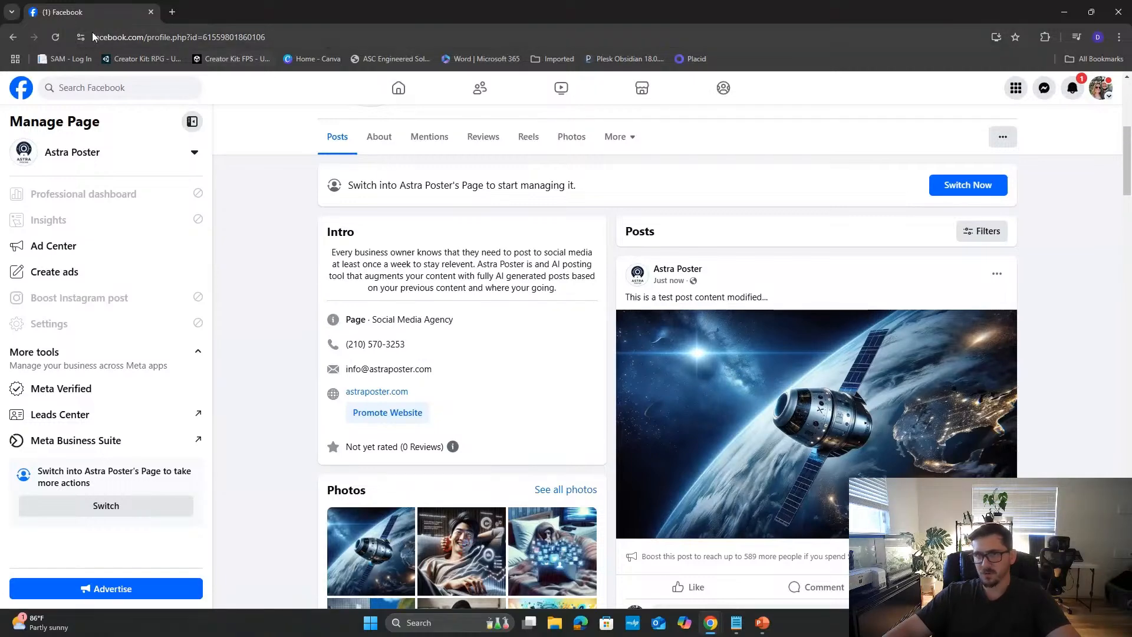
pyautogui.moveTo(356, 7); pyautogui.dragTo(0, 236)
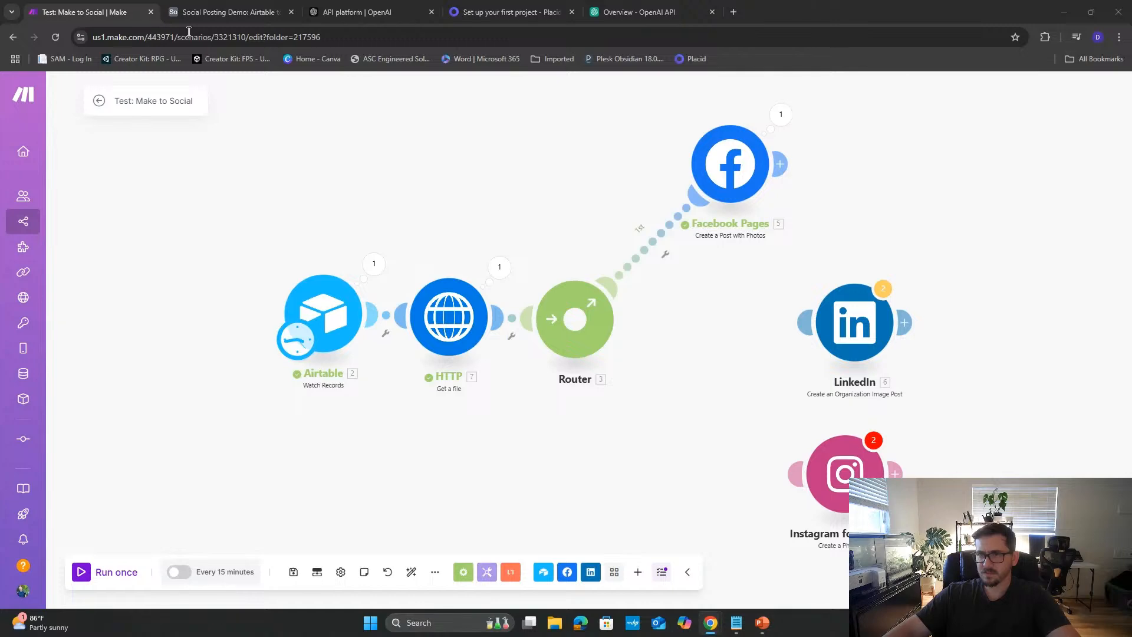
# - Compare the first Airtable record's Post Content with the Astra Poster Facebook page, and close the Facebook window
pyautogui.click(190, 11)
pyautogui.click(264, 179)
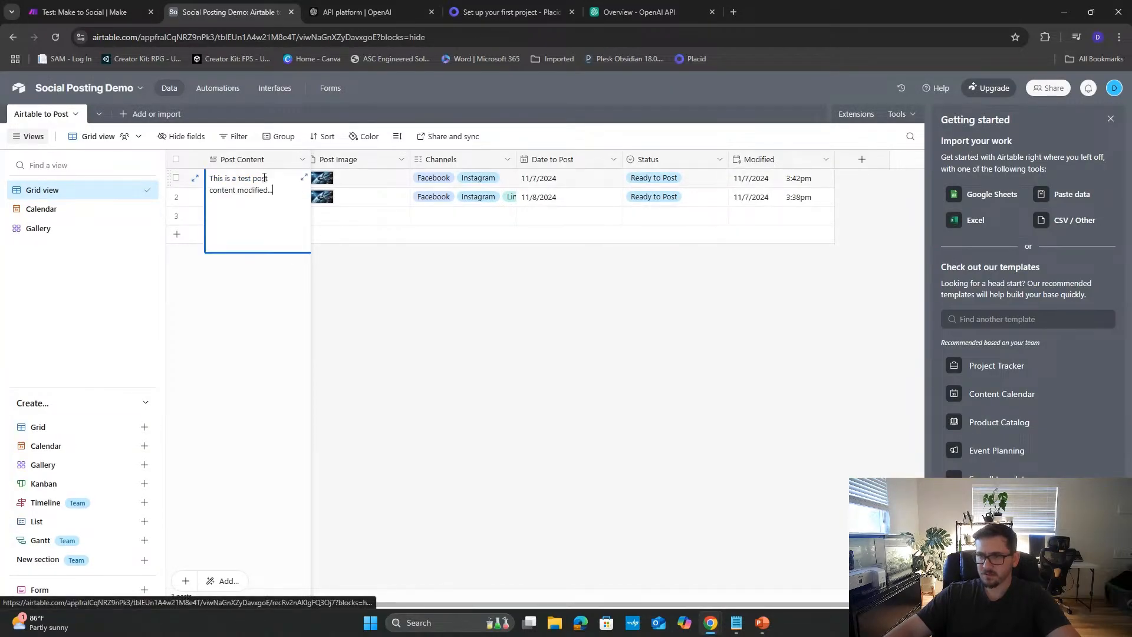
pyautogui.click(436, 346)
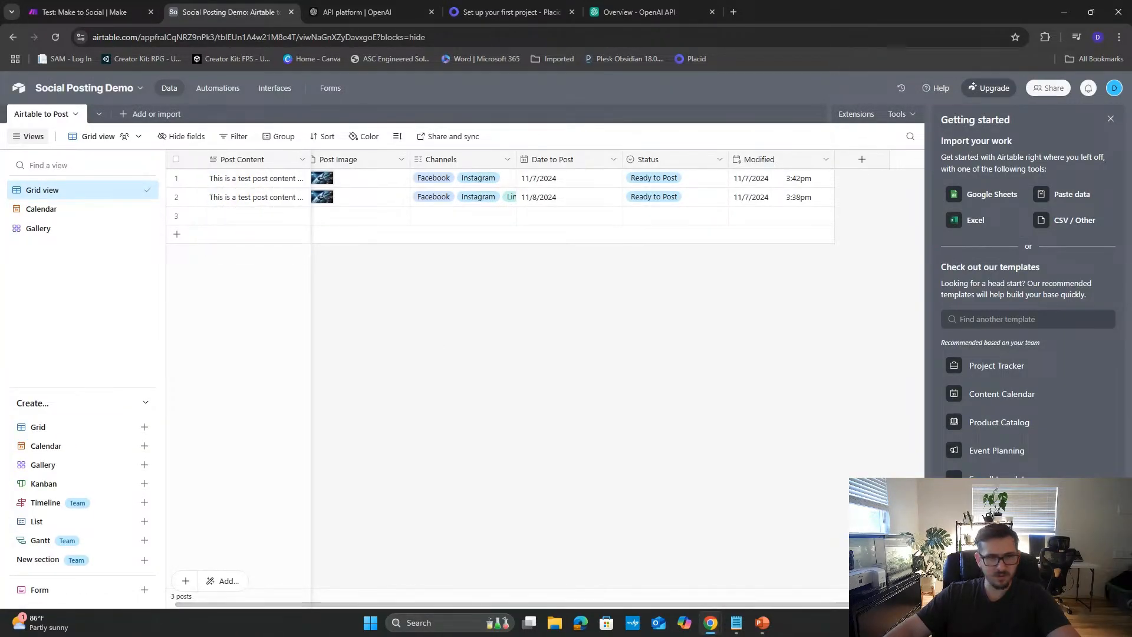
pyautogui.moveTo(0, 342); pyautogui.dragTo(561, 161)
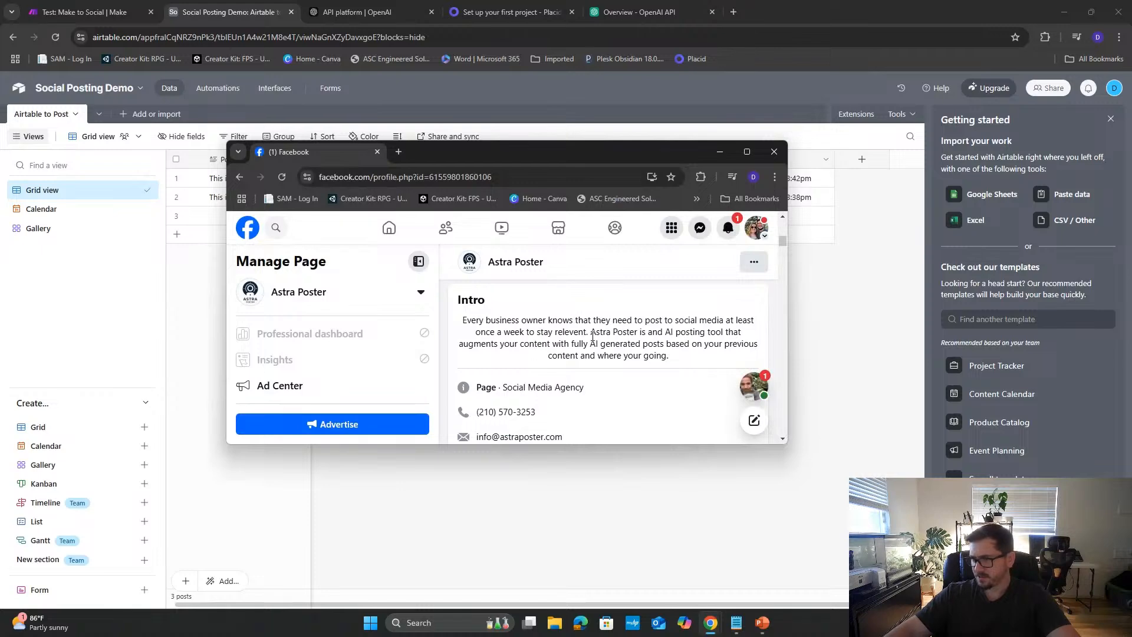
pyautogui.scroll(-3, 594, 339)
pyautogui.scroll(6, 602, 360)
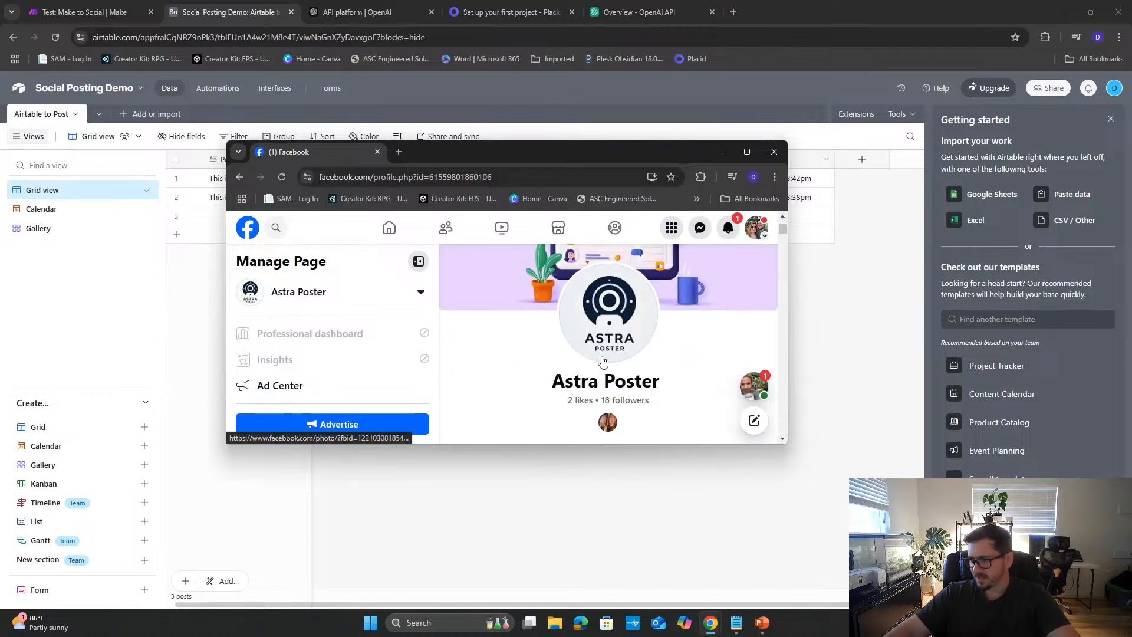
pyautogui.scroll(-5, 589, 354)
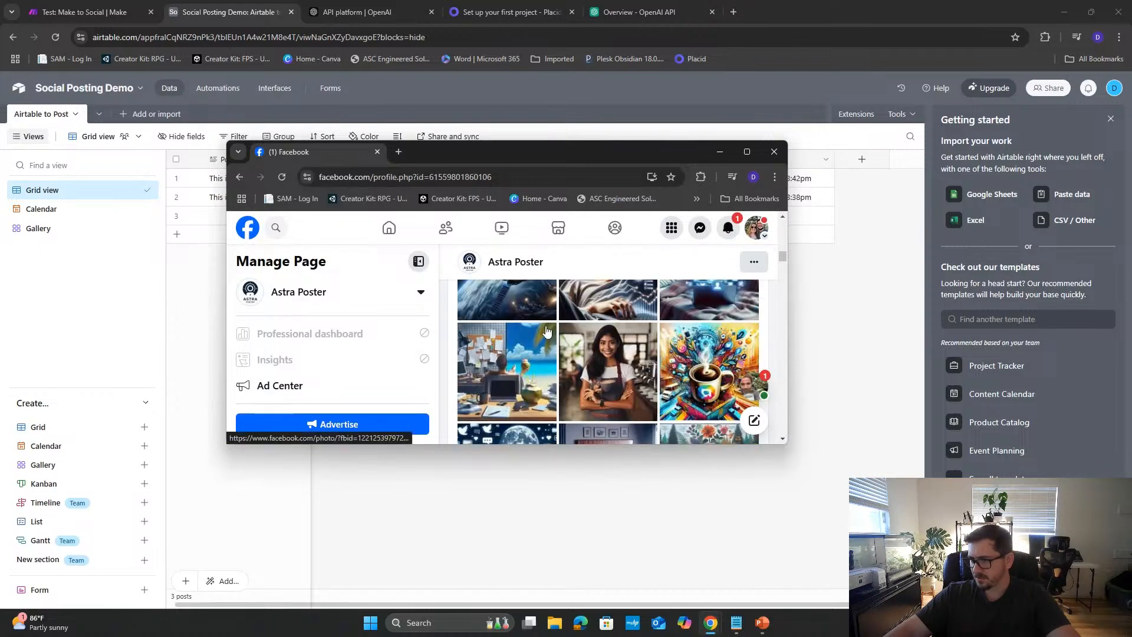
pyautogui.click(774, 151)
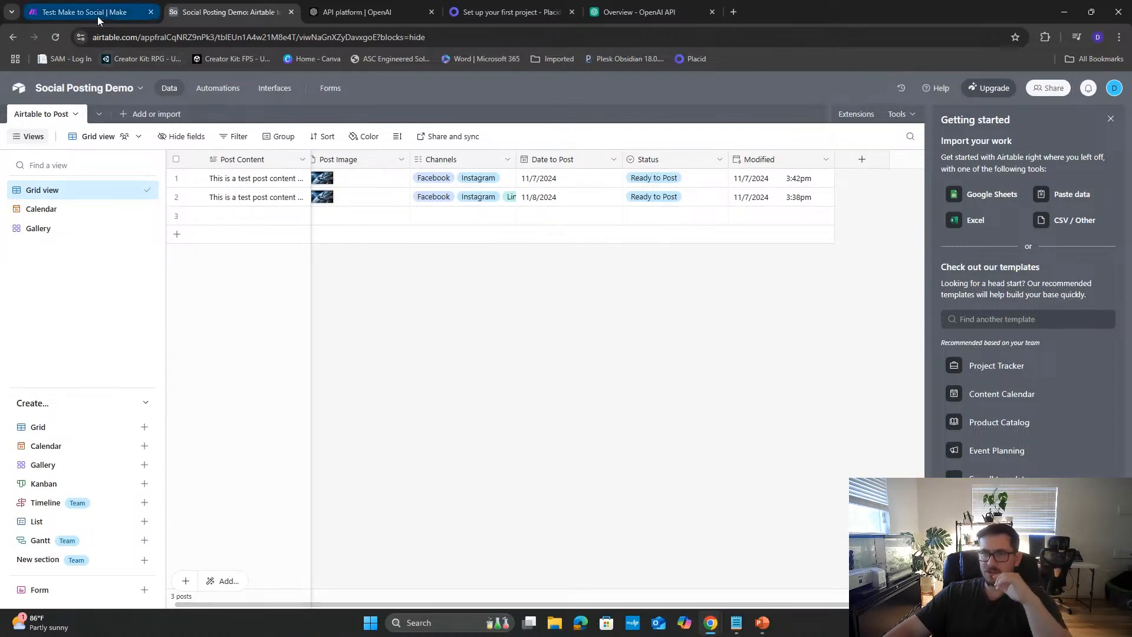
# - Open Airtable's home page in a new tab and move that tab into a separate window
pyautogui.rightClick(20, 89)
pyautogui.click(53, 105)
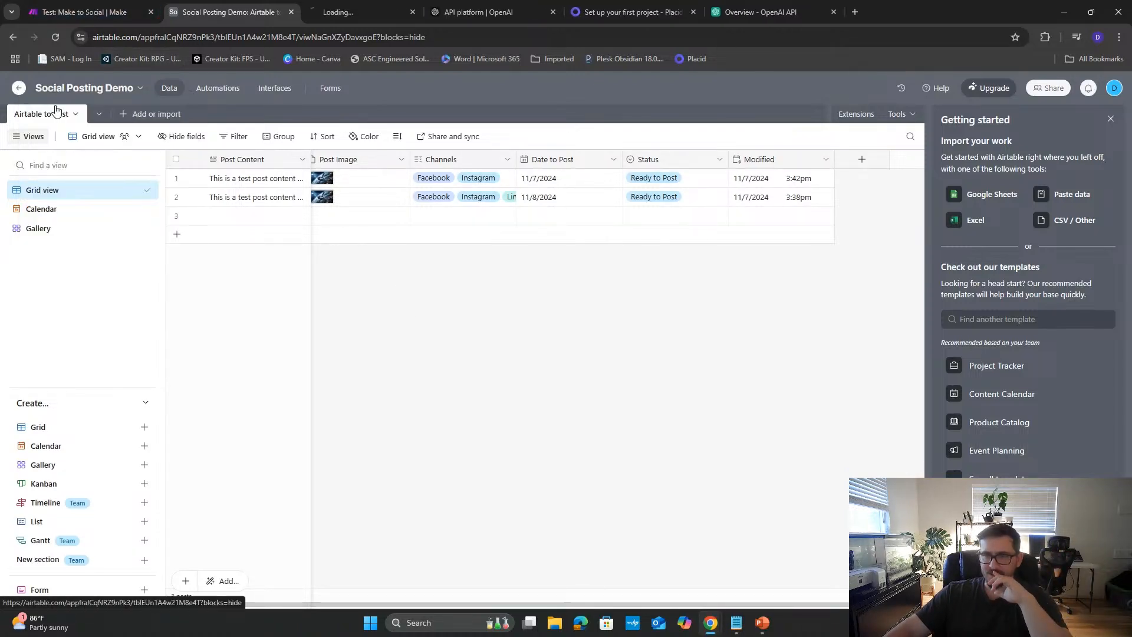
pyautogui.moveTo(337, 12); pyautogui.dragTo(337, 0)
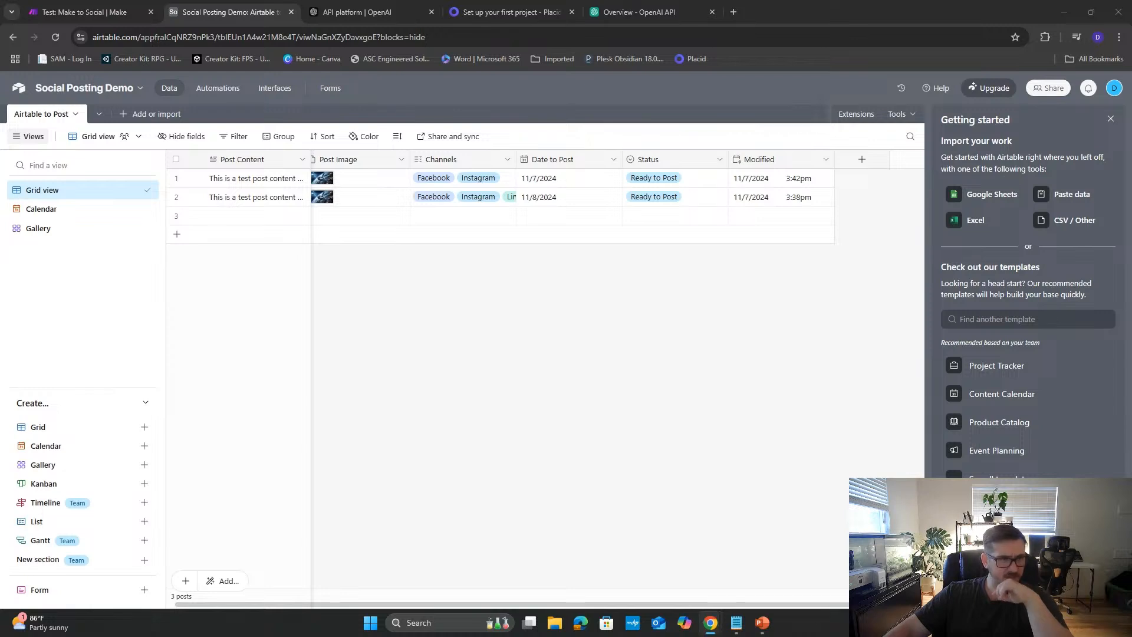
# - Switch to Make and start a new filter labelled "If Facebook" on the route from the router to Facebook Pages
pyautogui.click(132, 13)
pyautogui.click(665, 254)
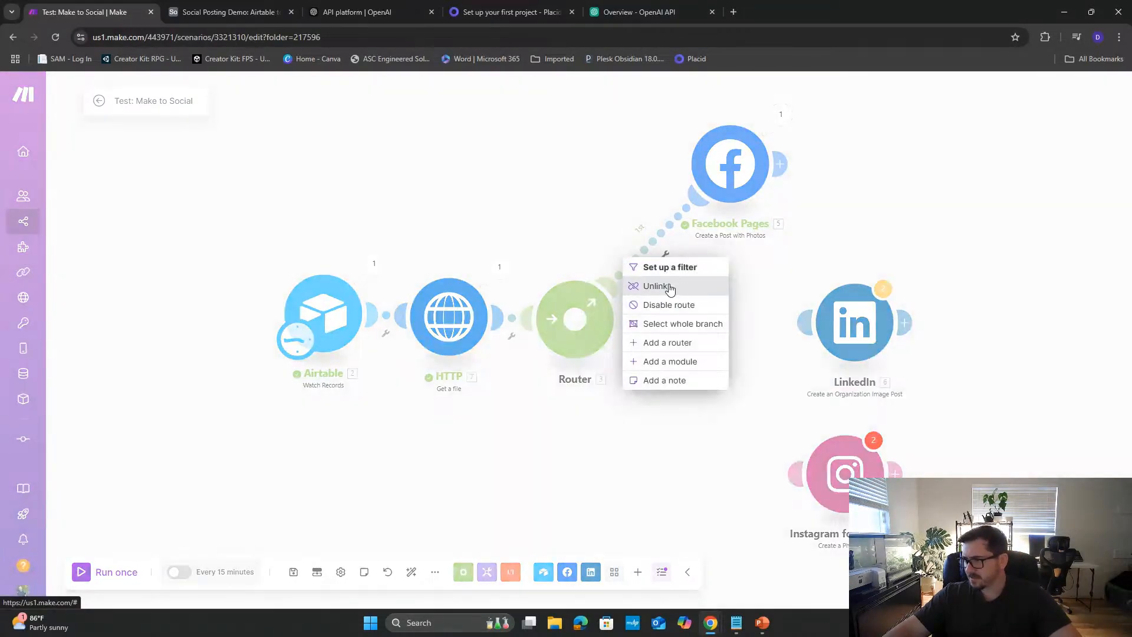
pyautogui.click(670, 268)
pyautogui.click(751, 275)
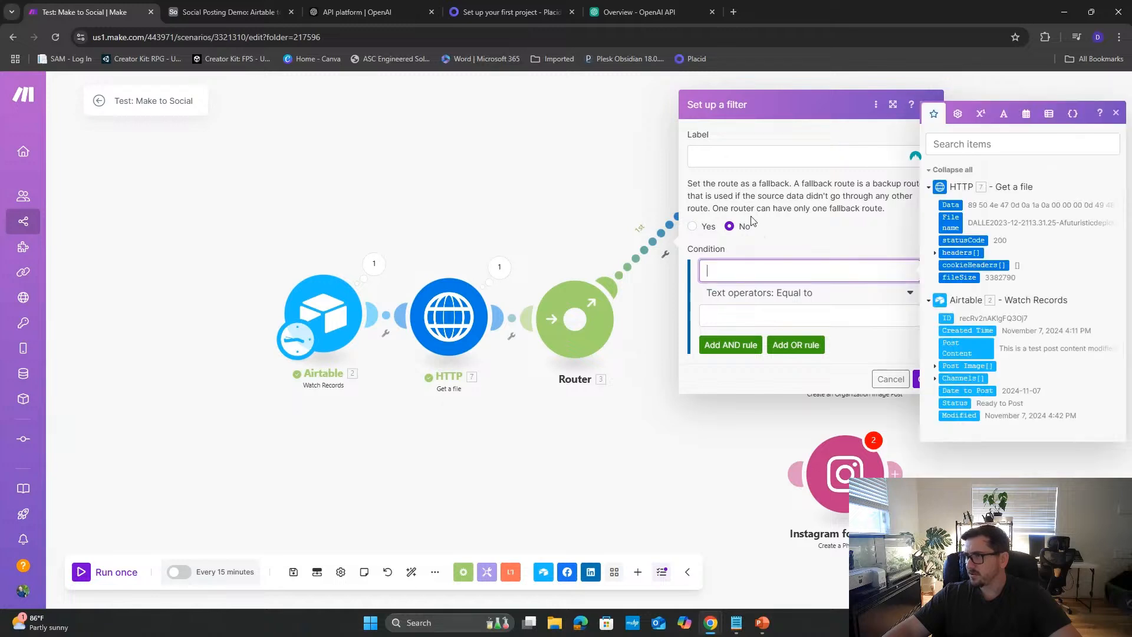
pyautogui.click(747, 158)
pyautogui.write('I')
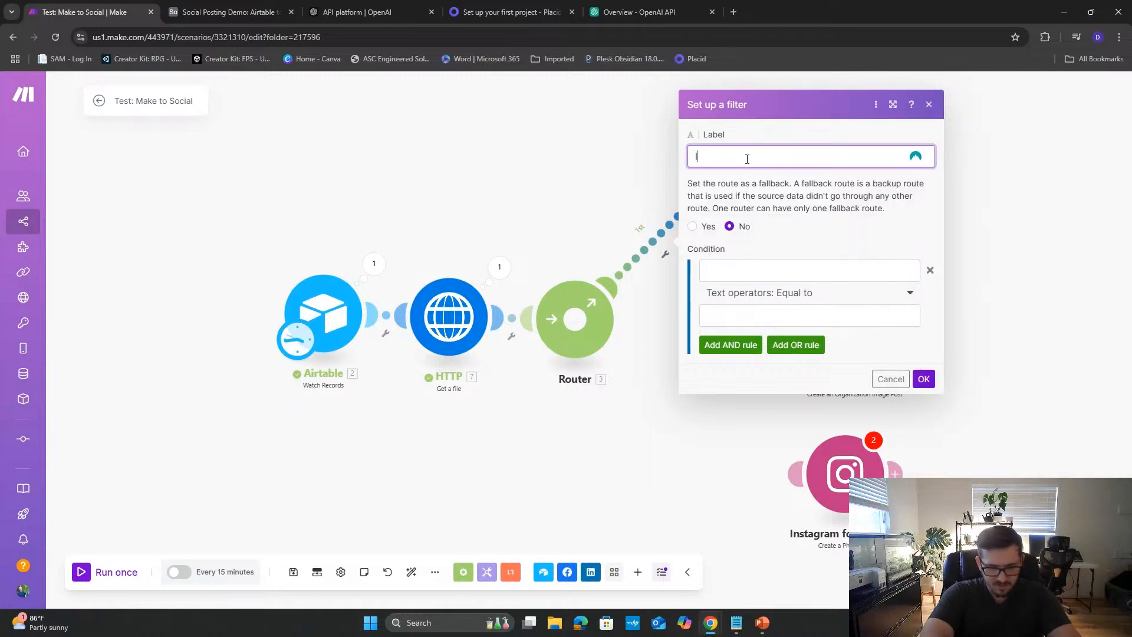
pyautogui.write('f Facebook')
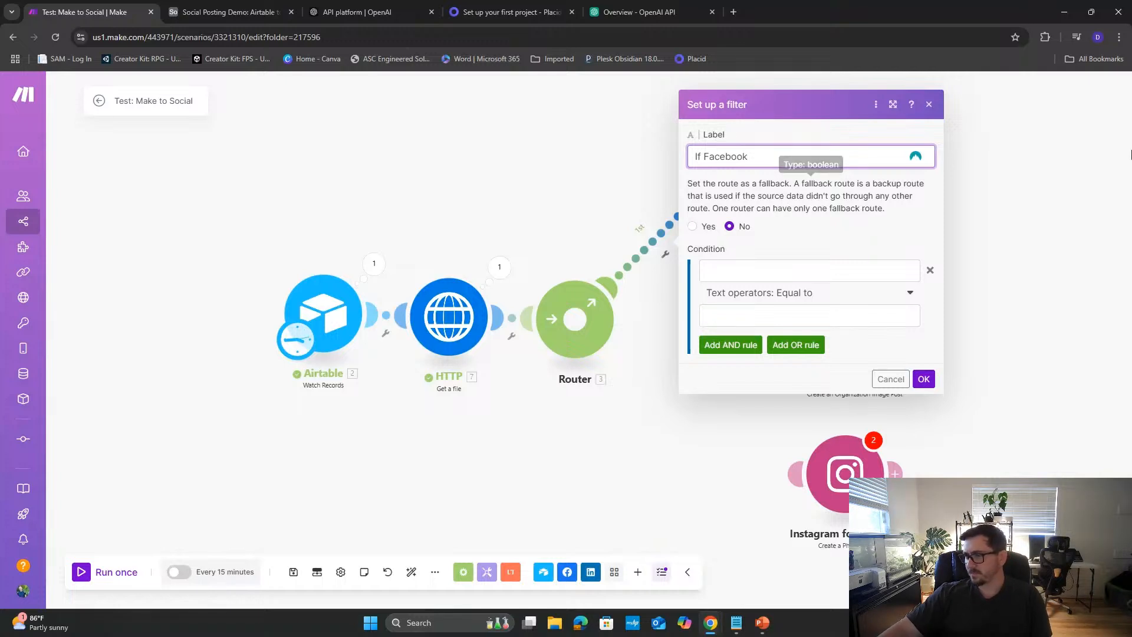
# - Set the filter condition to compare Airtable's Channels[] with the text Facebook
pyautogui.click(767, 270)
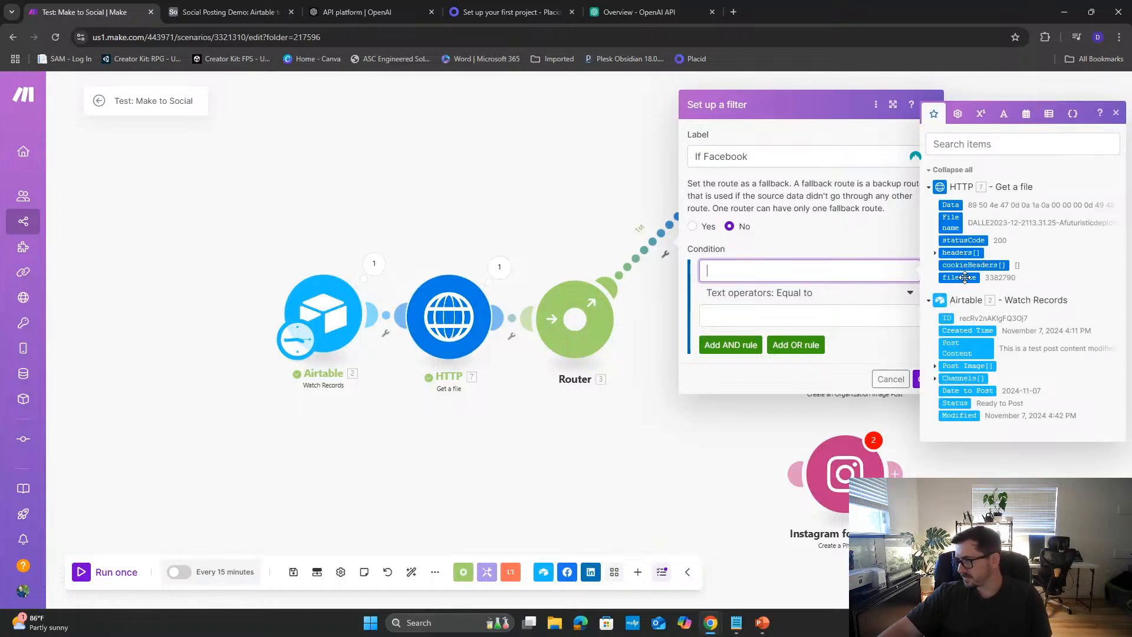
pyautogui.click(954, 378)
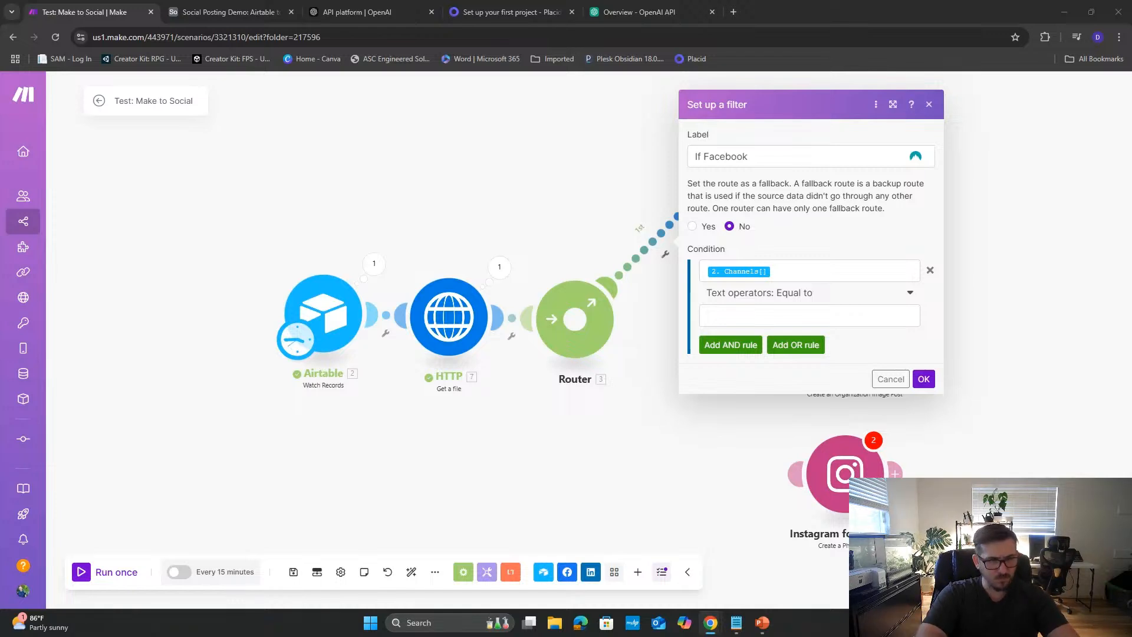
pyautogui.click(797, 325)
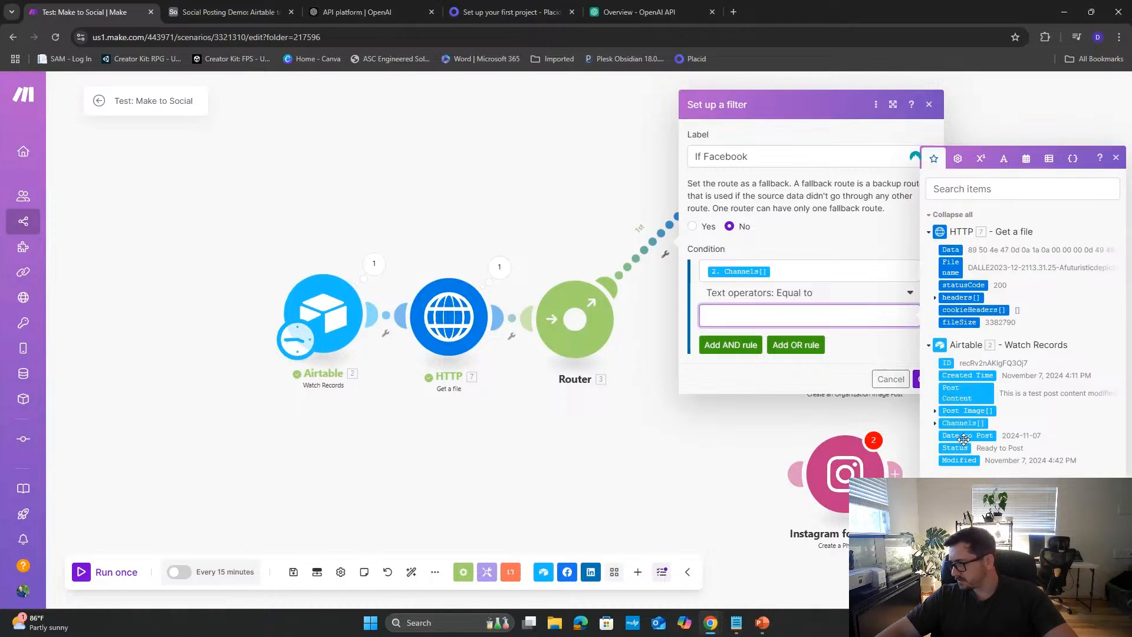
pyautogui.click(935, 423)
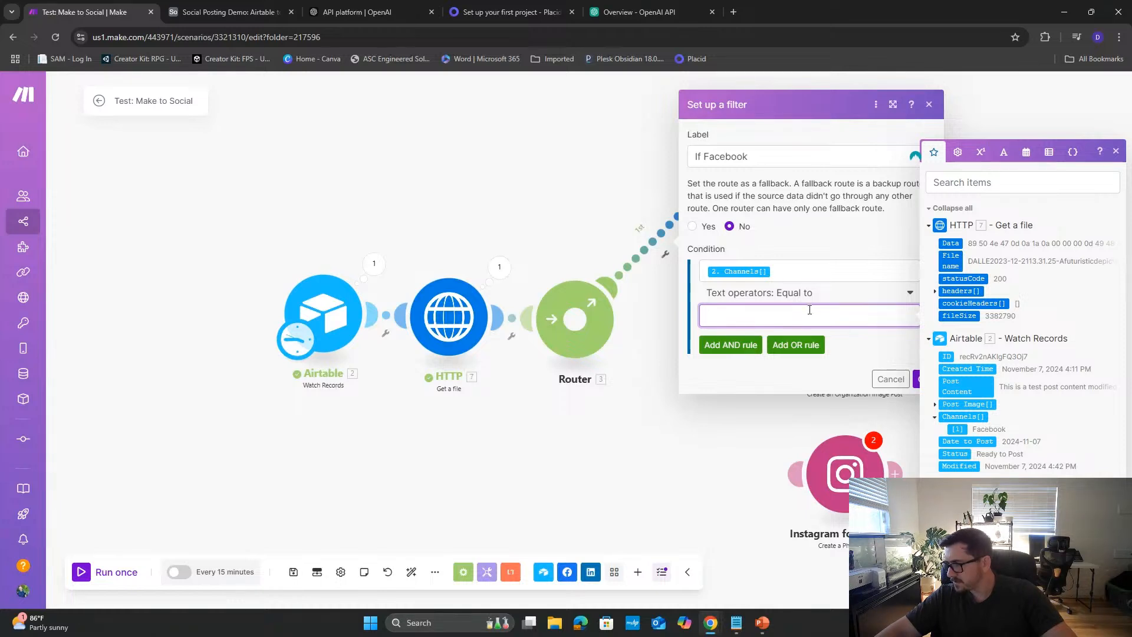
pyautogui.write('F')
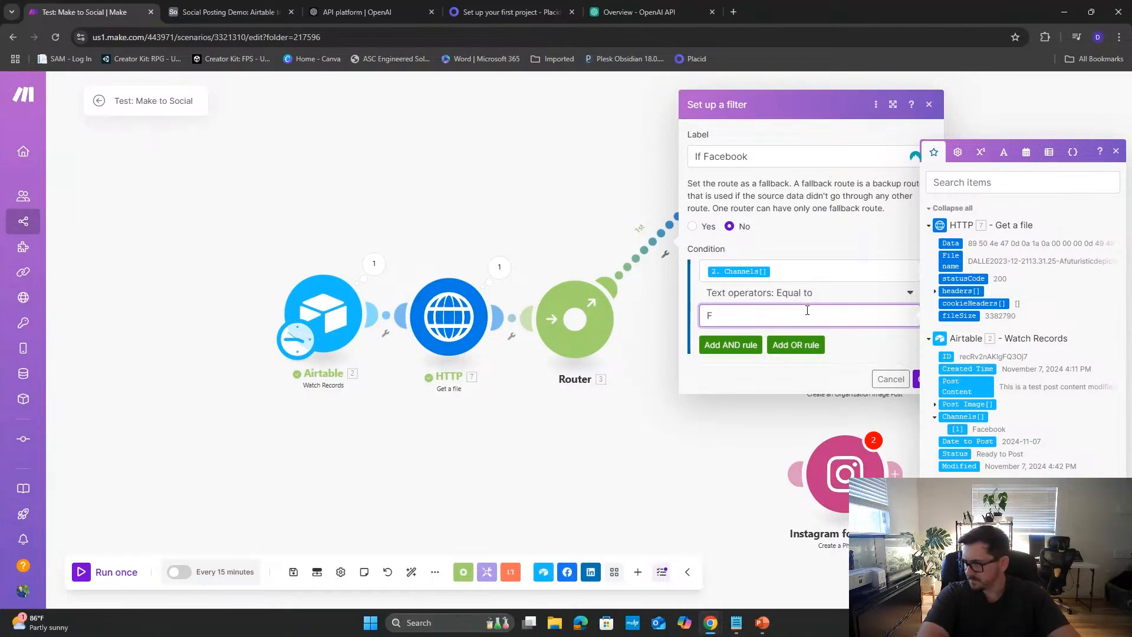
pyautogui.write('acebook')
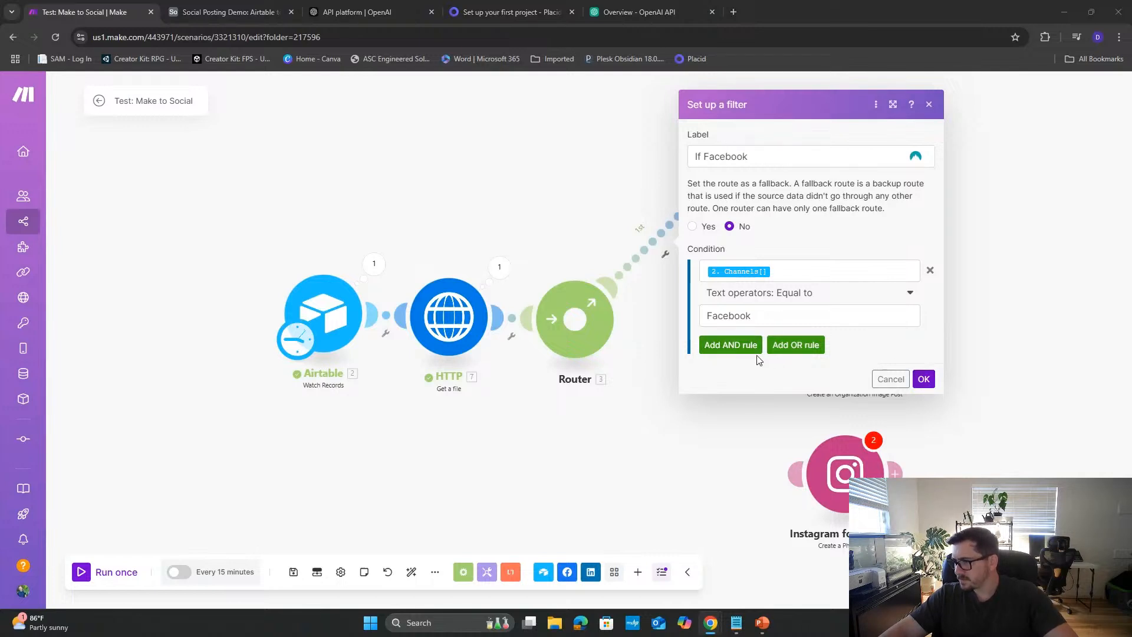
# - Keep a single filter rule, set its text operator to Contains, save the filter, and dismiss the personal-info save prompt
pyautogui.click(739, 348)
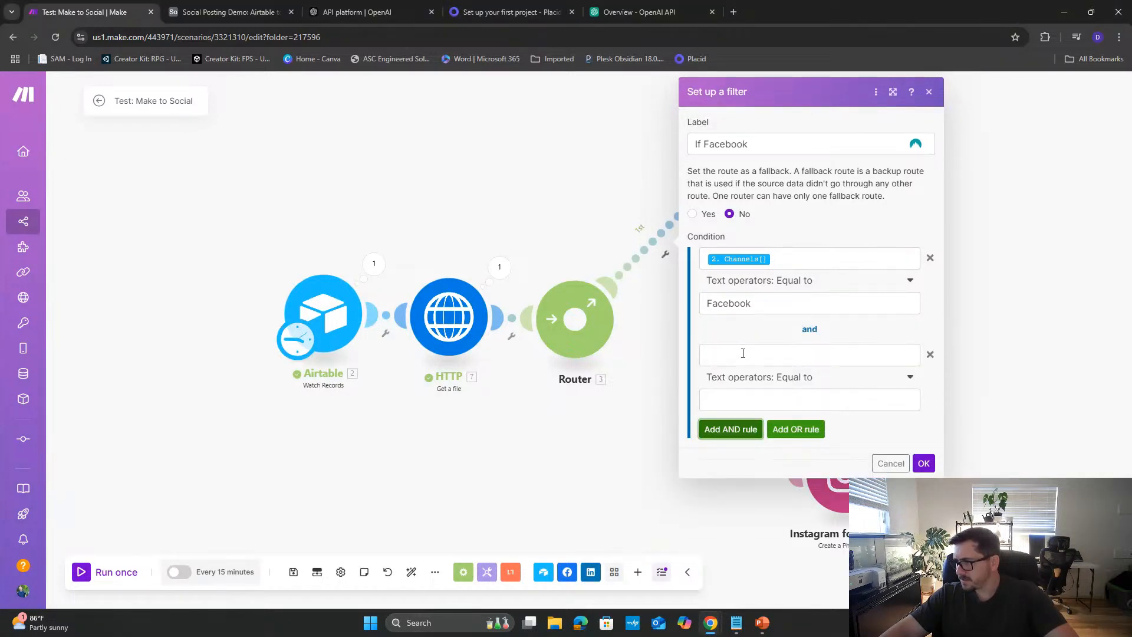
pyautogui.click(930, 354)
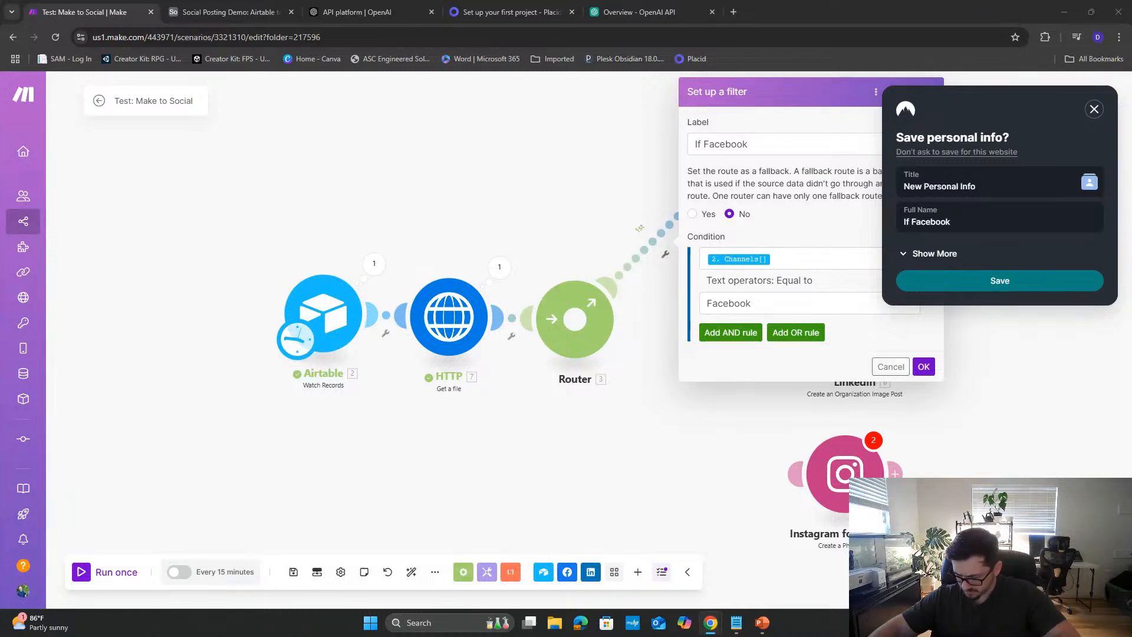
pyautogui.click(824, 317)
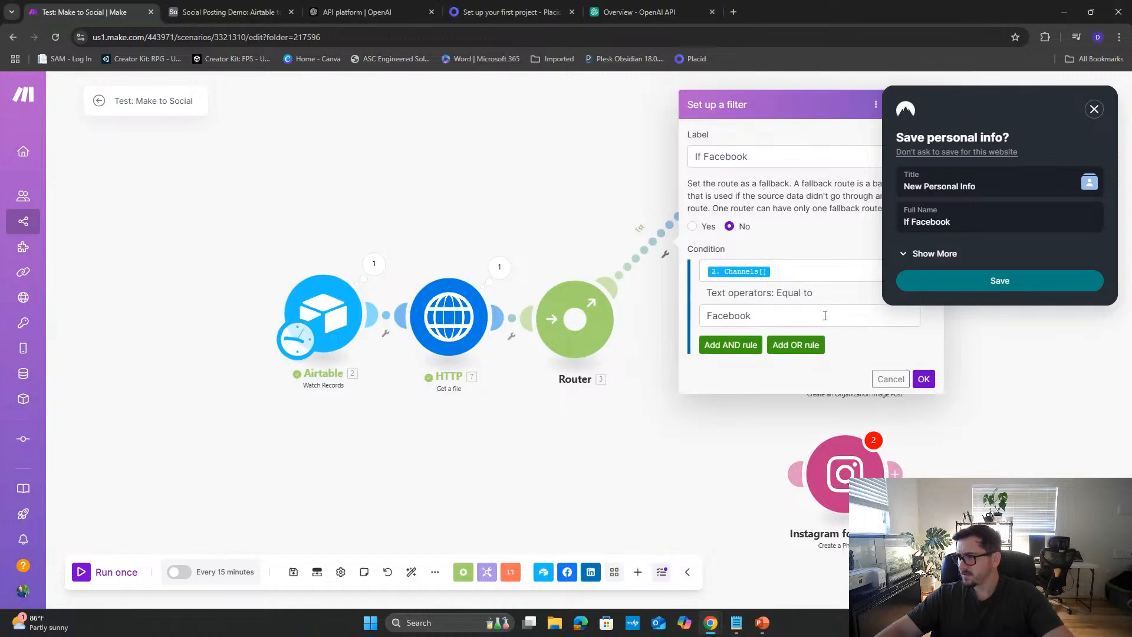
pyautogui.click(806, 297)
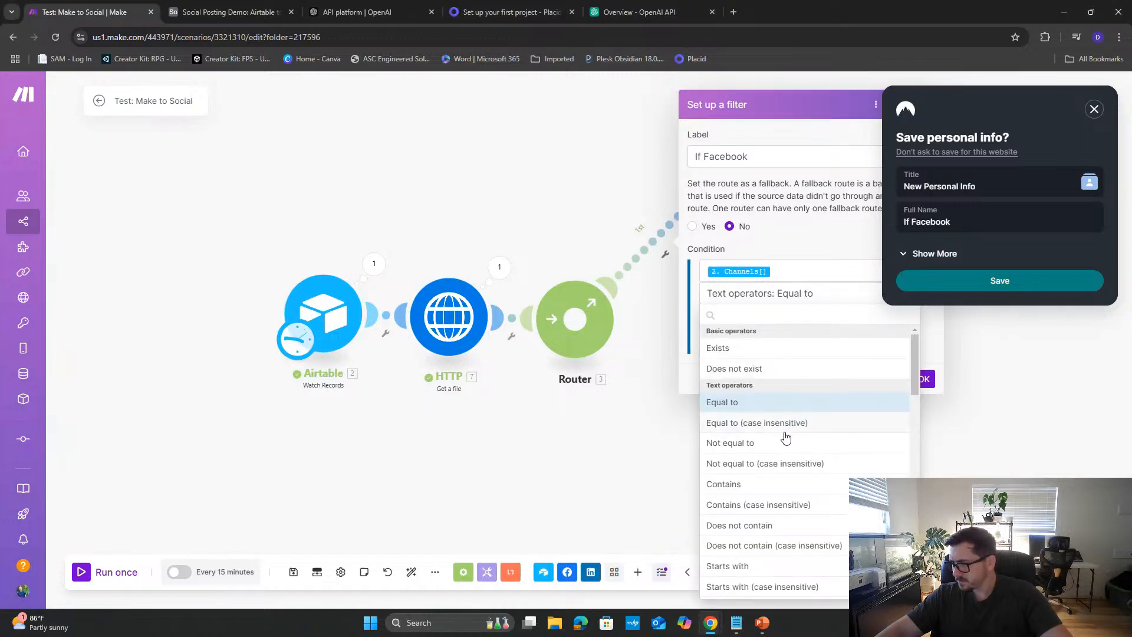
pyautogui.click(781, 487)
pyautogui.click(923, 379)
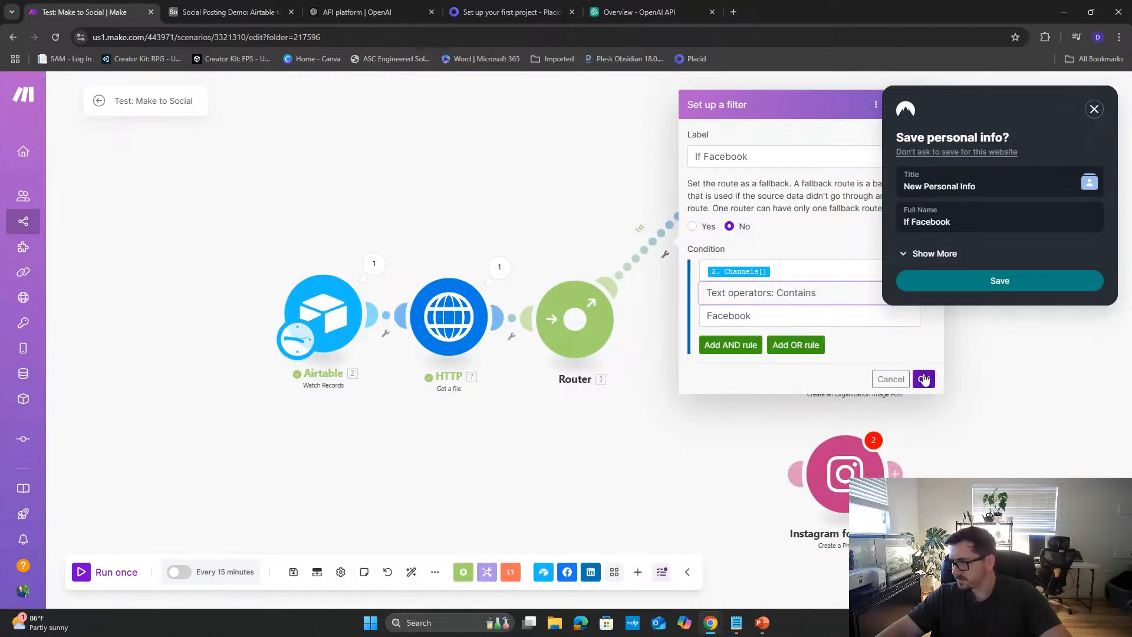
pyautogui.click(1094, 109)
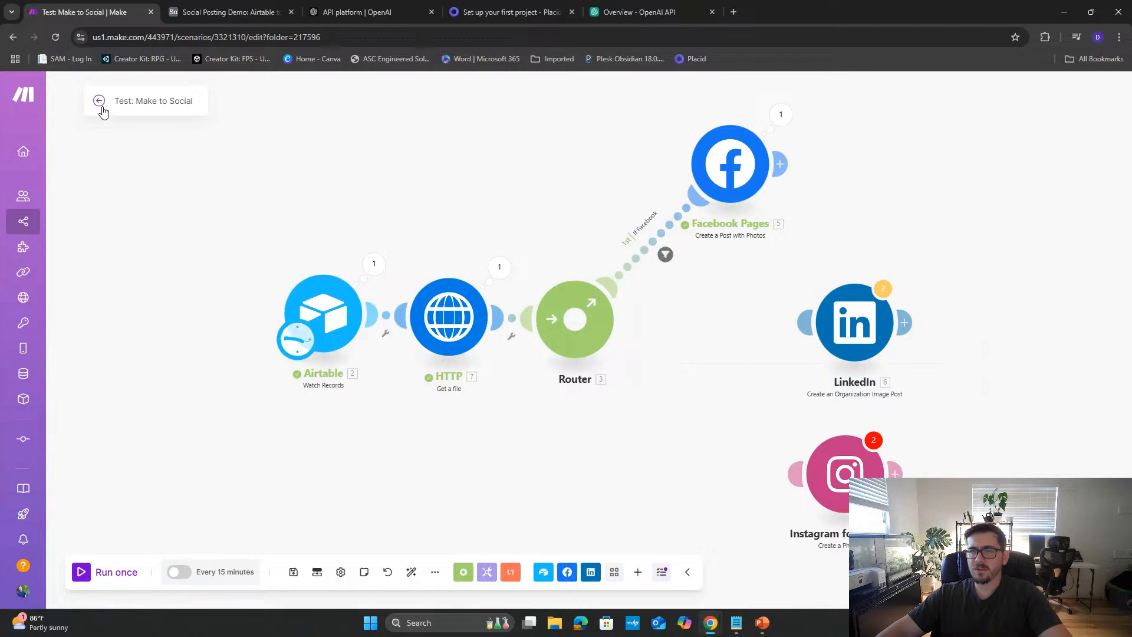
# - Reconnect the LinkedIn and Instagram for Business modules to the router and reposition both closer to it
pyautogui.moveTo(796, 328); pyautogui.dragTo(572, 330)
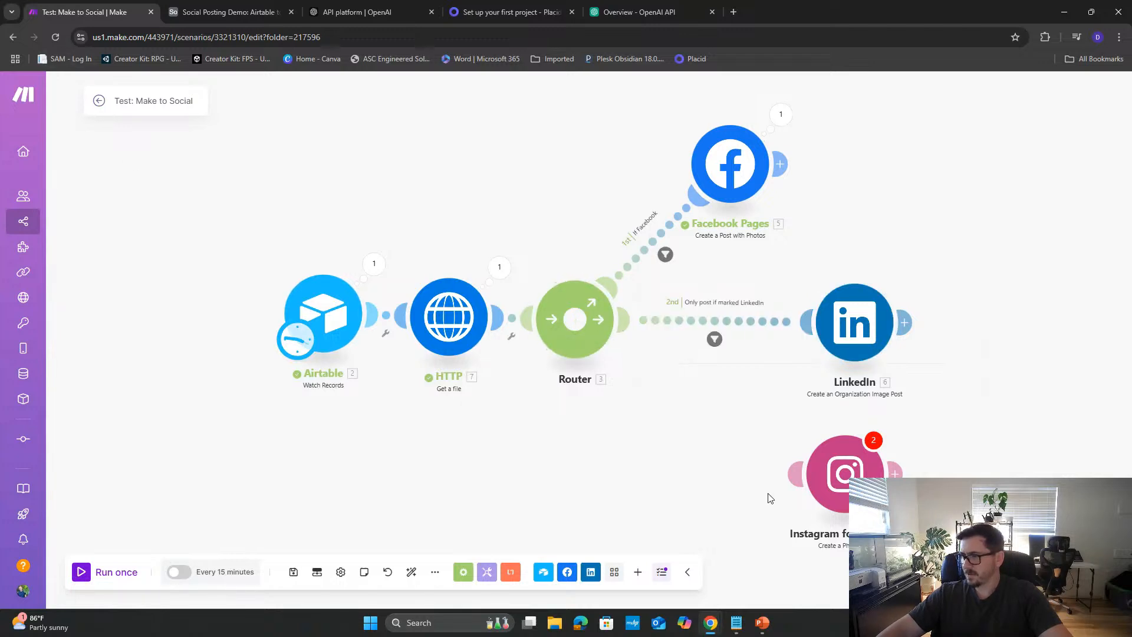
pyautogui.moveTo(794, 478); pyautogui.dragTo(567, 344)
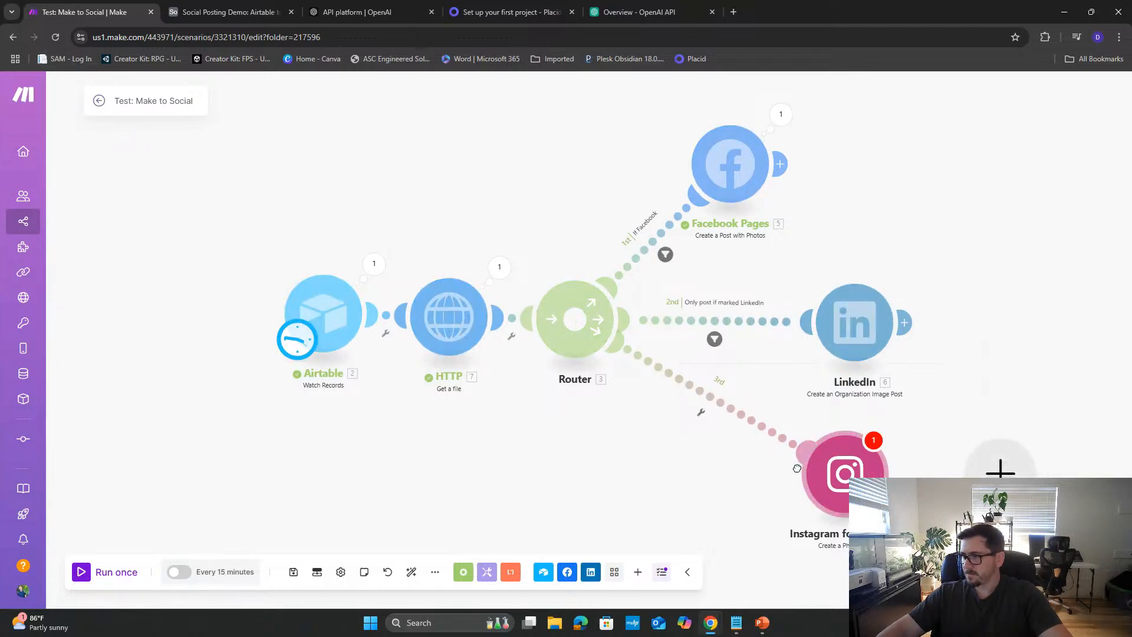
pyautogui.moveTo(841, 483); pyautogui.dragTo(753, 494)
pyautogui.moveTo(852, 323); pyautogui.dragTo(815, 319)
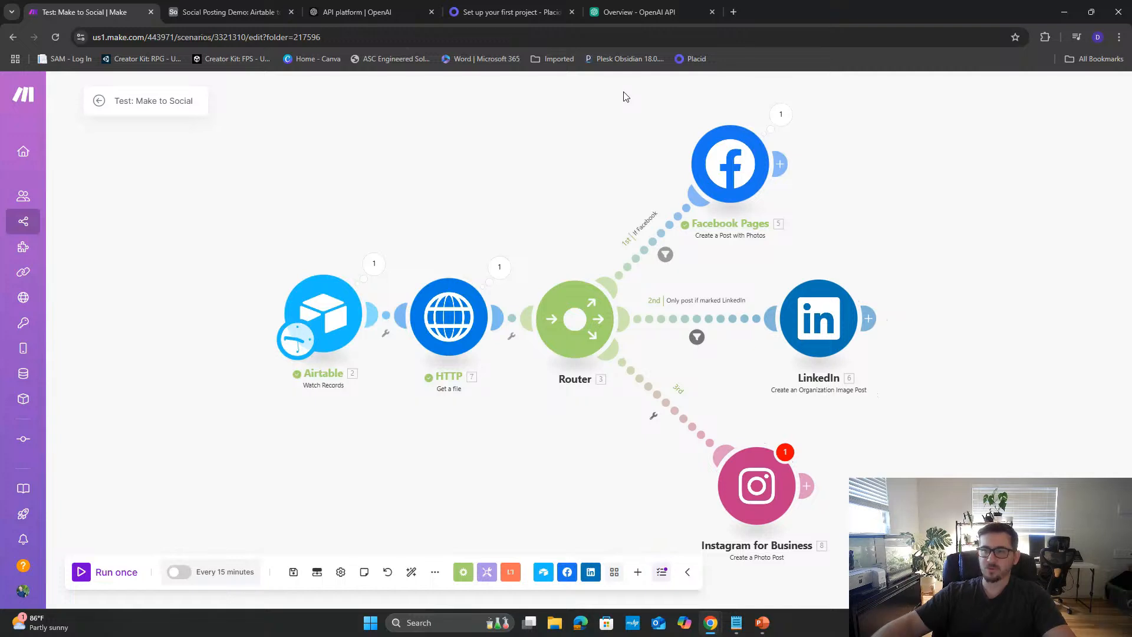
# - Switch to Airtable and enter "This is a post" as the third record's Post Content
pyautogui.click(228, 12)
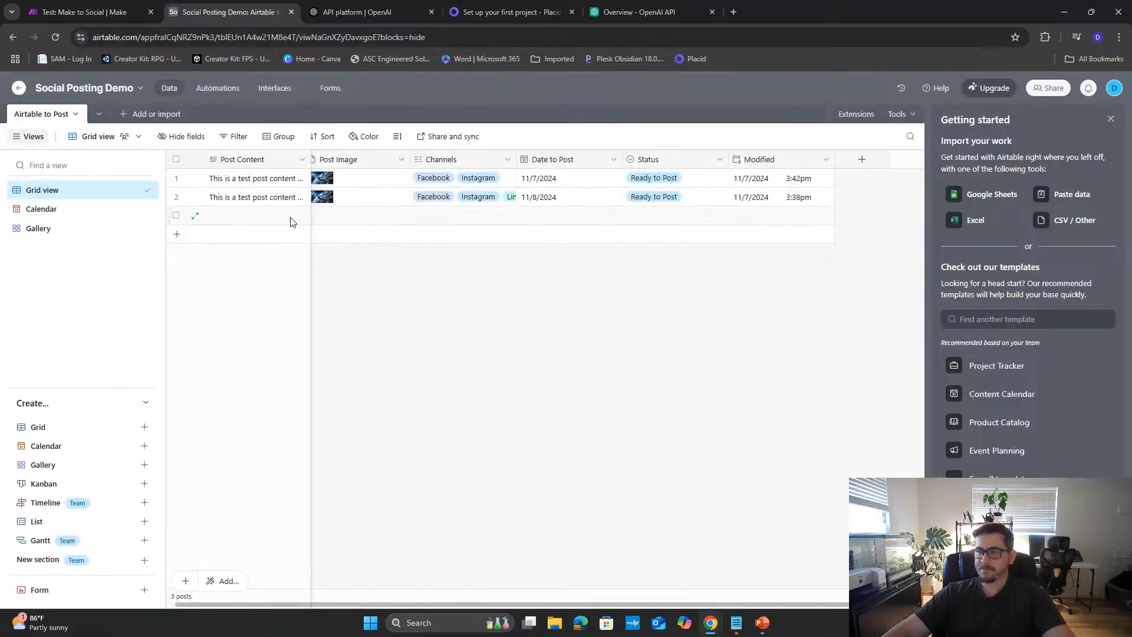
pyautogui.click(270, 216)
pyautogui.click(270, 216)
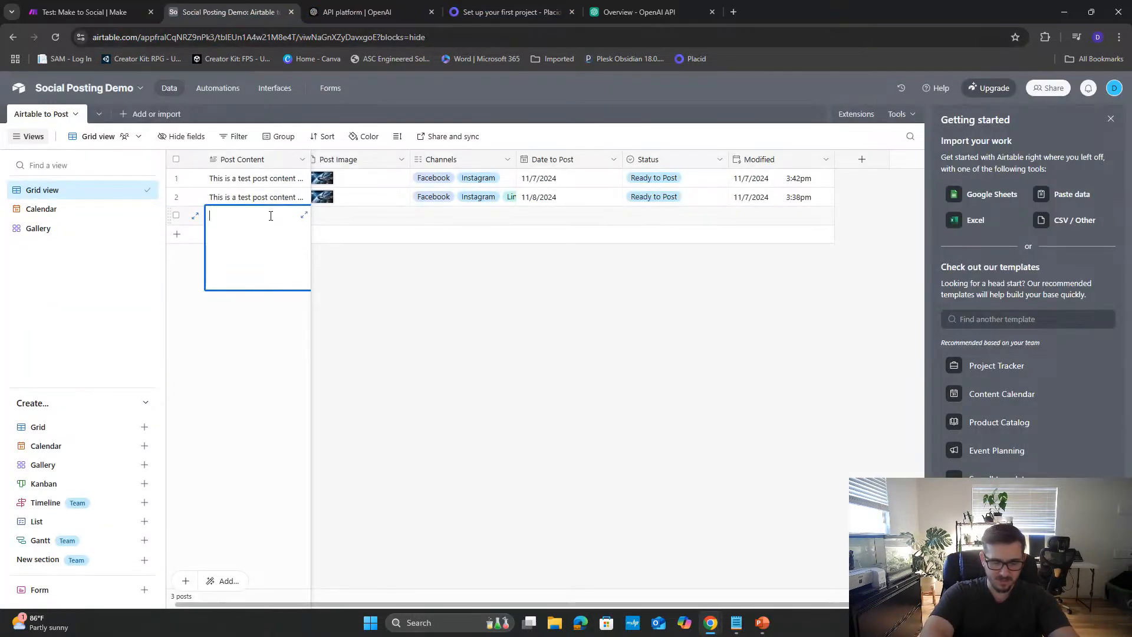
pyautogui.write('This is a pos')
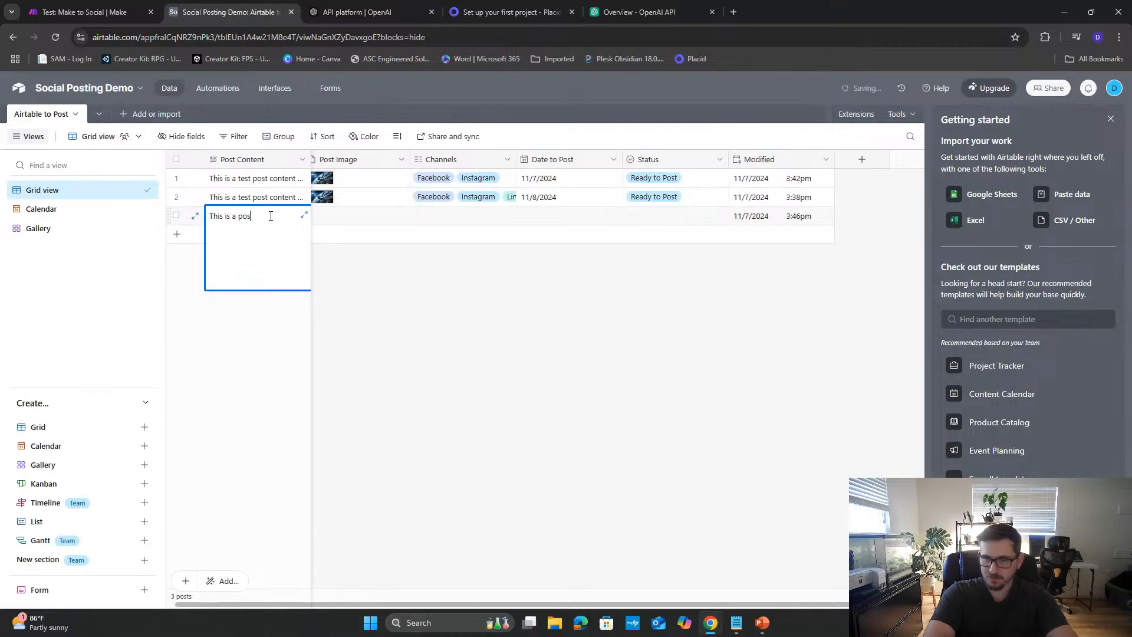
pyautogui.write('t')
pyautogui.press('Tab')
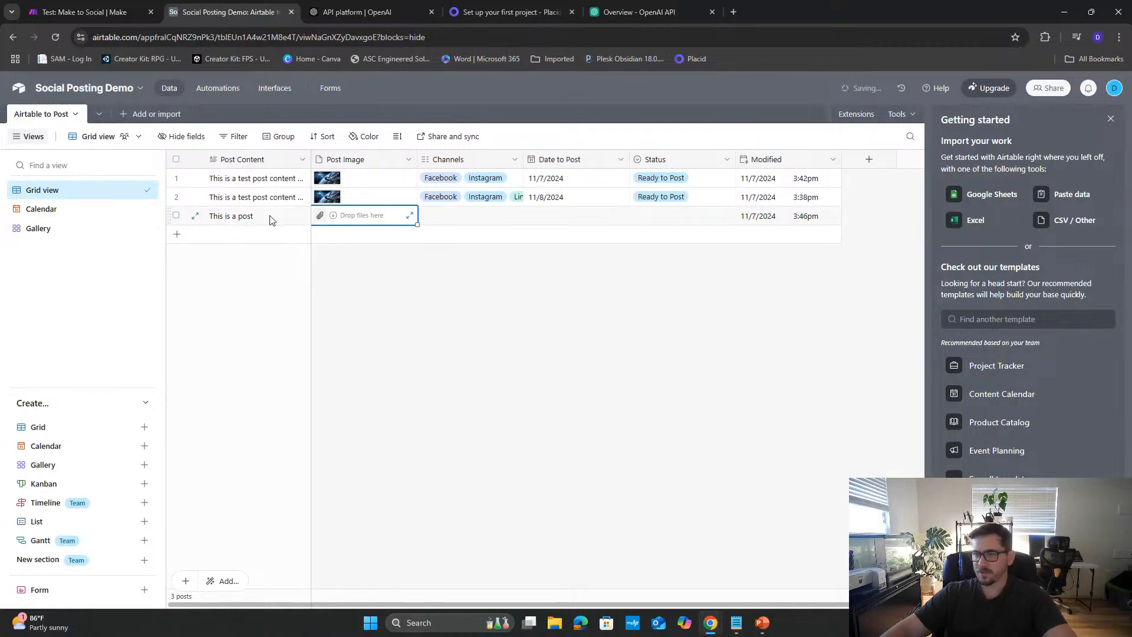
# - Upload the hourglass-and-gears image 410872965_7113...6085764_n.jpg from the Pictures folder as the third record's Post Image
pyautogui.click(320, 215)
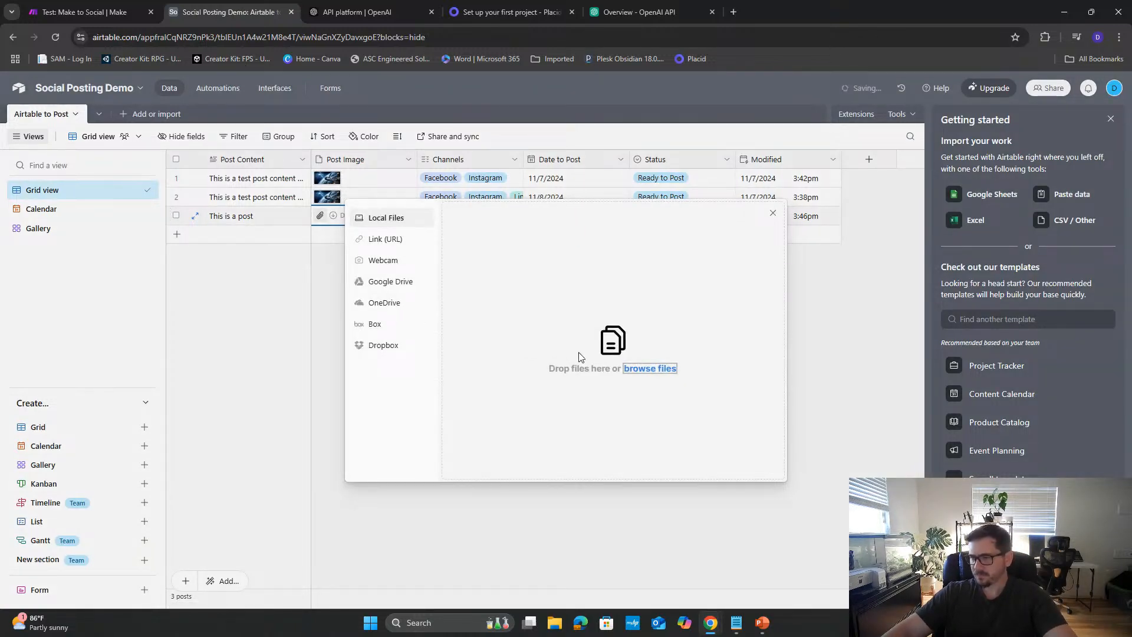
pyautogui.click(643, 374)
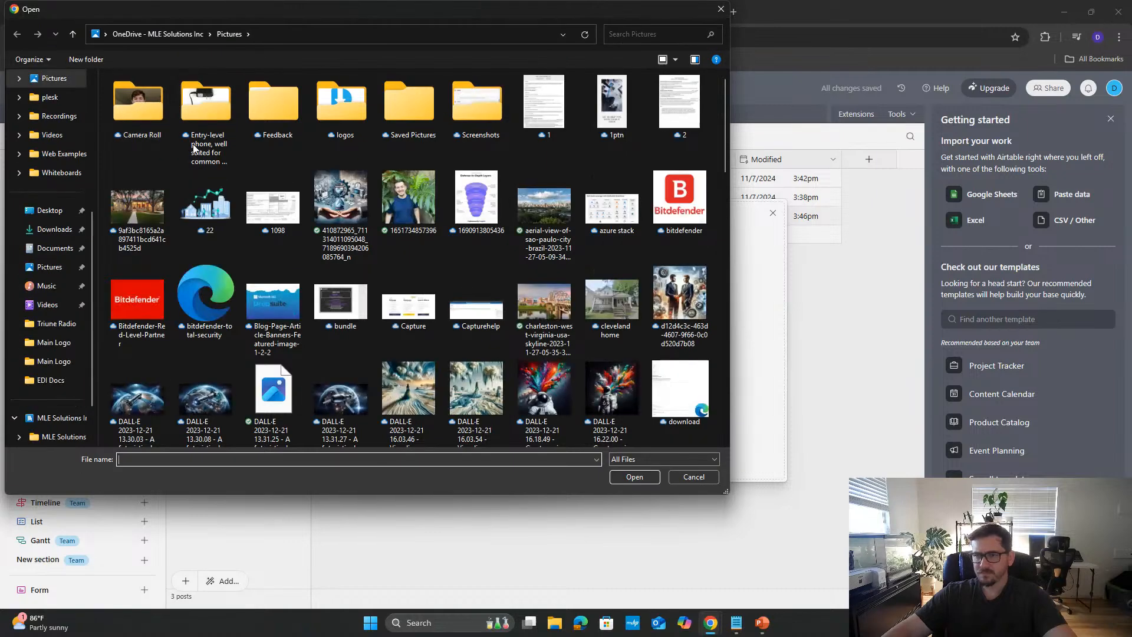
pyautogui.doubleClick(366, 243)
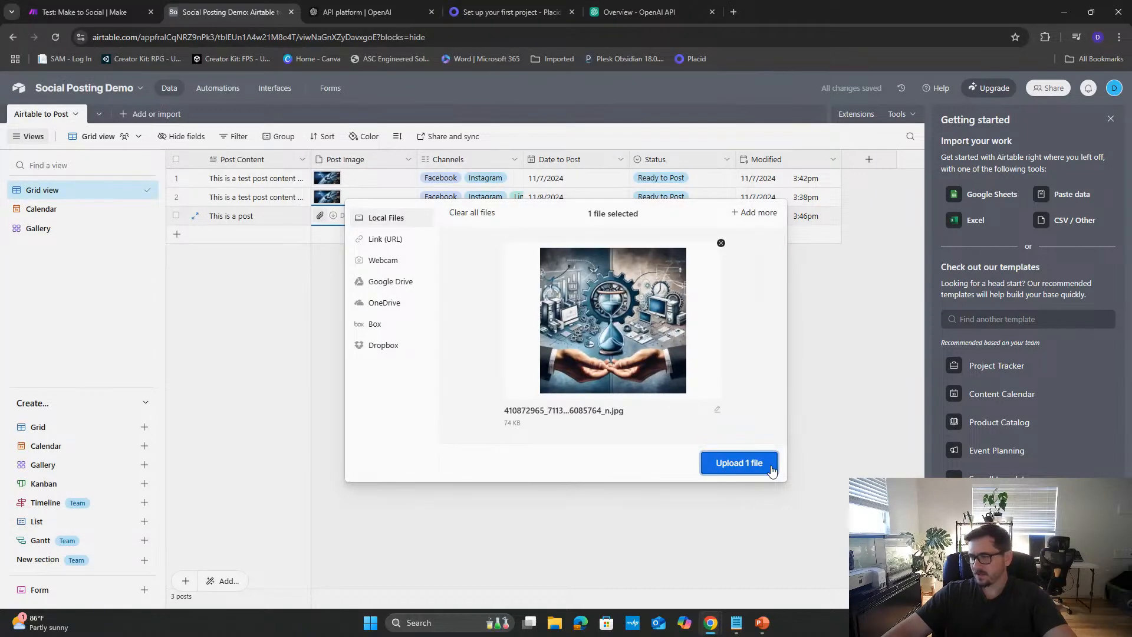
pyautogui.click(740, 462)
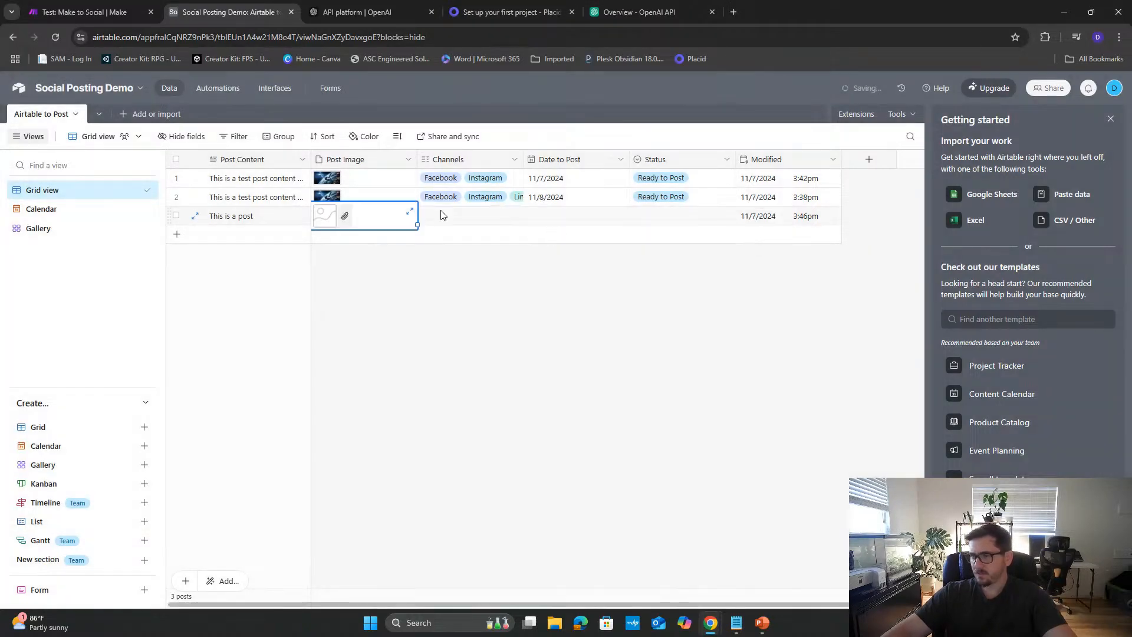
# - Set the third record's Channels to Facebook and its Date to Post to 11/7/2024
pyautogui.click(446, 219)
pyautogui.click(426, 215)
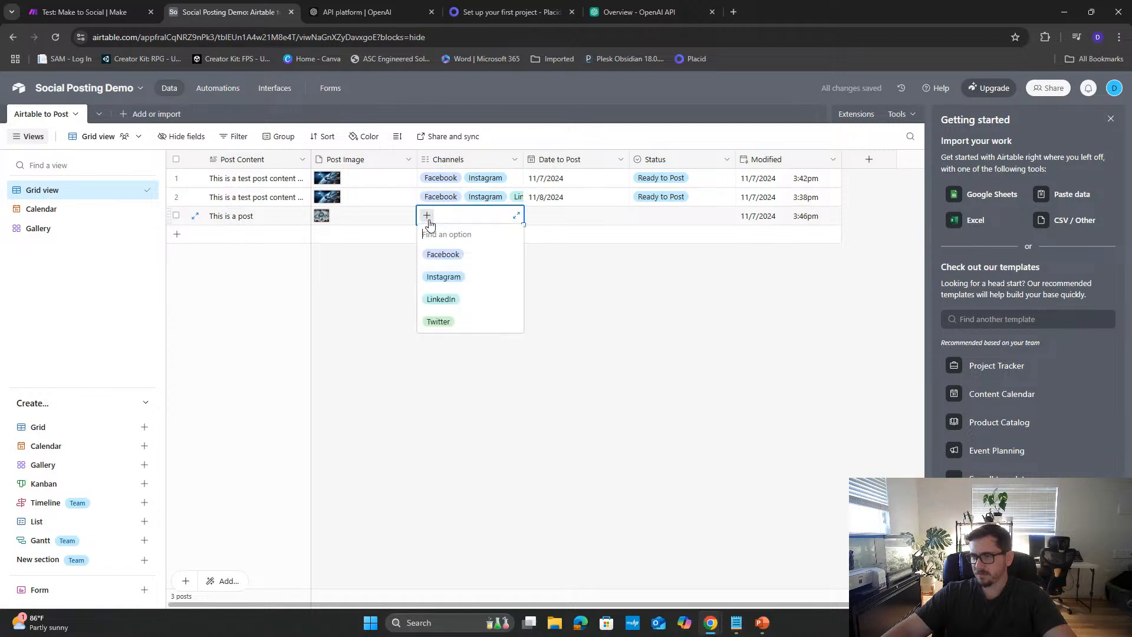
pyautogui.click(442, 254)
pyautogui.click(588, 216)
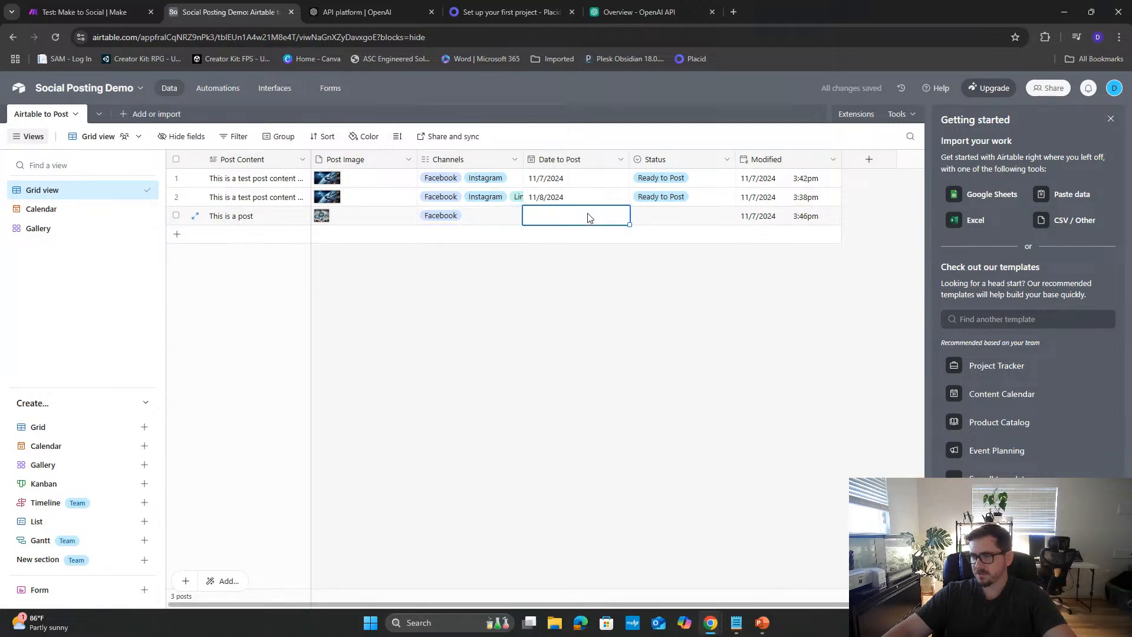
pyautogui.click(589, 214)
pyautogui.click(617, 290)
# - Set the third record's Status to Ready to Post
pyautogui.click(678, 217)
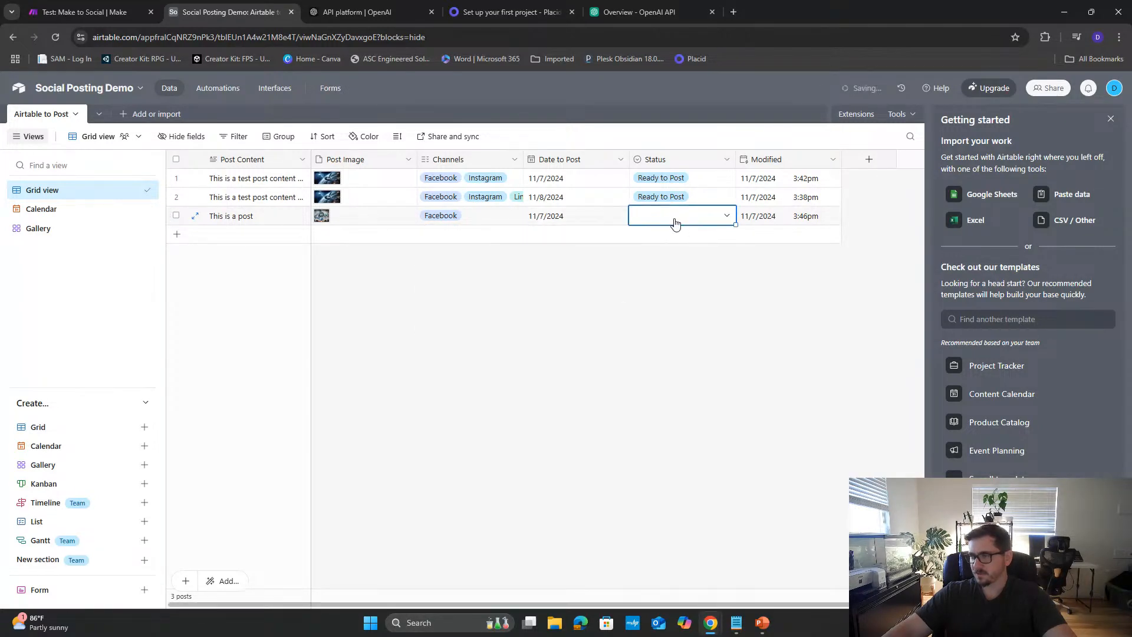
pyautogui.click(678, 216)
pyautogui.click(662, 298)
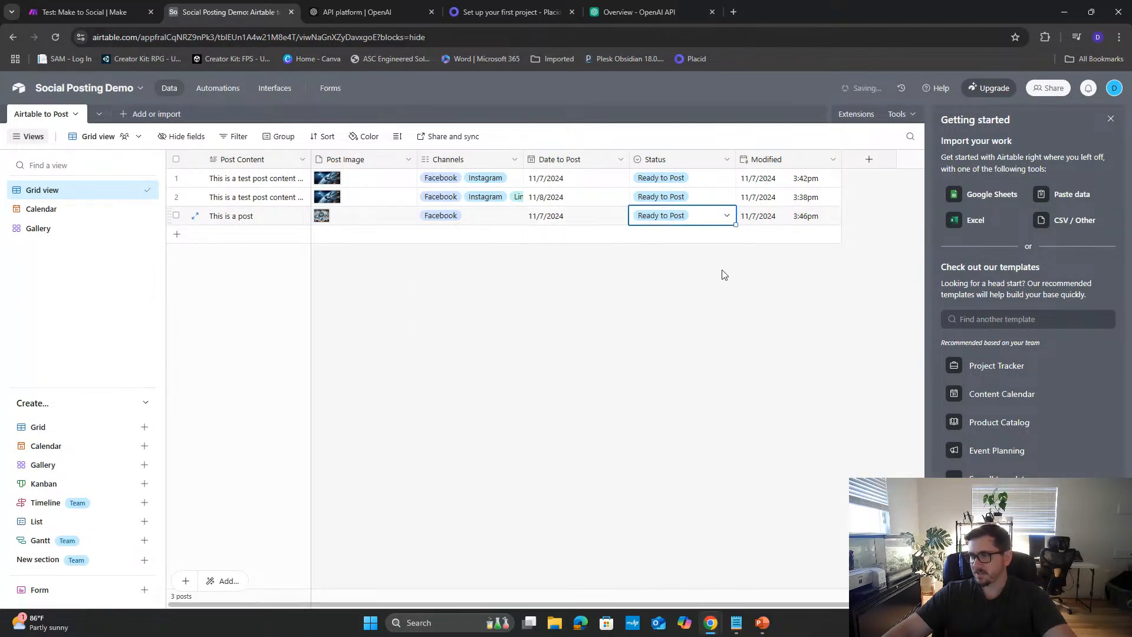
pyautogui.click(644, 328)
# - Return to Make, unlink the Facebook Pages module from the router, and connect it to the router again
pyautogui.click(107, 12)
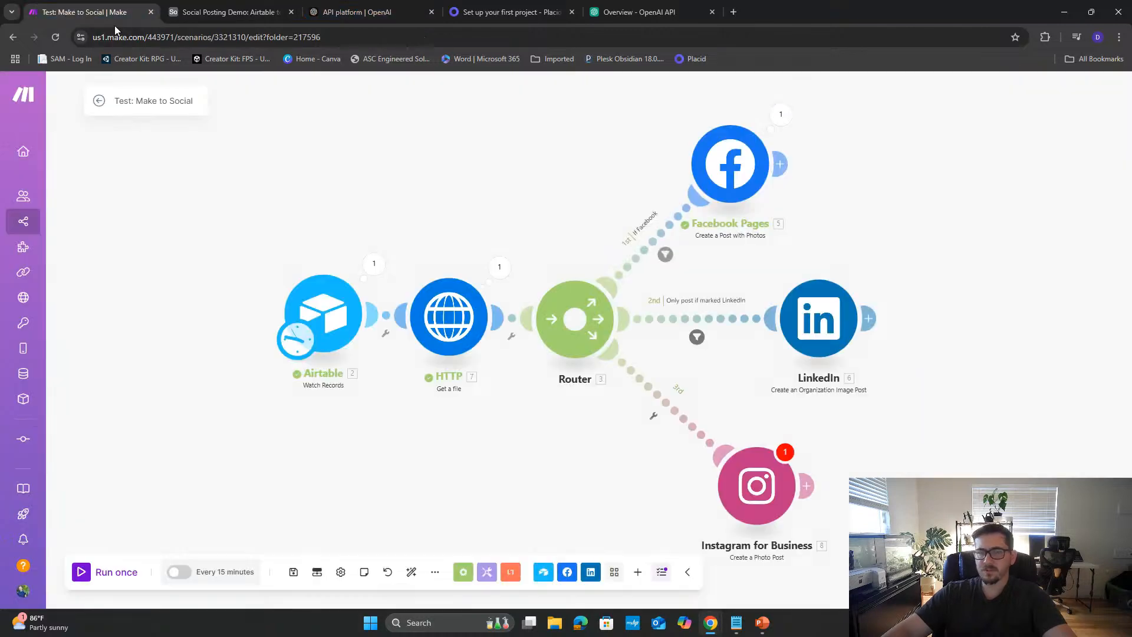
pyautogui.click(671, 227)
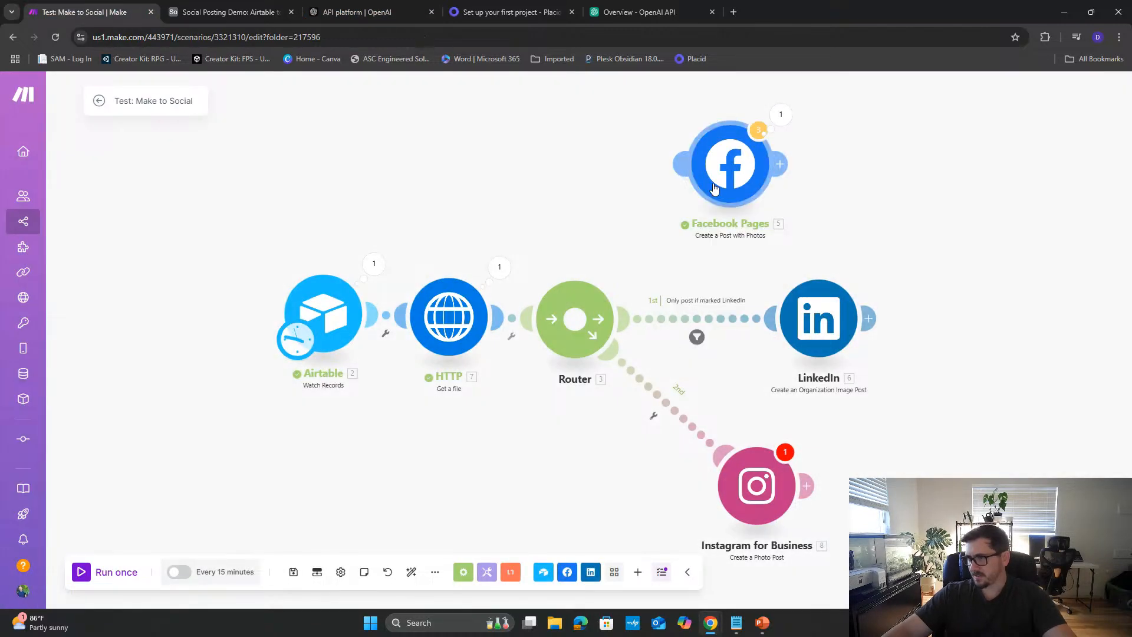
pyautogui.moveTo(662, 179); pyautogui.dragTo(576, 314)
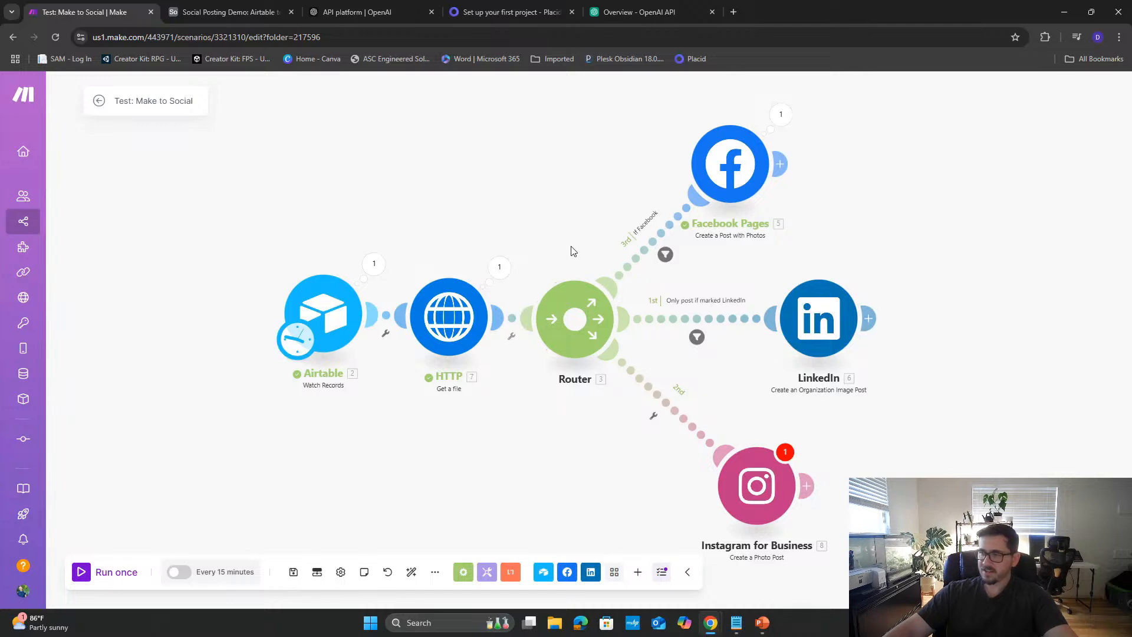
# - Delete the Channels condition from the Facebook route's filter and from the LinkedIn route's filter
pyautogui.click(665, 255)
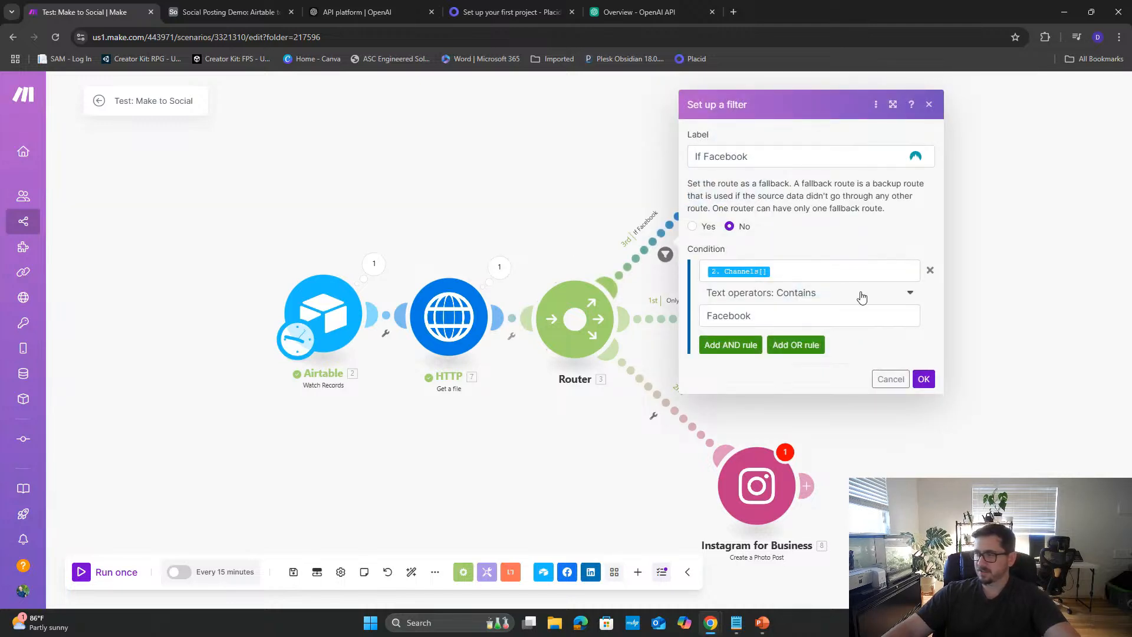
pyautogui.click(930, 275)
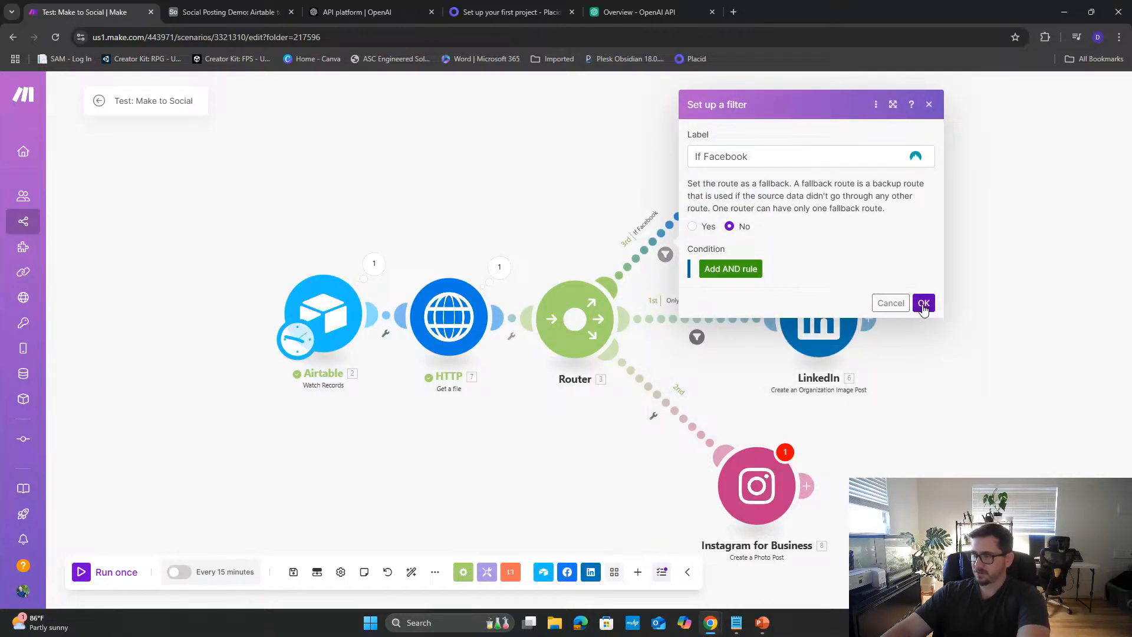
pyautogui.click(922, 301)
pyautogui.click(698, 338)
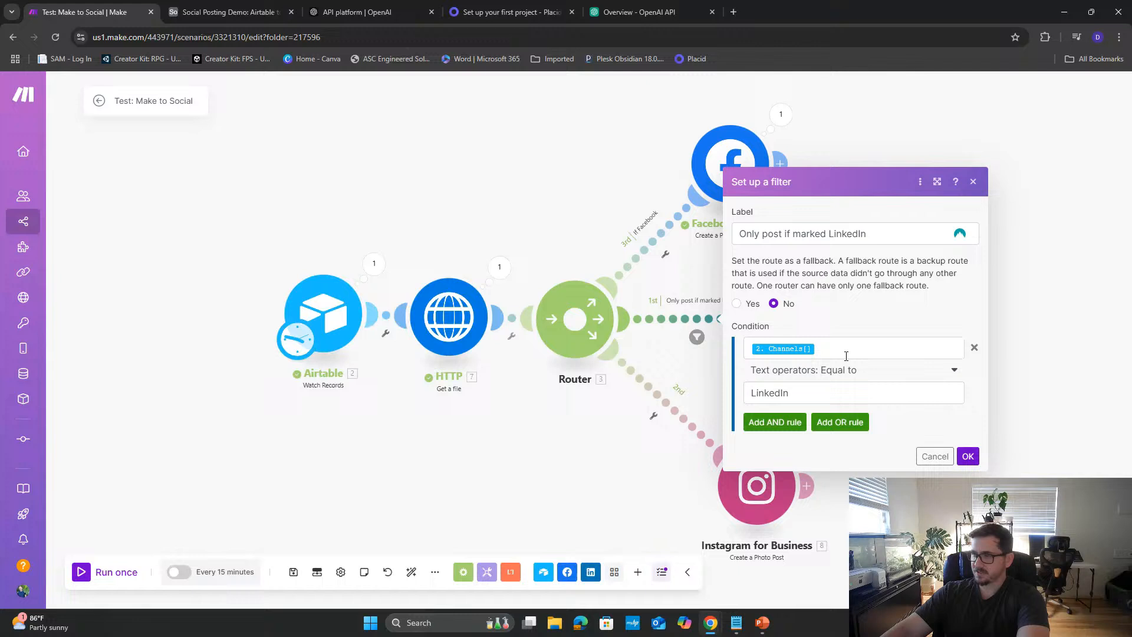
pyautogui.click(973, 349)
pyautogui.click(967, 379)
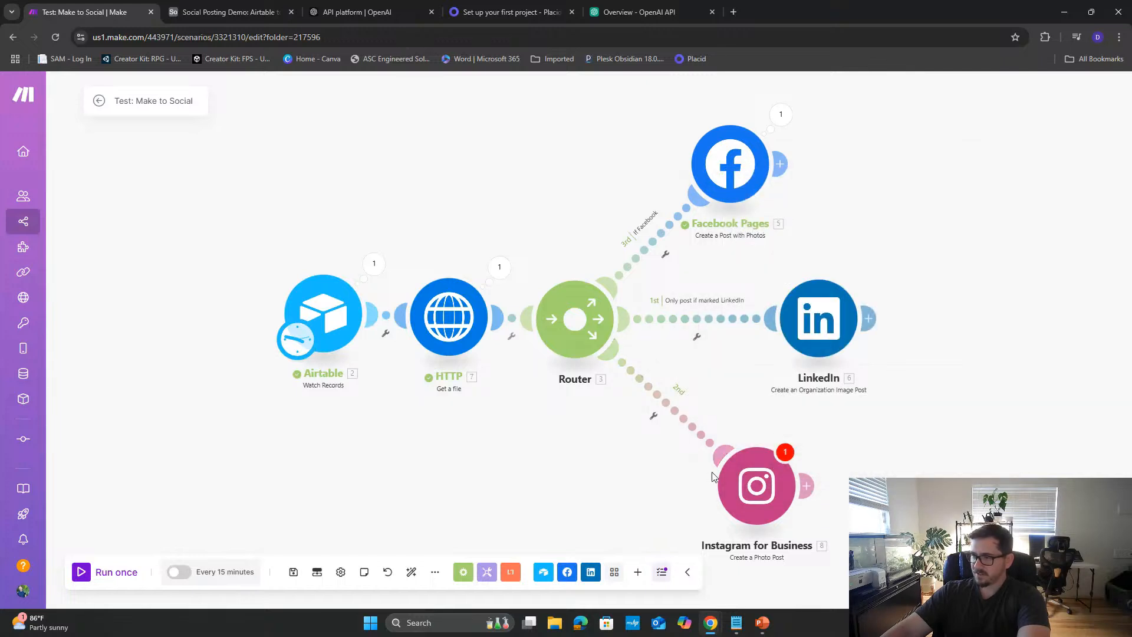
pyautogui.moveTo(712, 476); pyautogui.dragTo(707, 463)
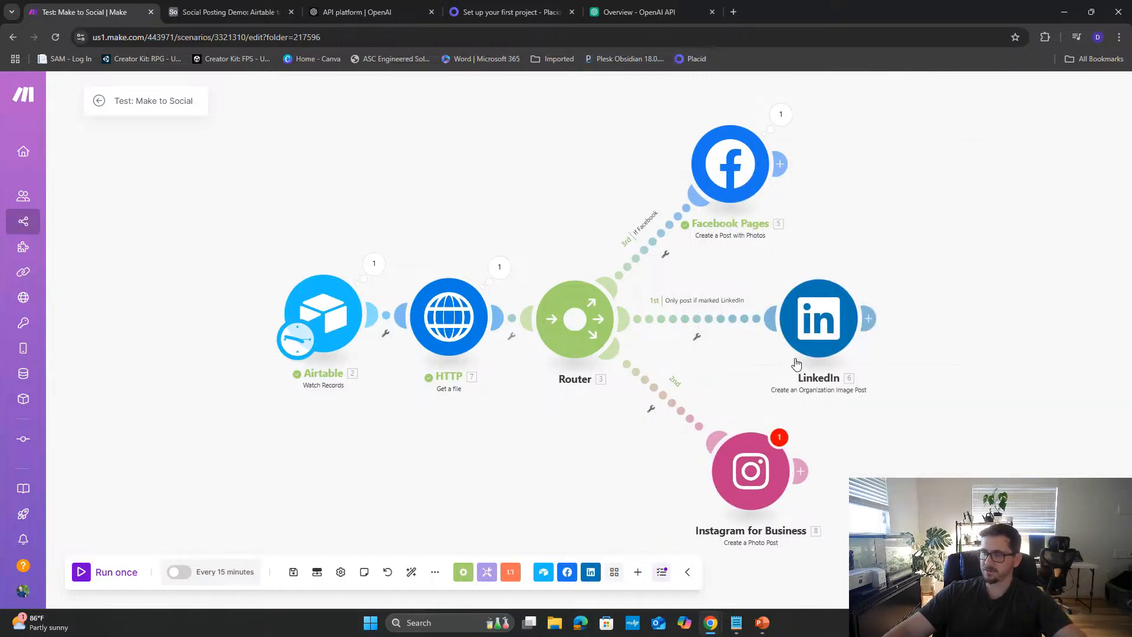
pyautogui.click(744, 493)
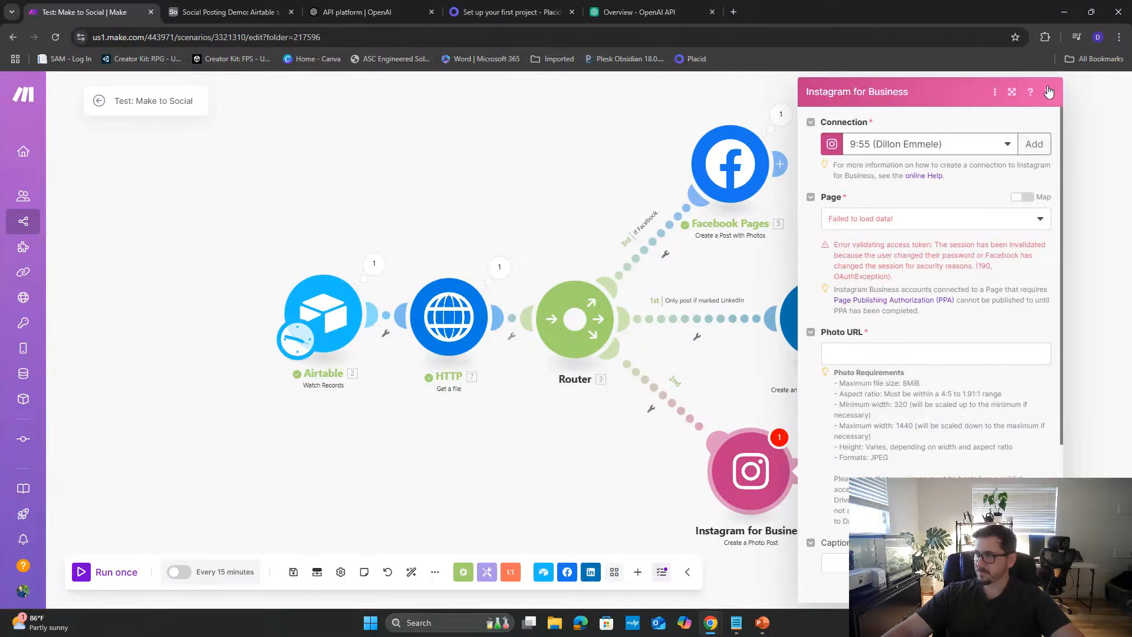
pyautogui.click(1002, 148)
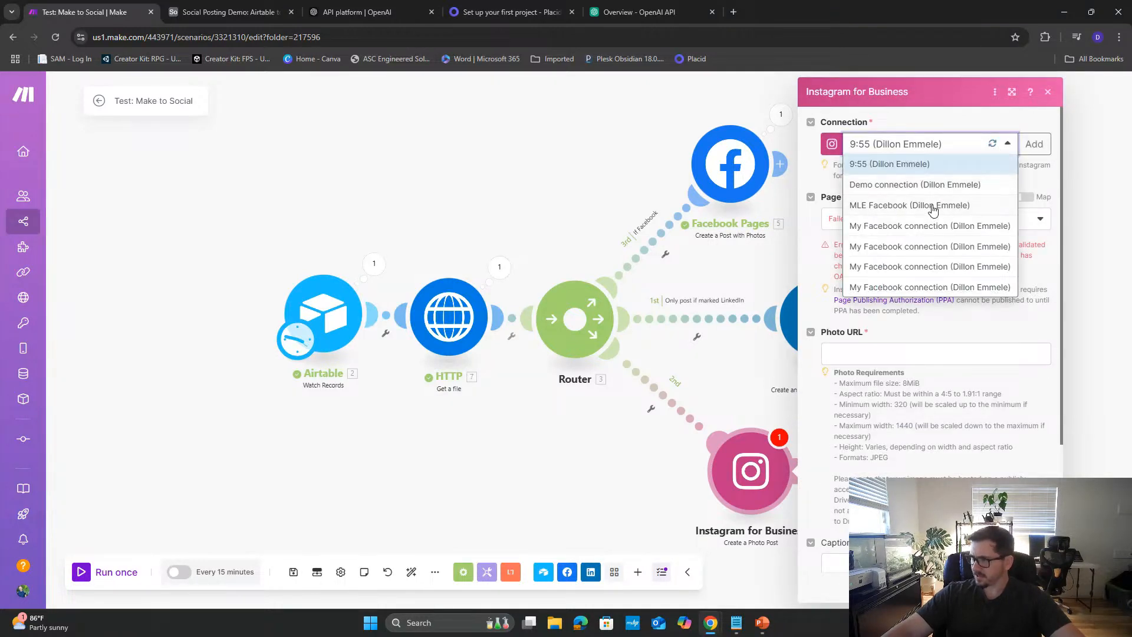
pyautogui.click(929, 184)
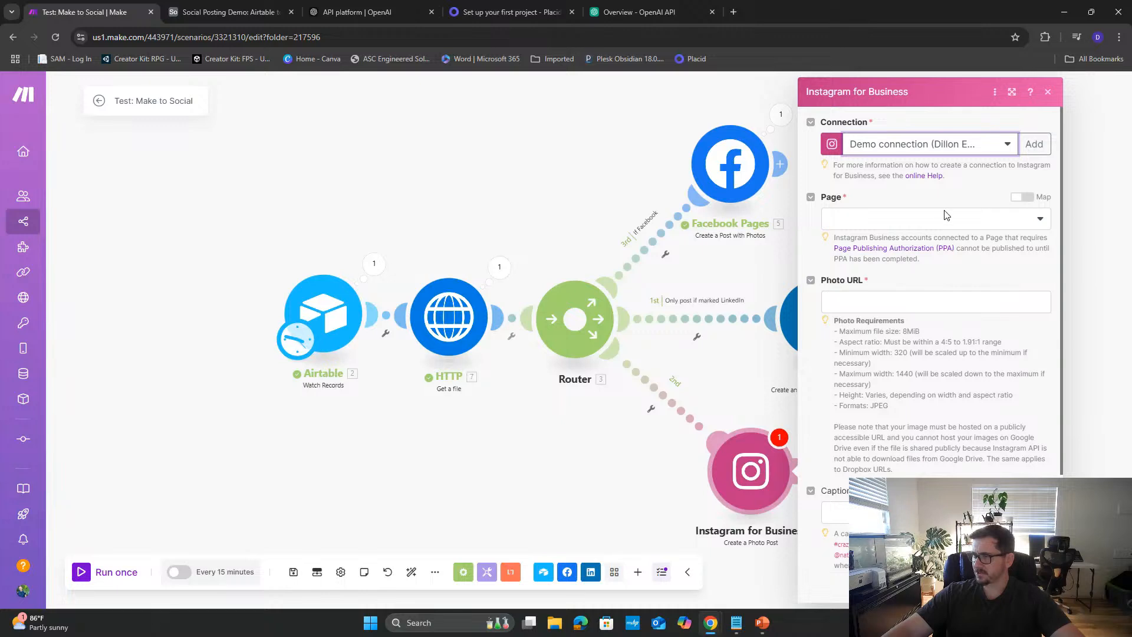
pyautogui.click(944, 219)
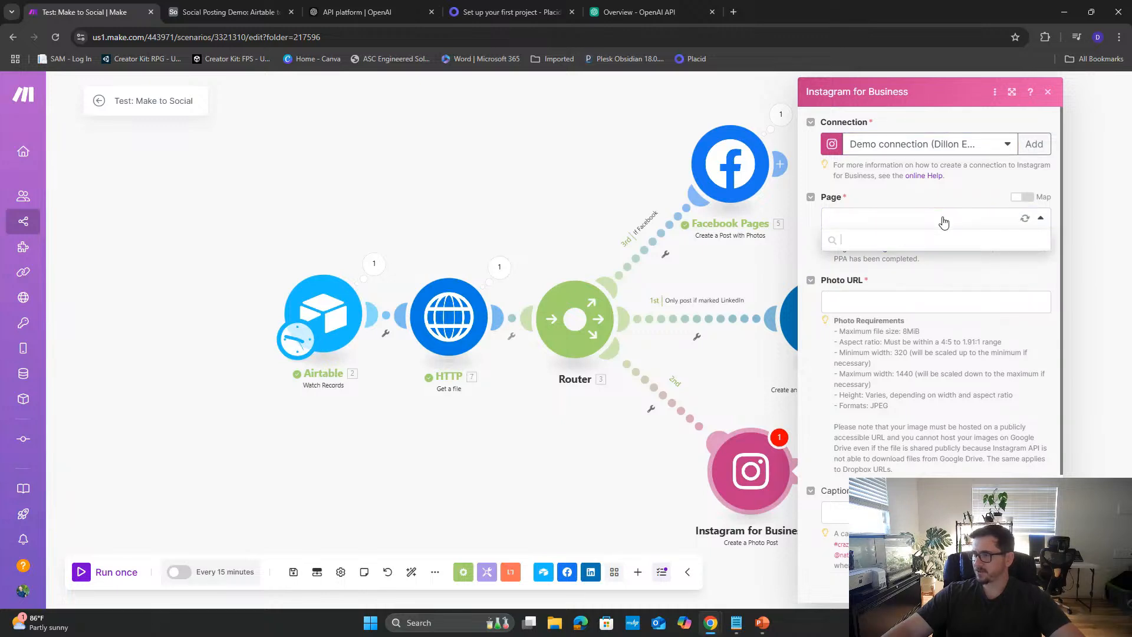
pyautogui.click(913, 280)
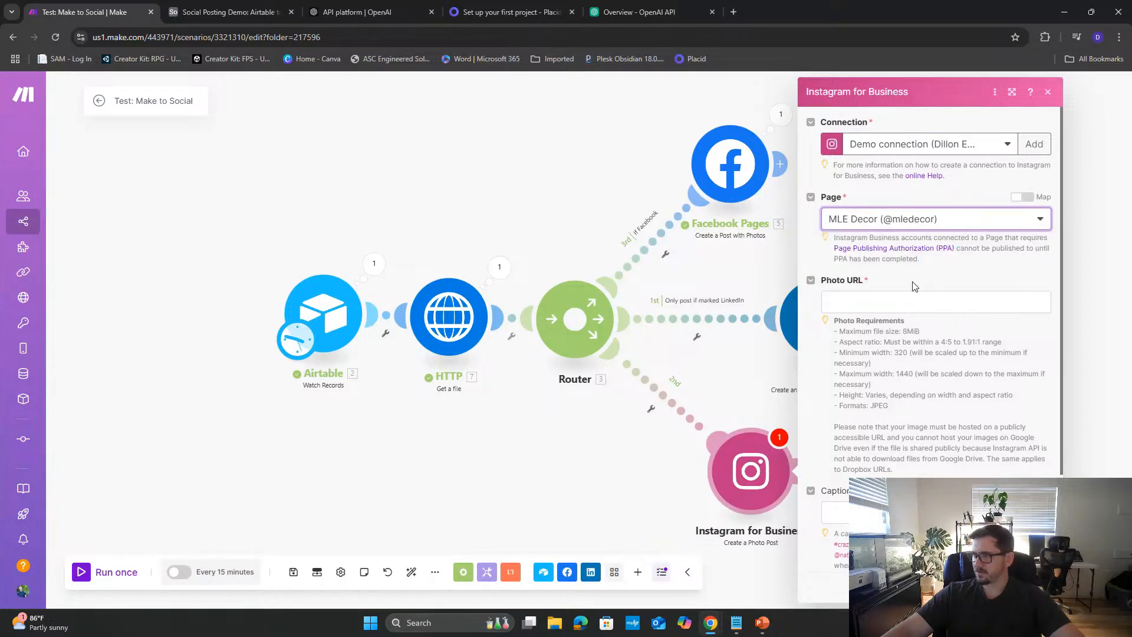
pyautogui.click(961, 229)
pyautogui.click(922, 242)
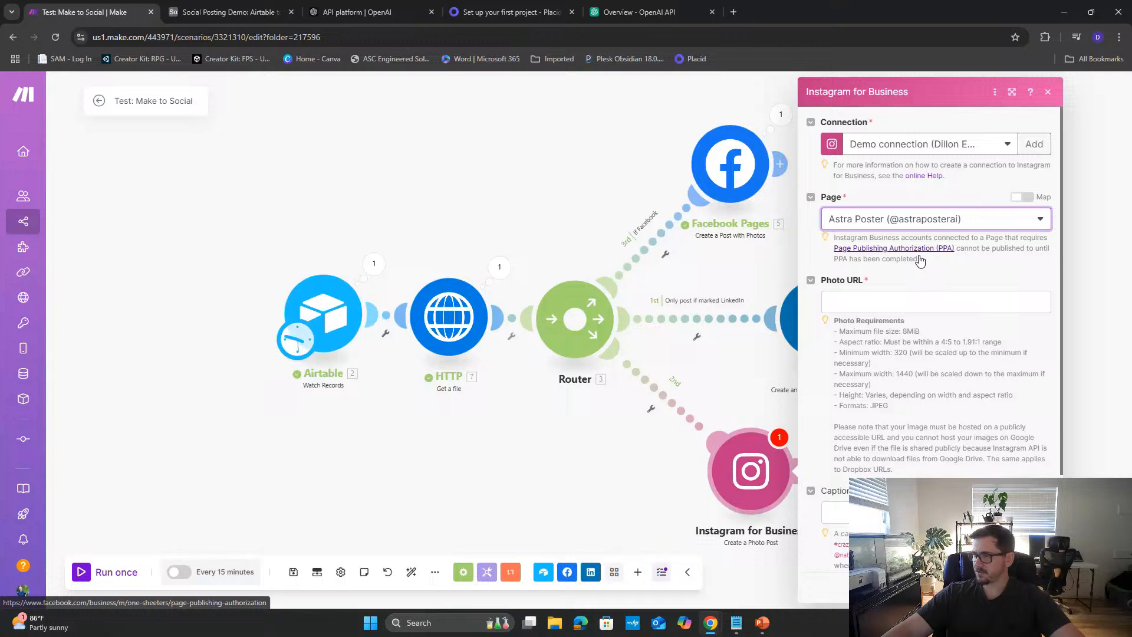
# - Map the Instagram module's Photo URL to the URL of Airtable's Post Image and save the module settings
pyautogui.click(878, 299)
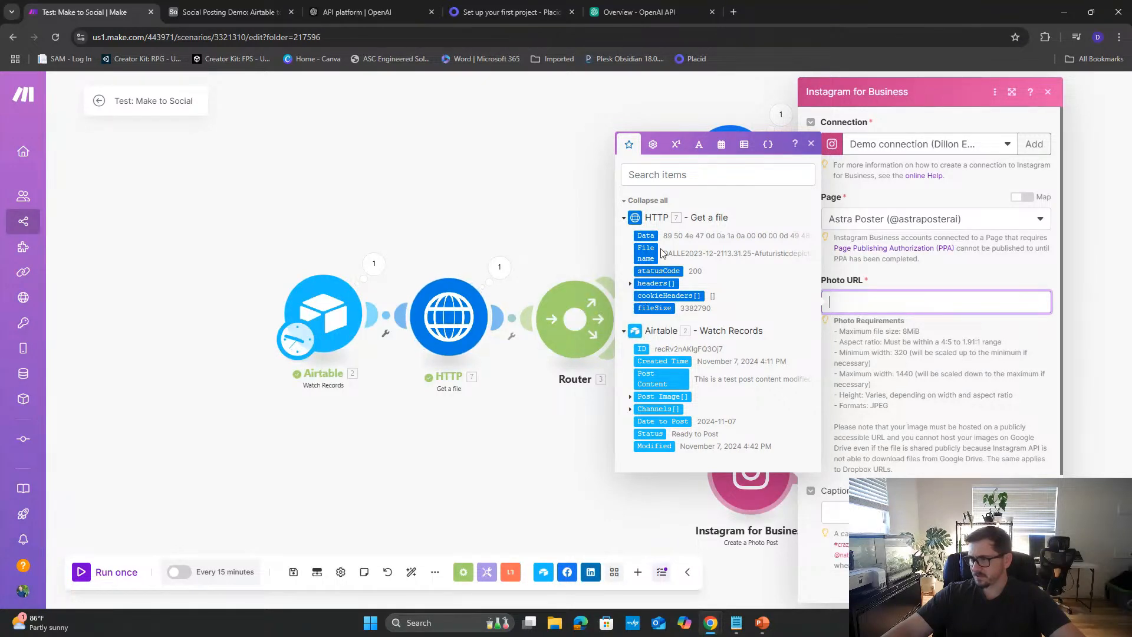
pyautogui.click(631, 284)
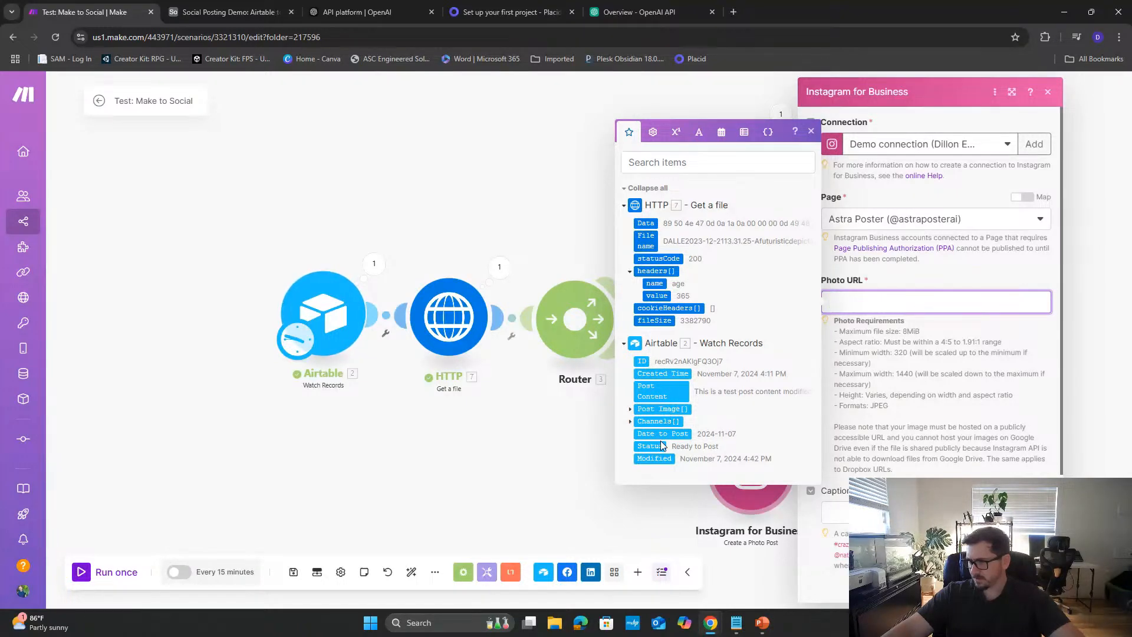
pyautogui.click(631, 409)
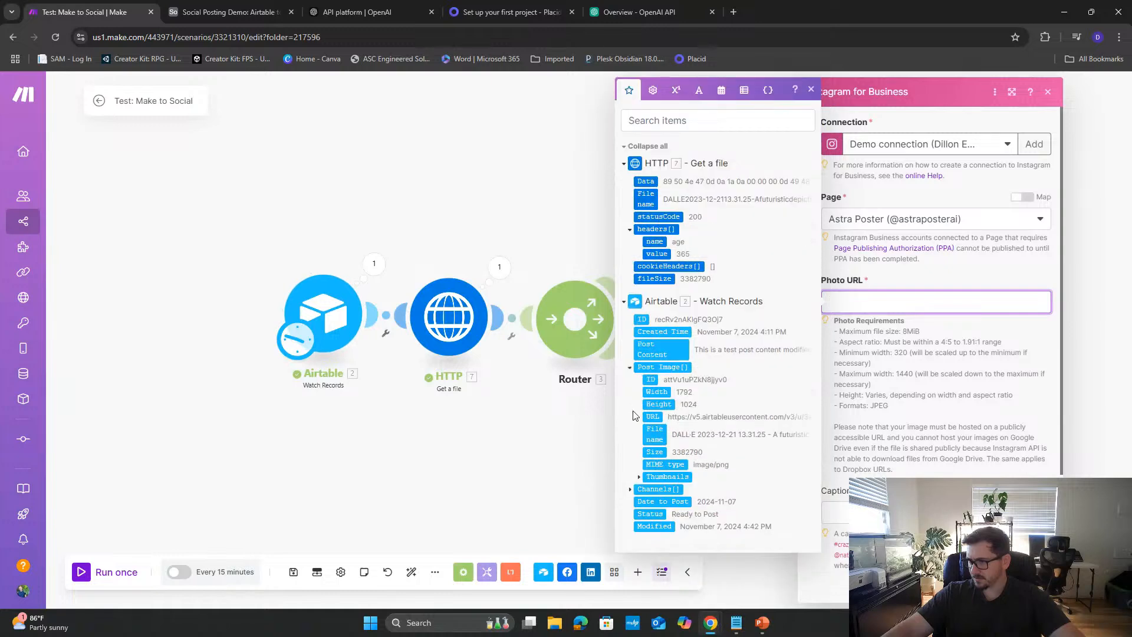
pyautogui.click(652, 416)
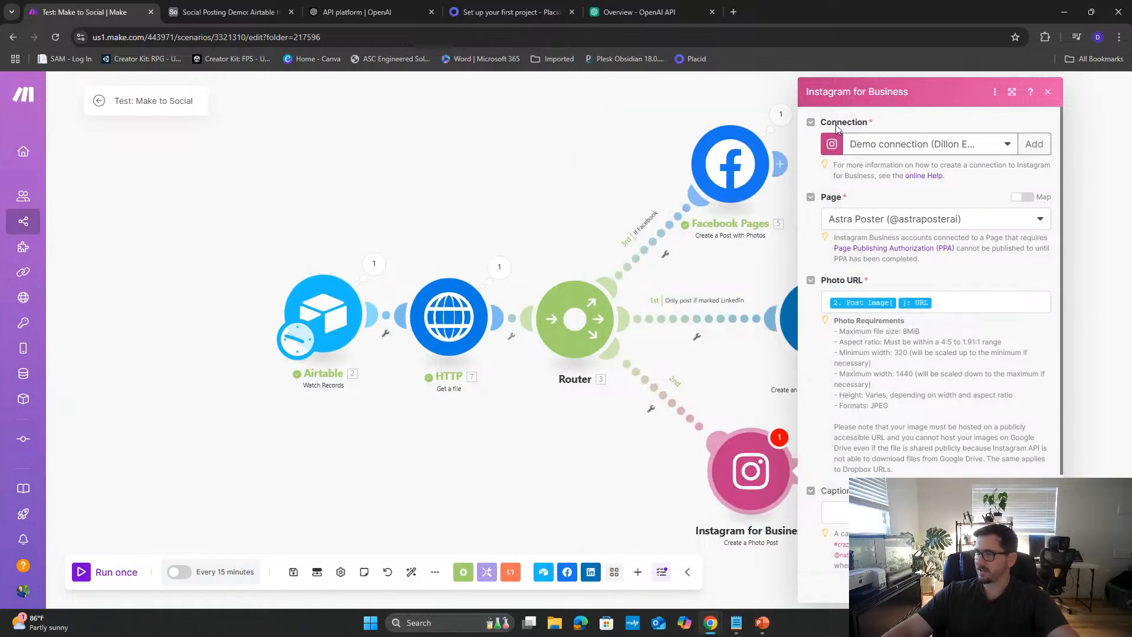
pyautogui.click(1035, 585)
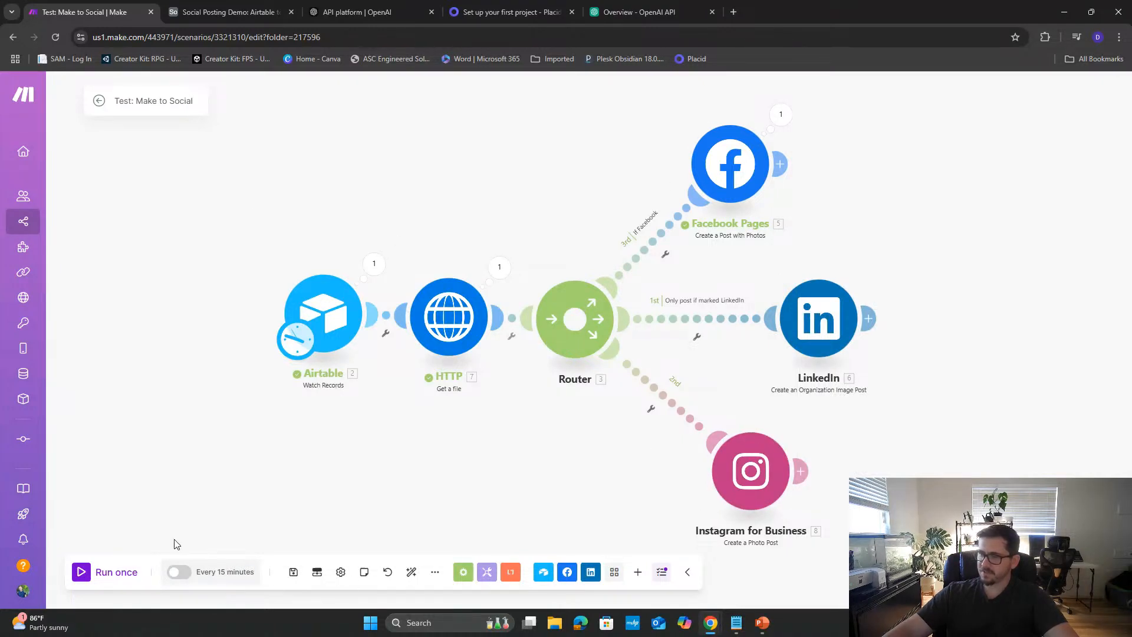
# - Review the Airtable trigger's date formula against the Date to Post values in the Airtable to Post table
pyautogui.click(330, 336)
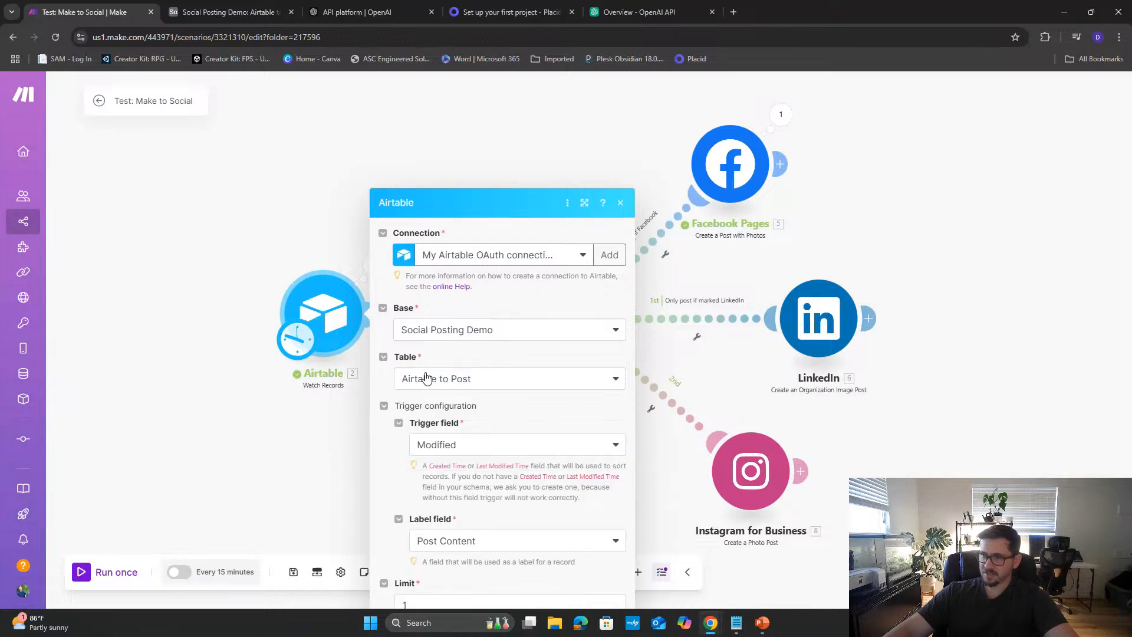
pyautogui.scroll(-2, 414, 538)
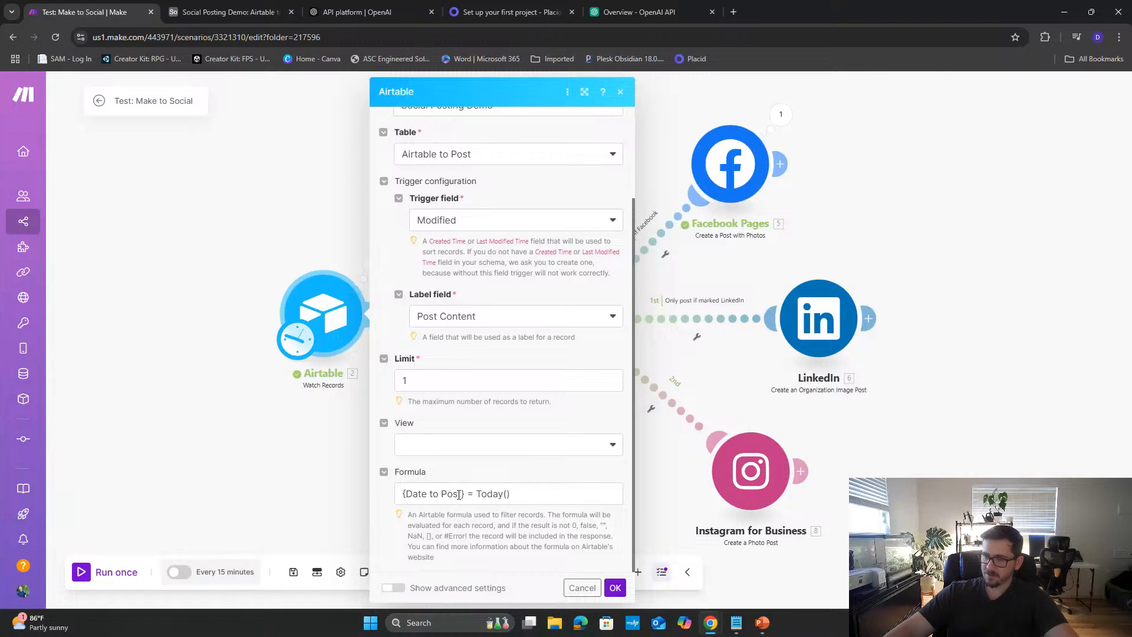
pyautogui.moveTo(459, 494); pyautogui.dragTo(422, 494)
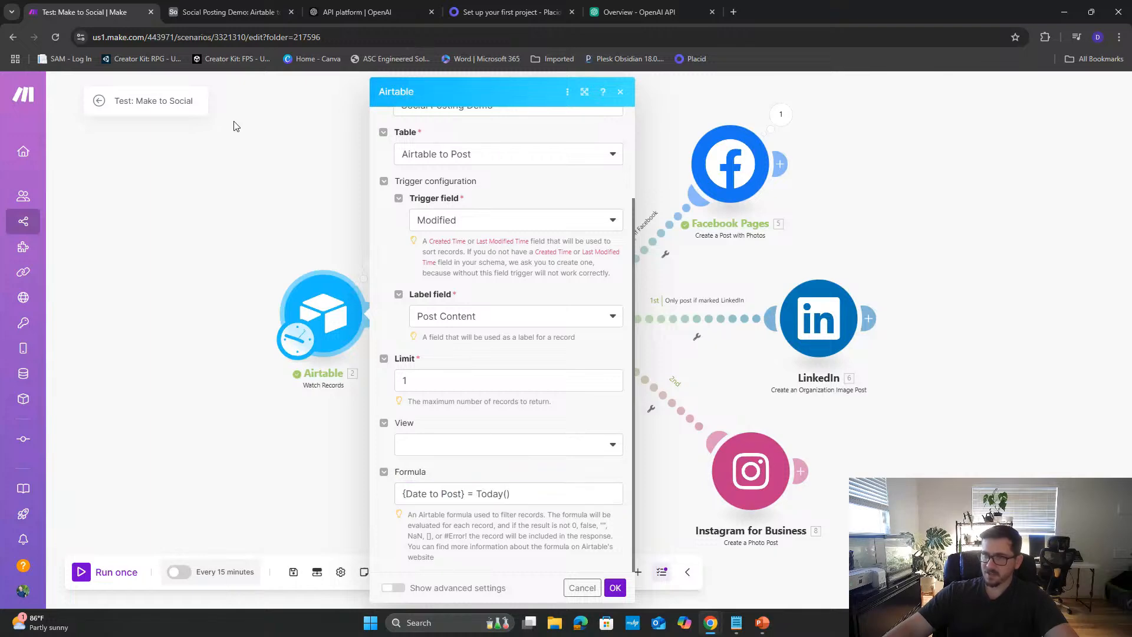
pyautogui.click(227, 12)
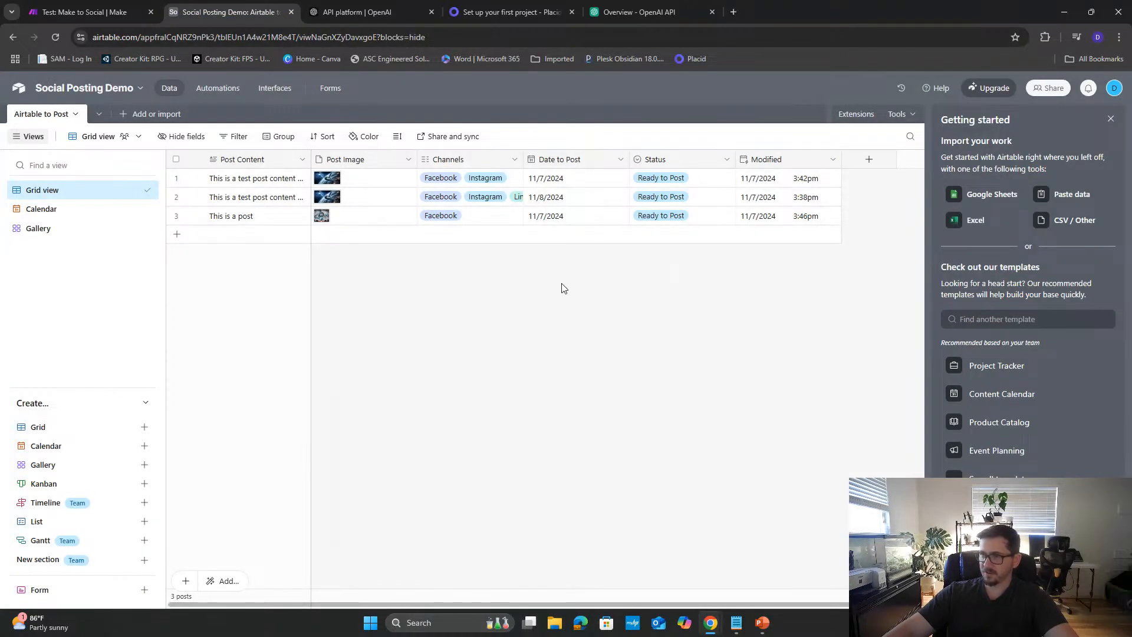
pyautogui.click(62, 13)
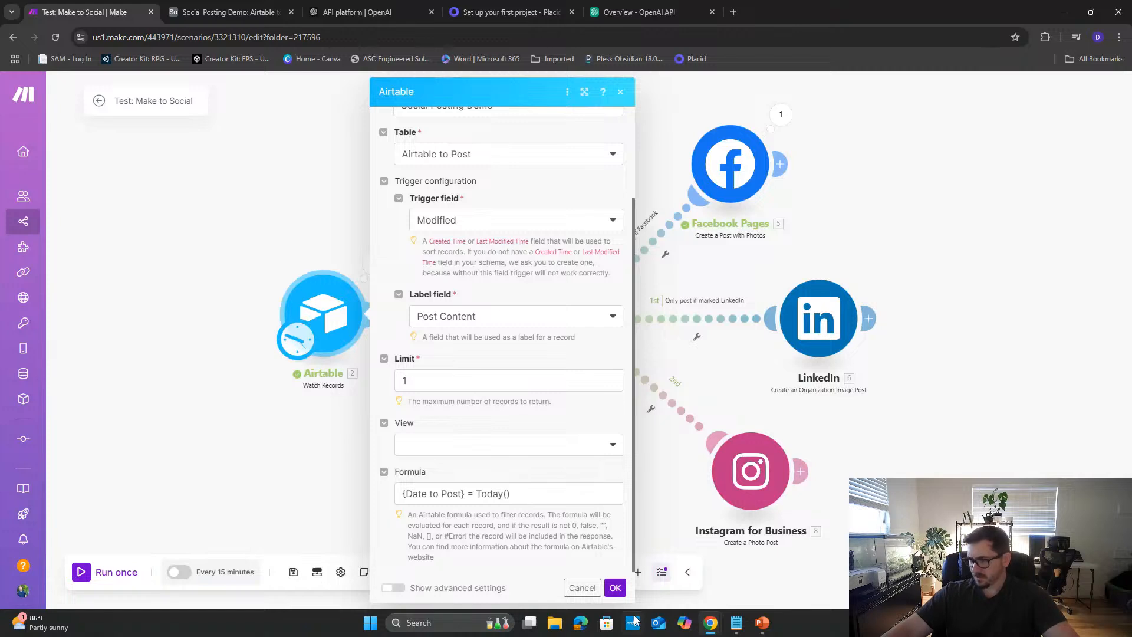
pyautogui.click(615, 587)
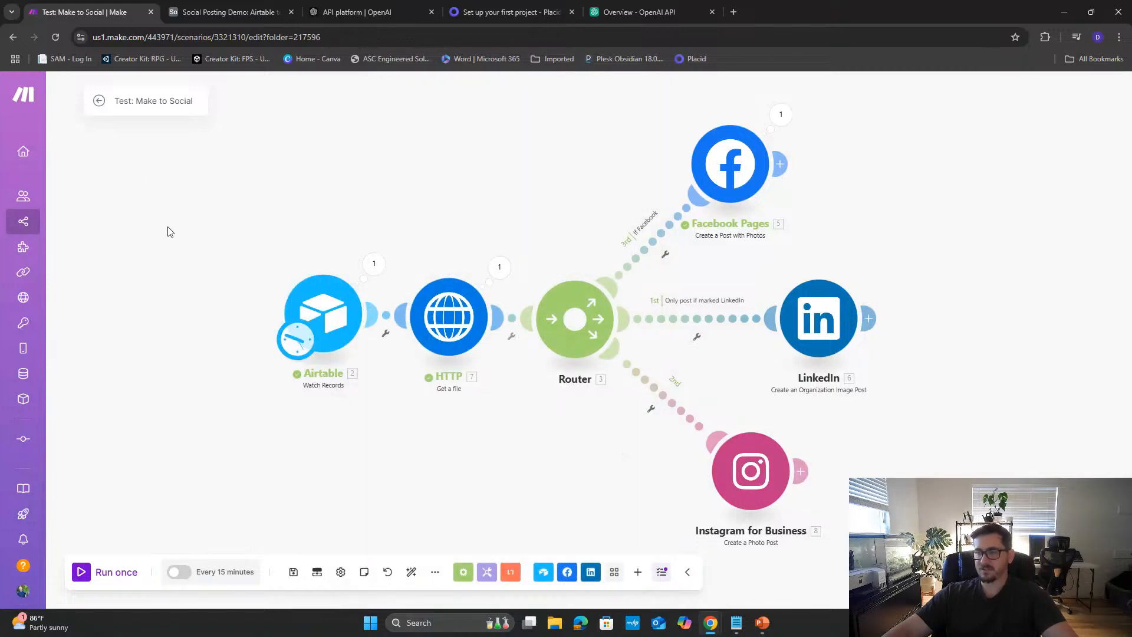
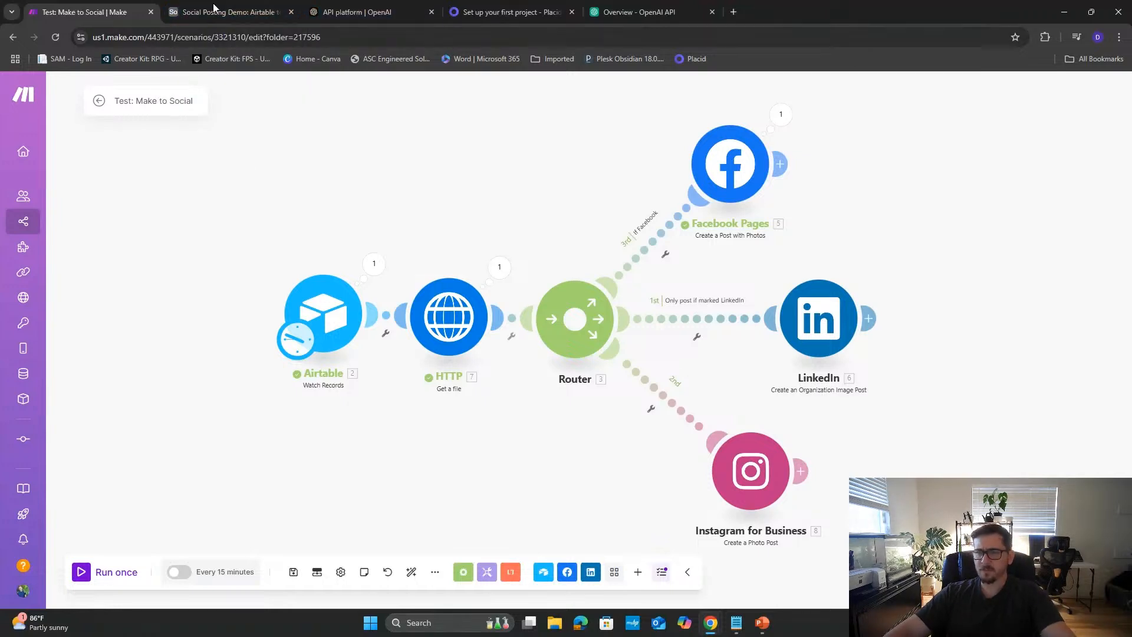
# - Switch to Airtable and duplicate the Airtable to Post table without its records
pyautogui.click(211, 12)
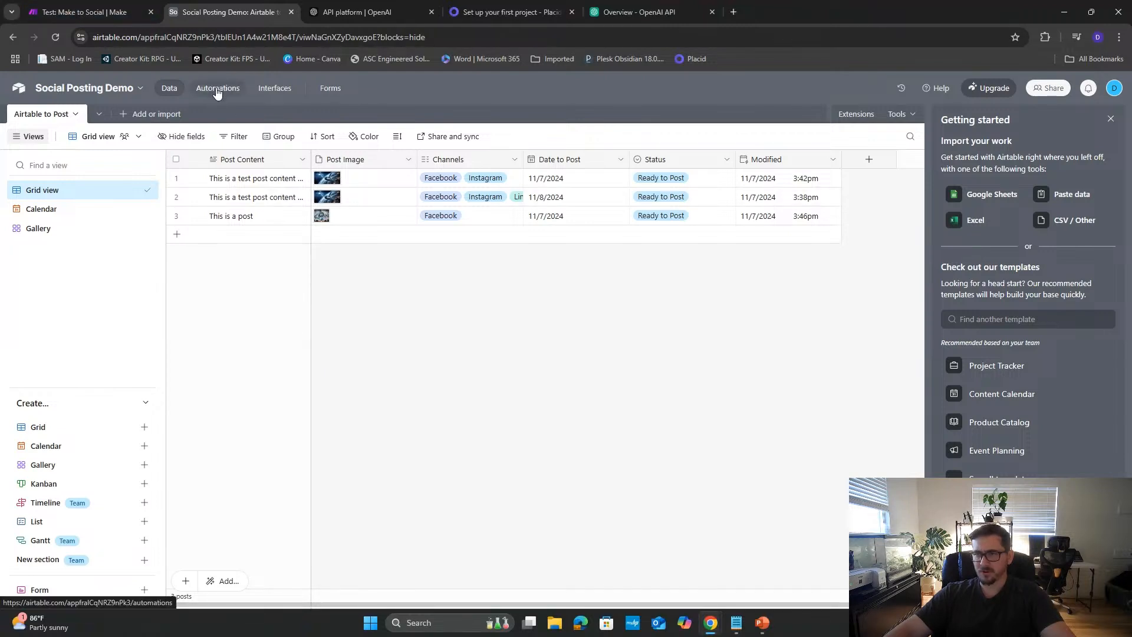
pyautogui.click(124, 115)
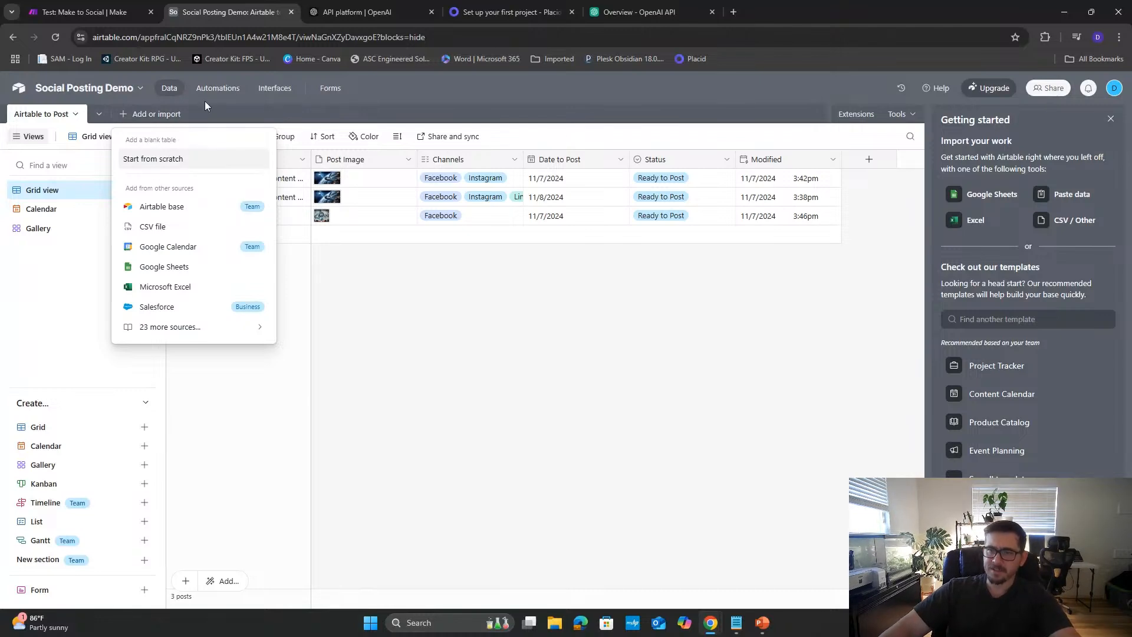
pyautogui.click(429, 323)
pyautogui.click(140, 115)
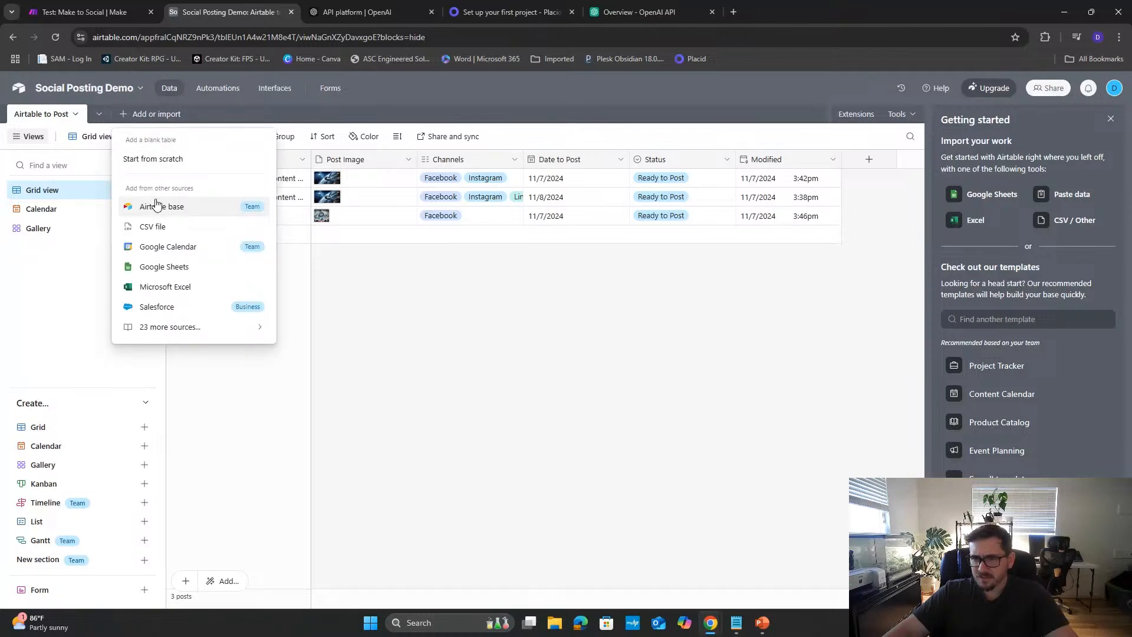
pyautogui.click(61, 121)
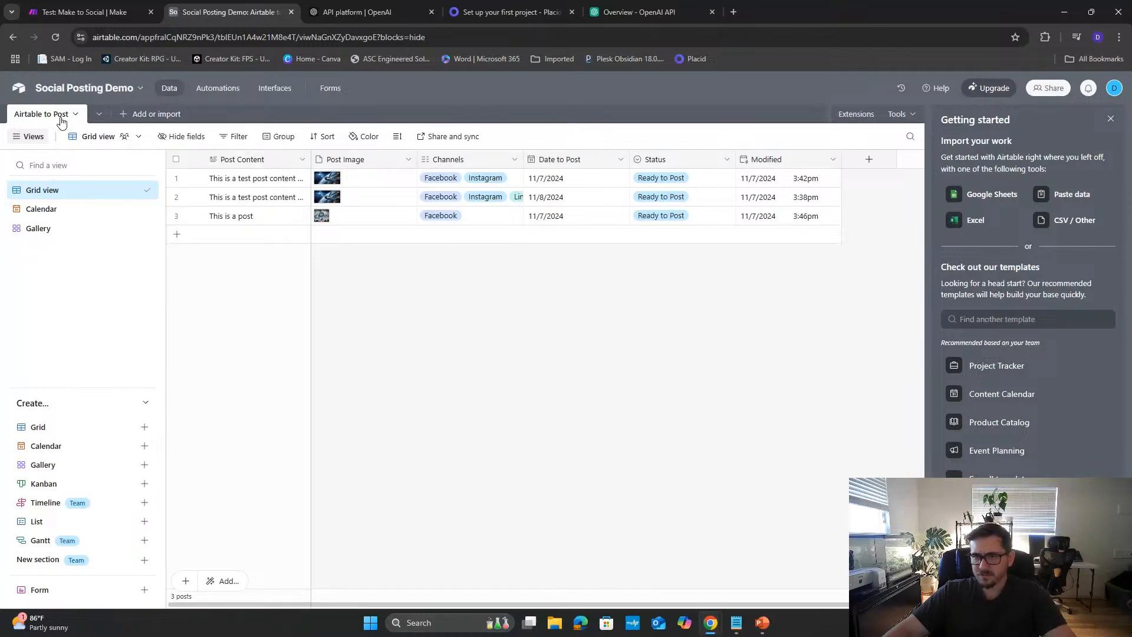
pyautogui.click(61, 117)
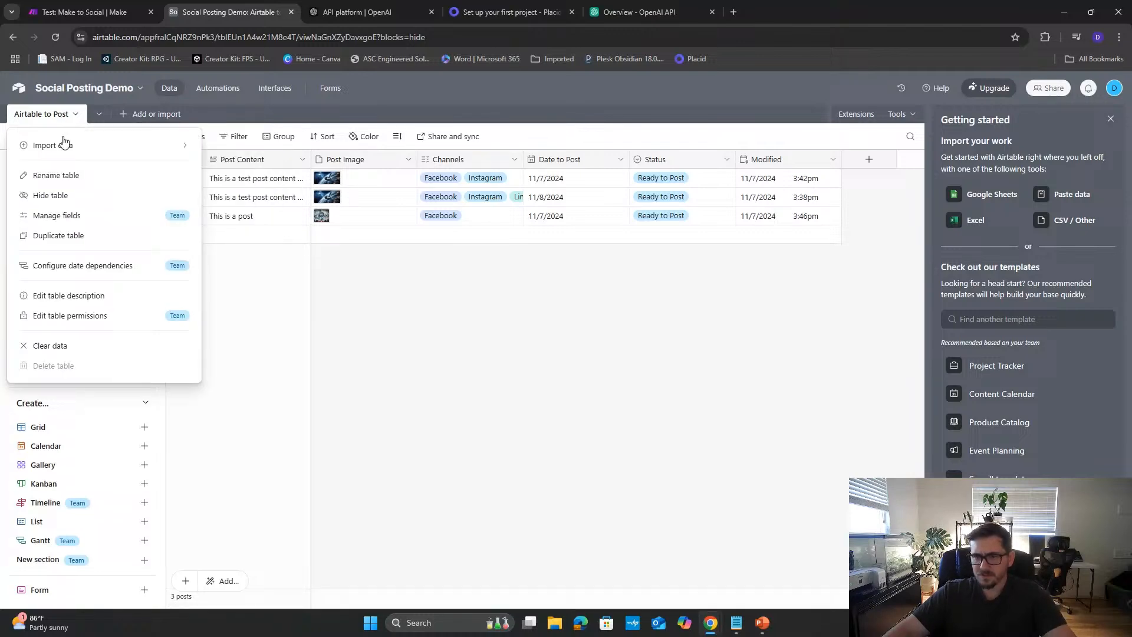
pyautogui.click(61, 235)
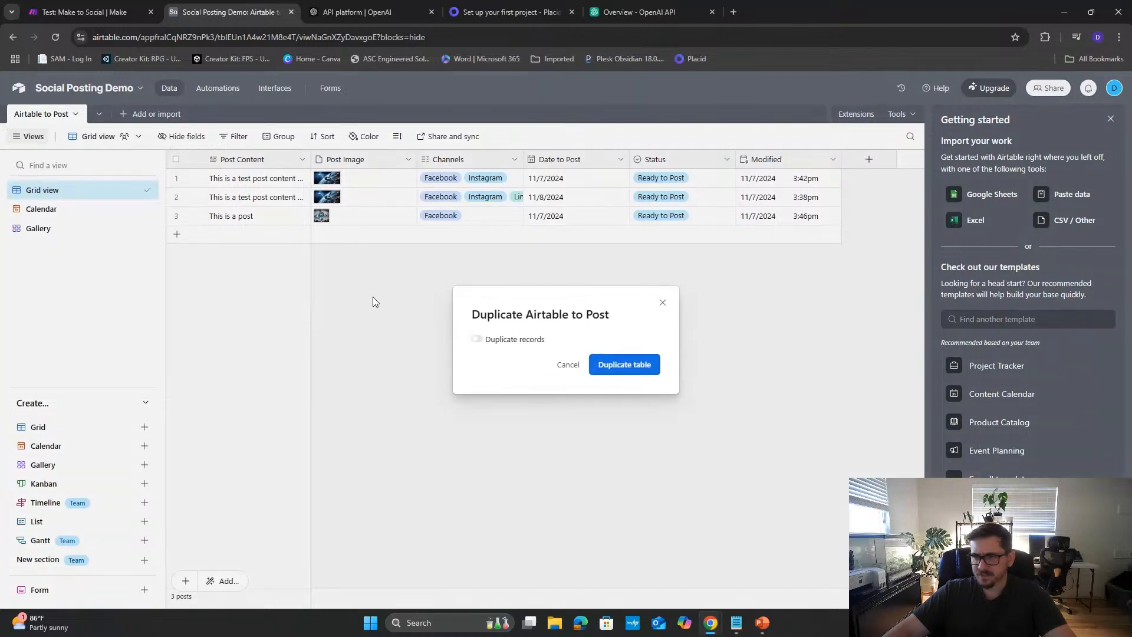
pyautogui.click(641, 366)
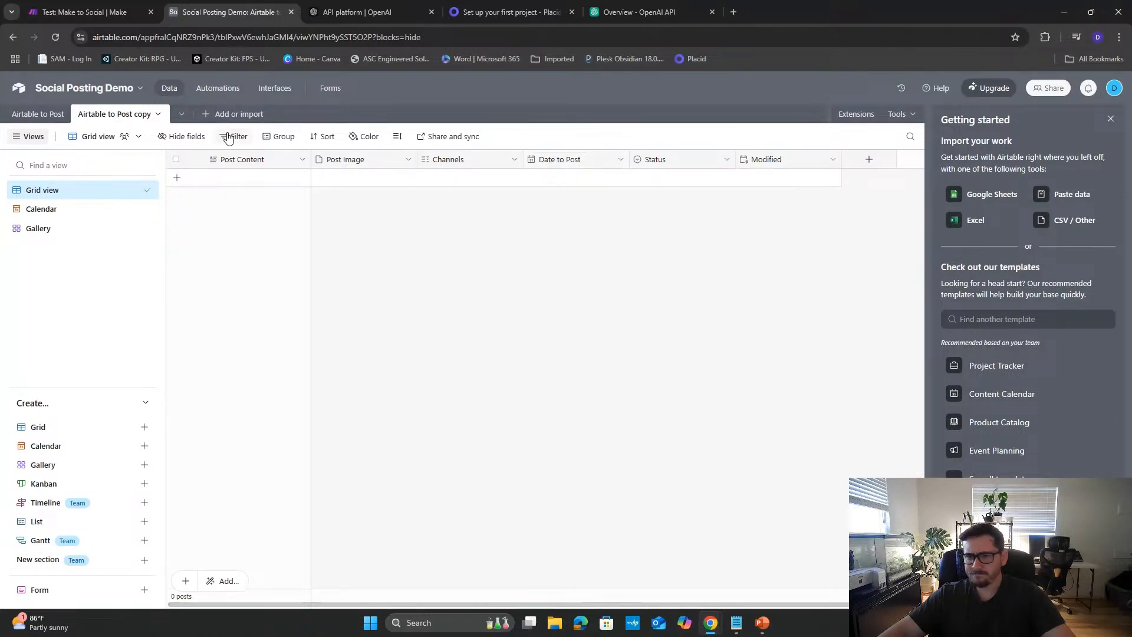
pyautogui.click(125, 116)
pyautogui.click(422, 297)
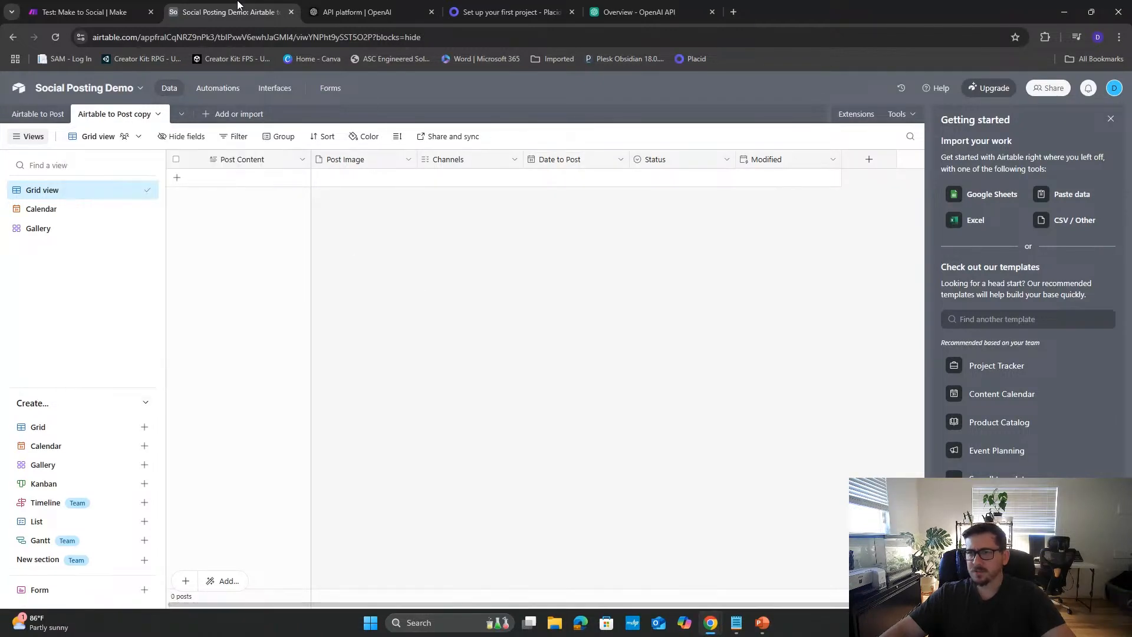
# - Return to Make, leave the scenario while saving its changes, and reopen it in the editor
pyautogui.click(78, 12)
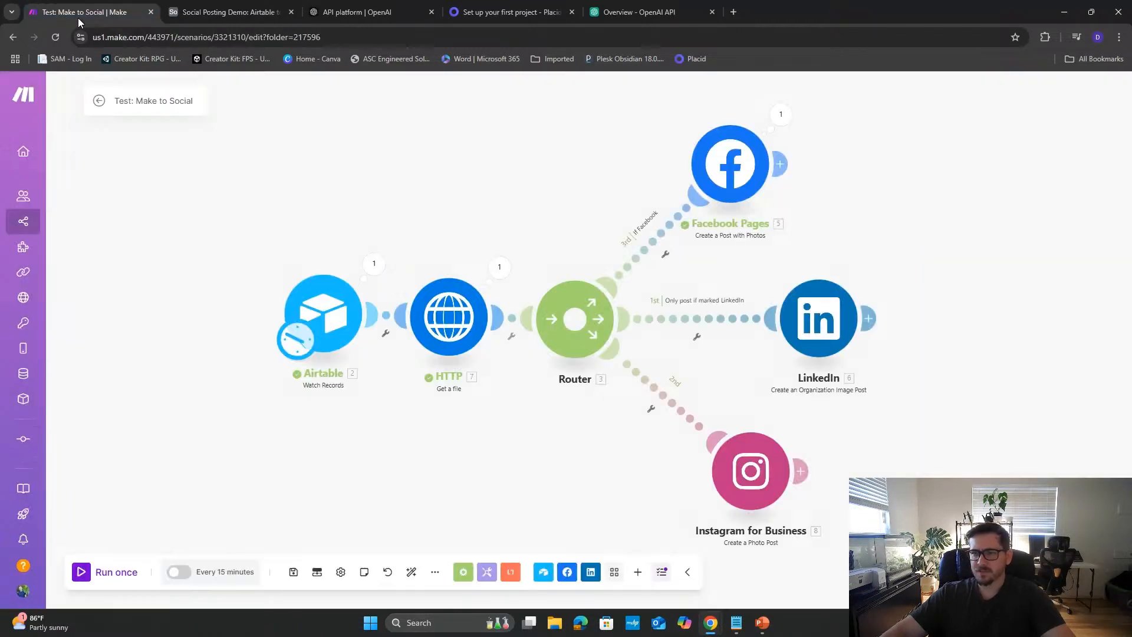
pyautogui.click(97, 103)
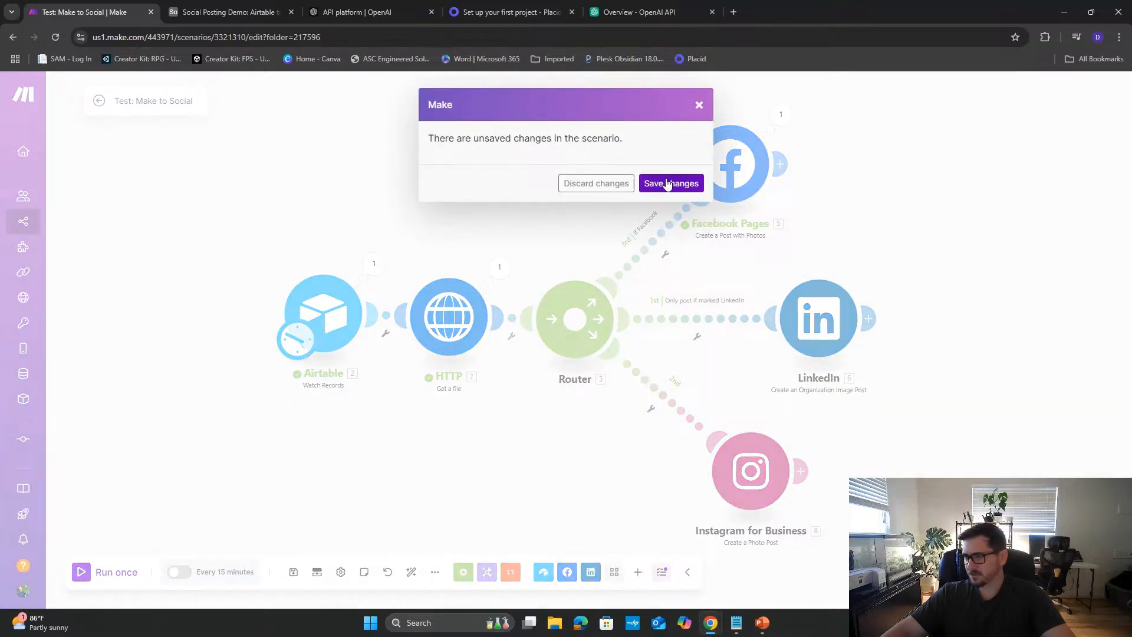
pyautogui.click(668, 184)
pyautogui.click(387, 413)
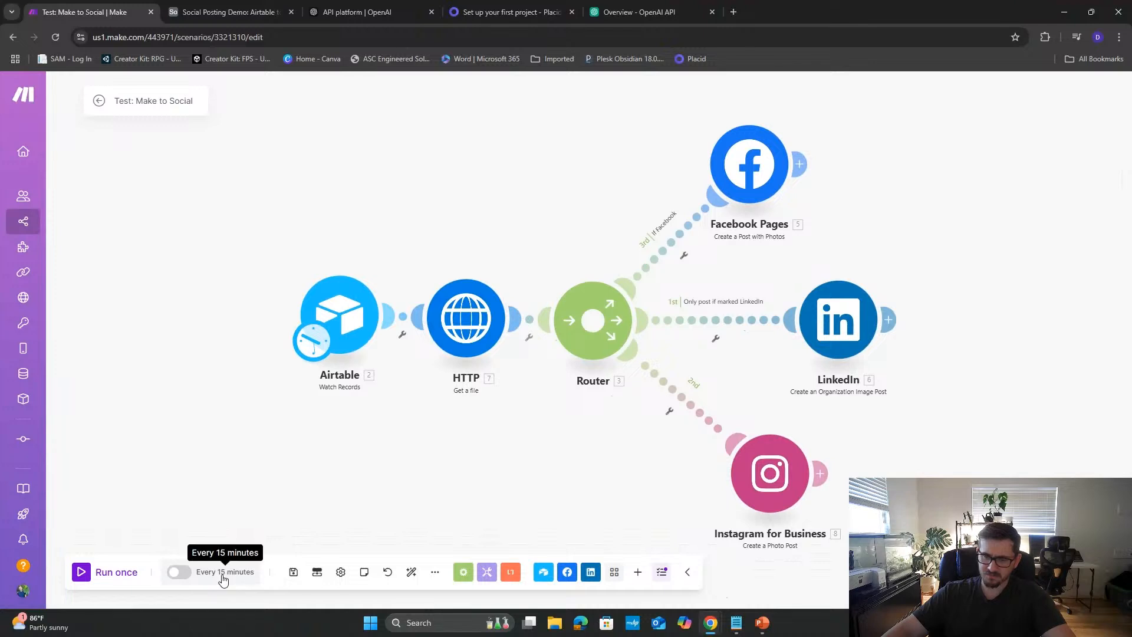
# - Set the scenario's schedule to run on days of the week, with all seven days from Monday to Sunday selected
pyautogui.click(223, 573)
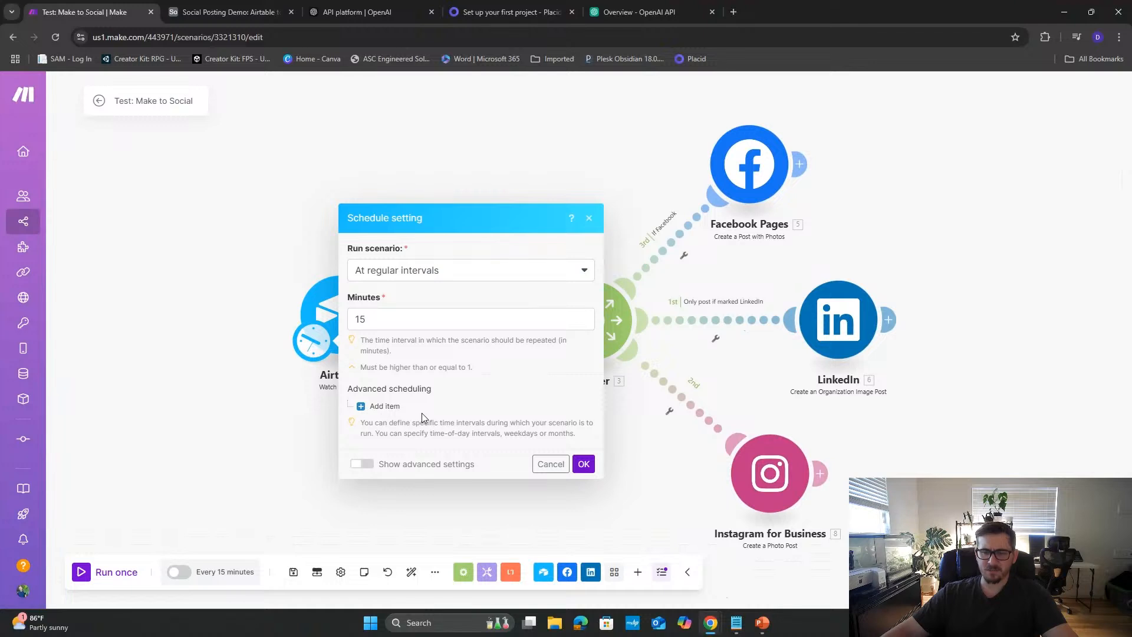
pyautogui.click(451, 271)
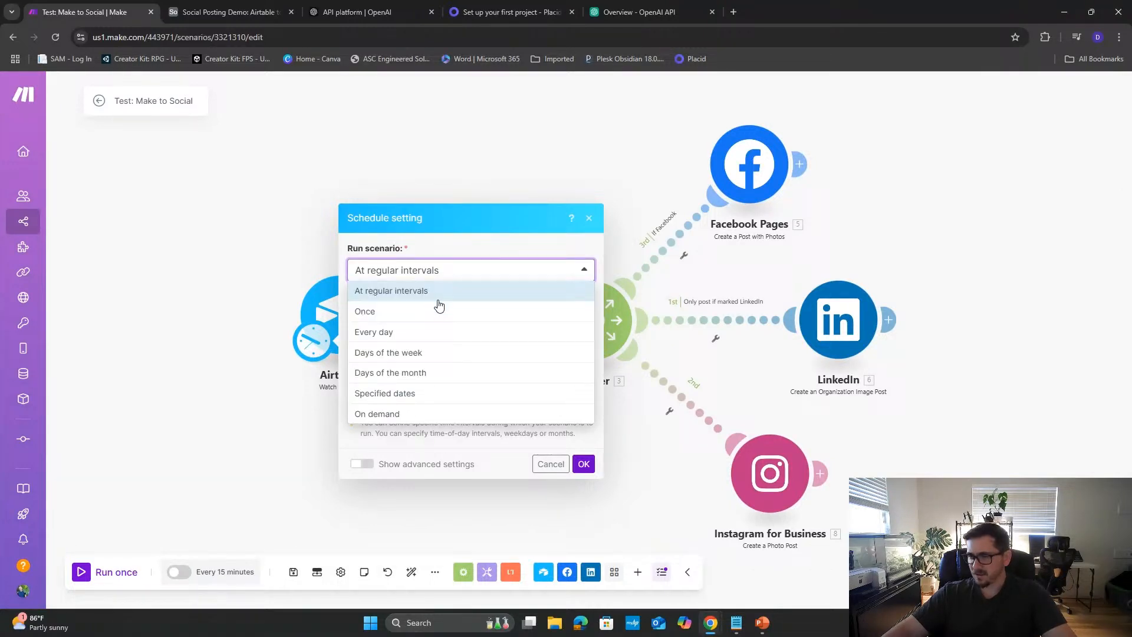
pyautogui.click(412, 353)
pyautogui.click(359, 319)
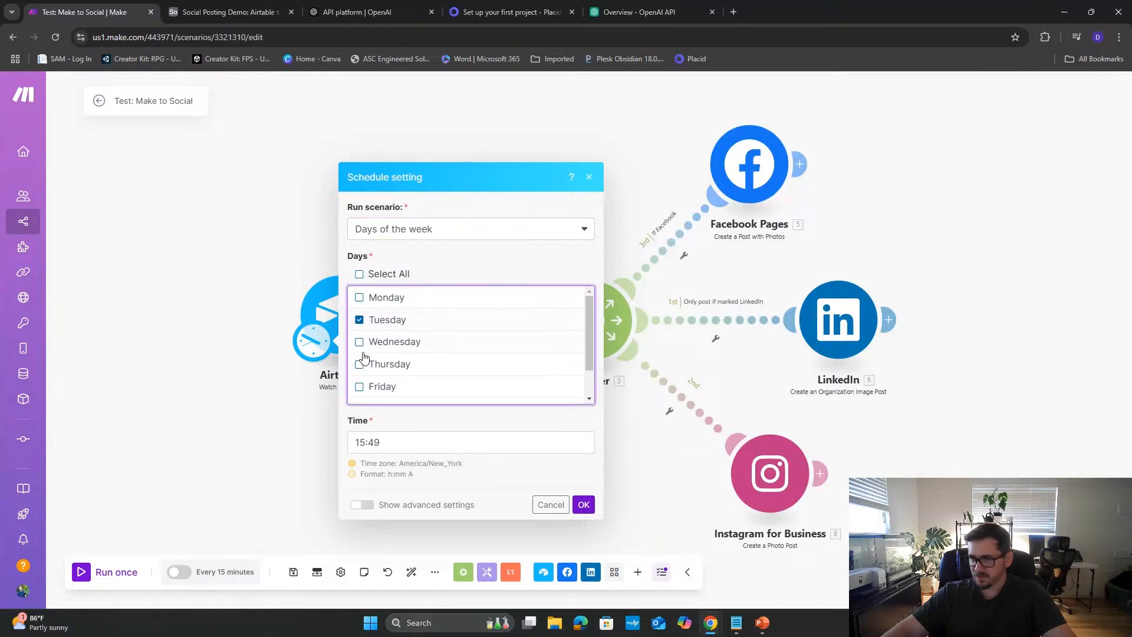
pyautogui.click(359, 363)
pyautogui.click(360, 387)
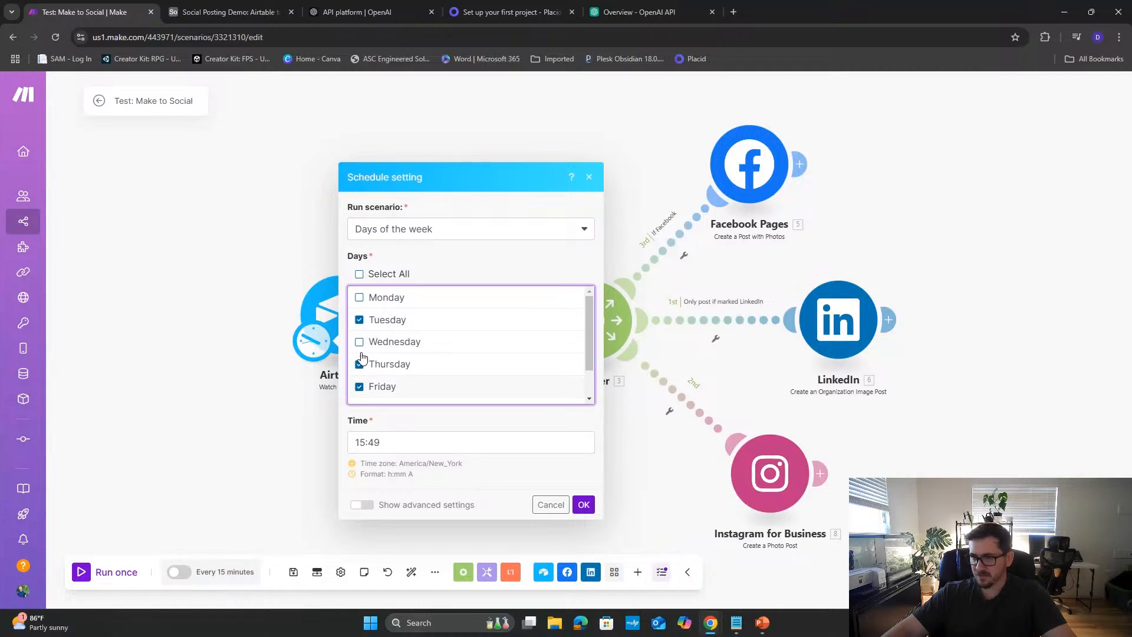
pyautogui.click(359, 342)
pyautogui.click(359, 297)
pyautogui.scroll(-1, 360, 330)
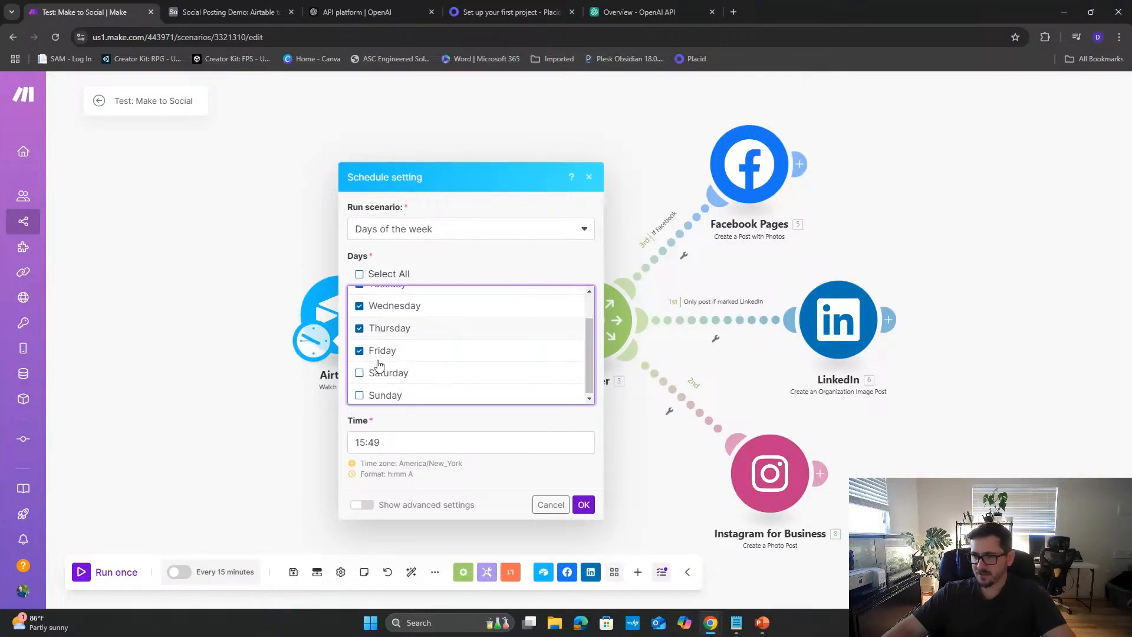
pyautogui.click(359, 372)
pyautogui.click(359, 394)
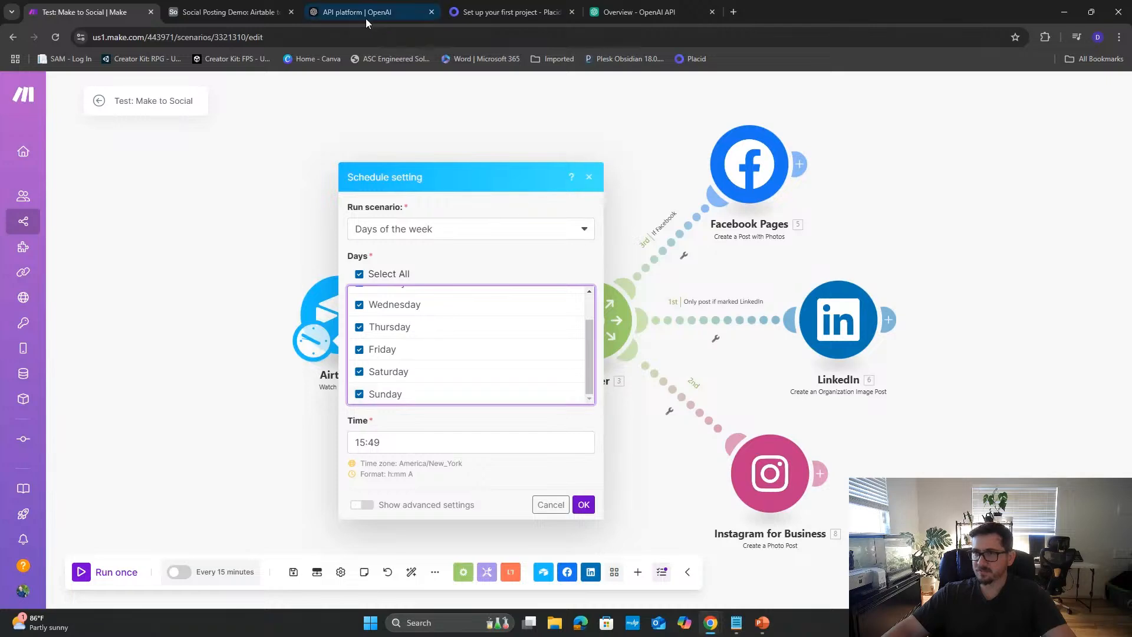
# - Confirm the schedule, activate the scenario, and leave the editor while saving the changes
pyautogui.click(230, 12)
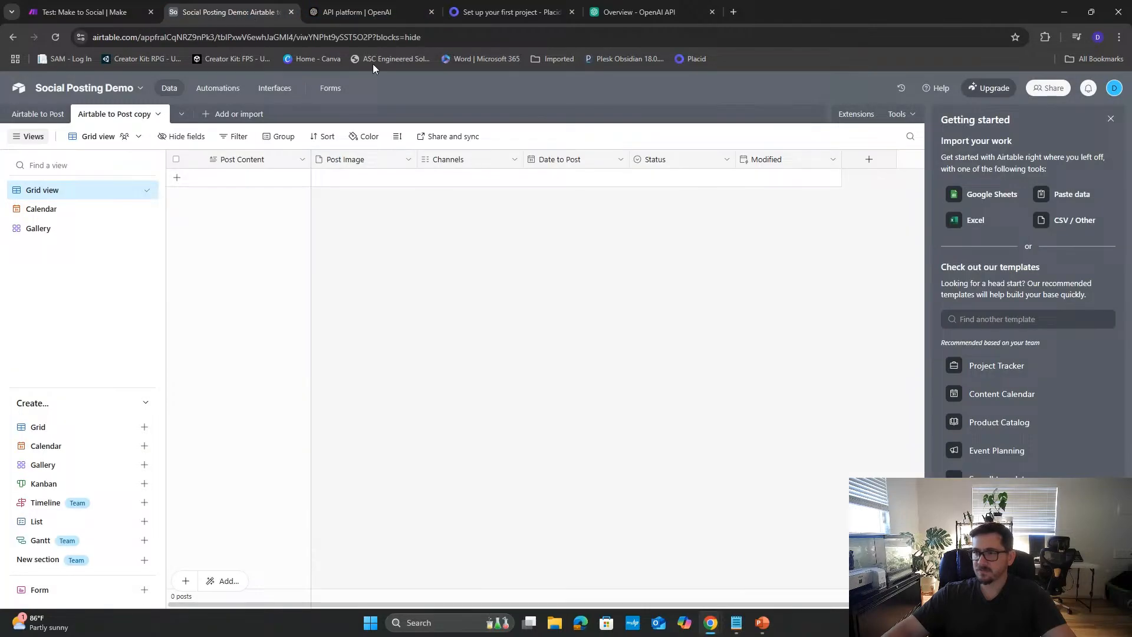
pyautogui.click(91, 11)
pyautogui.click(584, 505)
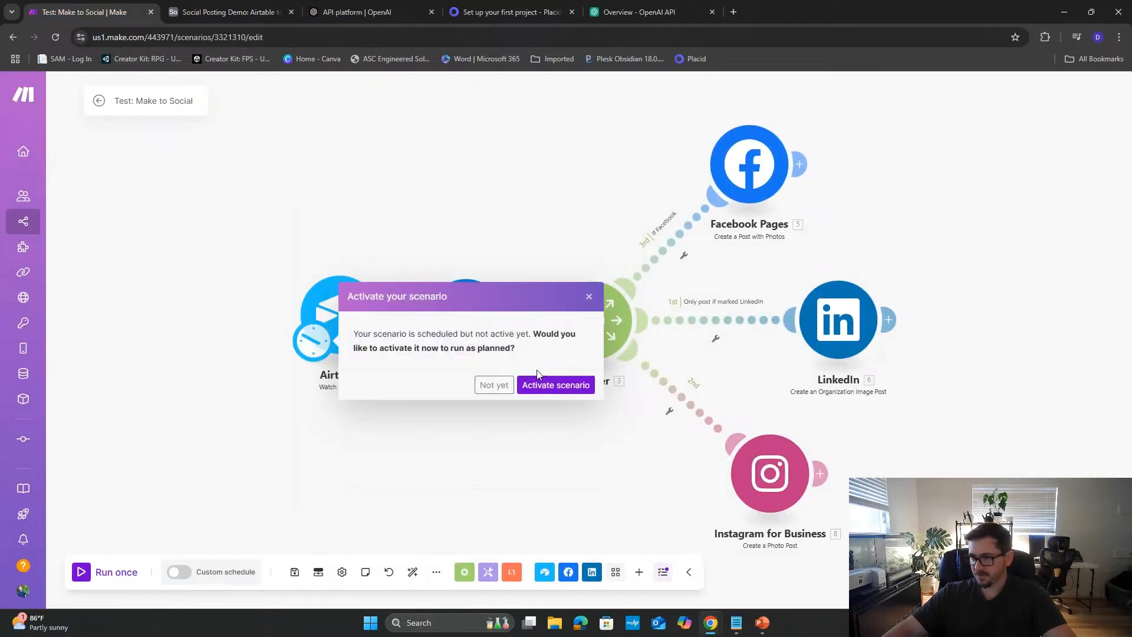
pyautogui.click(537, 389)
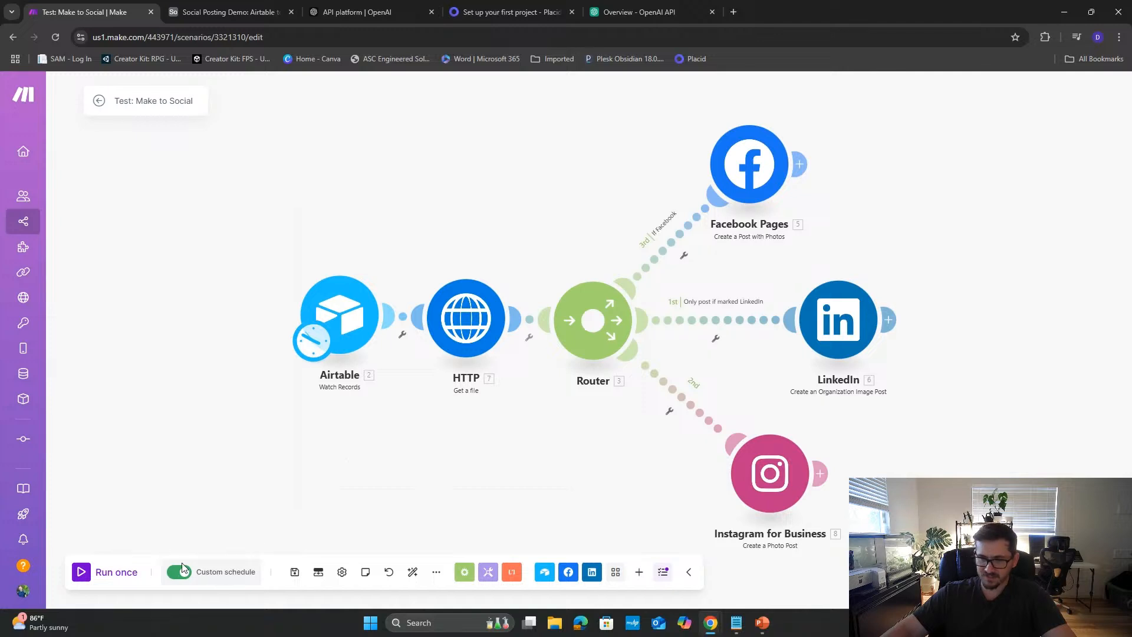
pyautogui.click(98, 100)
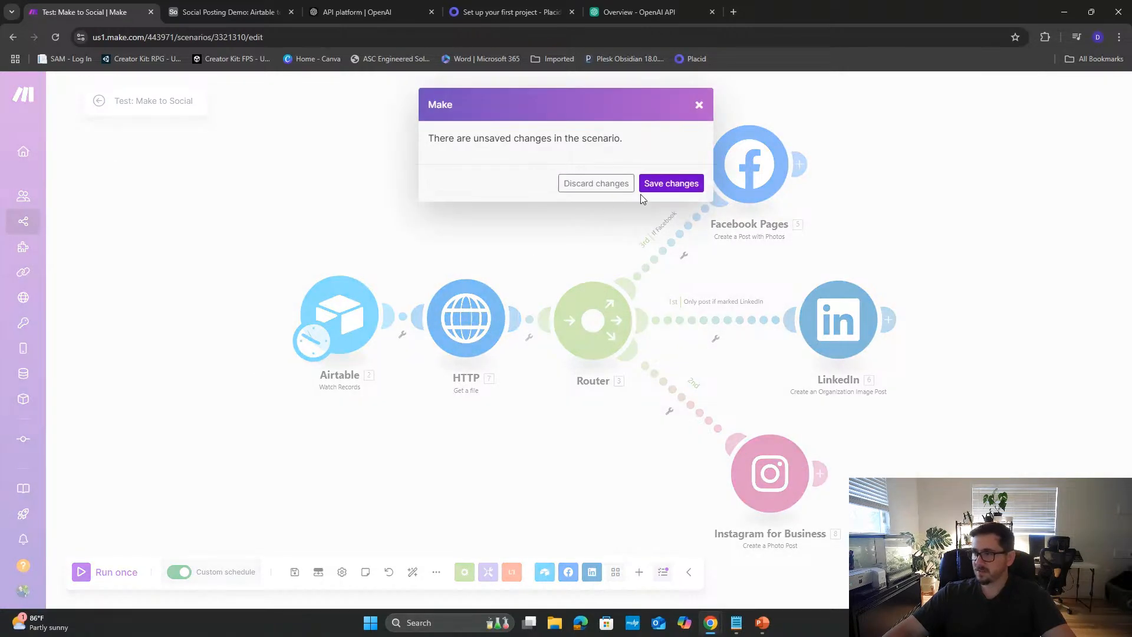
pyautogui.click(684, 183)
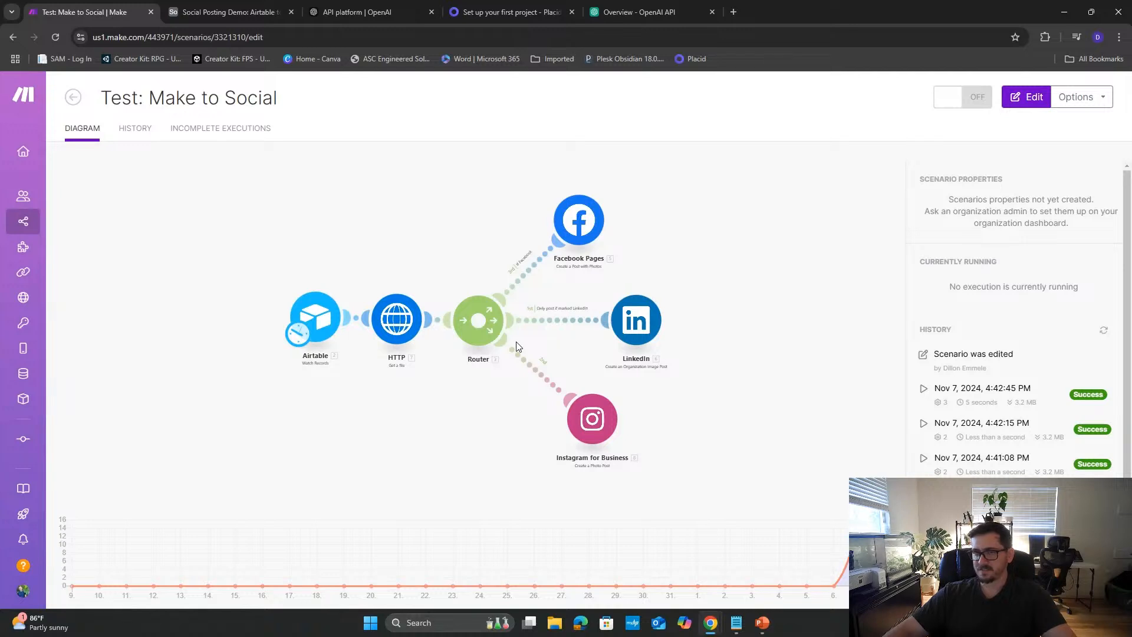
# - Create a new scenario in the Social Posting Demo folder
pyautogui.click(73, 96)
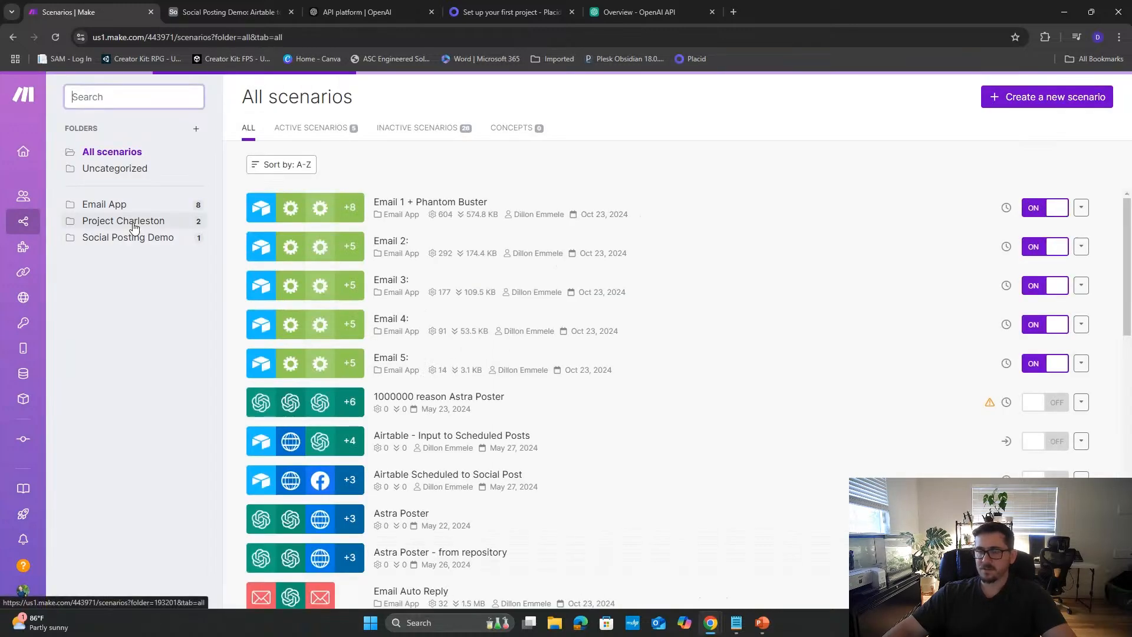
pyautogui.click(123, 242)
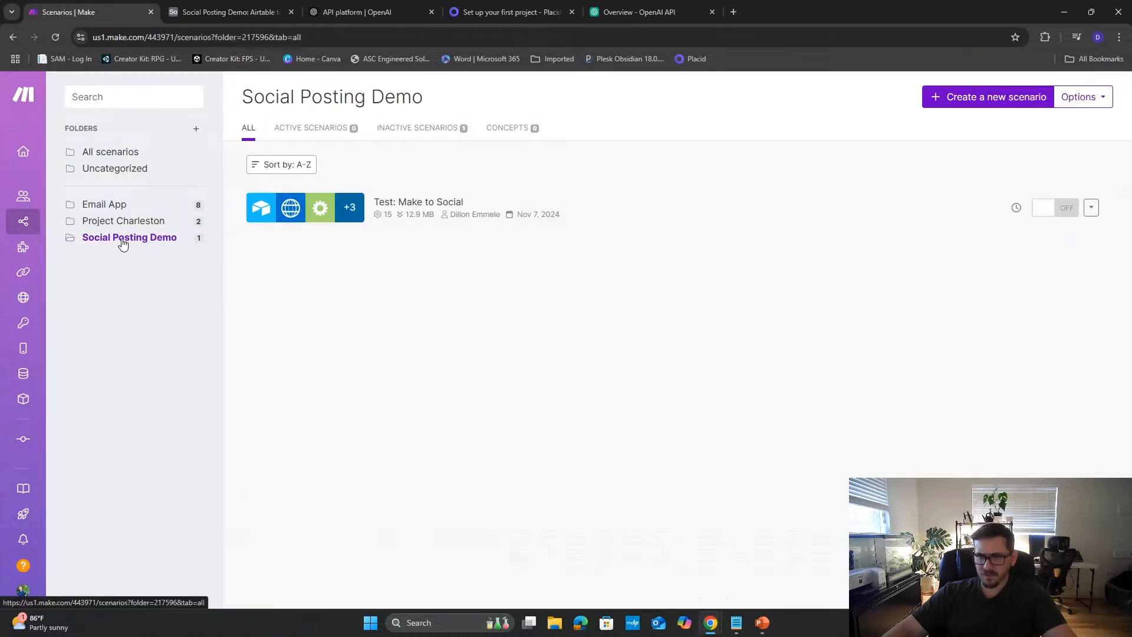
pyautogui.click(980, 106)
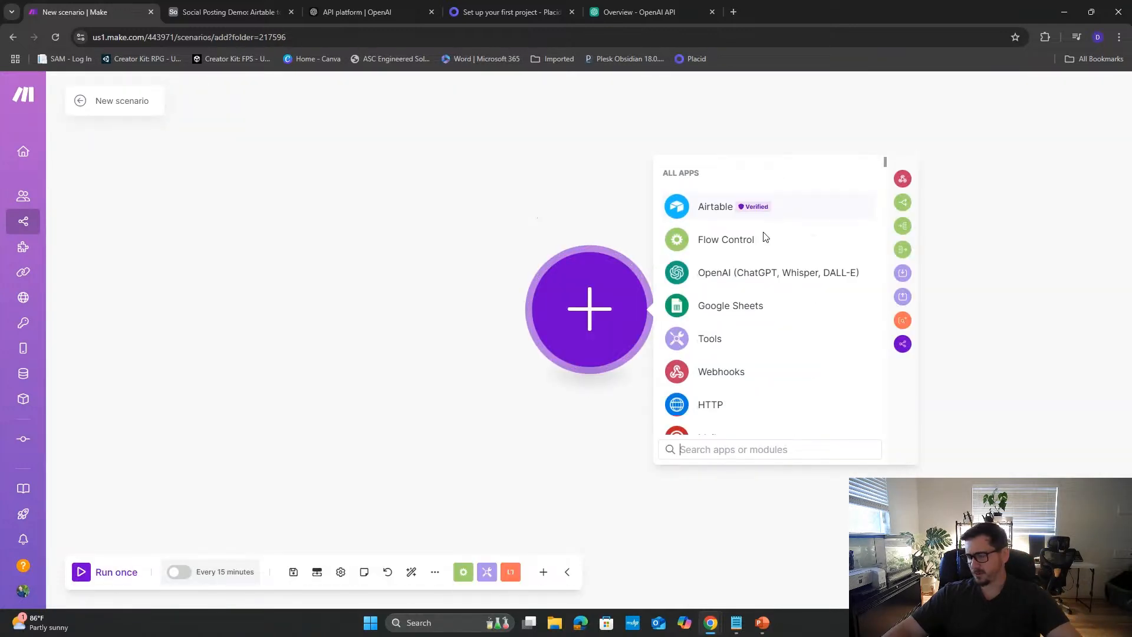
pyautogui.moveTo(221, 227); pyautogui.dragTo(286, 176)
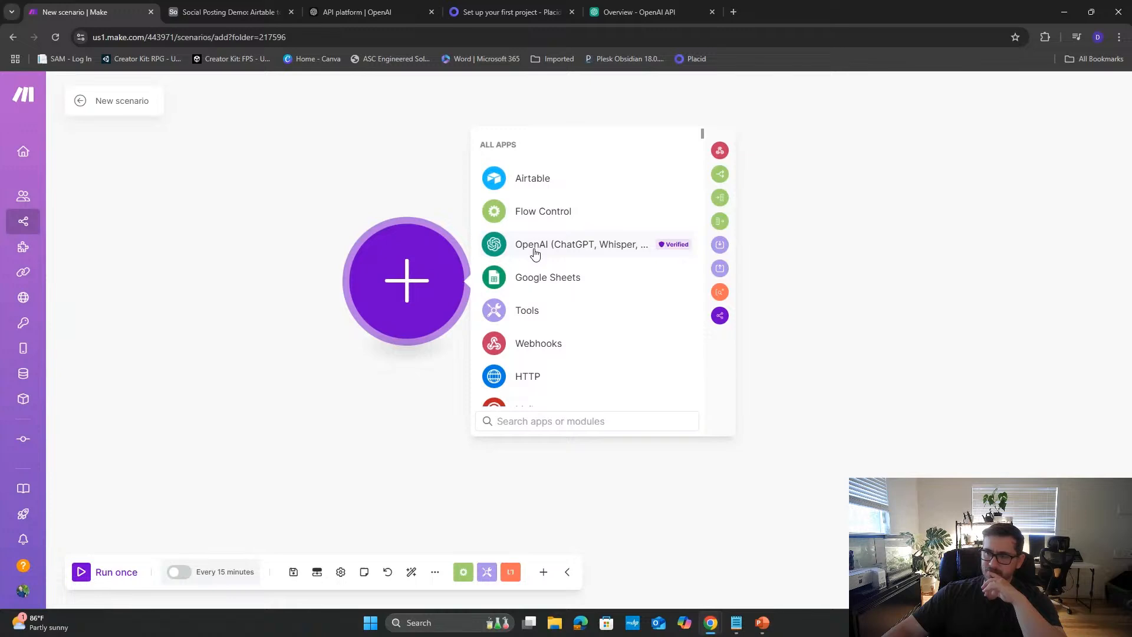
# - Add an Airtable Watch Records module as the new scenario's trigger
pyautogui.click(534, 188)
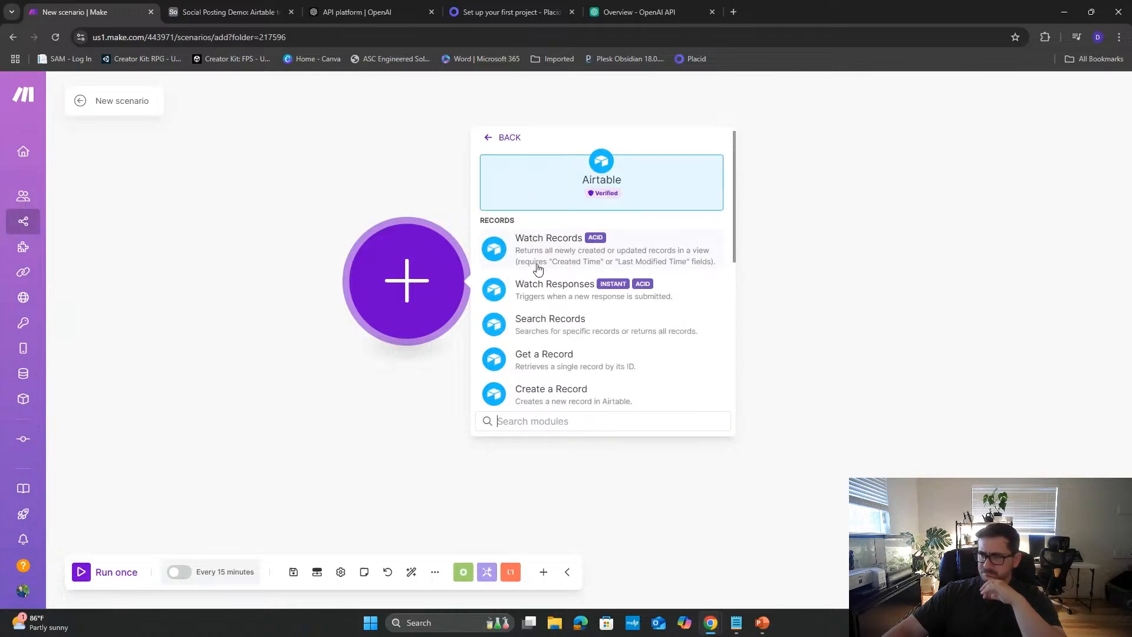
pyautogui.click(495, 139)
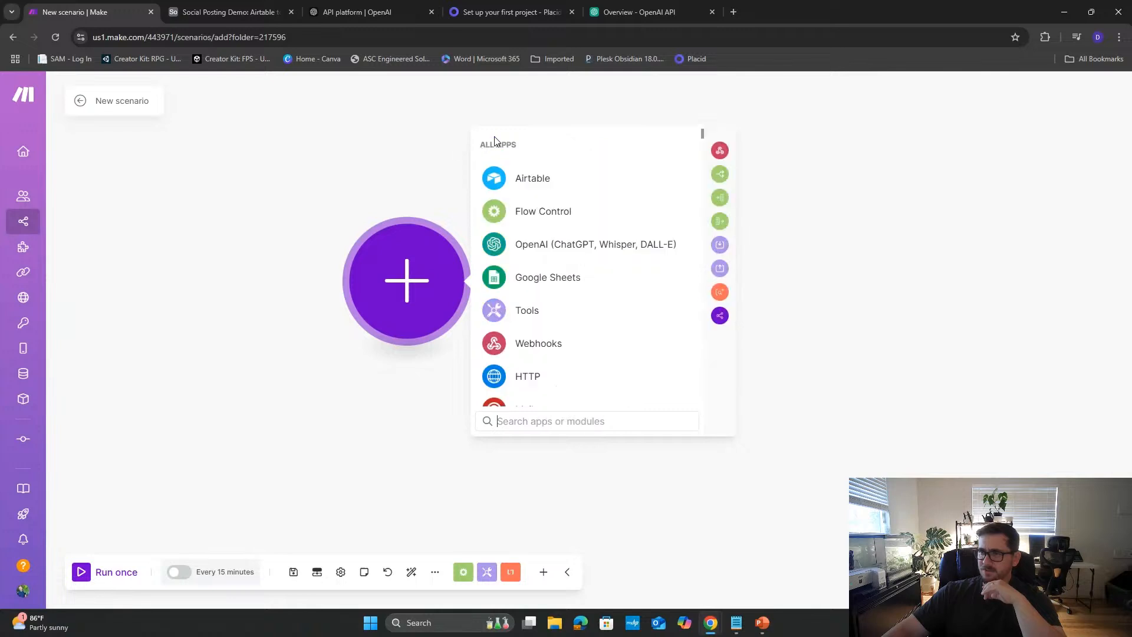
pyautogui.click(541, 181)
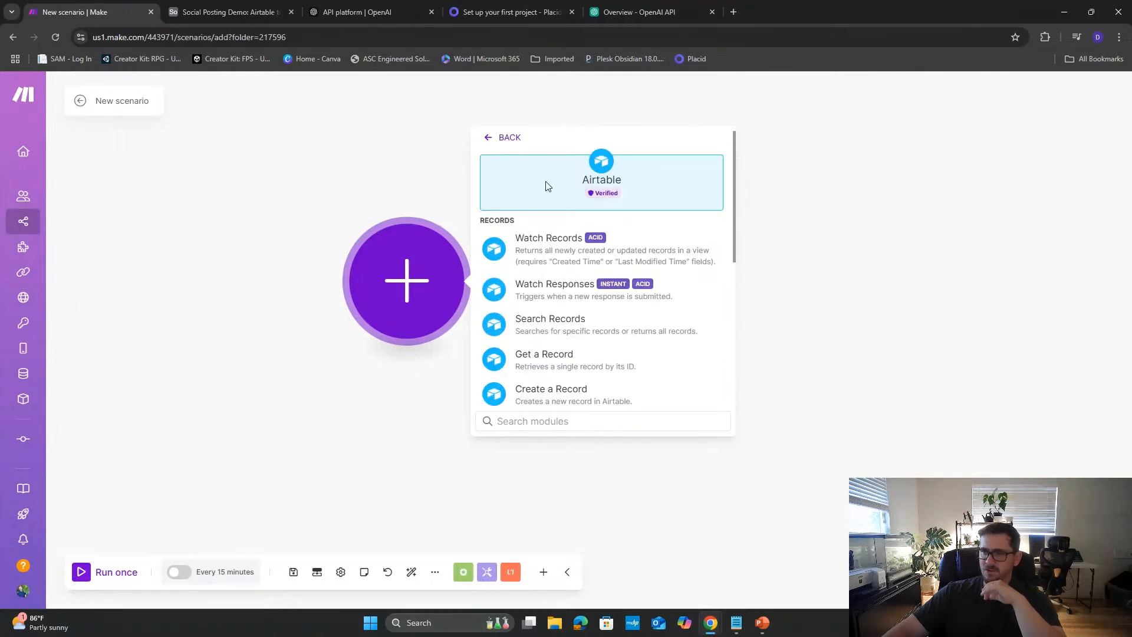
pyautogui.click(548, 249)
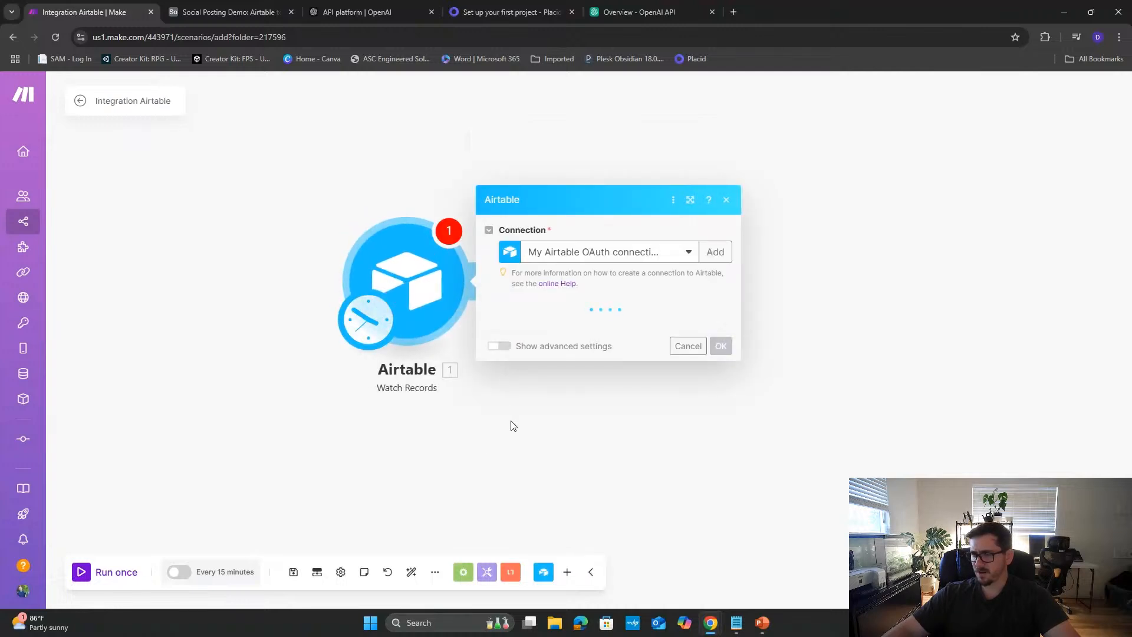
# - Switch to Airtable and rename the Post Content field of the copied table to ChatGPT Prompt
pyautogui.click(204, 13)
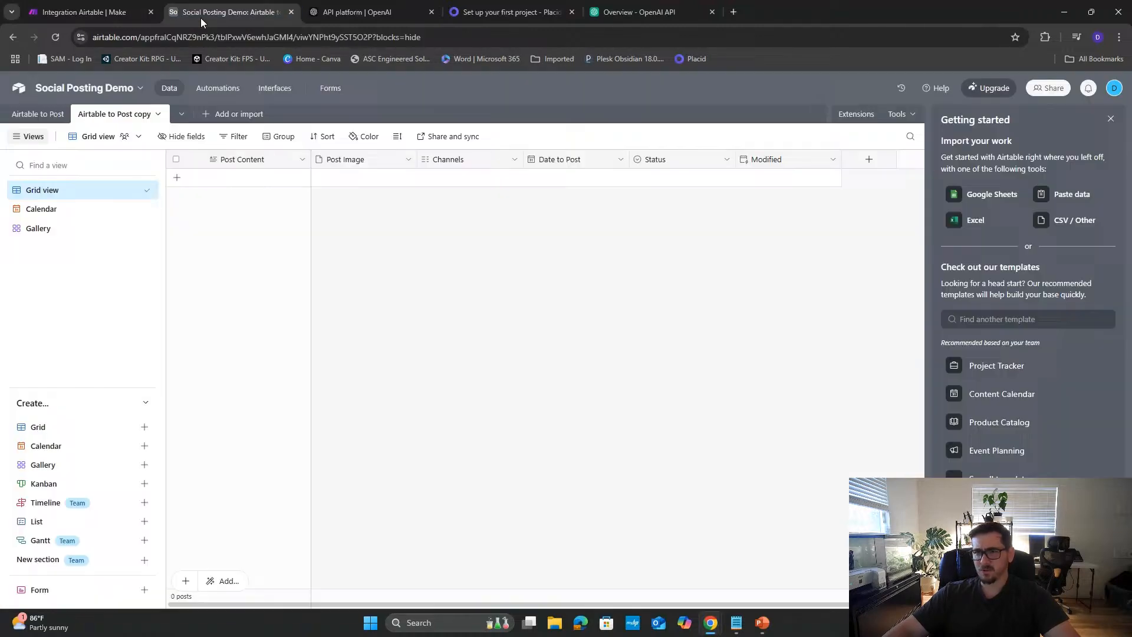
pyautogui.doubleClick(253, 159)
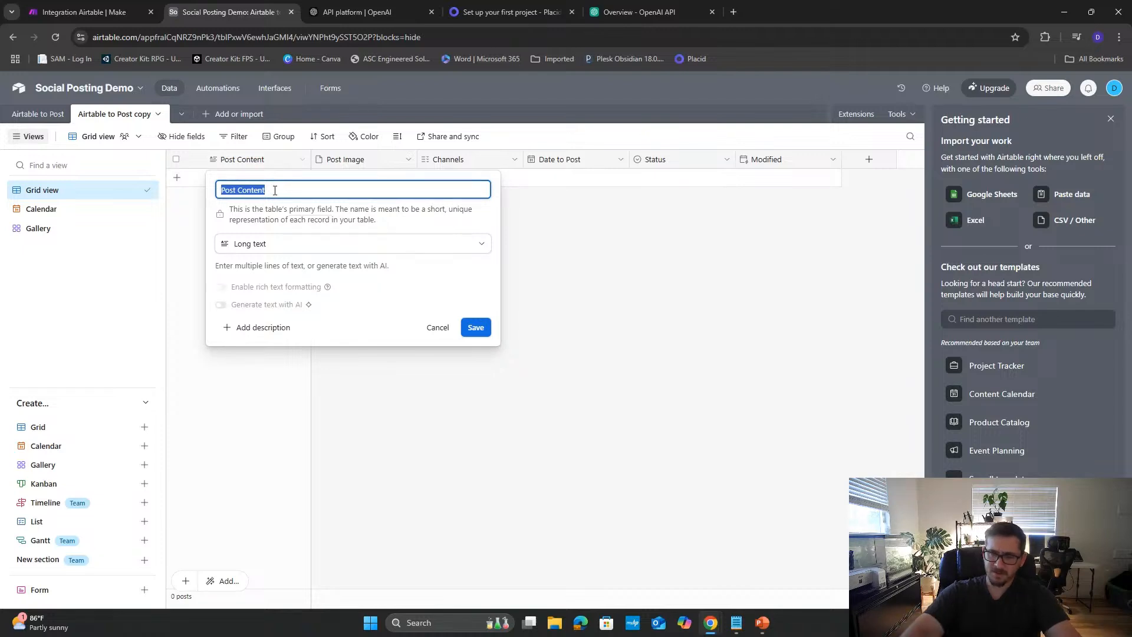
pyautogui.press('BackSpace')
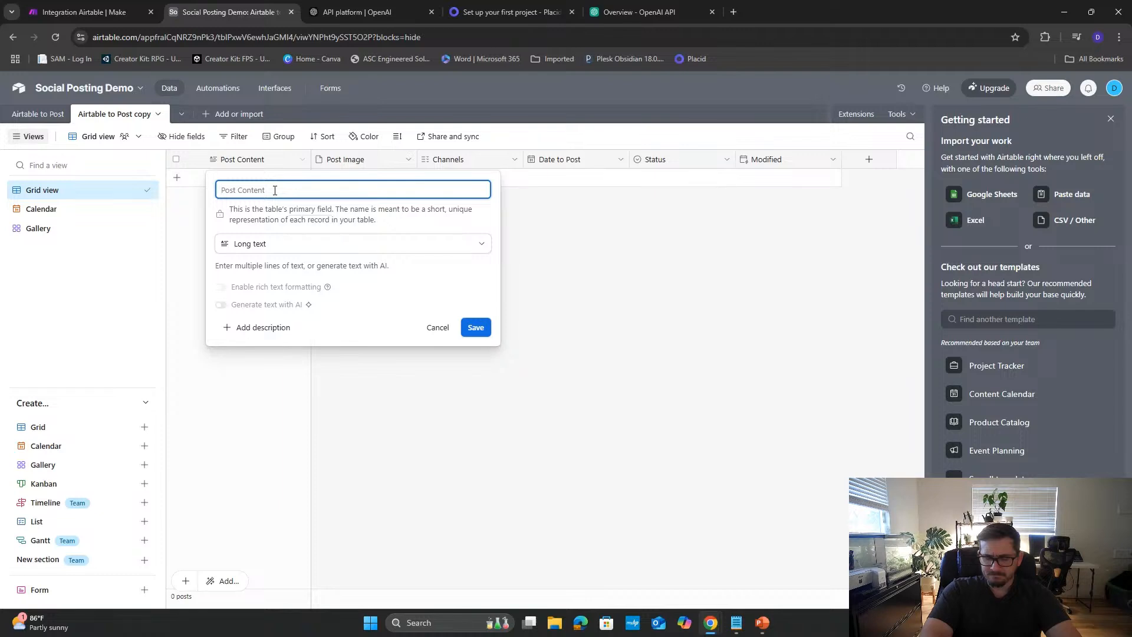
pyautogui.write('C')
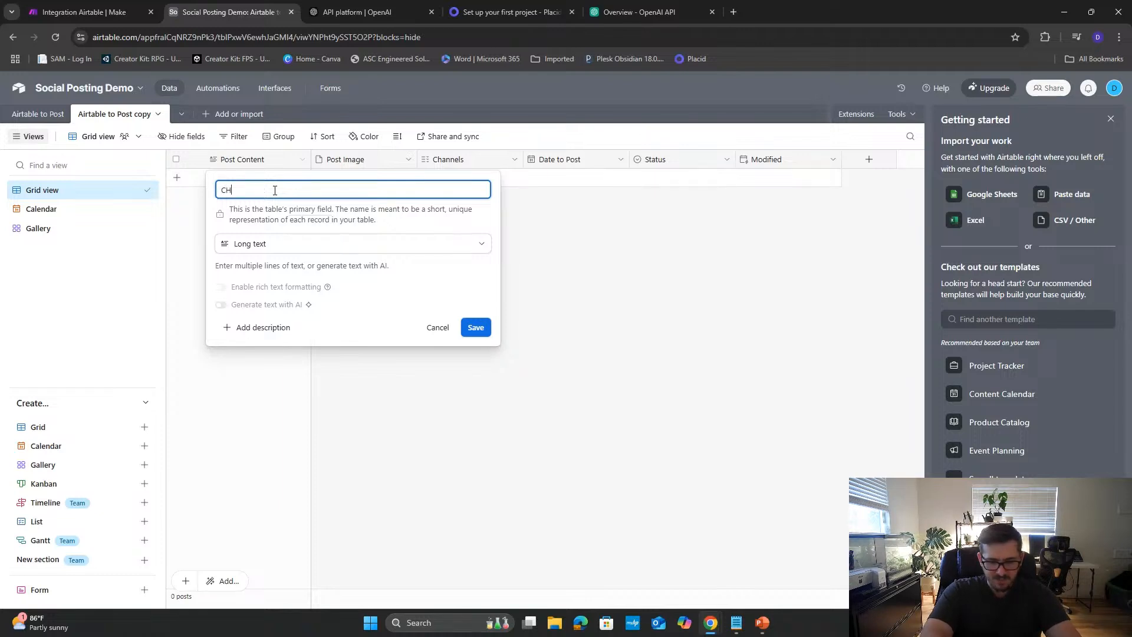
pyautogui.write('hatGPT ')
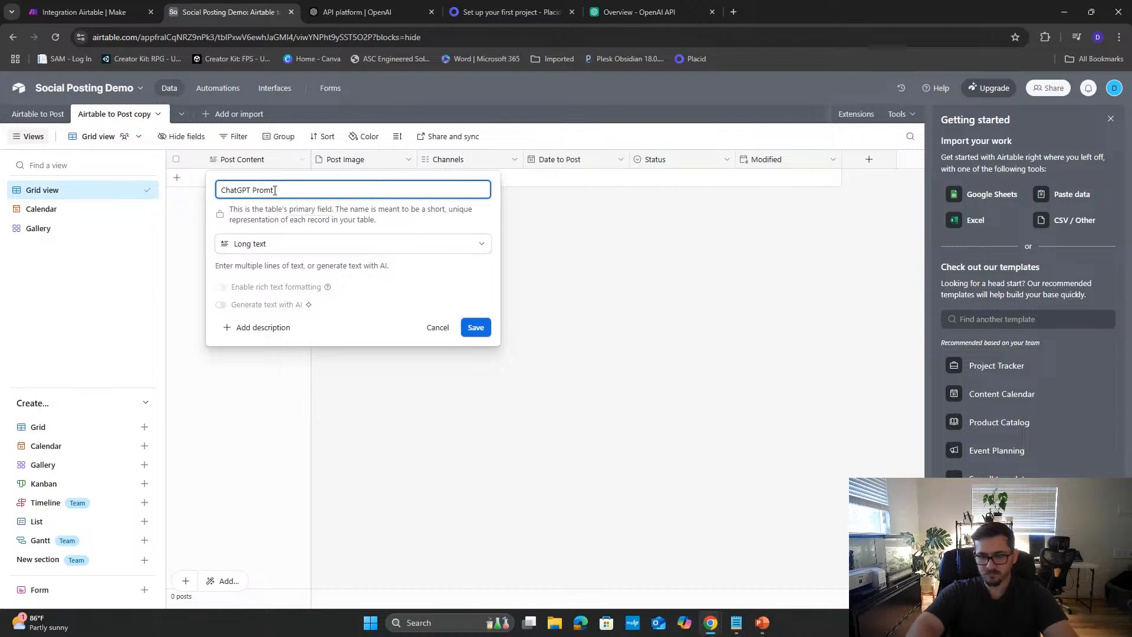
pyautogui.write('Prompt')
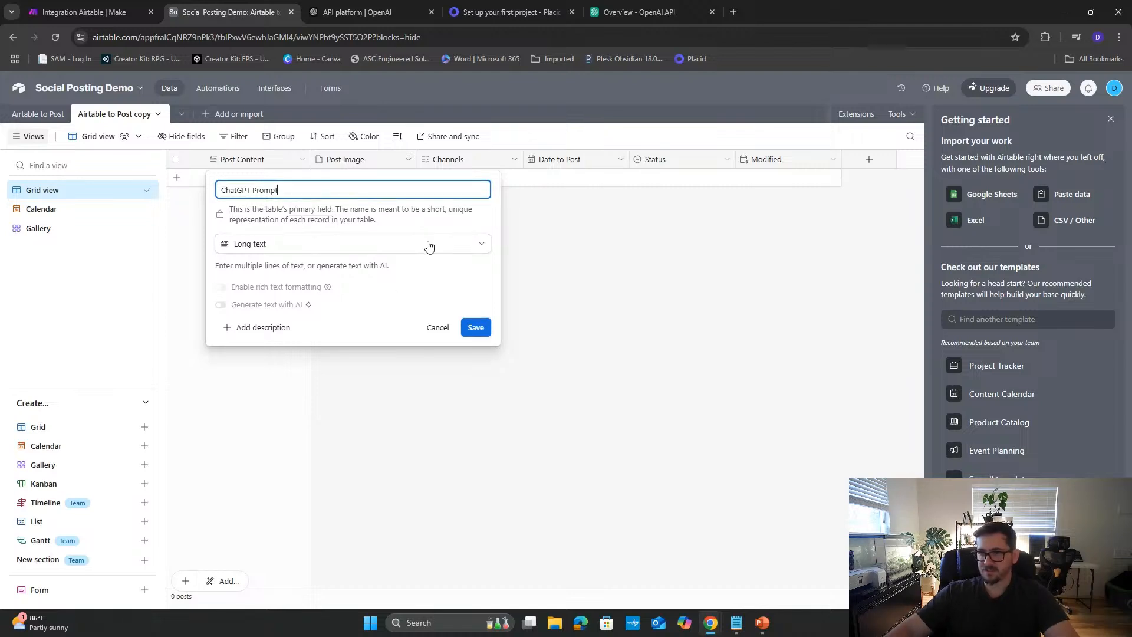
pyautogui.click(487, 332)
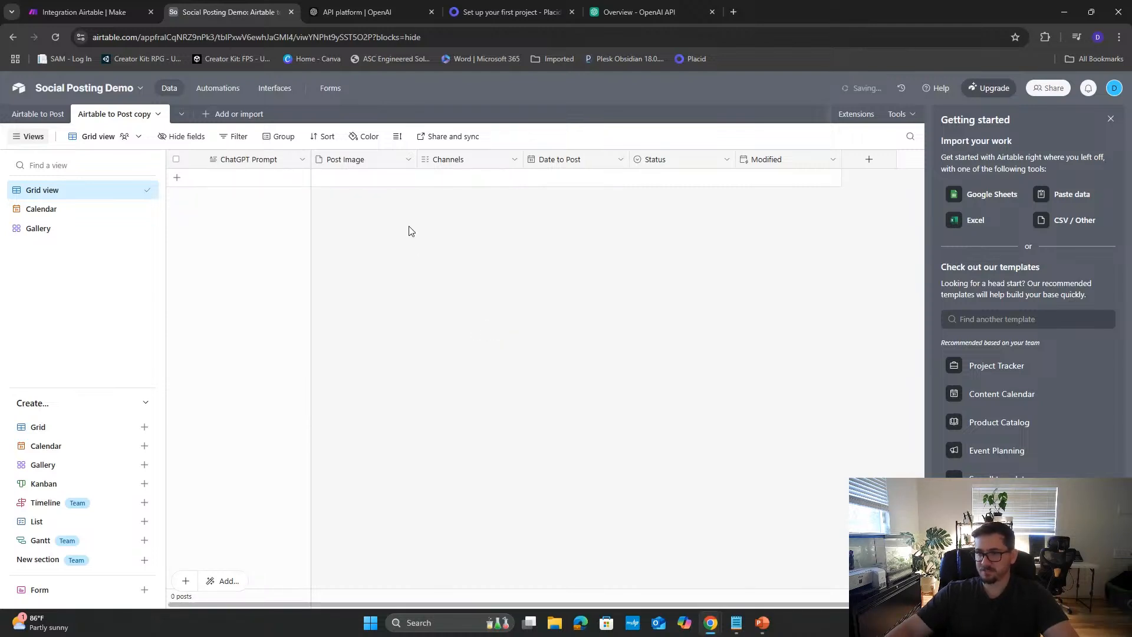
# - Rename the Post Image attachment field to Template Image and save it
pyautogui.doubleClick(363, 162)
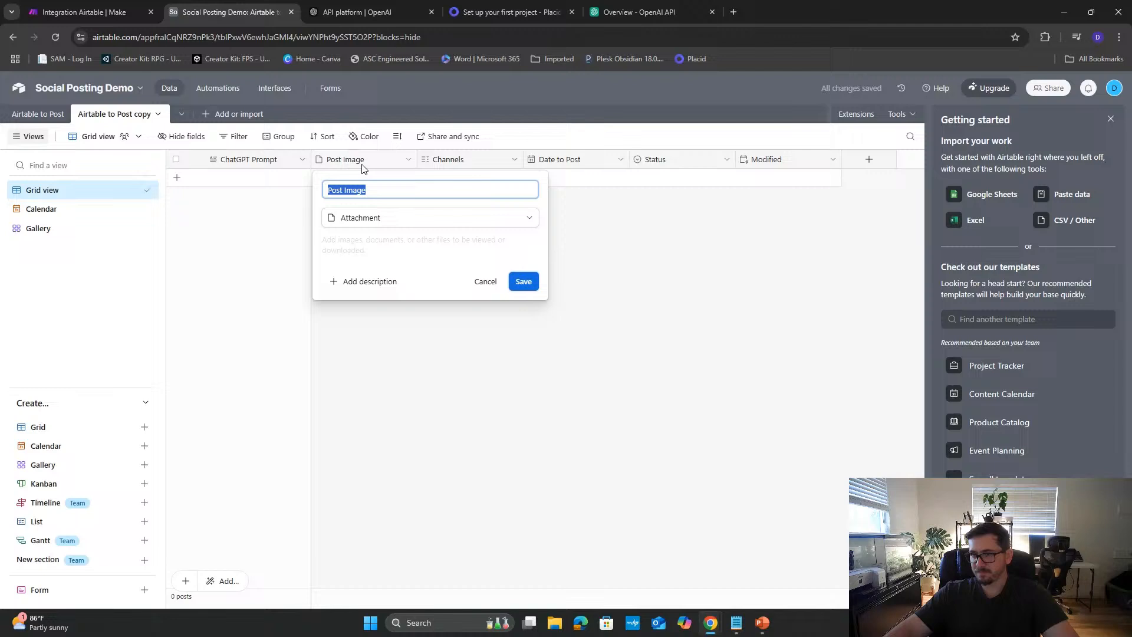
pyautogui.click(380, 190)
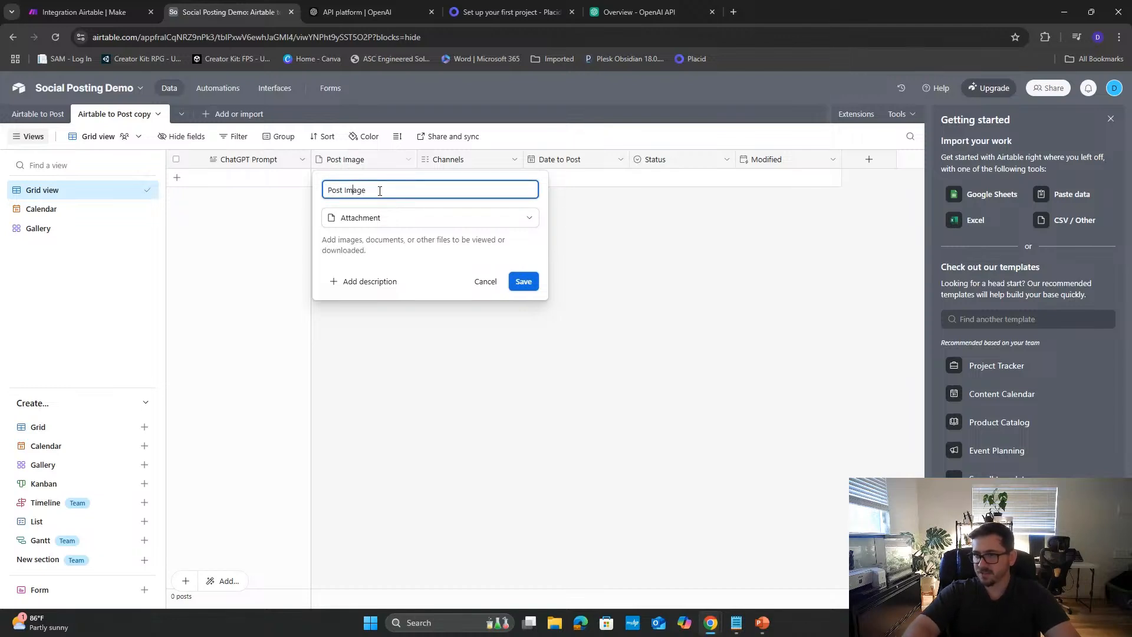
pyautogui.press('BackSpace')
pyautogui.press('BackSpace')
pyautogui.press('BackSpace')
pyautogui.press('BackSpace')
pyautogui.press('BackSpace')
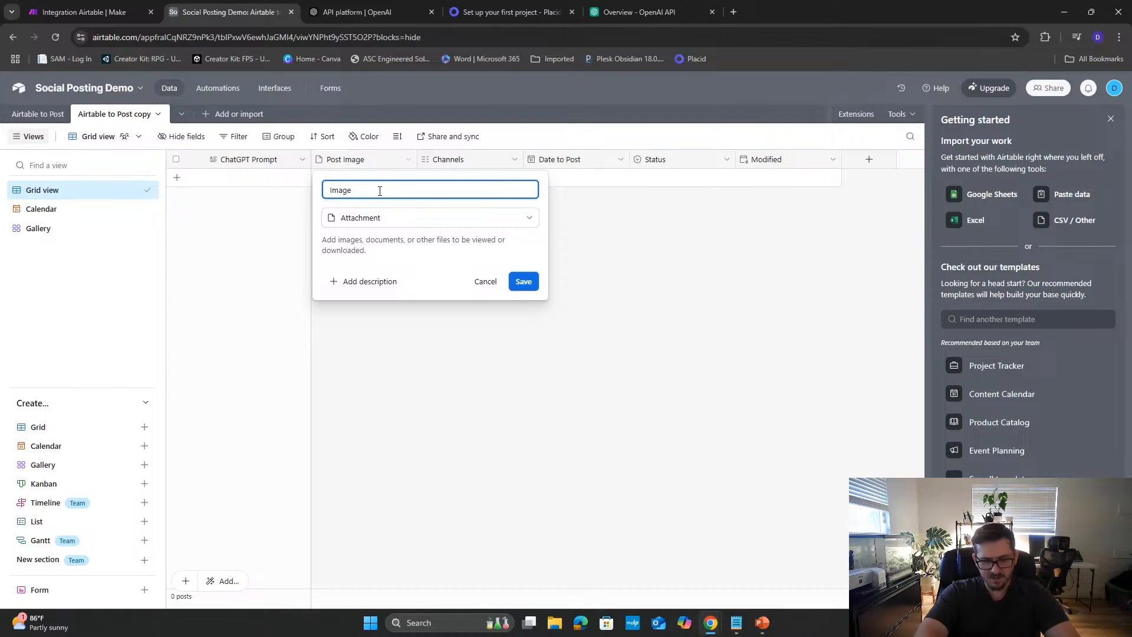
pyautogui.write('Template')
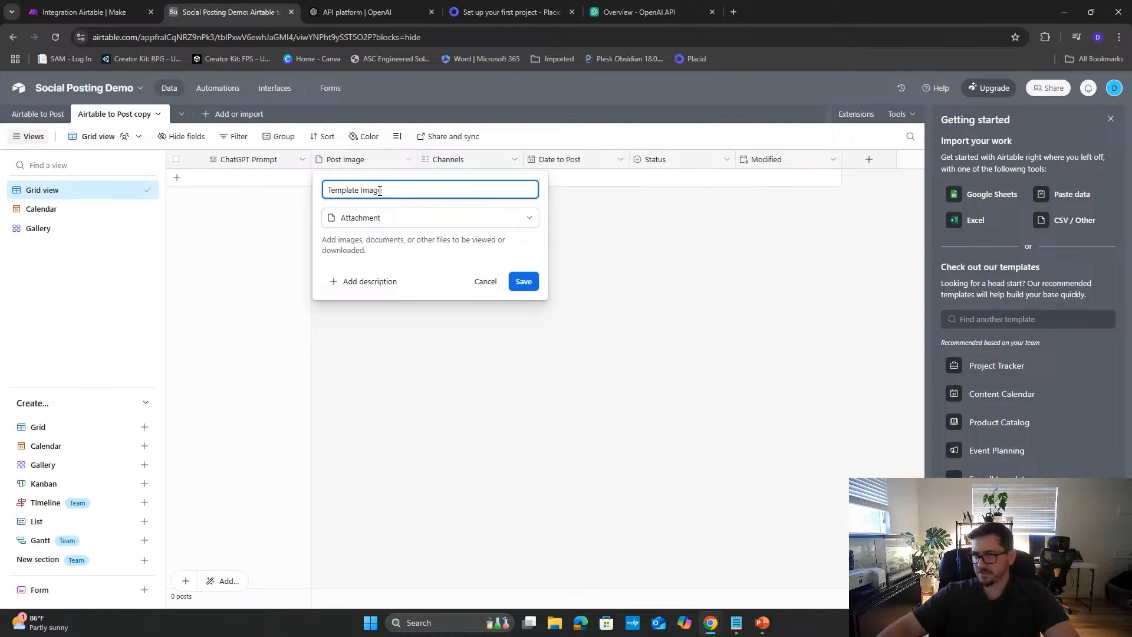
pyautogui.click(536, 291)
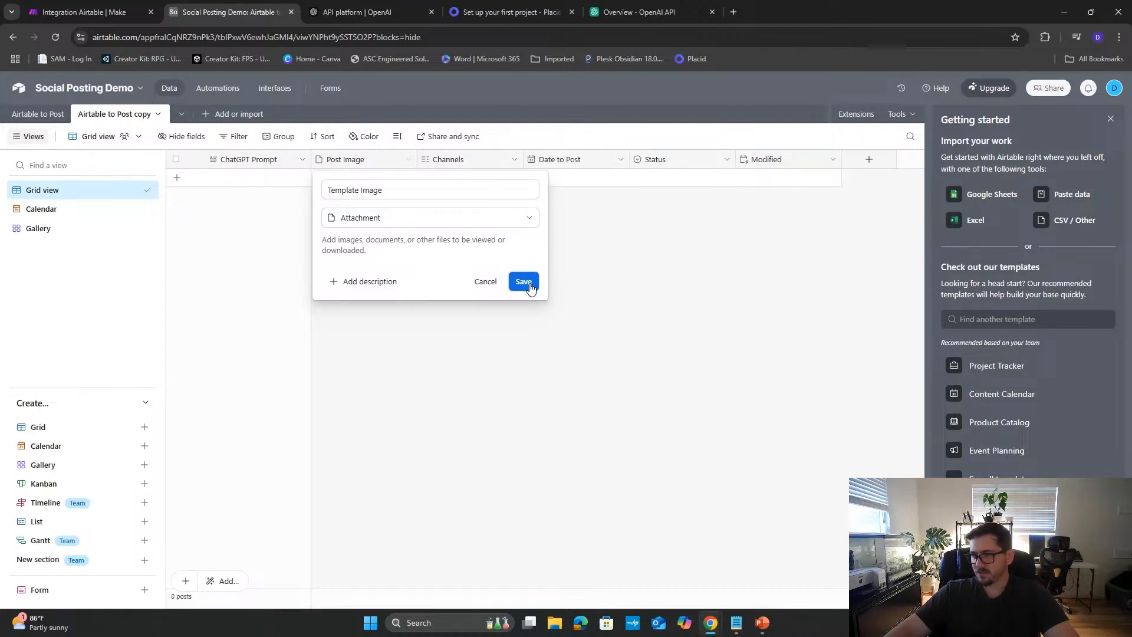
pyautogui.click(529, 285)
# - Delete the Channels and Date to Post fields from the copied table, accepting the impact on dependencies
pyautogui.rightClick(454, 168)
pyautogui.click(453, 165)
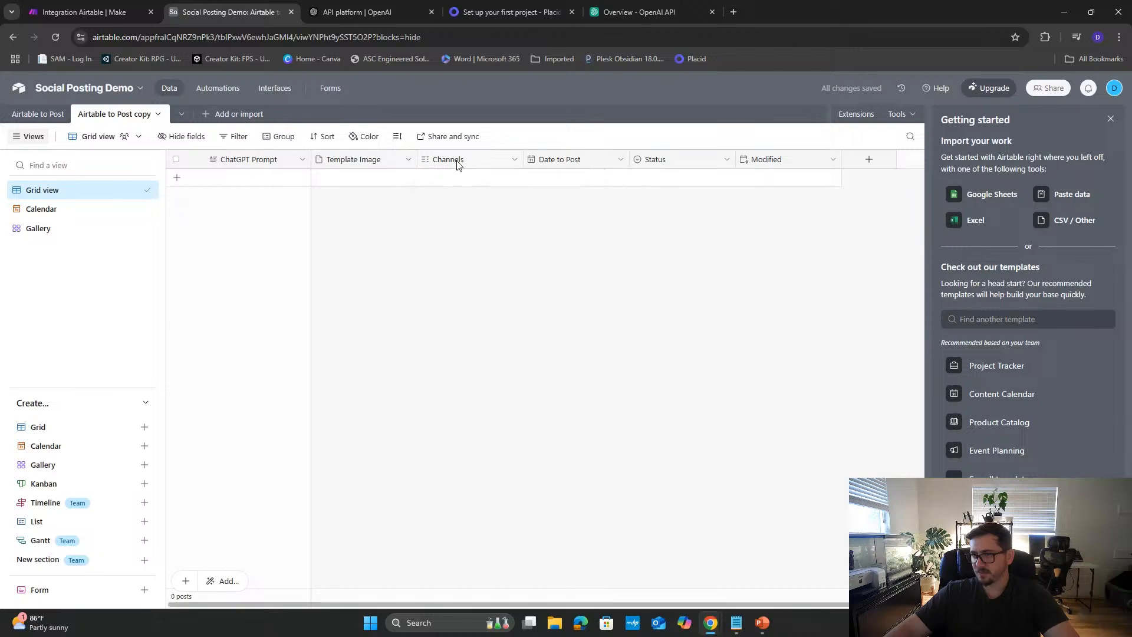
pyautogui.rightClick(483, 165)
pyautogui.click(498, 483)
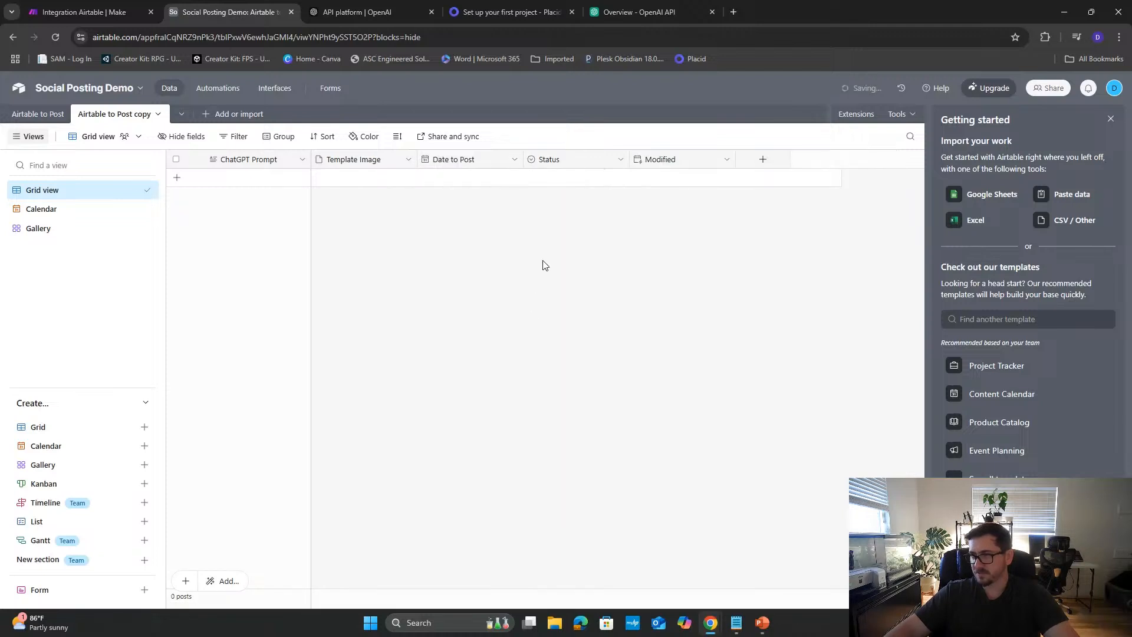
pyautogui.rightClick(462, 160)
pyautogui.click(504, 511)
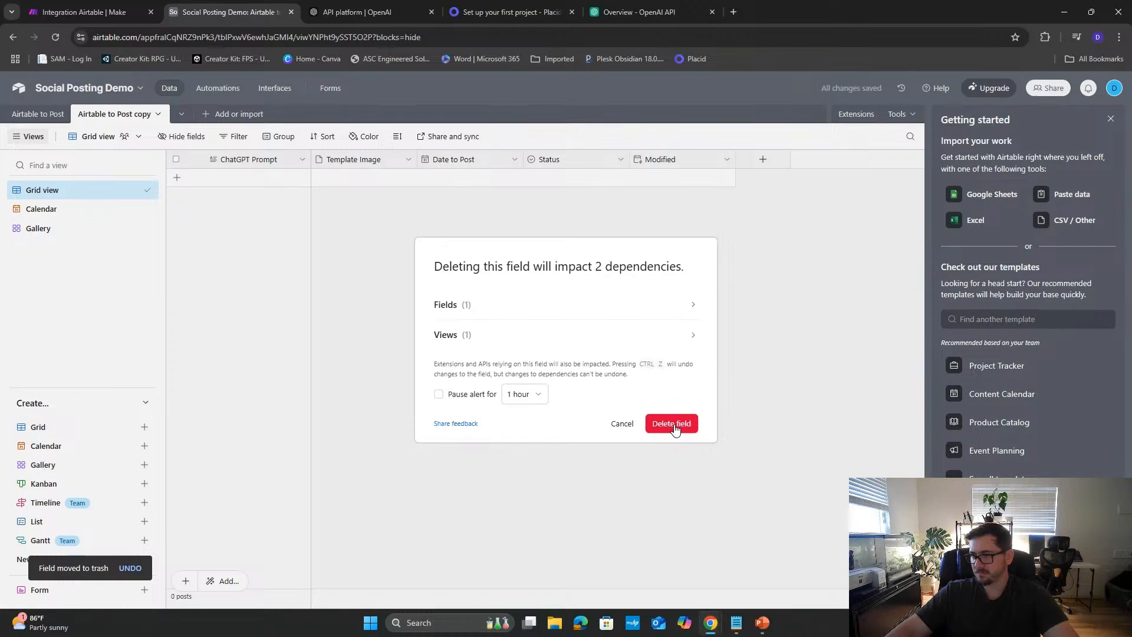
pyautogui.click(672, 425)
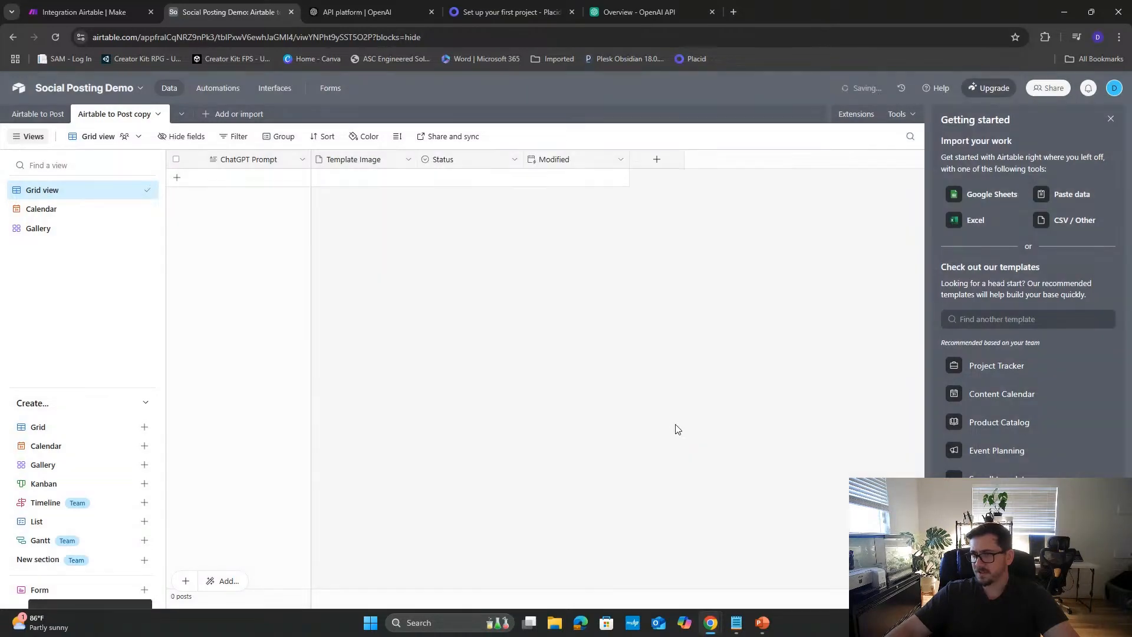
# - Examine the copied table's Status options and compare its fields with the original Airtable to Post table
pyautogui.doubleClick(467, 162)
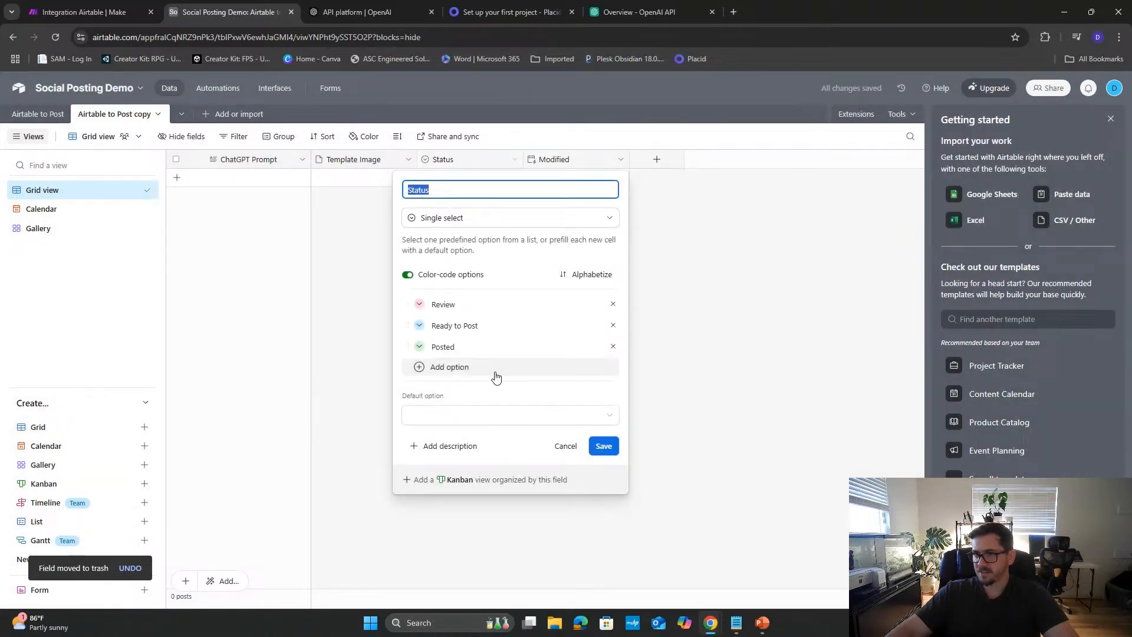
pyautogui.click(37, 119)
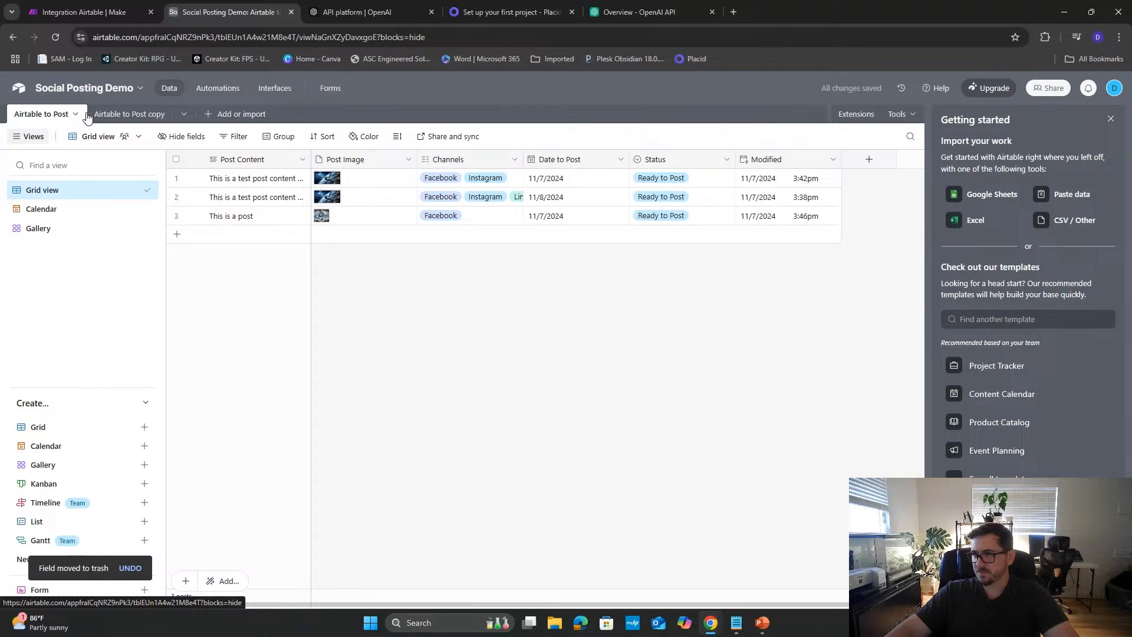
pyautogui.click(111, 117)
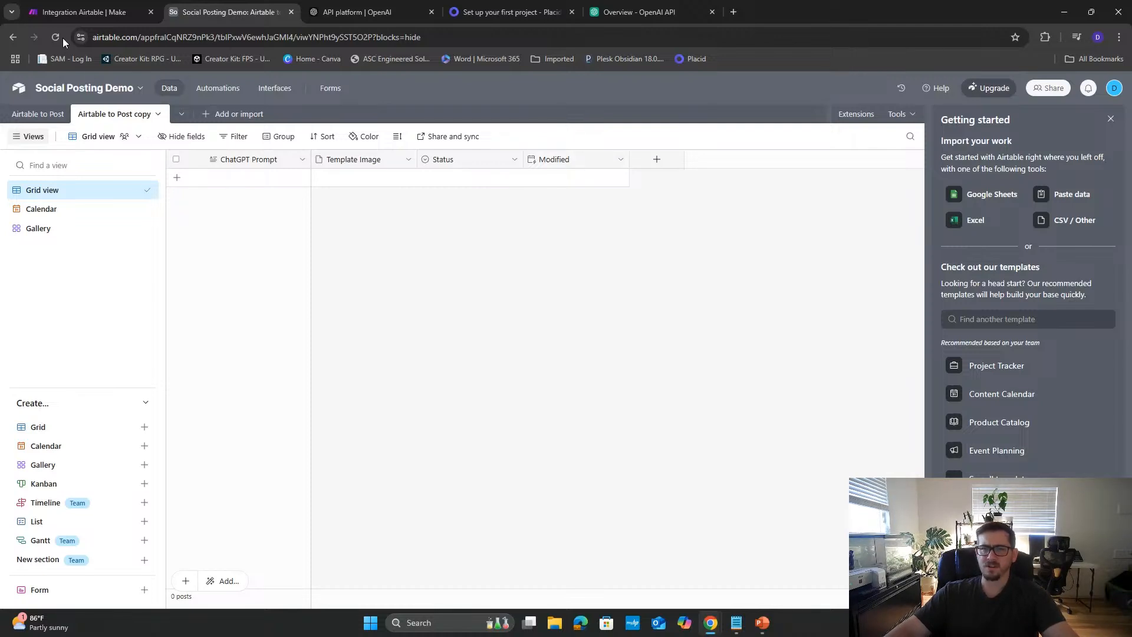
# - Switch to Make, select Social Posting Demo as the Watch Records module's base and open the list of its tables
pyautogui.click(91, 17)
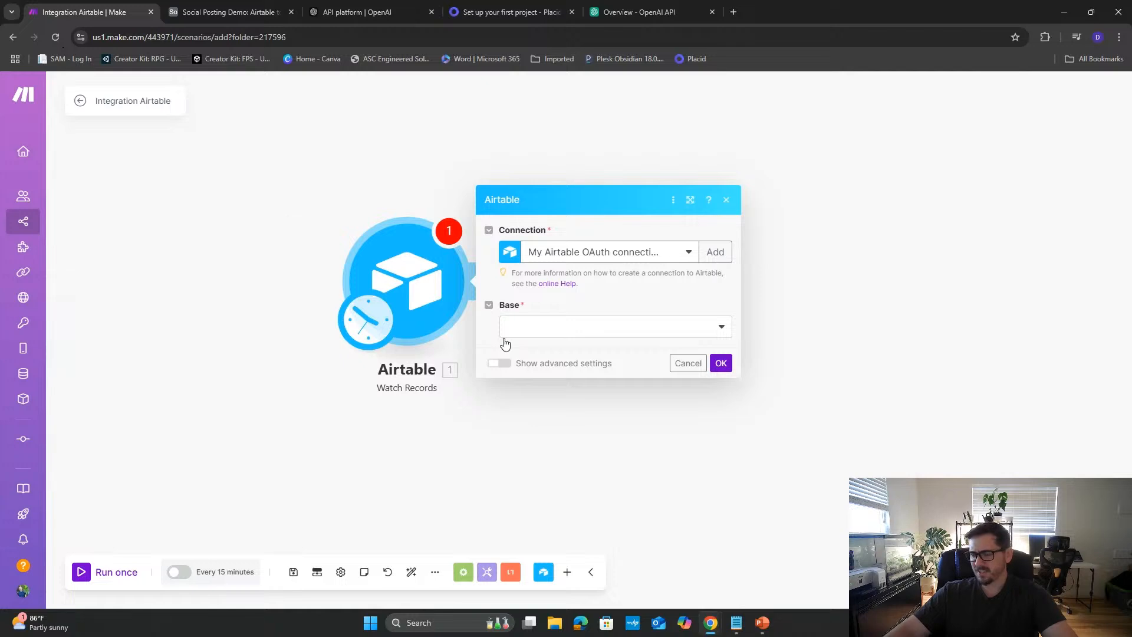
pyautogui.click(567, 336)
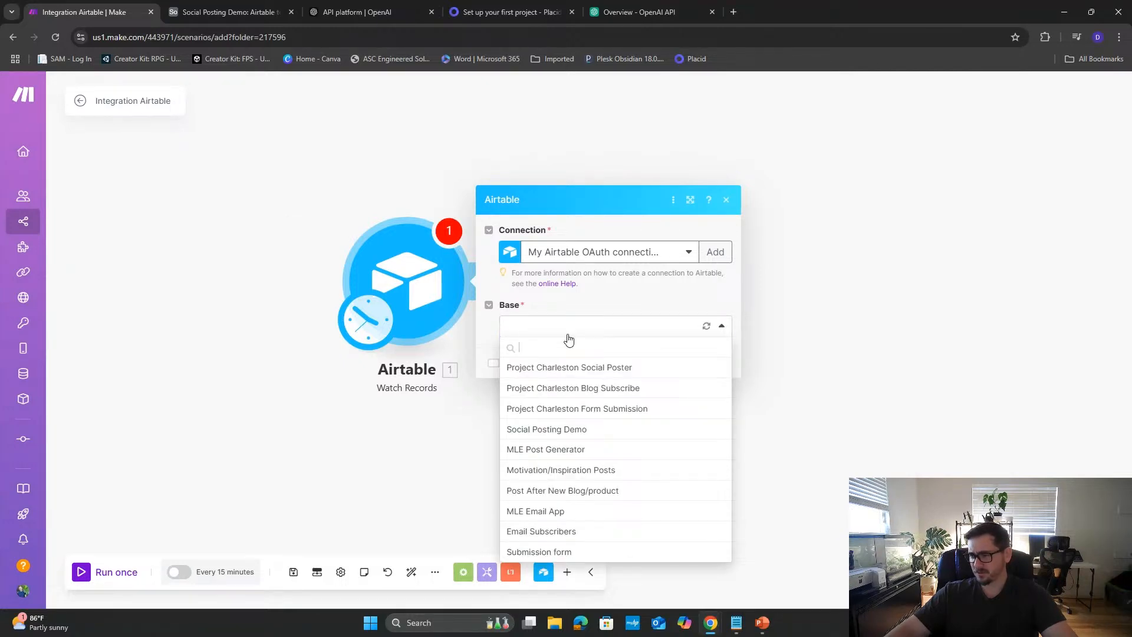
pyautogui.click(566, 430)
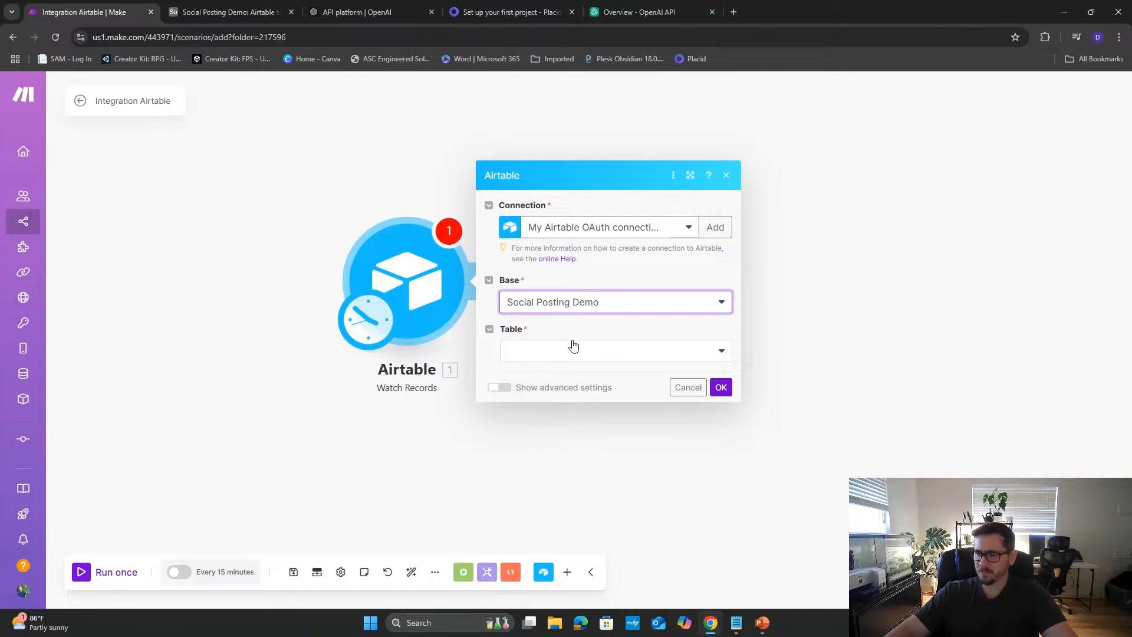
pyautogui.click(574, 352)
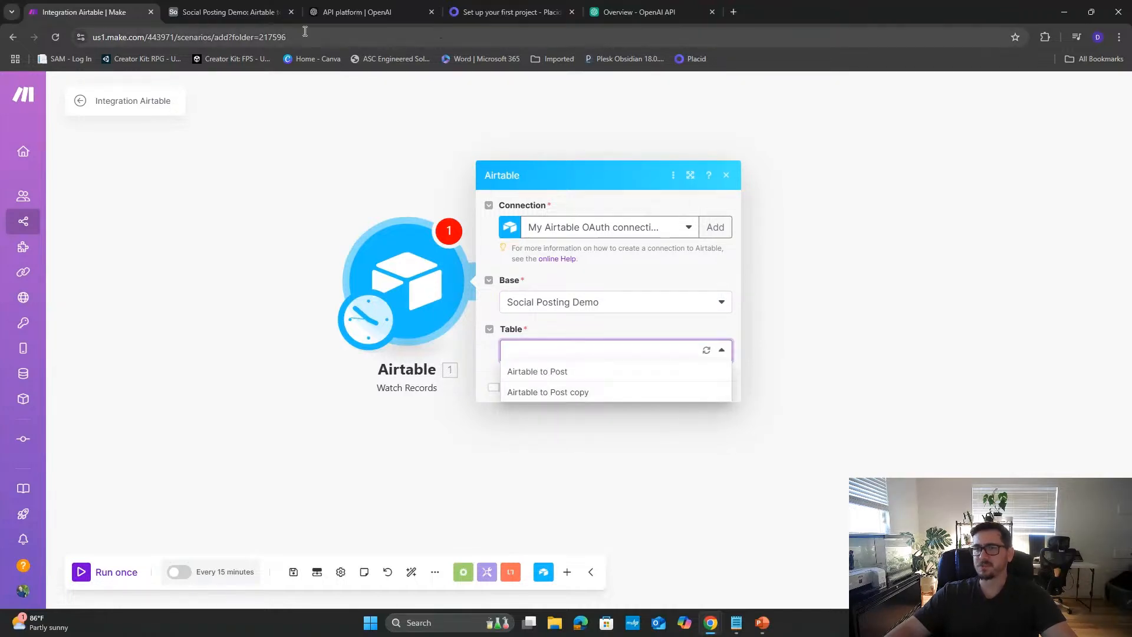
# - Switch to Airtable and rename the Social Posting Demo base to ChatGPT and Templates
pyautogui.click(227, 12)
pyautogui.click(66, 88)
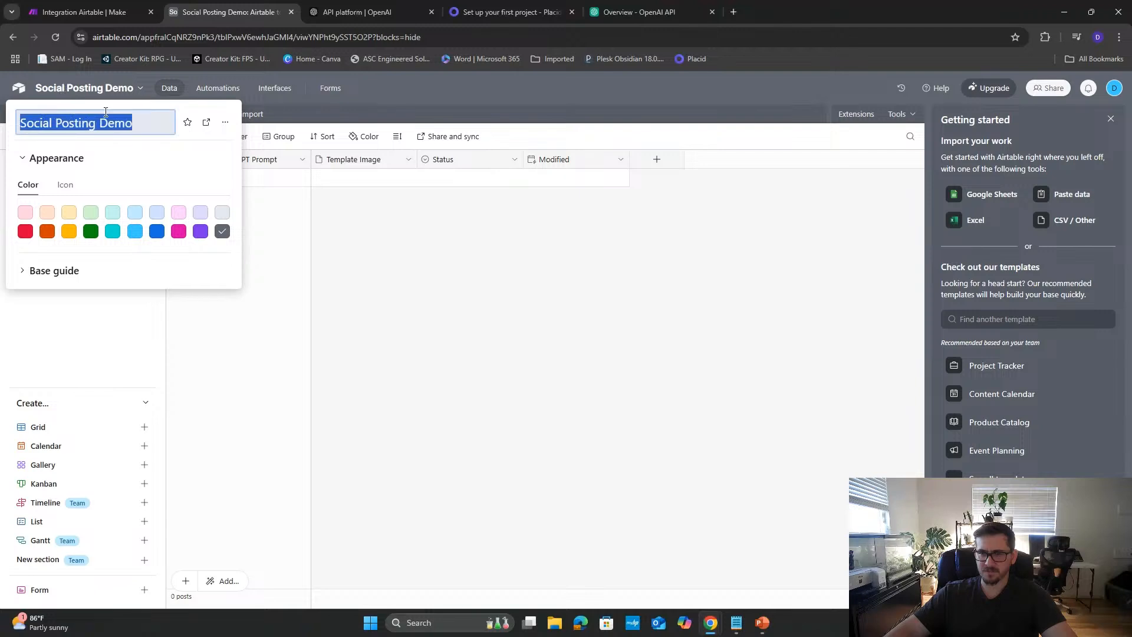
pyautogui.tripleClick(150, 122)
pyautogui.press('BackSpace')
pyautogui.write('C')
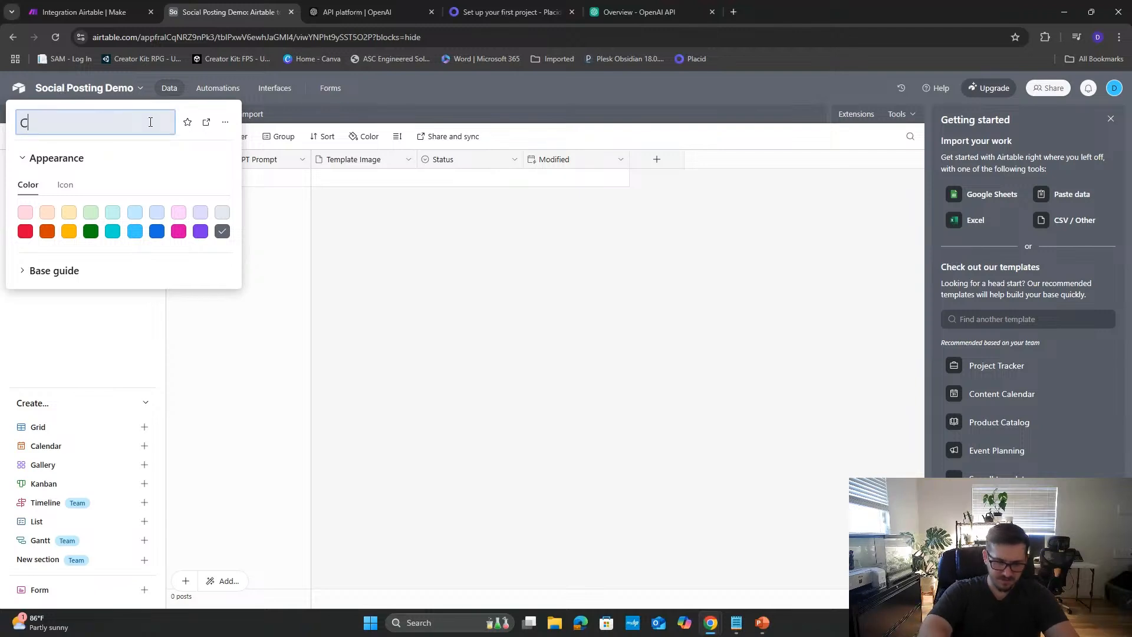
pyautogui.write('hatGPT')
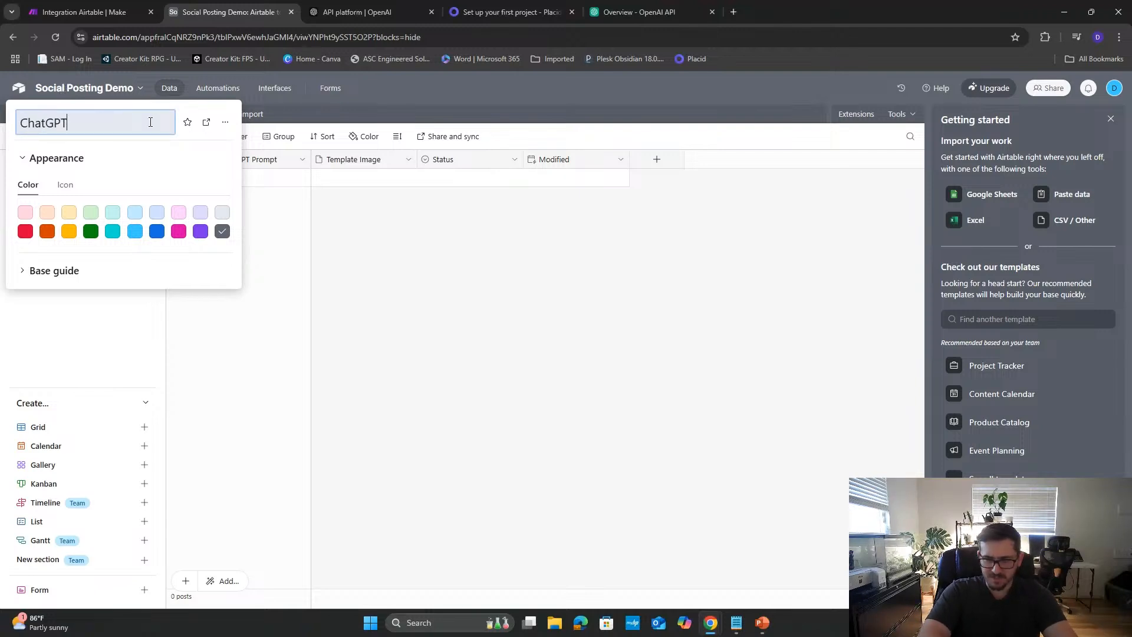
pyautogui.write(' and Templates')
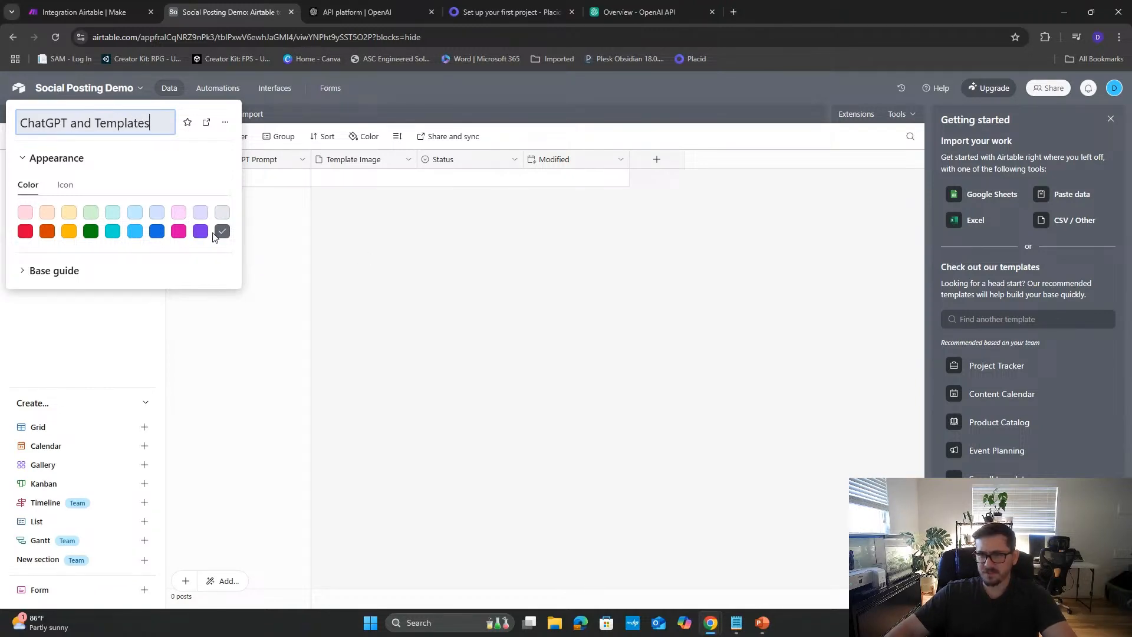
pyautogui.click(393, 261)
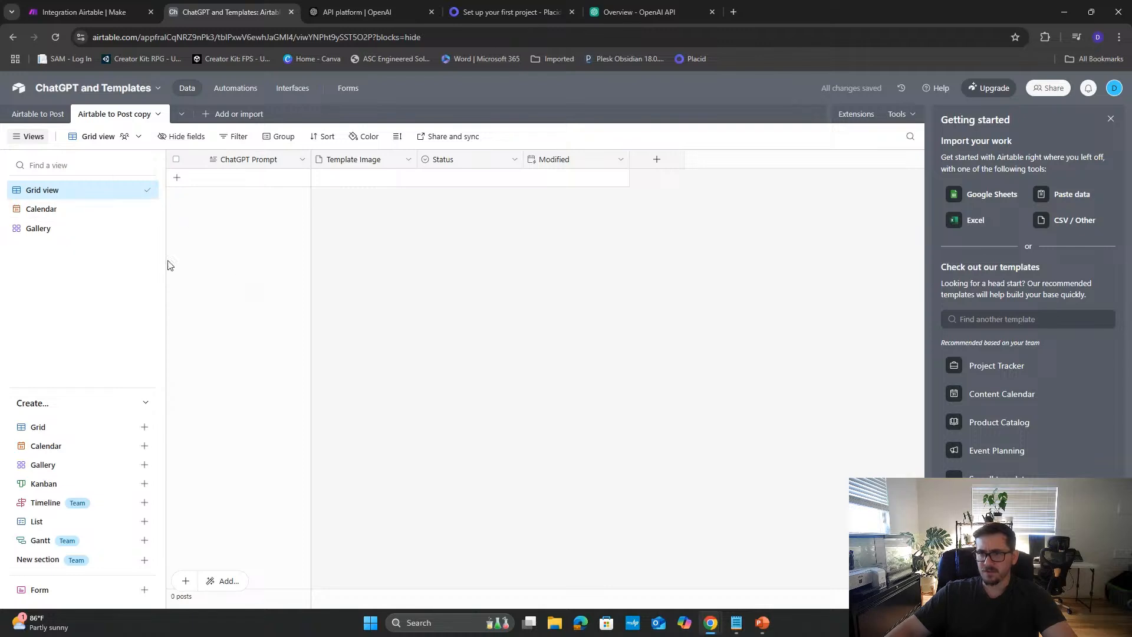
# - Switch to Make, refresh the Watch Records module's table list and close the module's settings
pyautogui.click(104, 13)
pyautogui.click(549, 352)
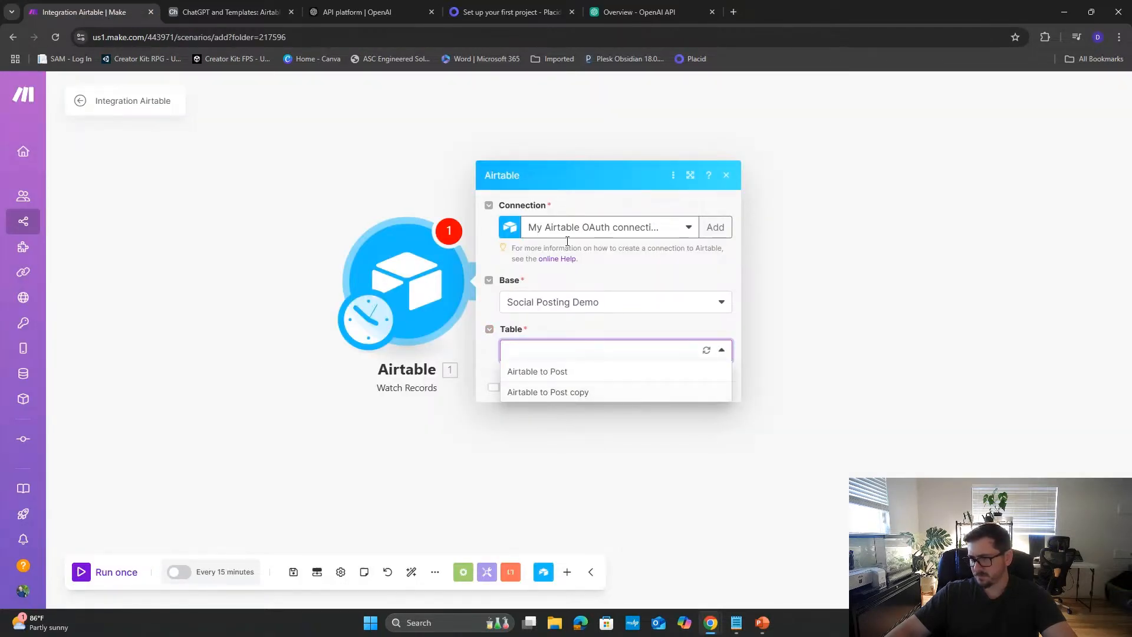
pyautogui.click(707, 352)
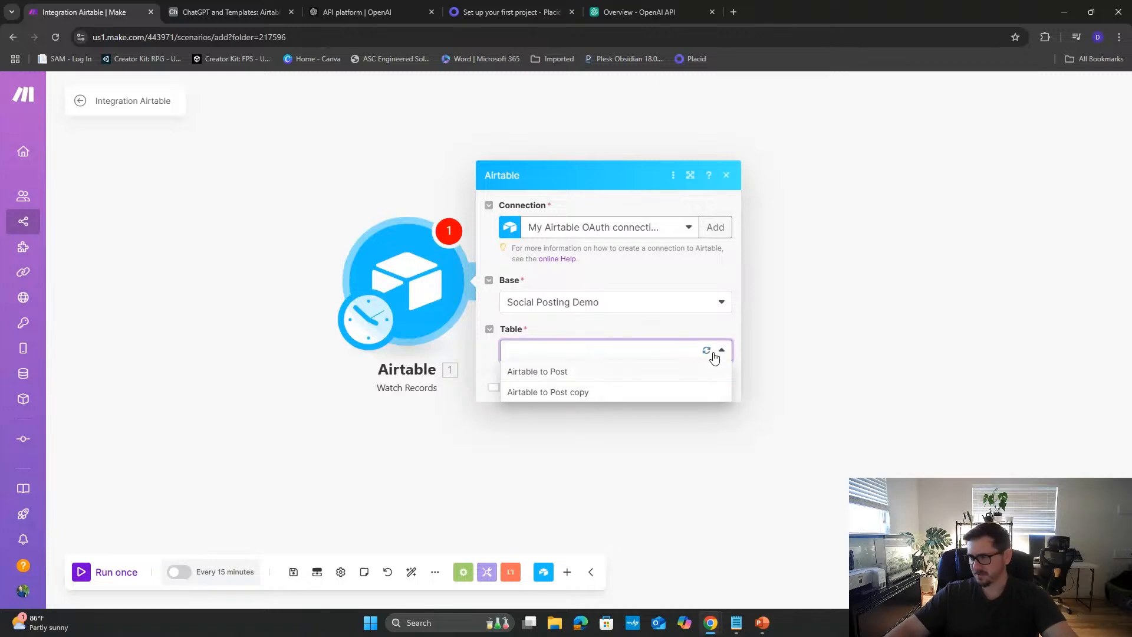
pyautogui.click(790, 352)
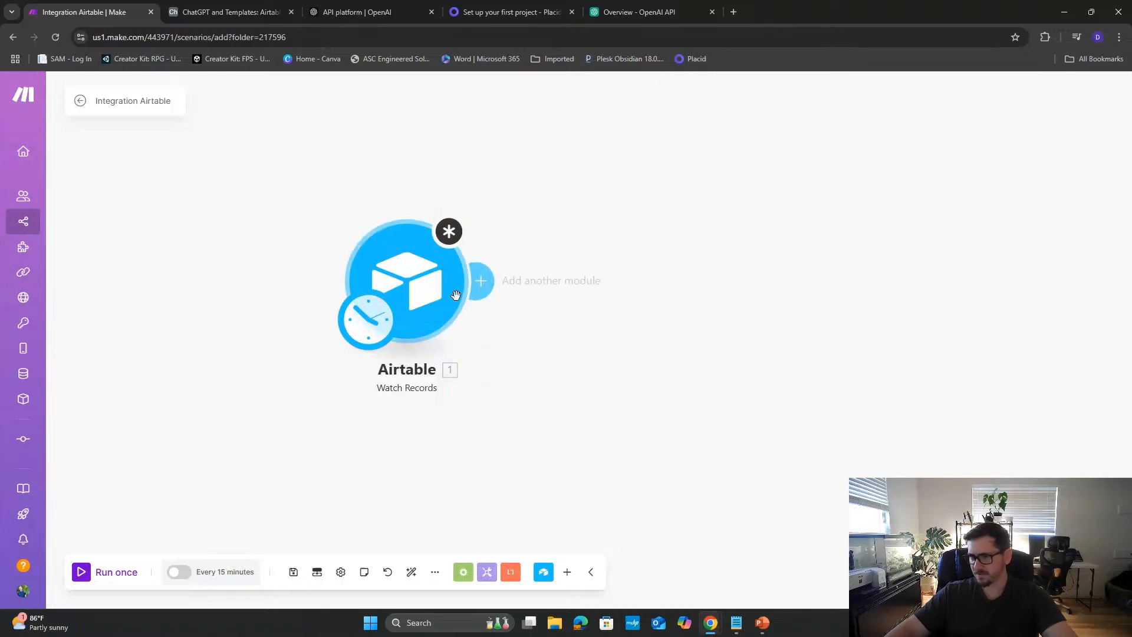
# - Reload the unsaved scenario page and add the Airtable Watch Records module again as the trigger
pyautogui.click(55, 36)
pyautogui.click(607, 117)
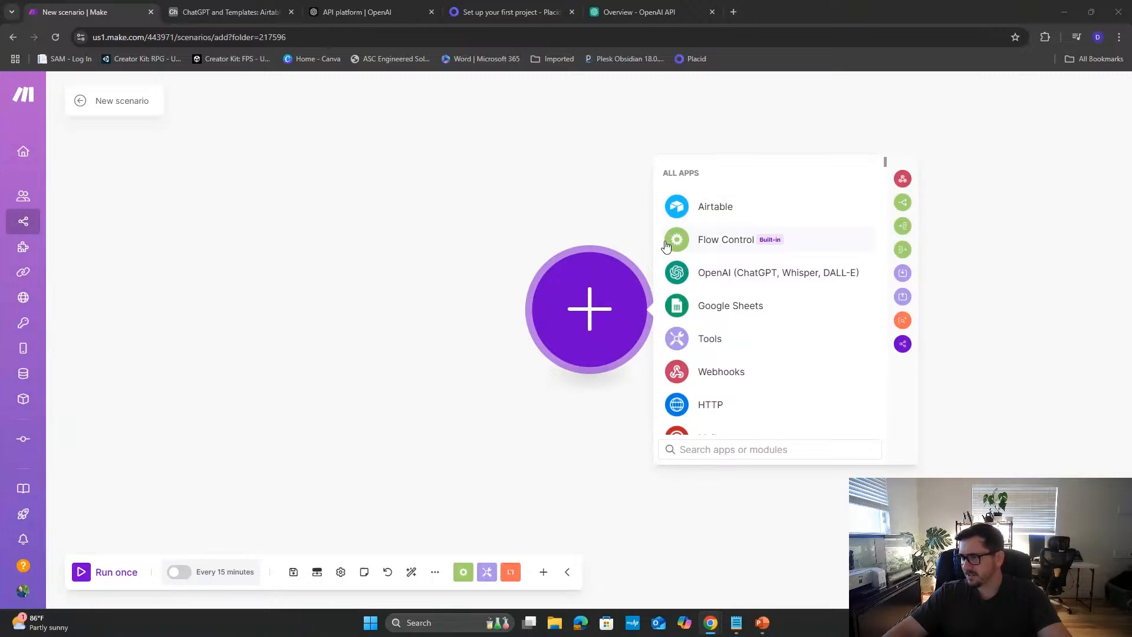
pyautogui.click(698, 207)
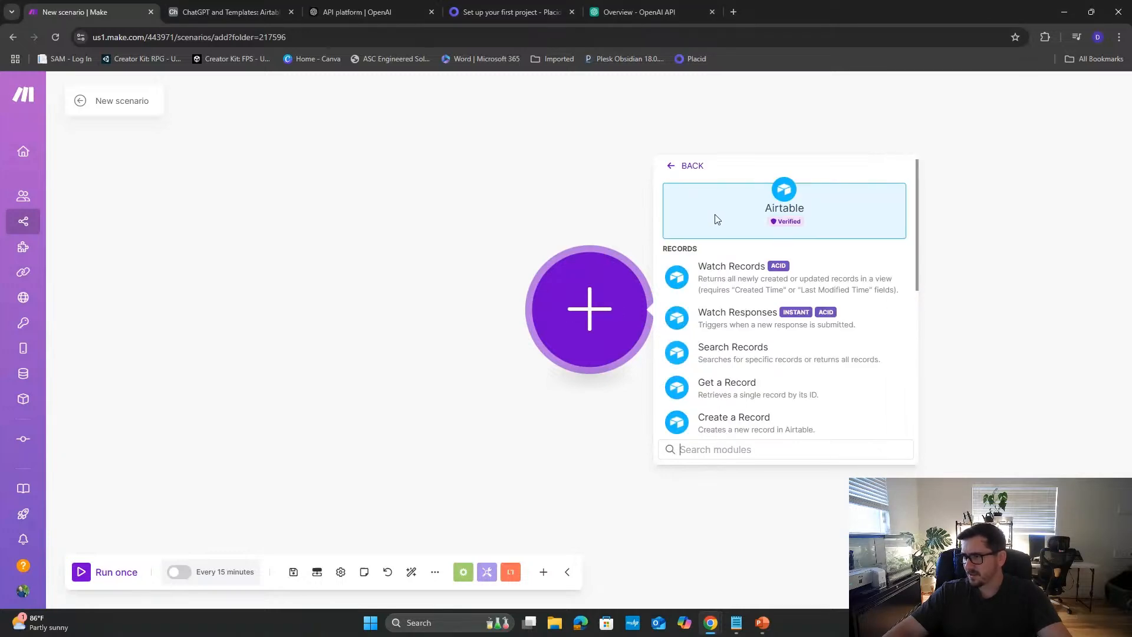
pyautogui.click(708, 279)
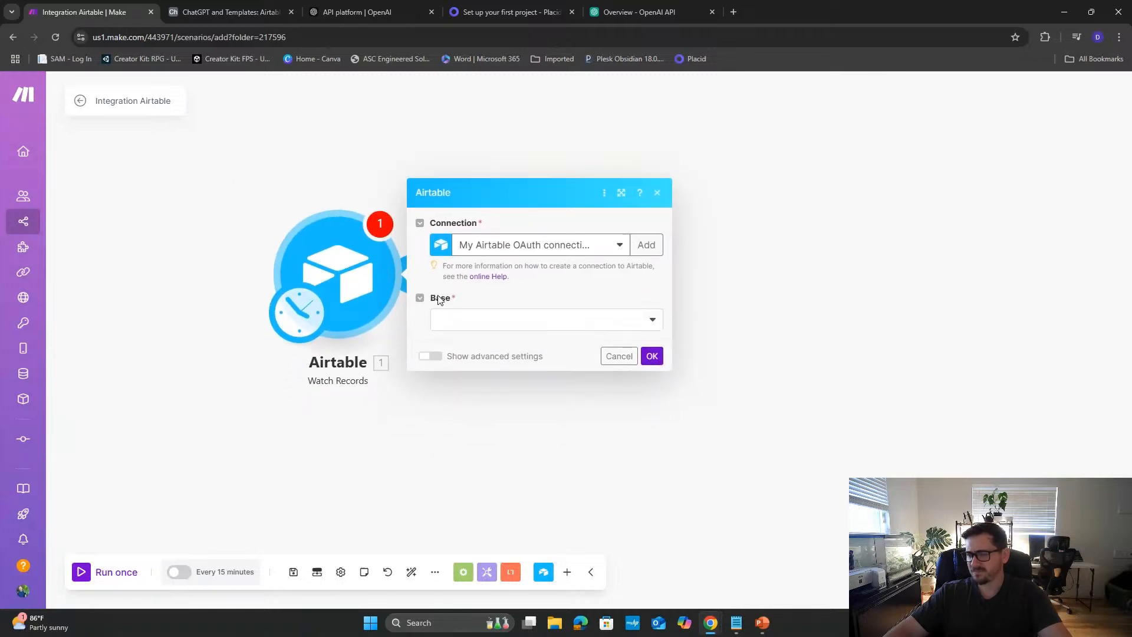
# - Set the module's base to ChatGPT and Templates and its table to Airtable to Post copy
pyautogui.click(490, 321)
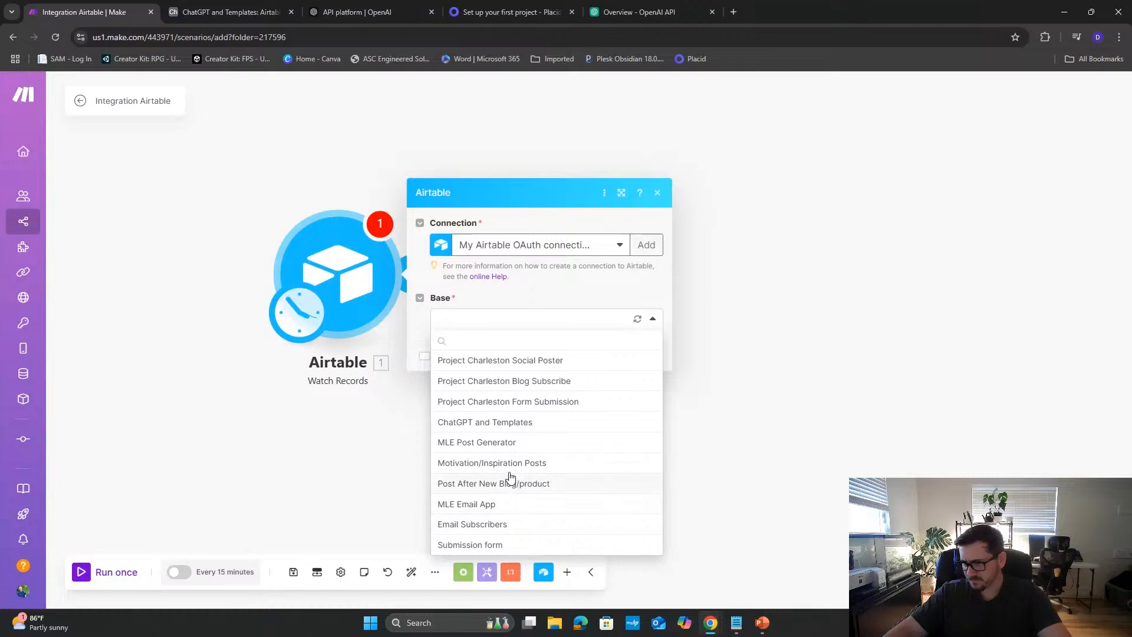
pyautogui.click(510, 423)
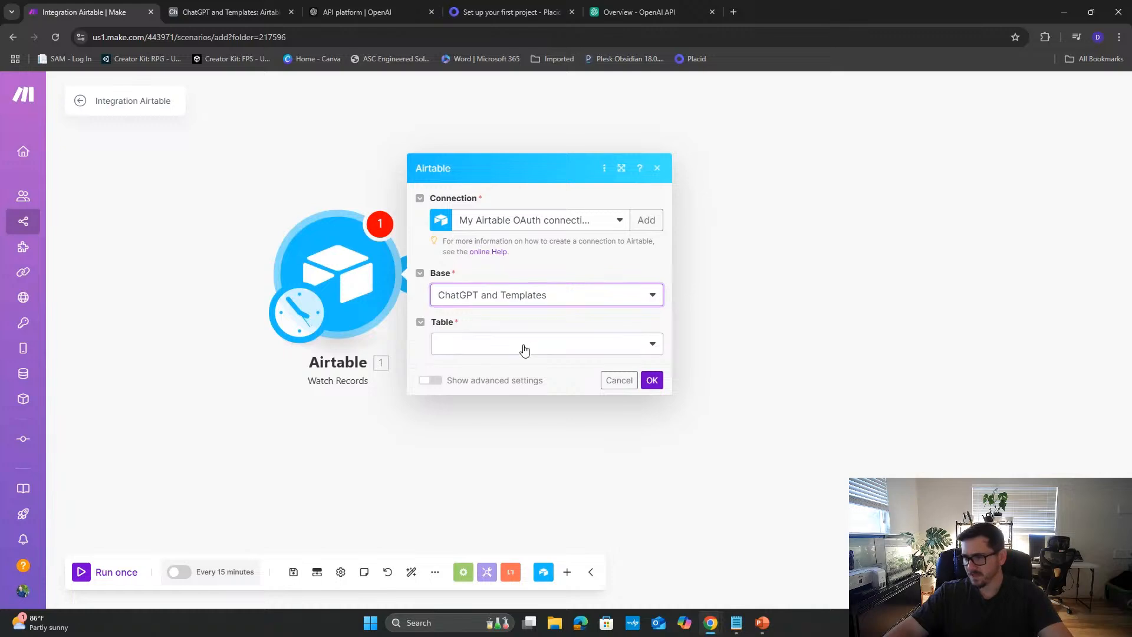
pyautogui.click(524, 350)
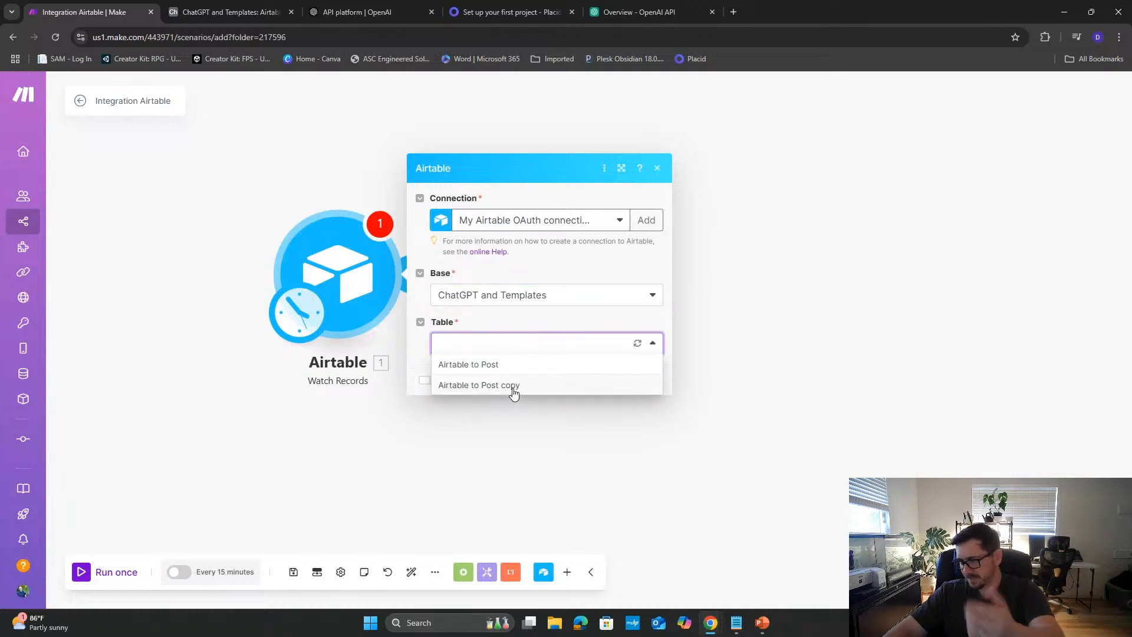
pyautogui.click(514, 386)
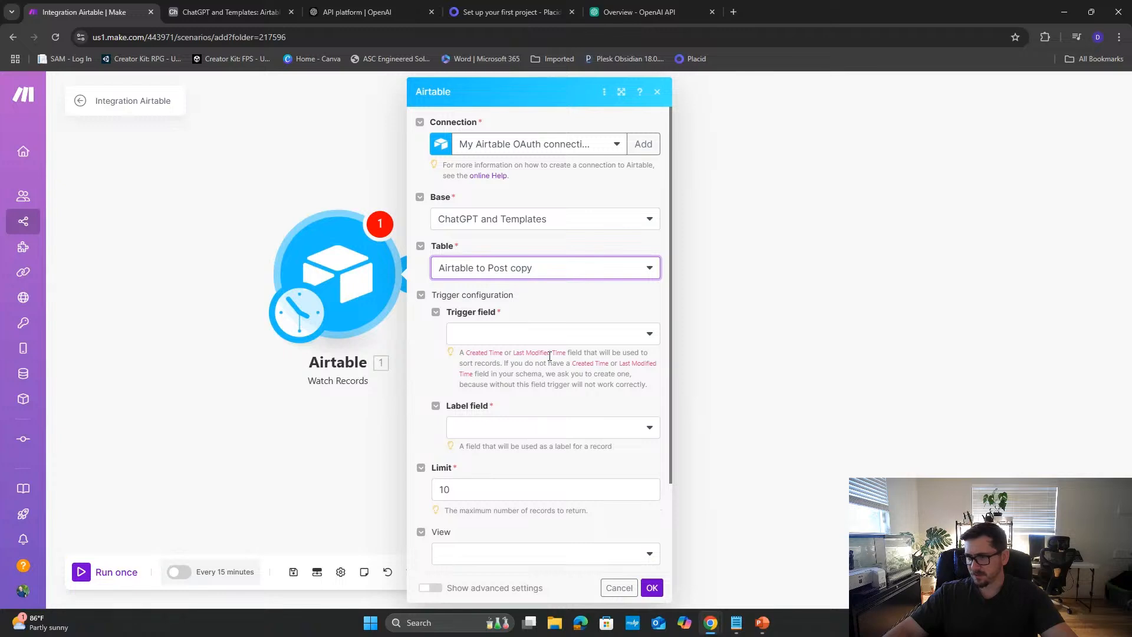
# - Choose Modified as the module's trigger field and ChatGPT Prompt as its label field
pyautogui.click(548, 334)
pyautogui.click(534, 353)
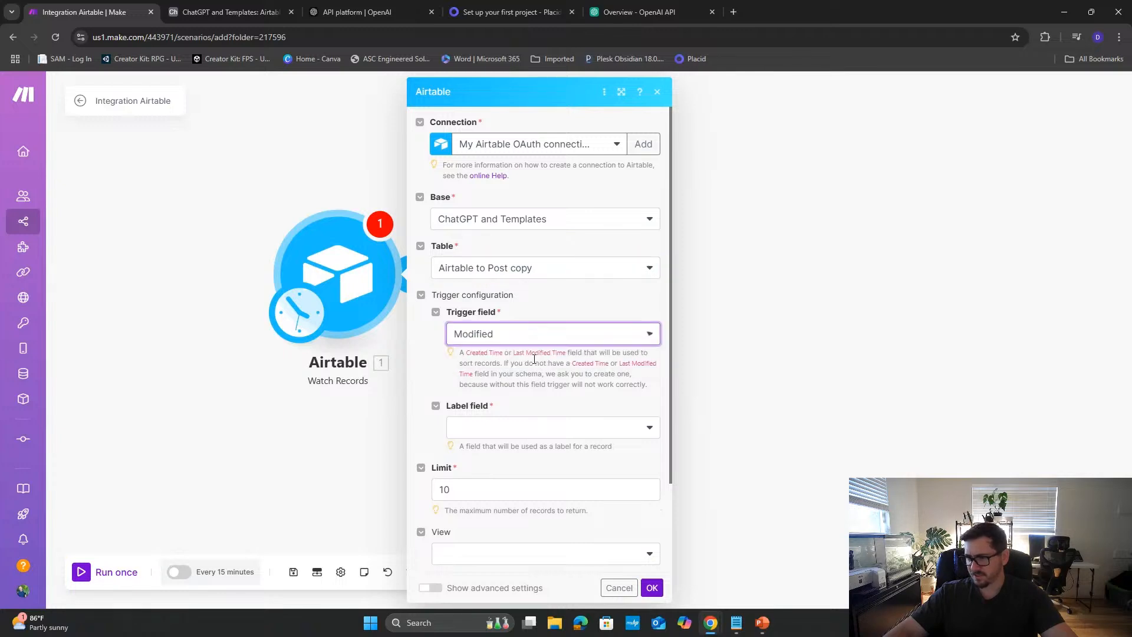
pyautogui.scroll(-2, 540, 396)
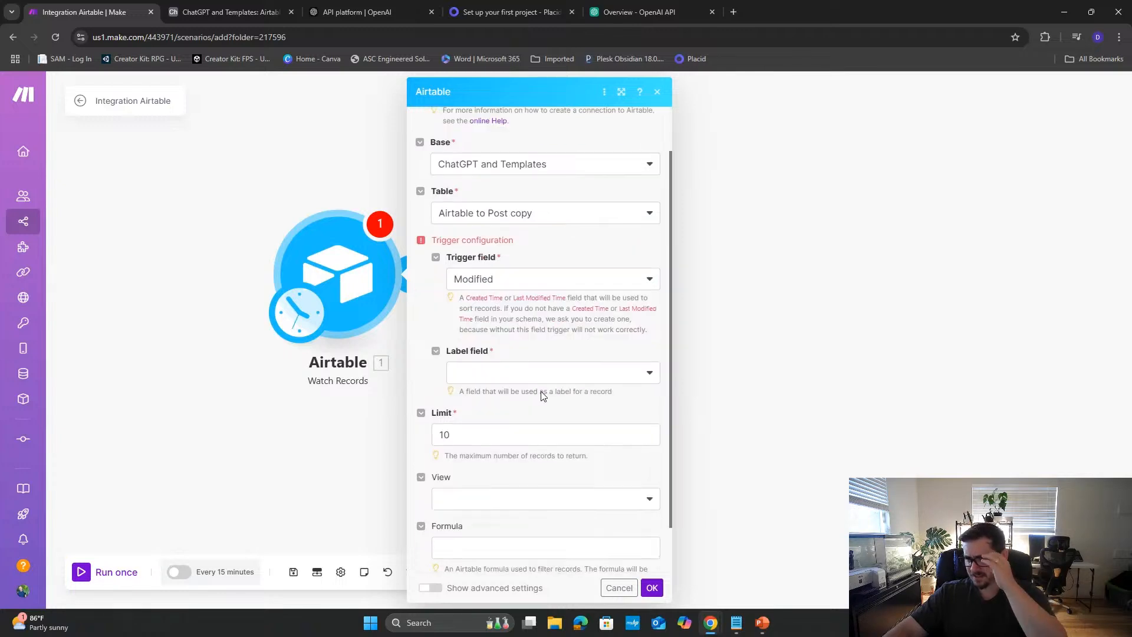
pyautogui.click(566, 324)
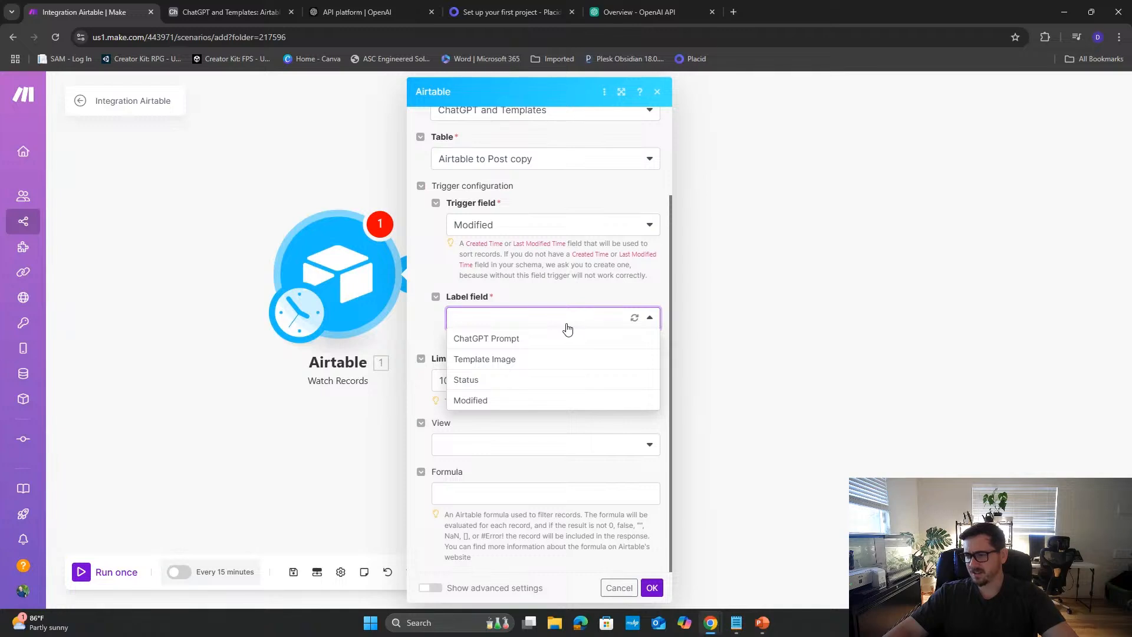
pyautogui.click(499, 348)
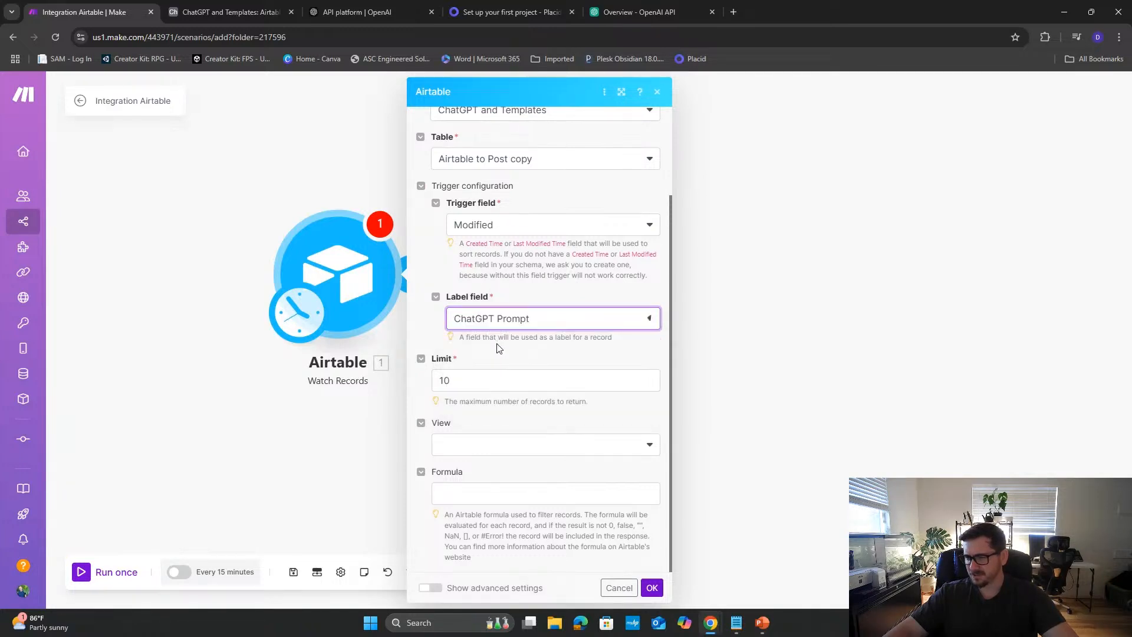
# - Set the maximum number of records the Watch Records module returns to 1, leaving the view unselected
pyautogui.click(548, 444)
pyautogui.click(498, 380)
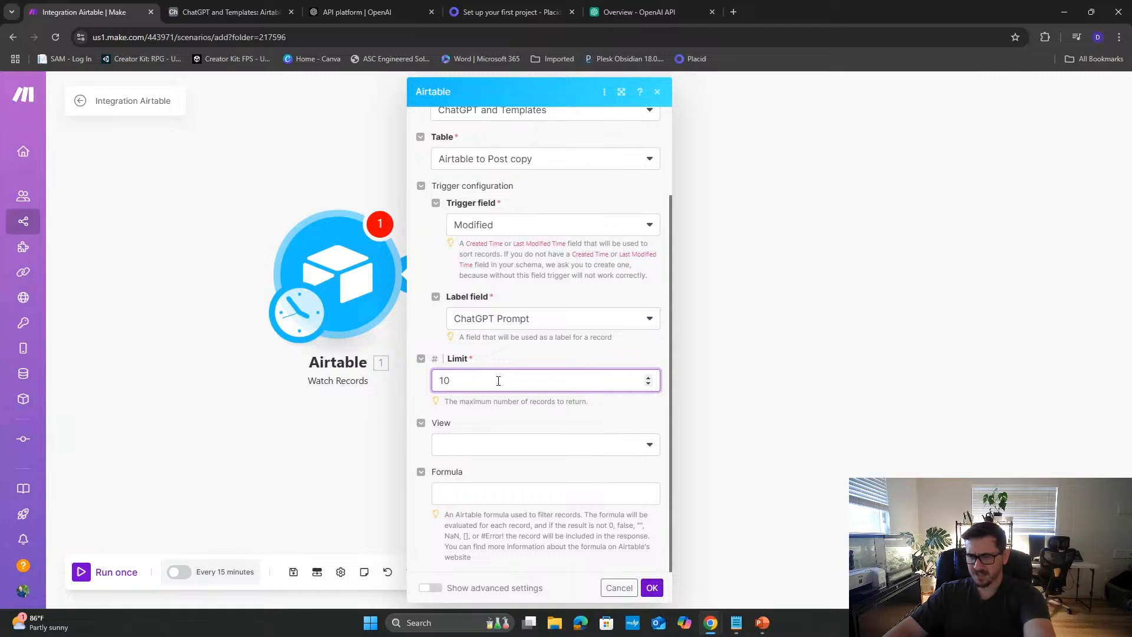
pyautogui.press('BackSpace')
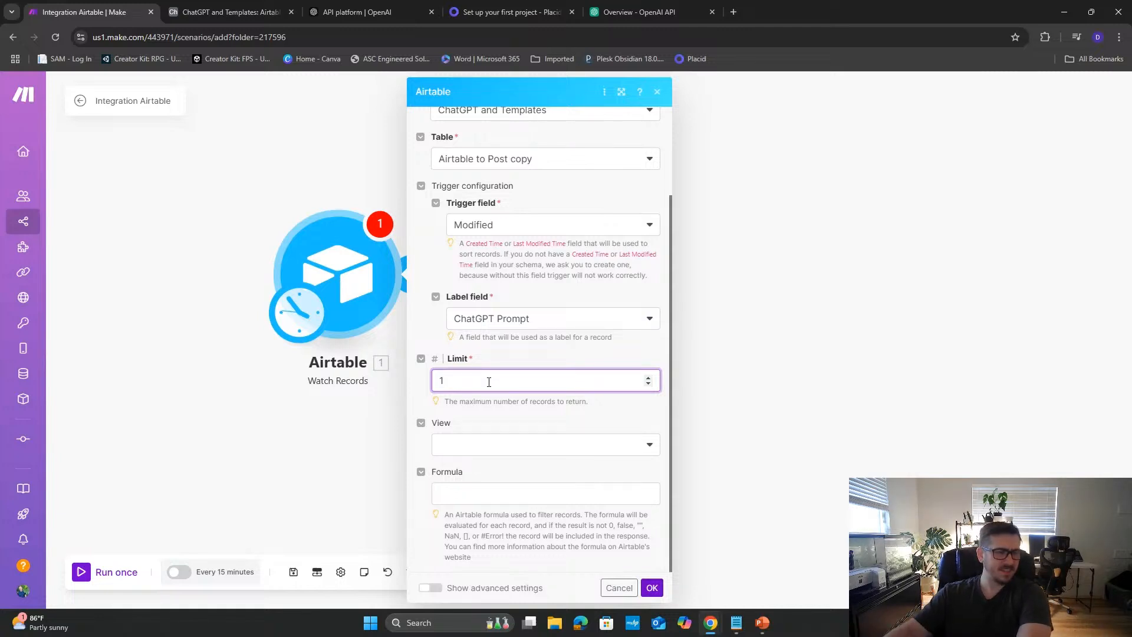
pyautogui.press('BackSpace')
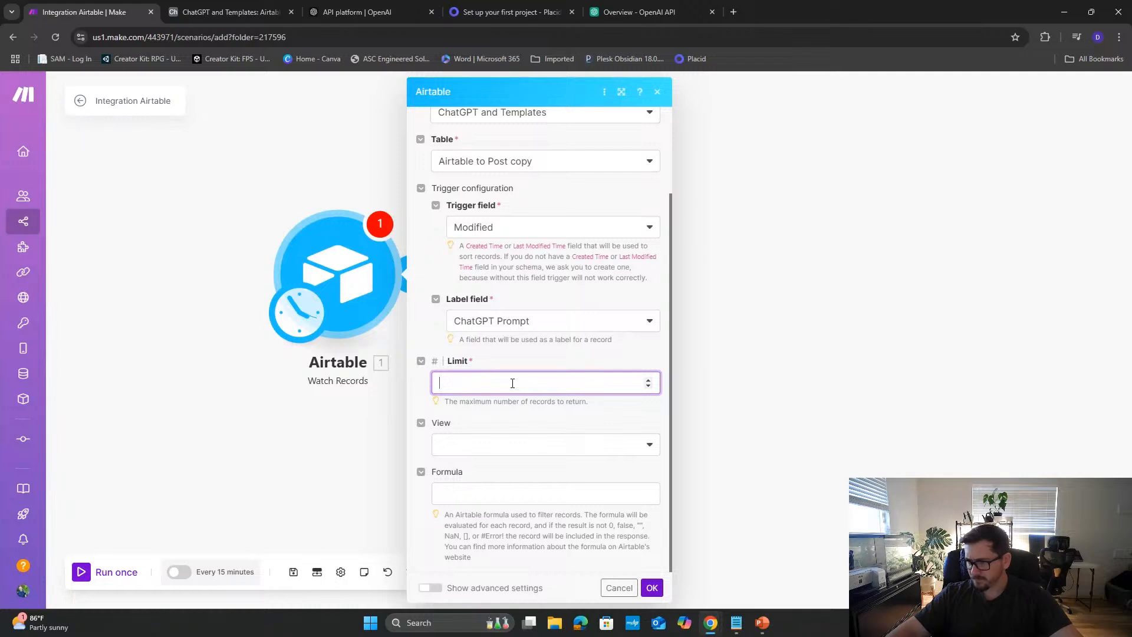
pyautogui.write('1')
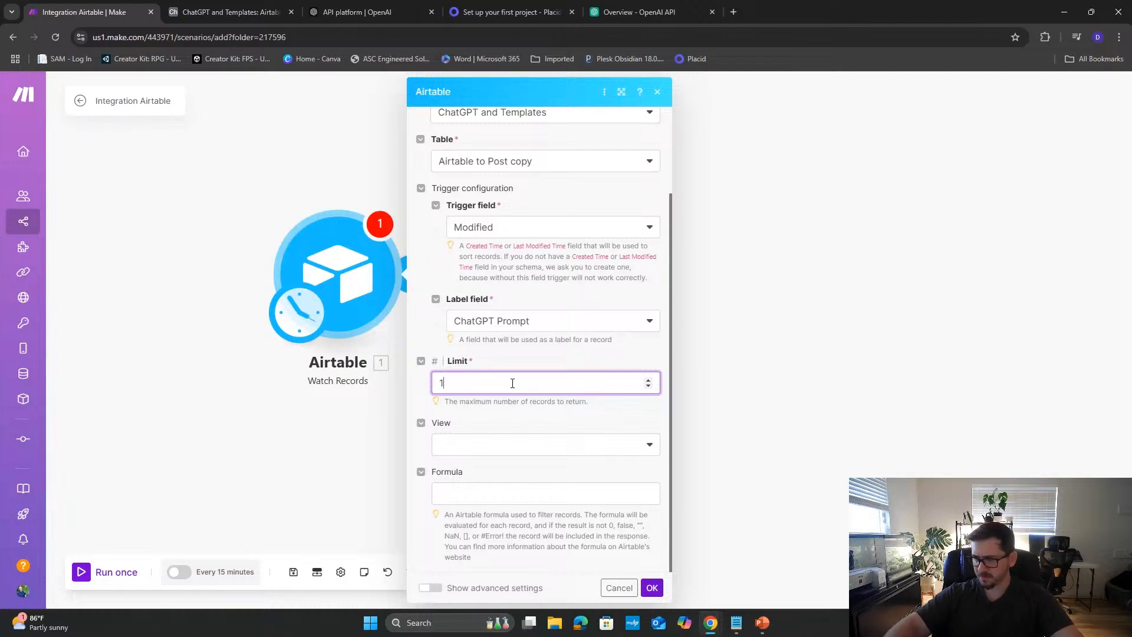
pyautogui.click(521, 411)
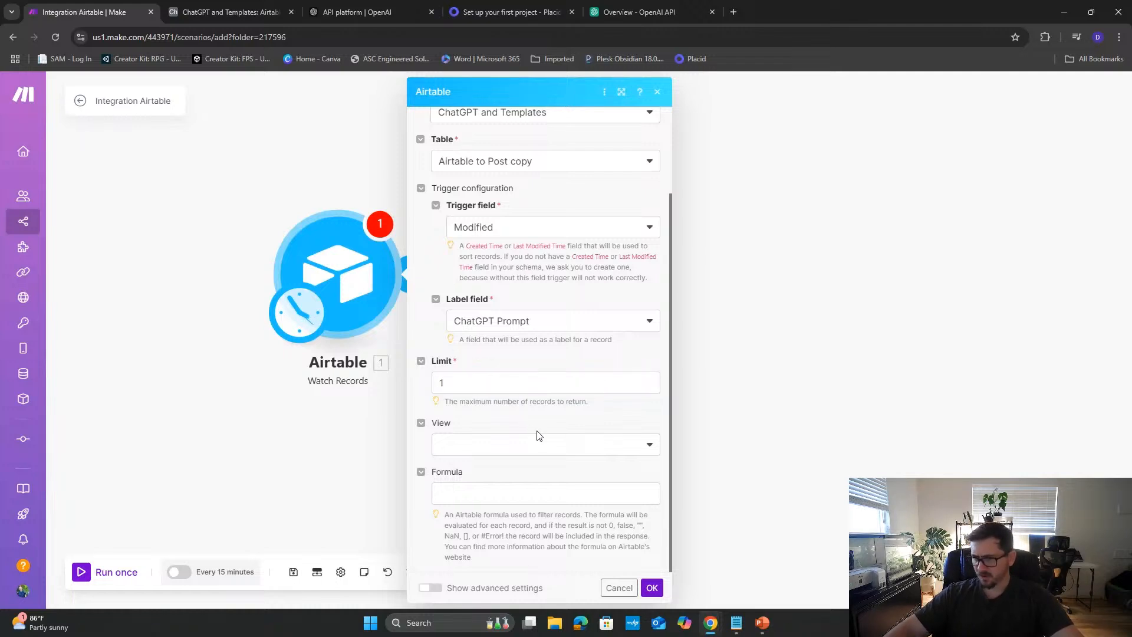
pyautogui.click(548, 446)
pyautogui.click(550, 450)
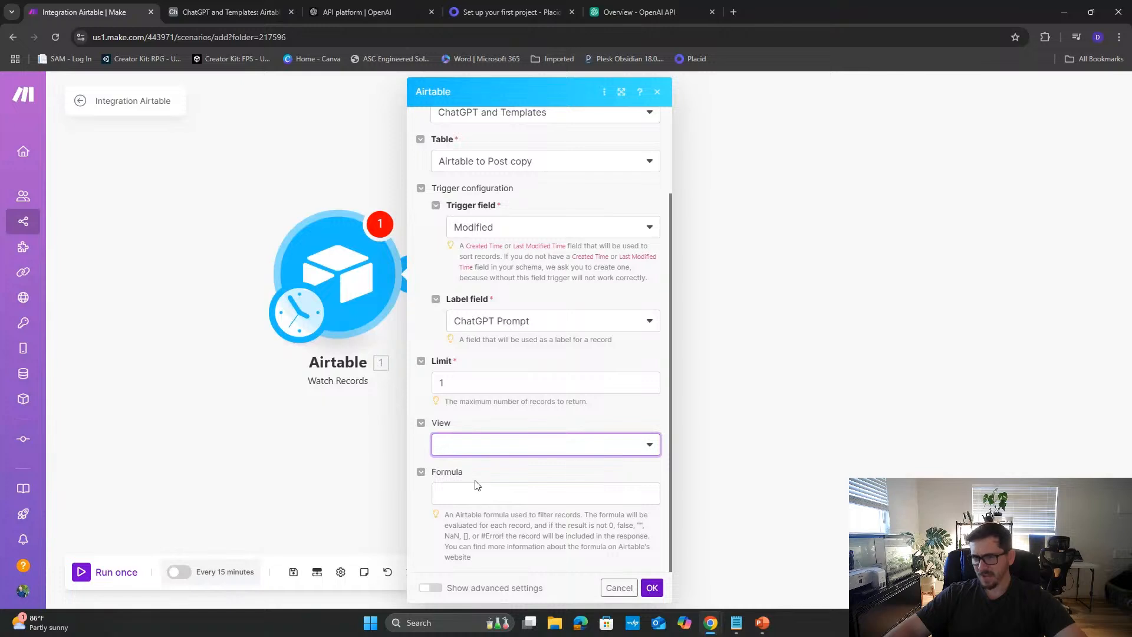
# - In the Airtable to Post copy table, edit the Status field and rename its Review option to "No longer in use"
pyautogui.click(196, 14)
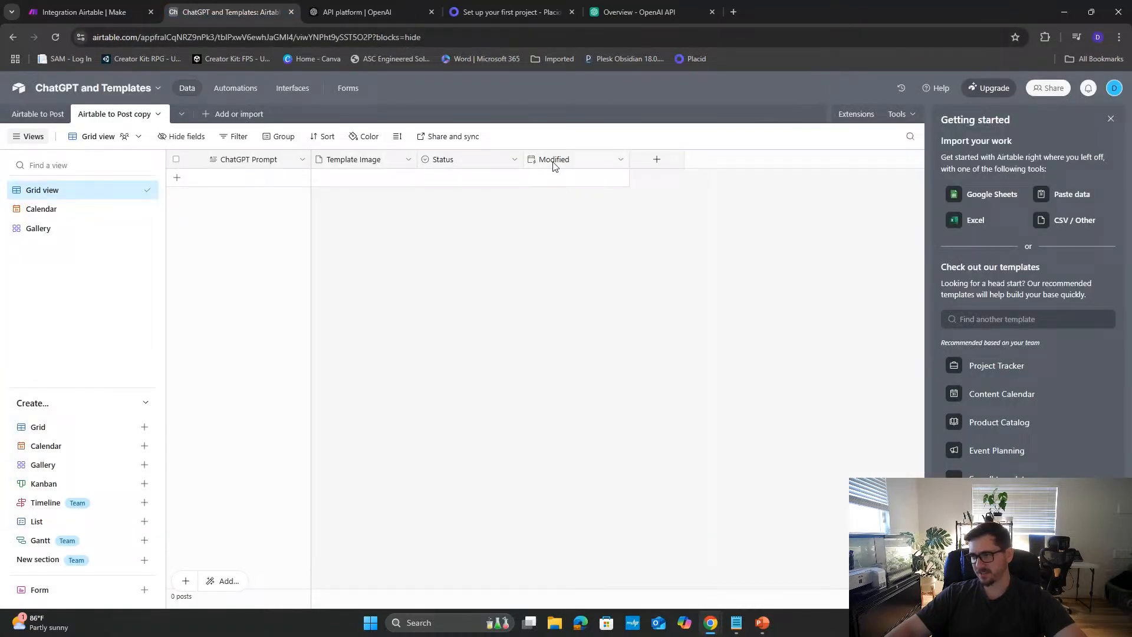
pyautogui.doubleClick(472, 162)
pyautogui.doubleClick(466, 305)
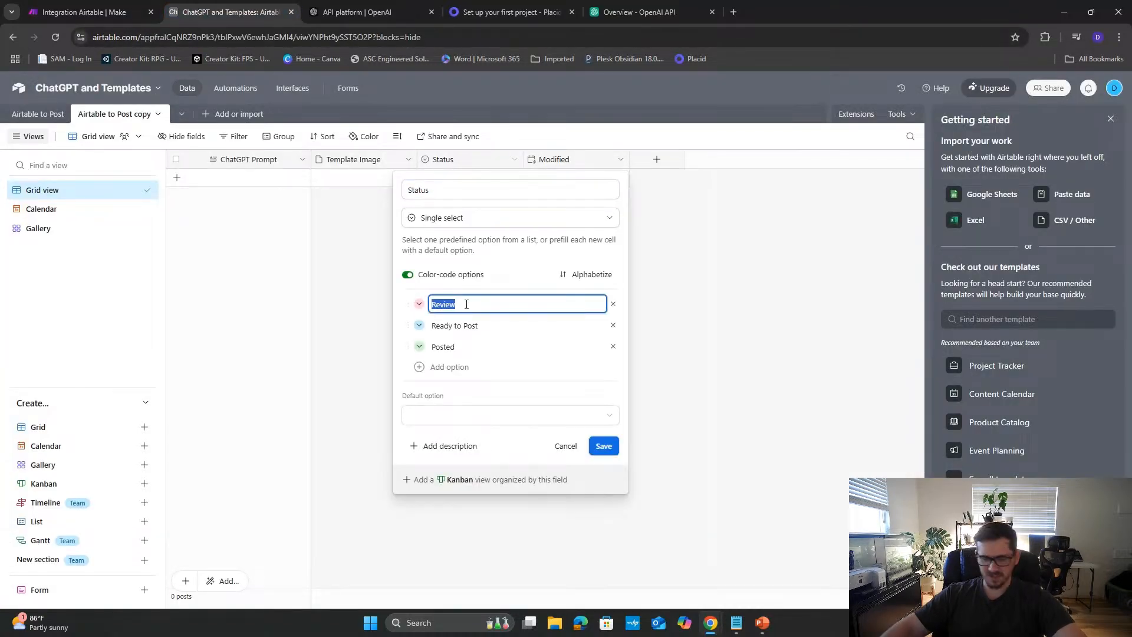
pyautogui.press('BackSpace')
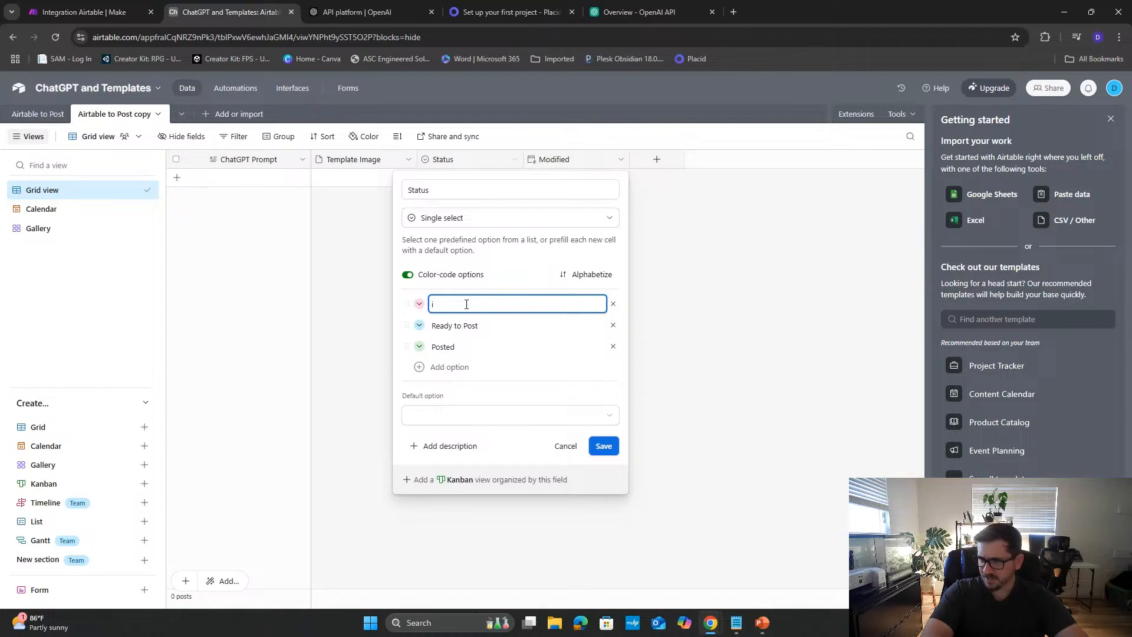
pyautogui.write('In US')
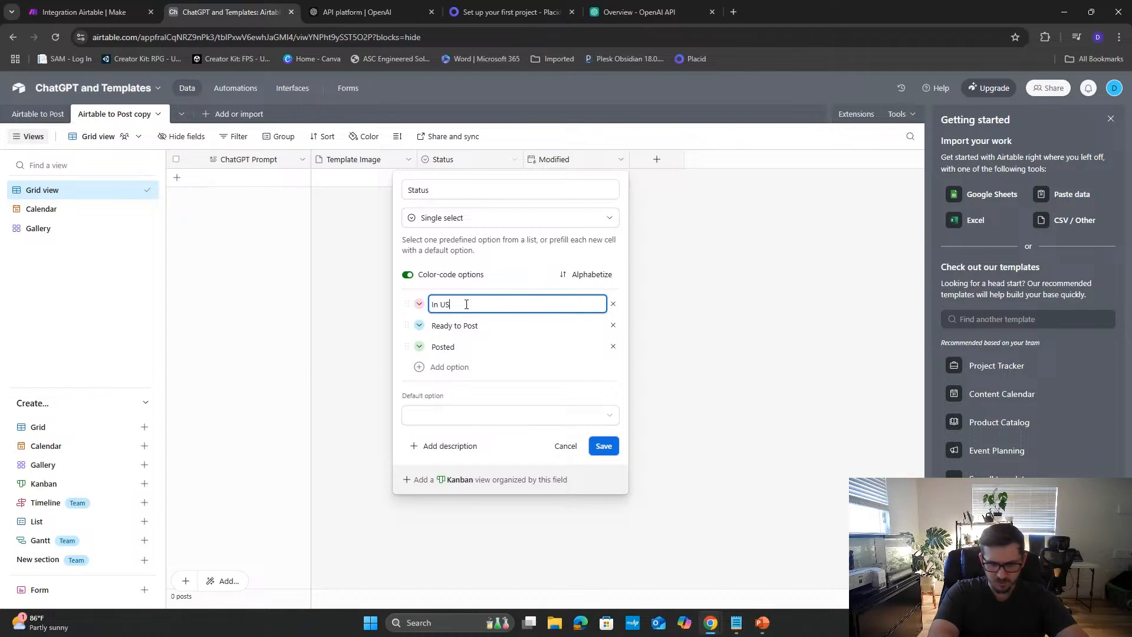
pyautogui.press('BackSpace')
pyautogui.press('BackSpace')
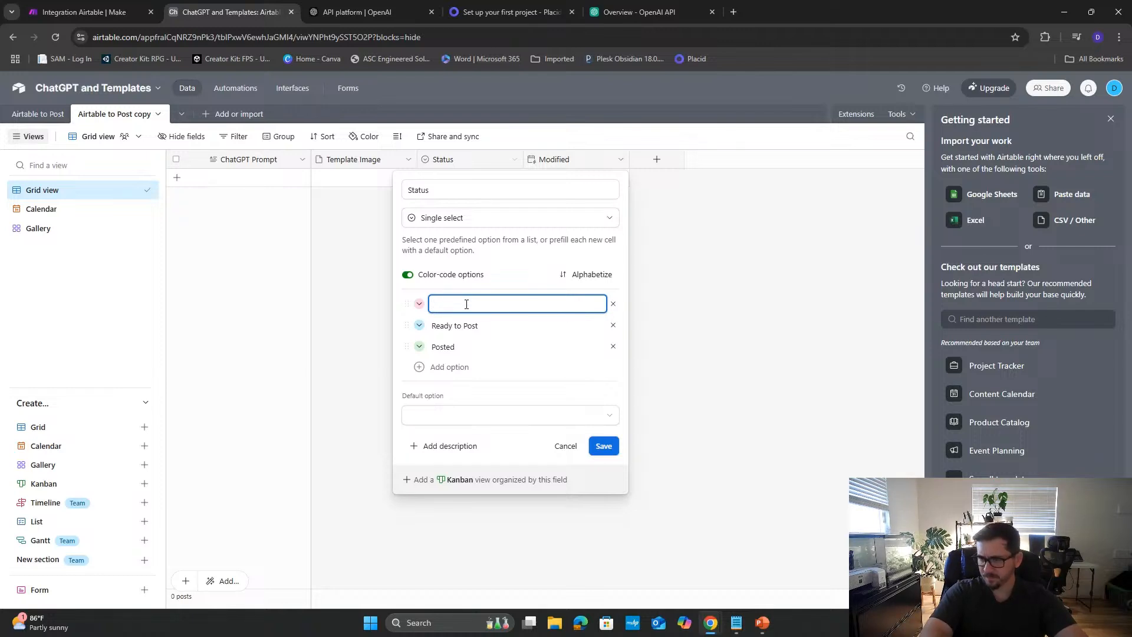
pyautogui.write('No longer in use')
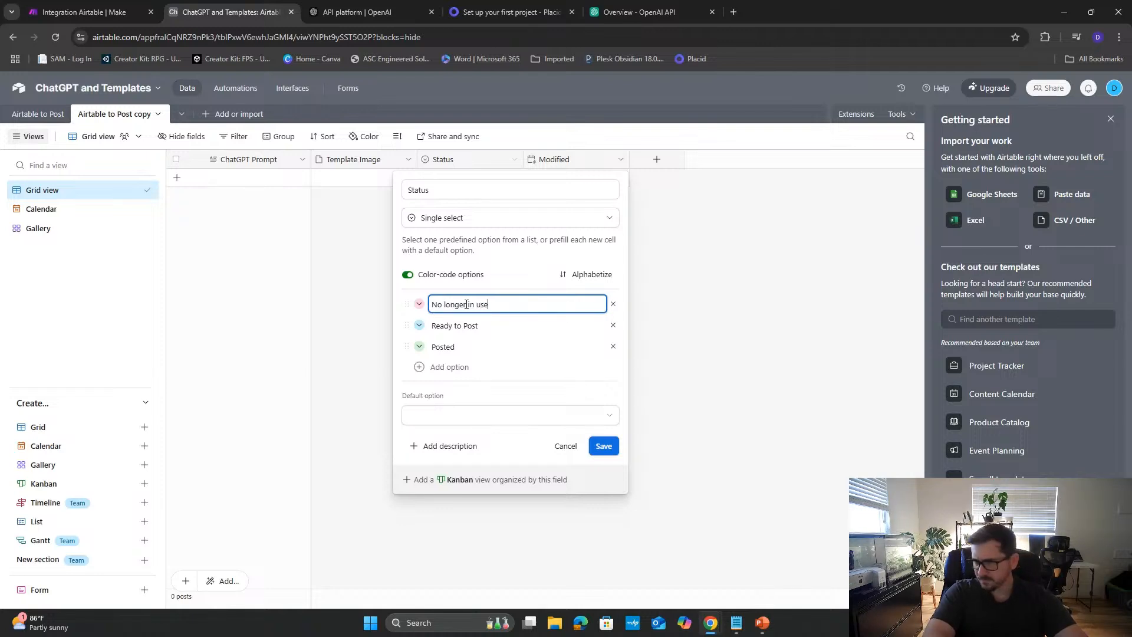
# - Rename the Status field's Ready to Post option to "Current Prompt"
pyautogui.tripleClick(504, 328)
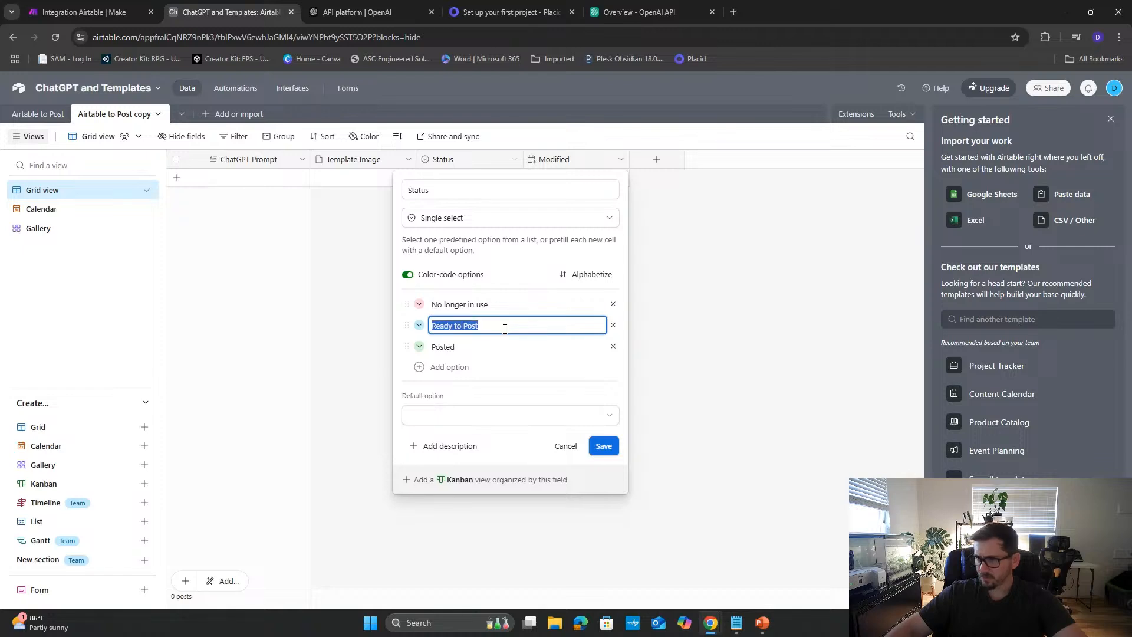
pyautogui.press('BackSpace')
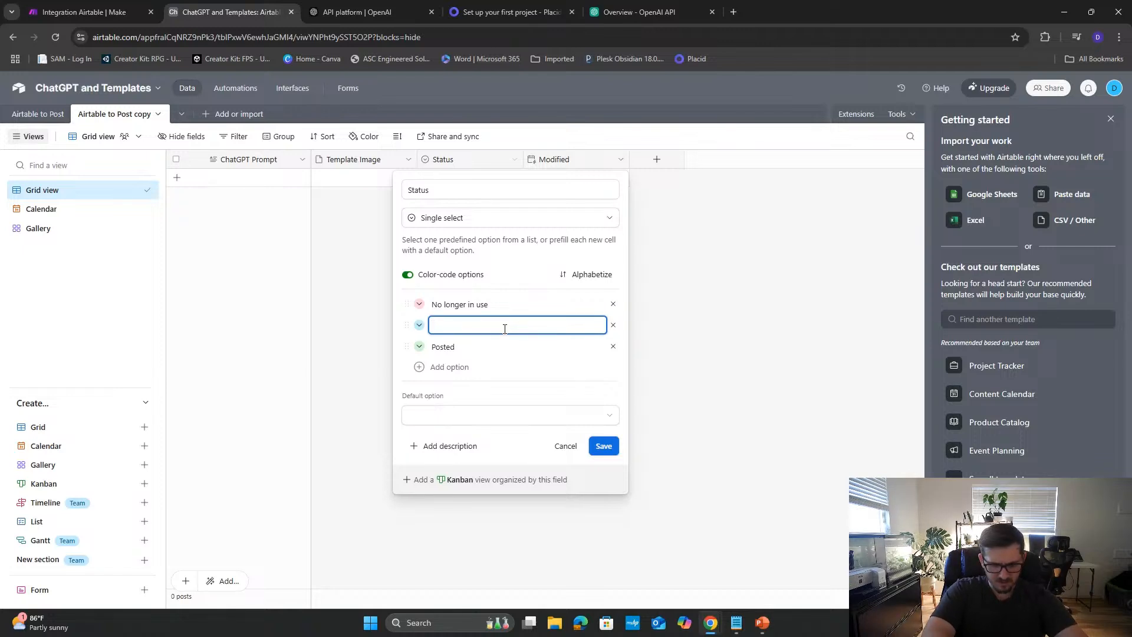
pyautogui.write('Current Pro')
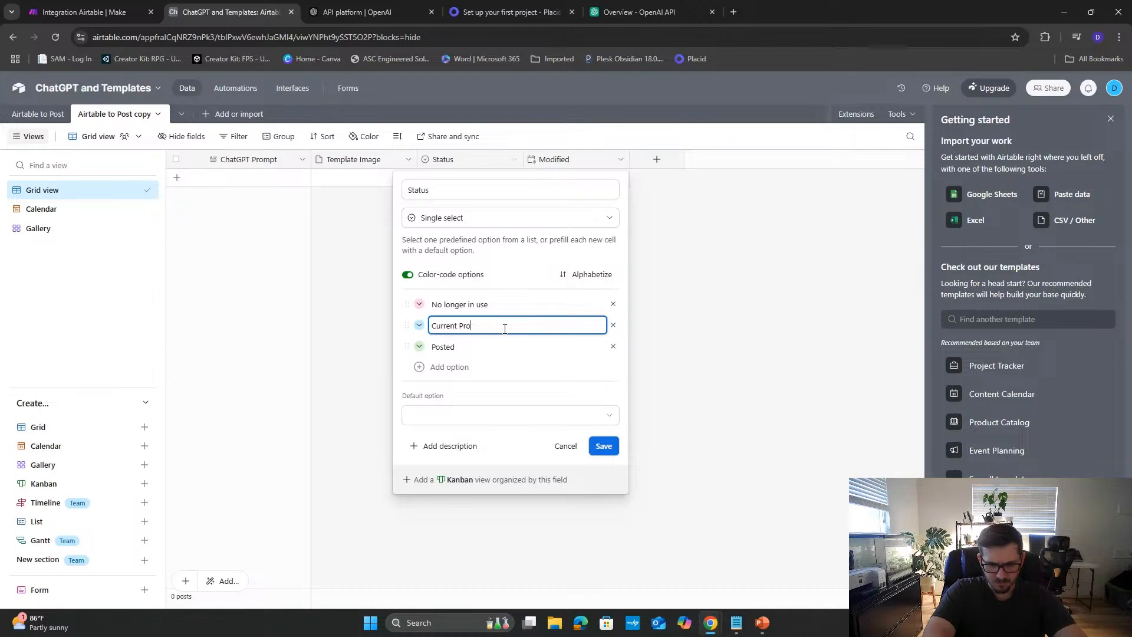
pyautogui.write('mpt')
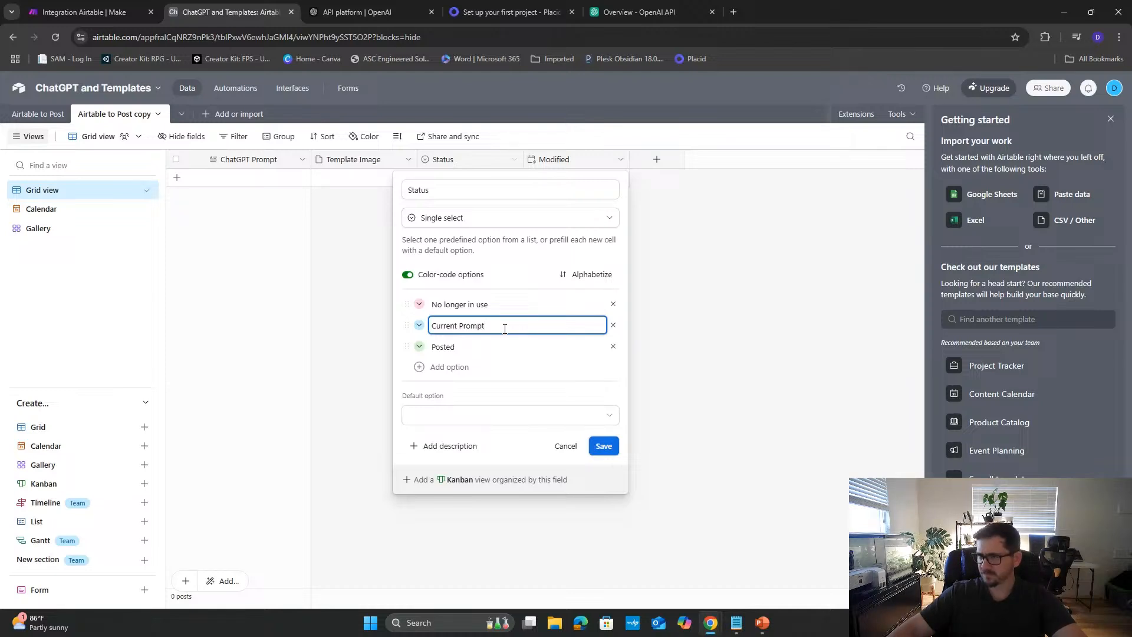
# - Replace the Posted option with a new option named "Successful Prompt no longer used" and save the Status field
pyautogui.click(483, 352)
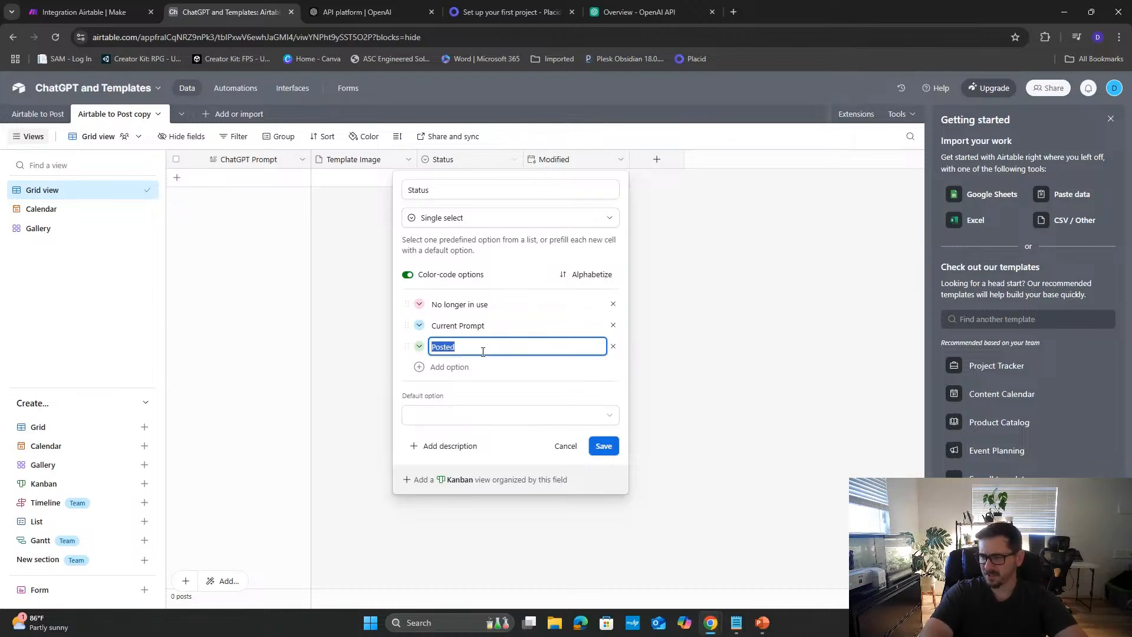
pyautogui.press('BackSpace')
pyautogui.press('BackSpace')
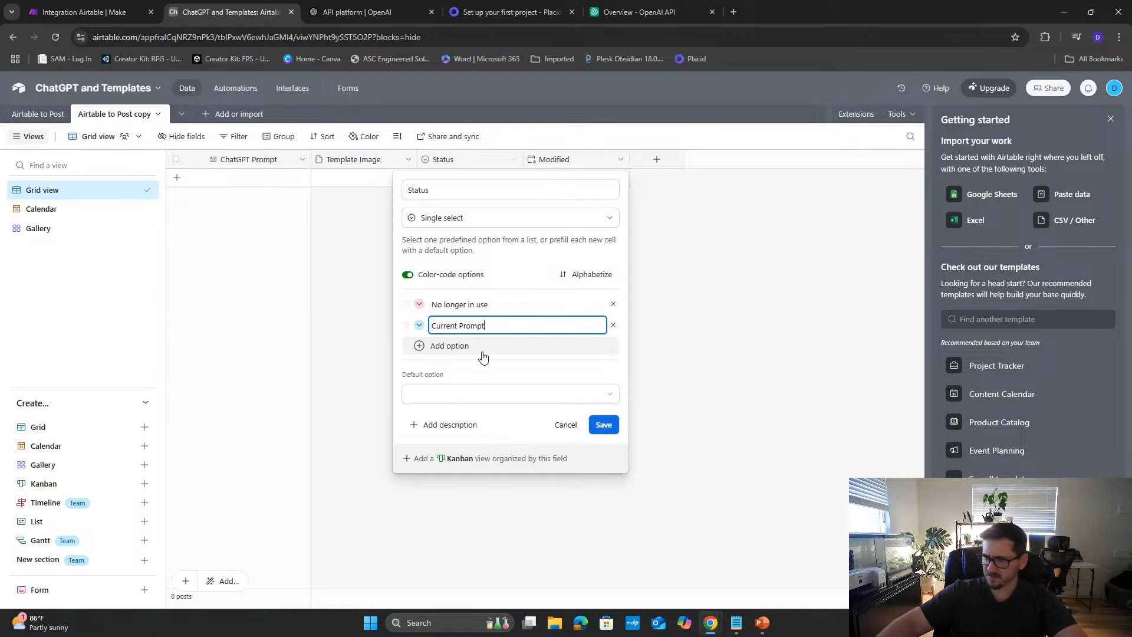
pyautogui.click(482, 354)
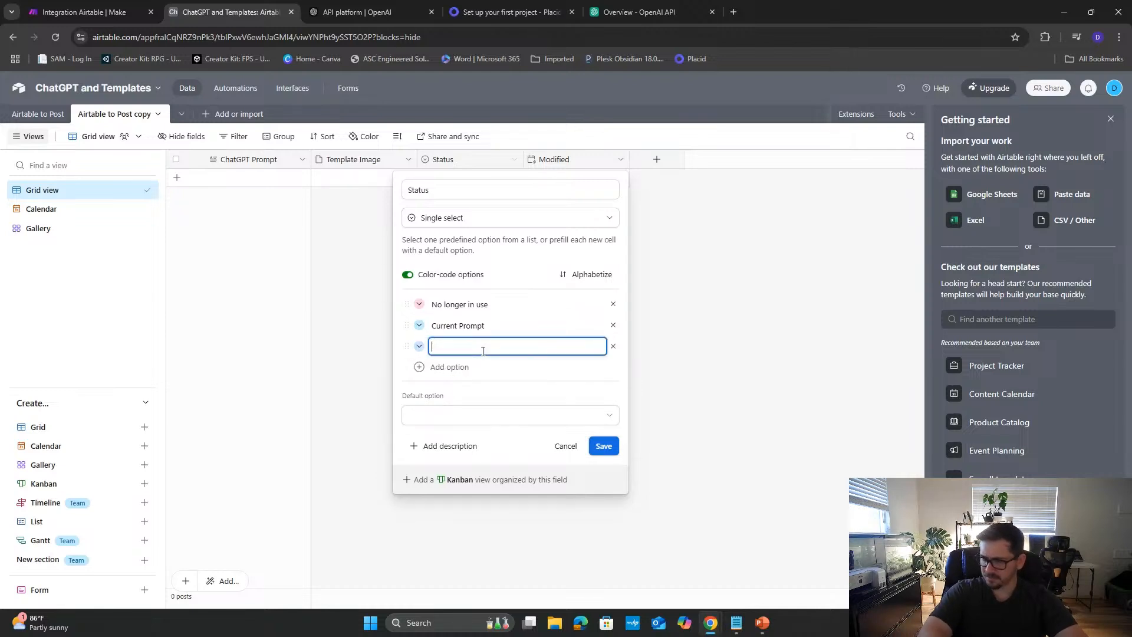
pyautogui.write('S')
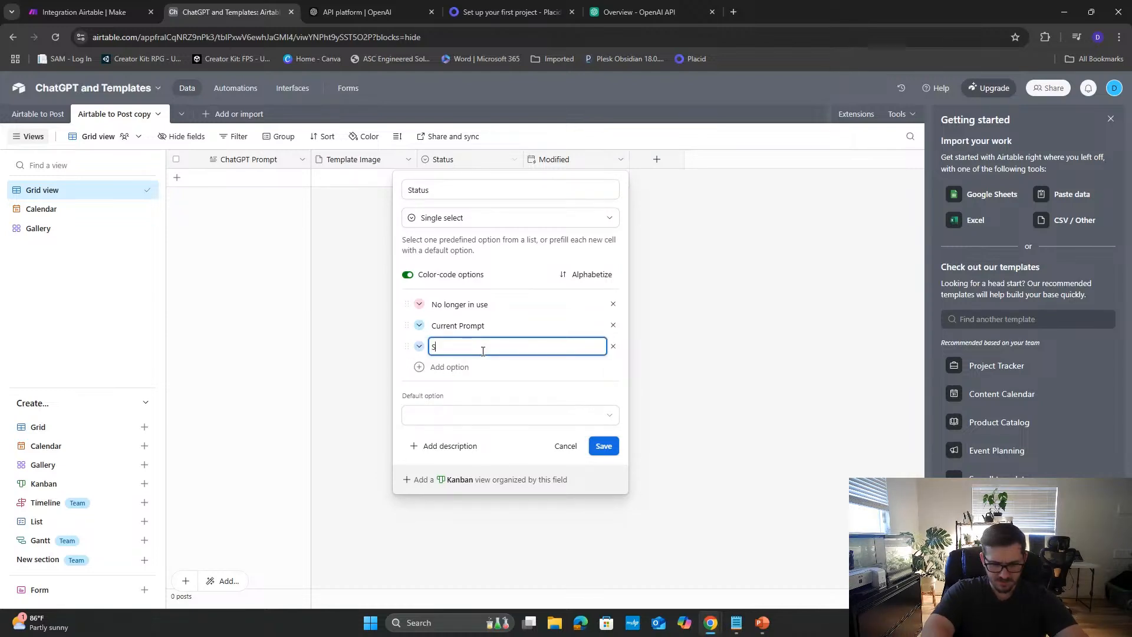
pyautogui.write('uccessful')
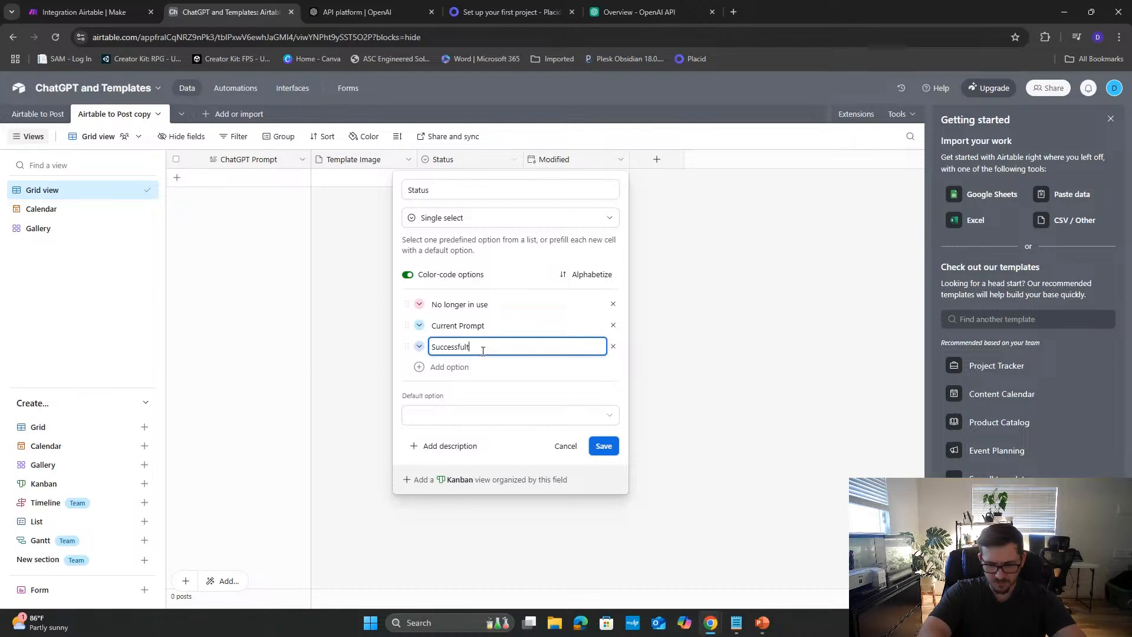
pyautogui.write(' Prompt')
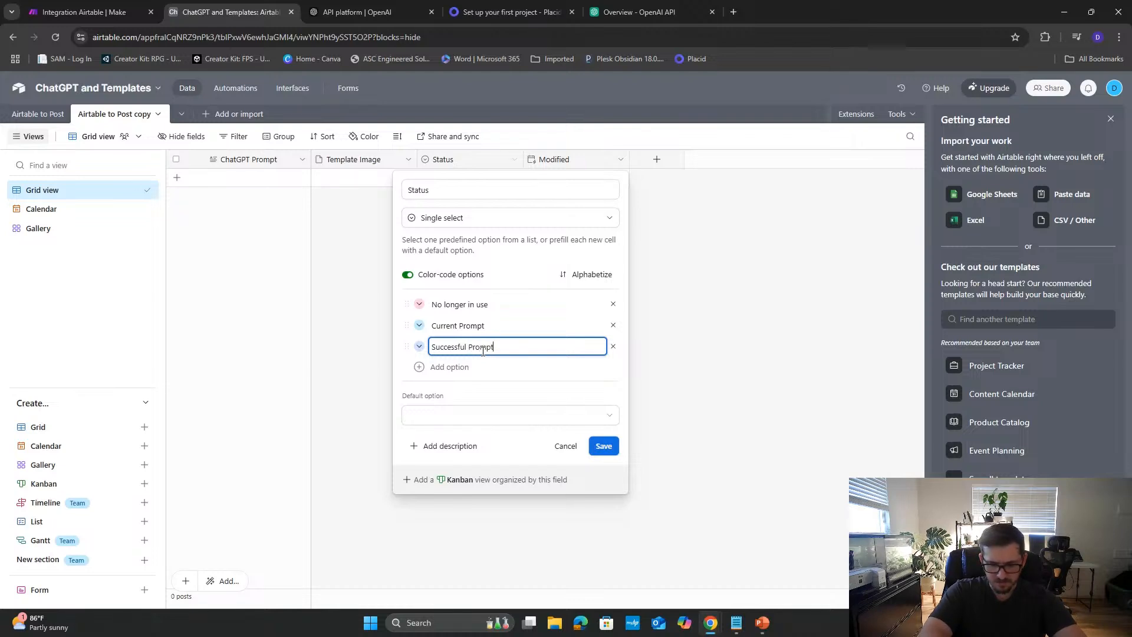
pyautogui.write(' no longer used')
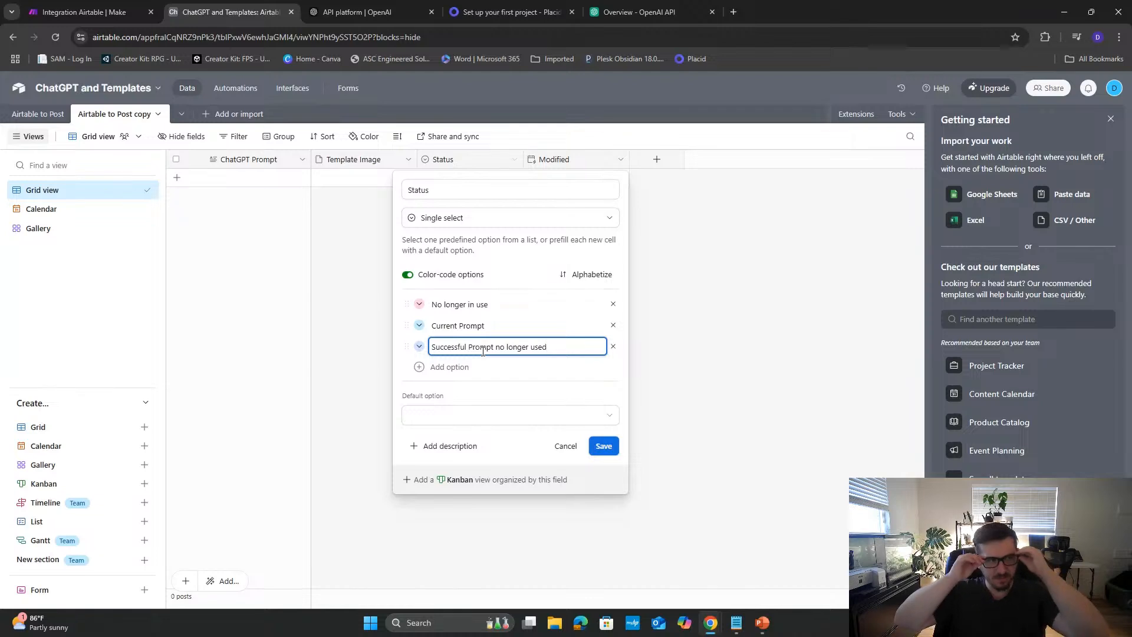
pyautogui.click(609, 447)
pyautogui.click(610, 446)
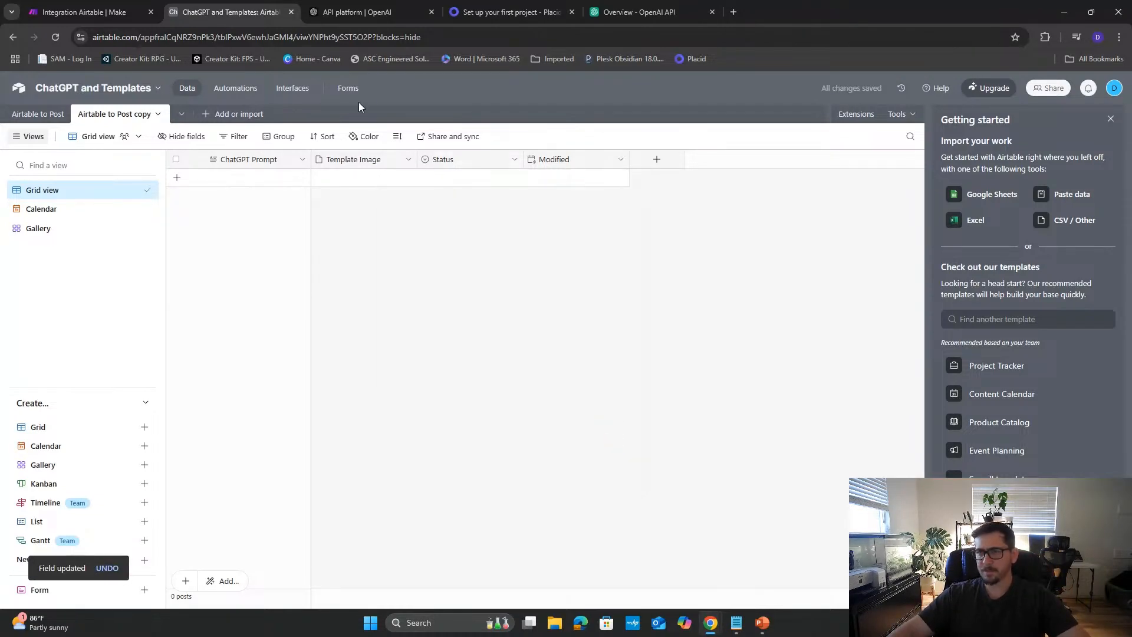
# - Back in Make, confirm the Watch Records settings with view and formula empty, and start the trigger from now on
pyautogui.click(341, 13)
pyautogui.click(88, 12)
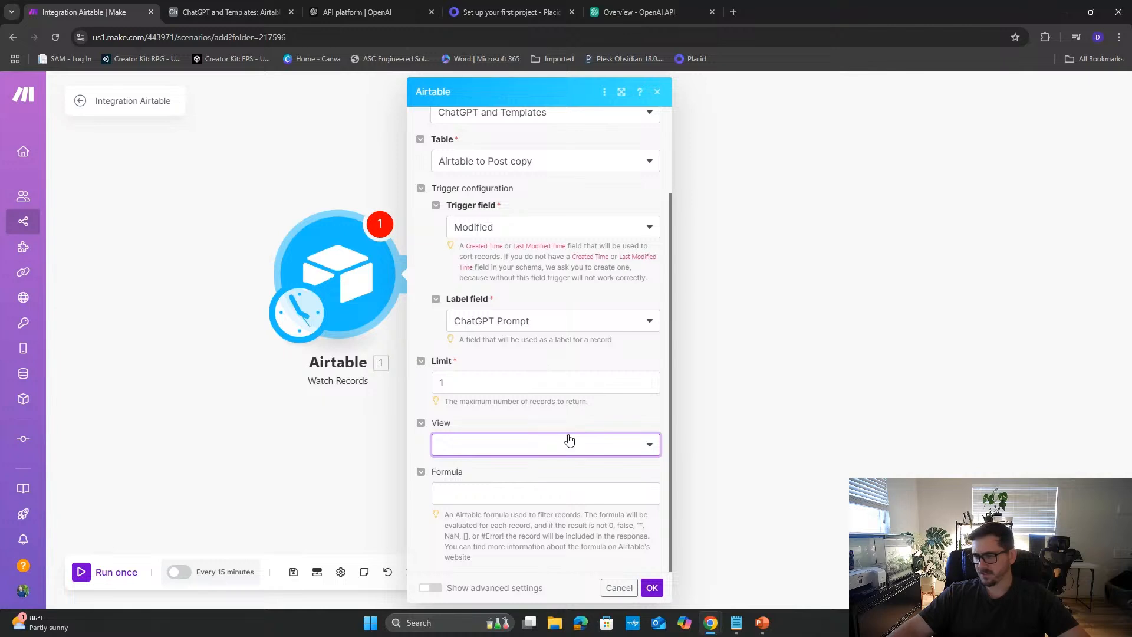
pyautogui.click(538, 440)
pyautogui.click(542, 441)
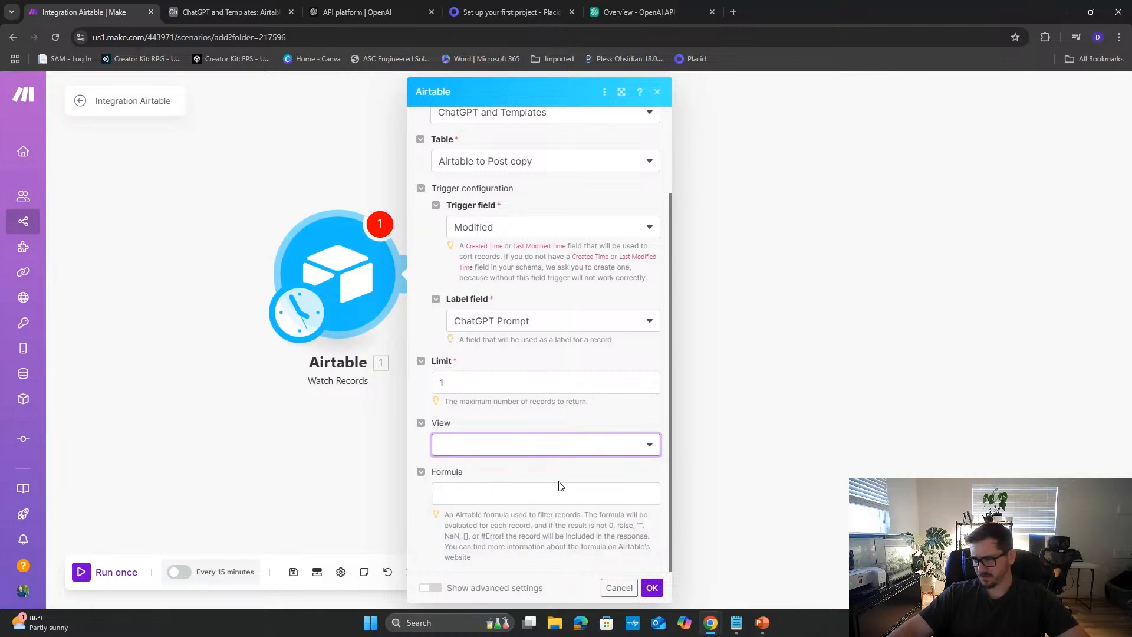
pyautogui.click(542, 494)
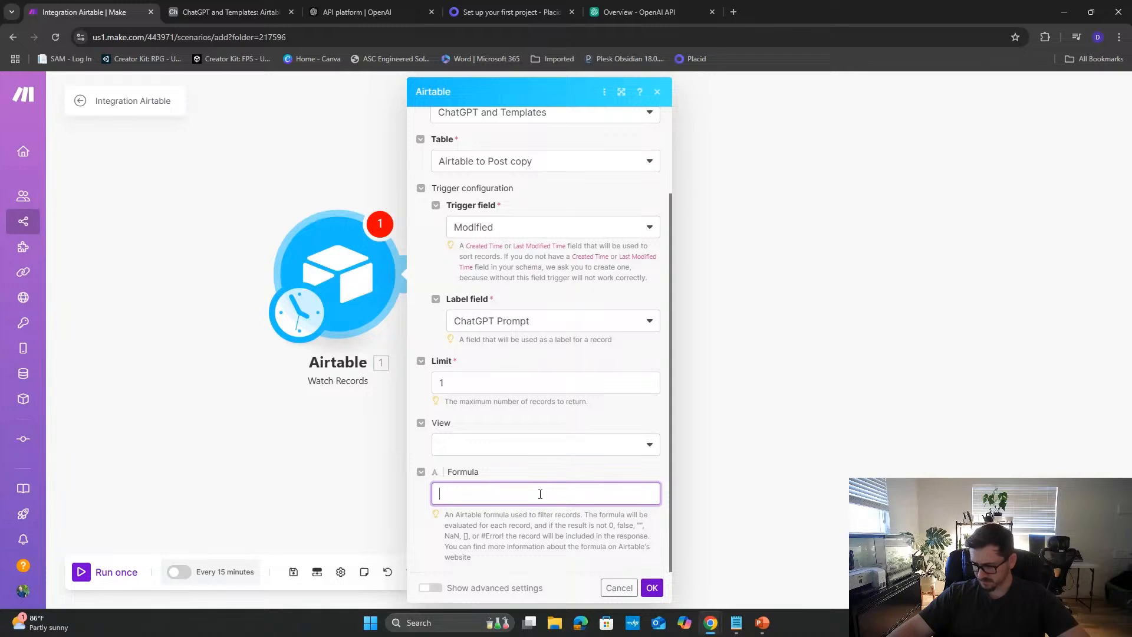
pyautogui.click(651, 587)
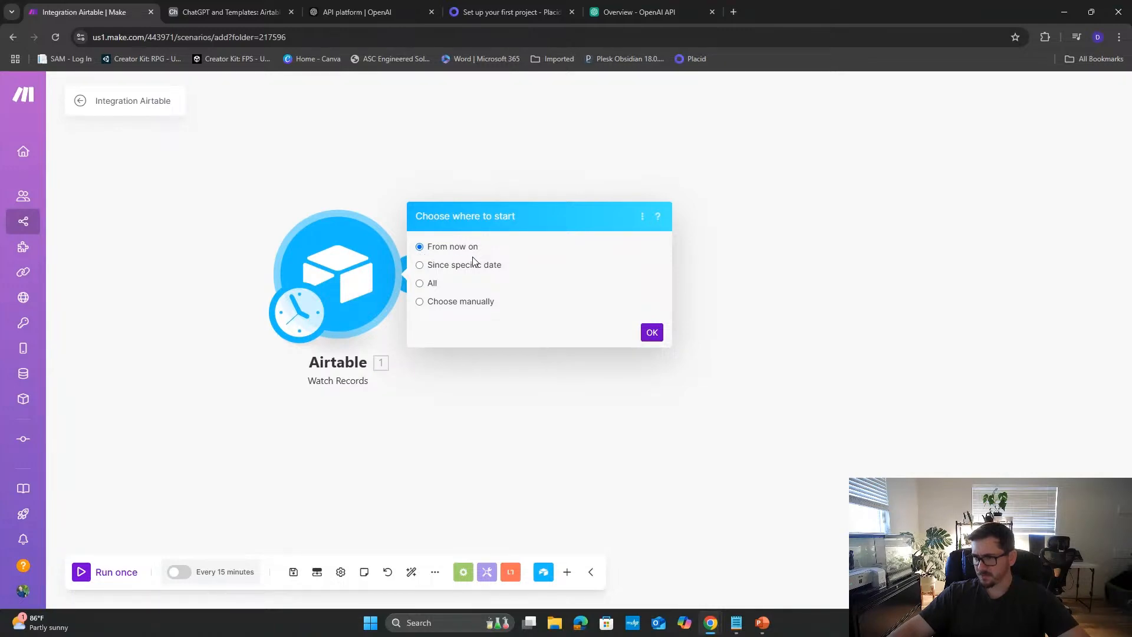
pyautogui.click(651, 331)
# - Add an OpenAI Create a Completion (Prompt) module after the Airtable Watch Records module
pyautogui.click(416, 274)
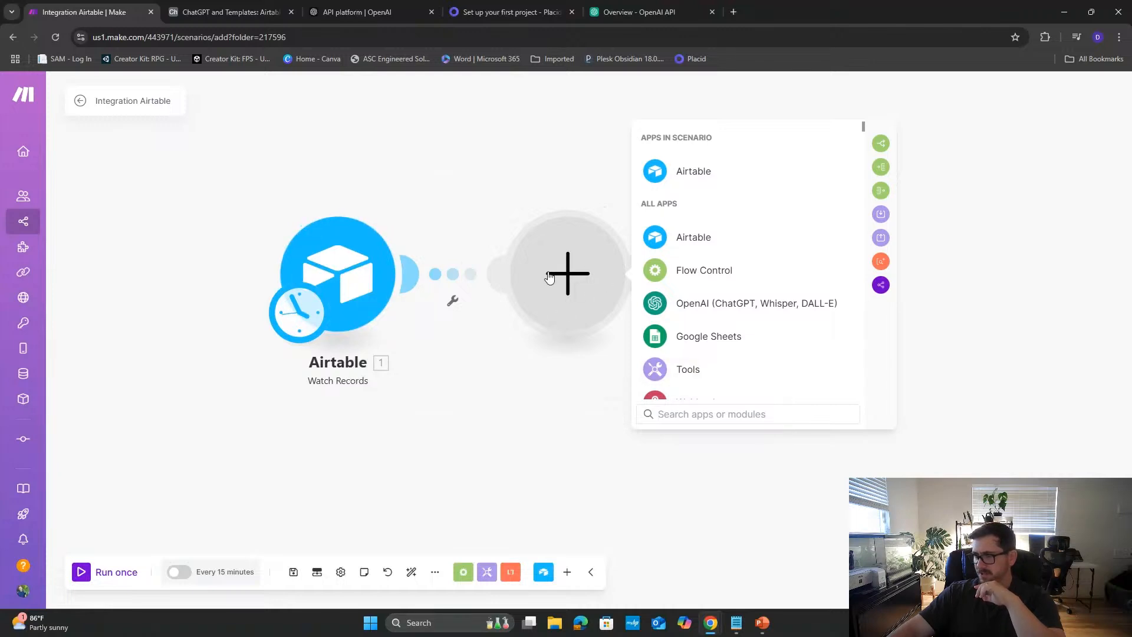
pyautogui.click(716, 310)
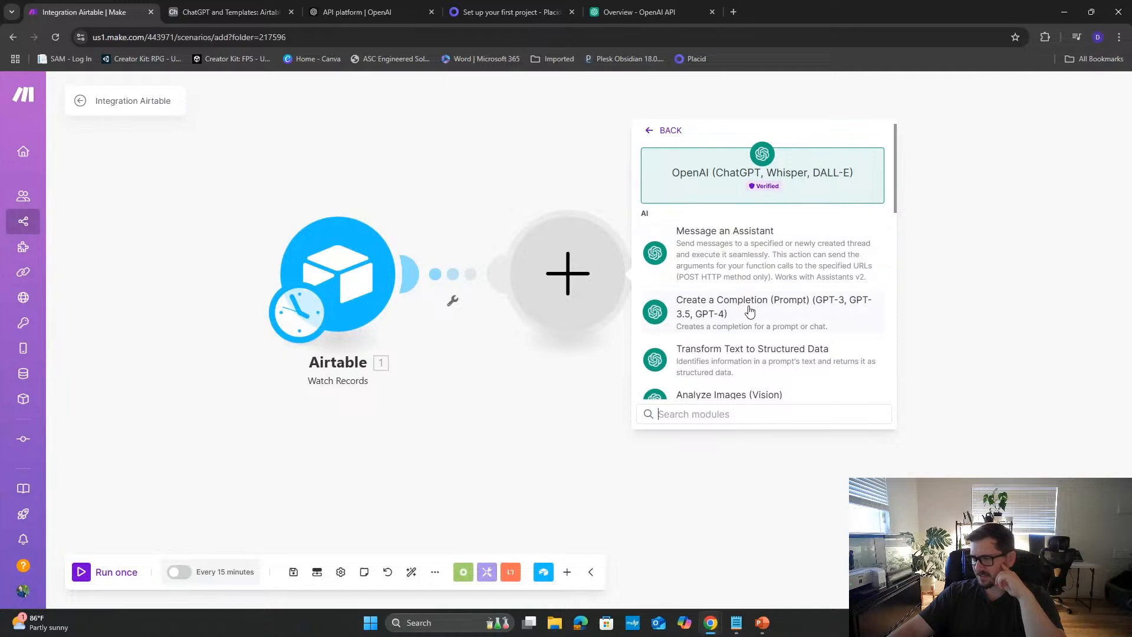
pyautogui.scroll(-1, 750, 311)
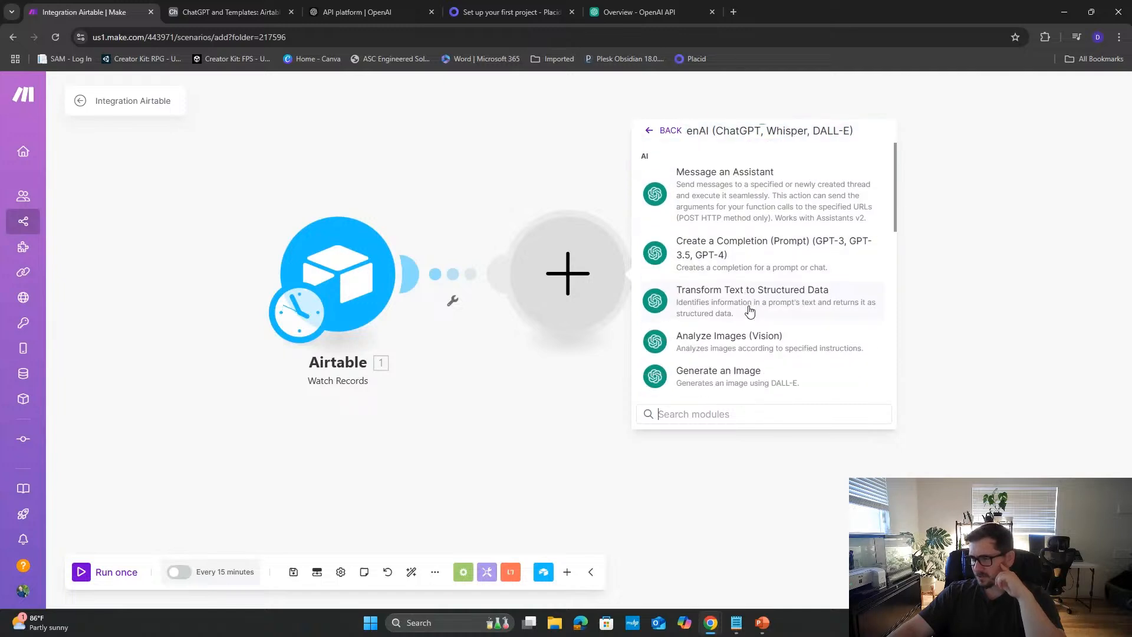
pyautogui.click(723, 253)
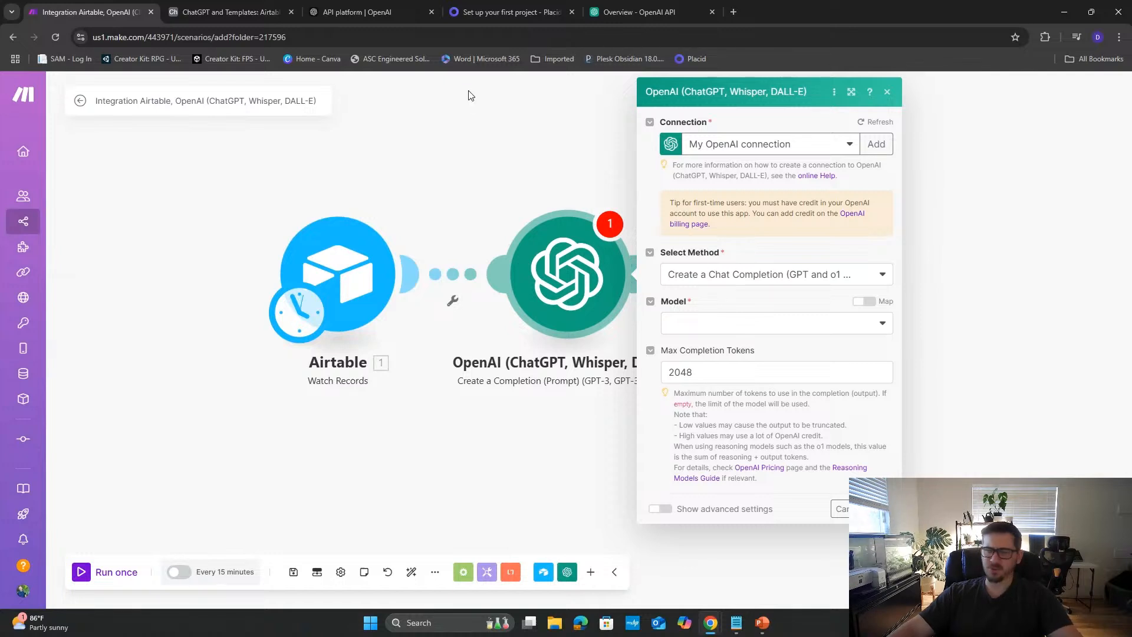
# - Open the OpenAI developer platform from the OpenAI API website, look it over and return to the Make scenario
pyautogui.click(358, 16)
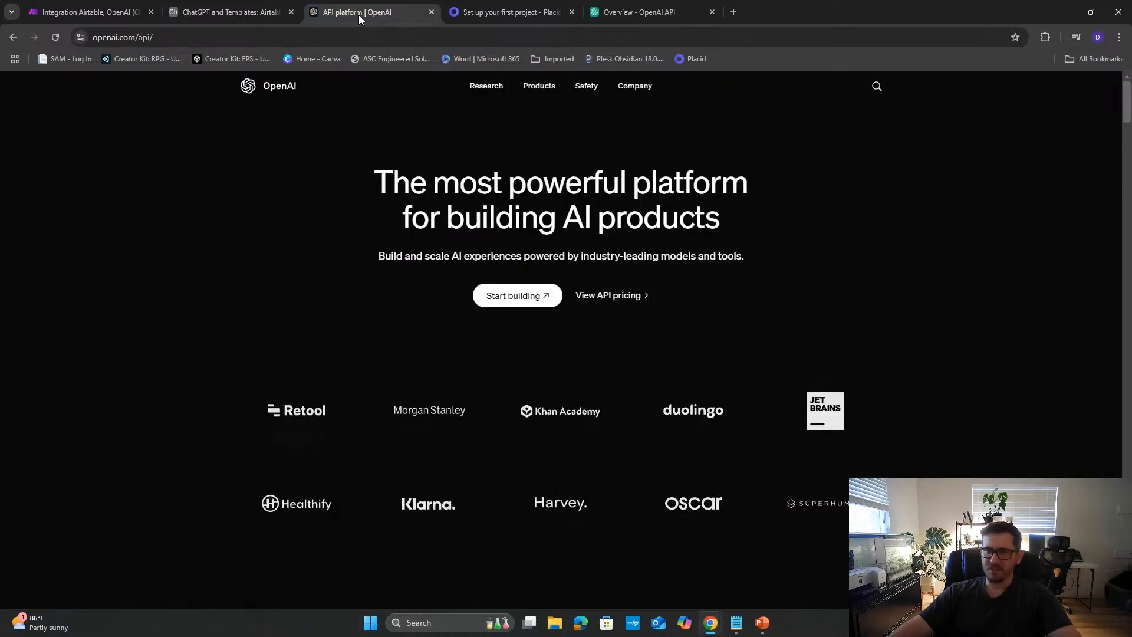
pyautogui.click(530, 296)
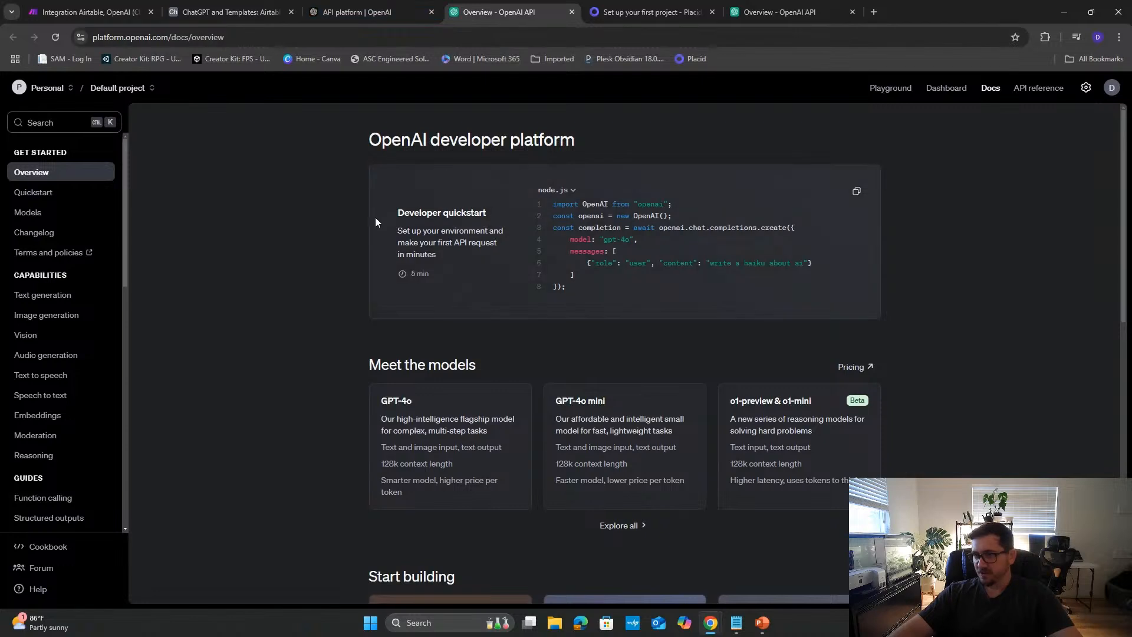
pyautogui.click(329, 12)
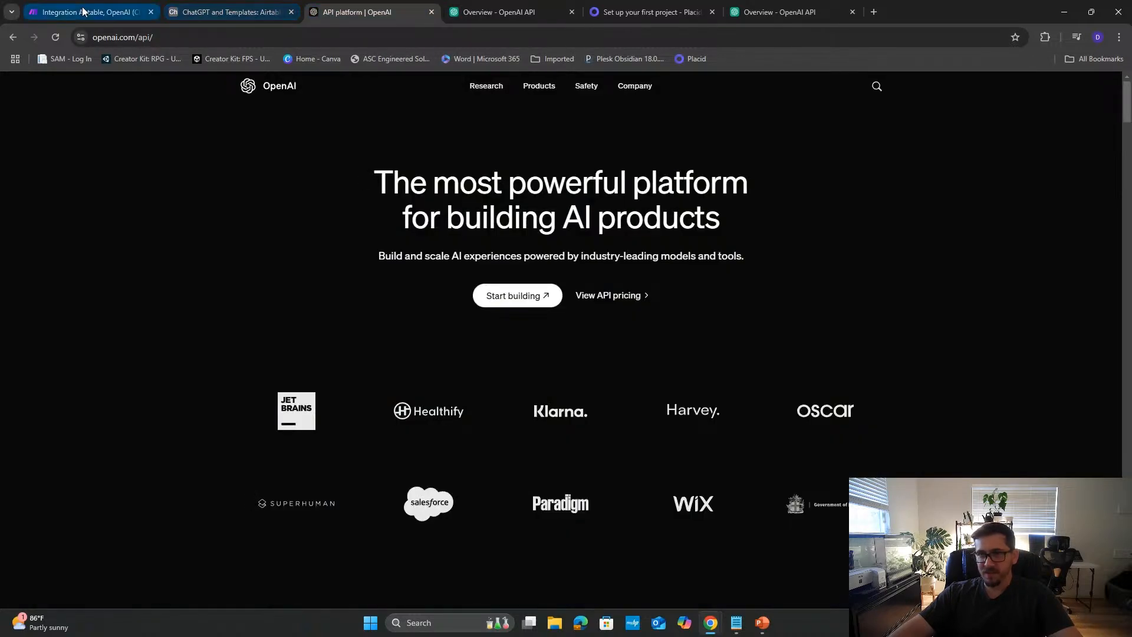
pyautogui.click(106, 12)
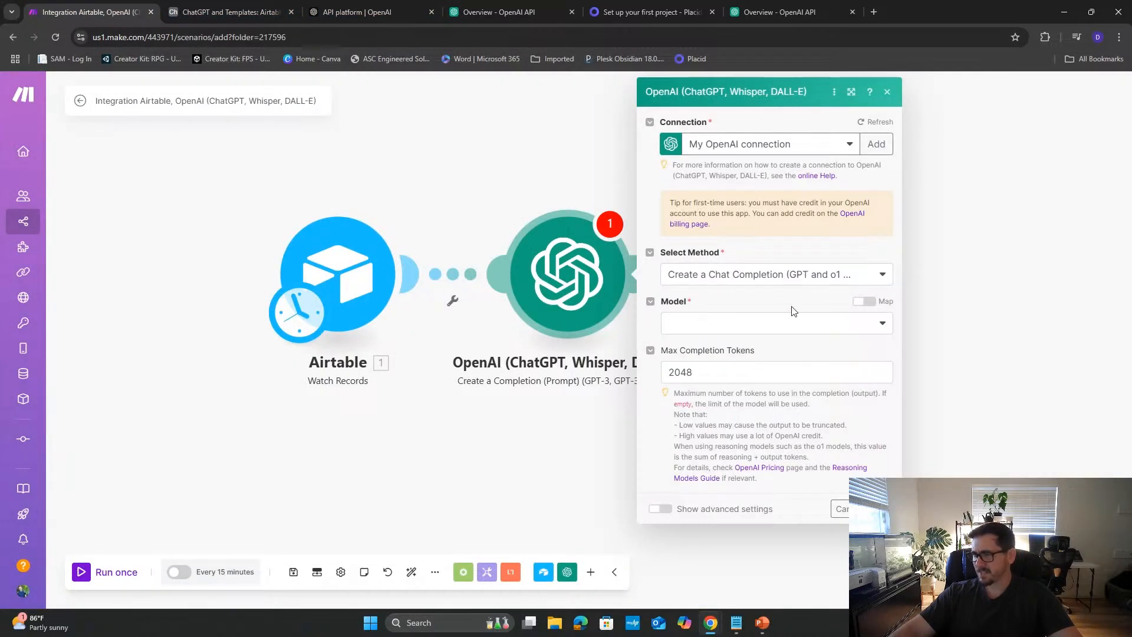
# - Set the OpenAI module's method to Create a Chat Completion and model to chatgpt-4o-latest, with Max Completion Tokens cleared
pyautogui.click(695, 281)
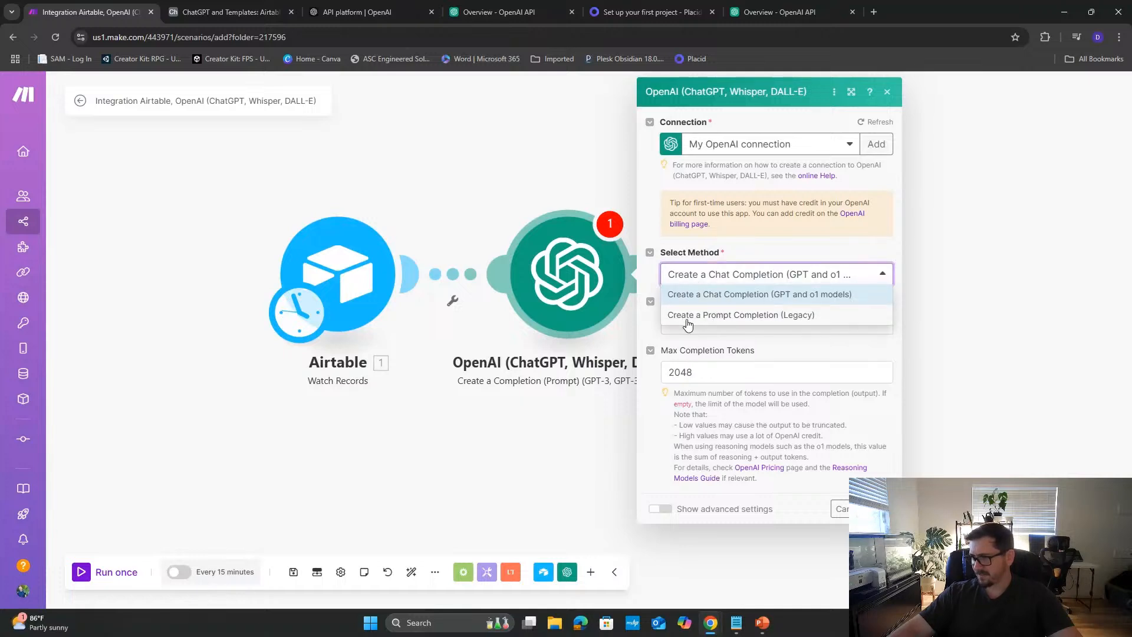
pyautogui.click(736, 298)
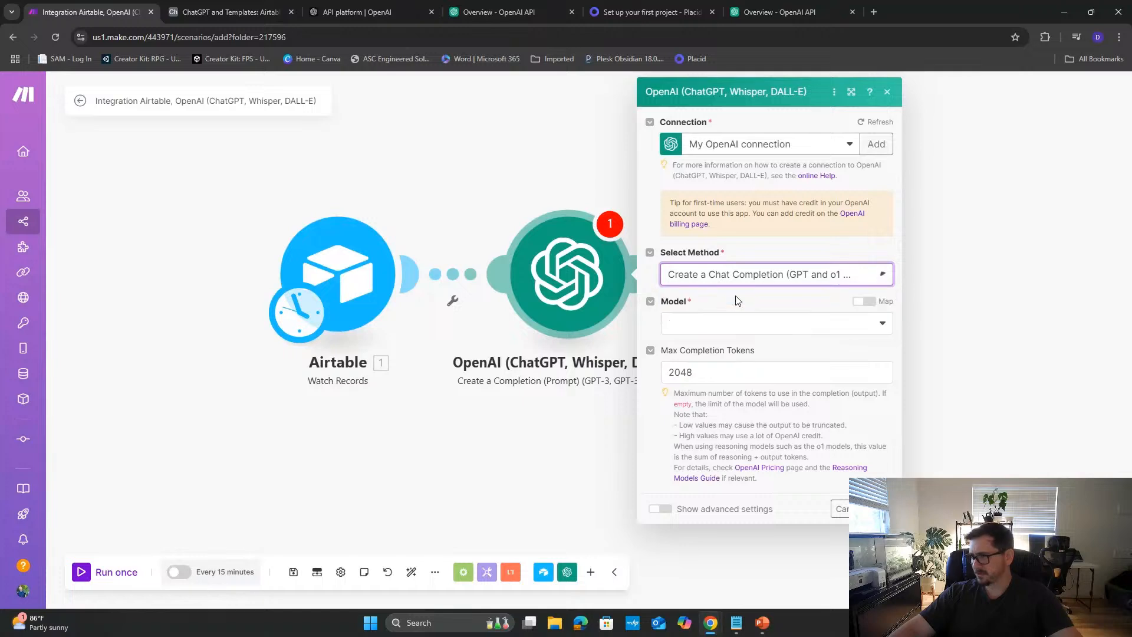
pyautogui.click(736, 322)
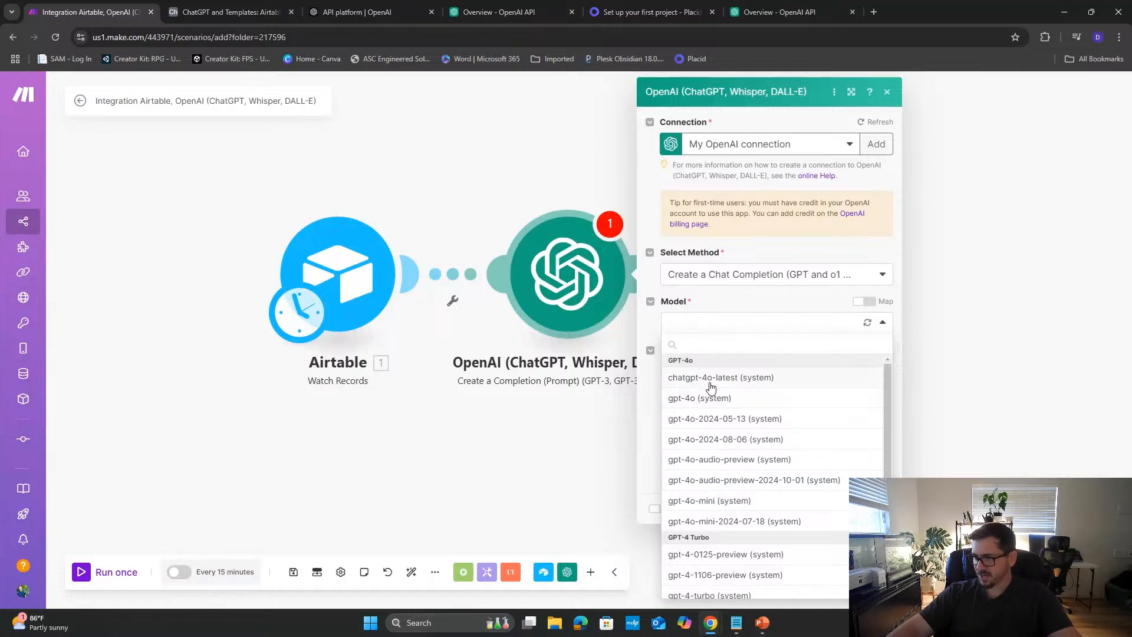
pyautogui.click(750, 380)
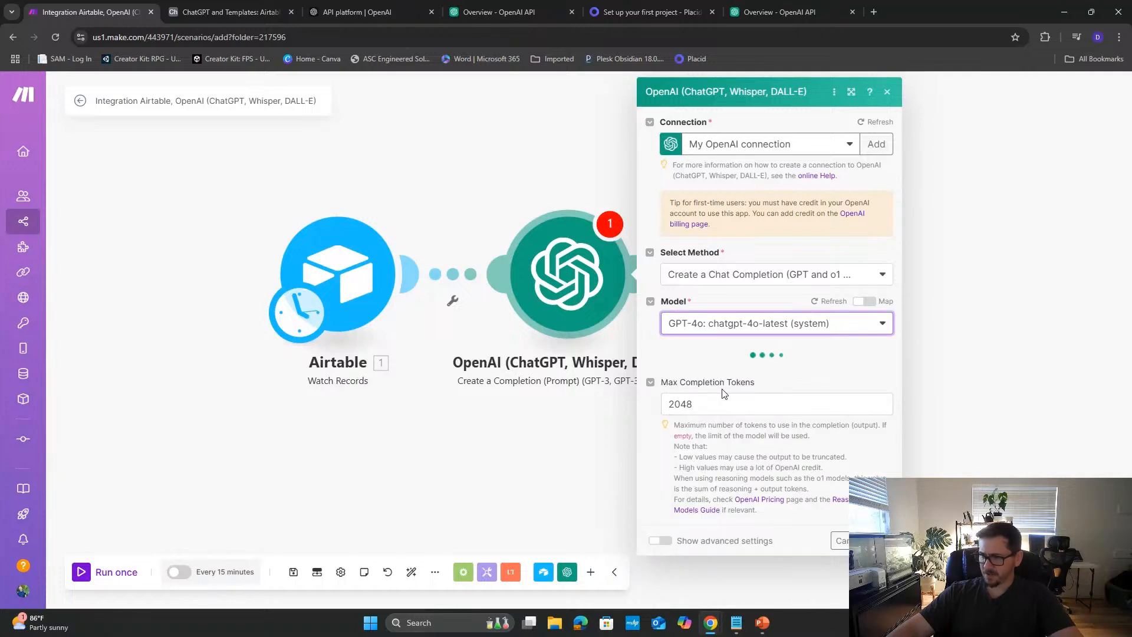
pyautogui.click(712, 425)
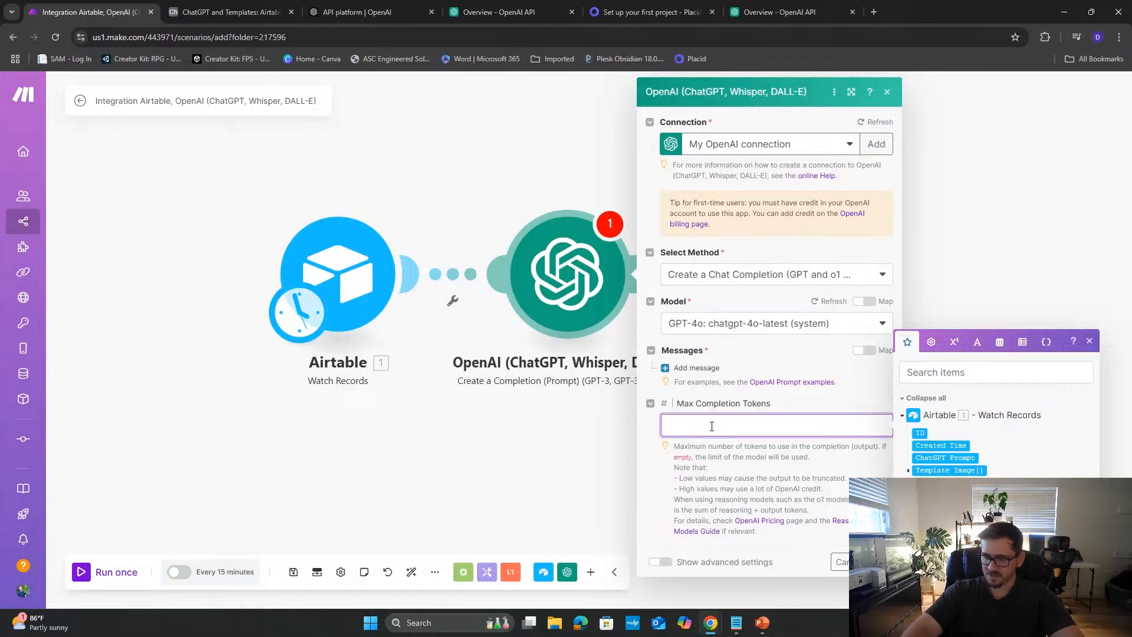
# - Set Max Completion Tokens to 1024 and add a first message with the Assistant role, keeping the Chat Completion method
pyautogui.write('4')
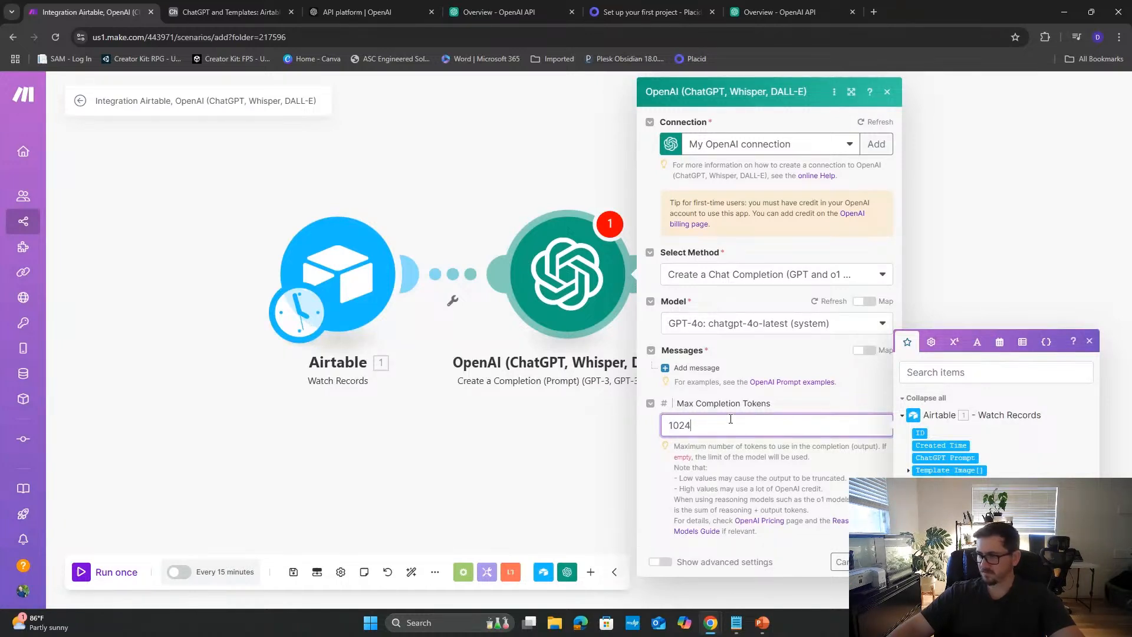
pyautogui.click(796, 407)
pyautogui.click(684, 367)
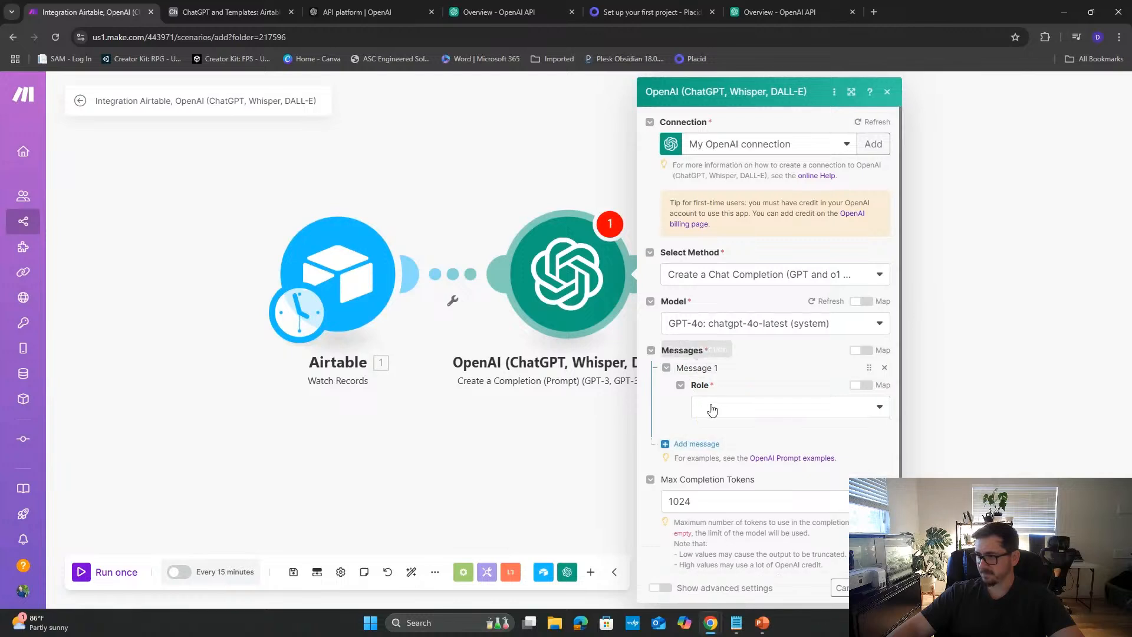
pyautogui.click(737, 407)
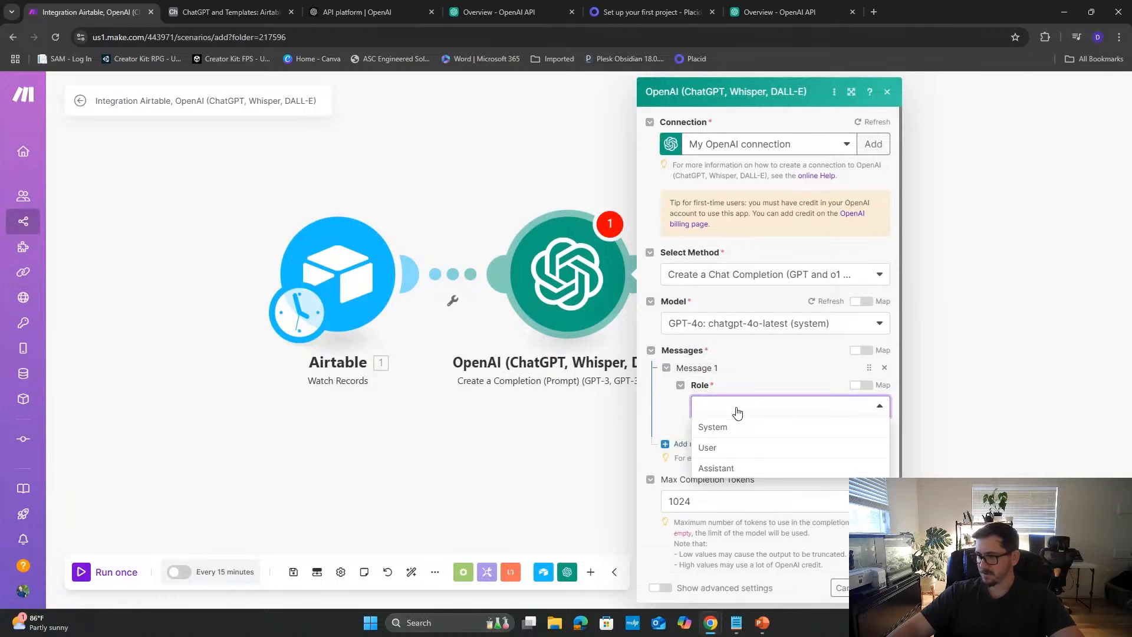
pyautogui.click(716, 468)
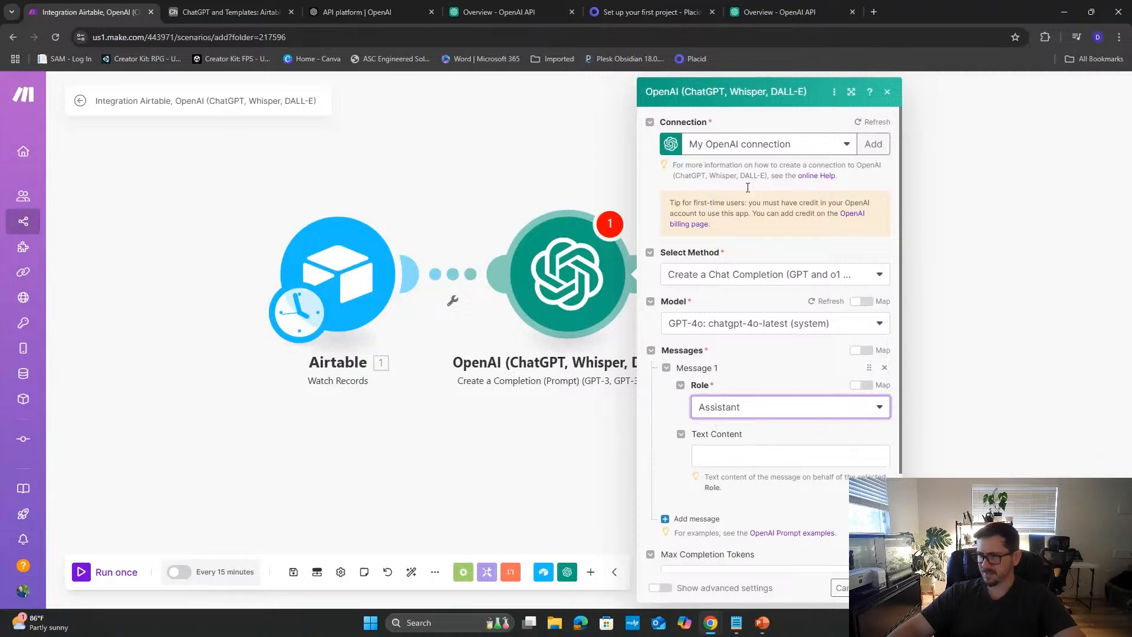
pyautogui.click(854, 277)
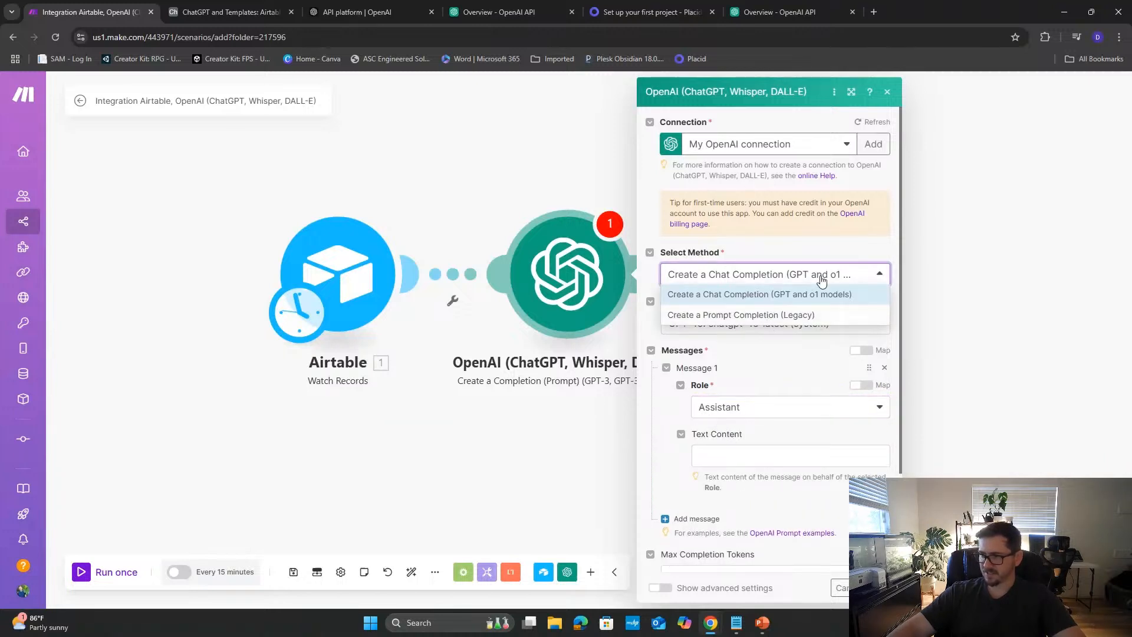
pyautogui.click(852, 276)
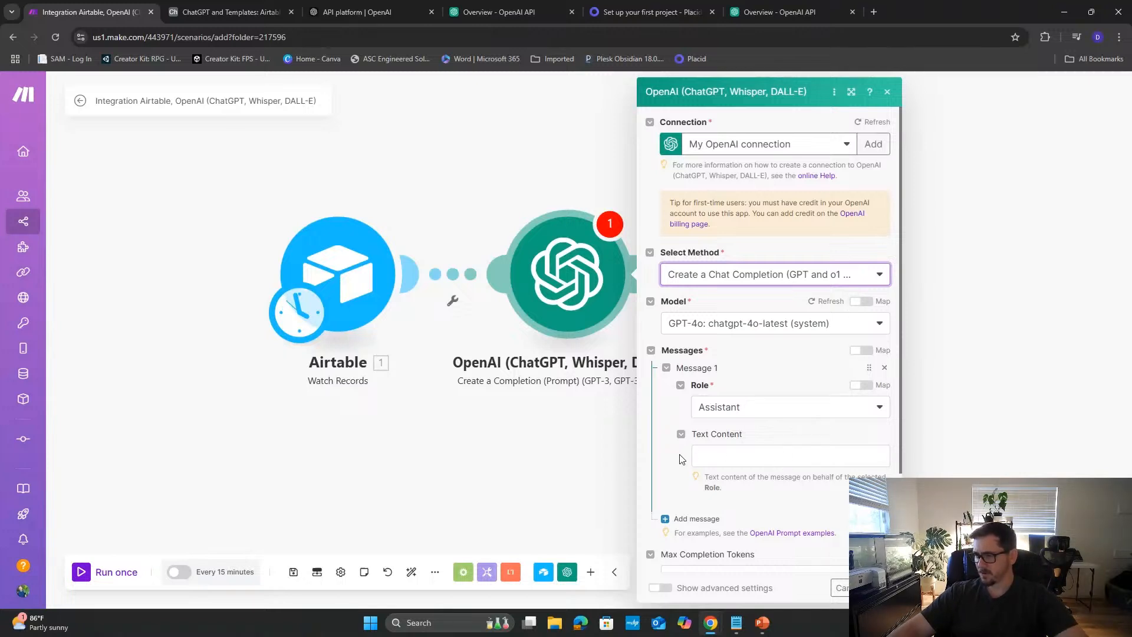
# - Map the Airtable ChatGPT Prompt field into the message's Text Content and save the OpenAI module's settings
pyautogui.click(727, 461)
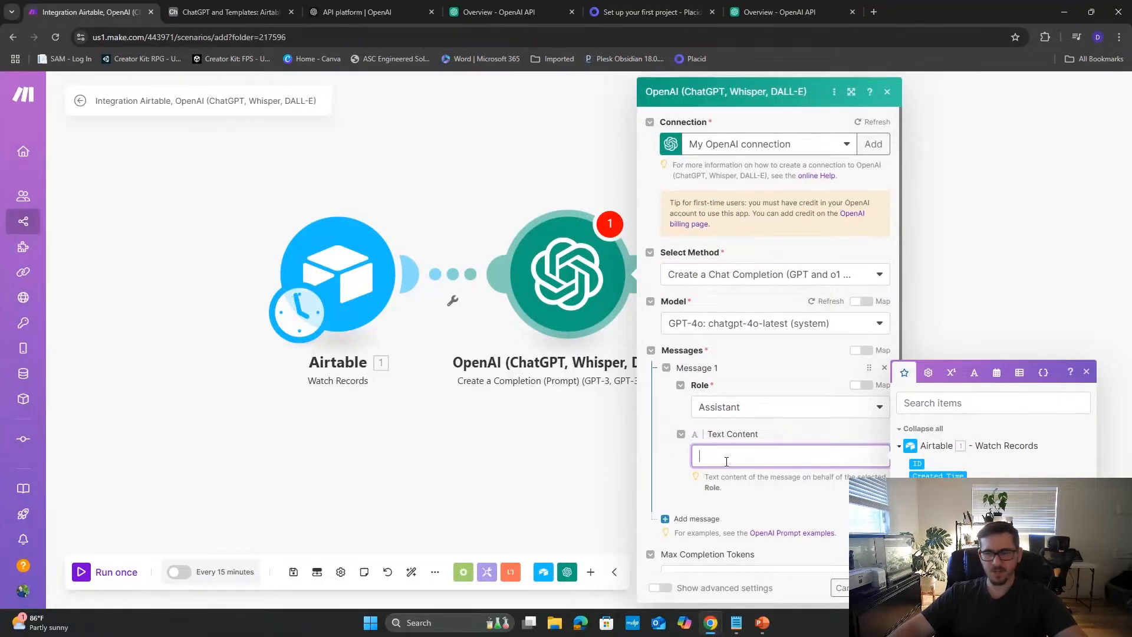
pyautogui.click(199, 14)
pyautogui.click(108, 14)
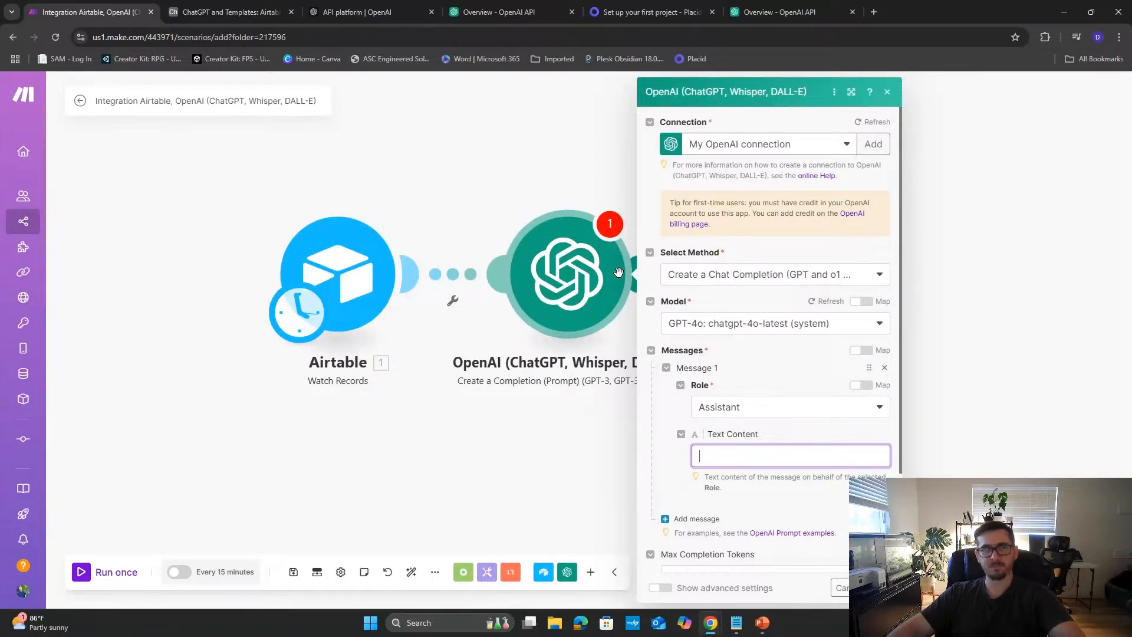
pyautogui.click(712, 458)
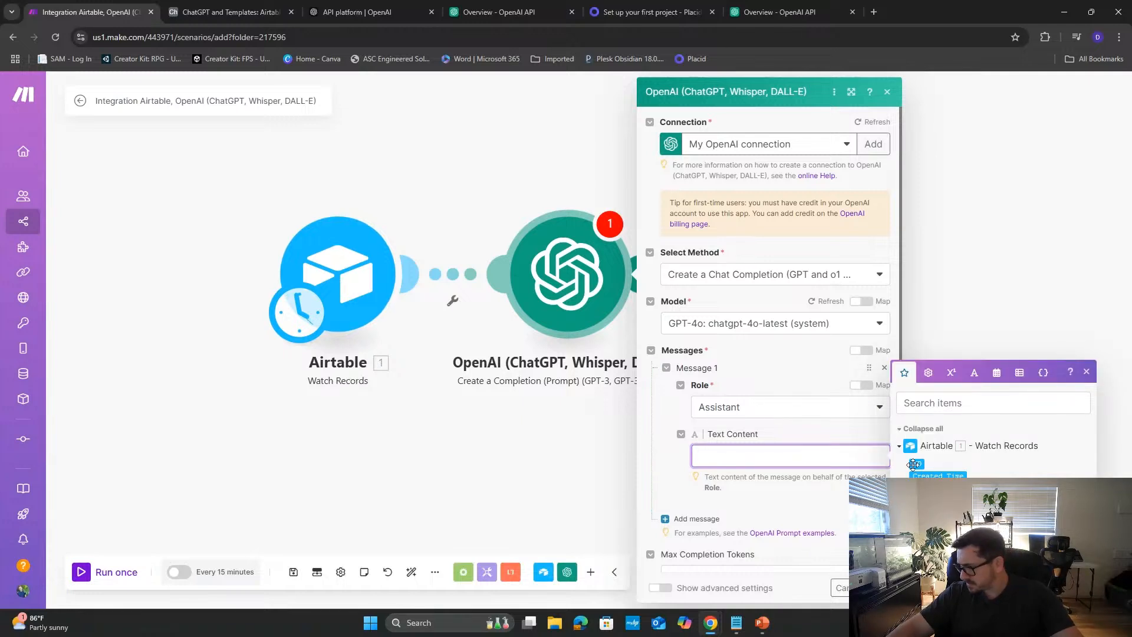
pyautogui.click(936, 491)
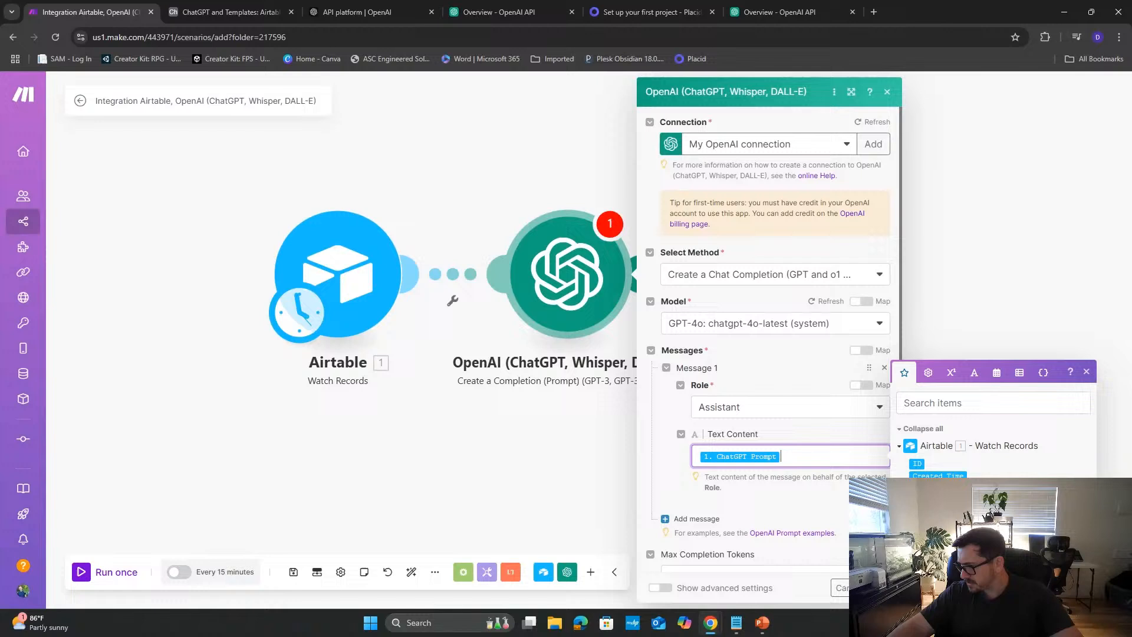
pyautogui.click(829, 506)
pyautogui.click(878, 588)
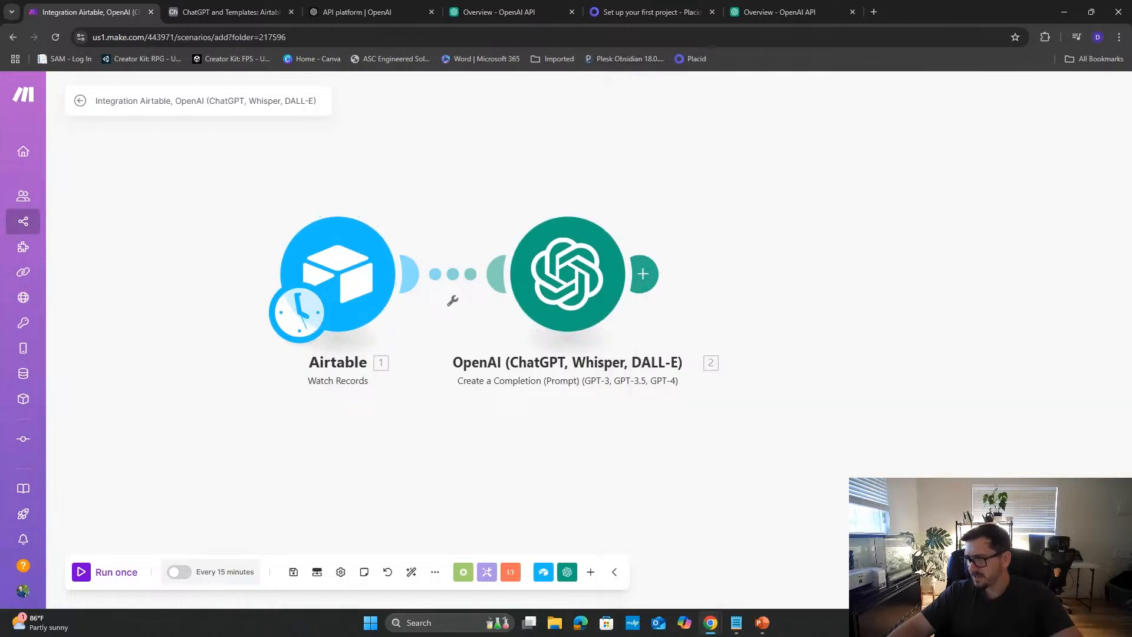
# - Rename the OpenAI module as Post Content
pyautogui.click(577, 289)
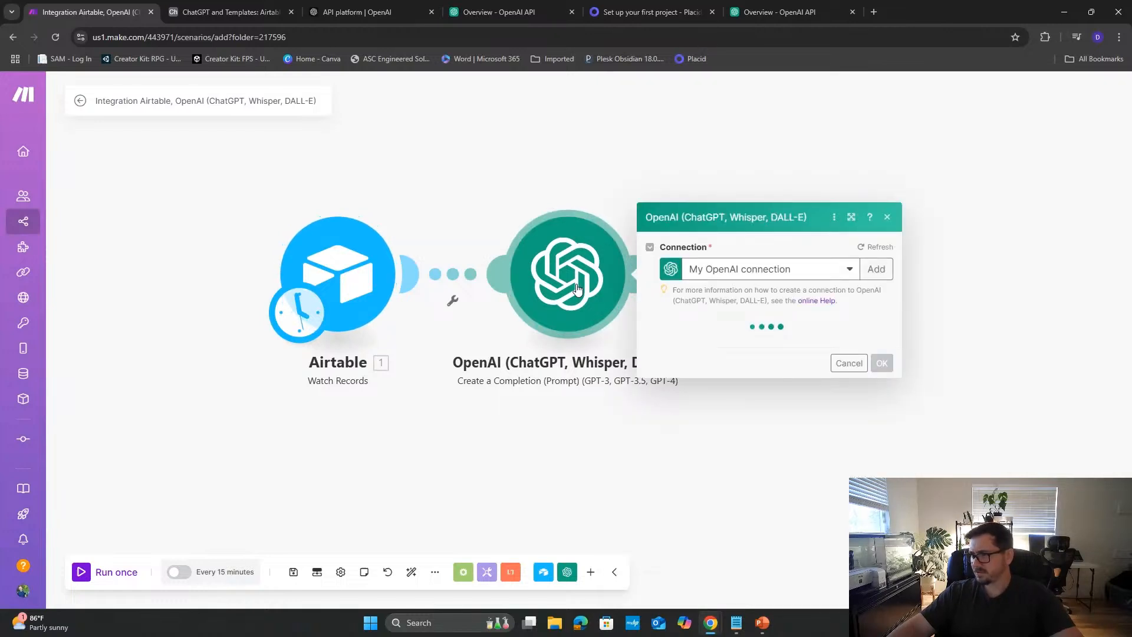
pyautogui.click(549, 440)
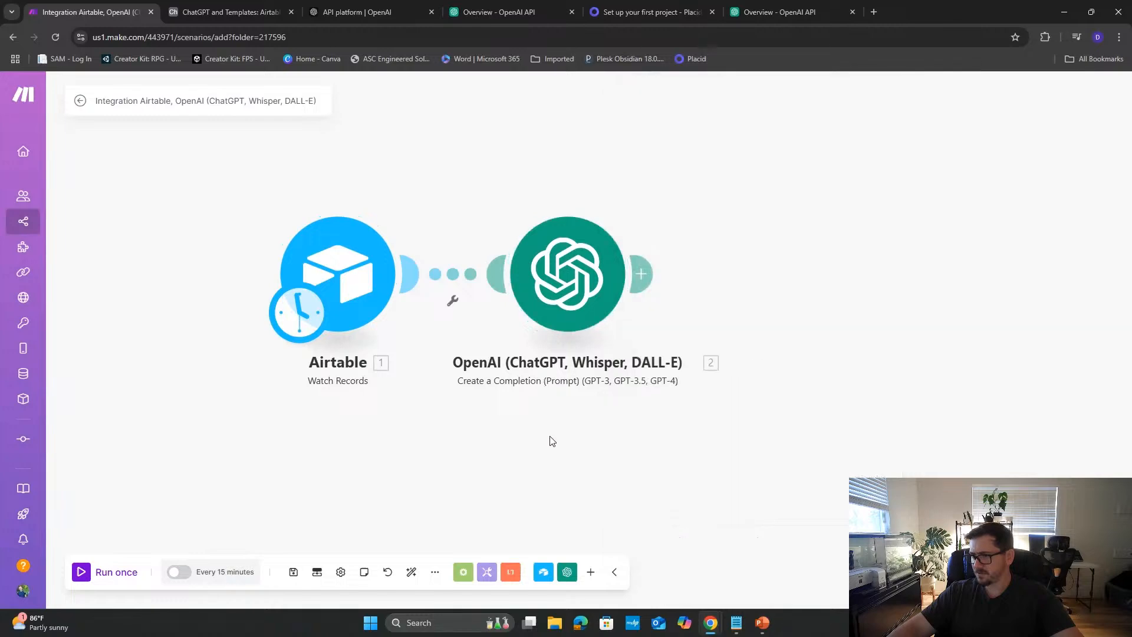
pyautogui.rightClick(570, 384)
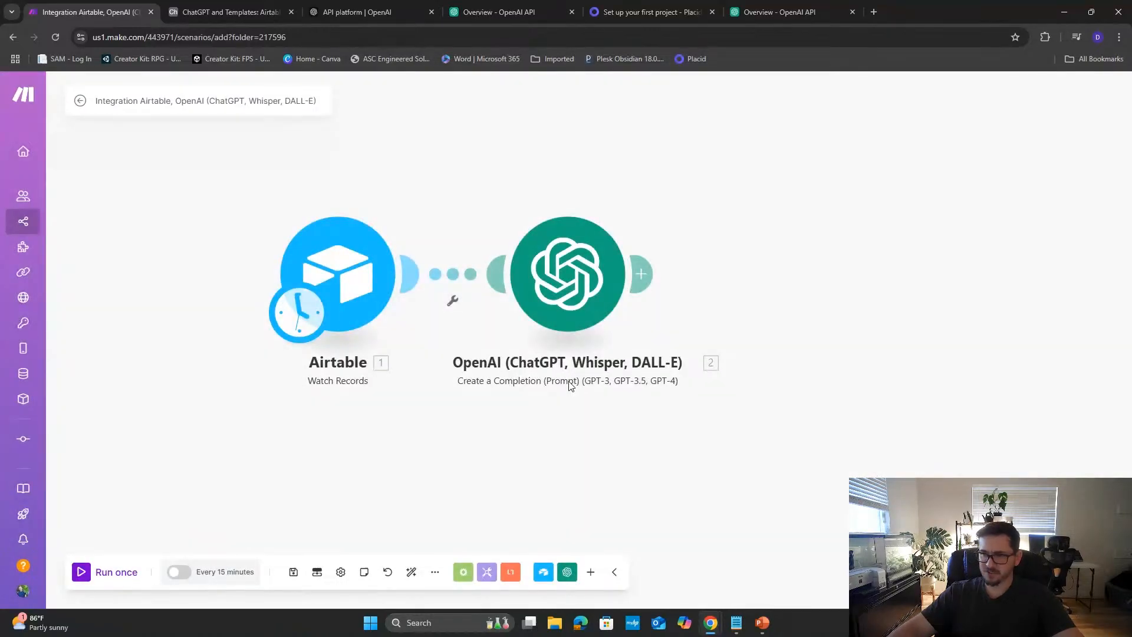
pyautogui.rightClick(580, 277)
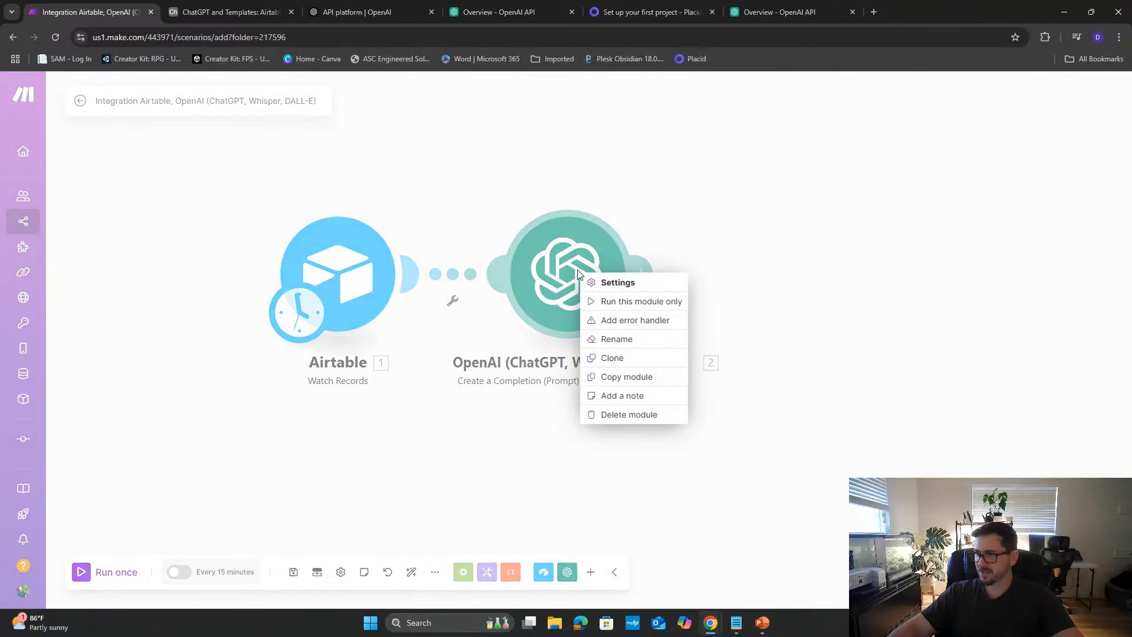
pyautogui.click(602, 339)
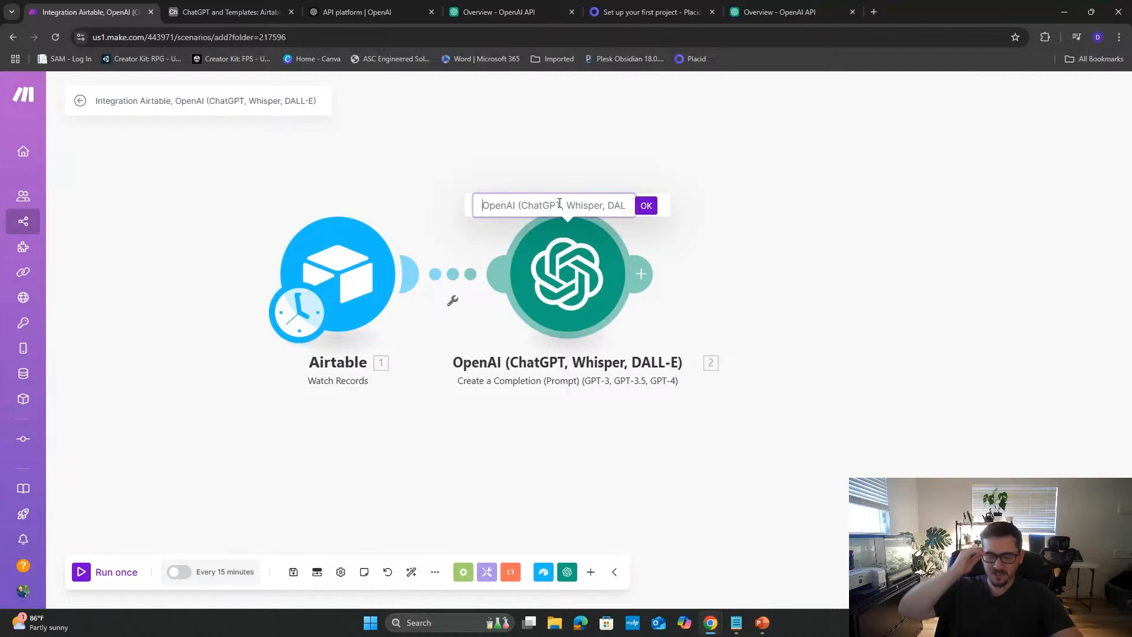
pyautogui.write('Post C')
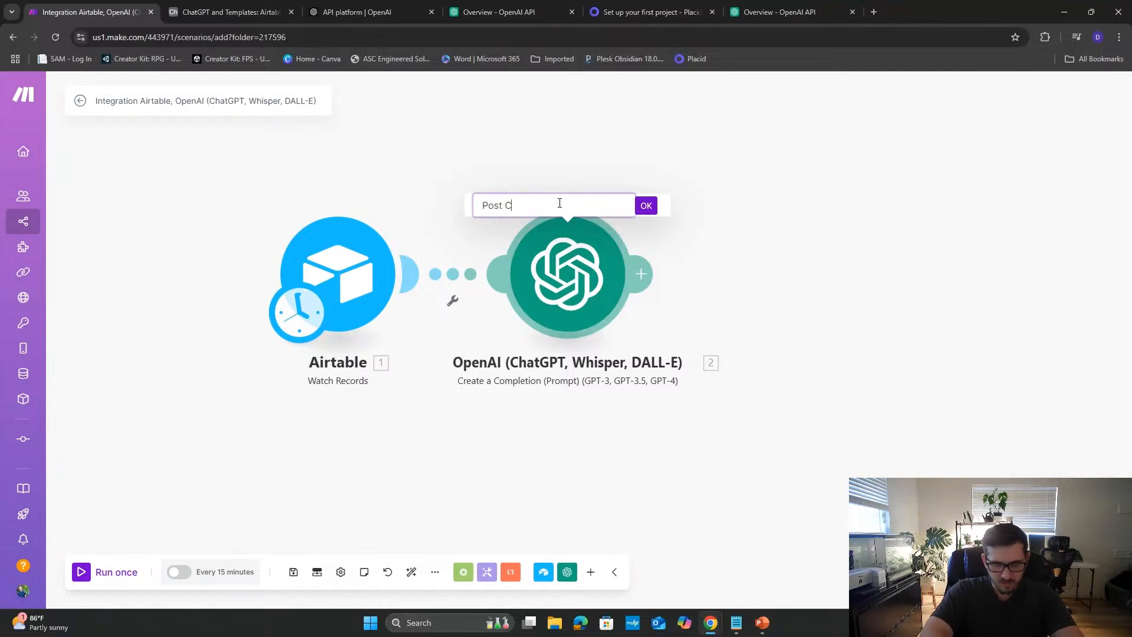
pyautogui.write('ontent')
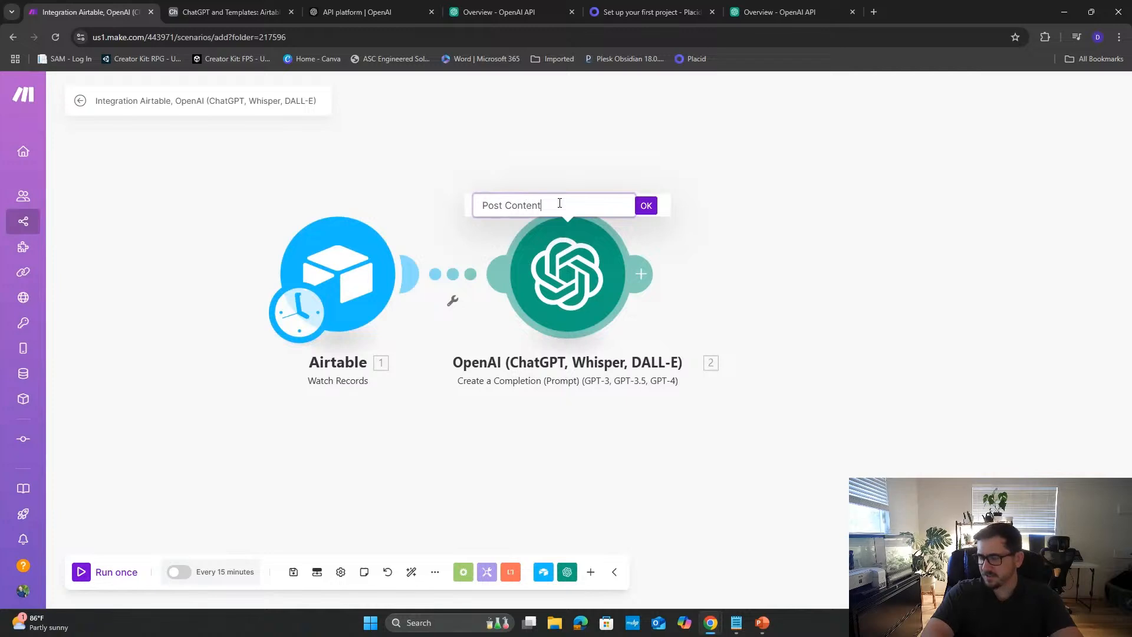
# - Confirm the name Post Content for the completion module and append an OpenAI Generate an Image module after it
pyautogui.click(651, 205)
pyautogui.click(649, 271)
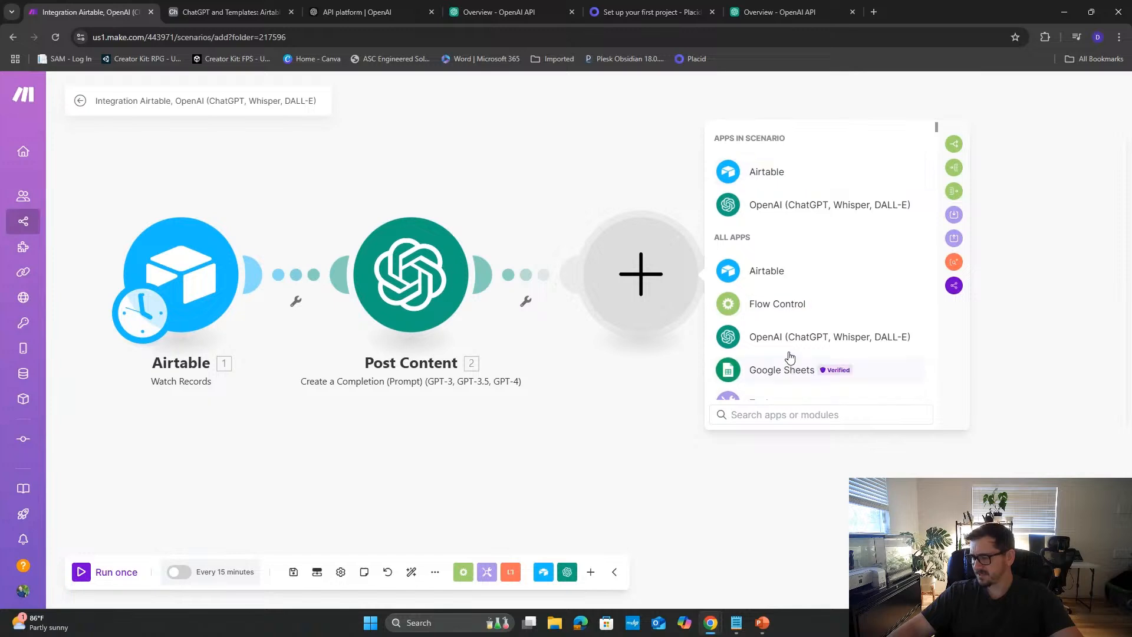
pyautogui.click(787, 337)
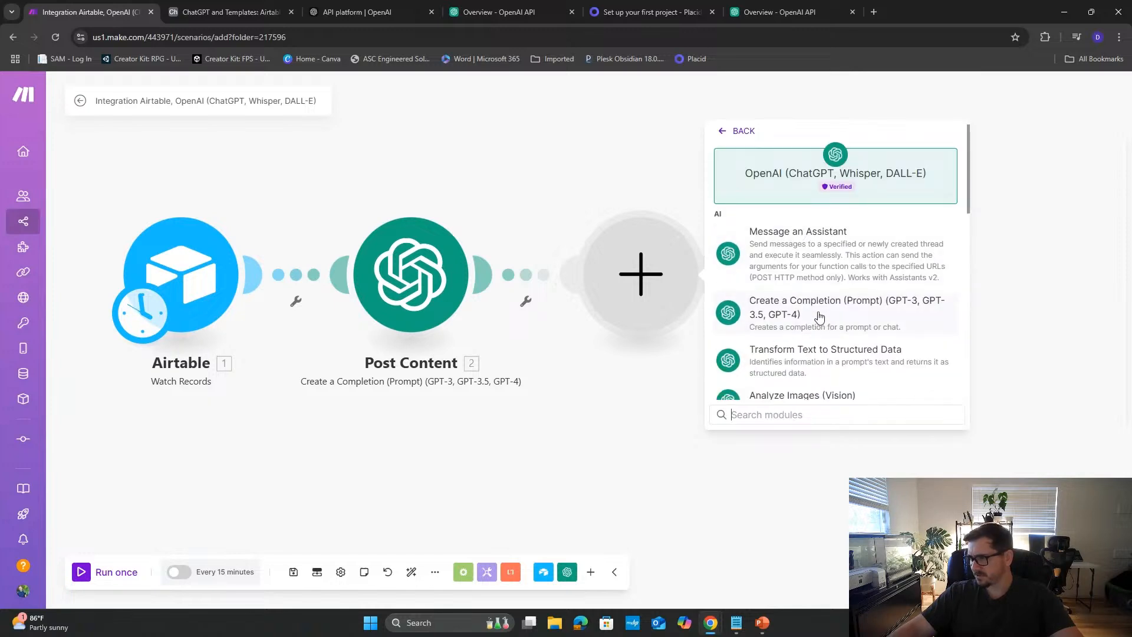
pyautogui.scroll(-2, 808, 333)
pyautogui.click(796, 327)
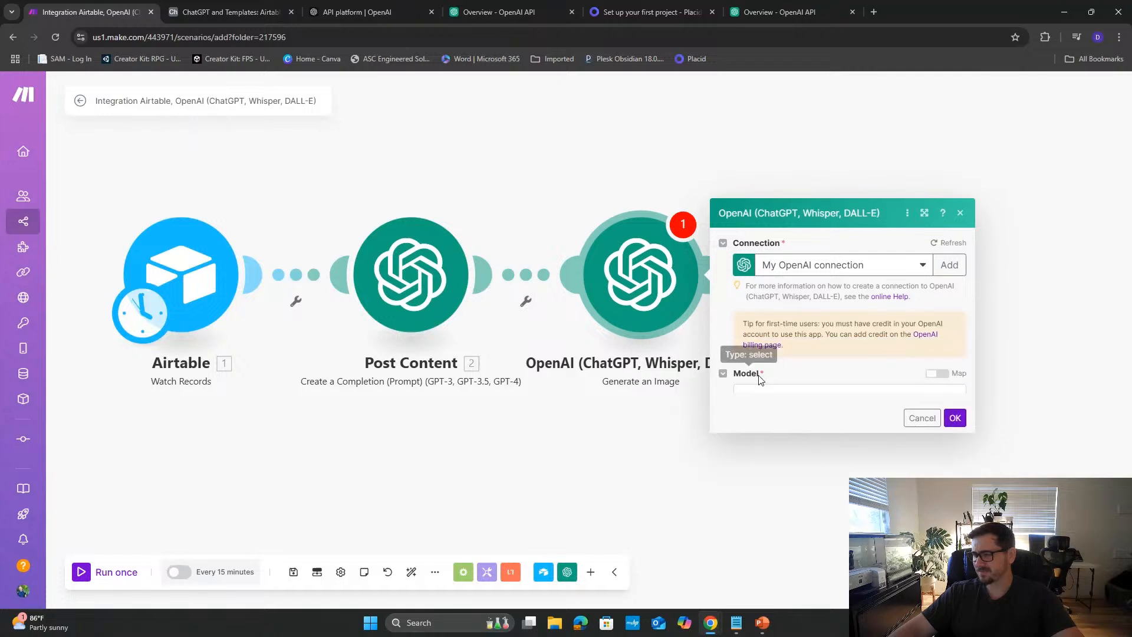
# - Set the image module's model to Dall-E 3 and open its Prompt field
pyautogui.click(802, 352)
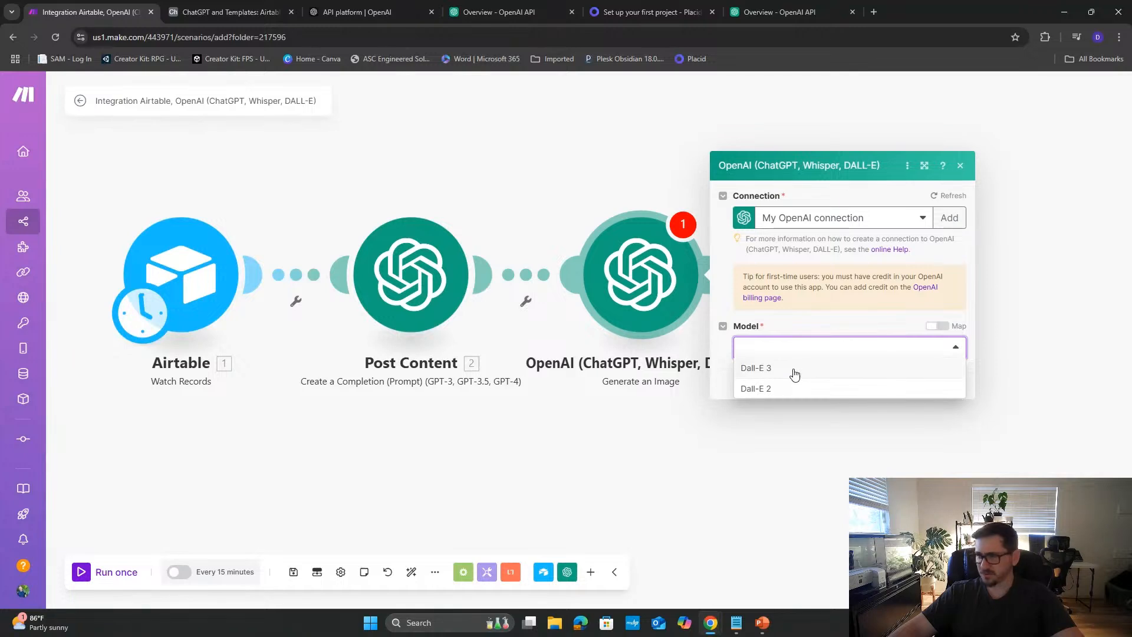
pyautogui.click(794, 369)
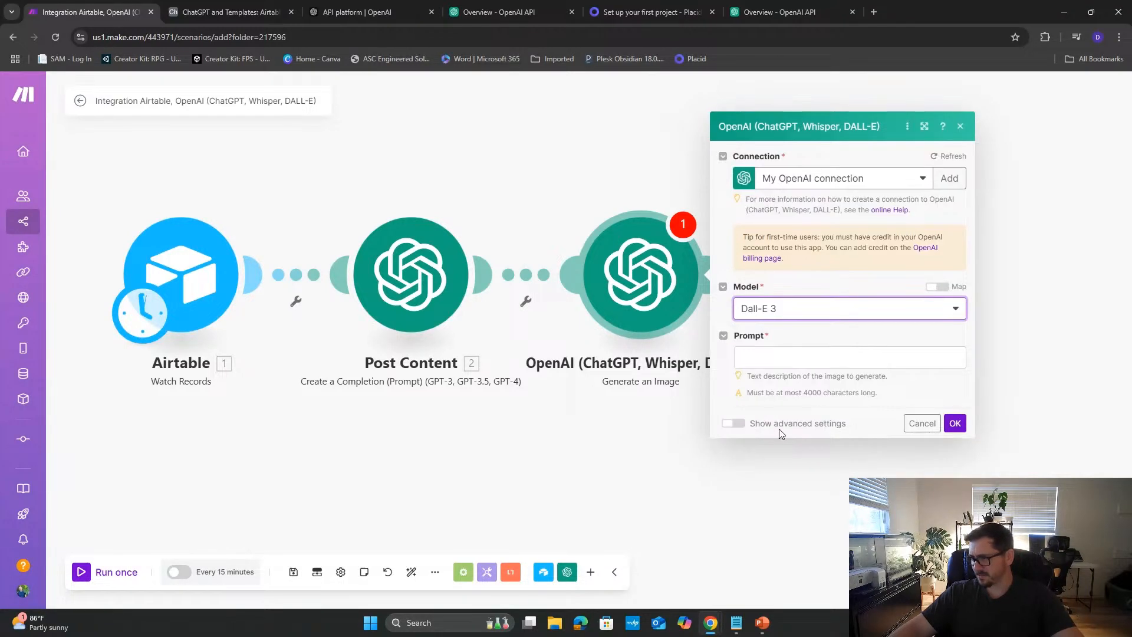
pyautogui.click(769, 357)
pyautogui.click(890, 393)
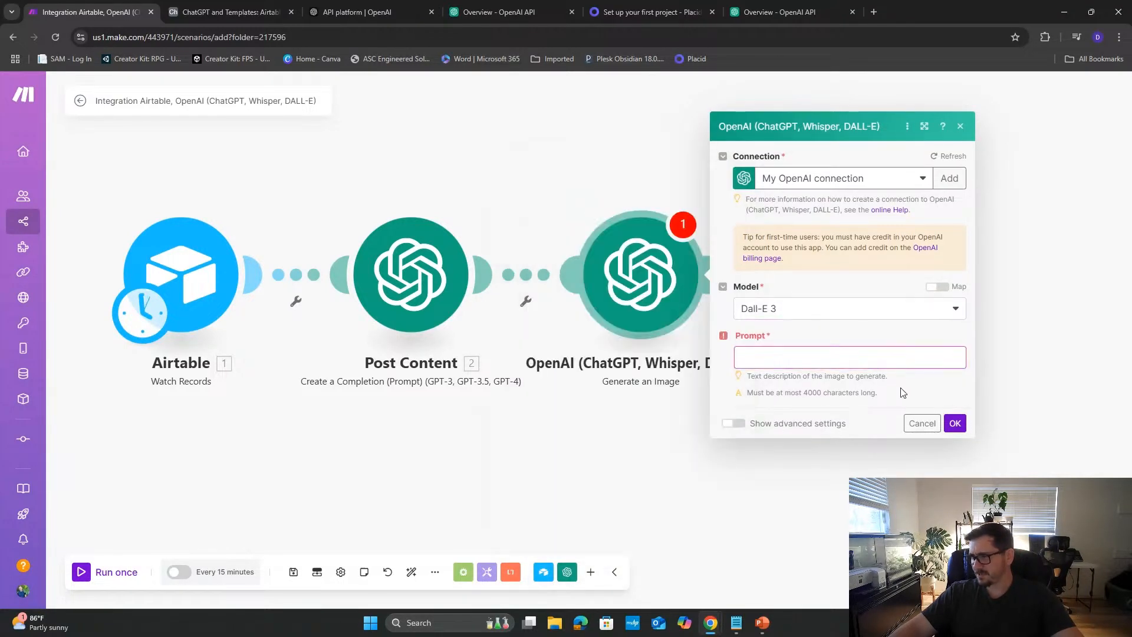
# - Switch to the Airtable base and insert a long text field named ChatGPT Image Prompt directly after the ChatGPT Prompt field
pyautogui.click(209, 9)
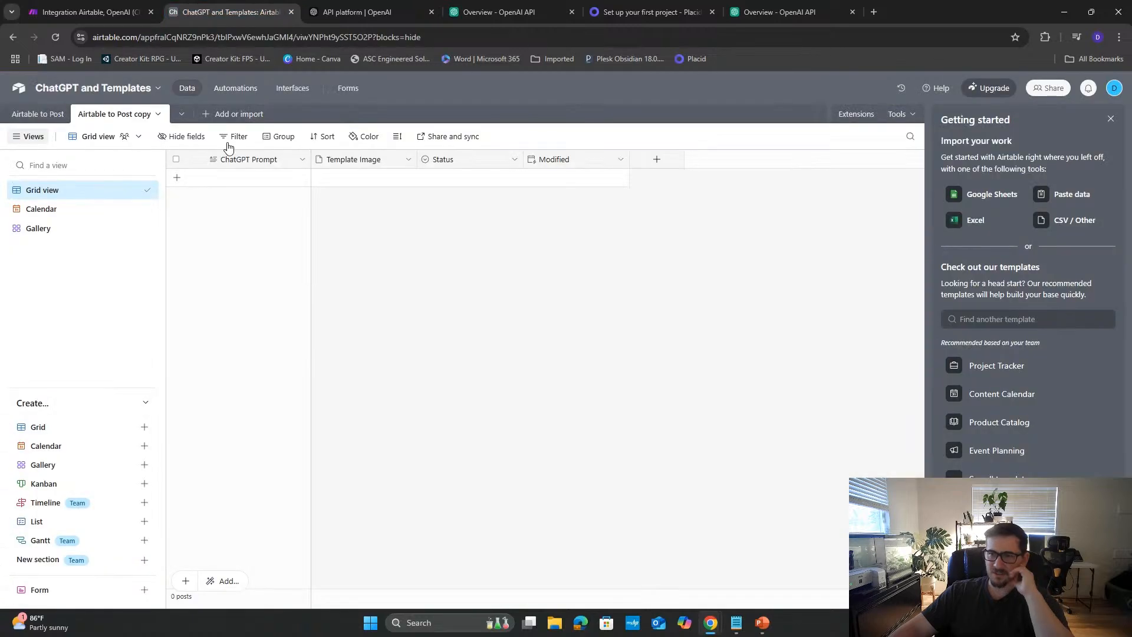
pyautogui.rightClick(245, 160)
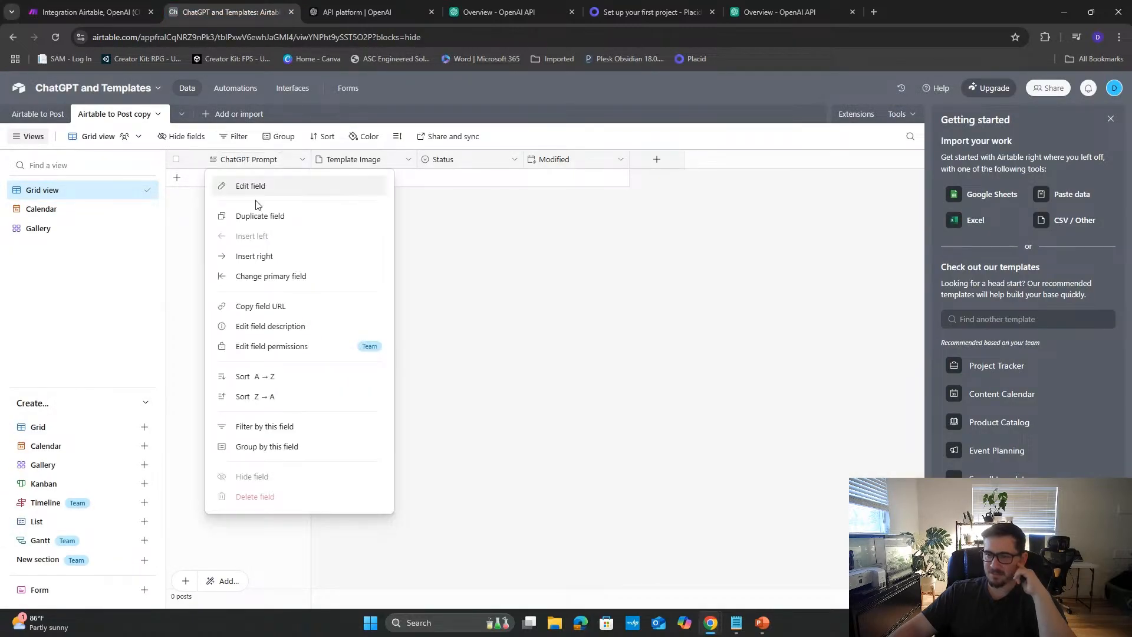
pyautogui.click(255, 256)
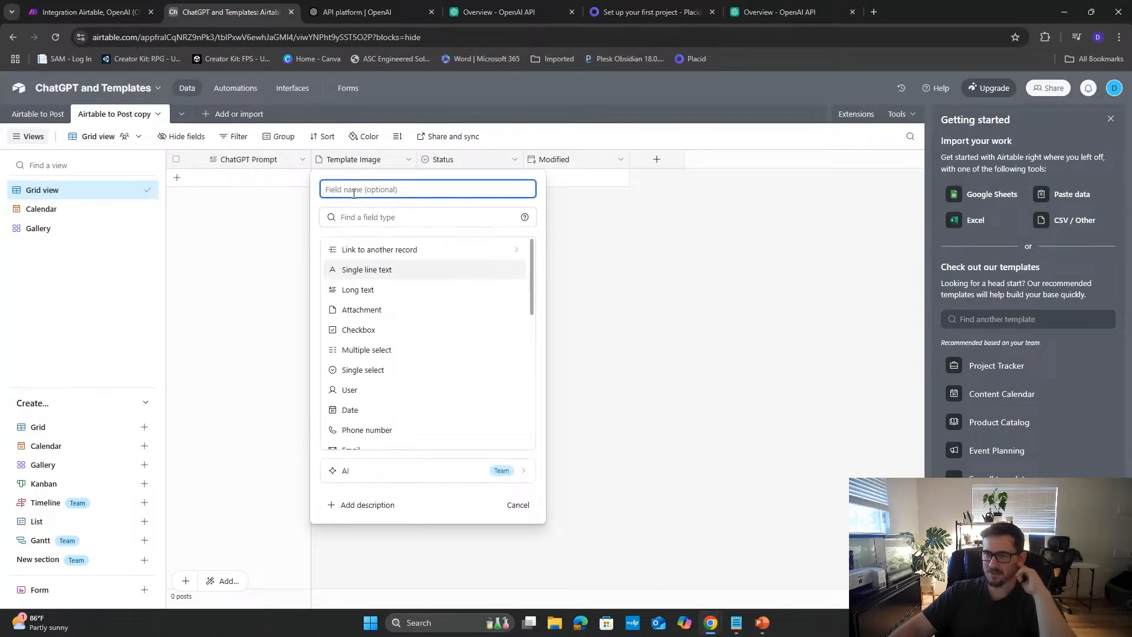
pyautogui.write('ChatGPT')
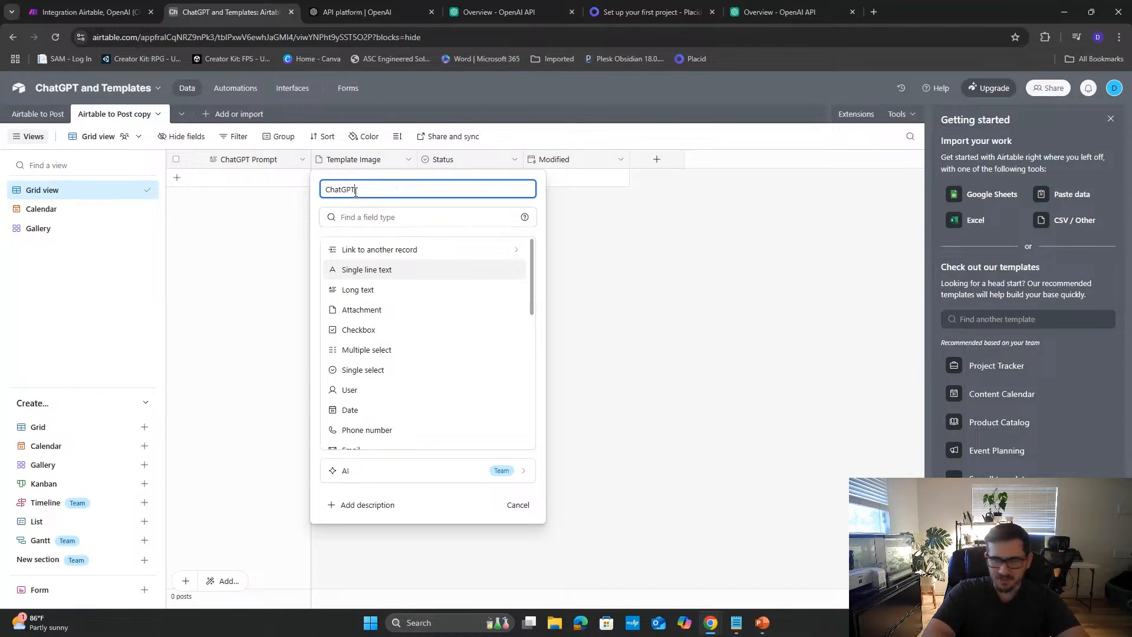
pyautogui.write(' Image Prompt')
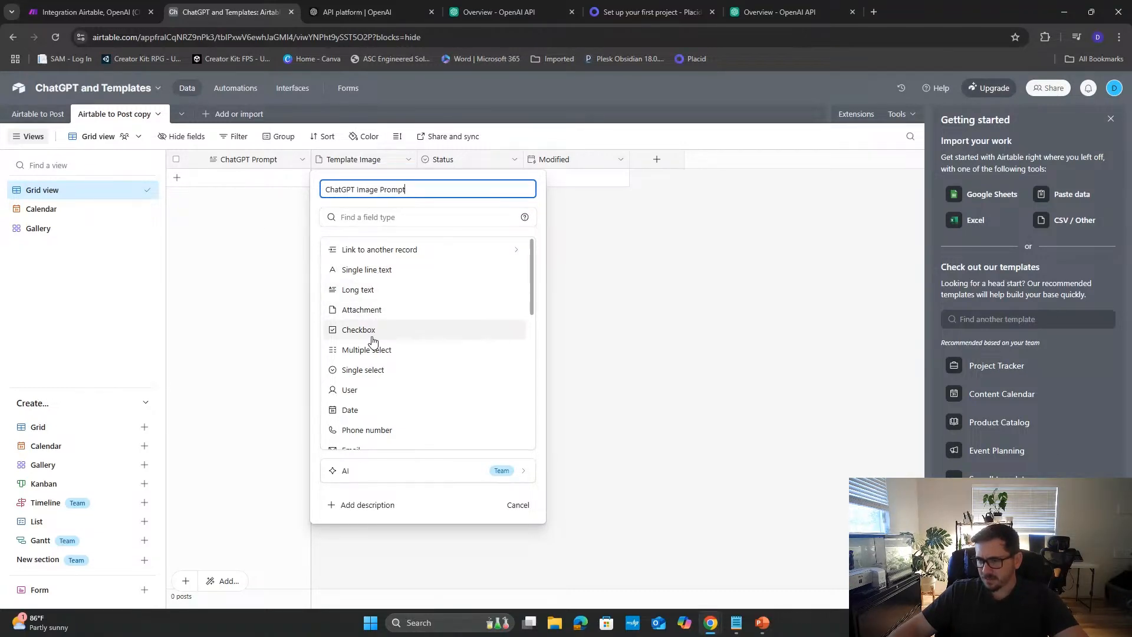
pyautogui.click(366, 289)
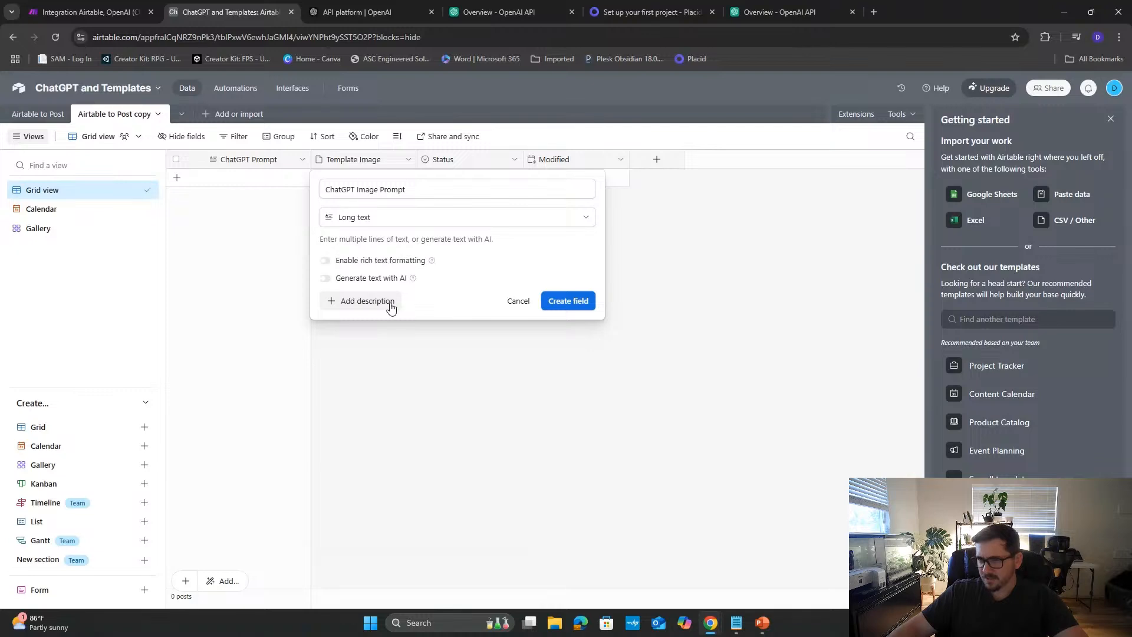
pyautogui.click(553, 302)
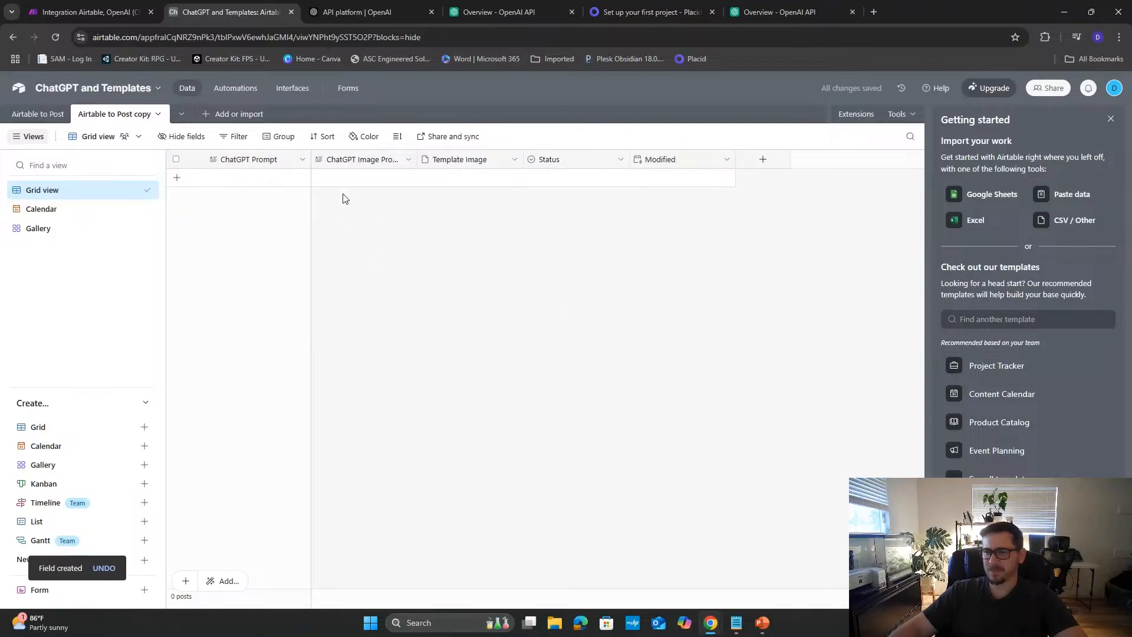
# - Return to the Make scenario and check which Airtable fields can be mapped into the image module's Prompt
pyautogui.click(317, 20)
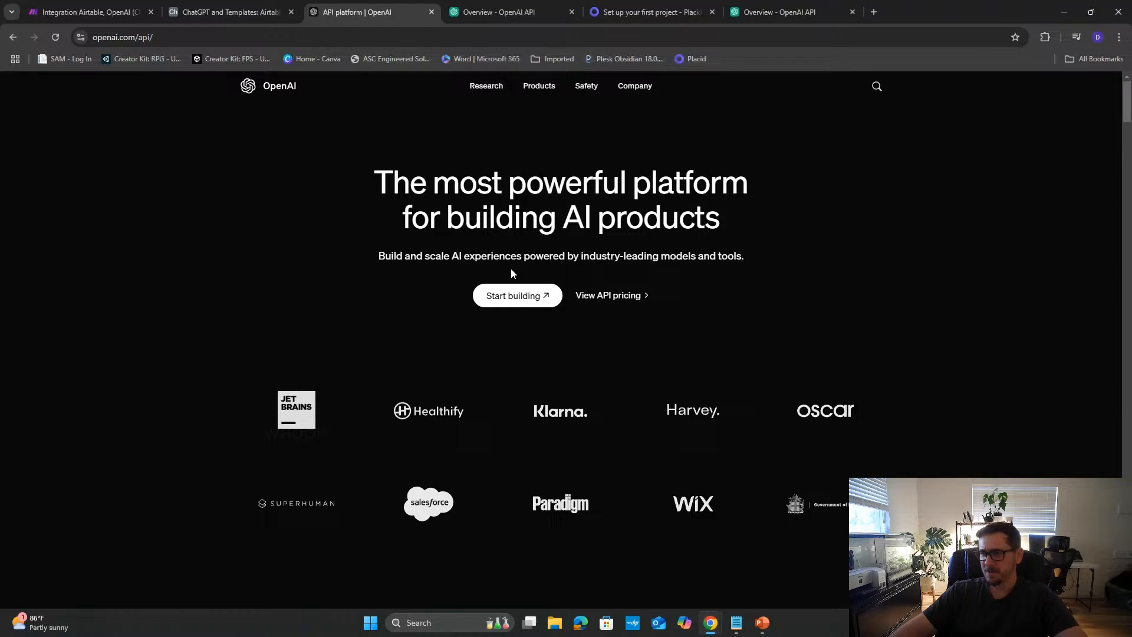
pyautogui.click(36, 18)
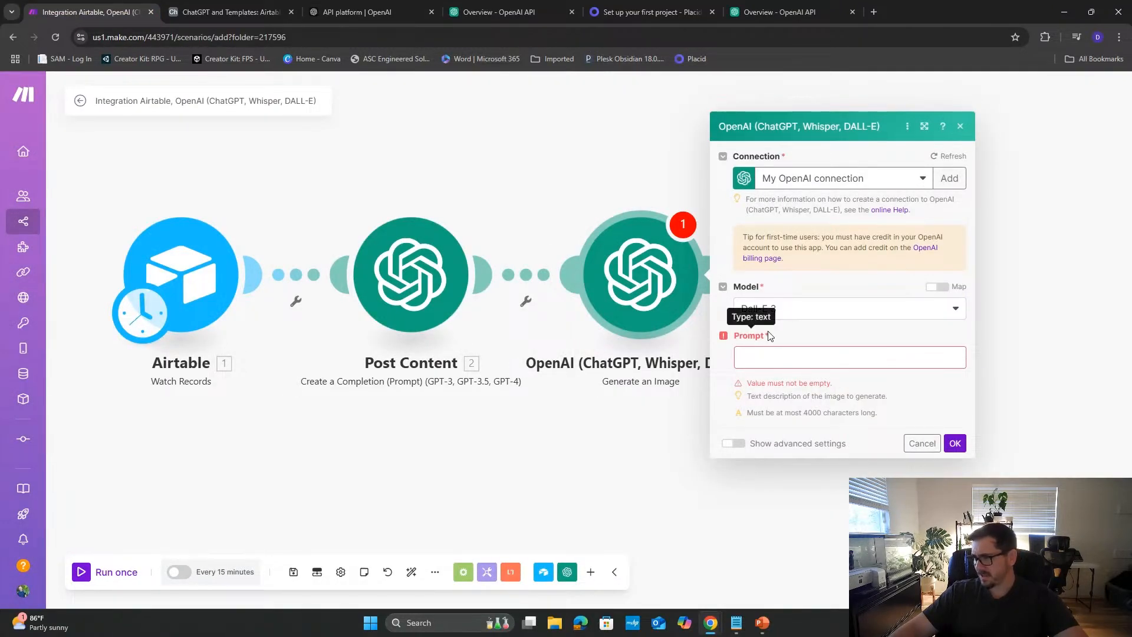
pyautogui.click(812, 359)
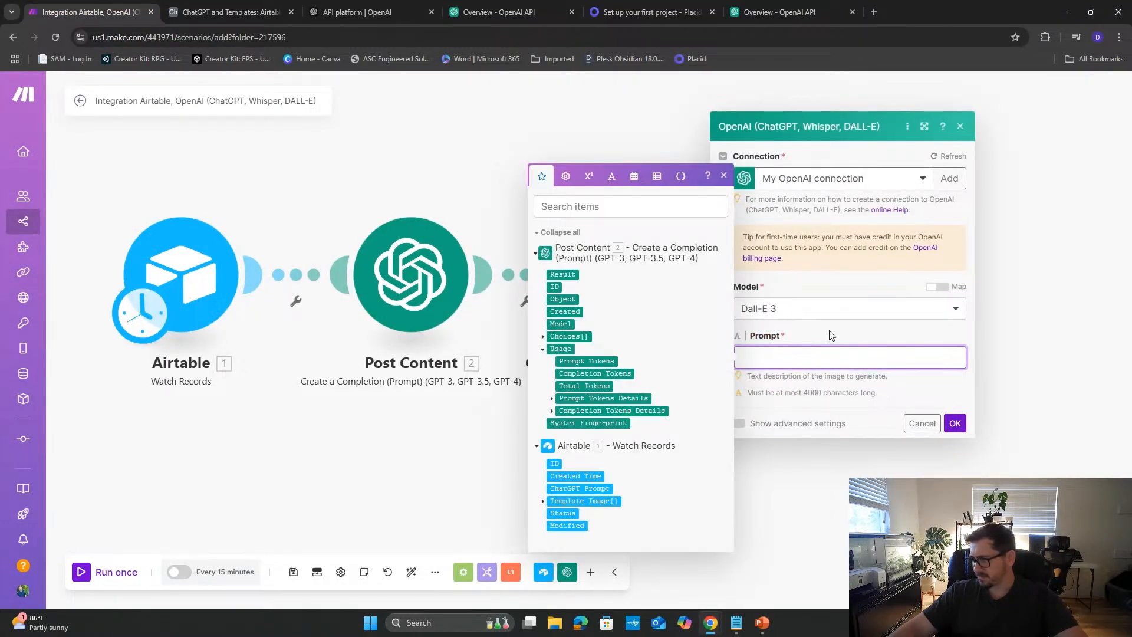
pyautogui.click(831, 335)
pyautogui.click(816, 357)
# - Review and reconfirm the Airtable Watch Records settings, and run only that module to refresh its fields
pyautogui.click(124, 297)
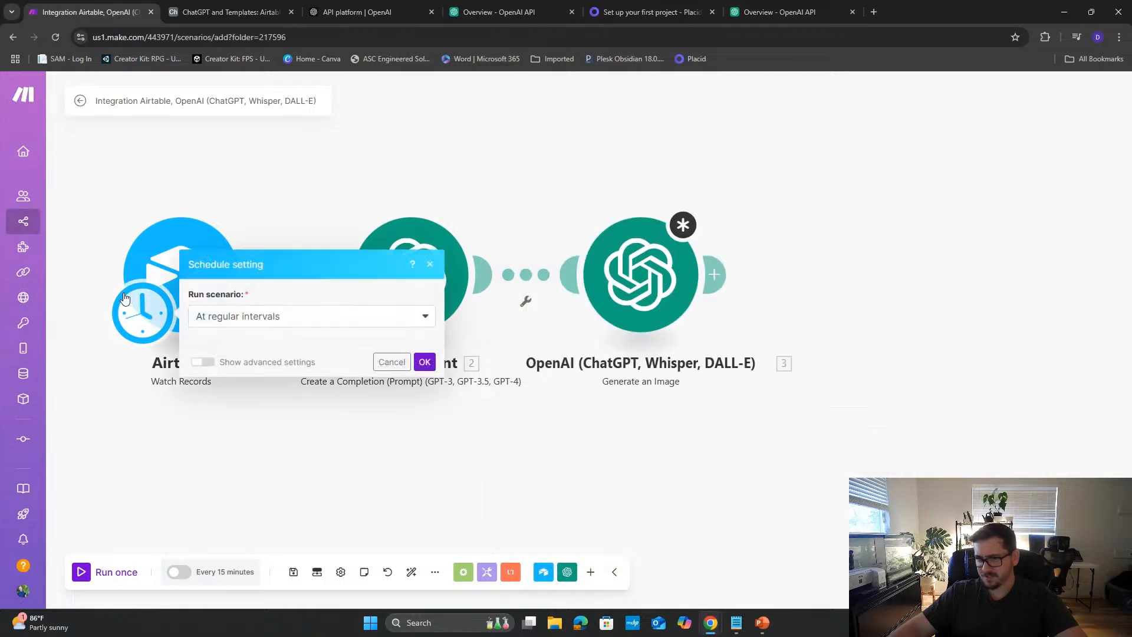
pyautogui.click(147, 251)
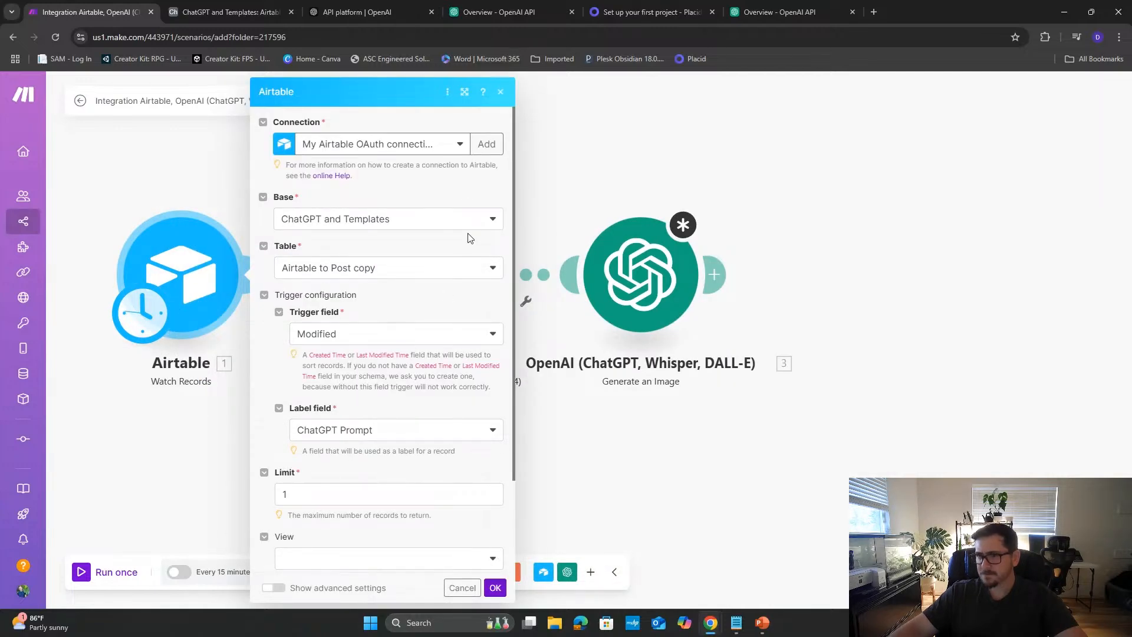
pyautogui.scroll(-2, 436, 330)
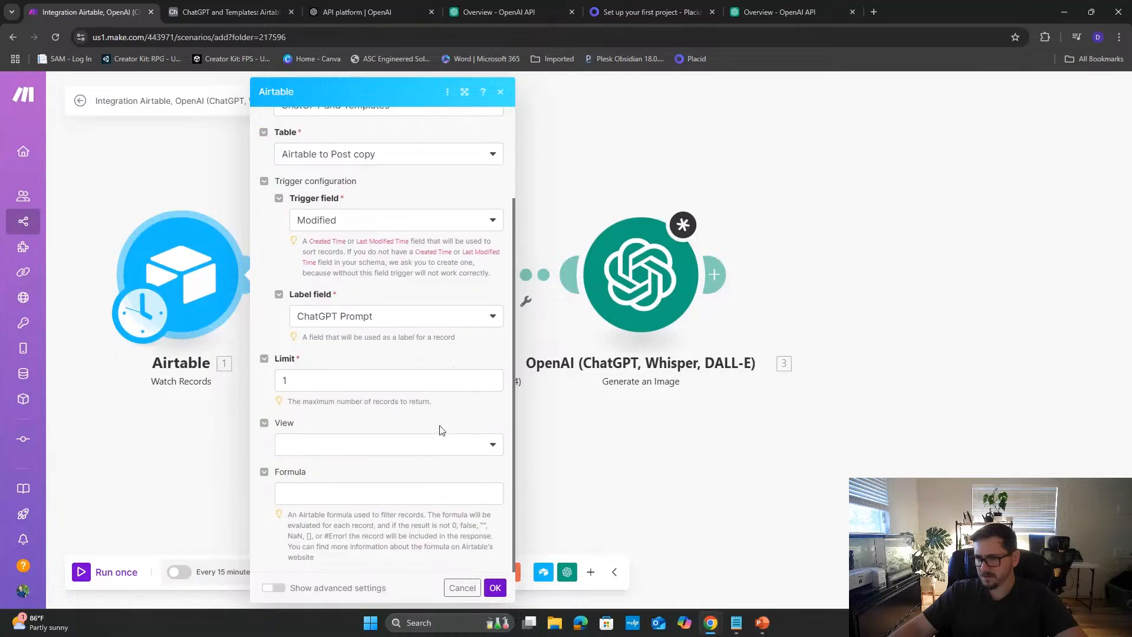
pyautogui.click(495, 588)
pyautogui.rightClick(217, 293)
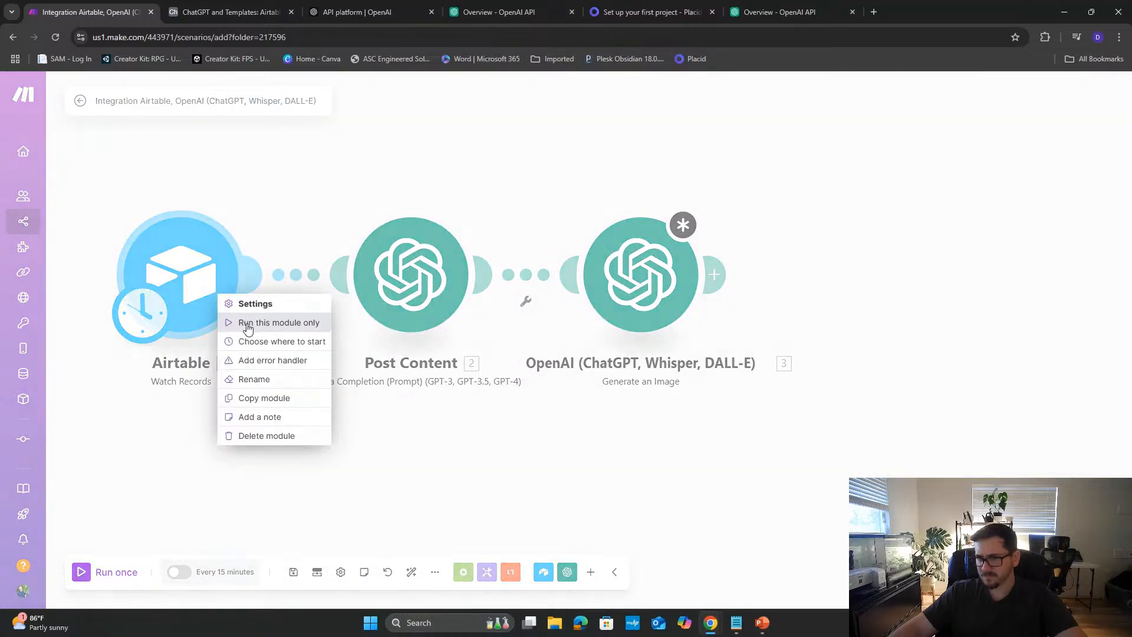
pyautogui.click(247, 323)
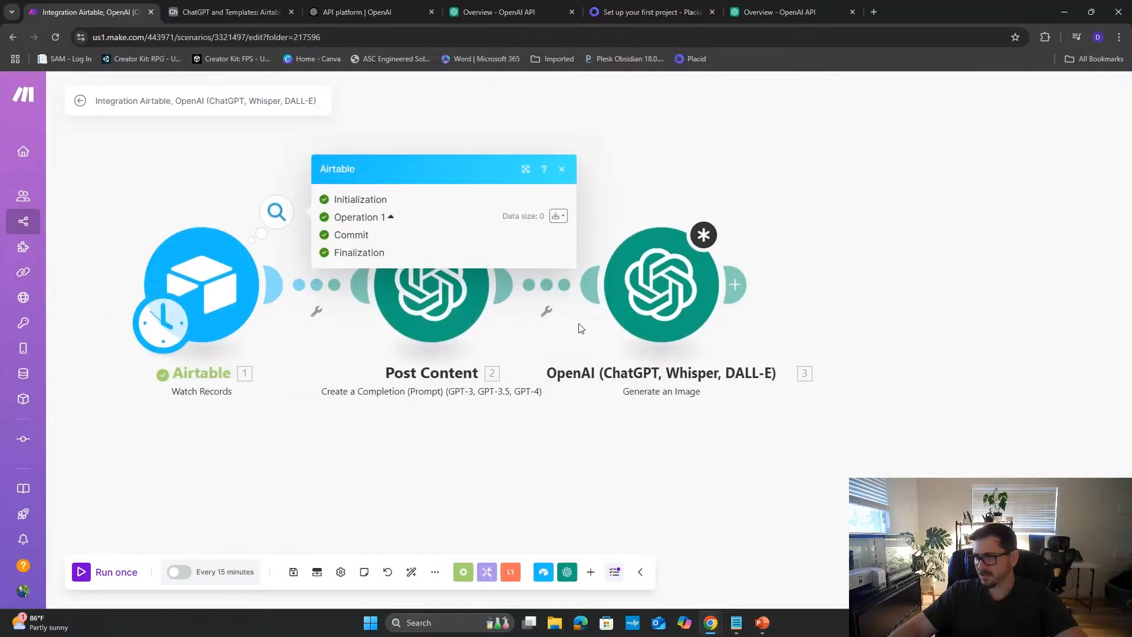
# - Recheck the mappable Airtable fields for the image prompt and save the scenario
pyautogui.click(669, 298)
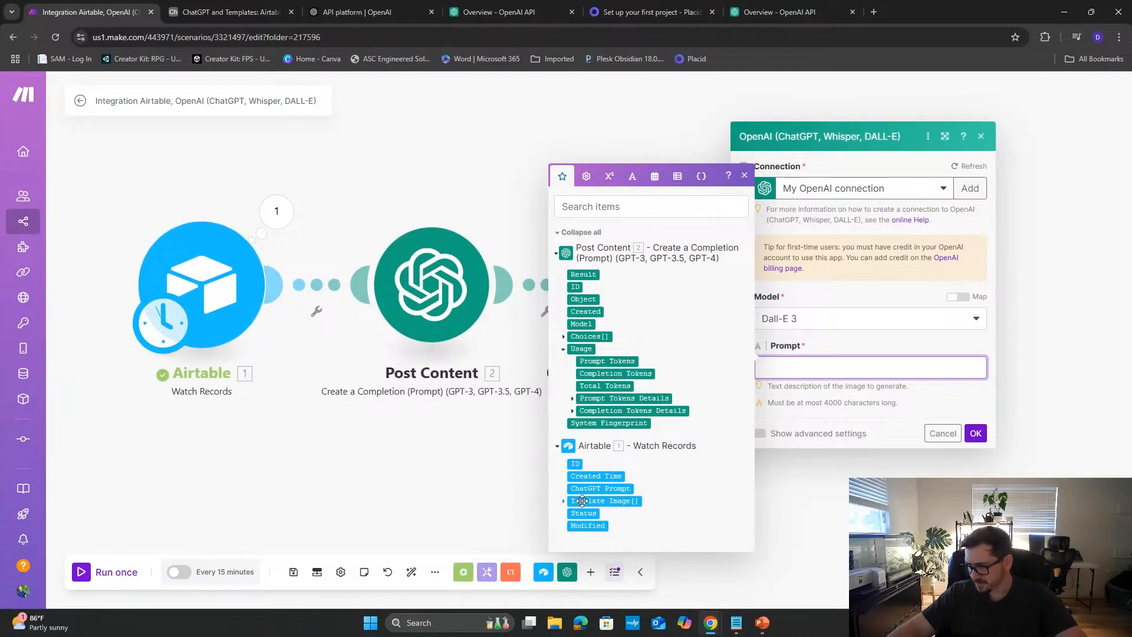
pyautogui.click(342, 468)
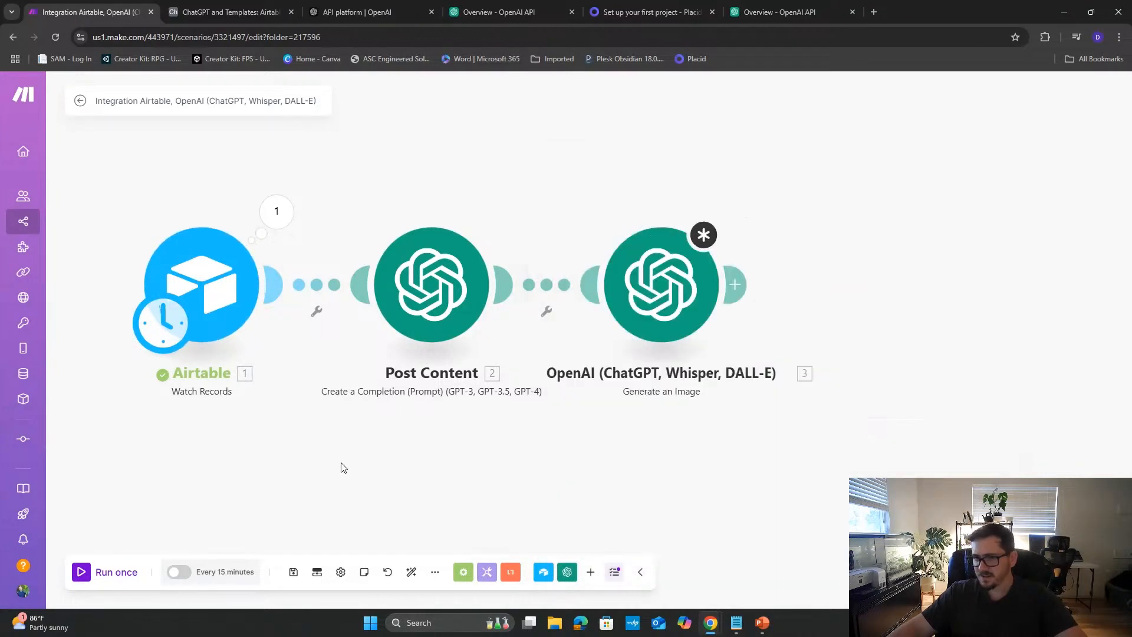
pyautogui.click(293, 571)
pyautogui.click(498, 588)
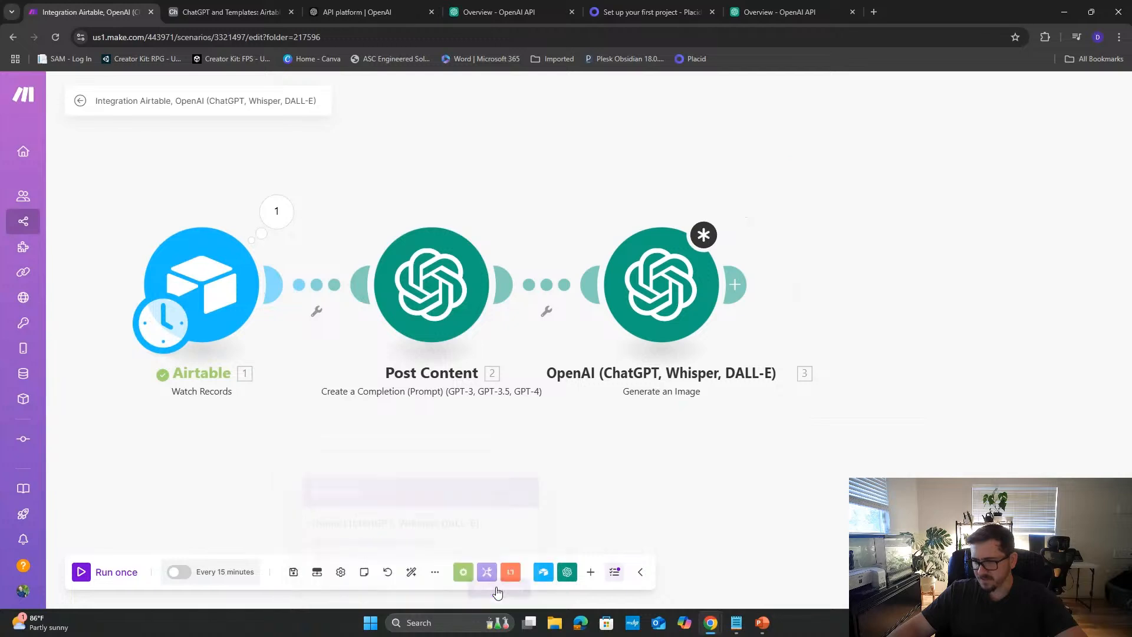
# - Reselect the ChatGPT and Templates base and the Airtable to Post copy table in the Watch Records module and confirm the settings
pyautogui.click(203, 386)
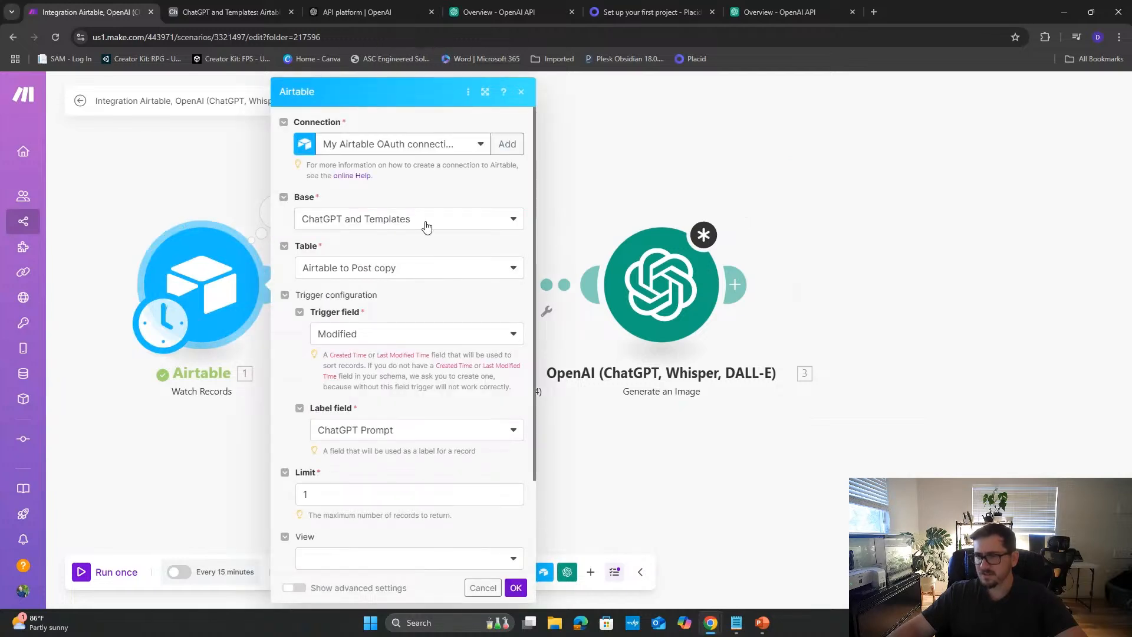
pyautogui.click(425, 223)
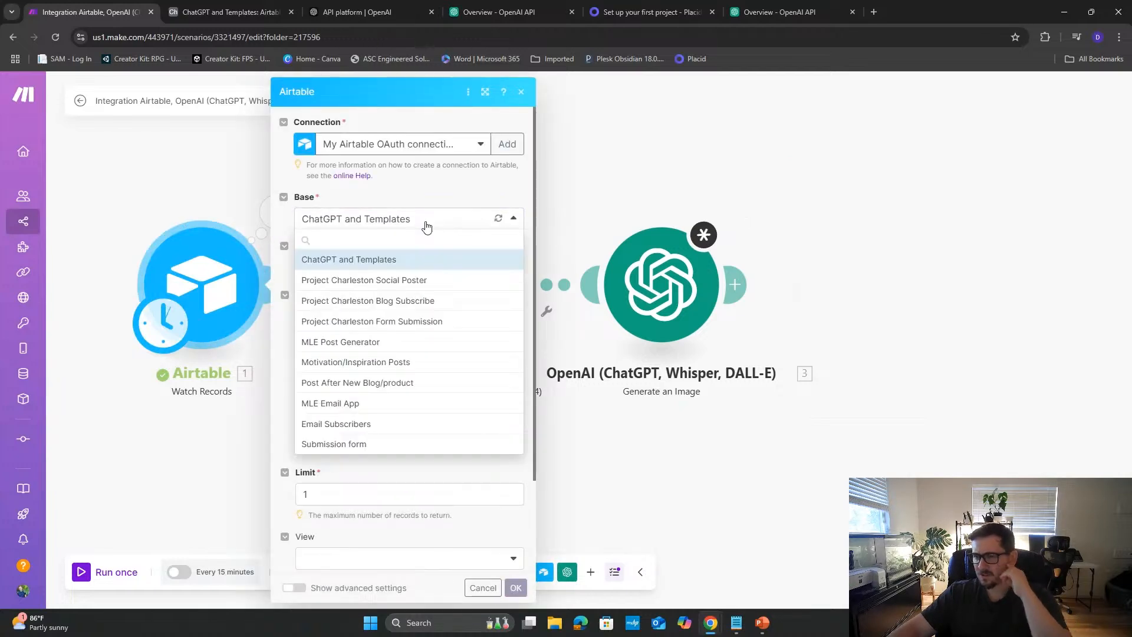
pyautogui.click(410, 260)
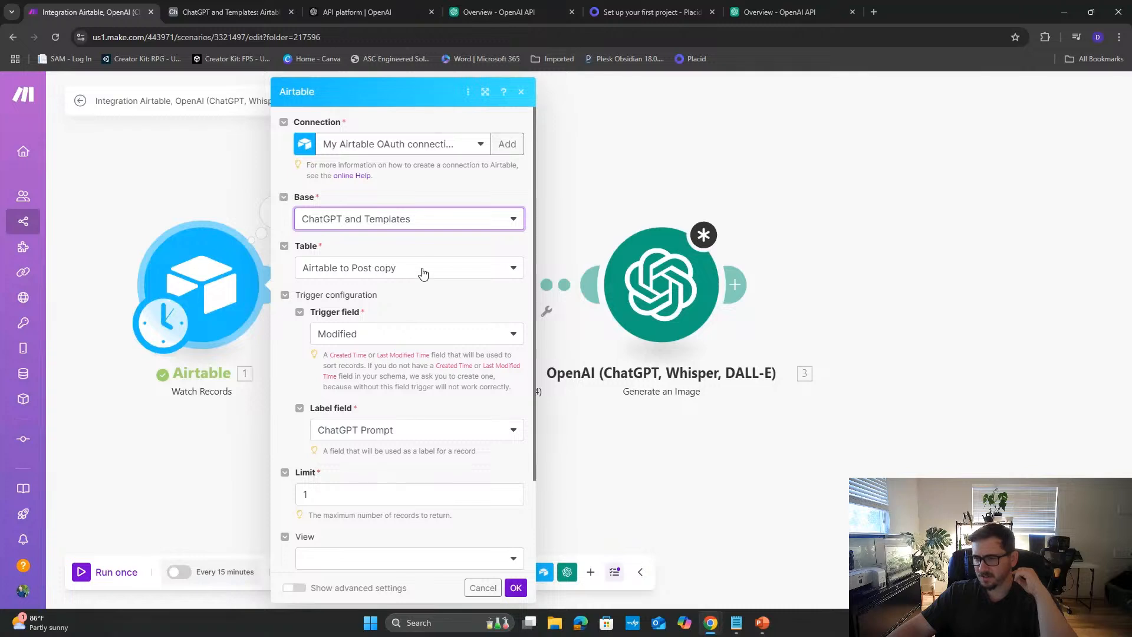
pyautogui.click(423, 273)
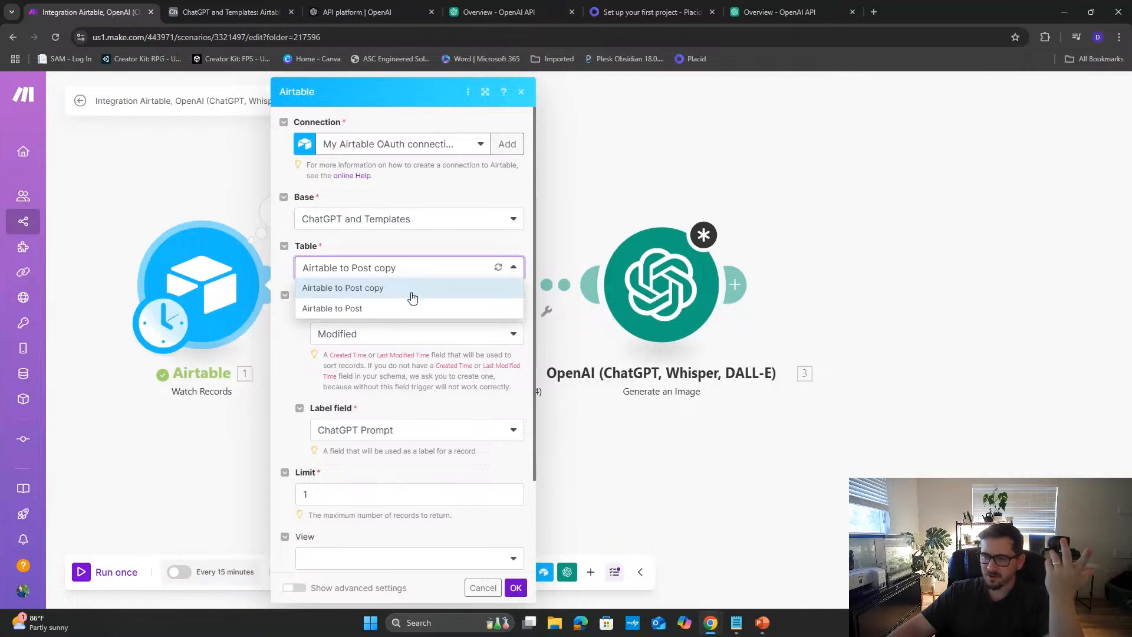
pyautogui.click(412, 298)
pyautogui.scroll(-2, 405, 366)
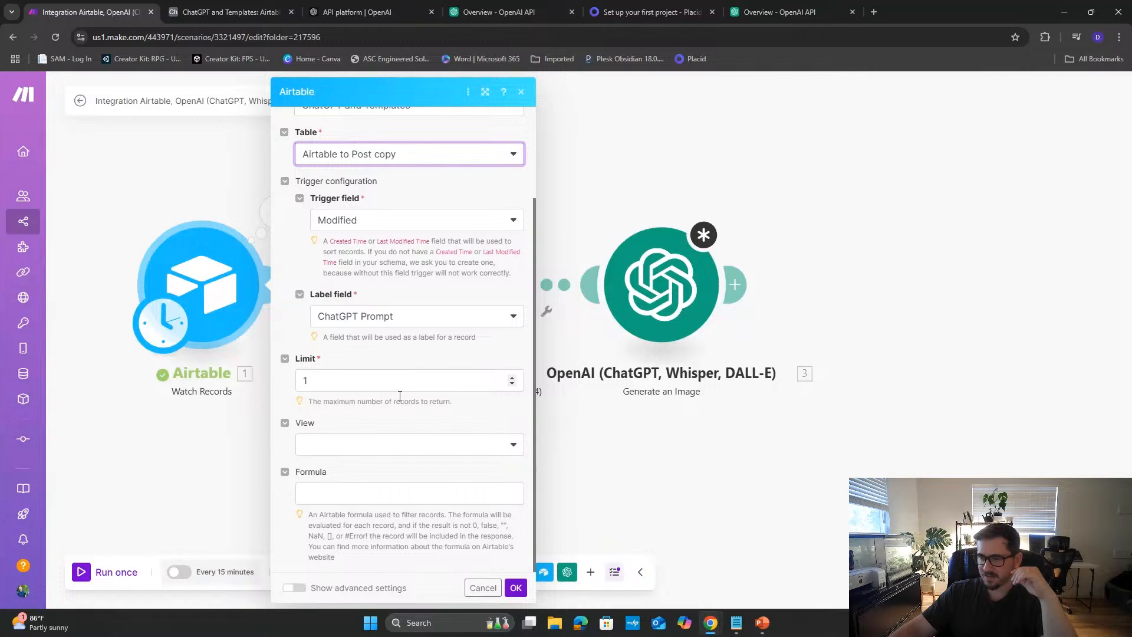
pyautogui.click(382, 446)
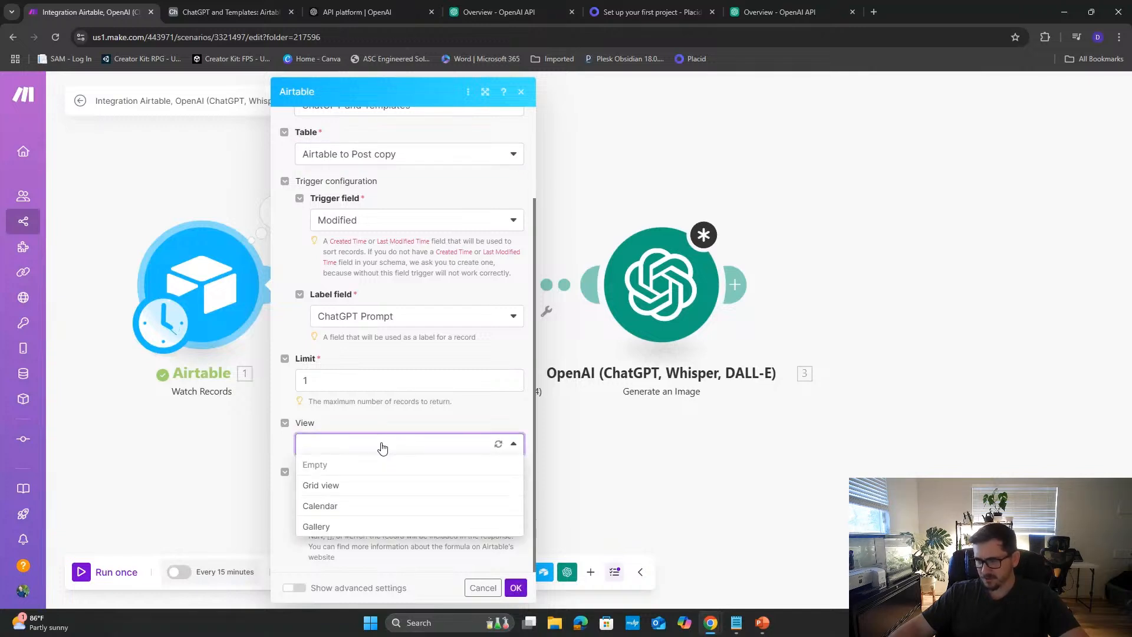
pyautogui.click(383, 447)
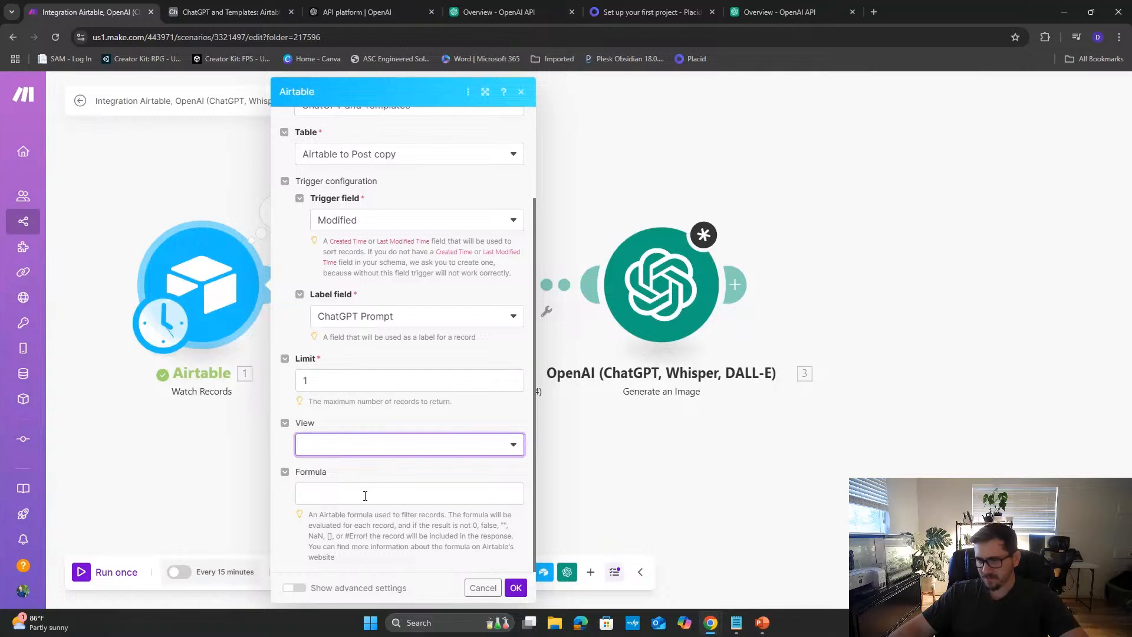
pyautogui.click(516, 587)
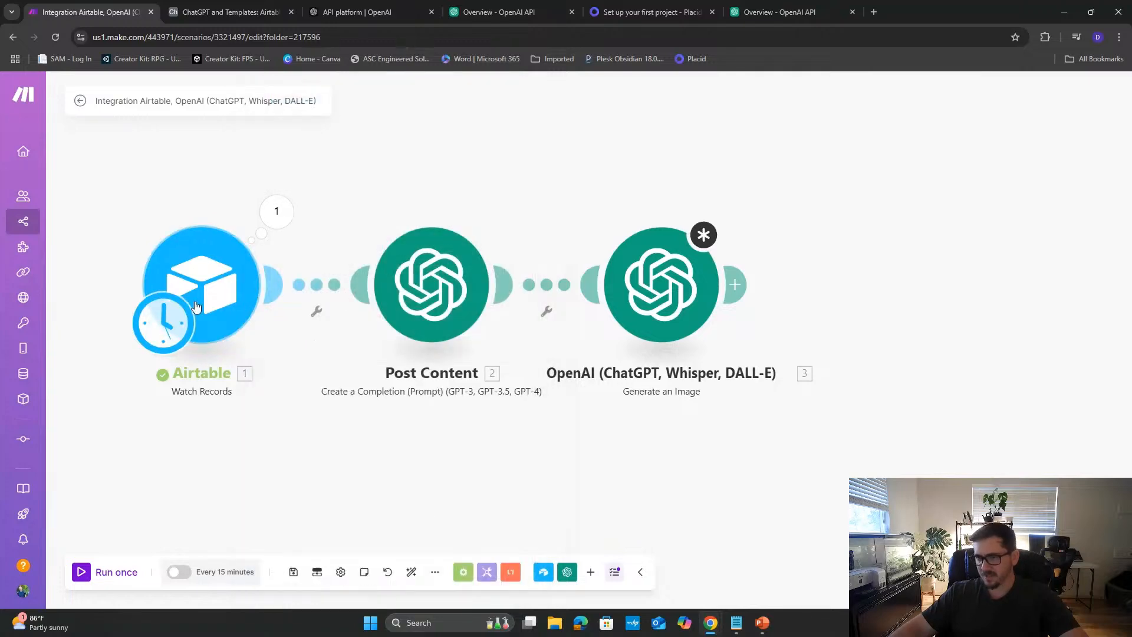
# - Run only the Airtable module again and inspect the message mapping in the Post Content module
pyautogui.rightClick(201, 307)
pyautogui.click(253, 334)
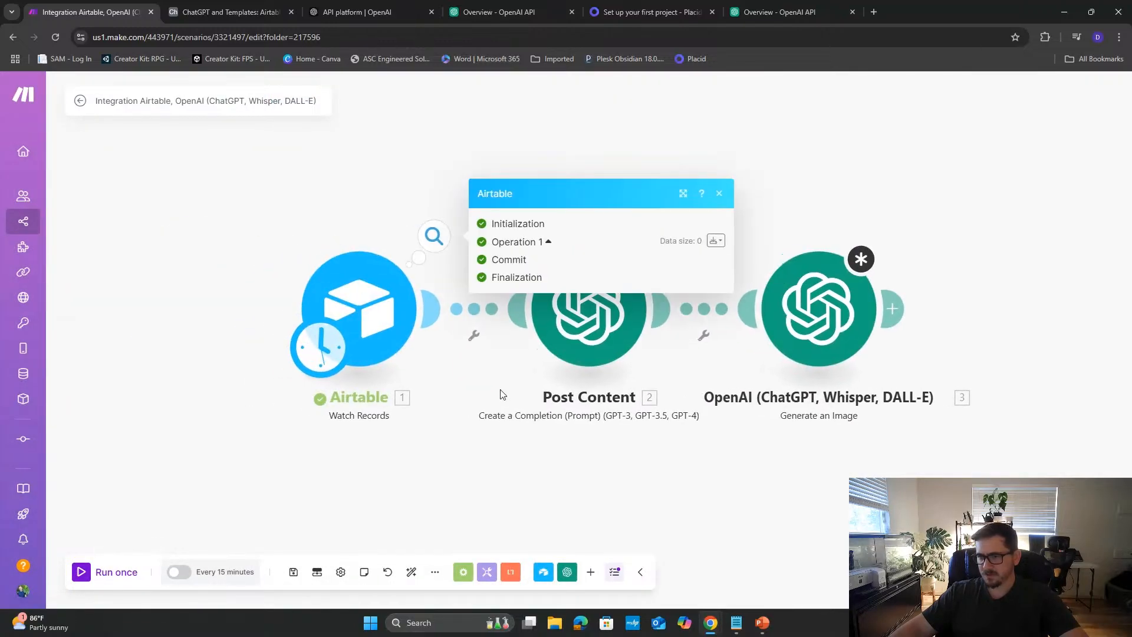
pyautogui.click(356, 330)
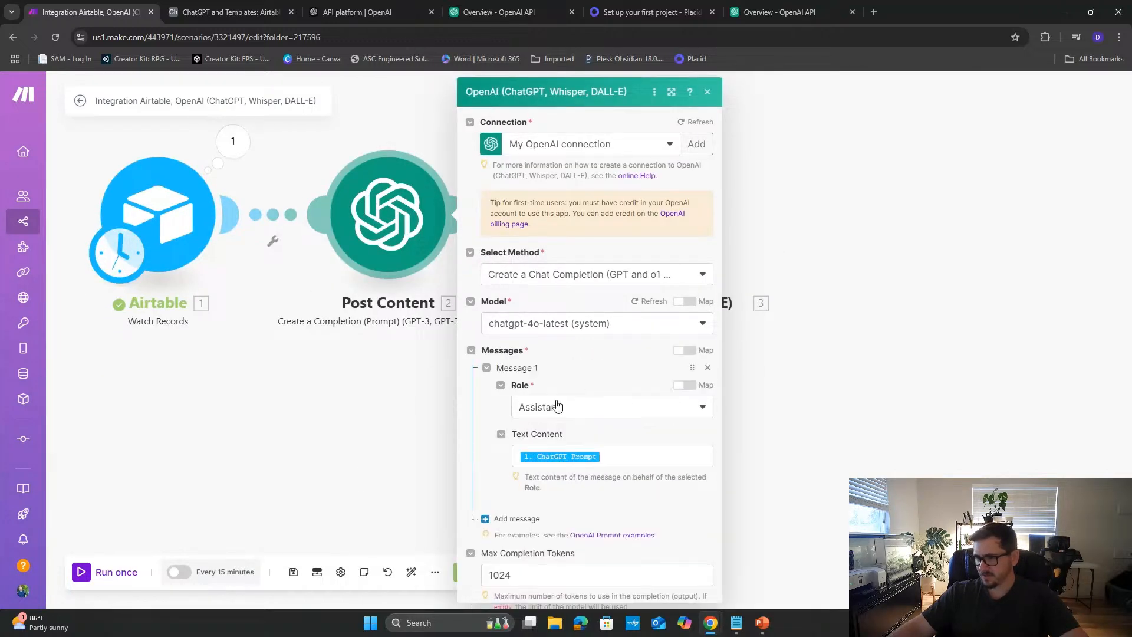
pyautogui.click(803, 494)
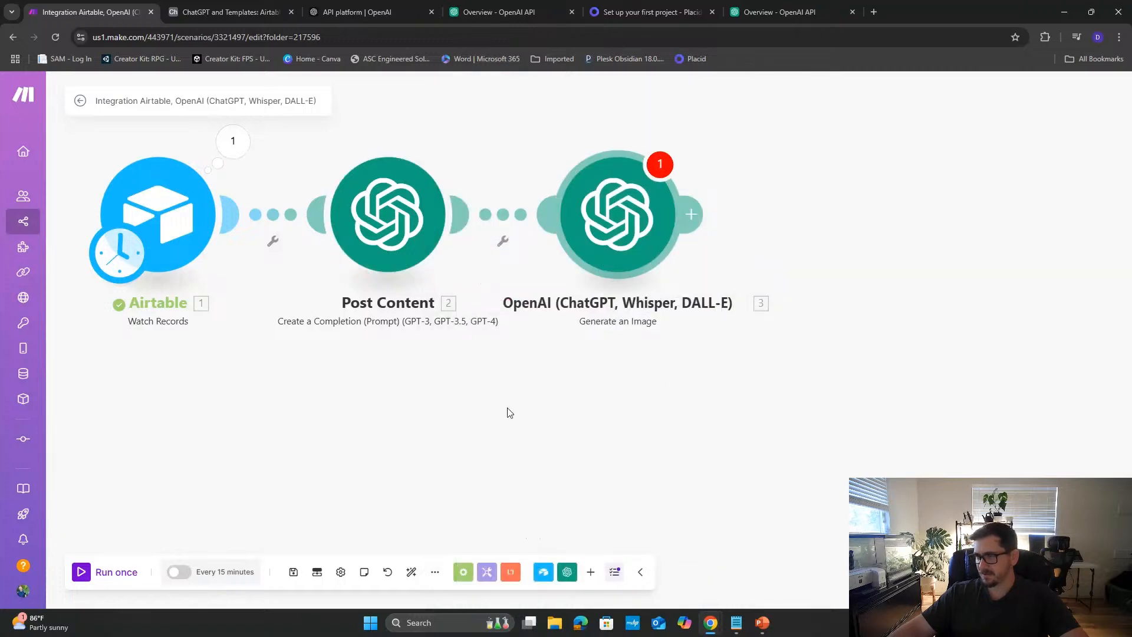
# - Replace the existing Generate an Image module with a new OpenAI Generate an Image module after Post Content
pyautogui.moveTo(453, 466); pyautogui.dragTo(357, 457)
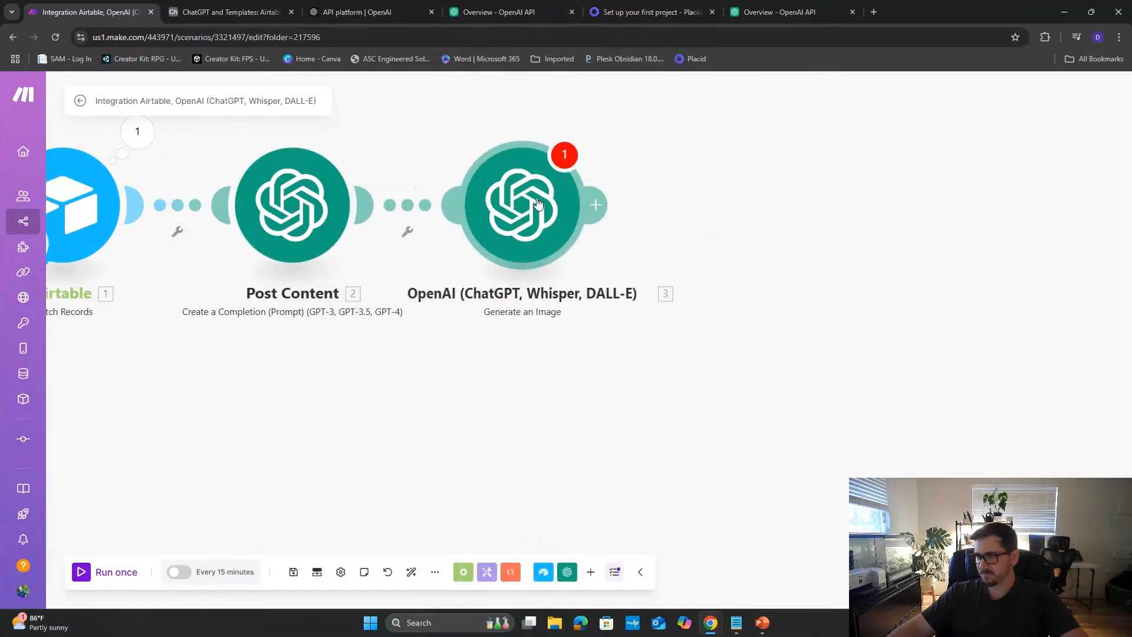
pyautogui.rightClick(533, 216)
pyautogui.click(573, 352)
pyautogui.click(370, 205)
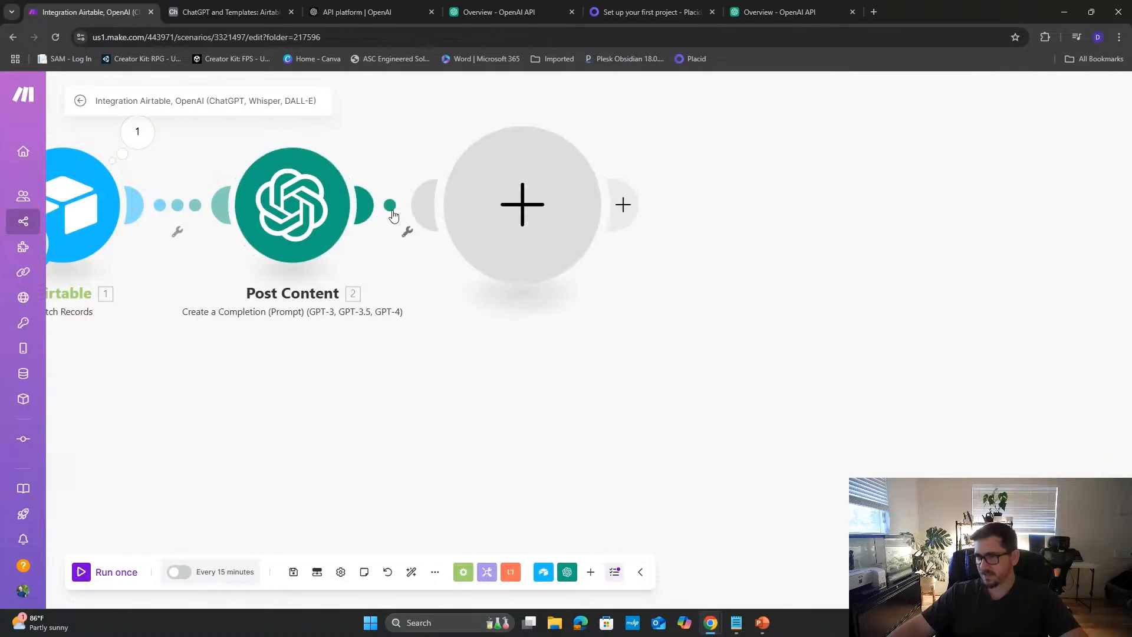
pyautogui.click(633, 297)
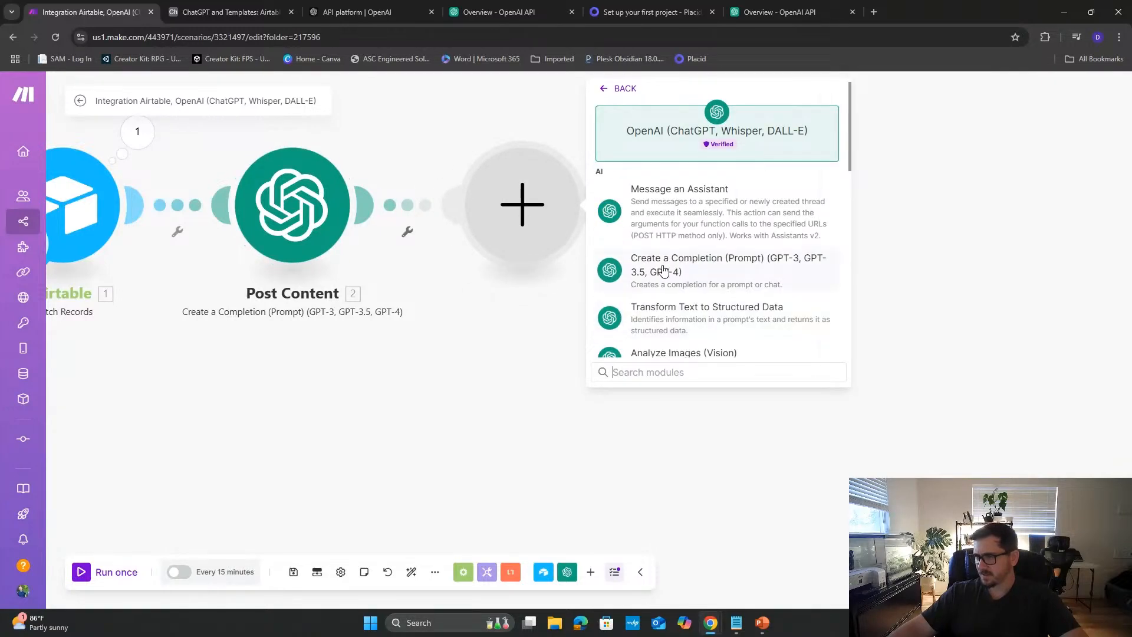
pyautogui.scroll(-1, 665, 265)
pyautogui.click(696, 344)
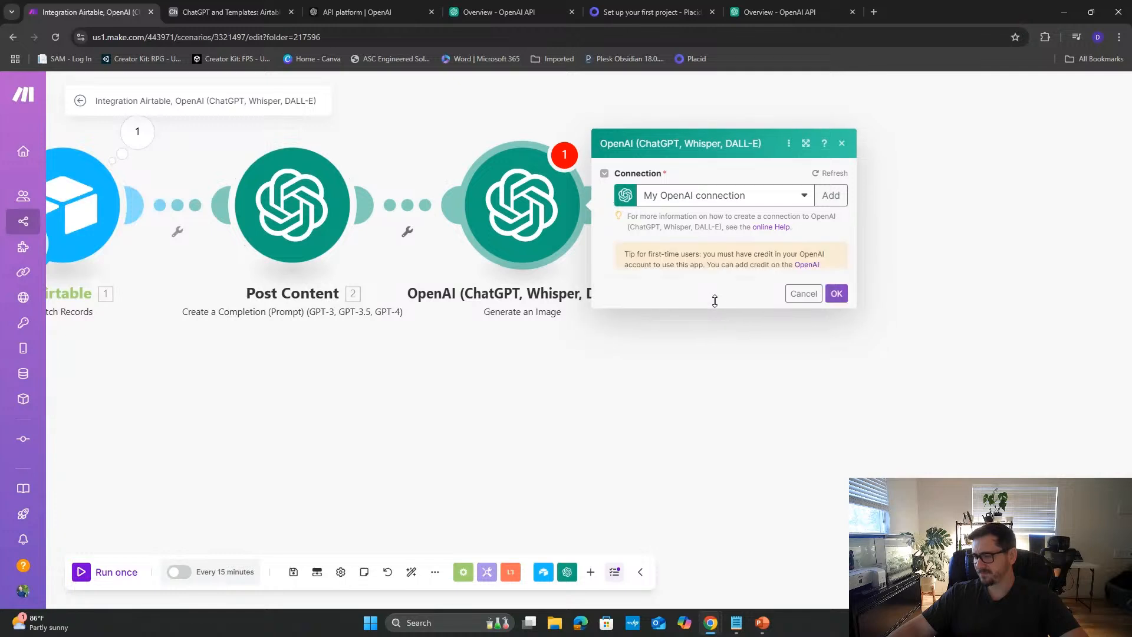
# - Set the image module's model to Dall-E 3, map Airtable's ChatGPT Image Prompt as the prompt, and confirm the settings
pyautogui.click(678, 286)
pyautogui.click(668, 299)
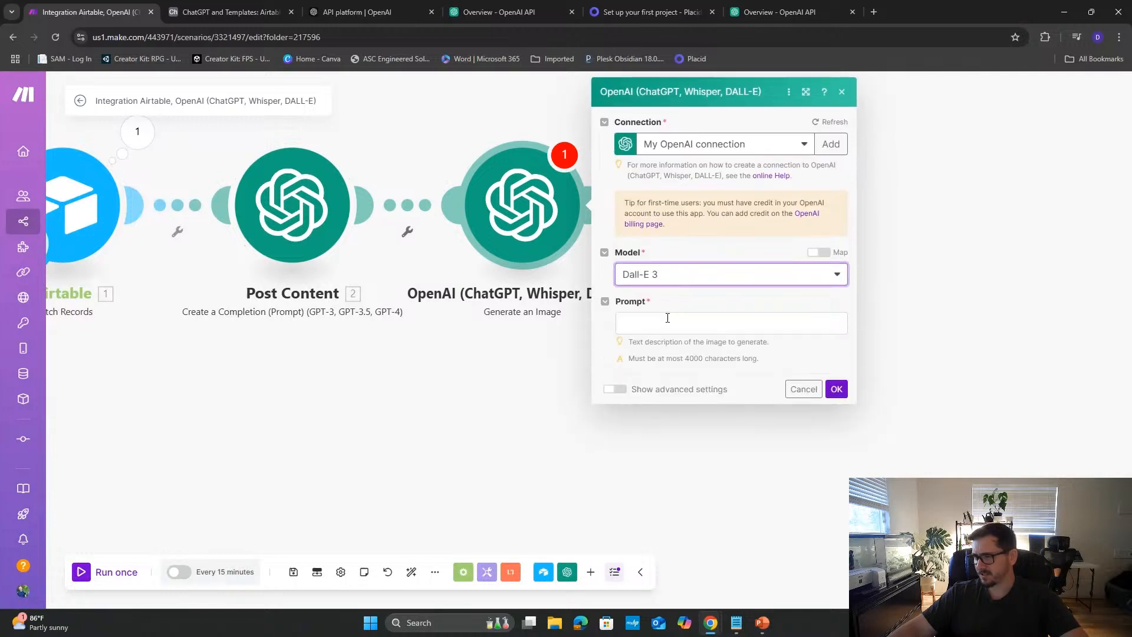
pyautogui.click(662, 319)
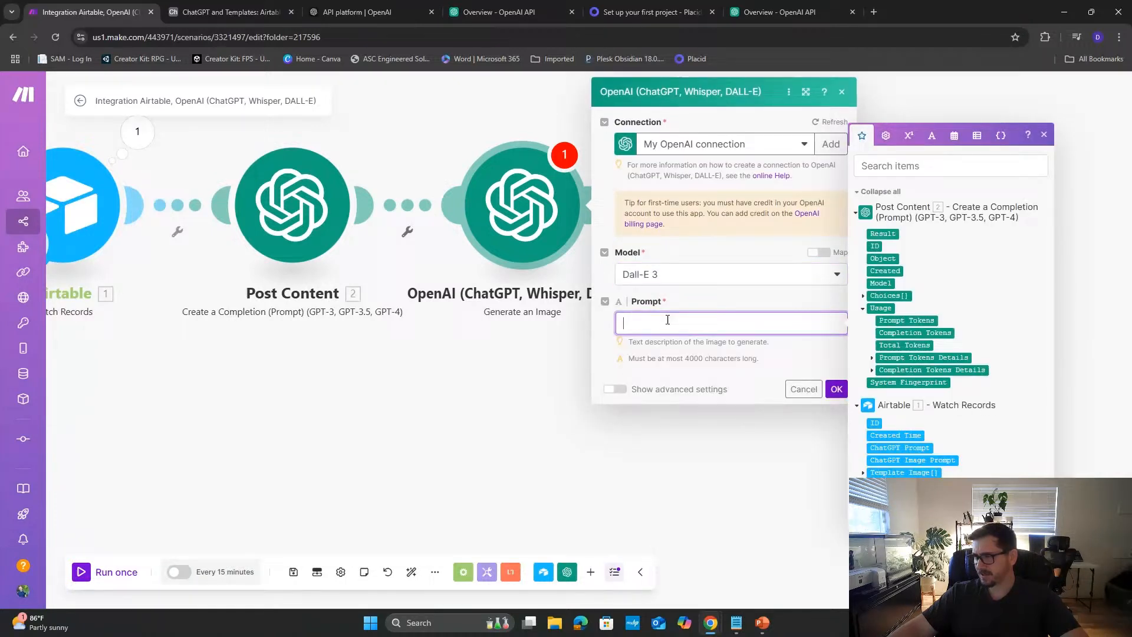
pyautogui.click(904, 460)
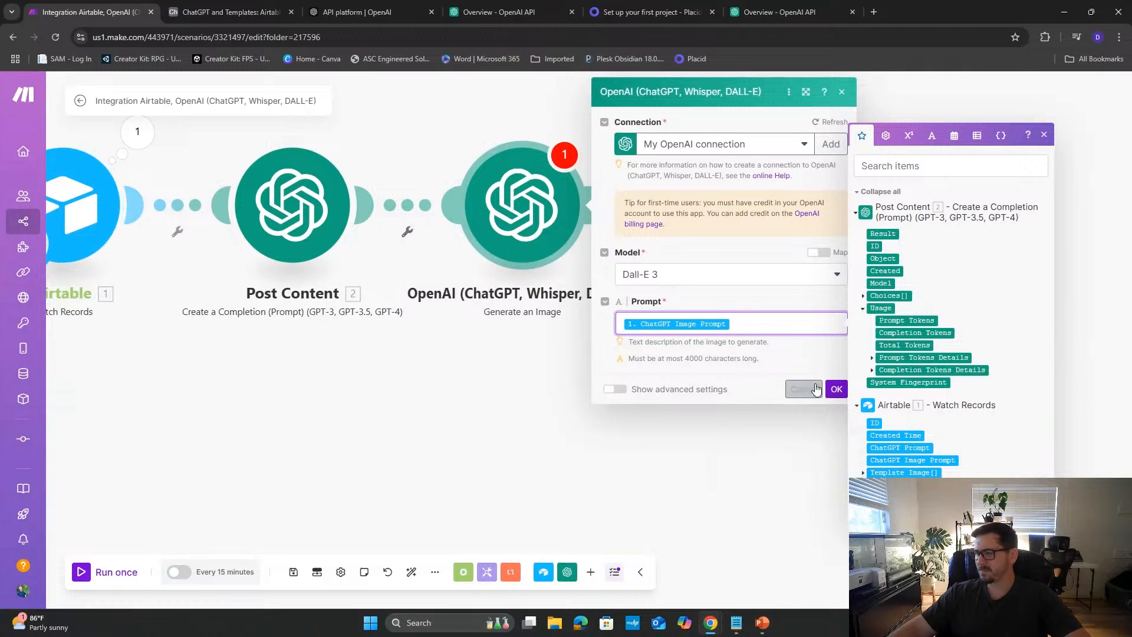
pyautogui.click(836, 389)
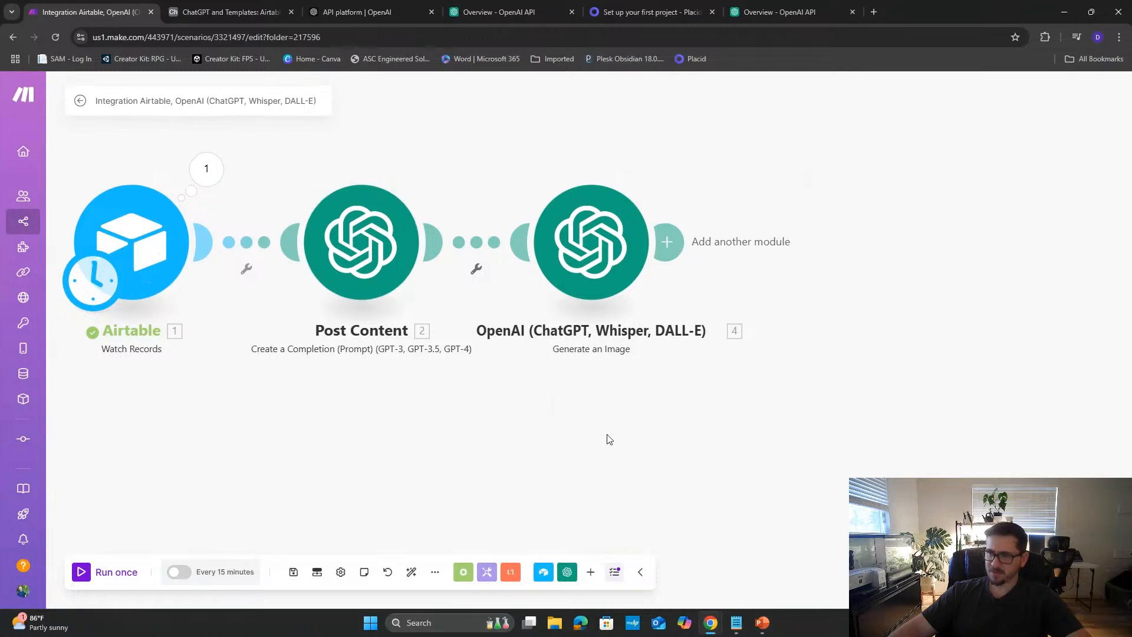
# - Switch to Airtable and duplicate the Template Image field in the Airtable to Post copy table
pyautogui.click(237, 17)
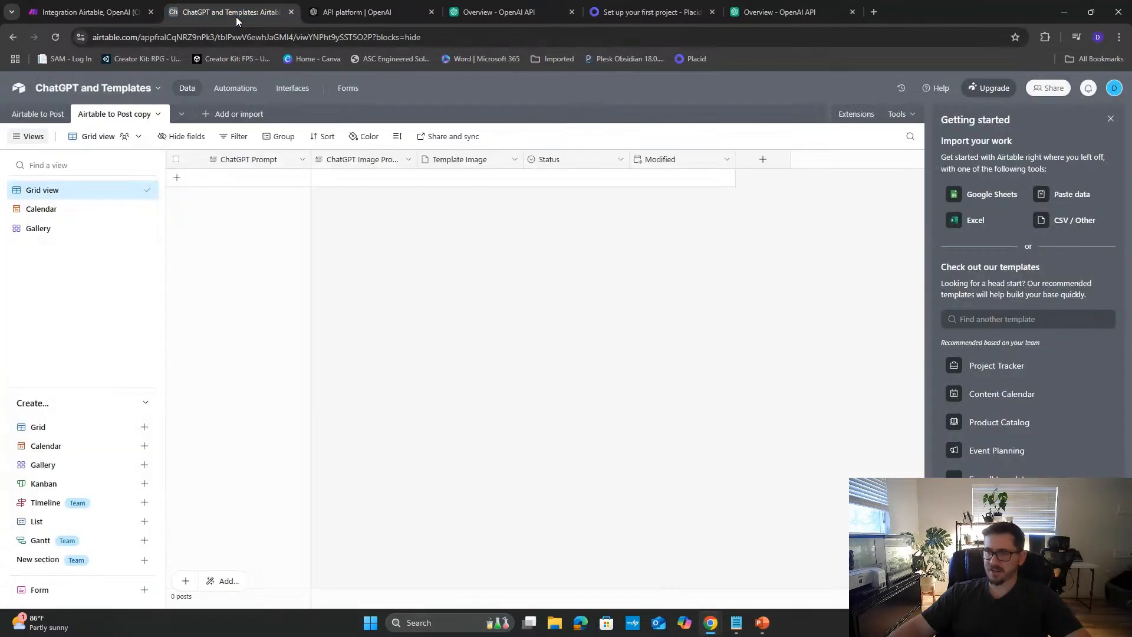
pyautogui.rightClick(474, 168)
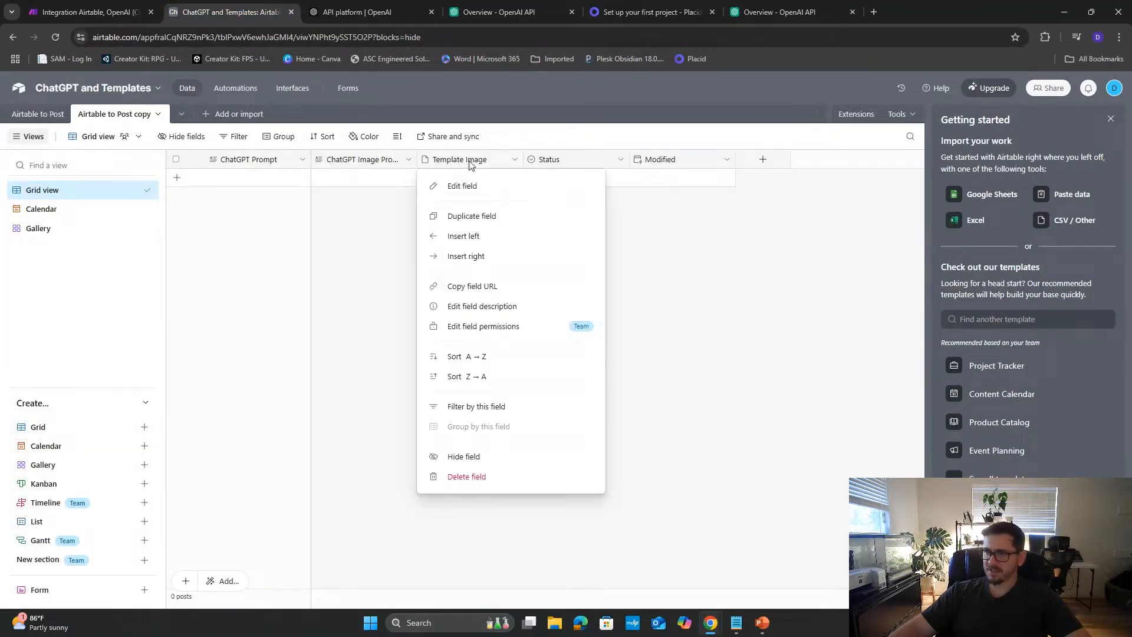
pyautogui.click(488, 220)
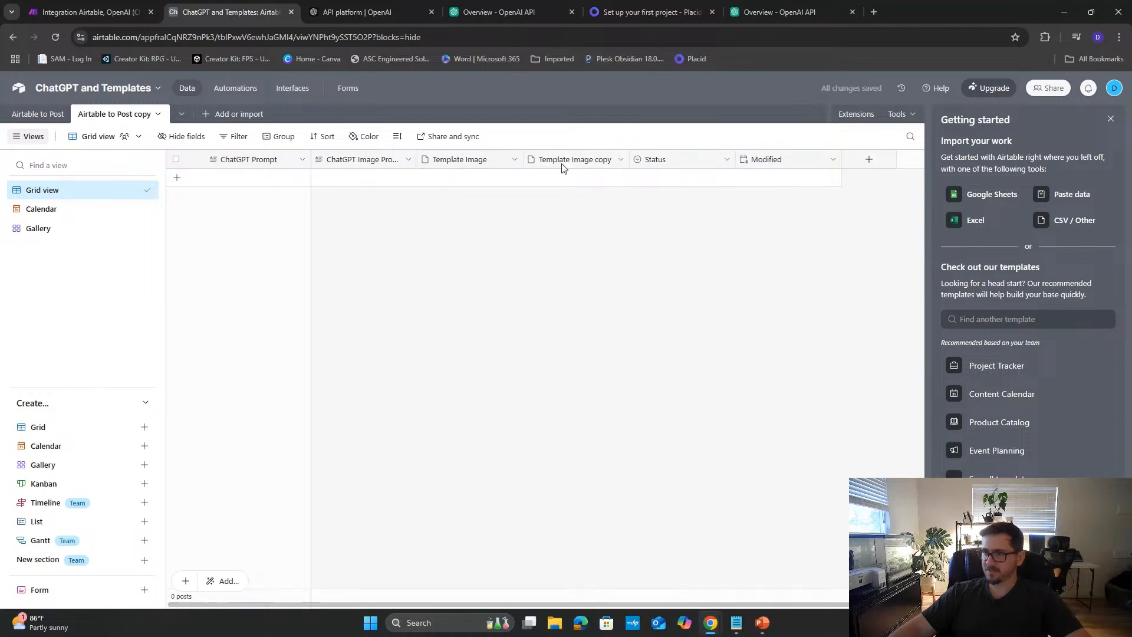
# - Rename the duplicated Template Image field as ChatGPT Image, keeping the Attachment type, and save it
pyautogui.doubleClick(563, 163)
pyautogui.doubleClick(530, 193)
pyautogui.click(530, 193)
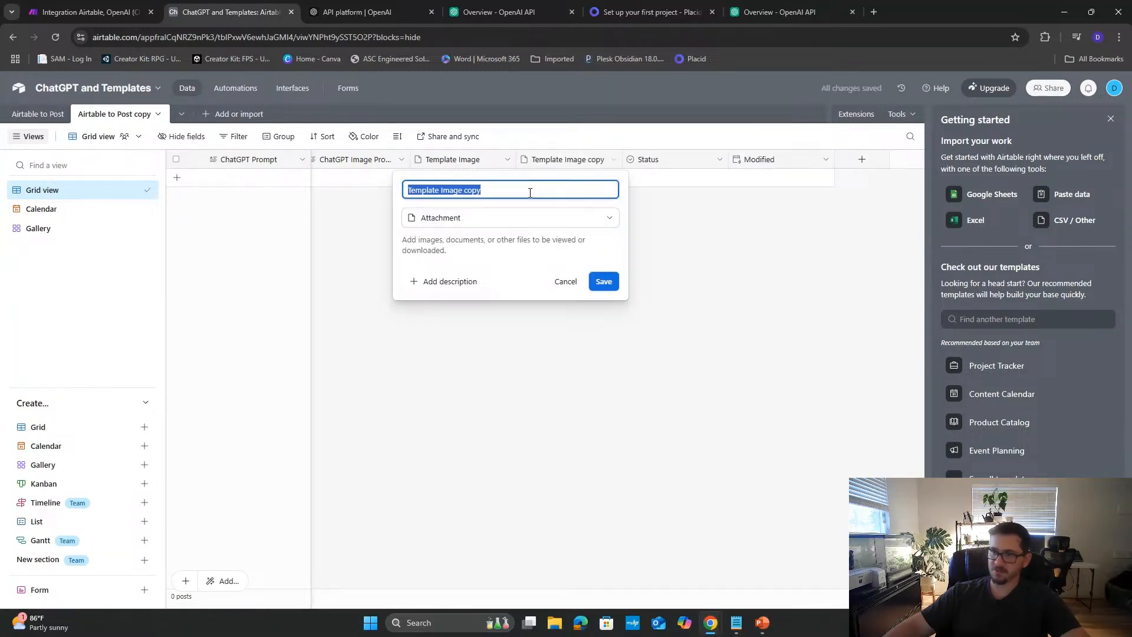
pyautogui.press('BackSpace')
pyautogui.write('Ch')
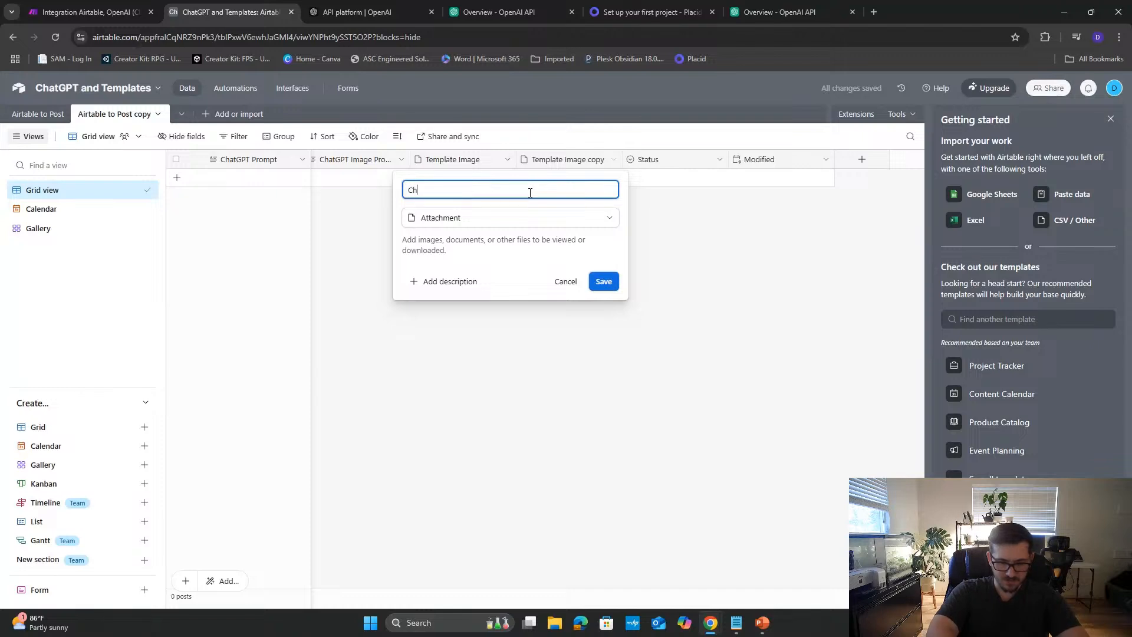
pyautogui.write('atGPT Image')
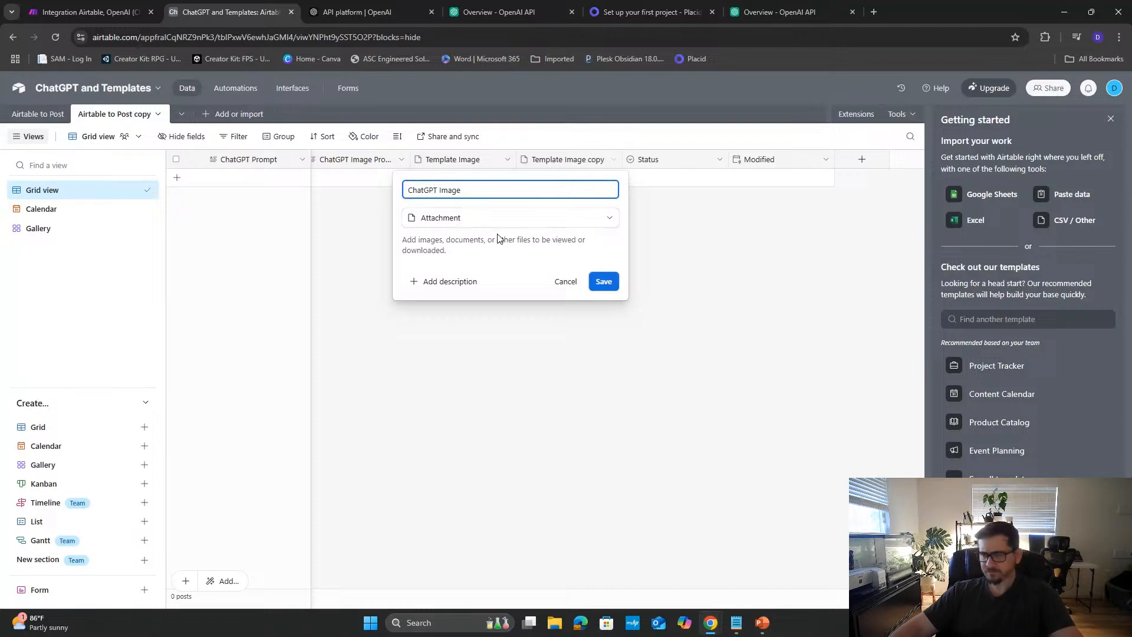
pyautogui.click(604, 285)
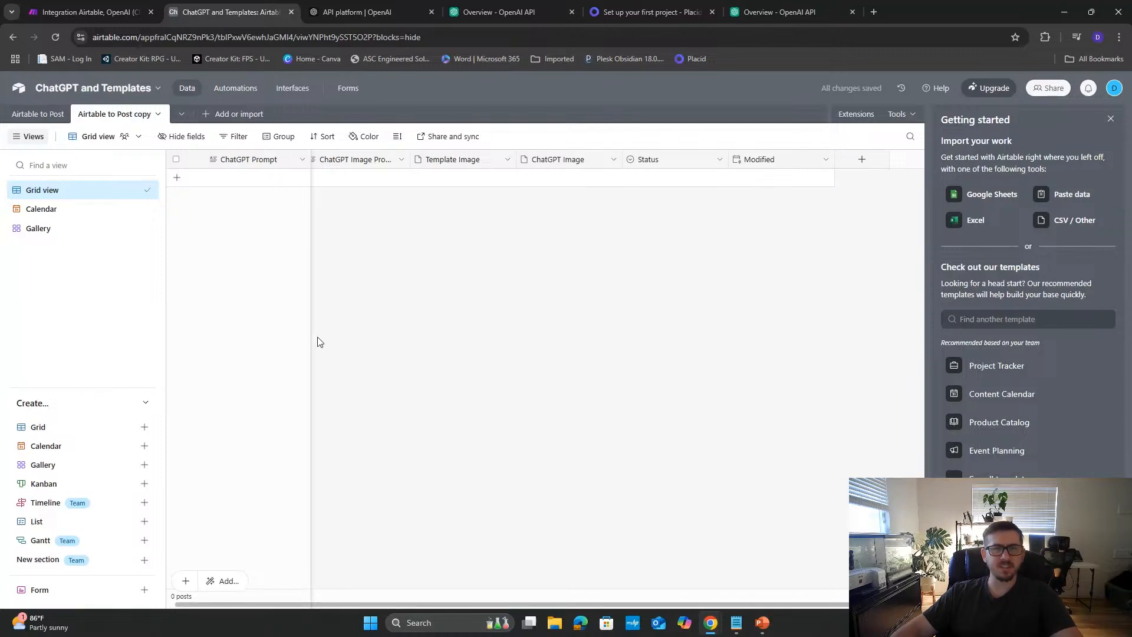
# - Switch to Placid, skip the onboarding setup, and start a new project titled Demo
pyautogui.click(651, 13)
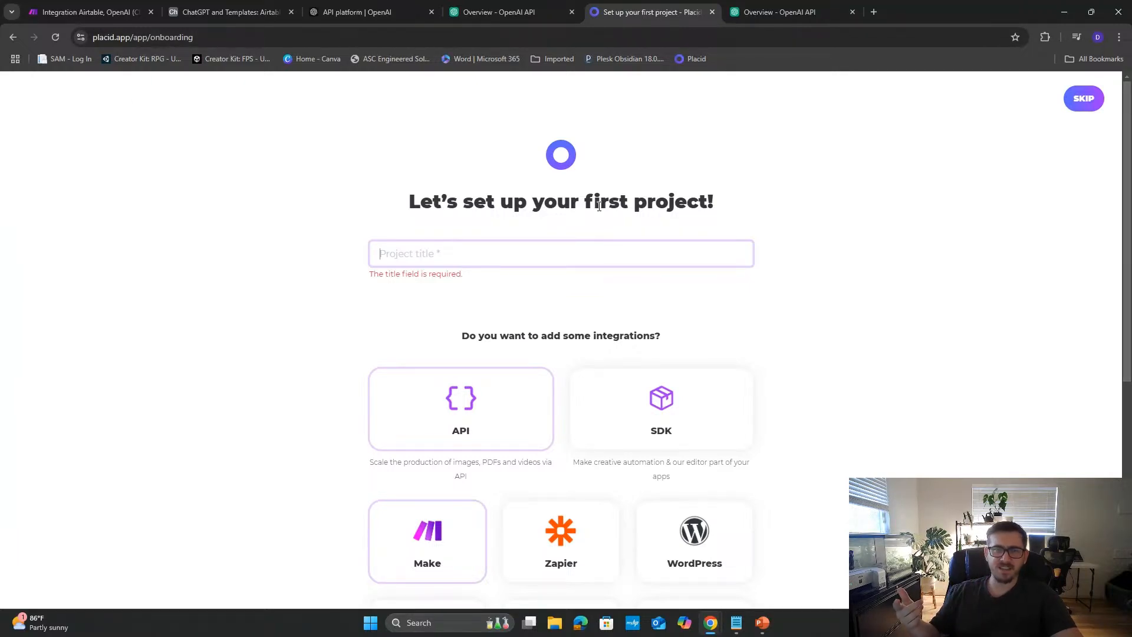
pyautogui.click(1088, 99)
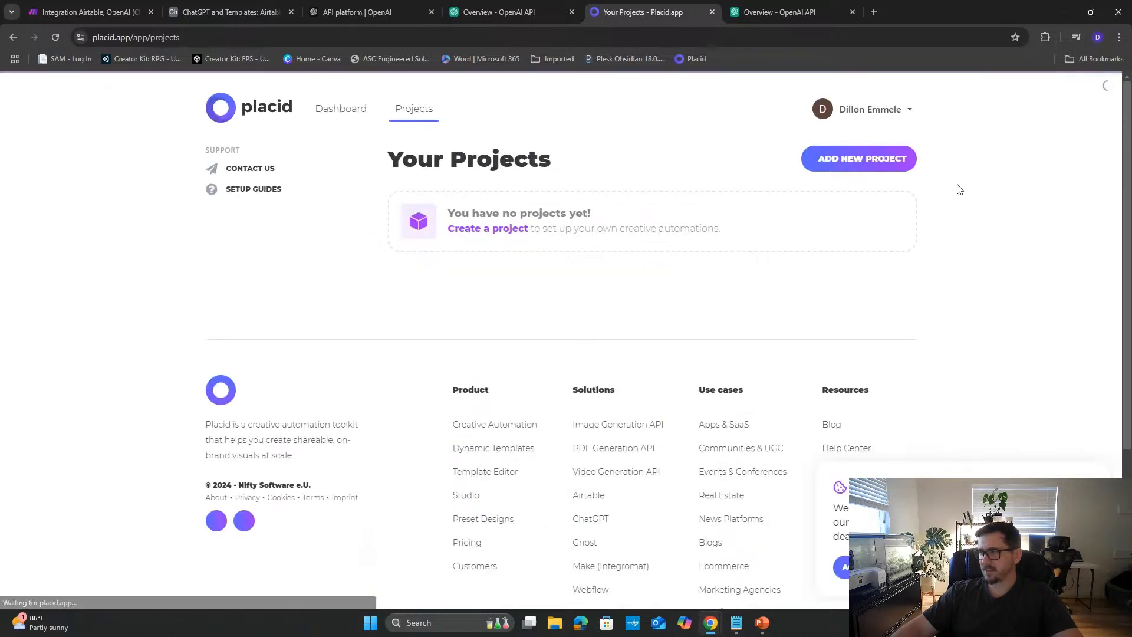
pyautogui.click(480, 229)
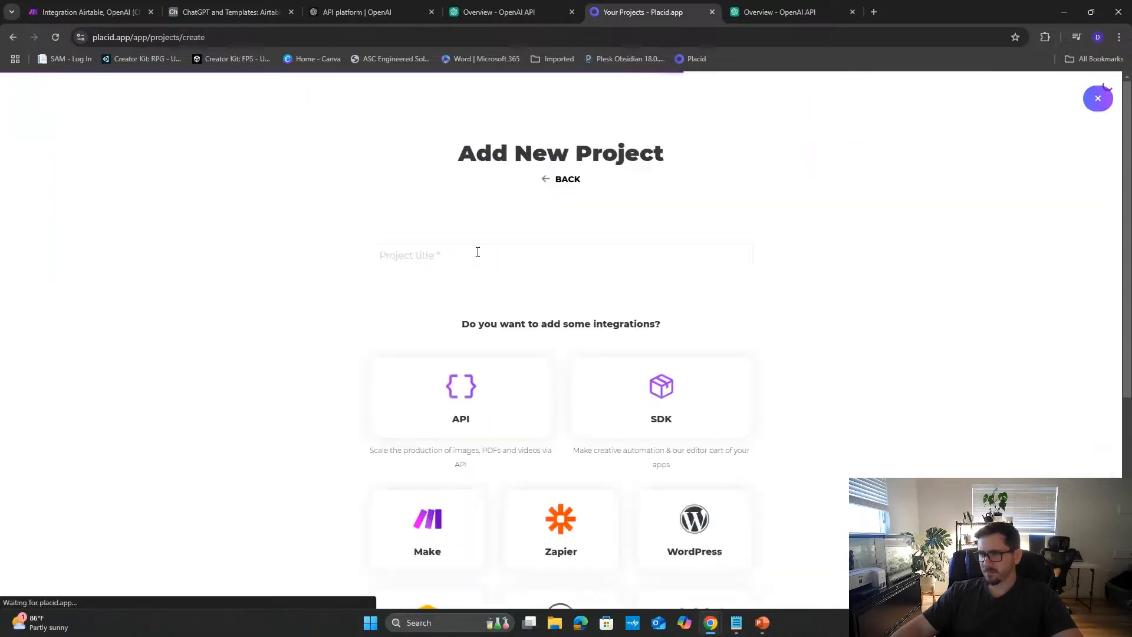
pyautogui.click(478, 259)
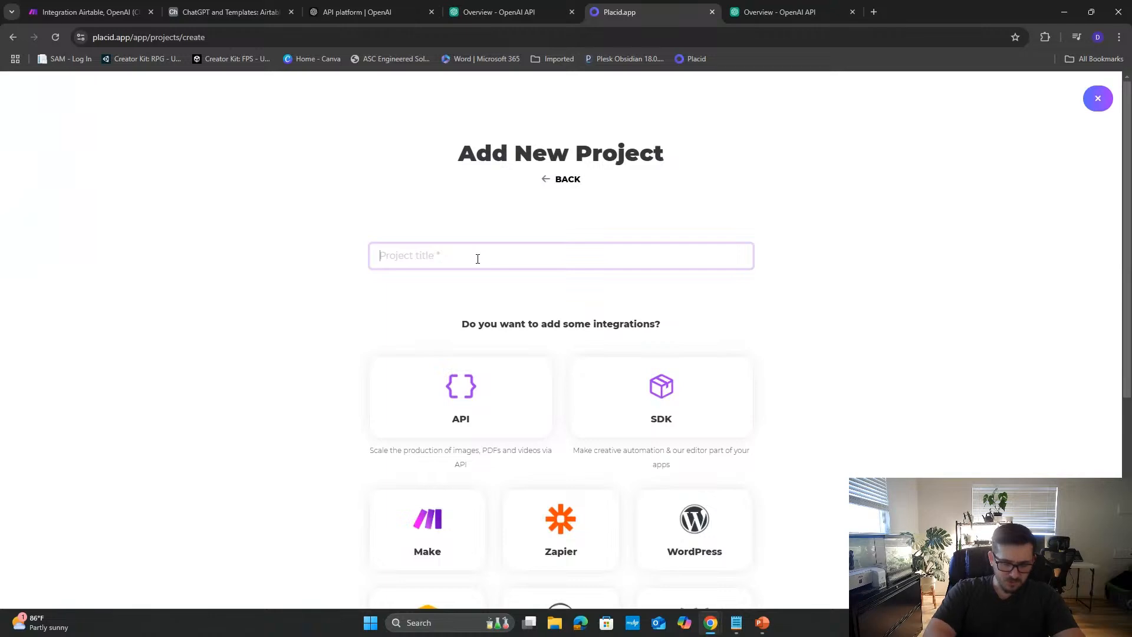
pyautogui.write('D')
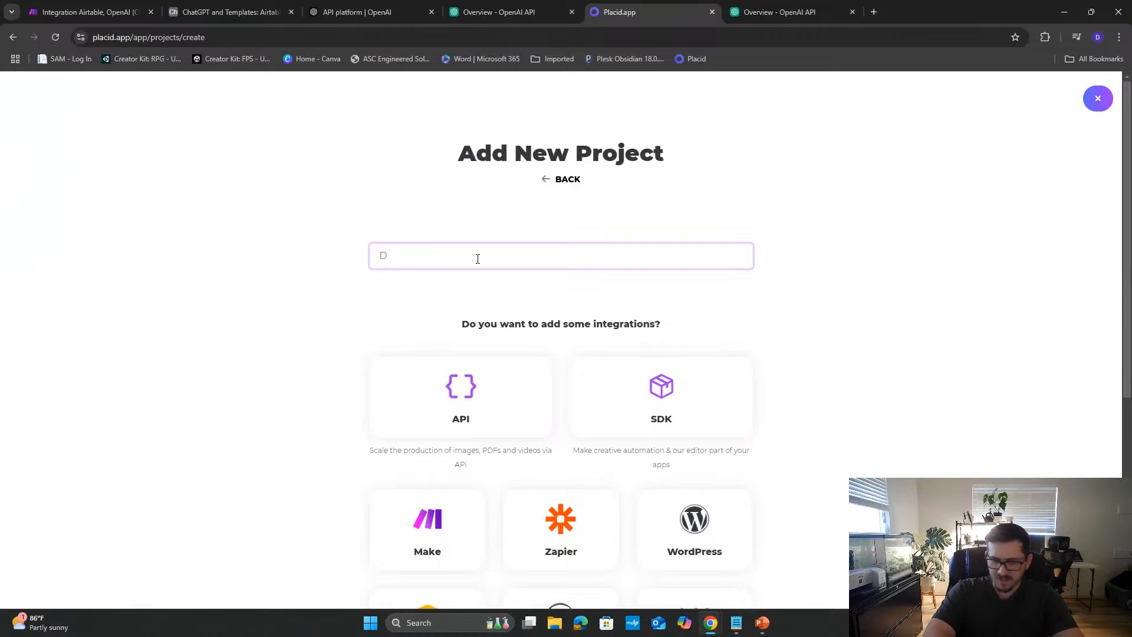
pyautogui.write('emo')
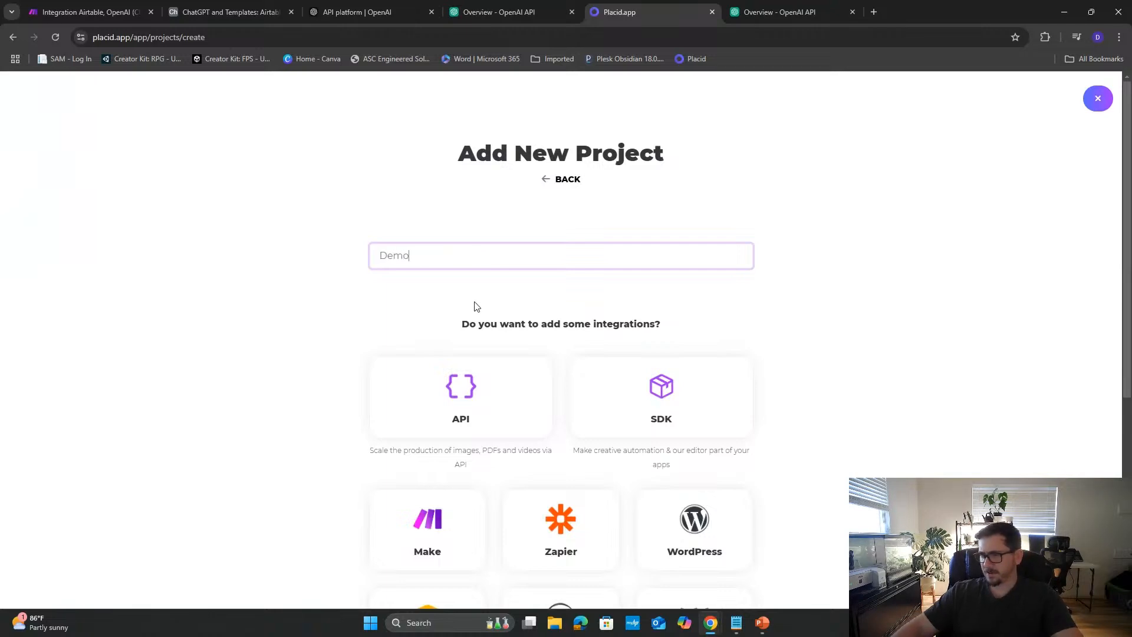
# - Add the API, Make and Airtable integrations to the Demo project and create it
pyautogui.scroll(-2, 477, 307)
pyautogui.click(480, 318)
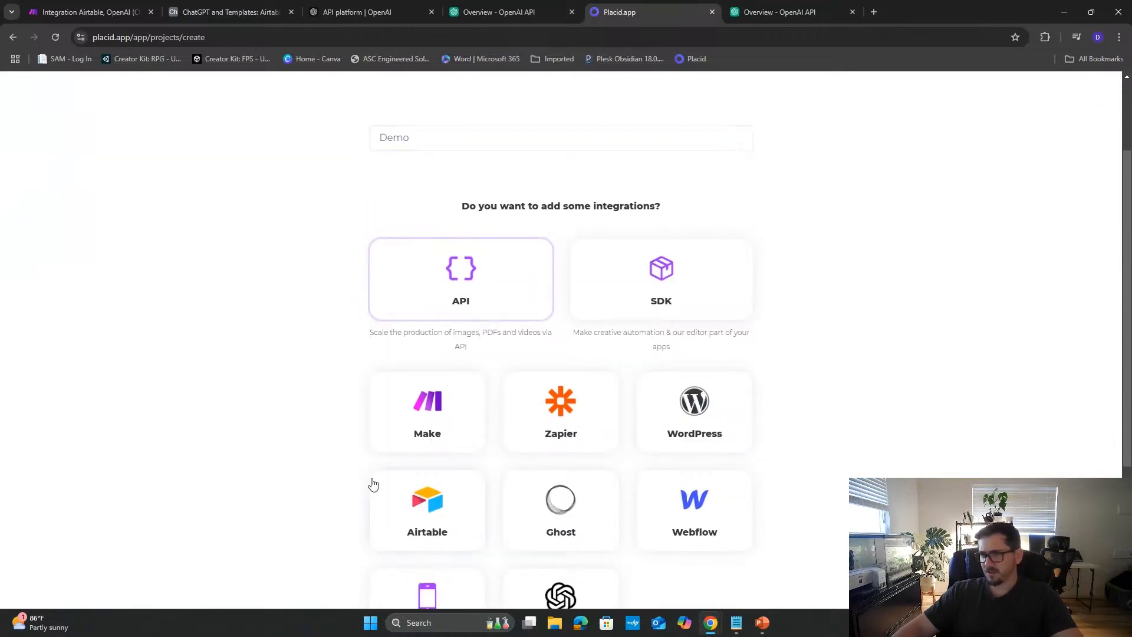
pyautogui.click(433, 515)
pyautogui.scroll(-4, 560, 353)
pyautogui.click(737, 209)
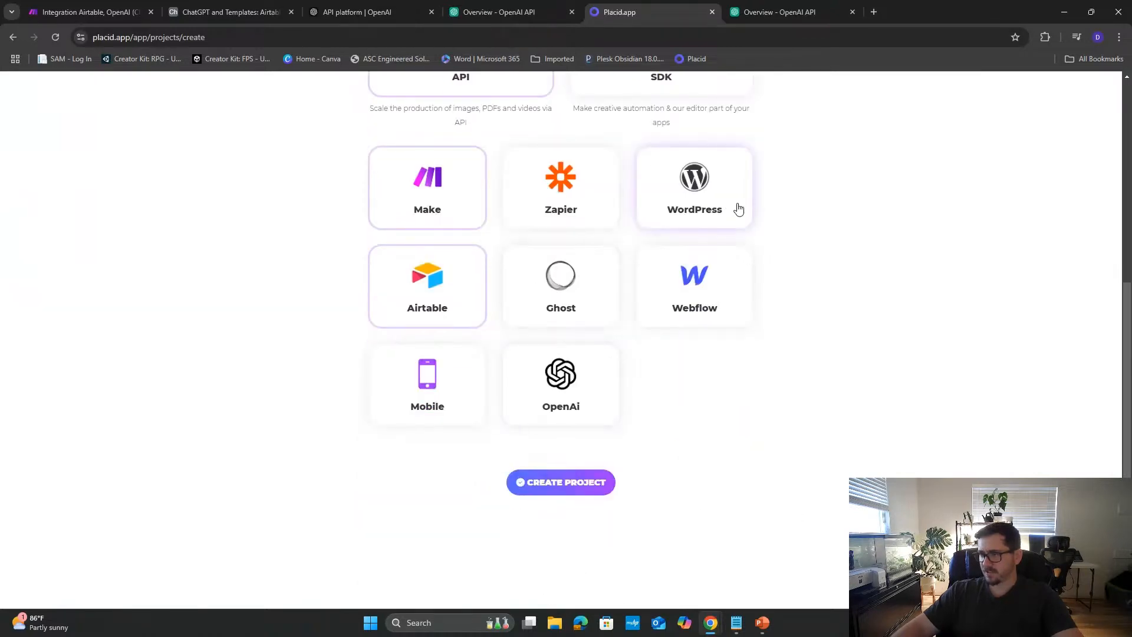
pyautogui.scroll(5, 943, 351)
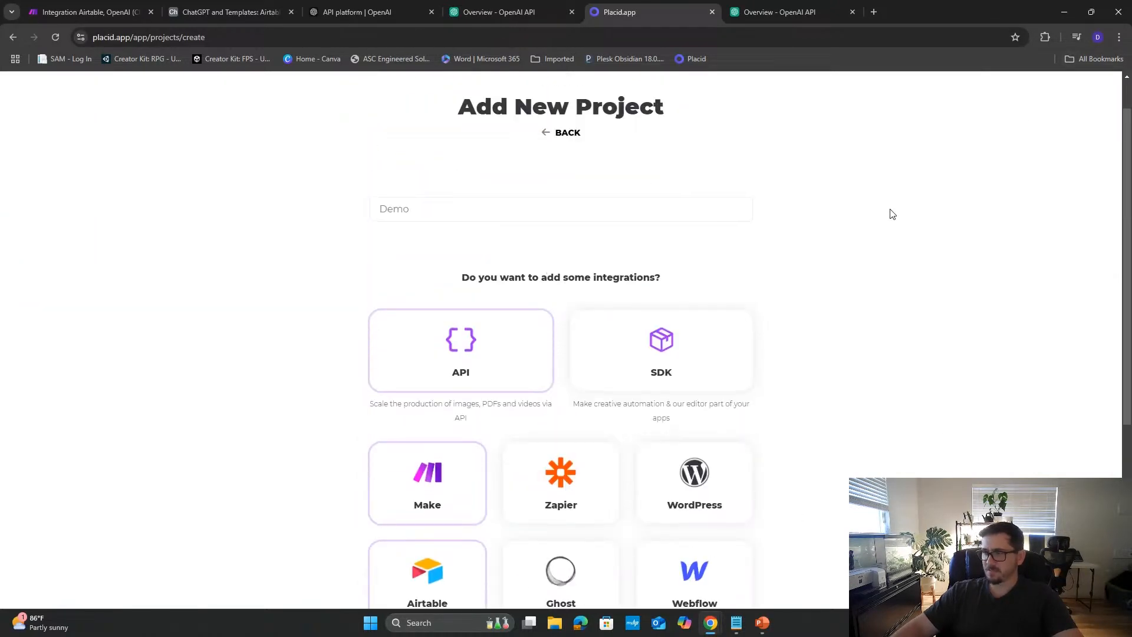
pyautogui.scroll(1, 887, 216)
pyautogui.scroll(-4, 921, 381)
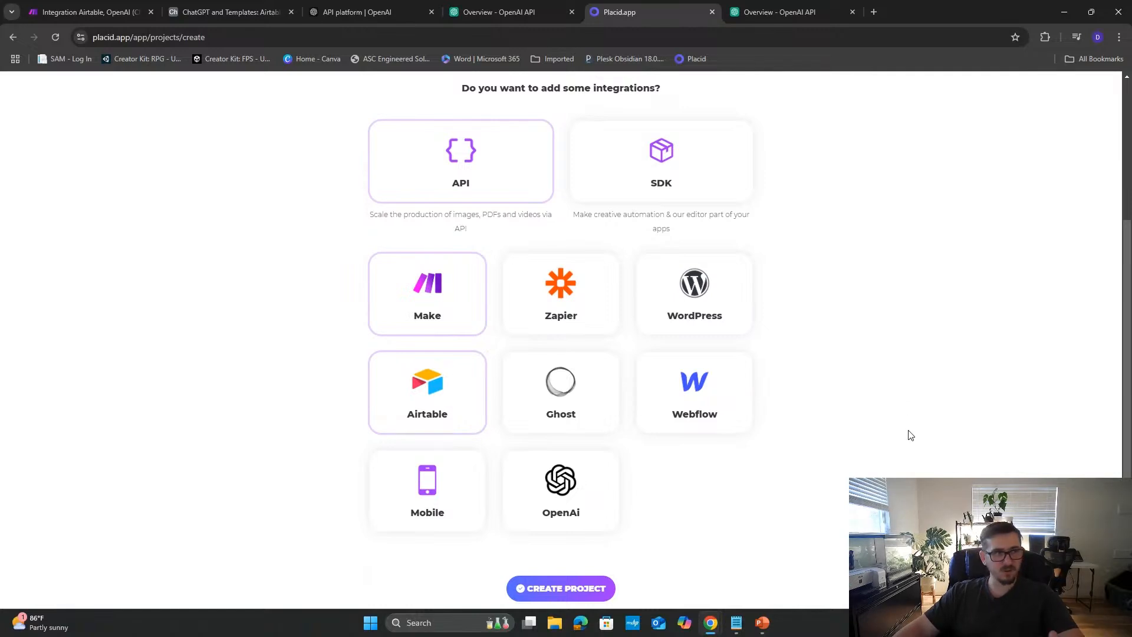
pyautogui.scroll(-2, 796, 497)
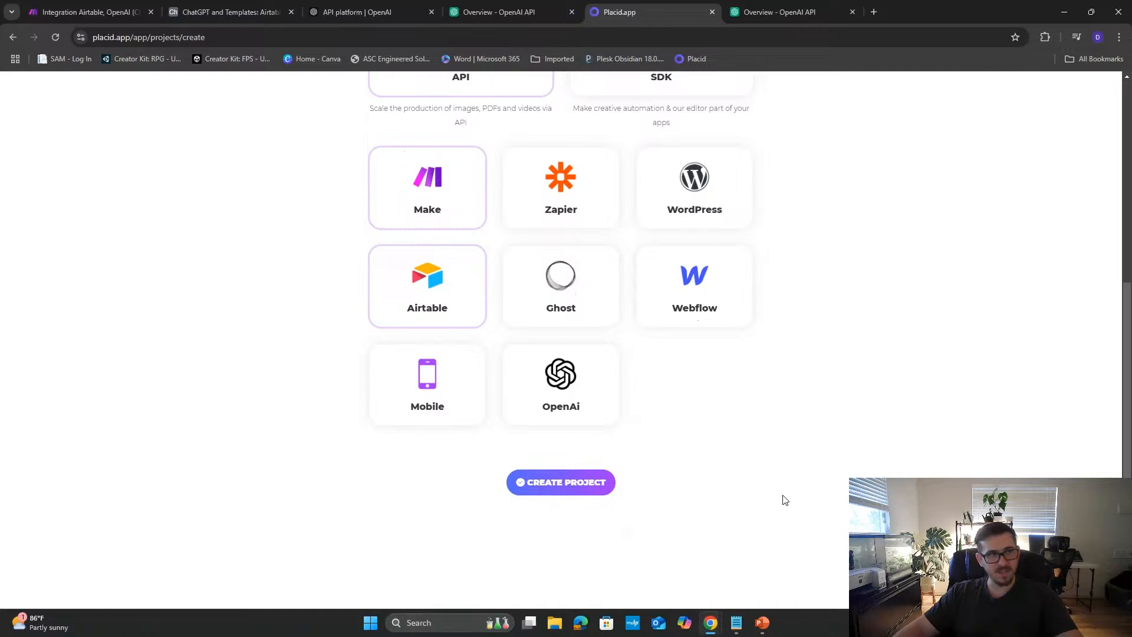
pyautogui.click(608, 490)
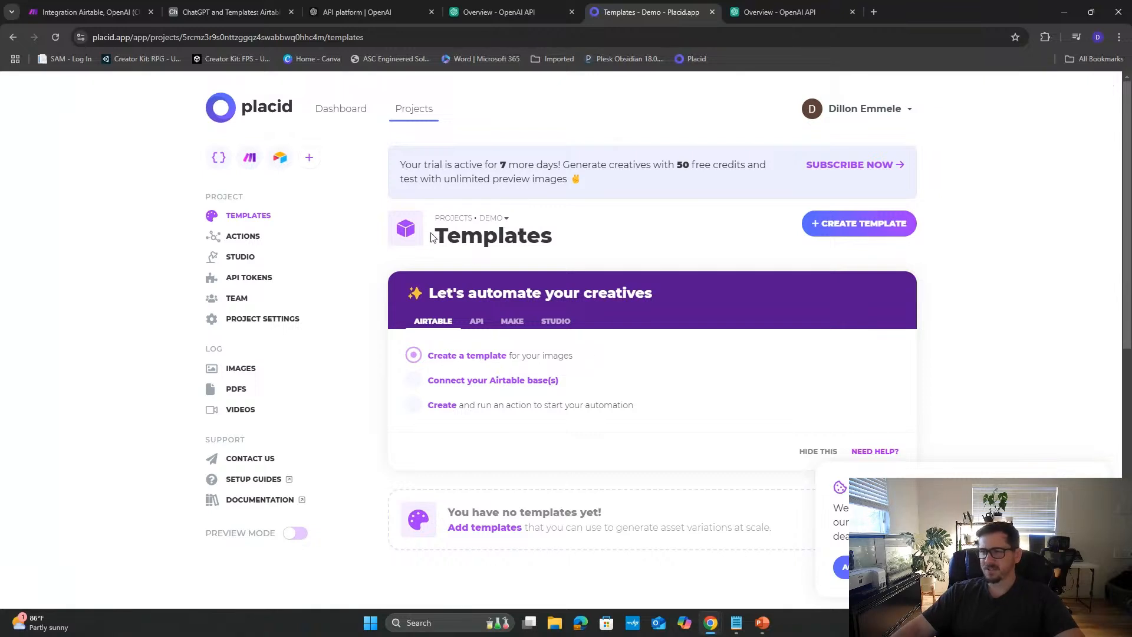
# - Create a 1200x1200 Feed Square template from the "12 foods that you should buy organic" preset
pyautogui.click(863, 225)
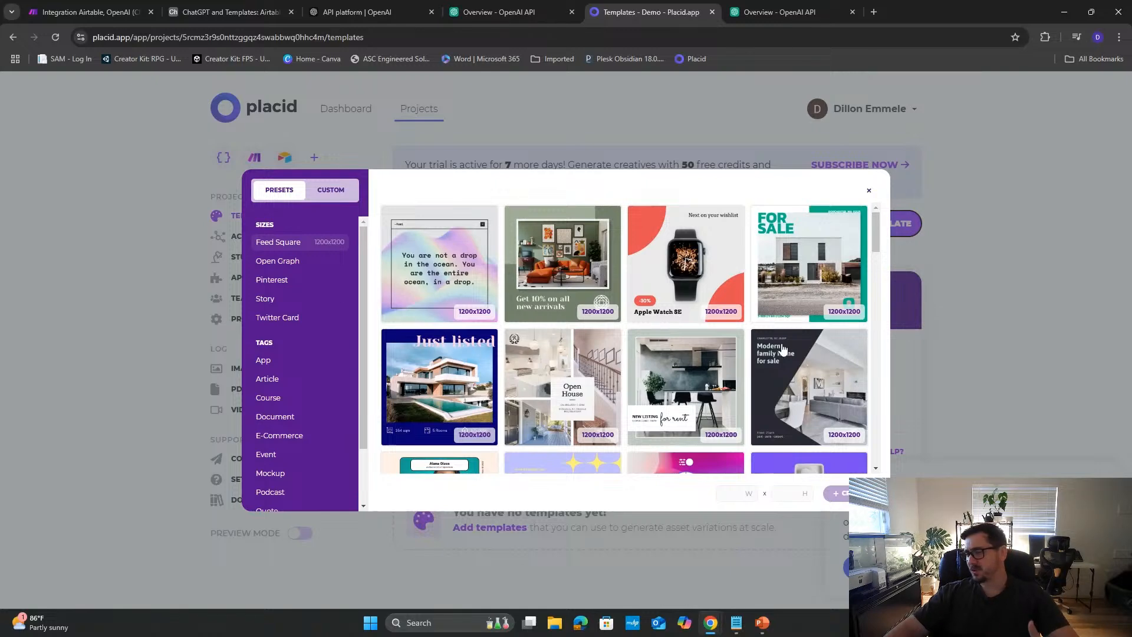
pyautogui.scroll(-4, 819, 377)
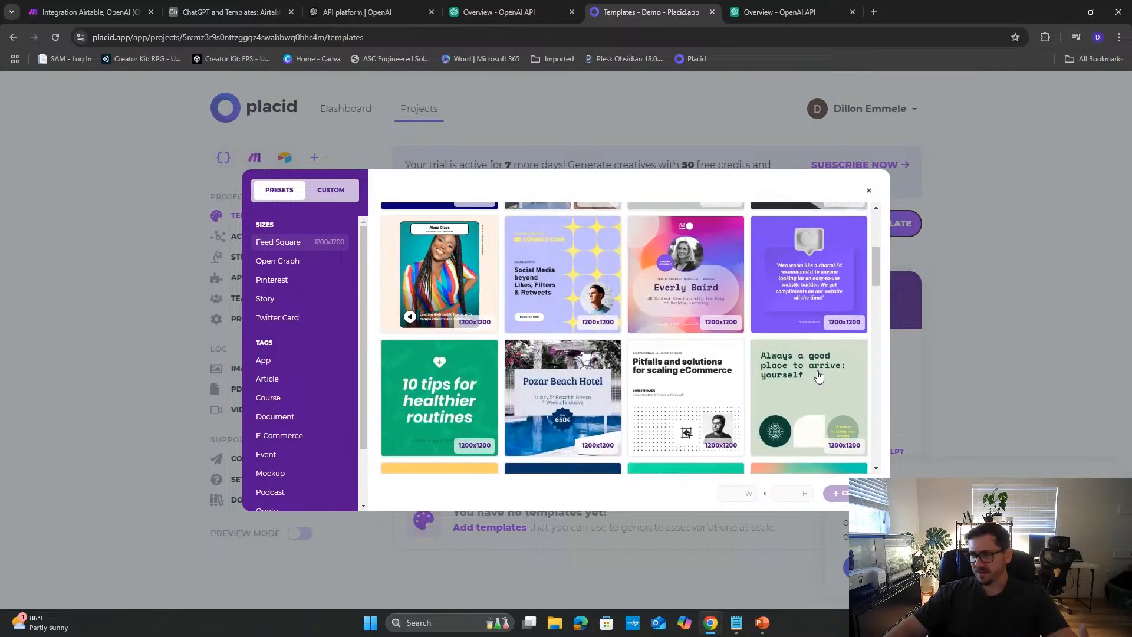
pyautogui.scroll(-3, 819, 376)
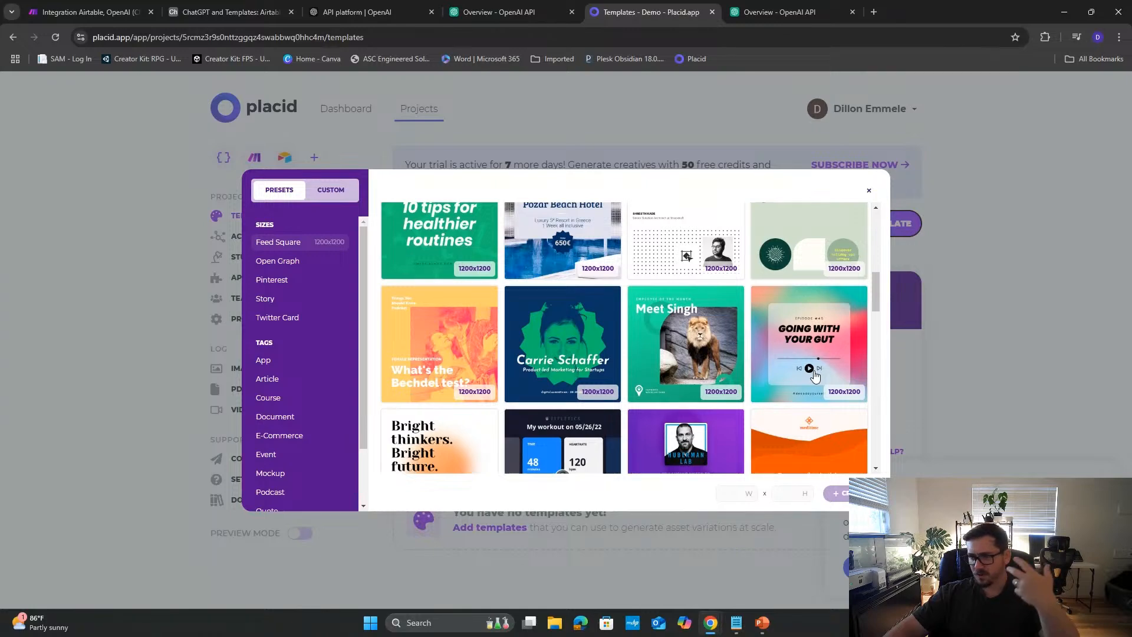
pyautogui.scroll(-1, 814, 376)
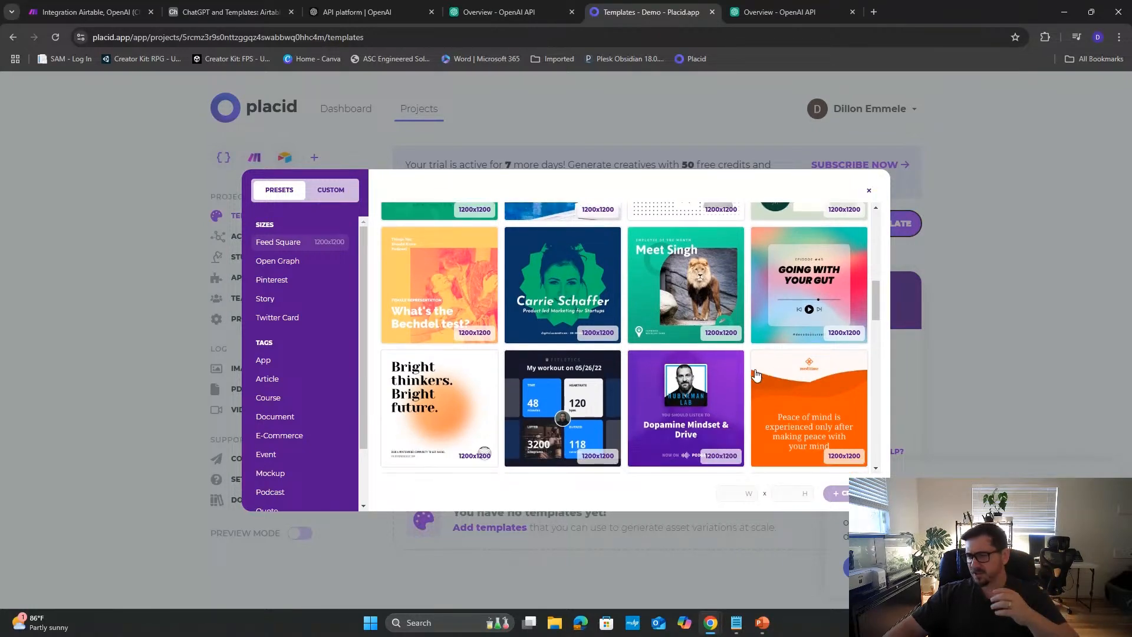
pyautogui.scroll(-2, 774, 375)
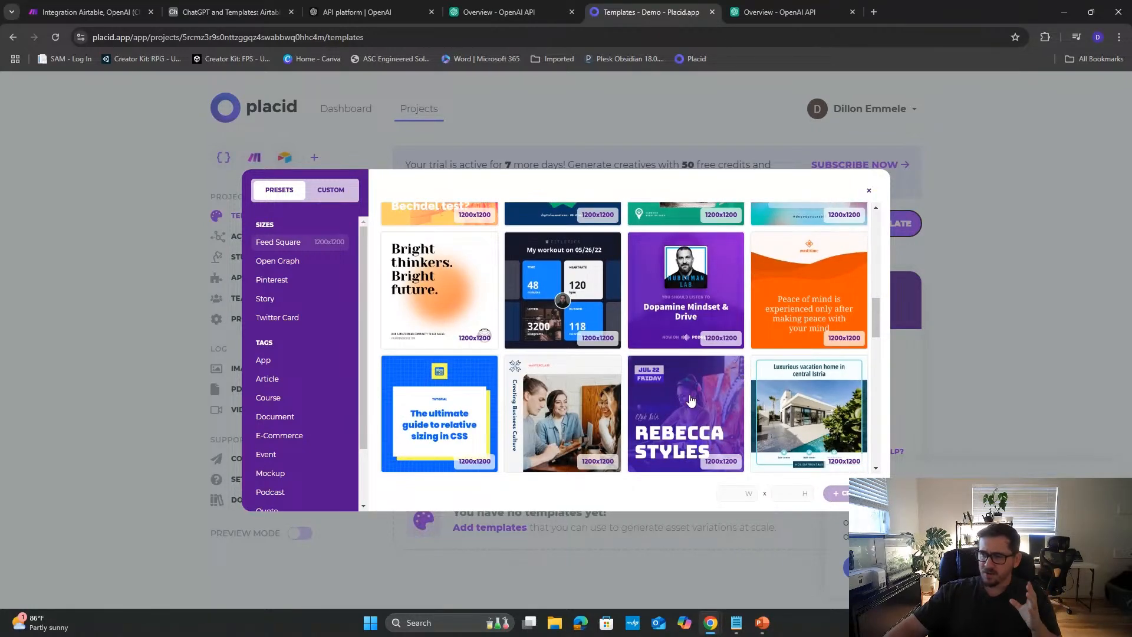
pyautogui.scroll(-5, 691, 401)
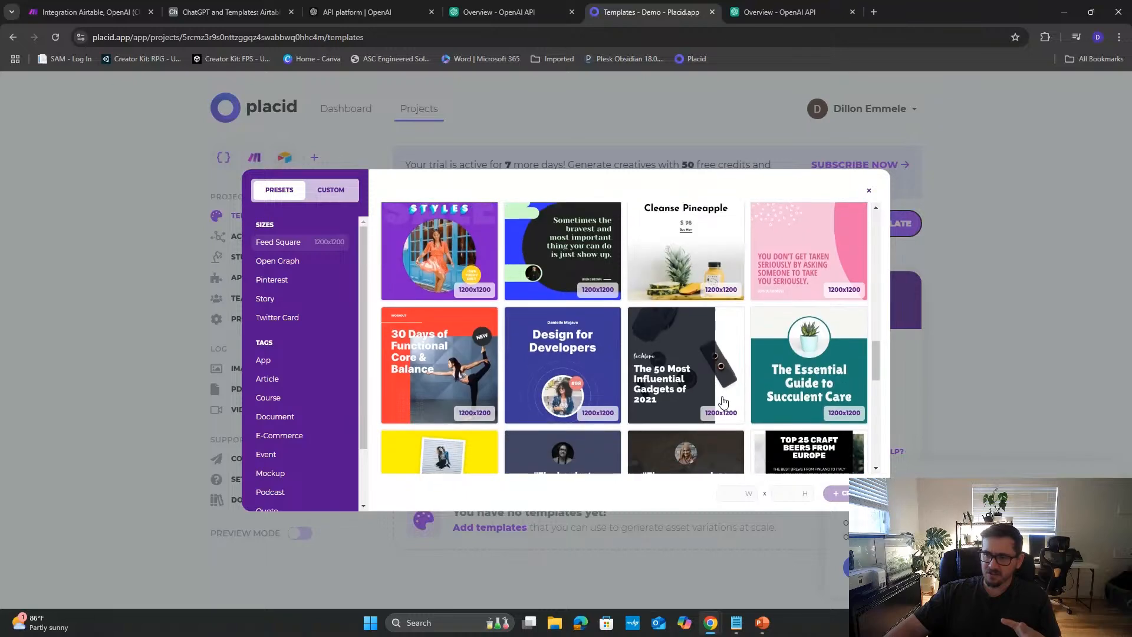
pyautogui.scroll(-2, 722, 401)
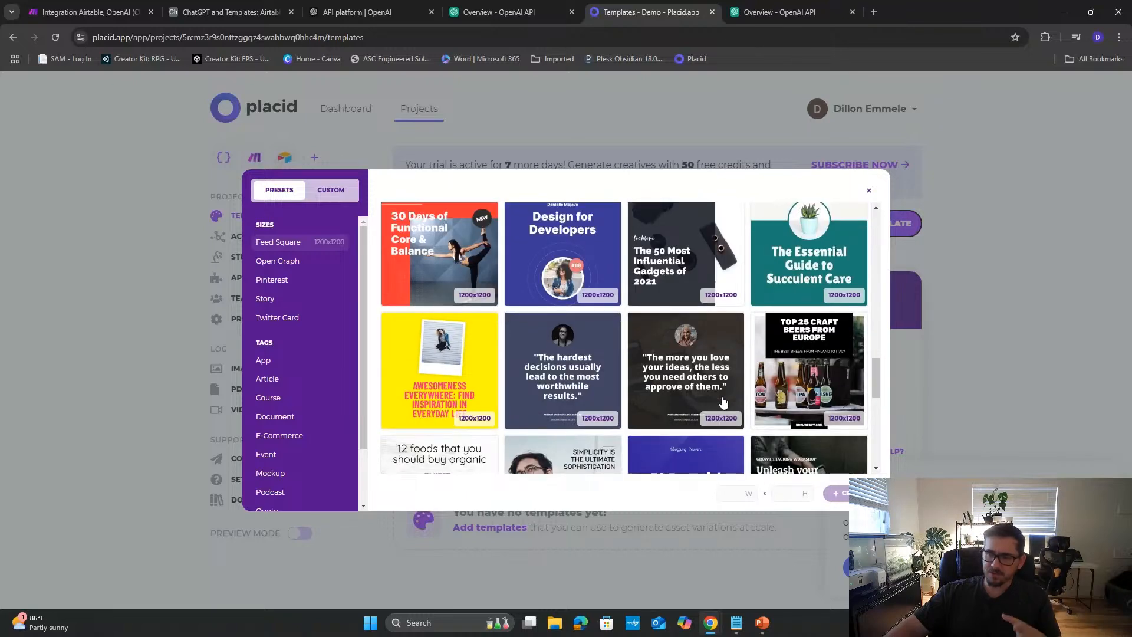
pyautogui.scroll(-2, 722, 402)
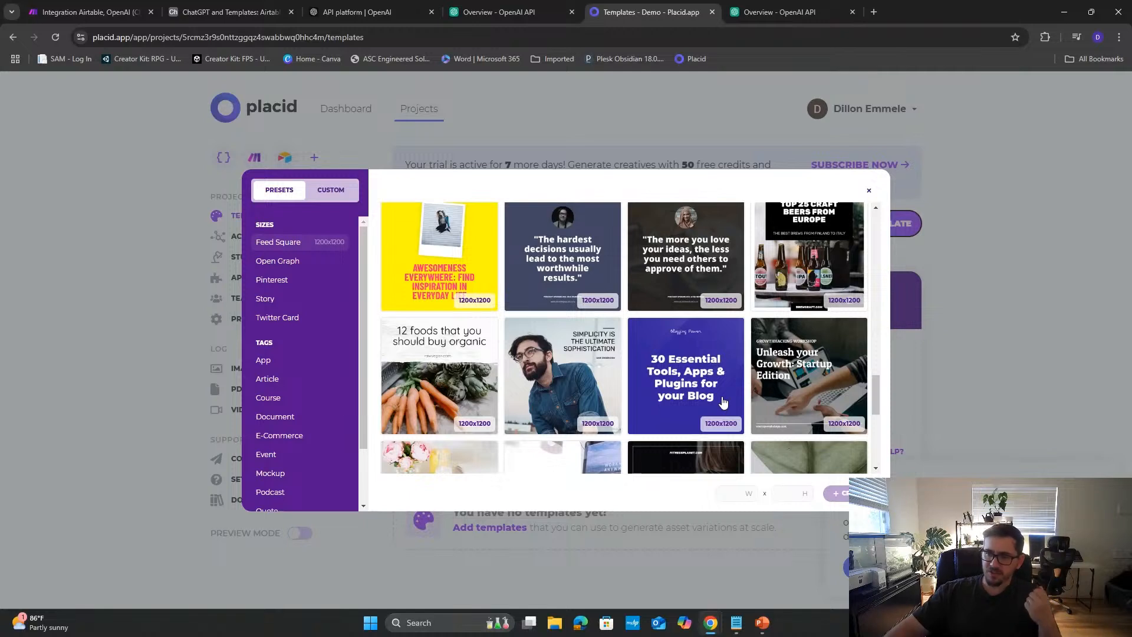
pyautogui.click(424, 386)
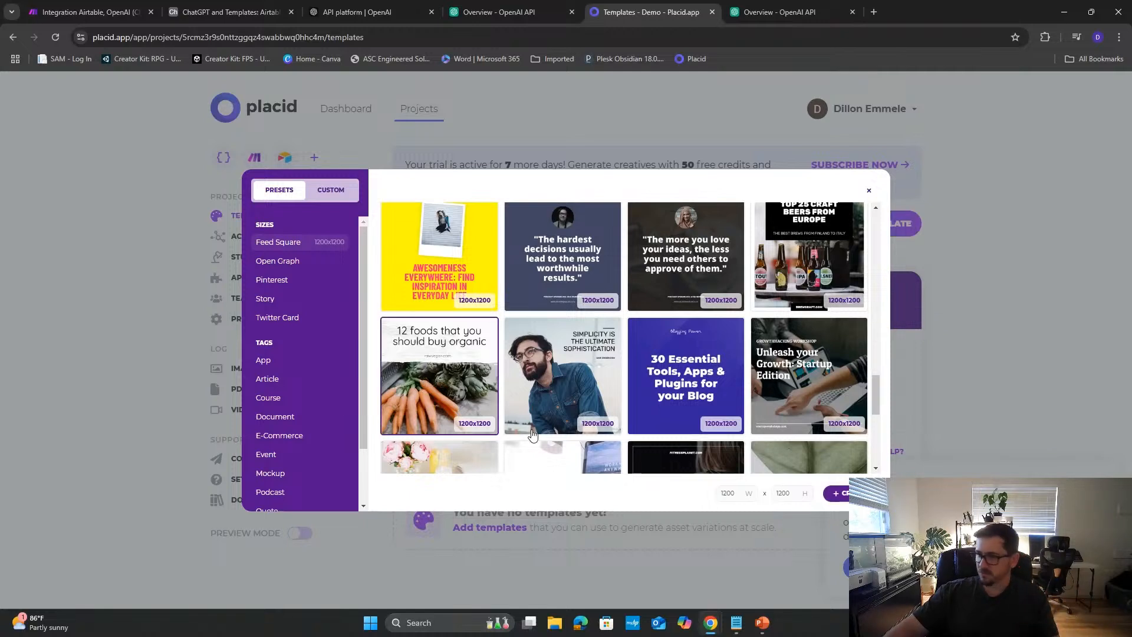
pyautogui.click(842, 493)
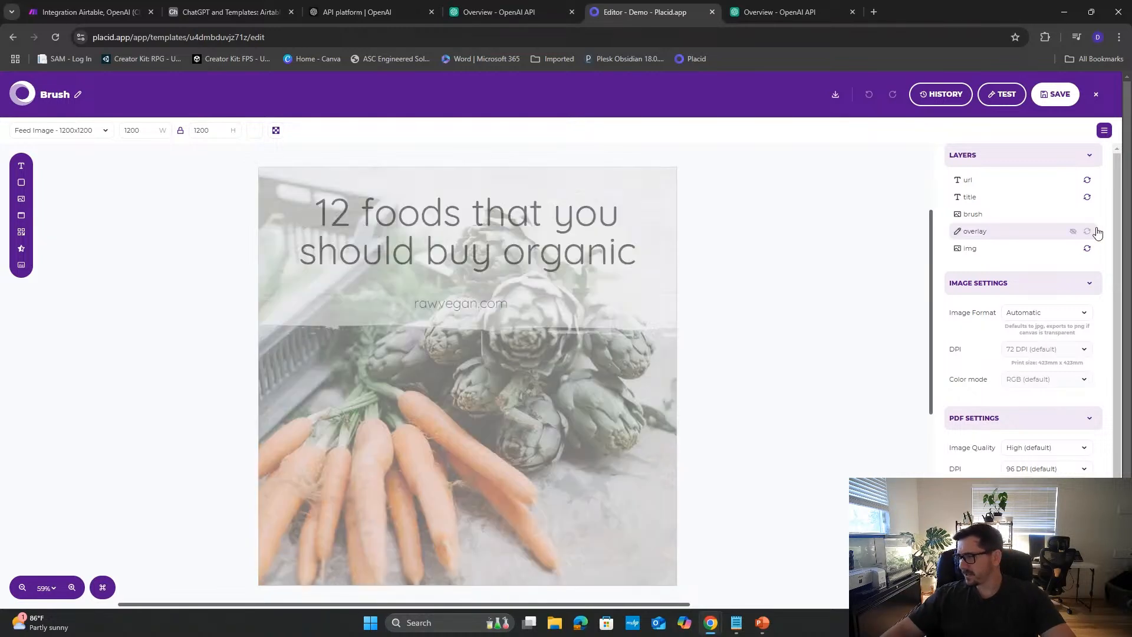
pyautogui.click(369, 223)
pyautogui.click(998, 180)
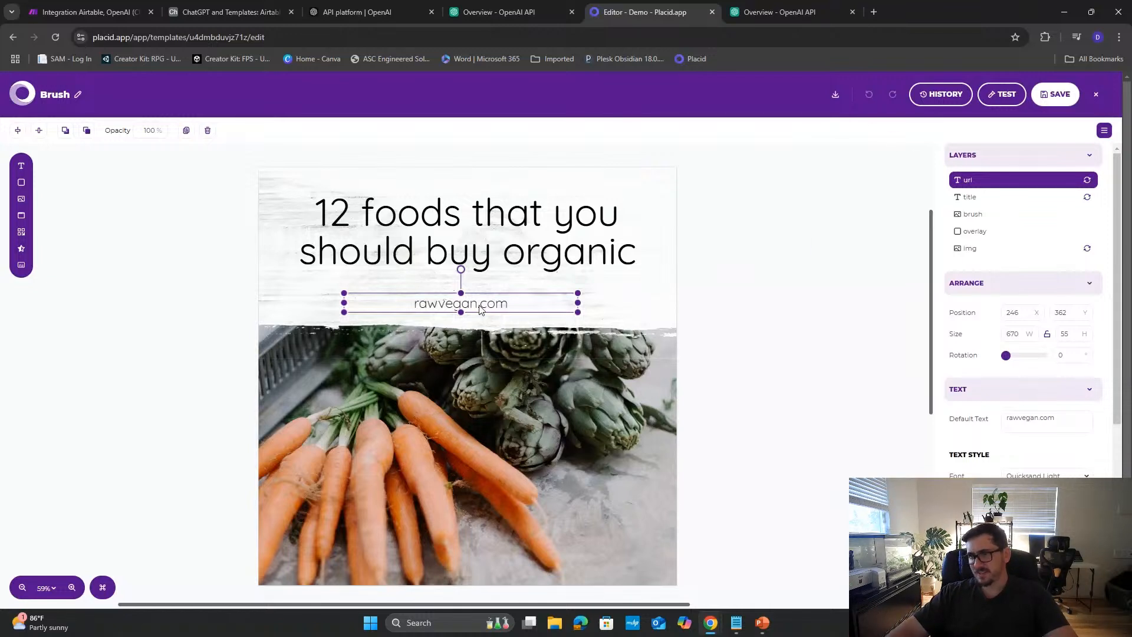
pyautogui.rightClick(501, 306)
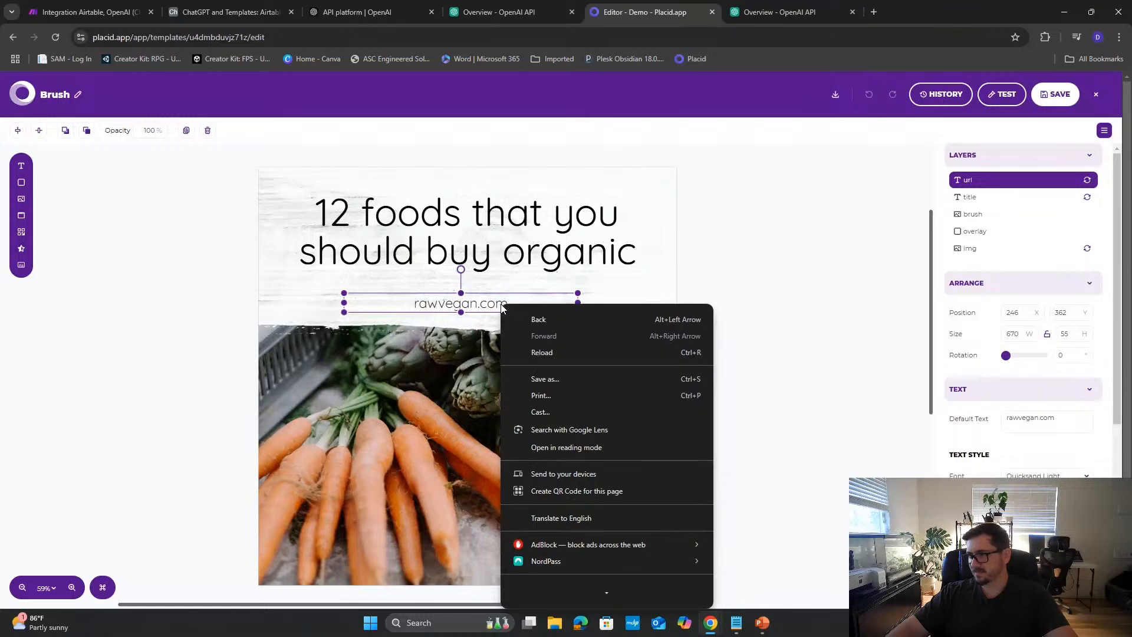
pyautogui.press('Escape')
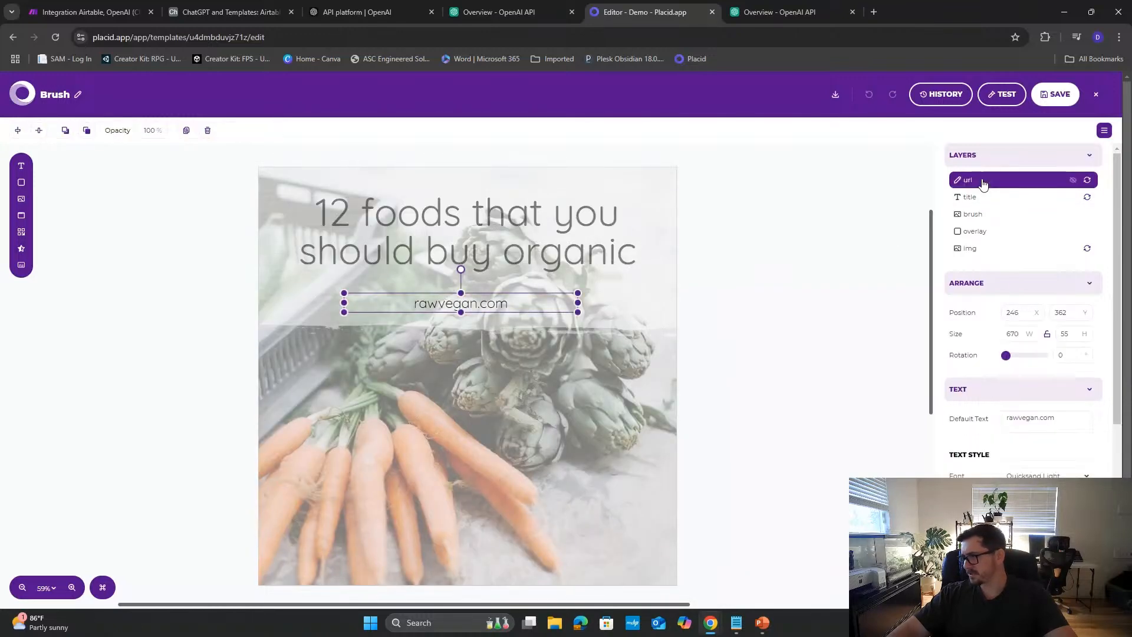
pyautogui.click(1071, 418)
pyautogui.tripleClick(1072, 418)
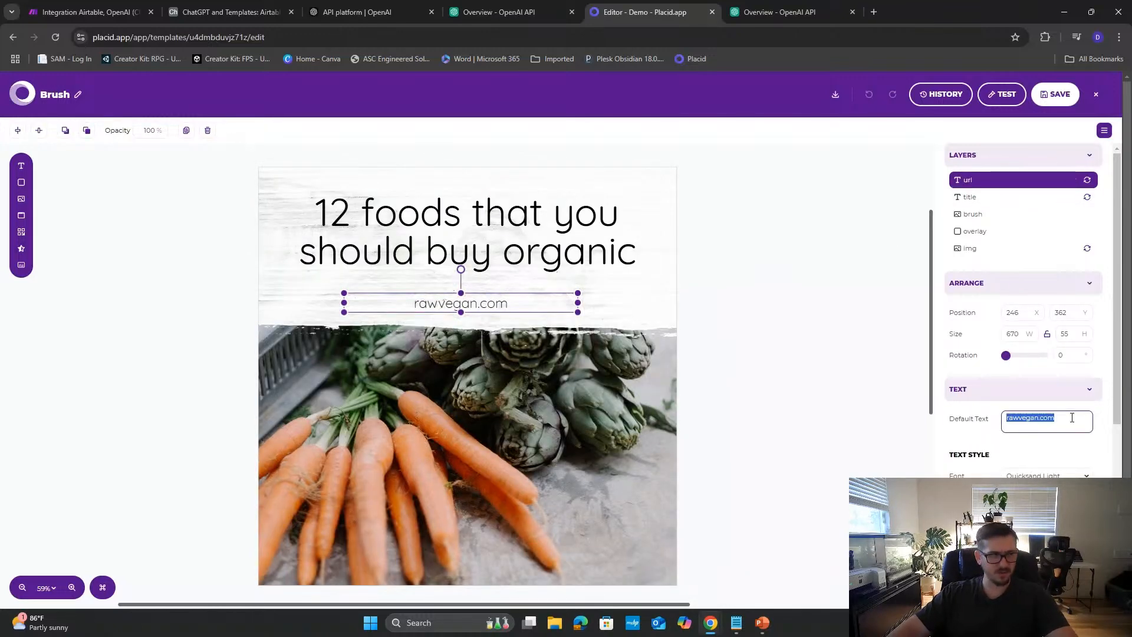
pyautogui.press('BackSpace')
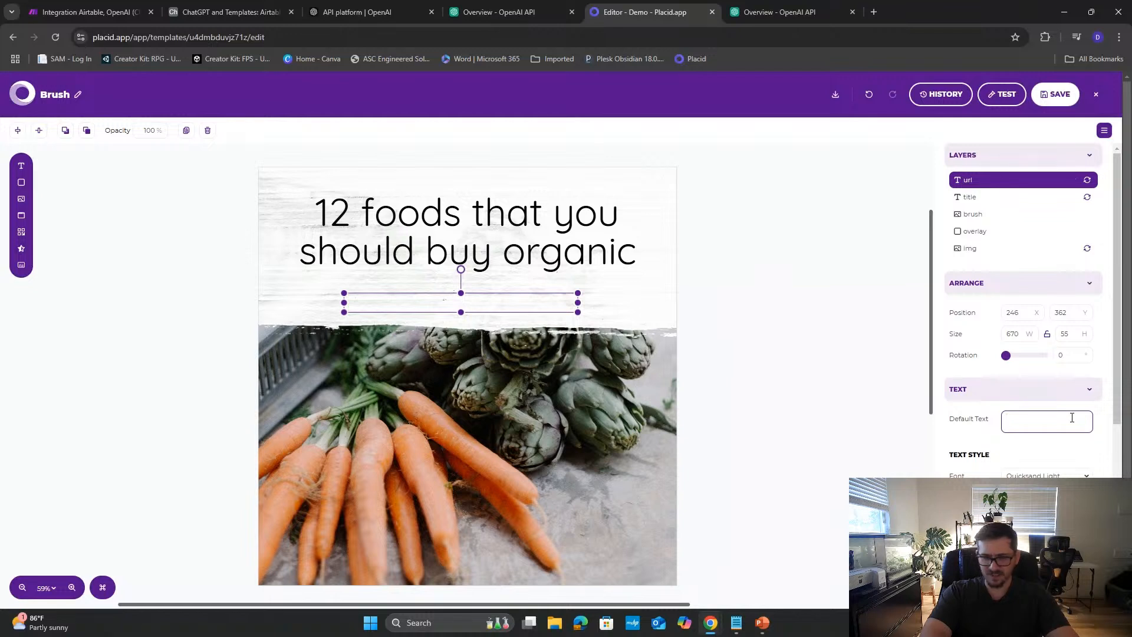
pyautogui.write('Htt')
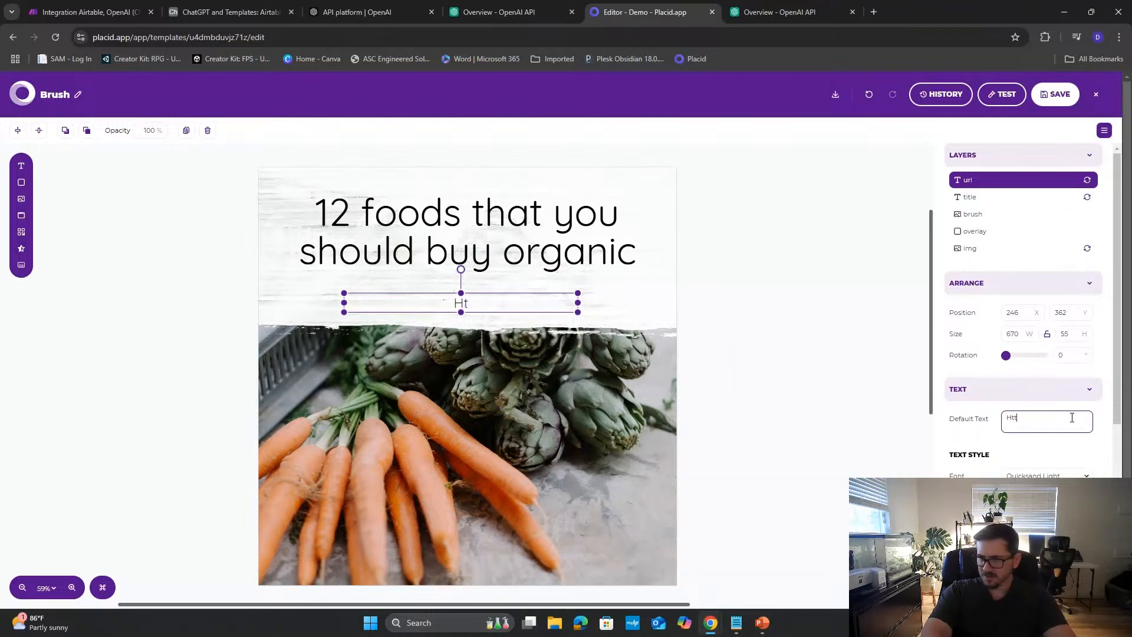
pyautogui.write('ps://')
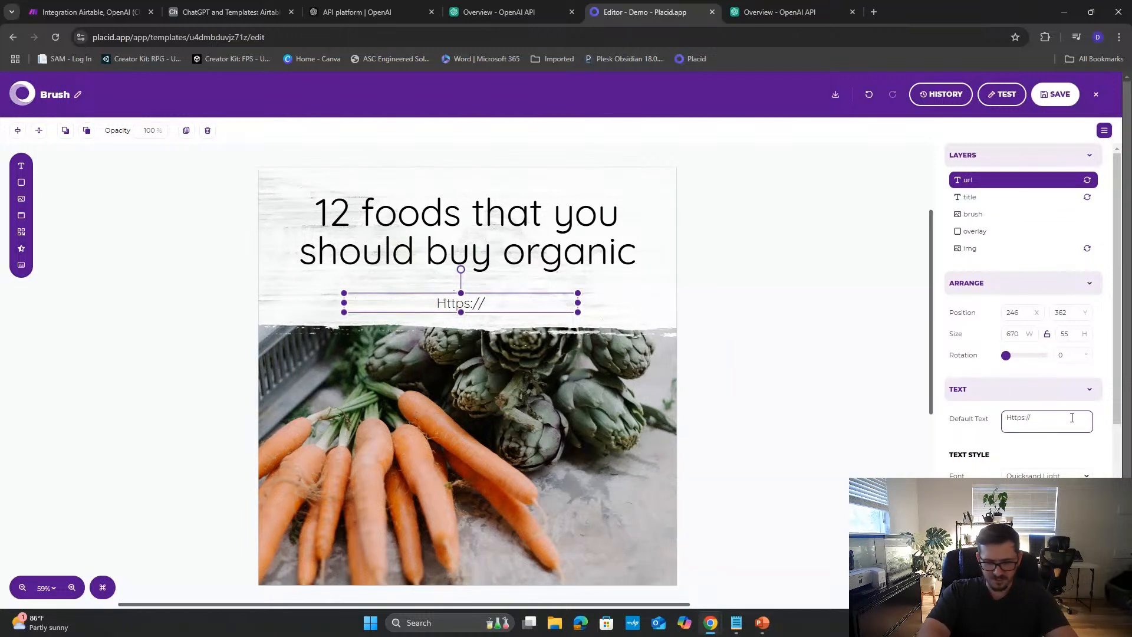
pyautogui.write('mlesol.com')
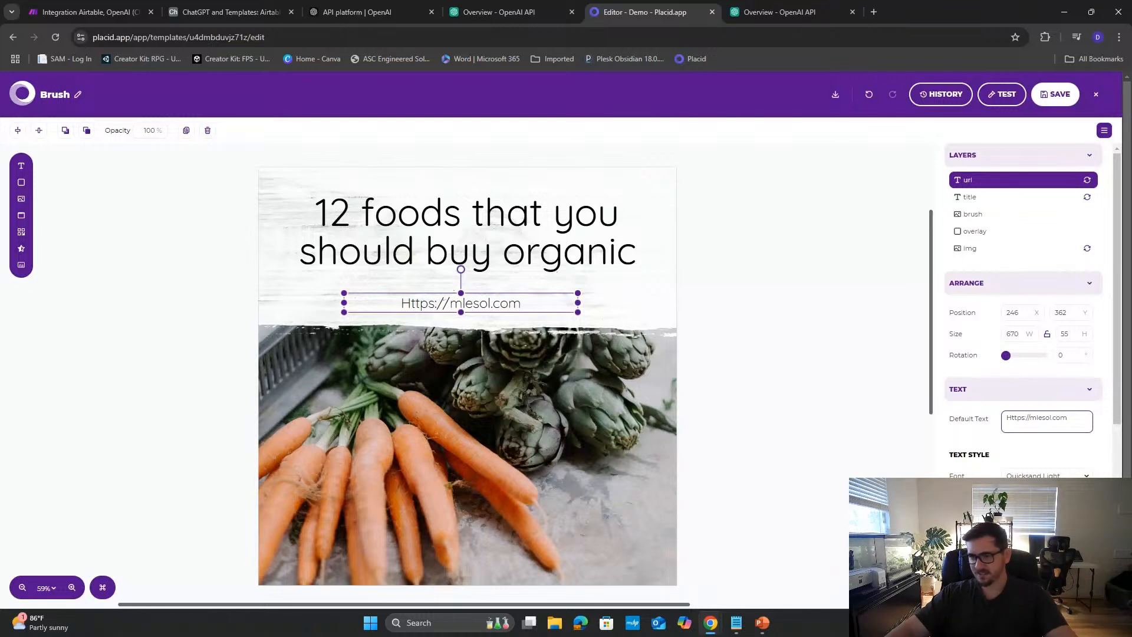
# - Examine the template's brush, overlay, img, title and url layers and their settings
pyautogui.click(592, 324)
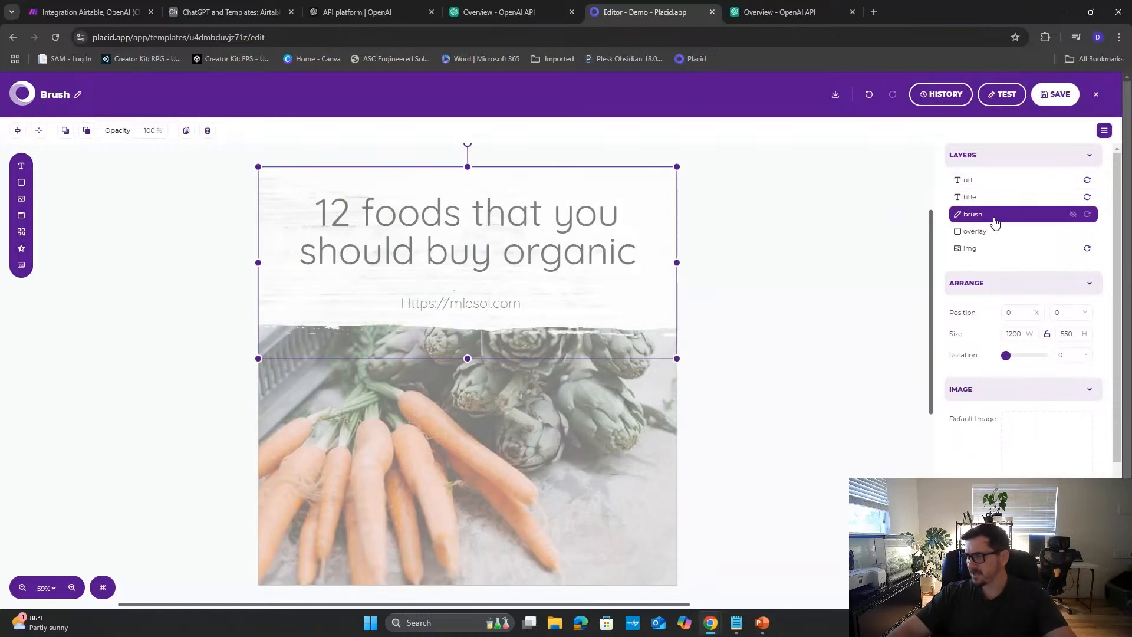
pyautogui.click(986, 233)
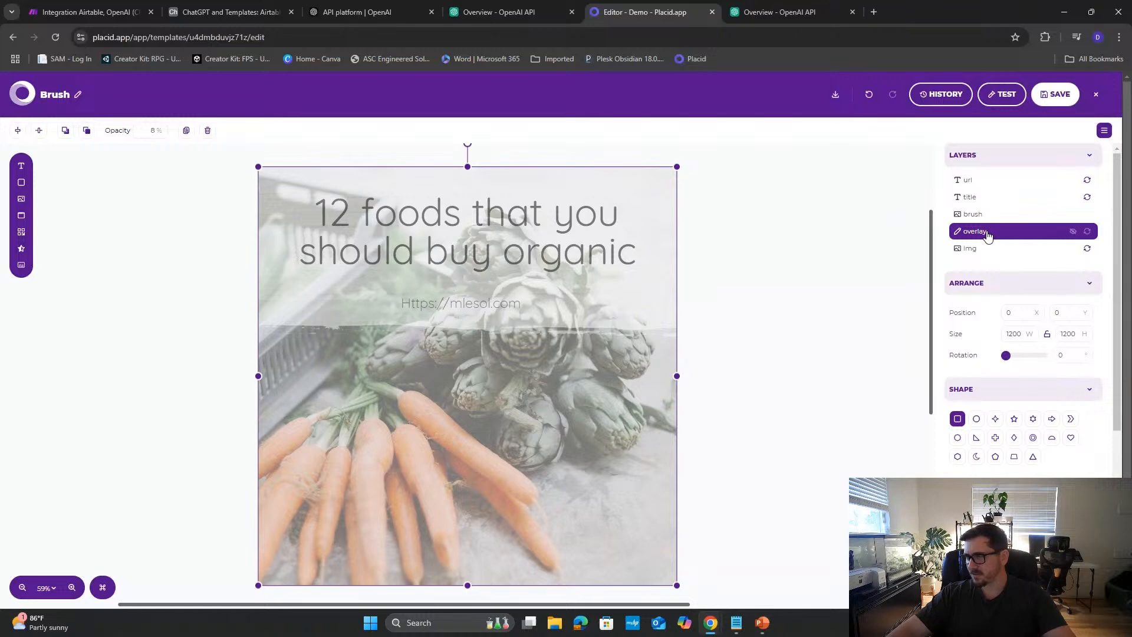
pyautogui.click(987, 252)
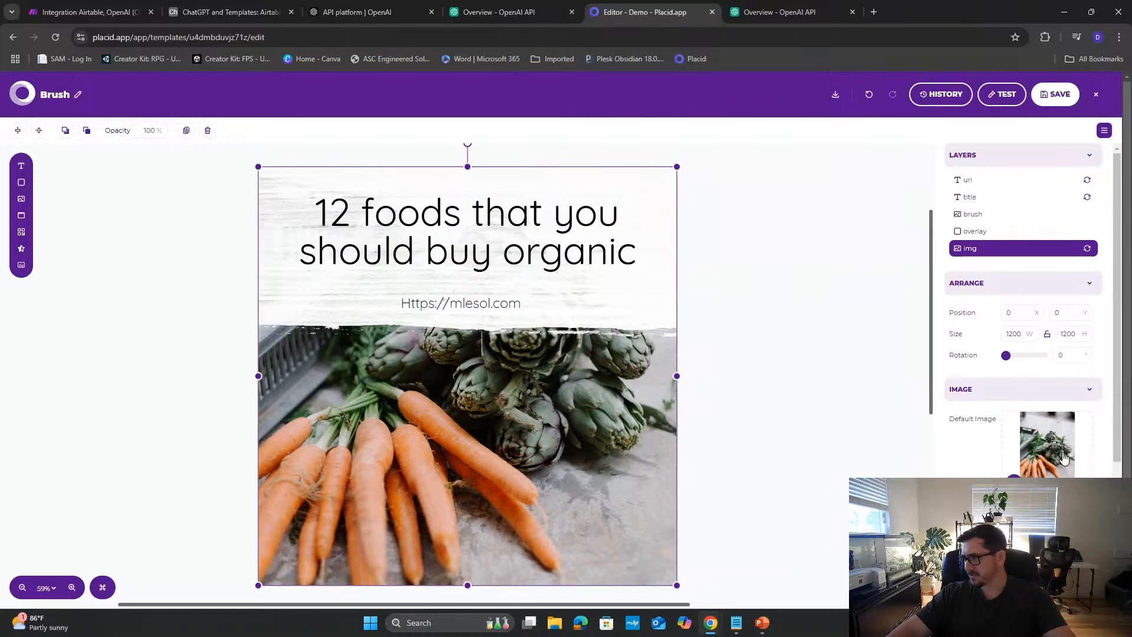
pyautogui.click(989, 231)
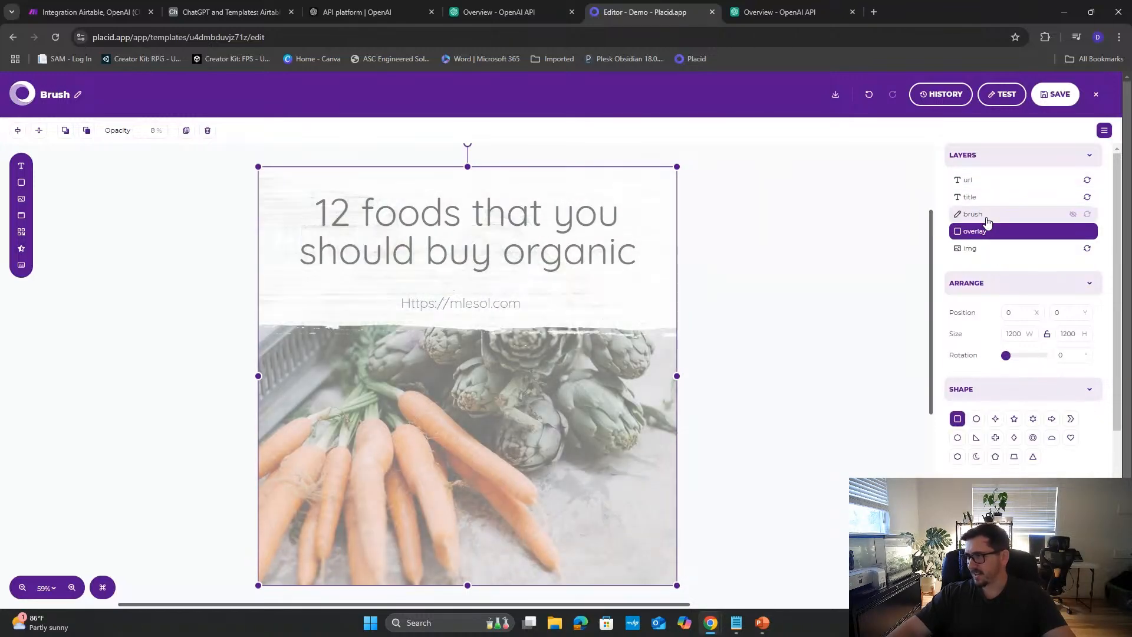
pyautogui.click(987, 214)
pyautogui.click(985, 196)
pyautogui.click(985, 180)
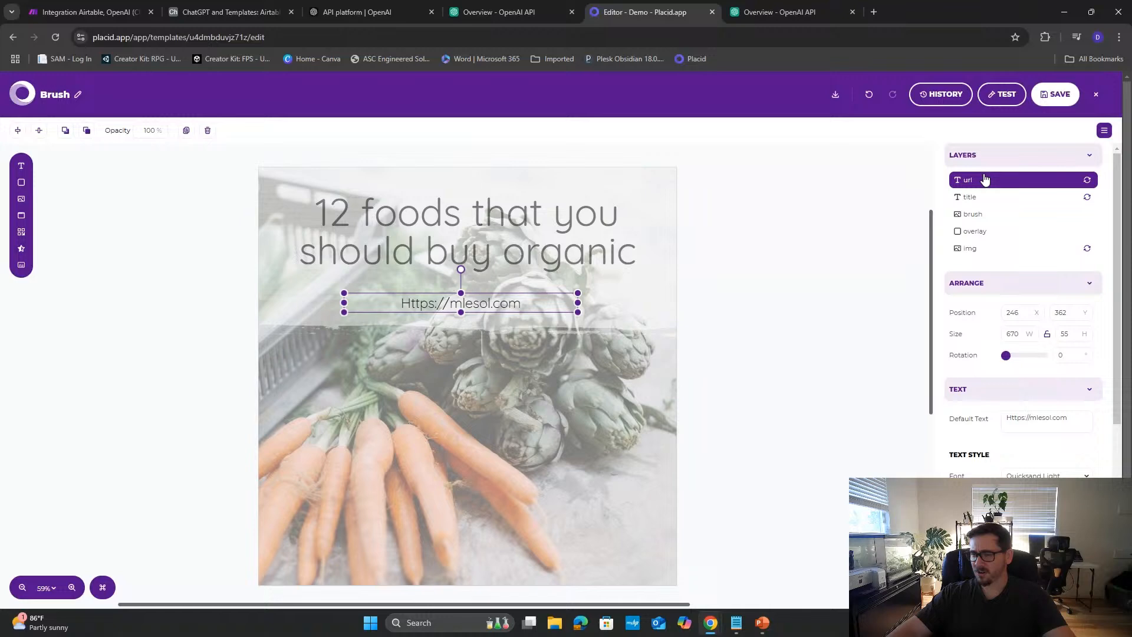
pyautogui.click(979, 248)
pyautogui.click(800, 444)
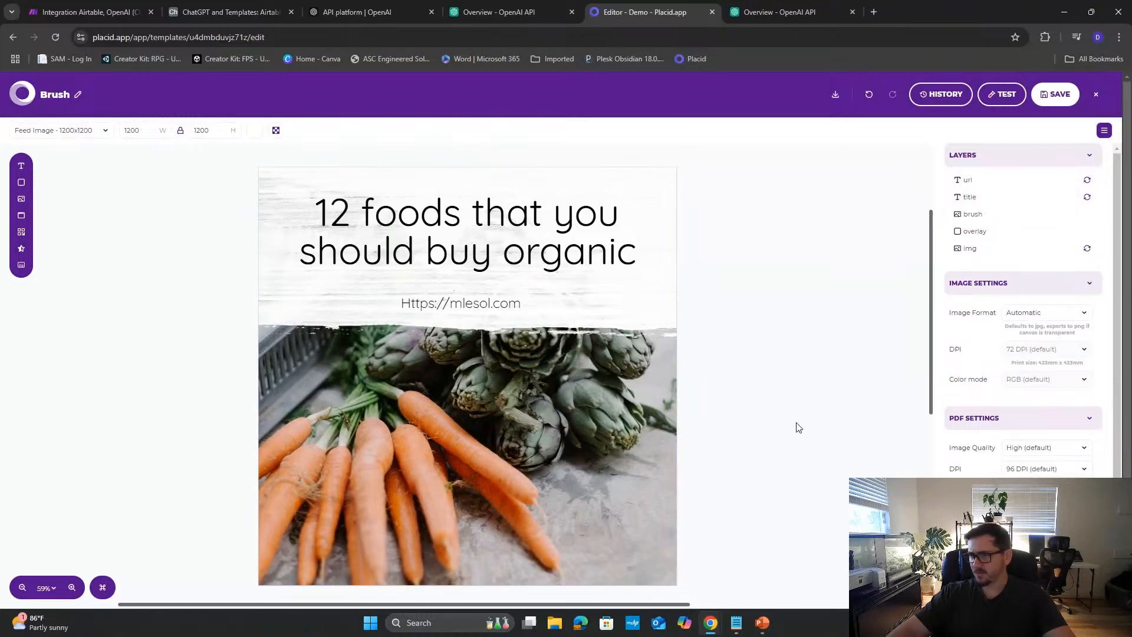
# - Save the Brush template and close the editor to return to the project's template list
pyautogui.click(1051, 97)
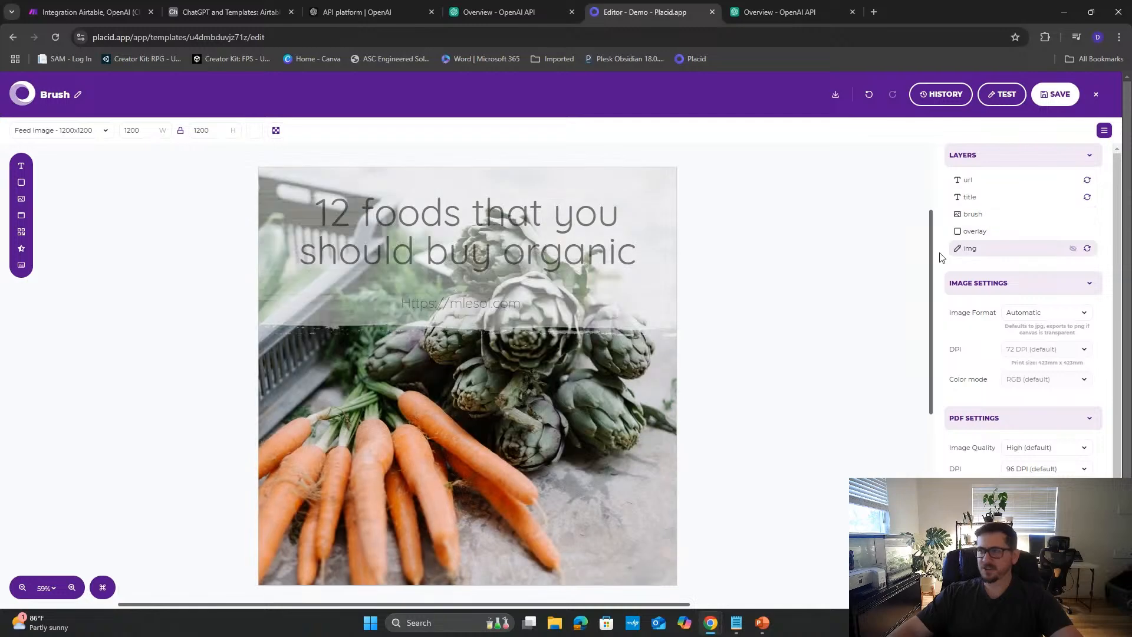
pyautogui.click(1056, 96)
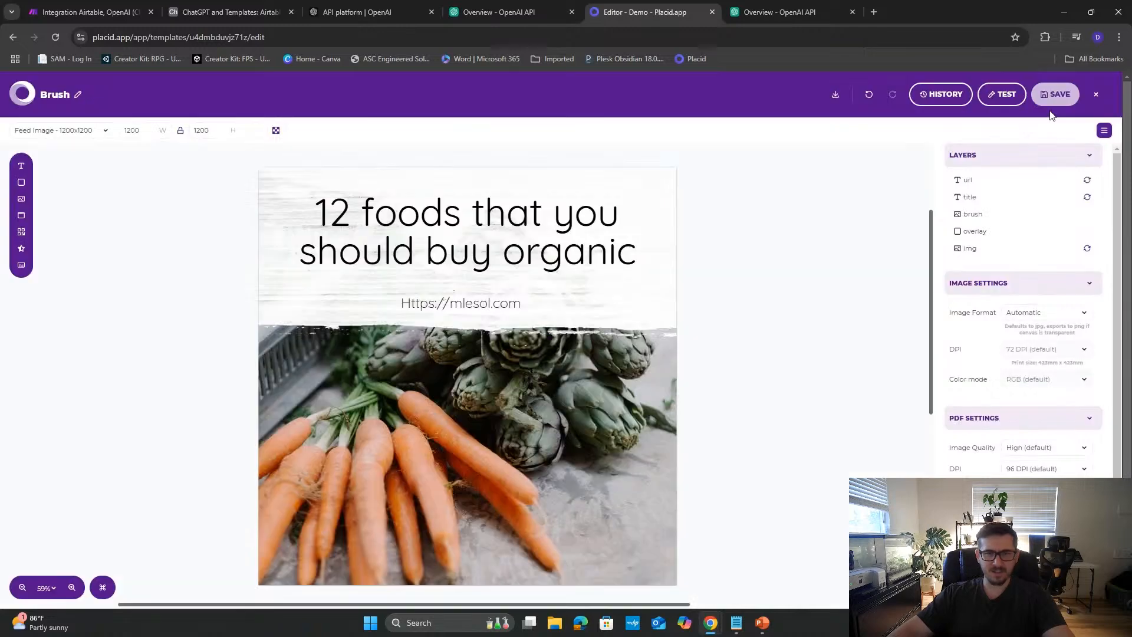
pyautogui.click(1092, 101)
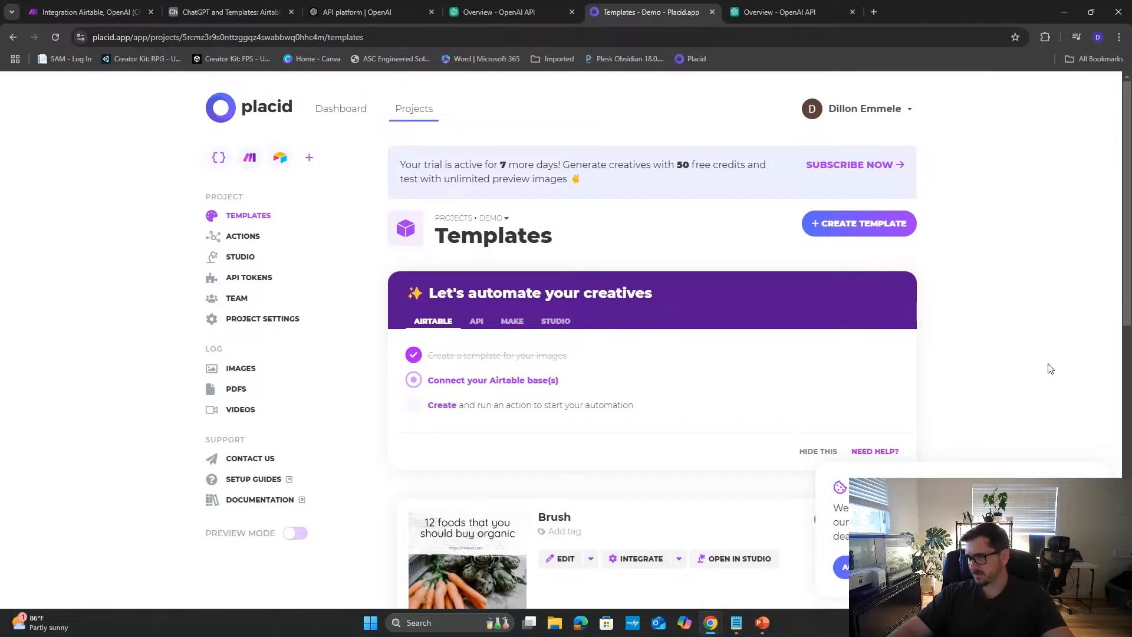
# - Look at the Brush template's API integration option and go to the project's API tokens
pyautogui.scroll(-3, 952, 389)
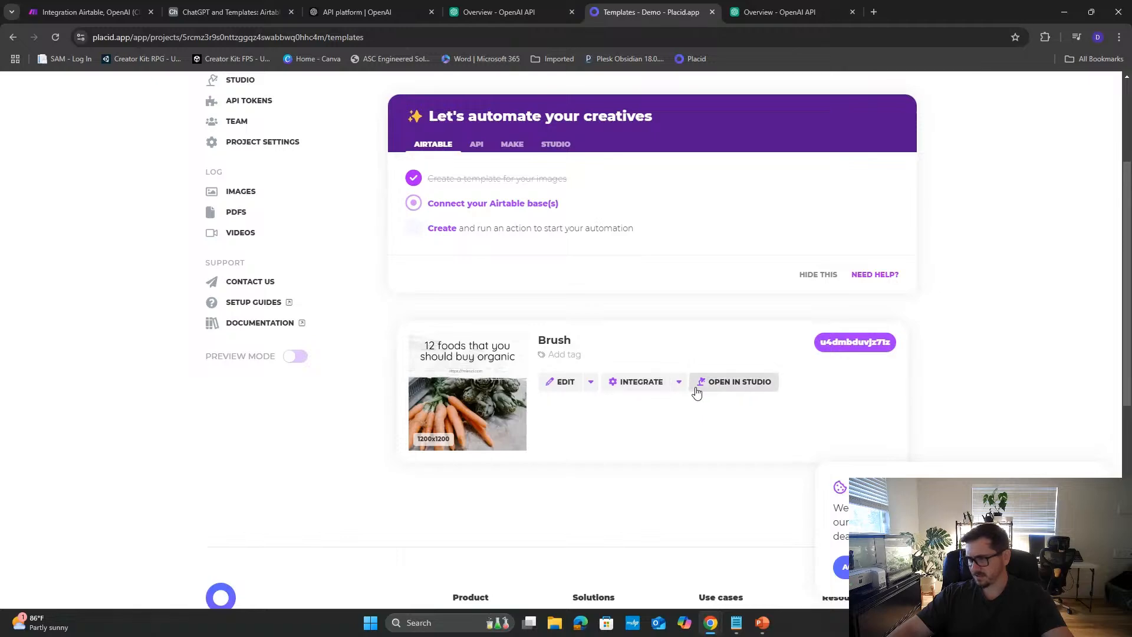
pyautogui.click(679, 383)
pyautogui.click(657, 407)
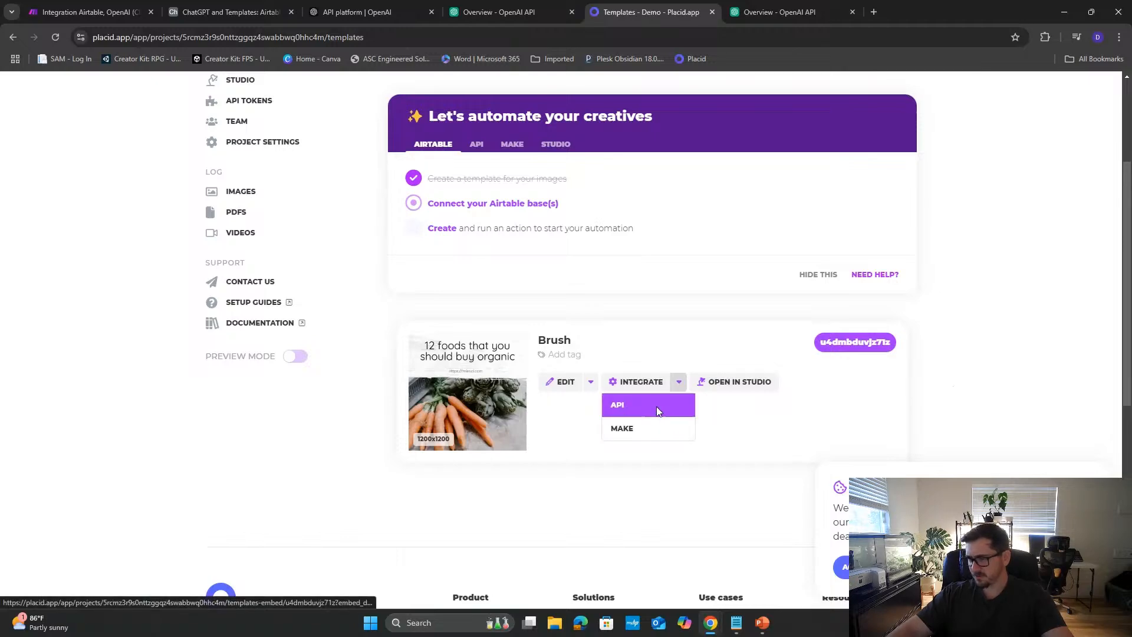
pyautogui.moveTo(943, 17); pyautogui.dragTo(0, 242)
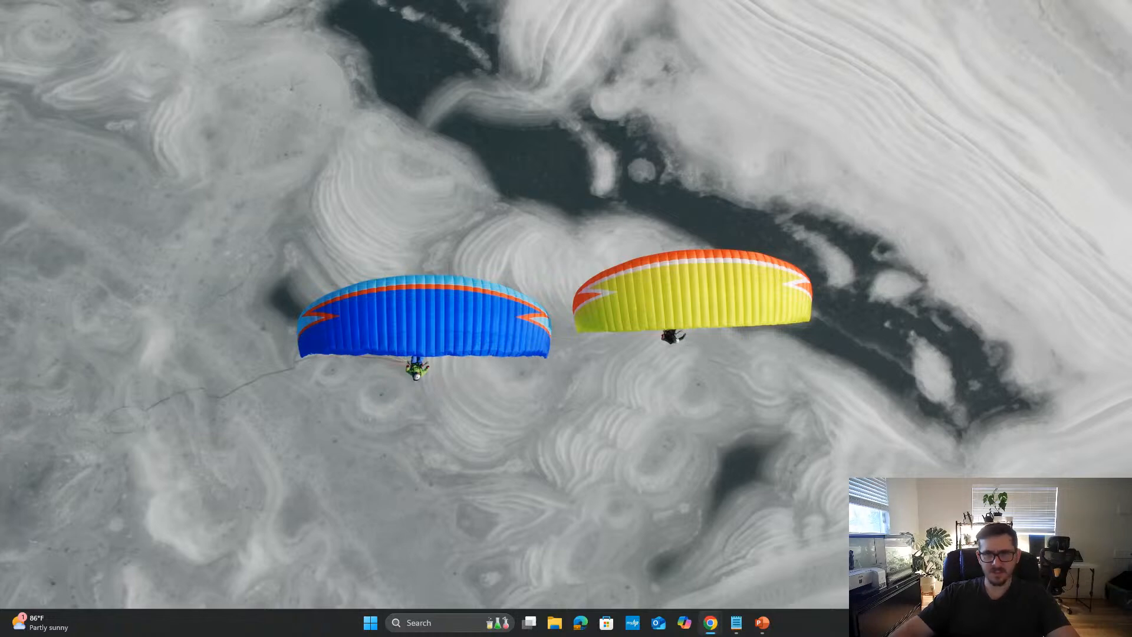
pyautogui.moveTo(716, 141); pyautogui.dragTo(715, 1)
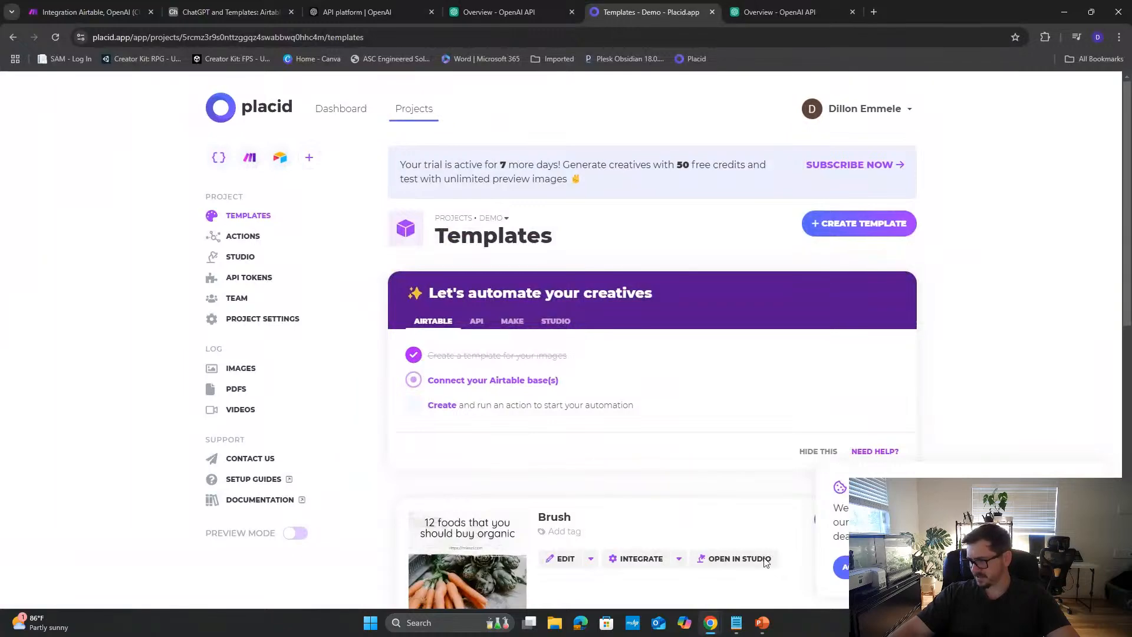
pyautogui.click(258, 288)
# - Close the Placid templates page and return to the Make scenario
pyautogui.click(712, 12)
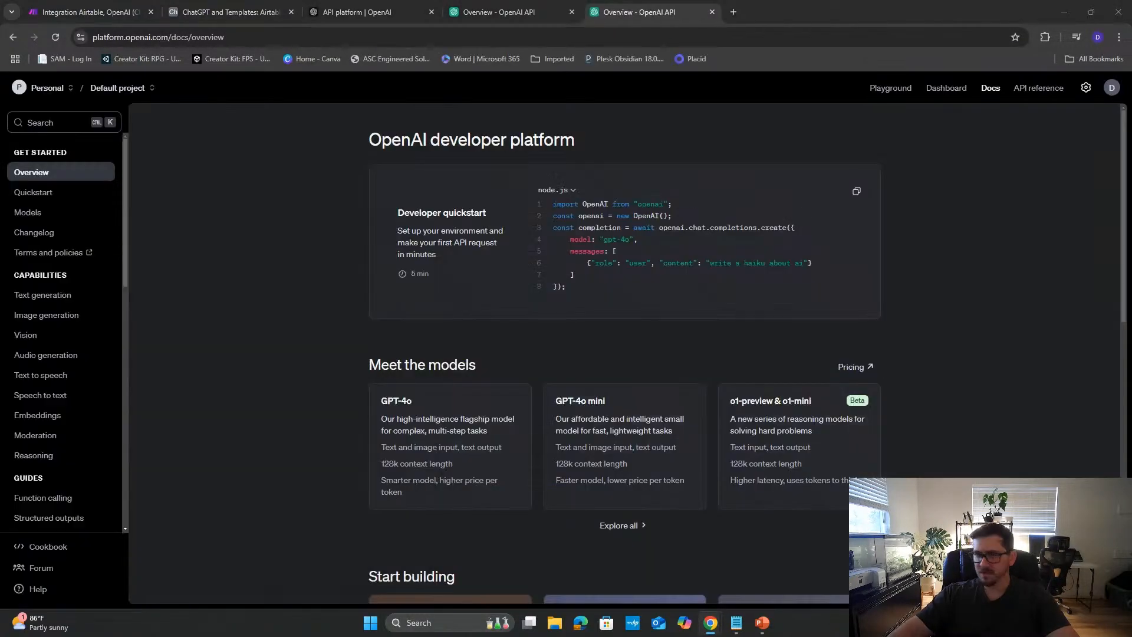
pyautogui.click(224, 12)
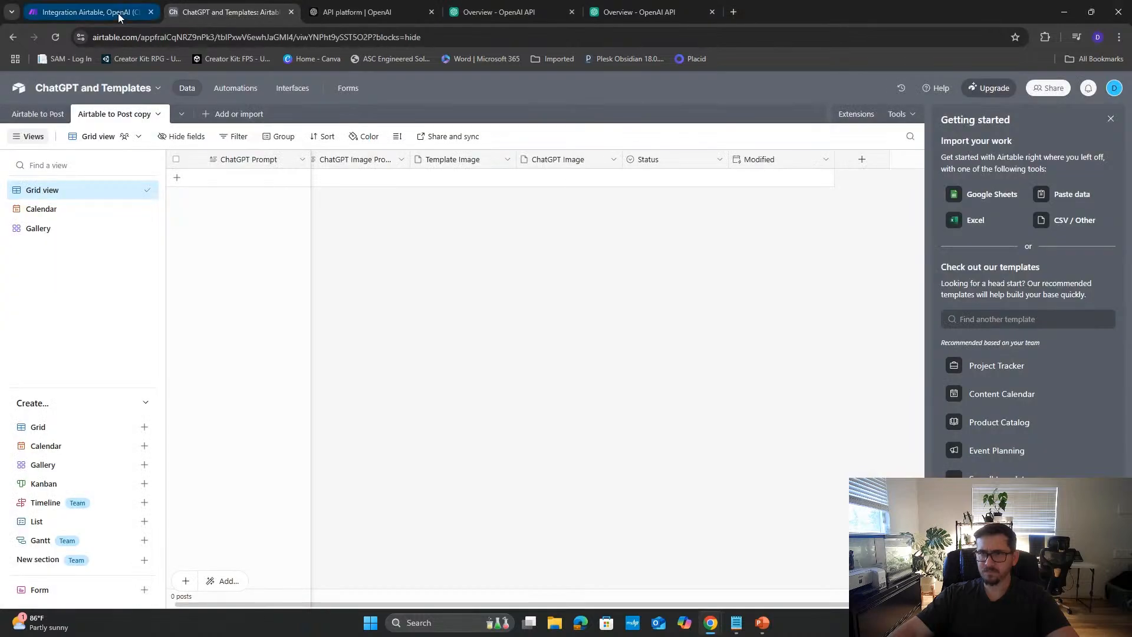
pyautogui.click(106, 12)
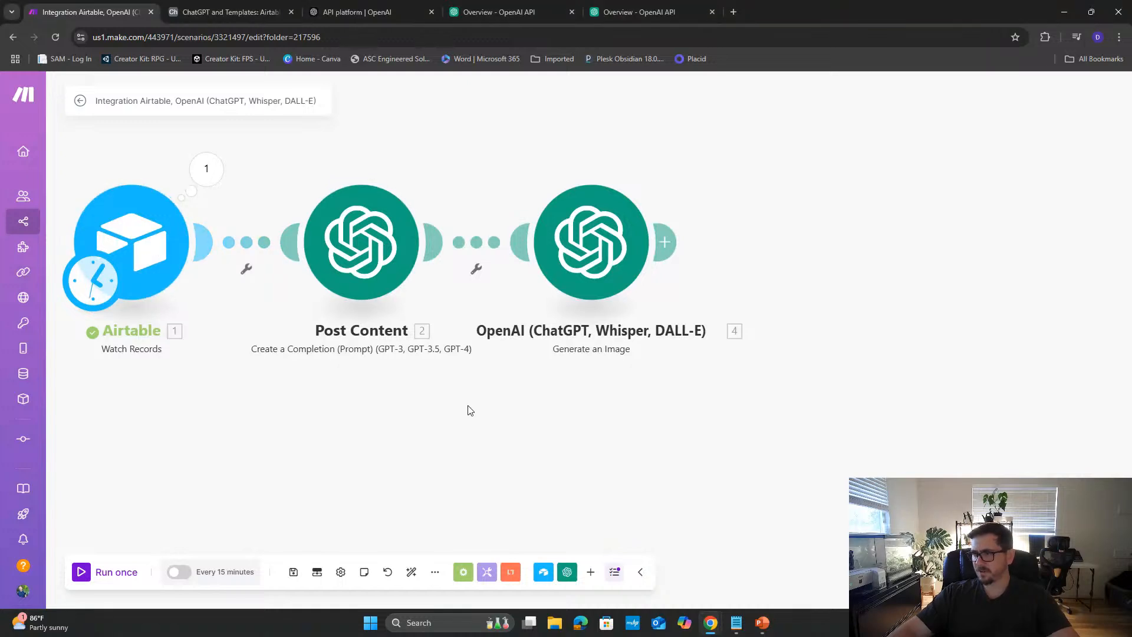
# - Add a Placid Create Image module after the Generate an Image module and choose the Motivational template
pyautogui.moveTo(467, 410); pyautogui.dragTo(531, 429)
pyautogui.click(741, 266)
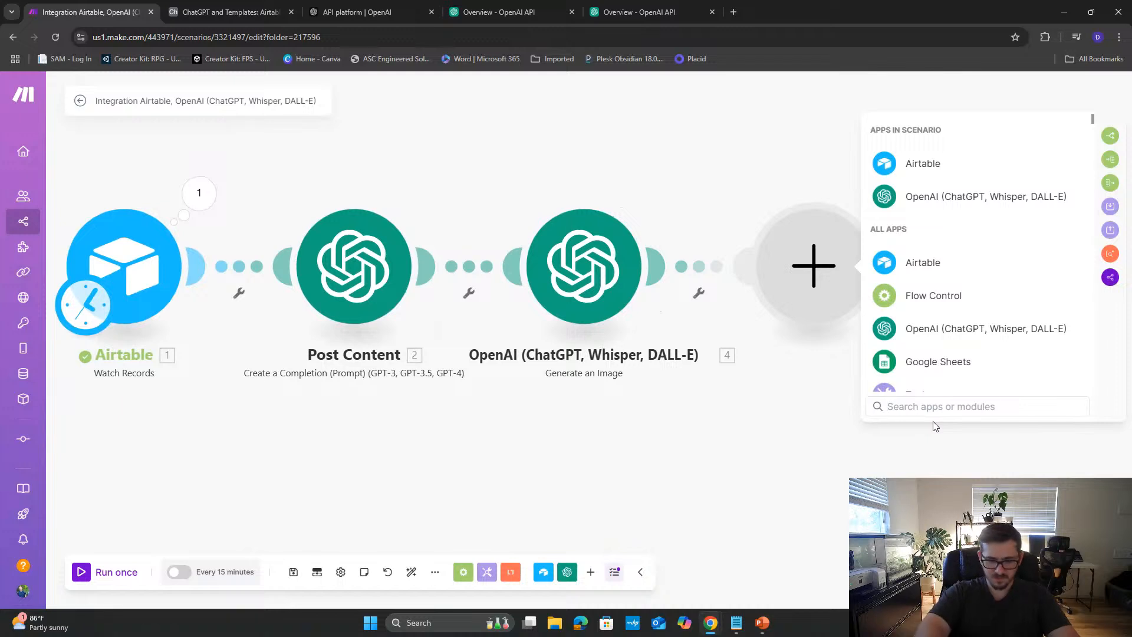
pyautogui.write('plac')
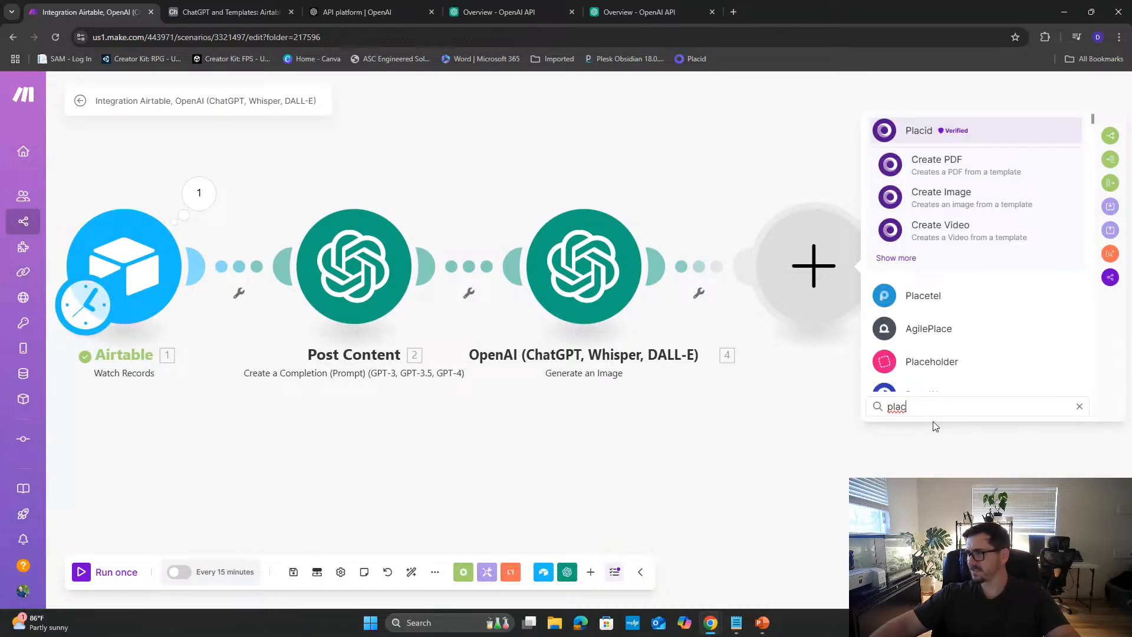
pyautogui.click(905, 257)
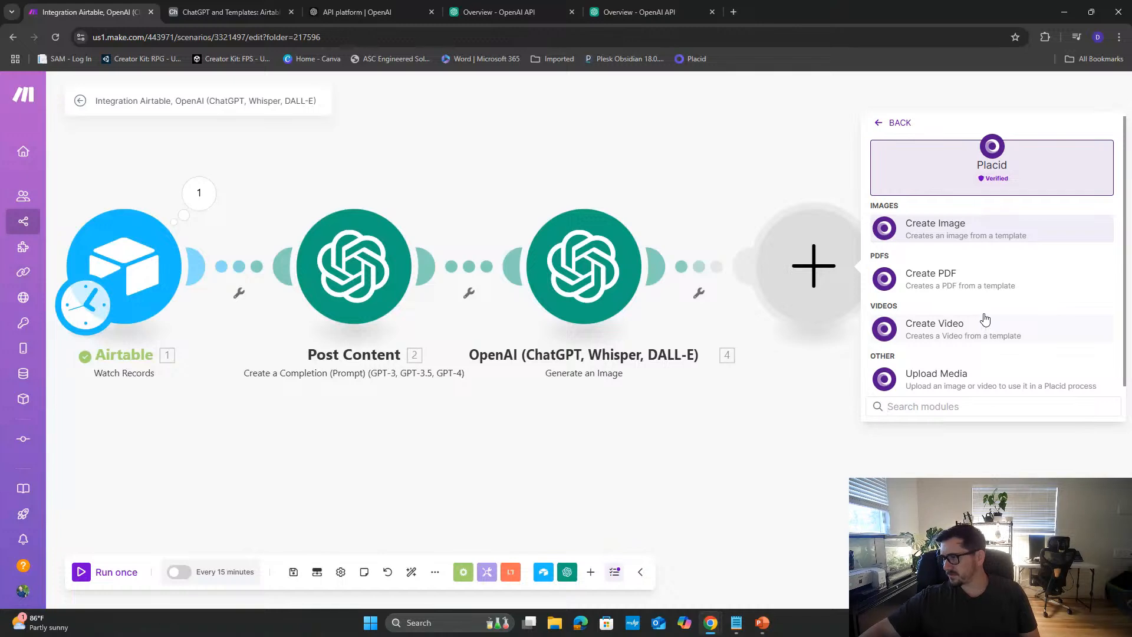
pyautogui.scroll(-1, 976, 299)
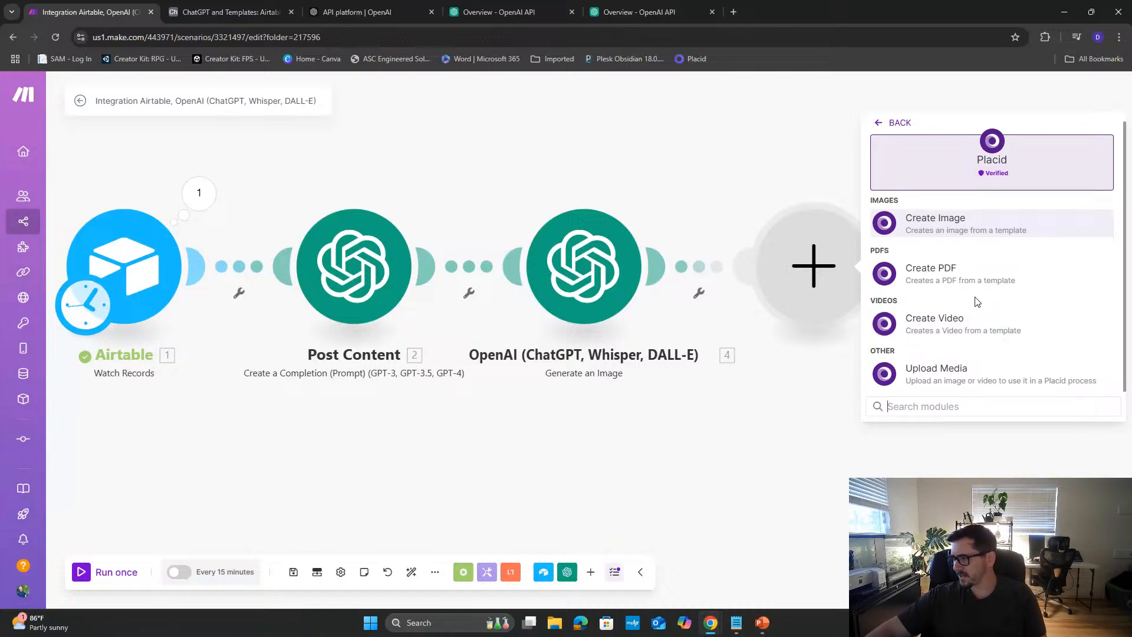
pyautogui.click(946, 224)
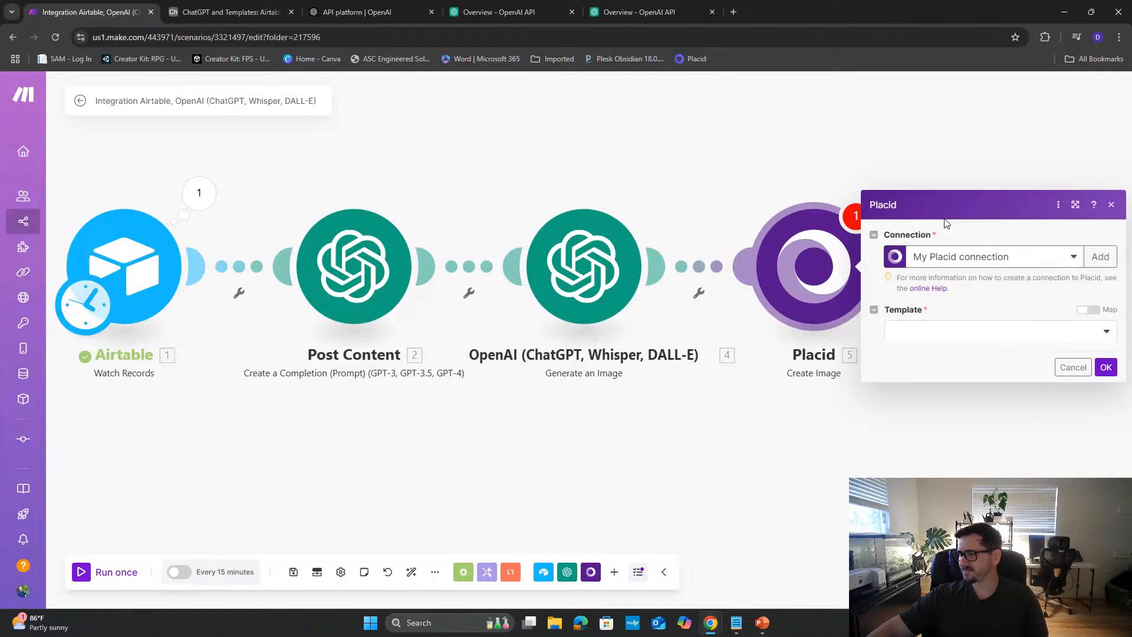
pyautogui.click(973, 316)
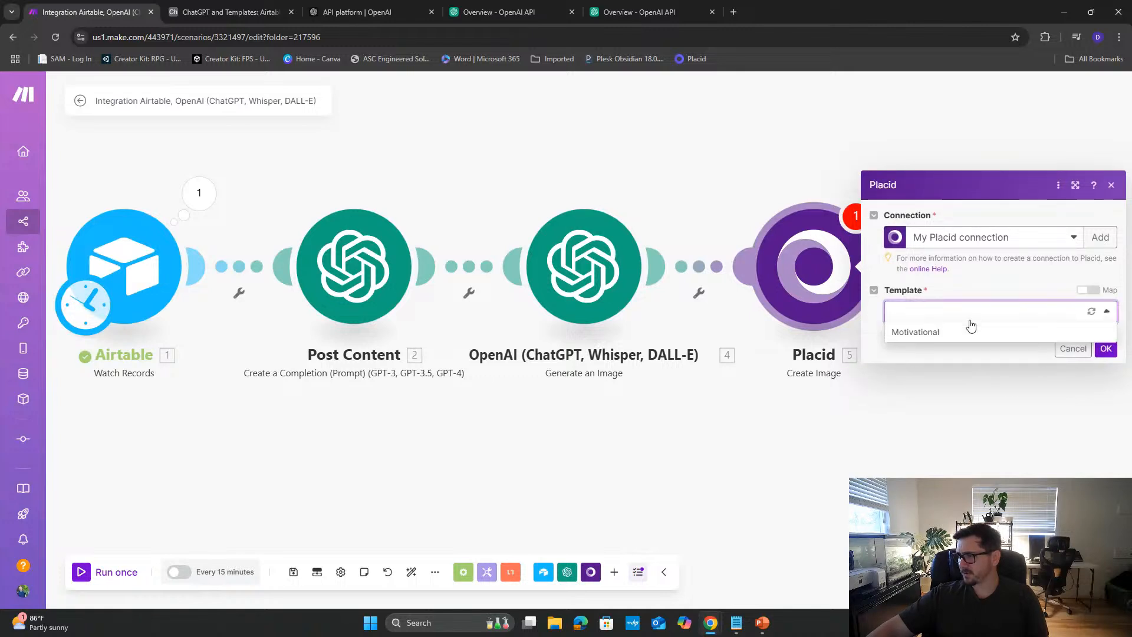
pyautogui.click(955, 336)
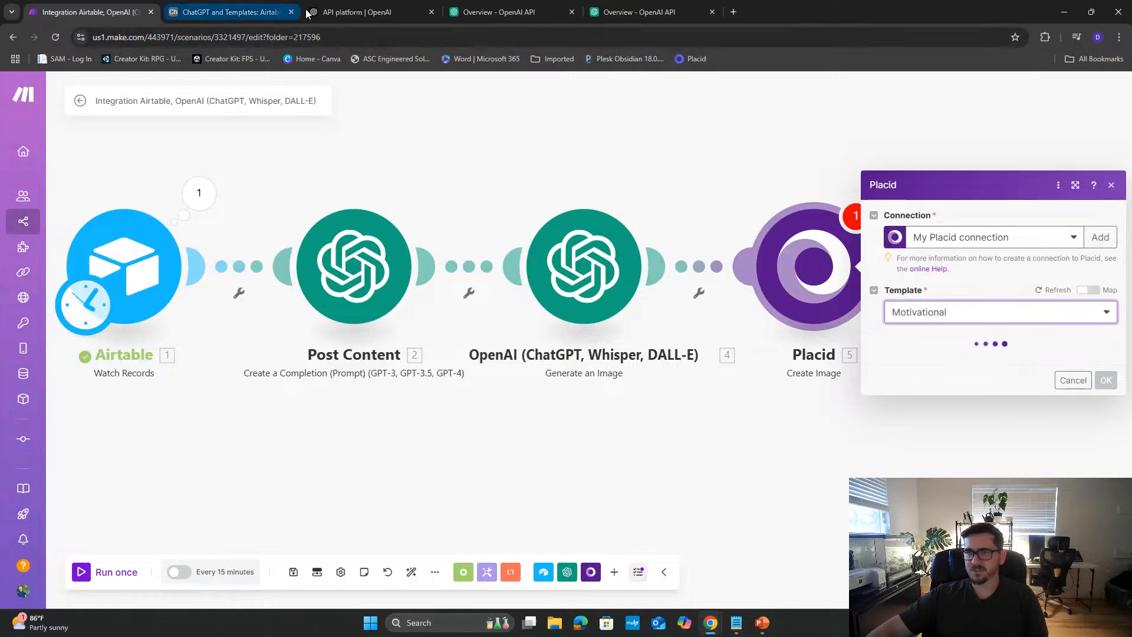
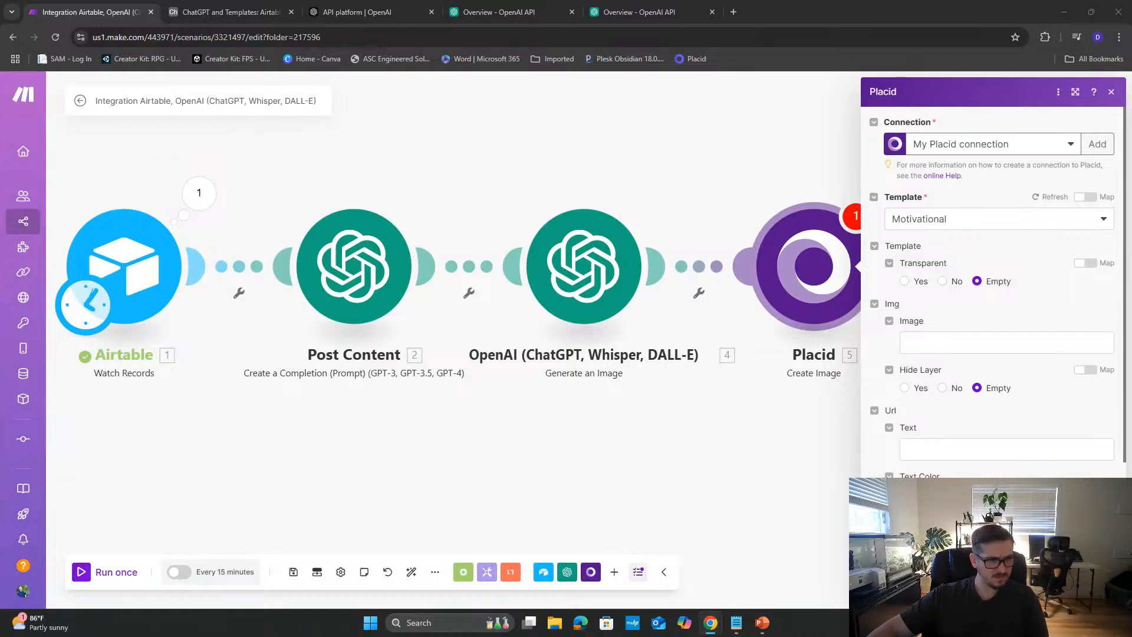
# - Create a new Placid connection named "demo connection" for the module using the project's API token
pyautogui.click(1097, 144)
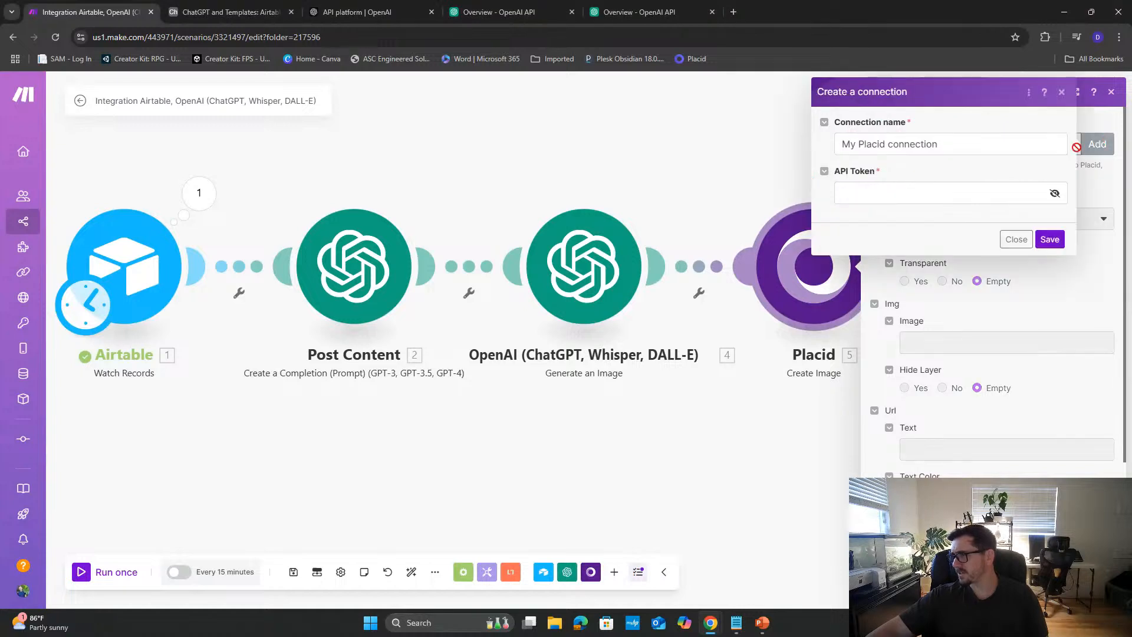
pyautogui.click(941, 195)
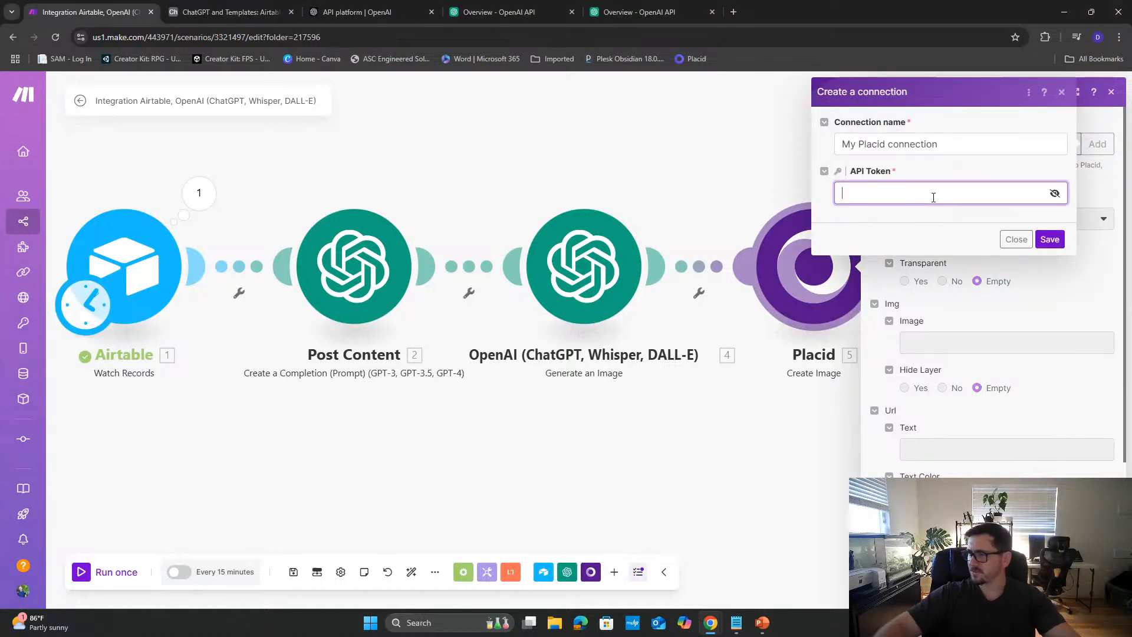
pyautogui.tripleClick(935, 146)
pyautogui.press('BackSpace')
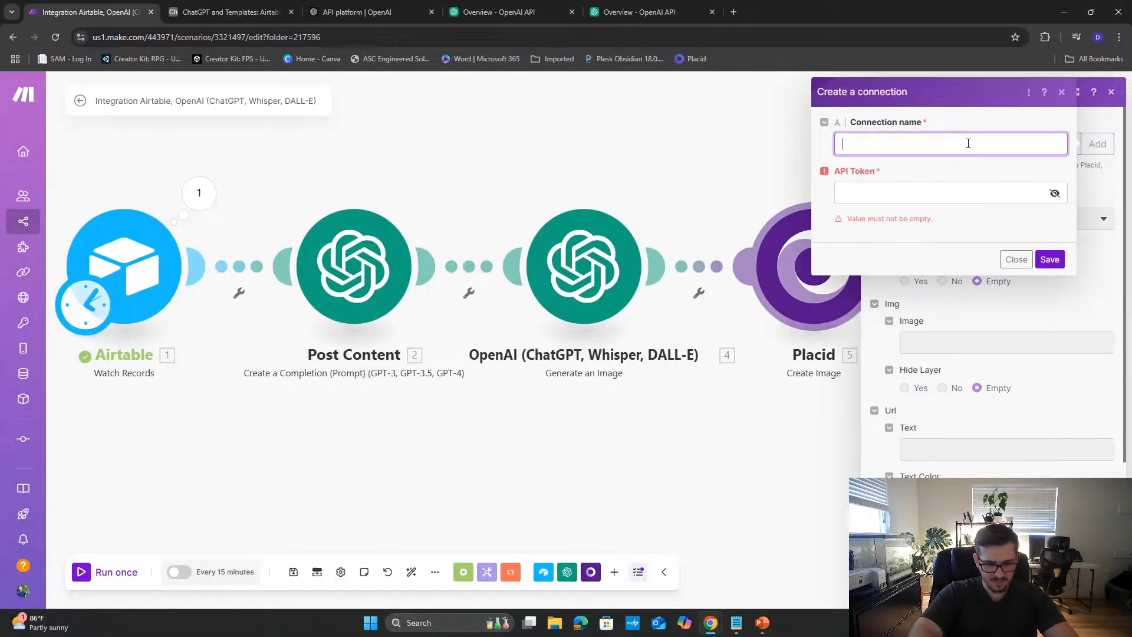
pyautogui.write('demo conne')
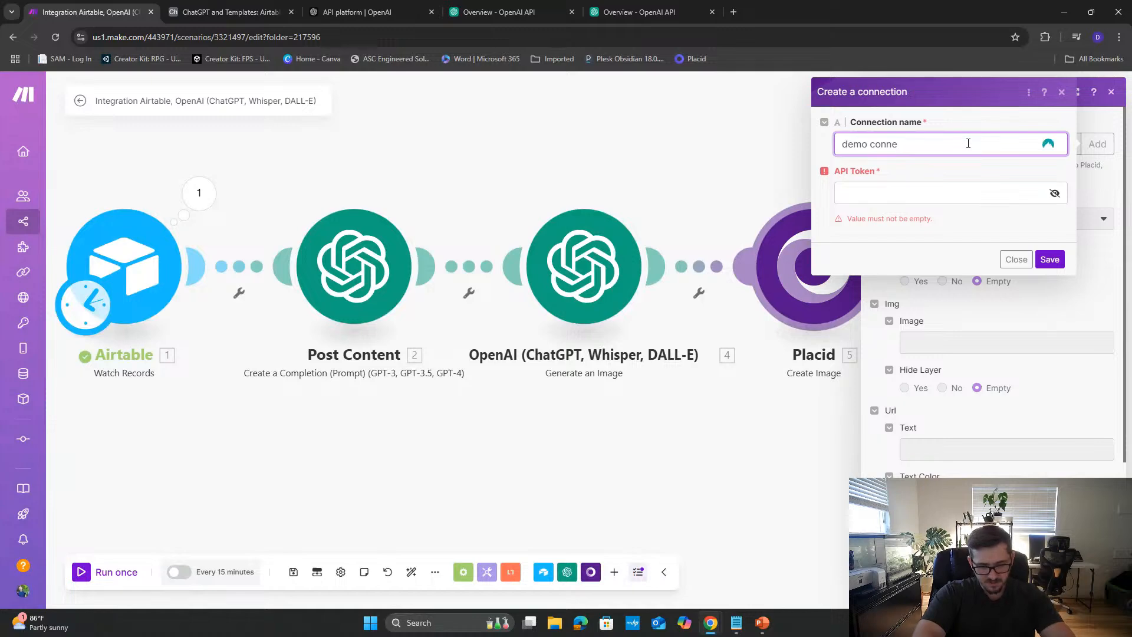
pyautogui.write('ction')
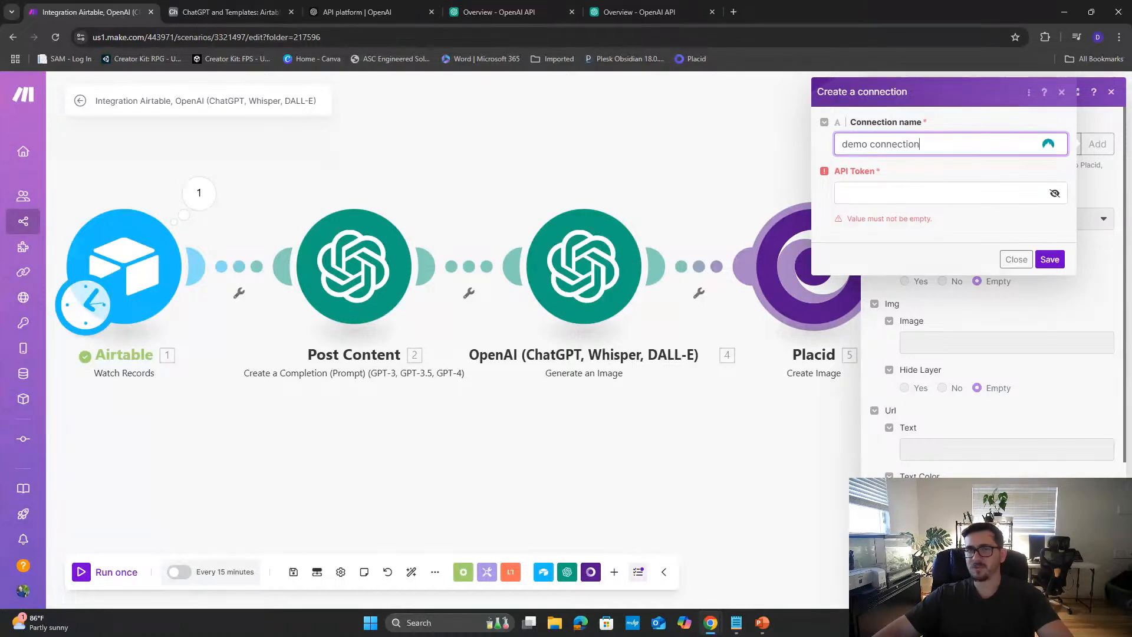
pyautogui.middleClick(59, 19)
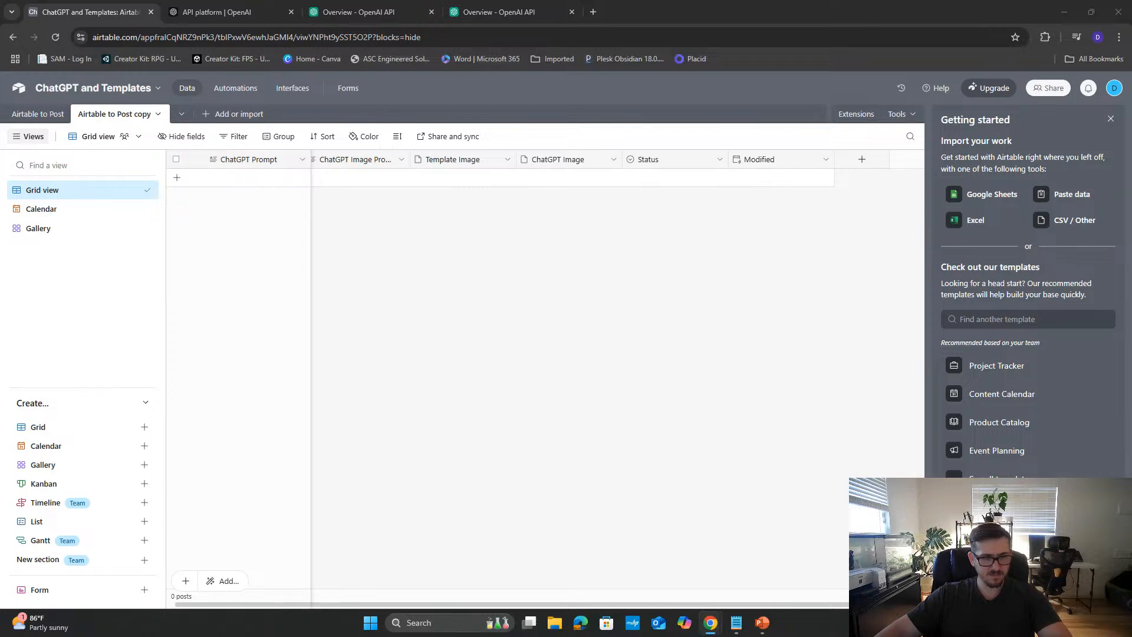
pyautogui.hotkey('ctrl', 'shift', 't')
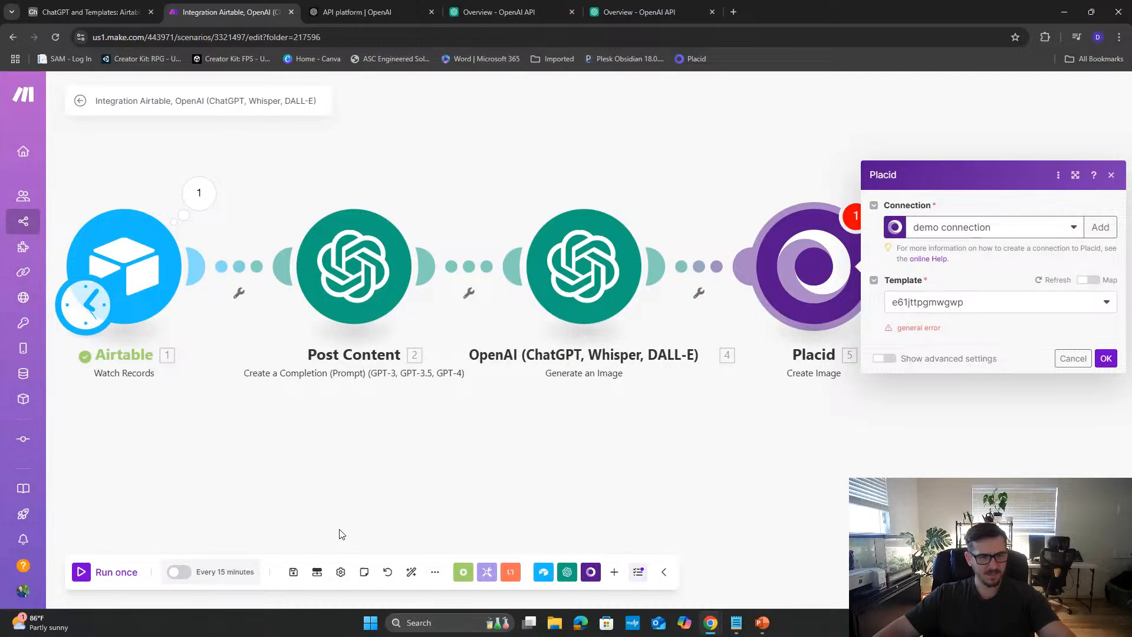
# - Try to confirm the Placid module with the new connection and refresh its template list
pyautogui.click(1034, 305)
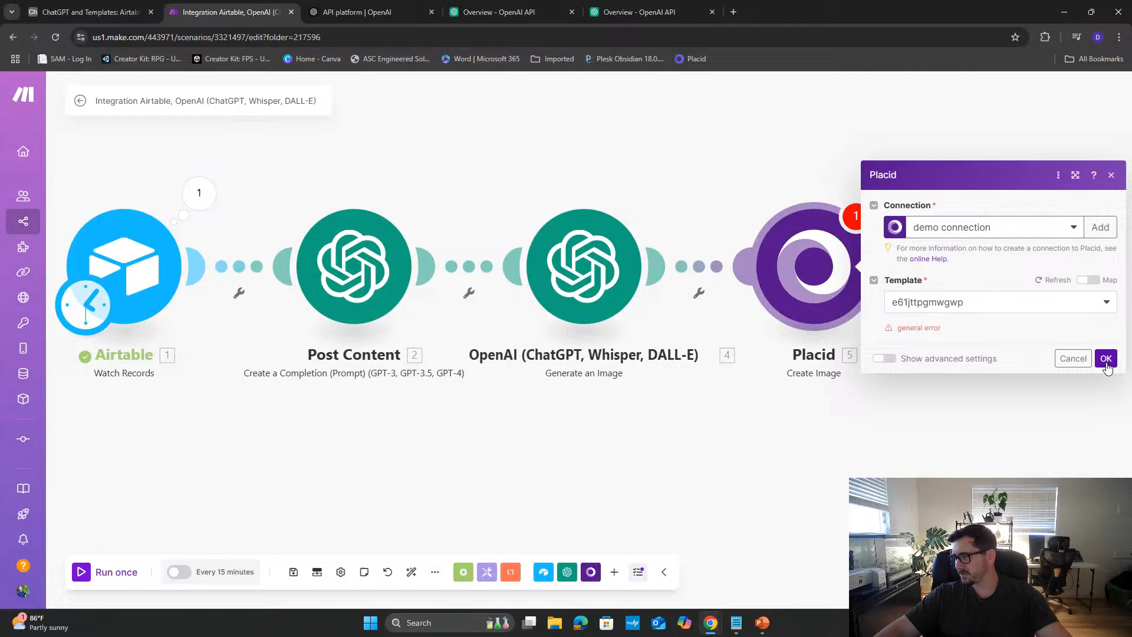
pyautogui.click(1106, 359)
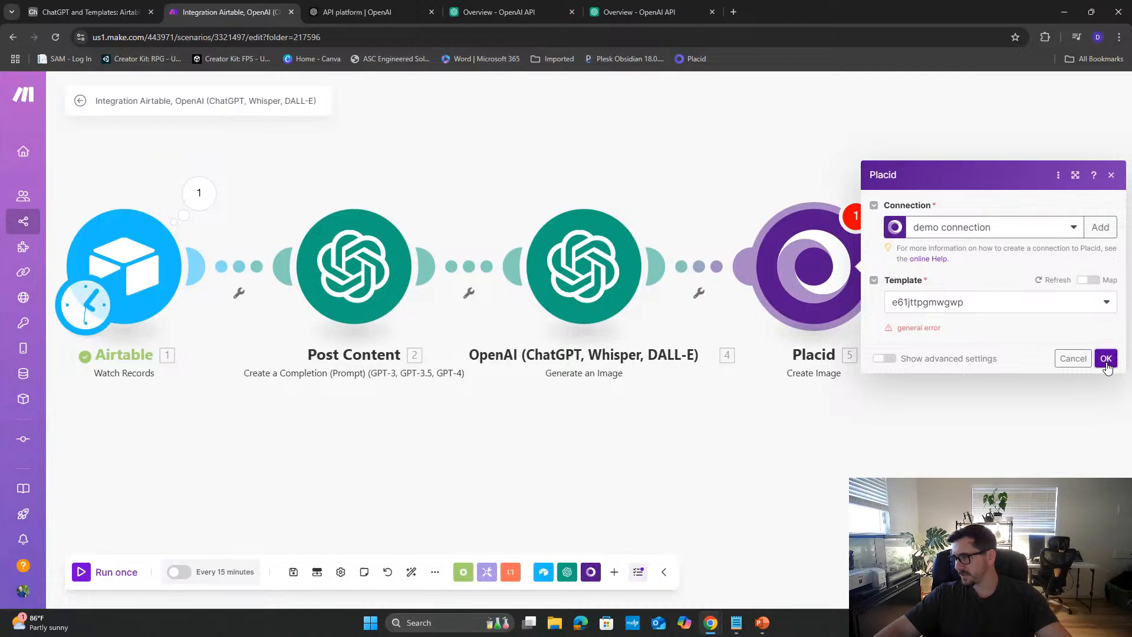
pyautogui.click(822, 275)
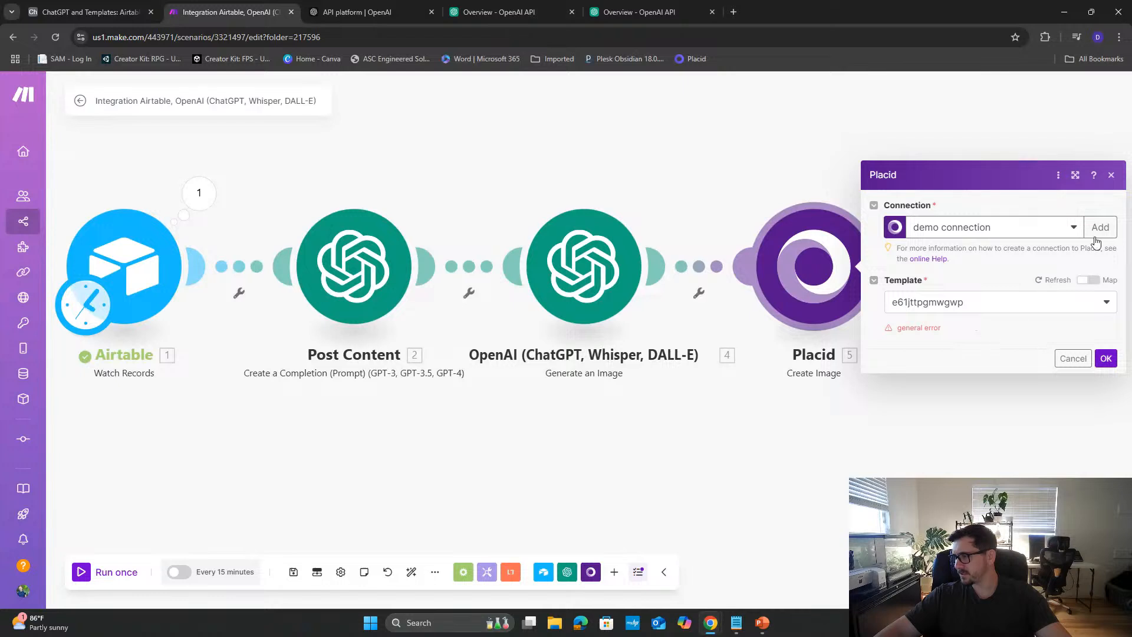
pyautogui.click(1059, 281)
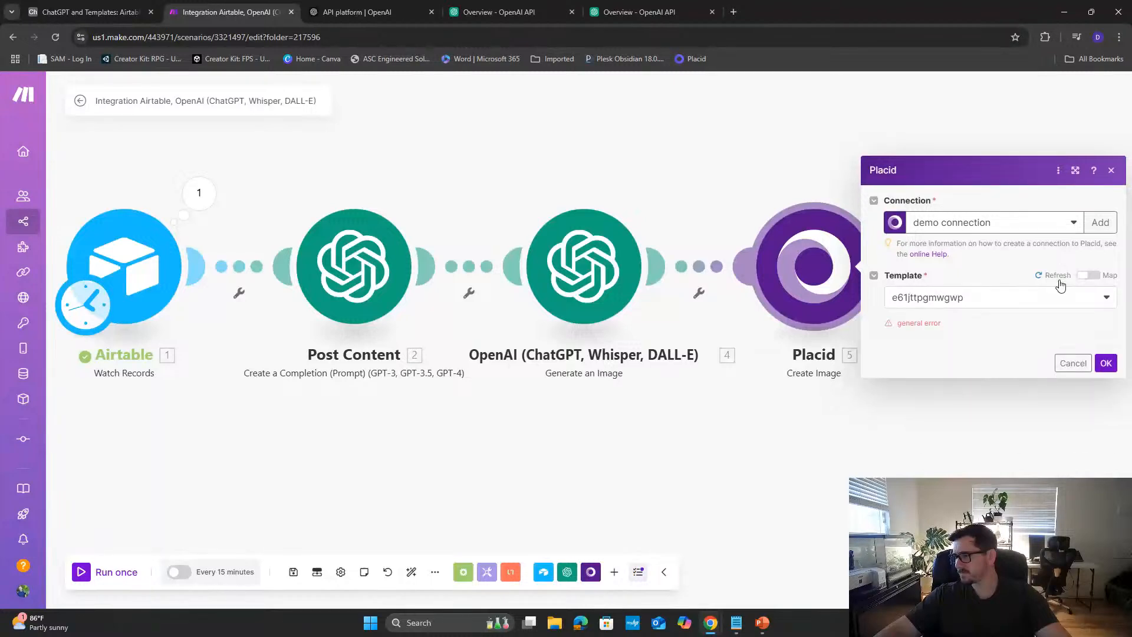
# - Save the scenario and reload it for editing, and set the Placid module's template to Brush
pyautogui.click(293, 574)
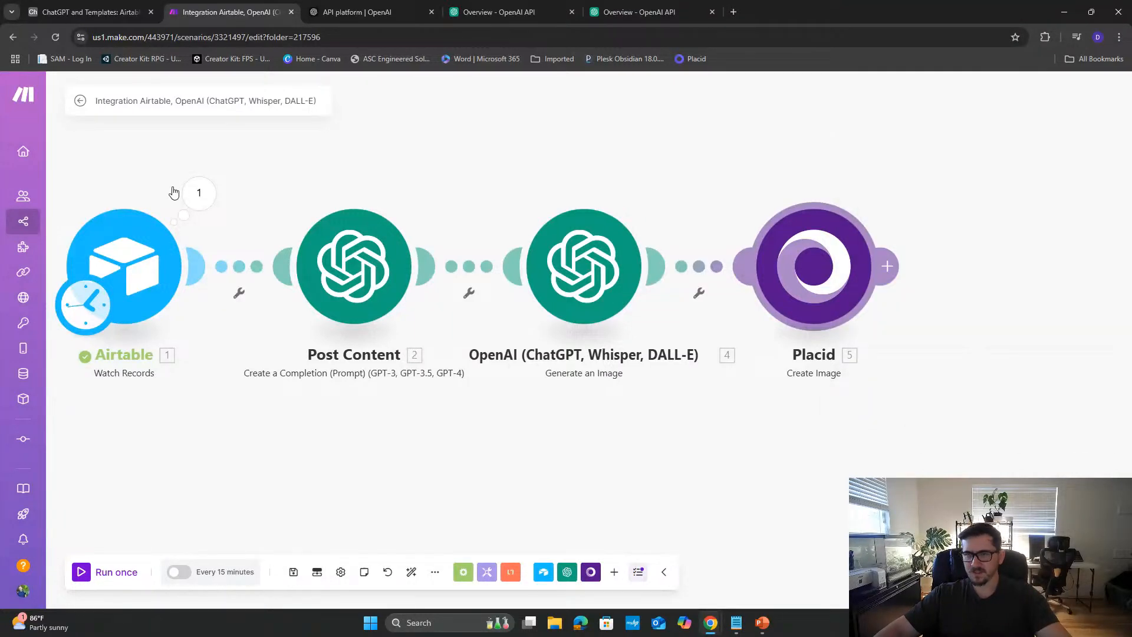
pyautogui.click(57, 38)
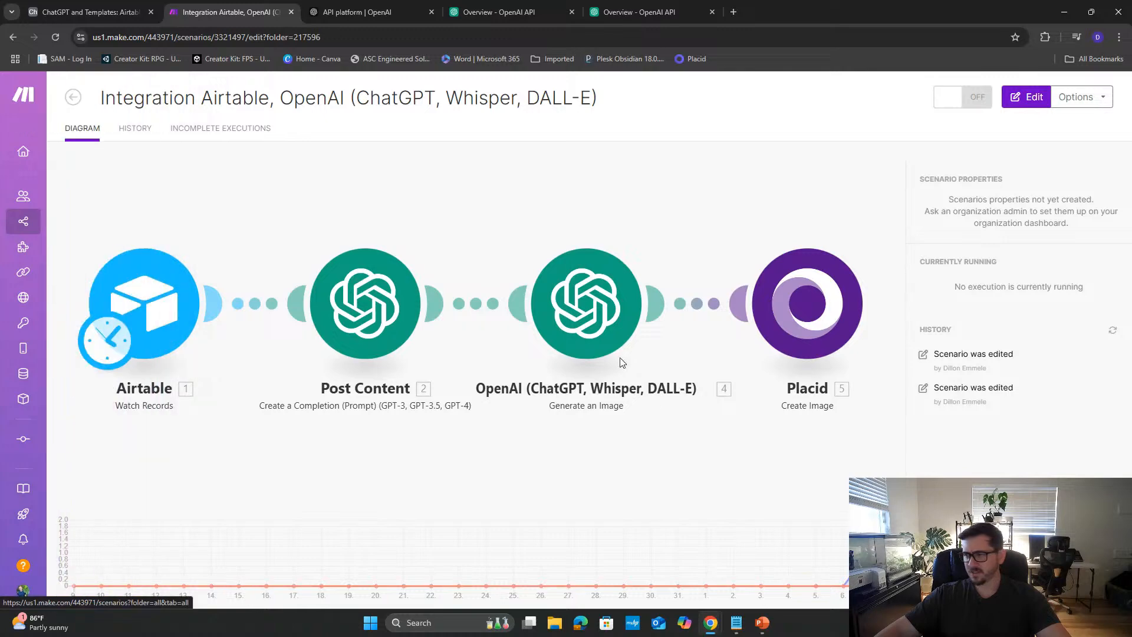
pyautogui.click(982, 308)
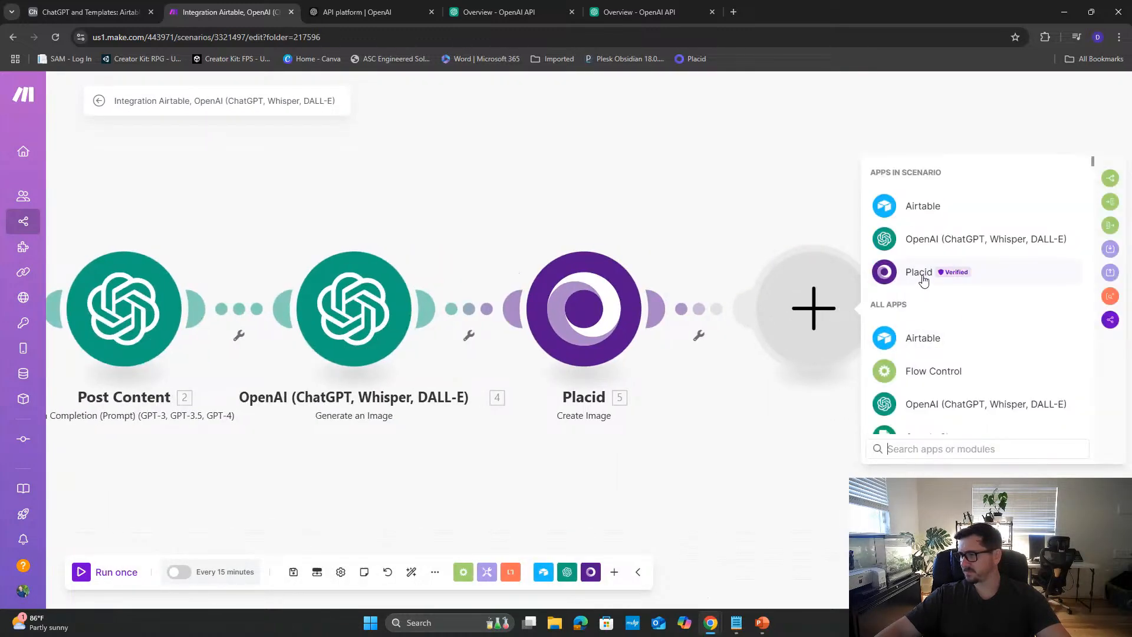
pyautogui.click(607, 321)
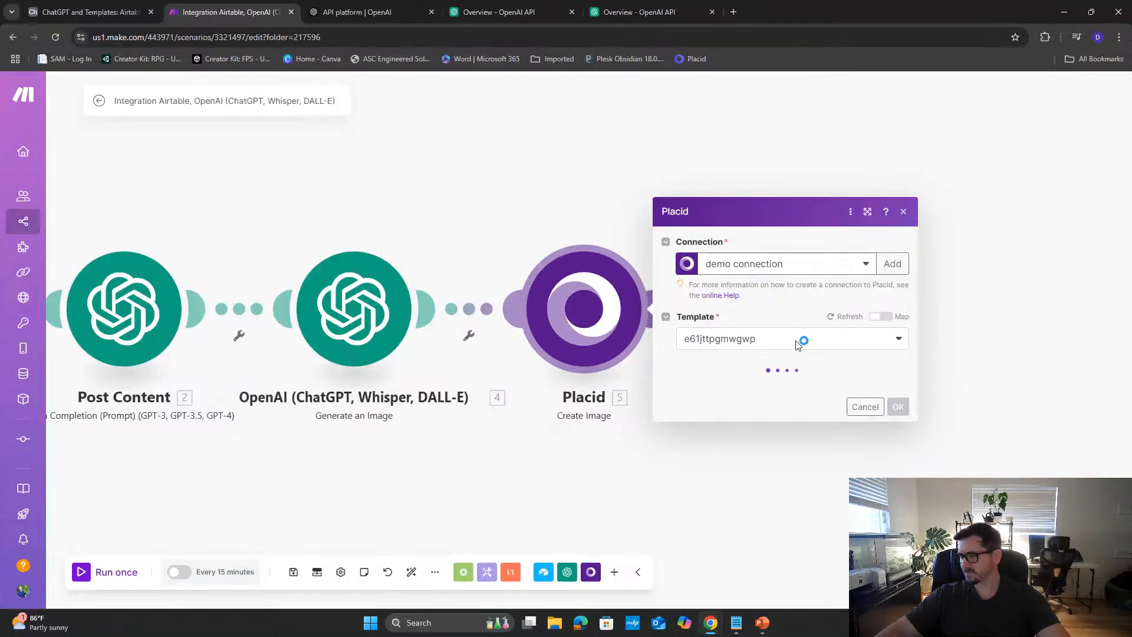
pyautogui.click(898, 339)
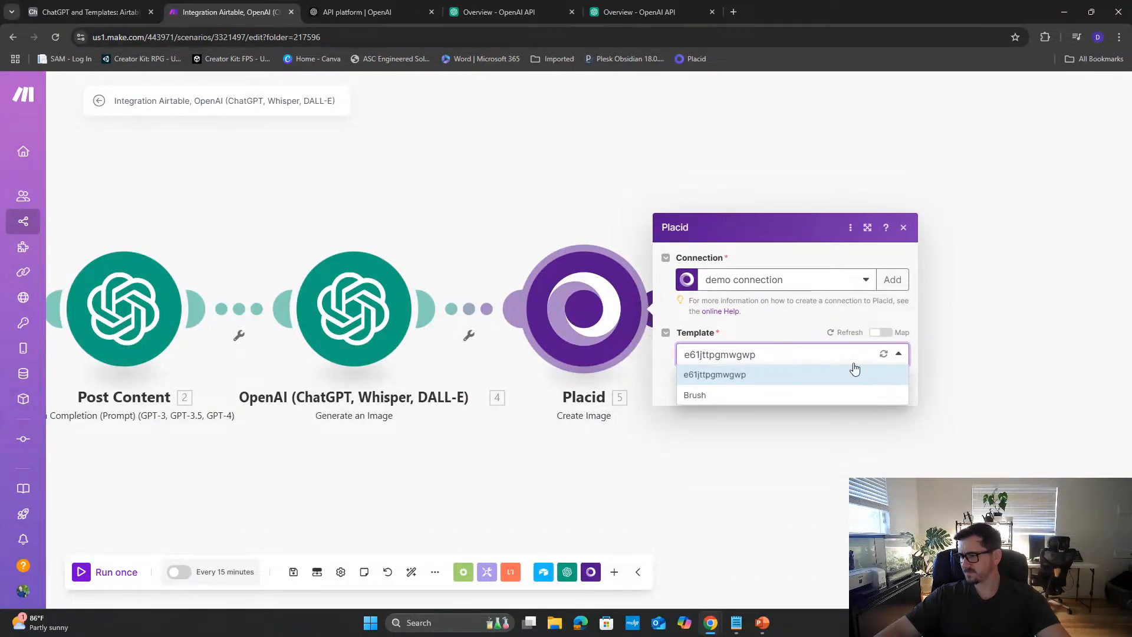
pyautogui.click(800, 396)
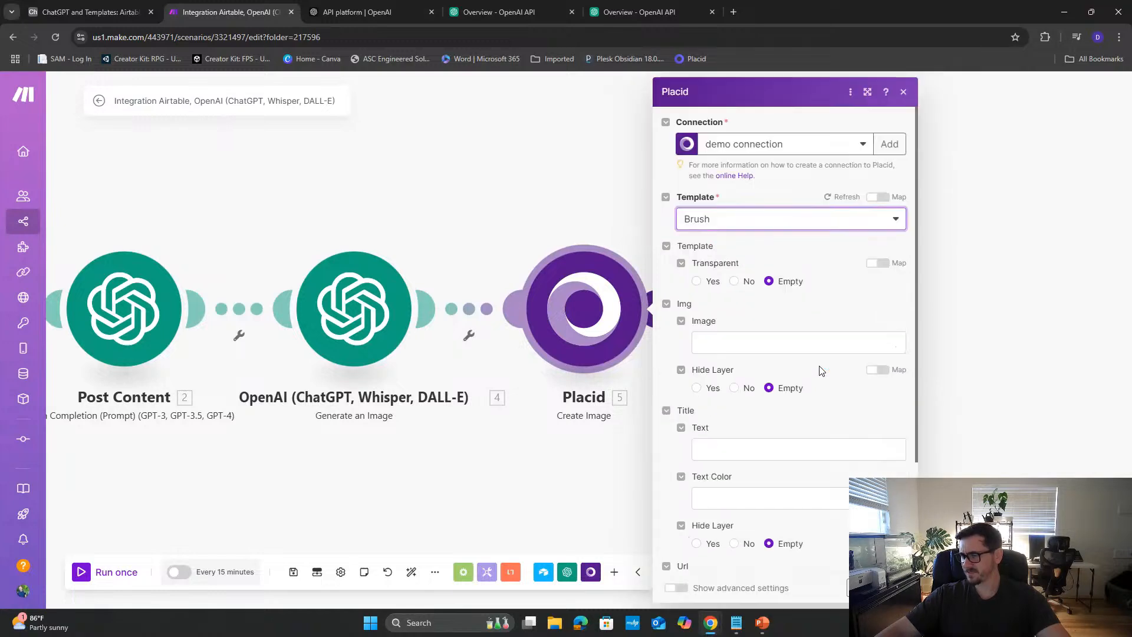
# - Rename the OpenAI Generate an Image module to "Create image for template"
pyautogui.moveTo(391, 198)
pyautogui.mouseDown()
pyautogui.moveTo(512, 145)
pyautogui.moveTo(517, 187)
pyautogui.moveTo(404, 207)
pyautogui.moveTo(417, 220)
pyautogui.moveTo(447, 208)
pyautogui.mouseUp()
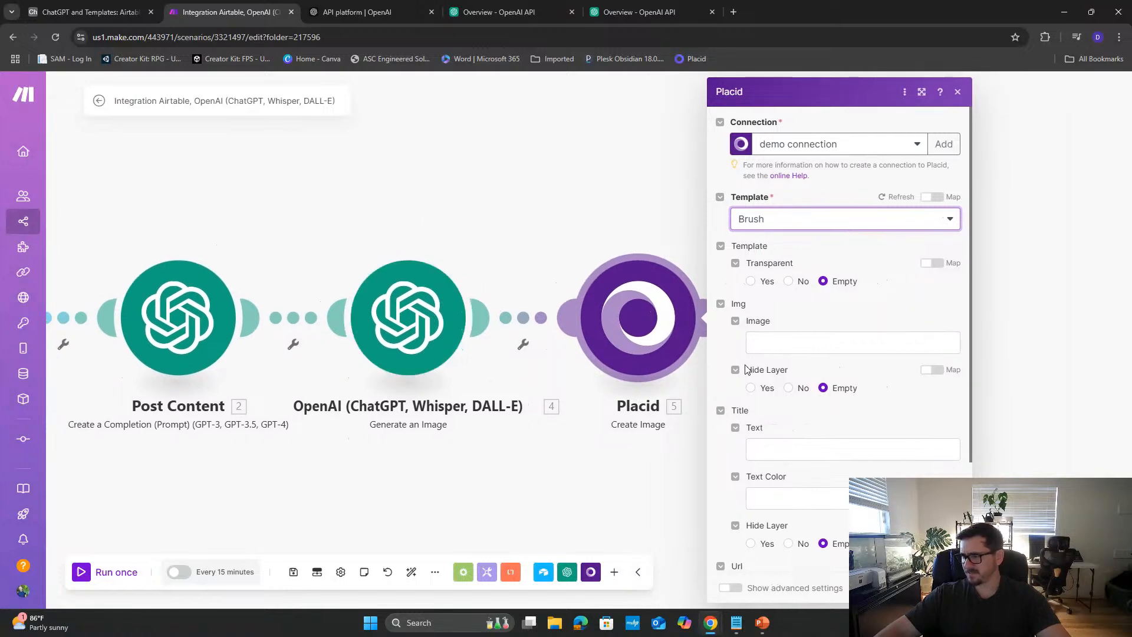
pyautogui.click(779, 342)
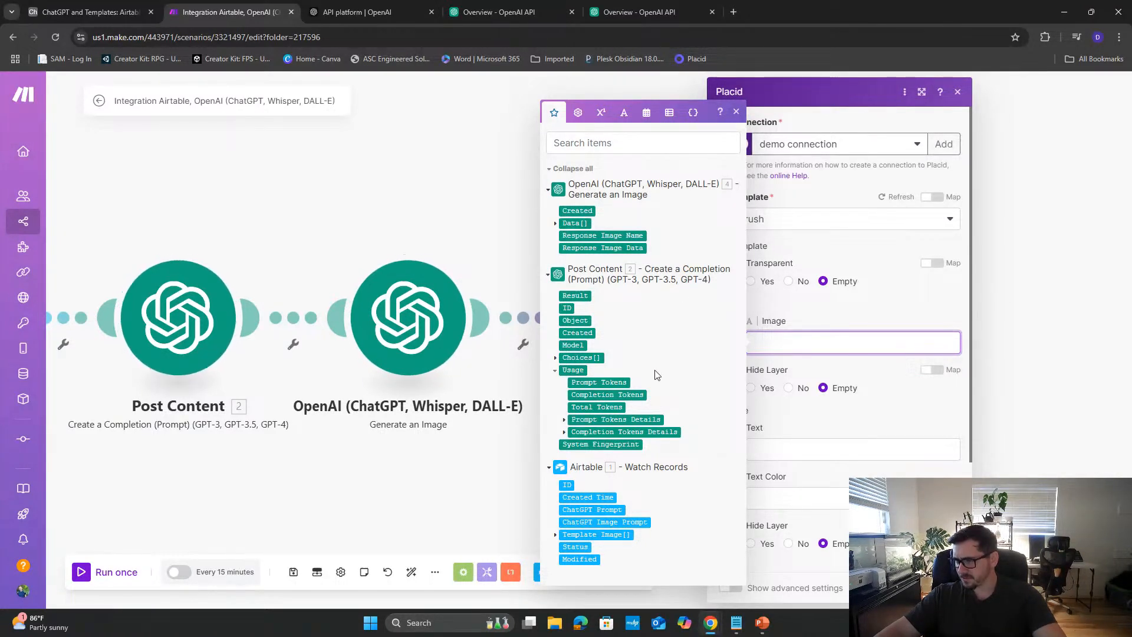
pyautogui.rightClick(413, 417)
pyautogui.rightClick(415, 339)
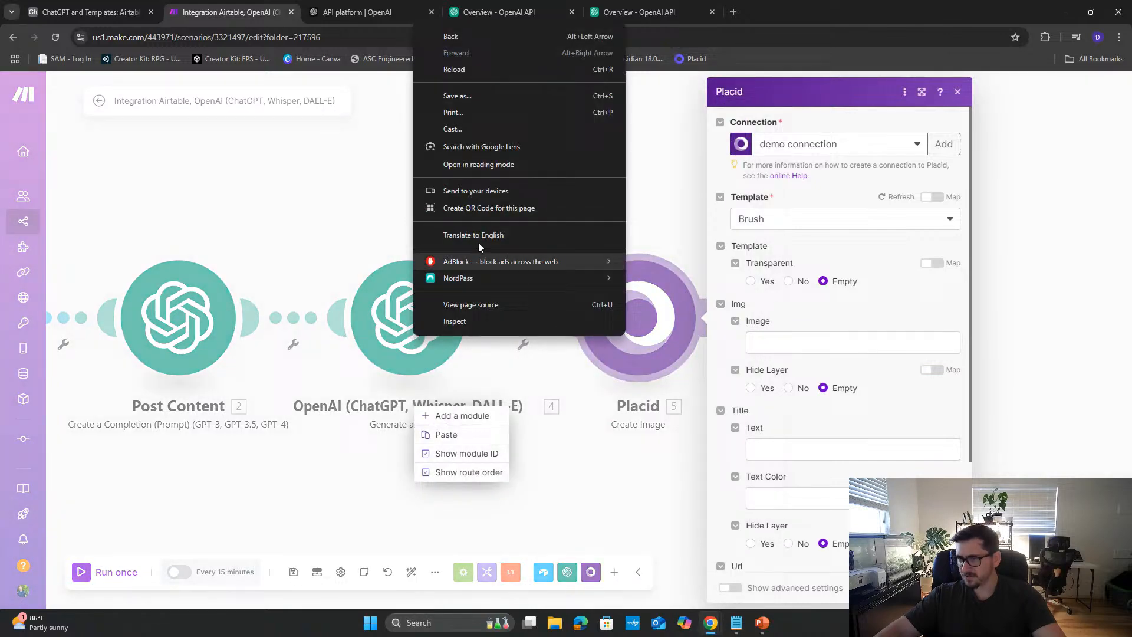
pyautogui.click(401, 276)
pyautogui.rightClick(405, 292)
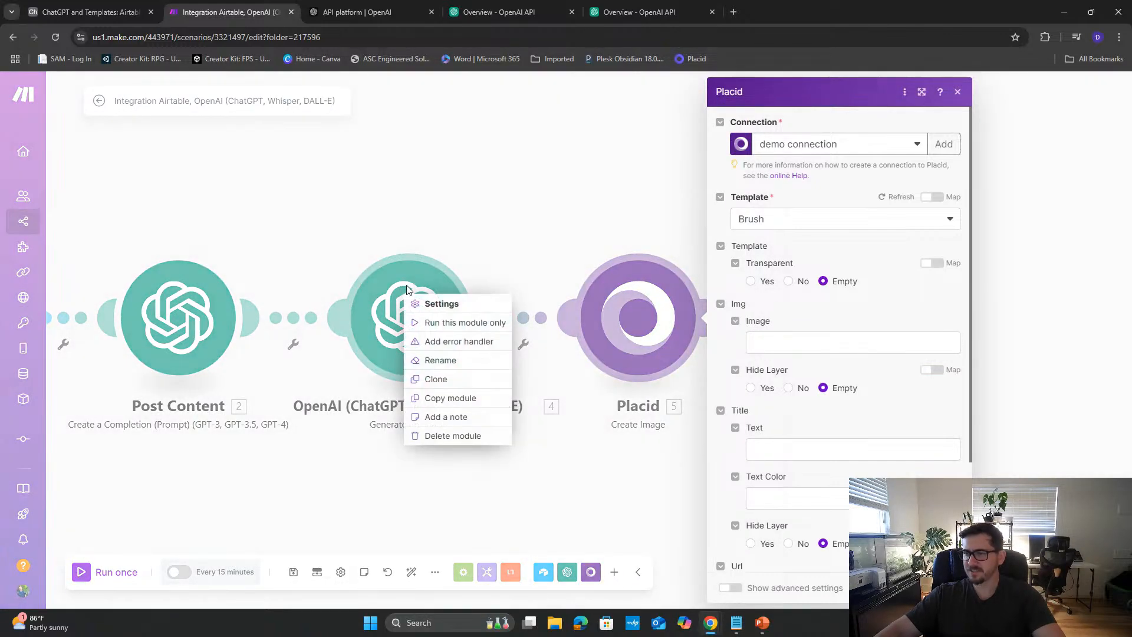
pyautogui.click(449, 366)
pyautogui.write('Cr')
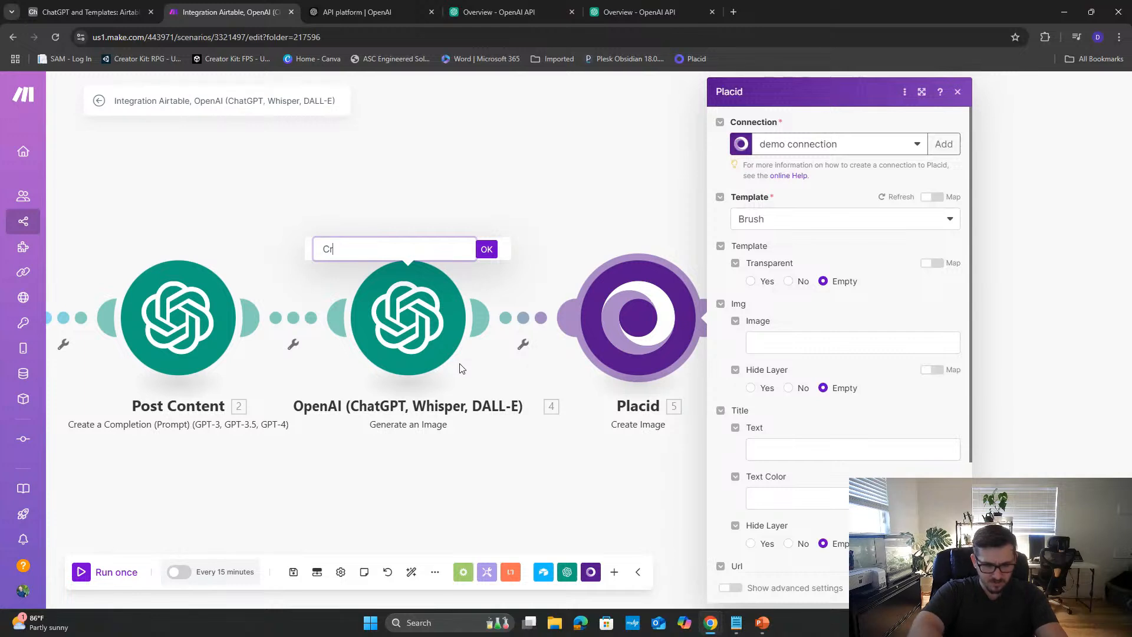
pyautogui.write('eate image')
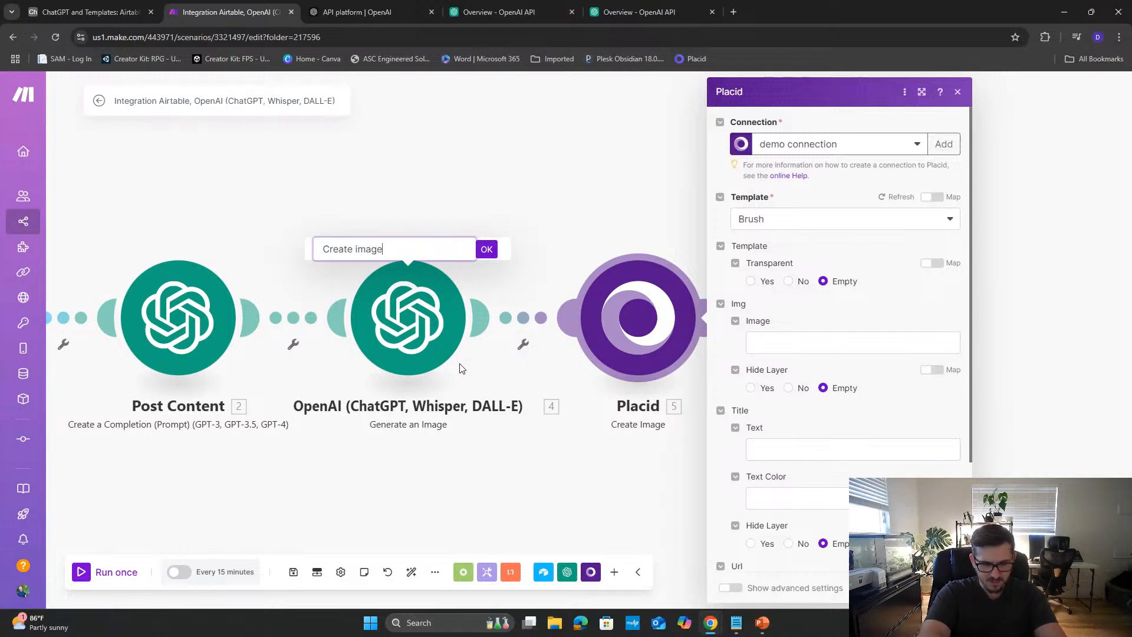
pyautogui.write(' for template')
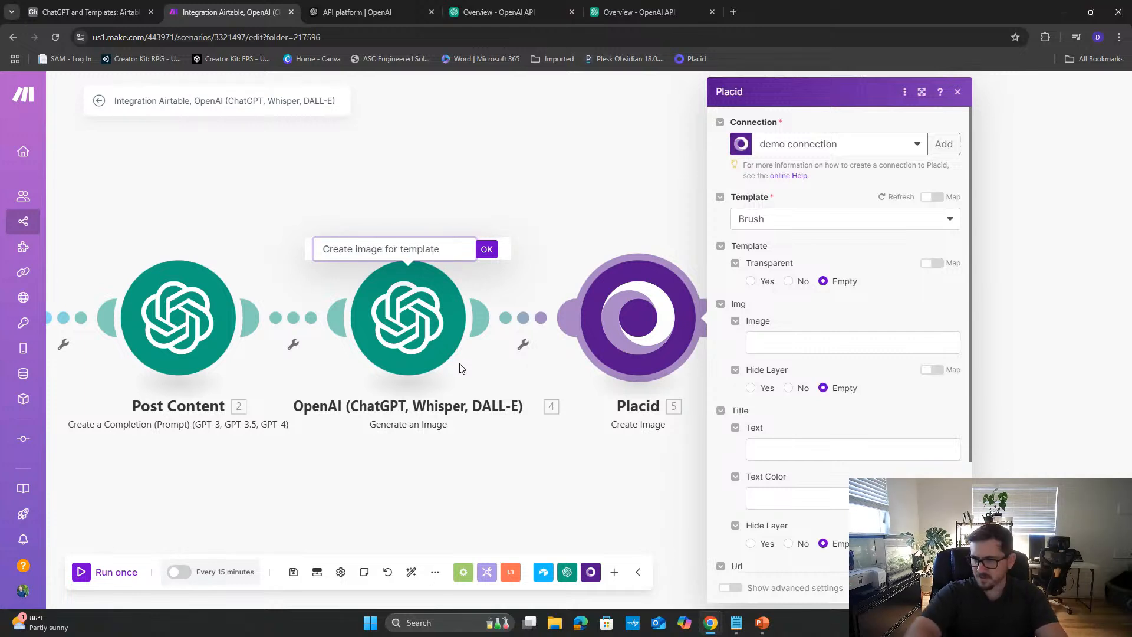
pyautogui.click(487, 249)
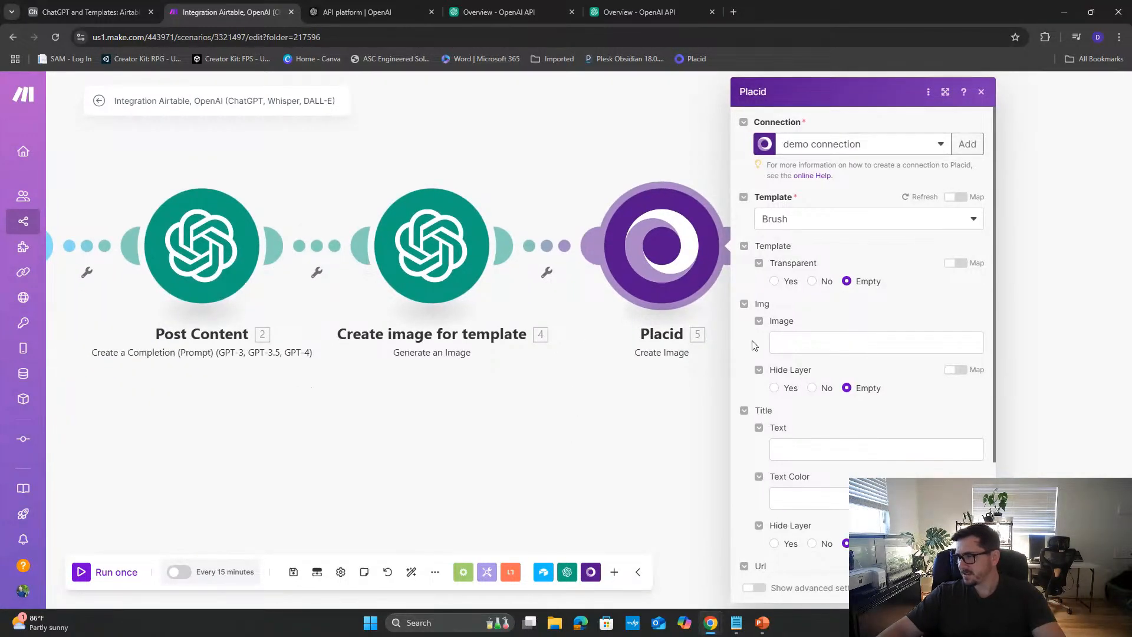
# - Map the Placid module's Image layer to the Data[] URL output of the Generate an Image module
pyautogui.click(822, 342)
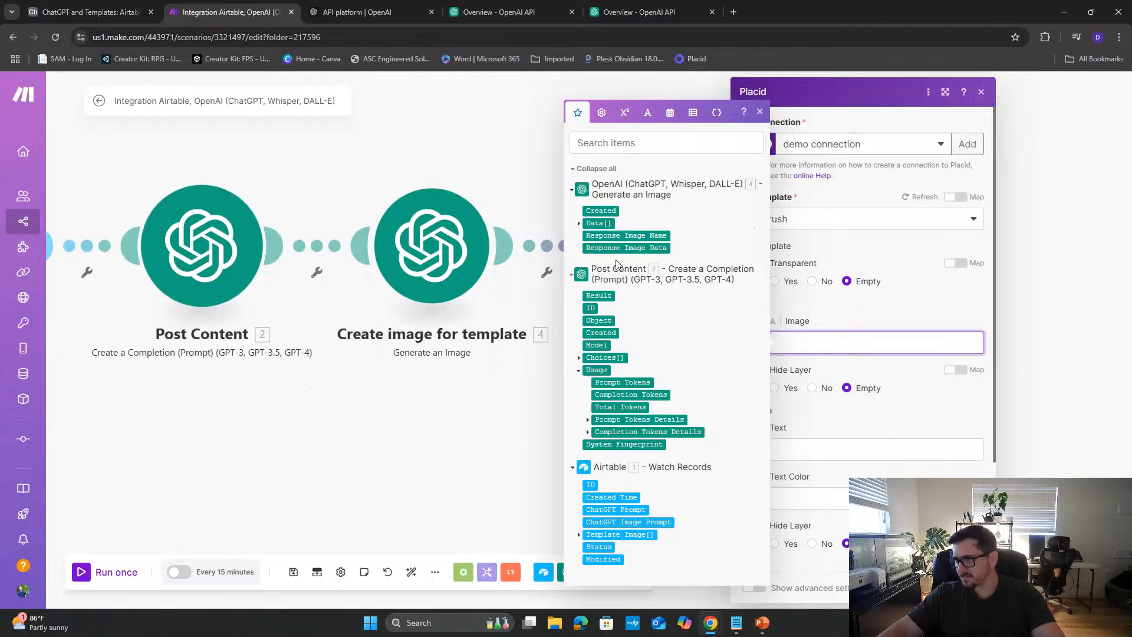
pyautogui.click(579, 226)
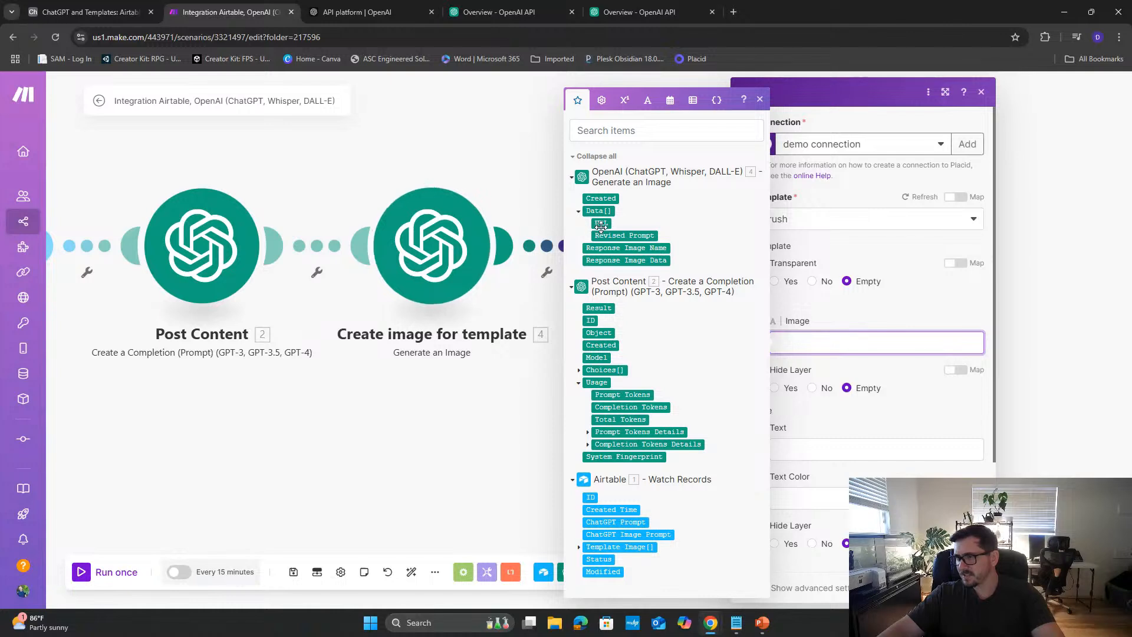
pyautogui.click(601, 224)
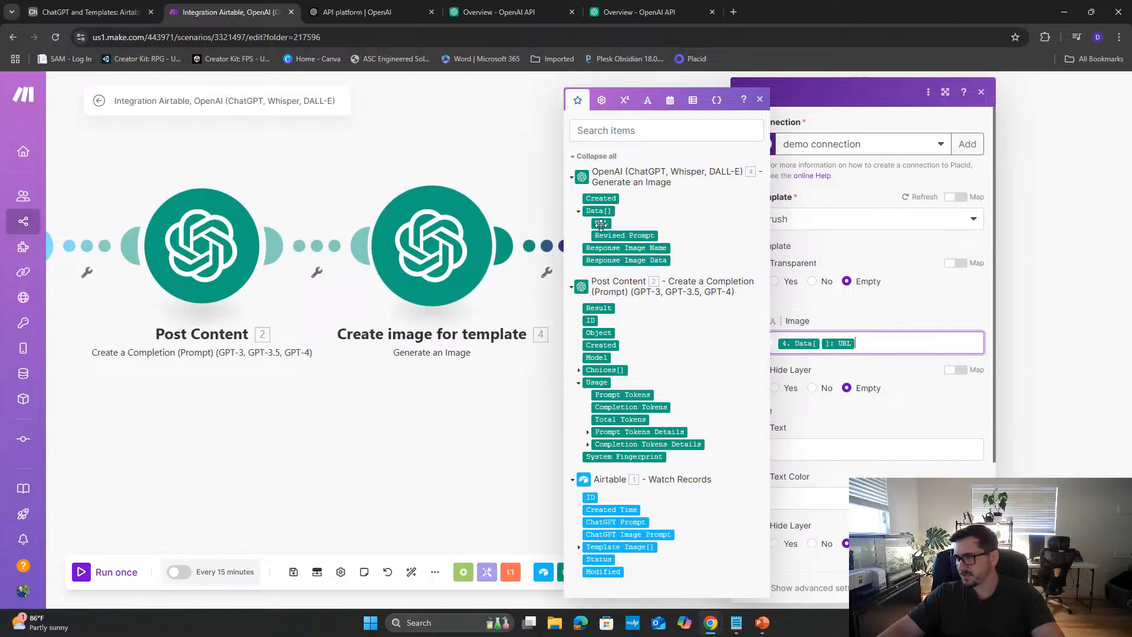
pyautogui.click(950, 405)
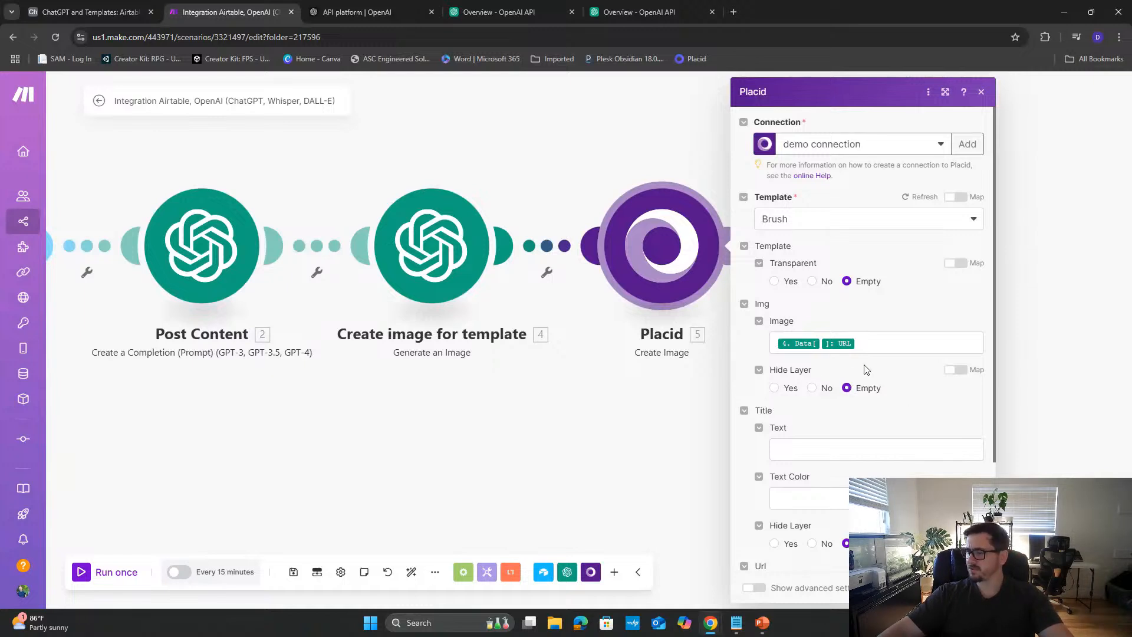
pyautogui.scroll(-1, 890, 385)
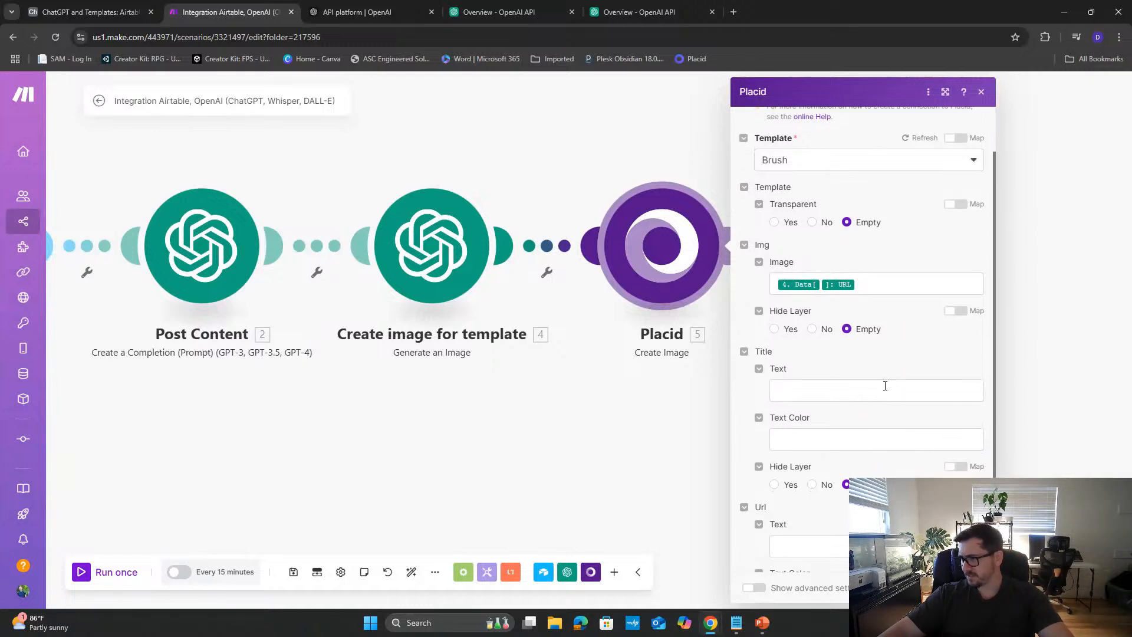
pyautogui.click(808, 392)
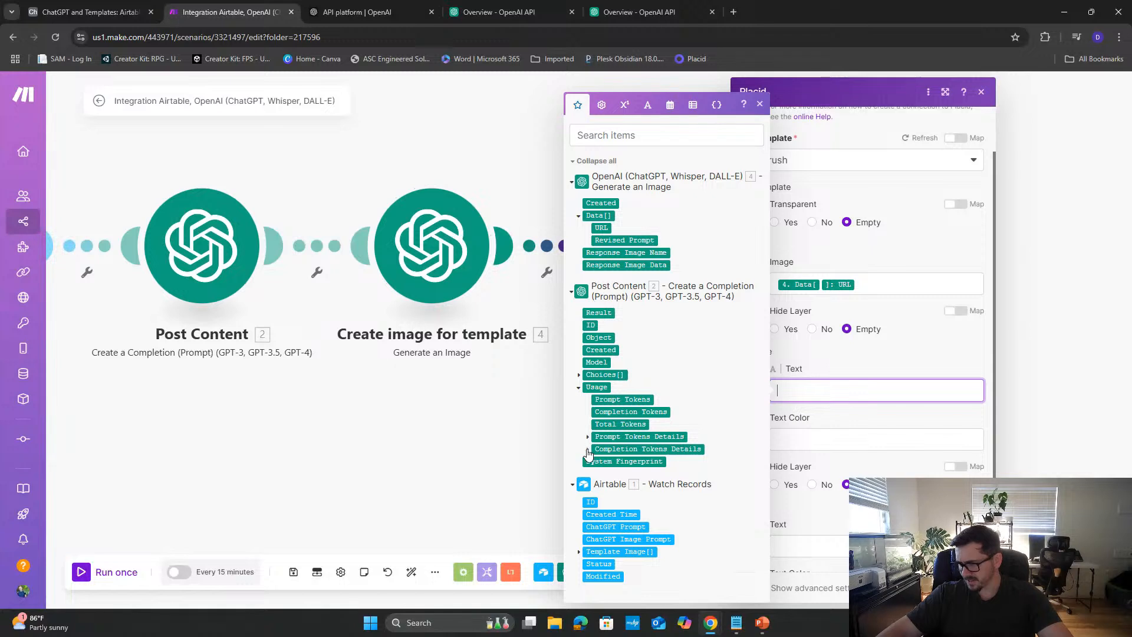
pyautogui.click(578, 376)
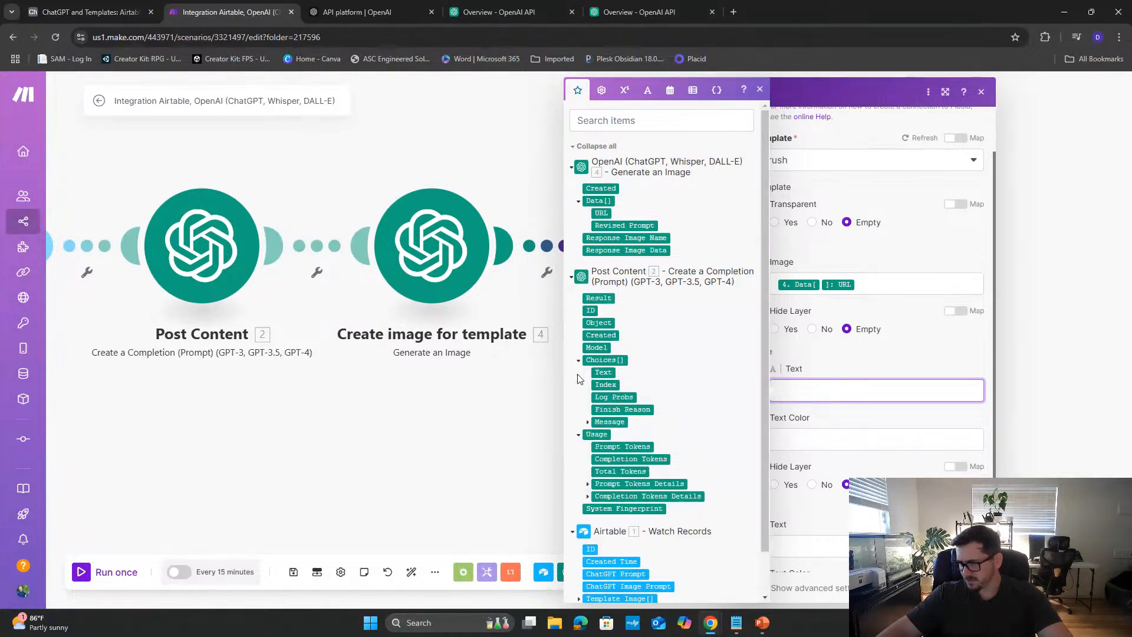
pyautogui.click(588, 423)
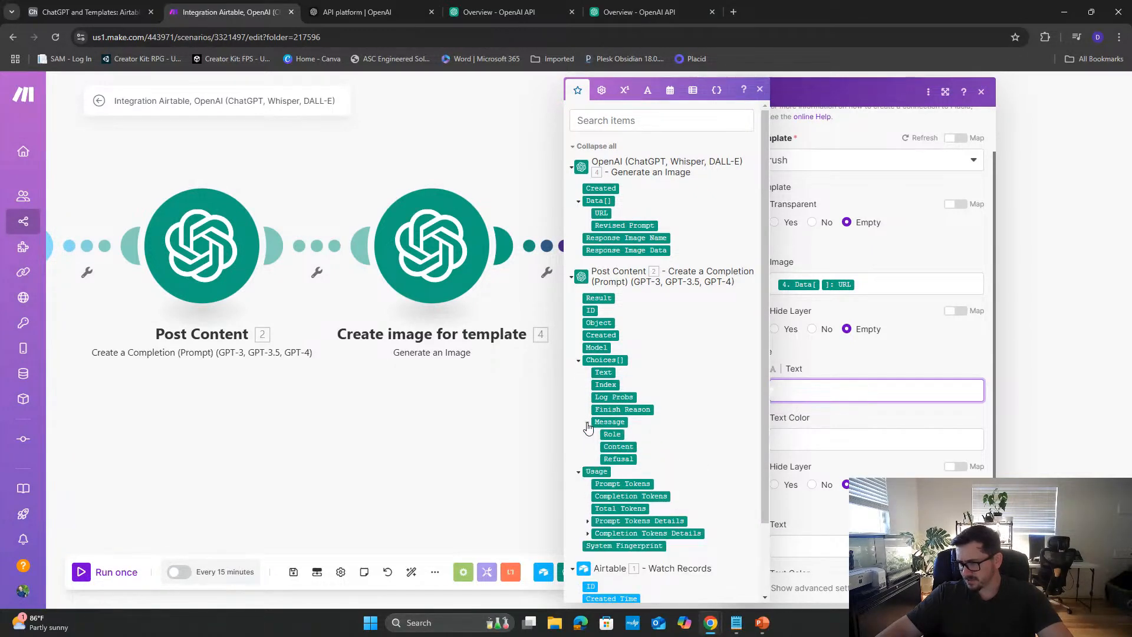
pyautogui.click(617, 447)
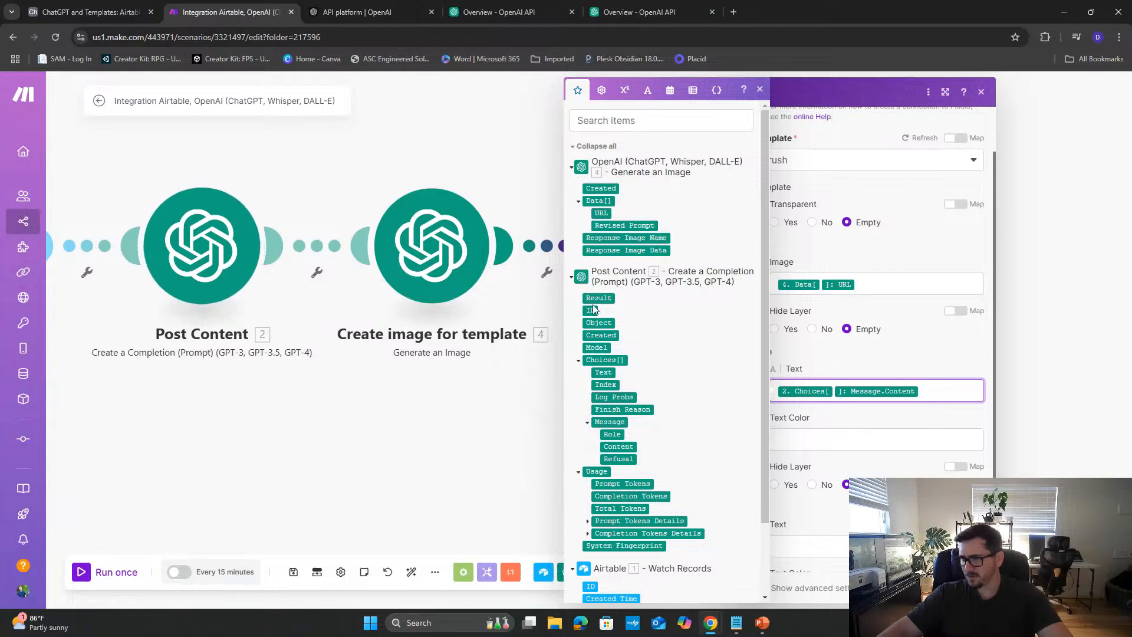
pyautogui.click(935, 389)
pyautogui.press('BackSpace')
pyautogui.press('BackSpace')
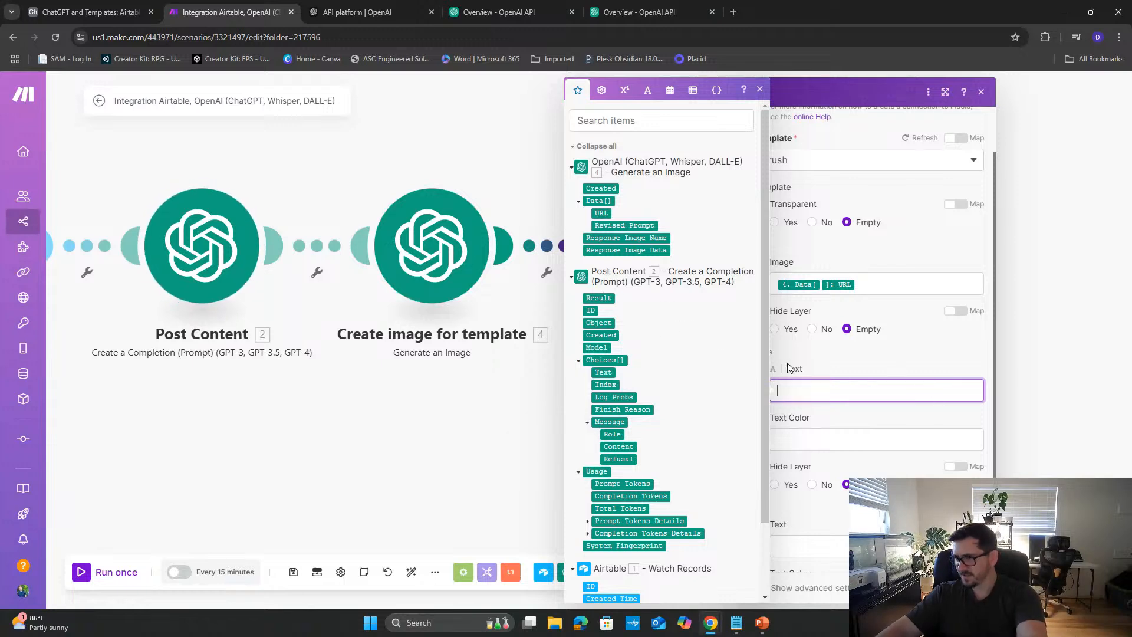
# - Map the Placid module's Title text to the Result output of Post Content and confirm the module's settings
pyautogui.moveTo(607, 303); pyautogui.dragTo(776, 384)
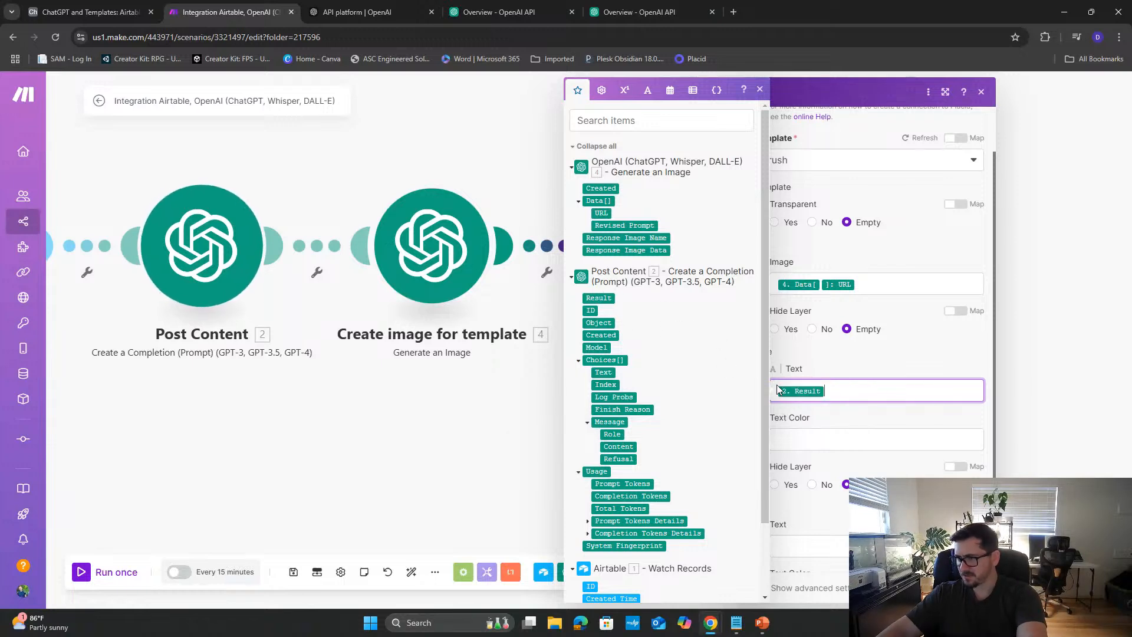
pyautogui.click(857, 420)
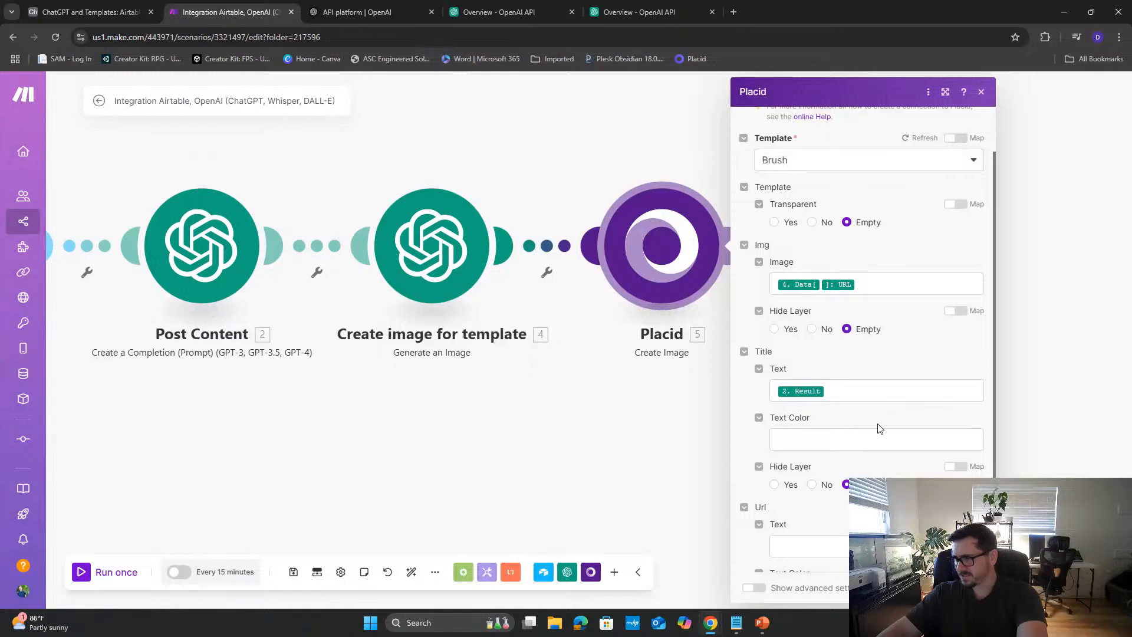
pyautogui.scroll(-1, 887, 428)
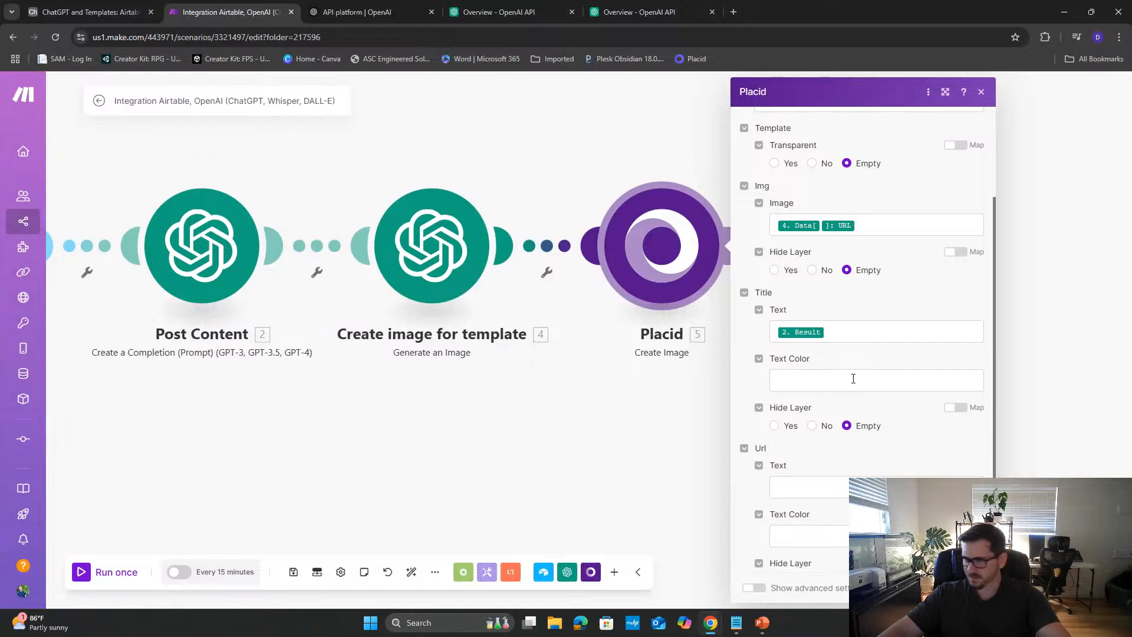
pyautogui.scroll(-1, 853, 378)
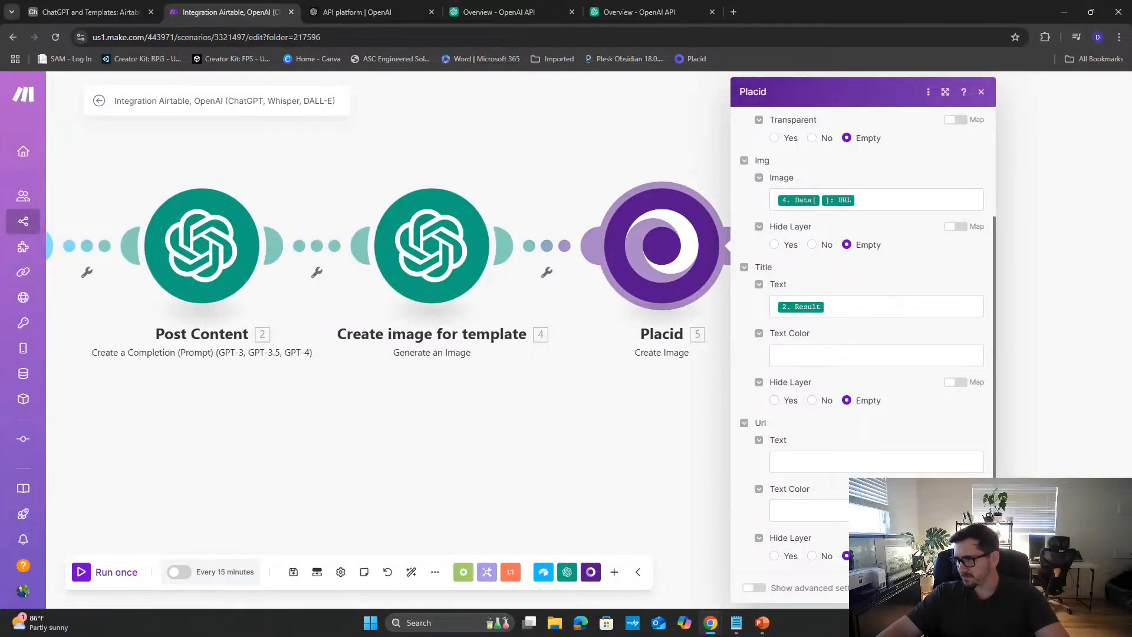
pyautogui.click(551, 417)
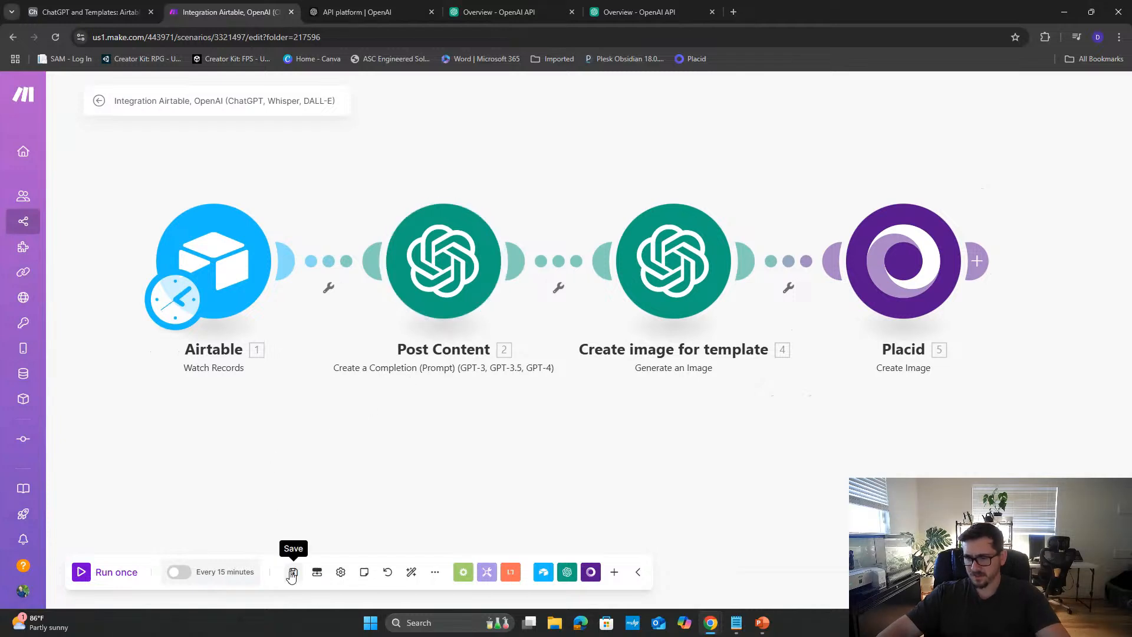
# - Add an Airtable Create a Record module after Placid, using the ChatGPT and Templates base and the Airtable to Post table
pyautogui.moveTo(1042, 442); pyautogui.dragTo(994, 437)
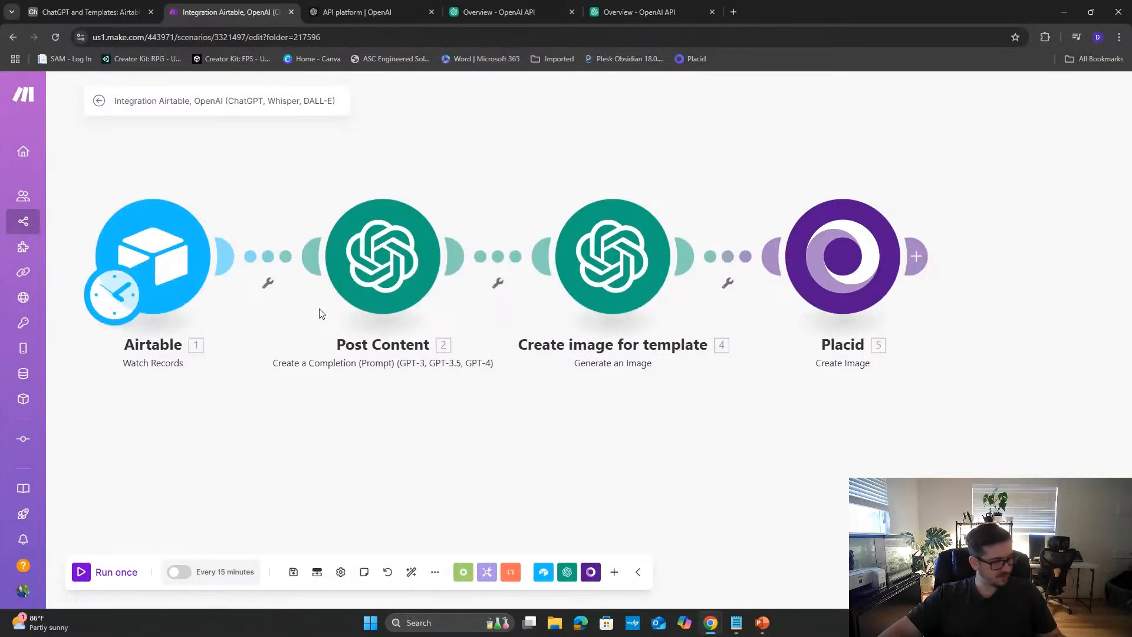
pyautogui.click(916, 256)
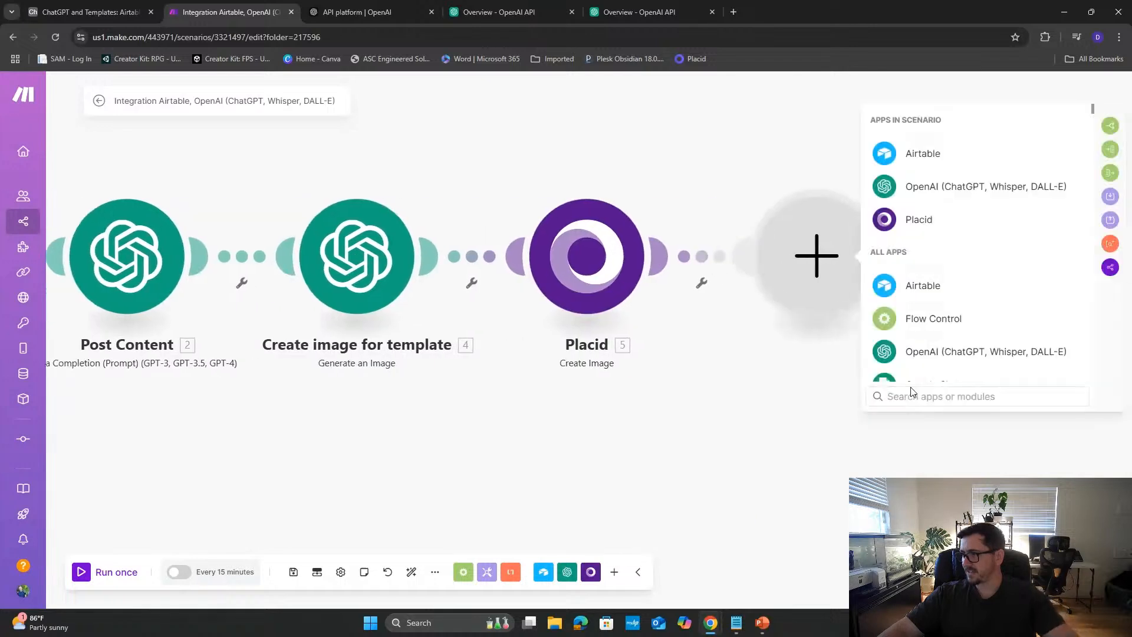
pyautogui.click(923, 155)
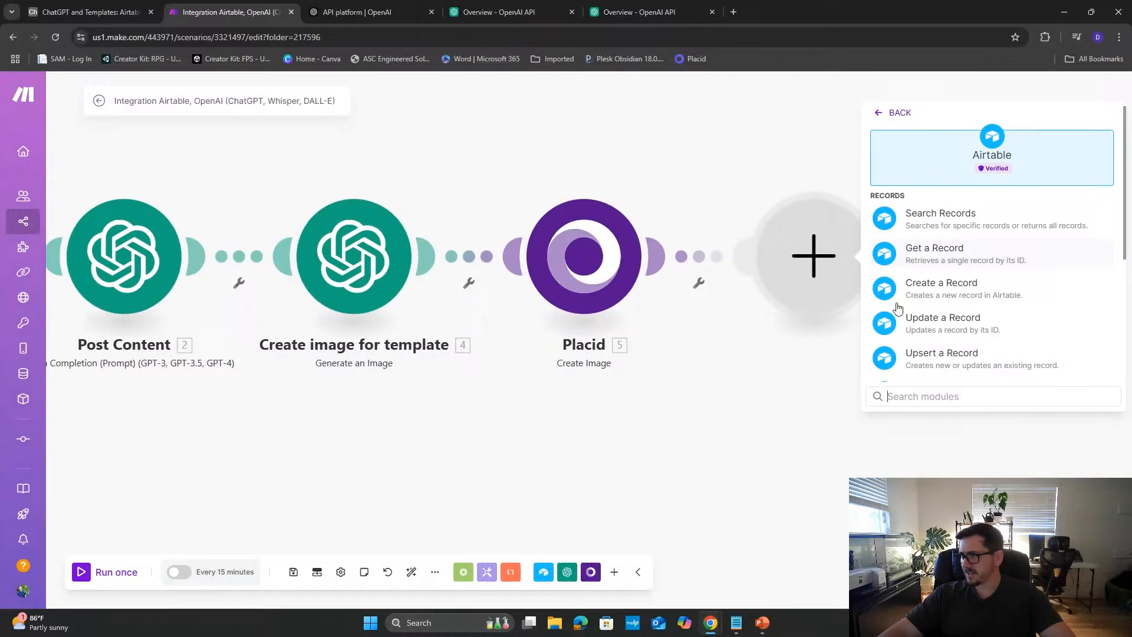
pyautogui.click(928, 286)
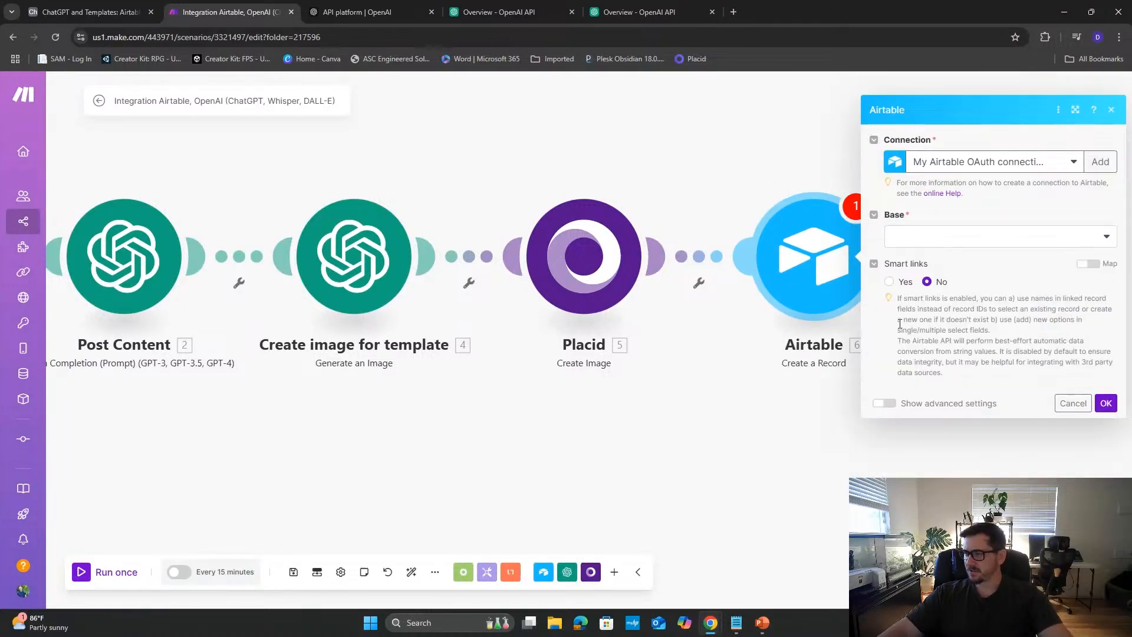
pyautogui.click(963, 238)
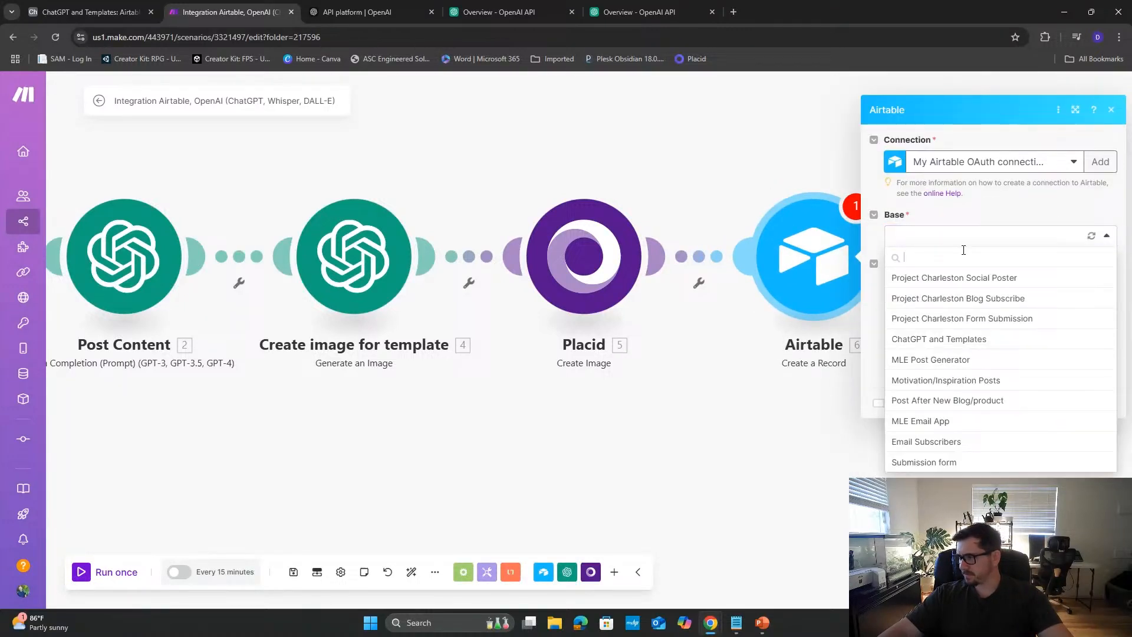
pyautogui.click(948, 338)
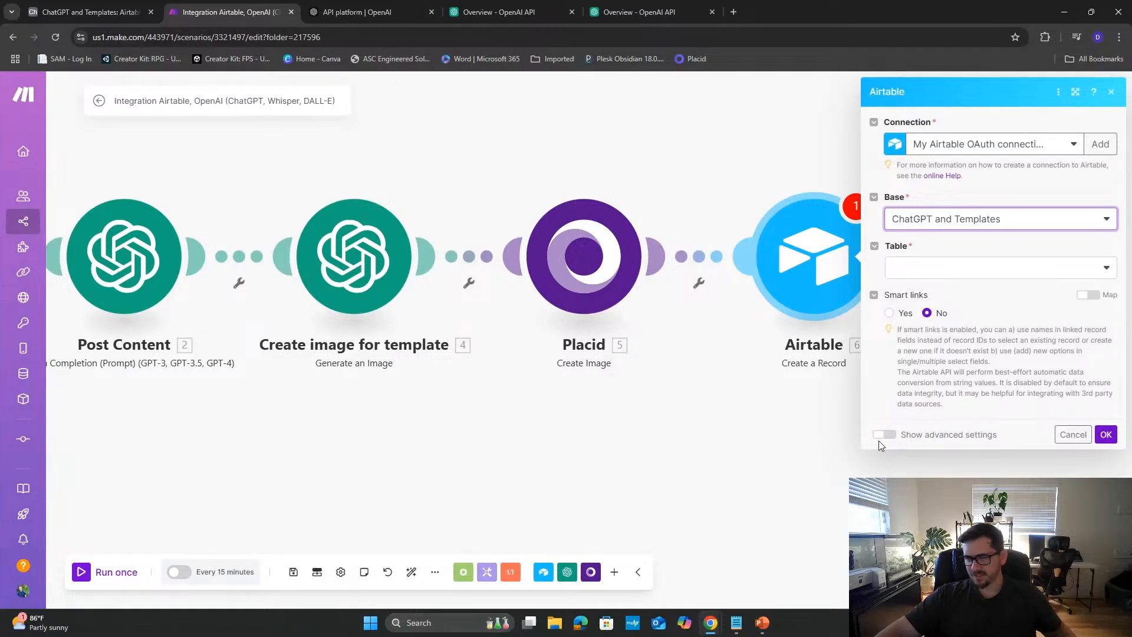
pyautogui.click(989, 275)
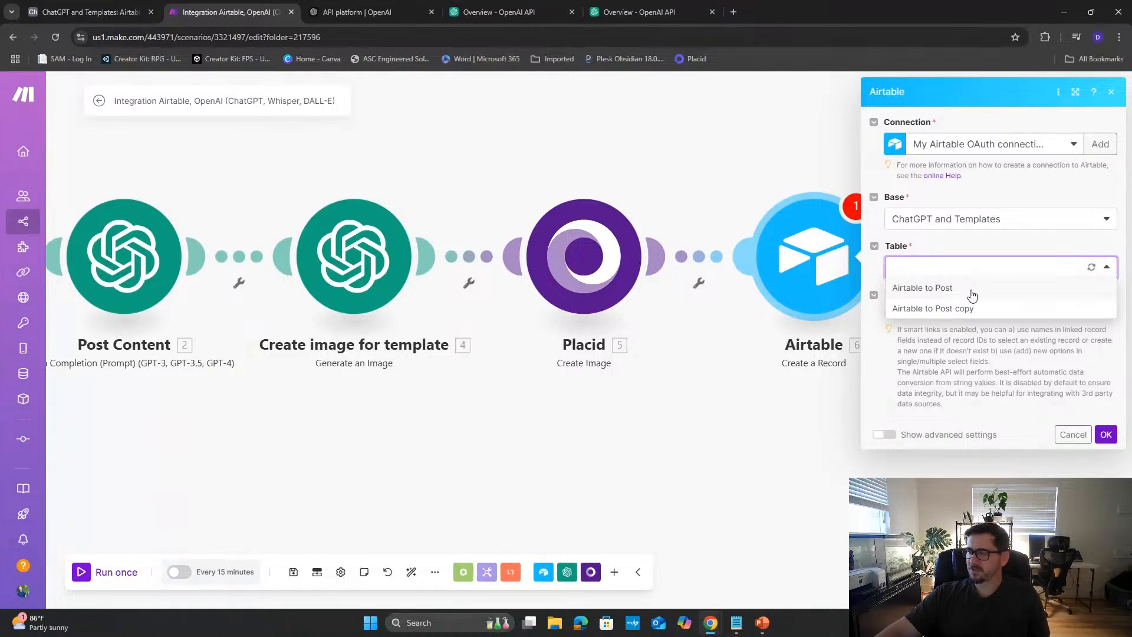
pyautogui.click(972, 289)
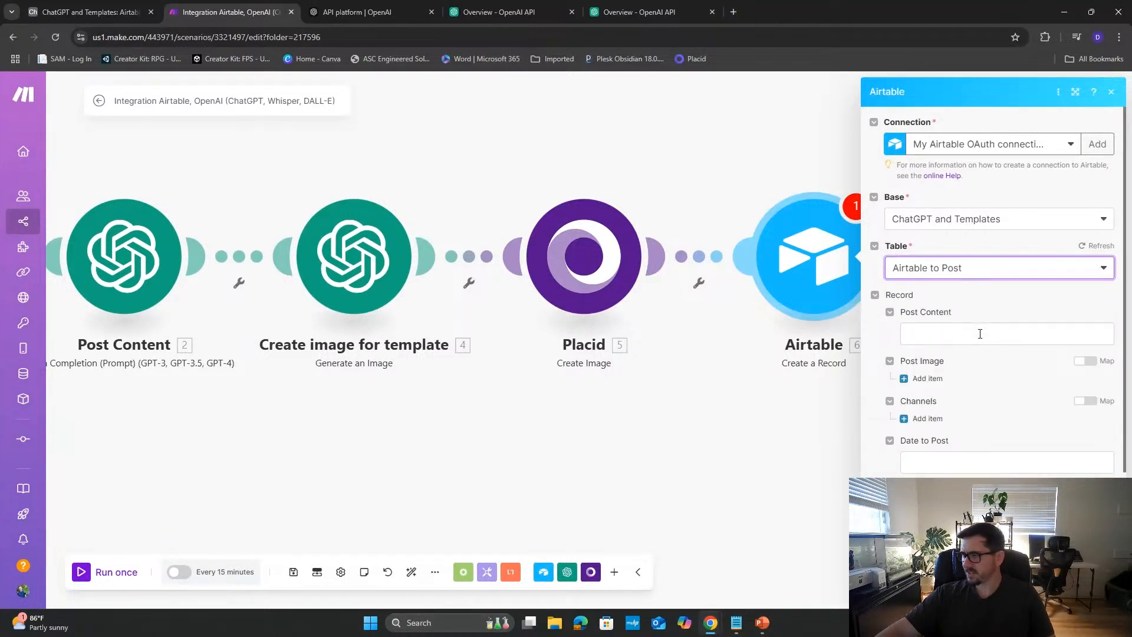
# - Map the new record's Post Content field to the Result output of the Post Content module
pyautogui.click(980, 333)
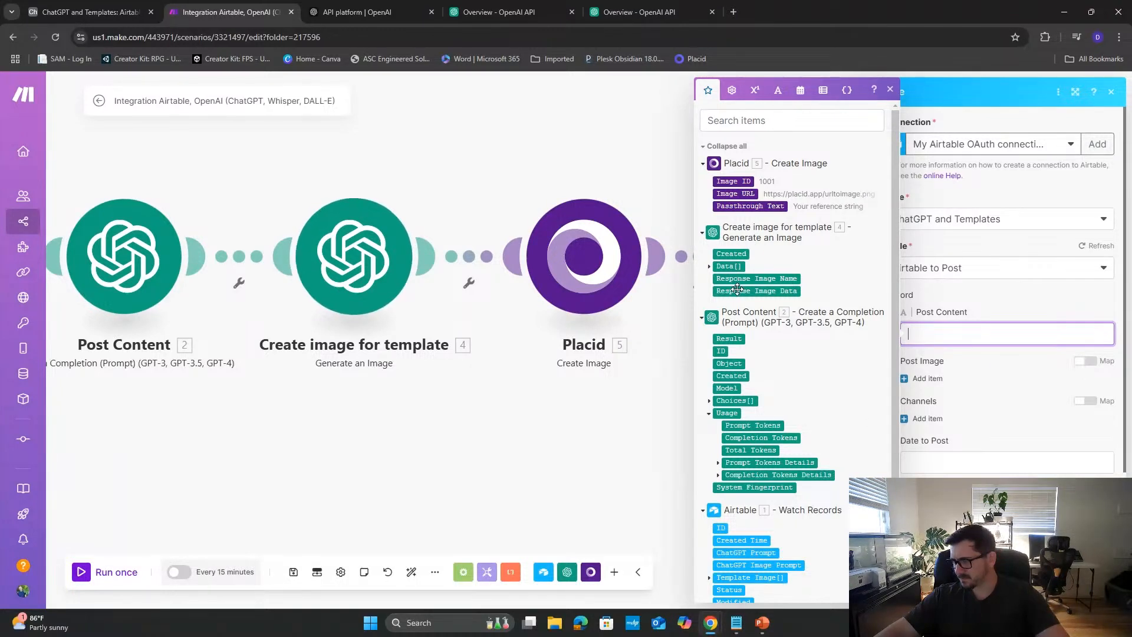
pyautogui.click(729, 338)
pyautogui.click(979, 388)
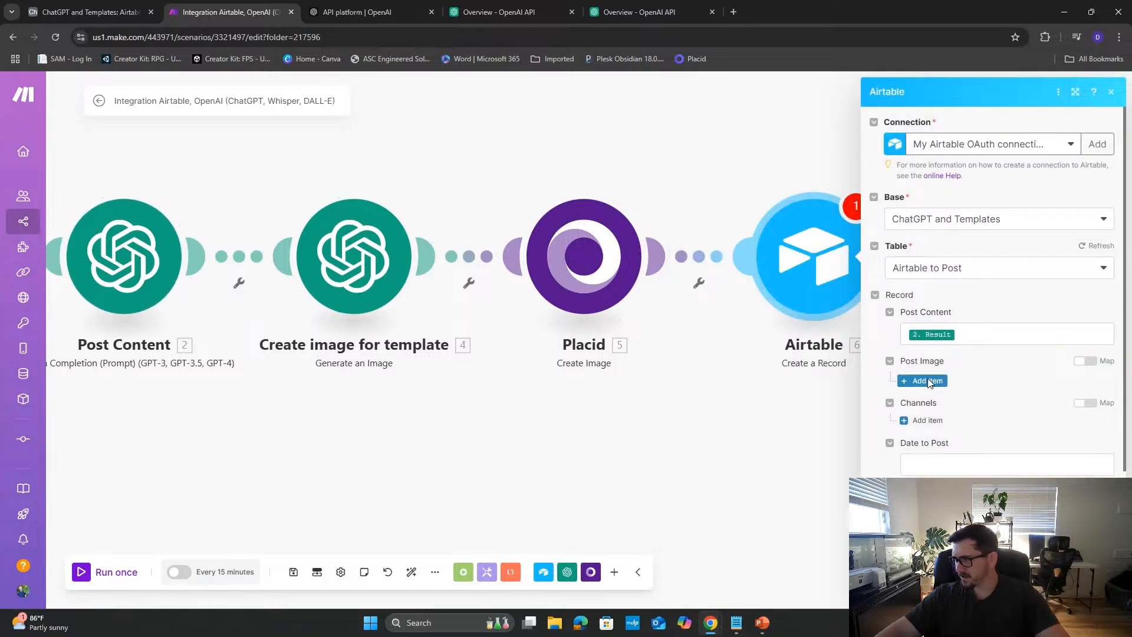
# - Add a Post Image item and map its File URL to the Data[] URL output of the Generate an Image module
pyautogui.click(927, 379)
pyautogui.click(975, 420)
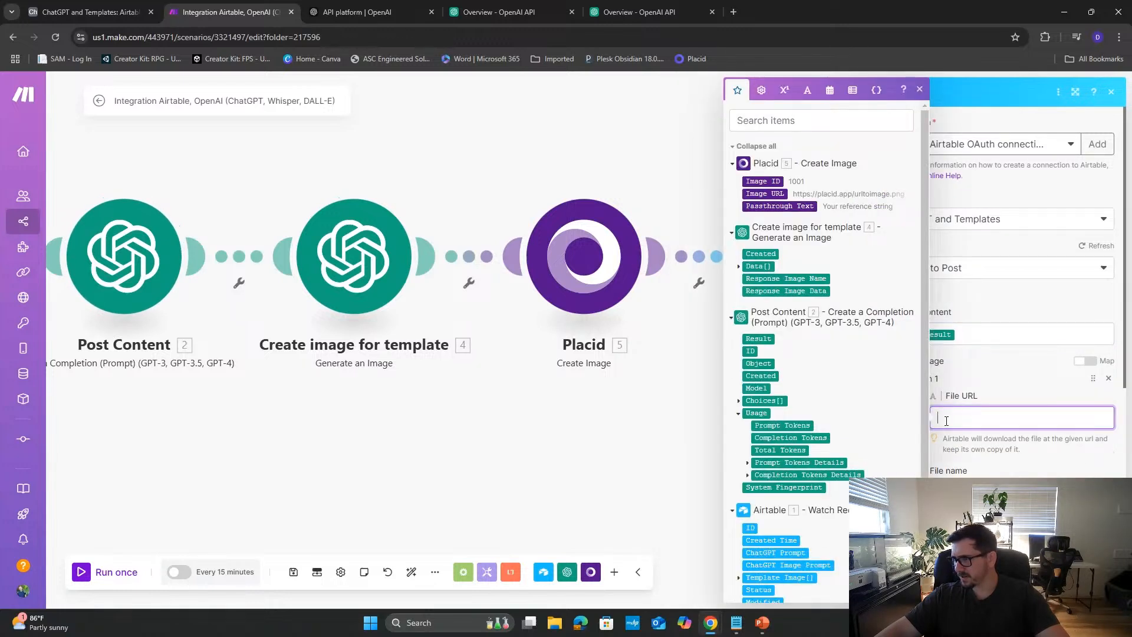
pyautogui.click(740, 268)
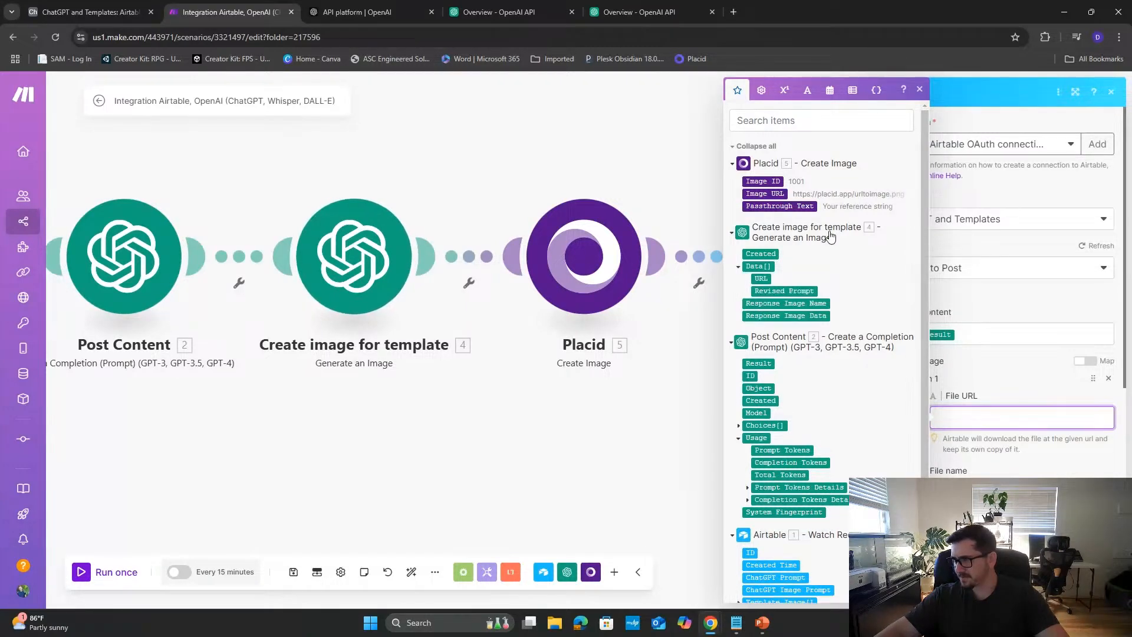
pyautogui.click(761, 279)
# - Map the Post Image item's File name to the Created output of the Generate an Image module
pyautogui.scroll(-4, 1003, 413)
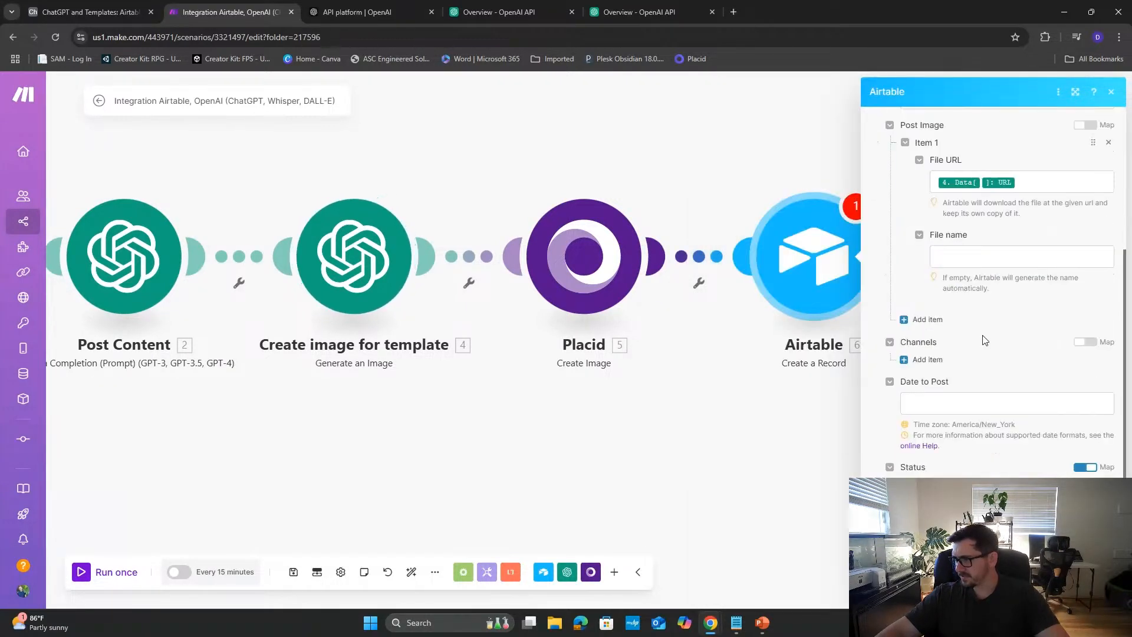
pyautogui.click(965, 254)
pyautogui.click(761, 279)
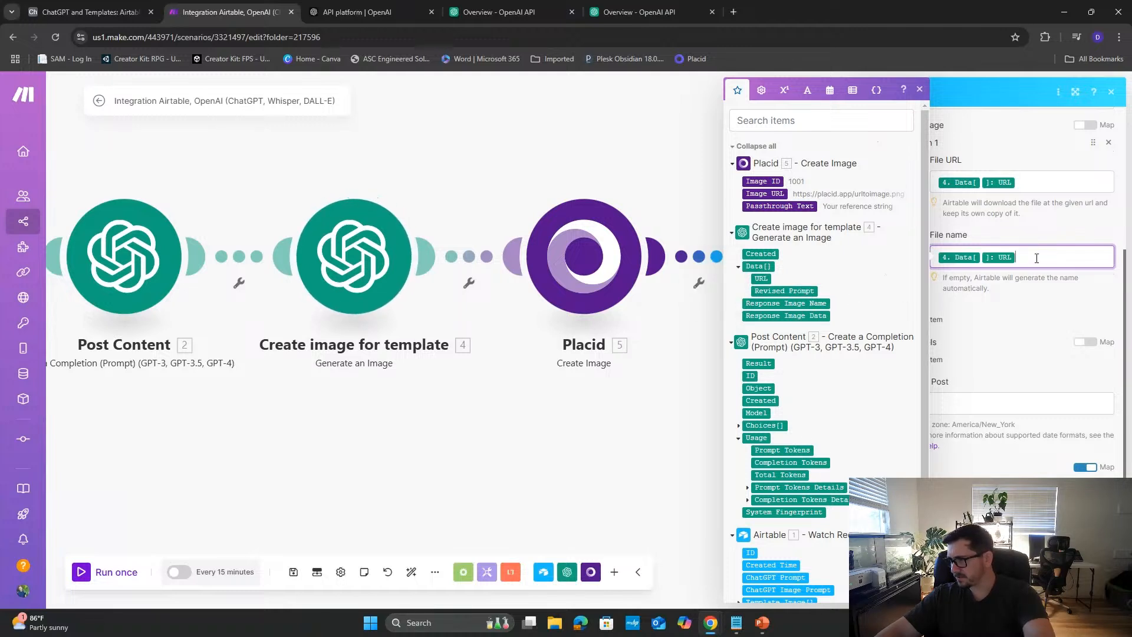
pyautogui.press('BackSpace')
pyautogui.click(761, 254)
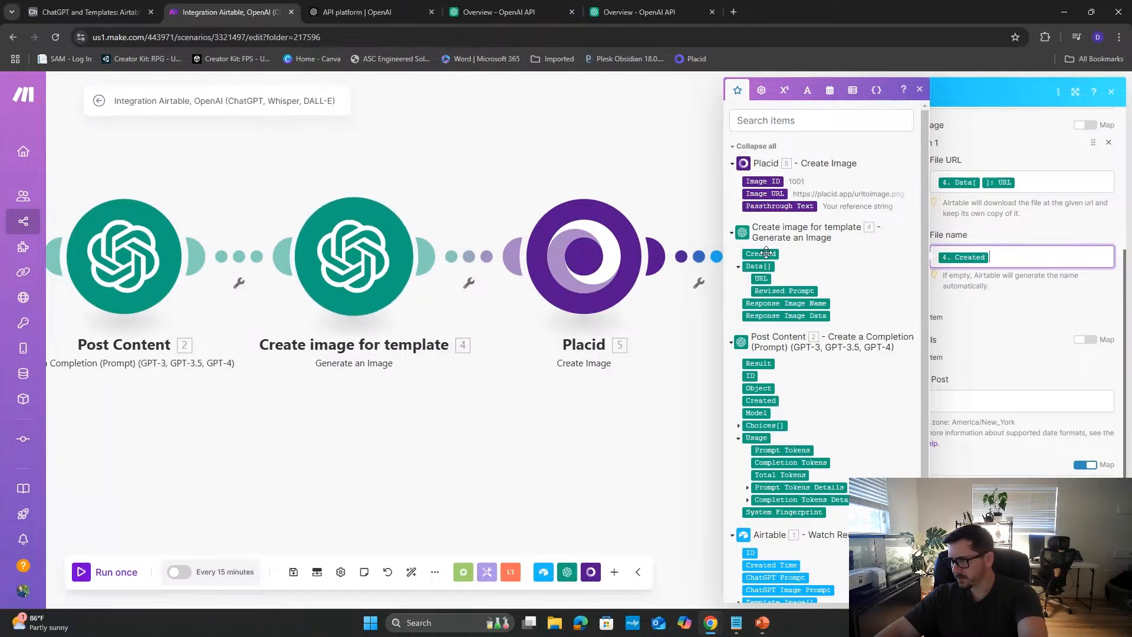
# - Leave Date to Post empty, turn off mapping for Status, set it to Review and confirm the Airtable module's settings
pyautogui.click(1021, 395)
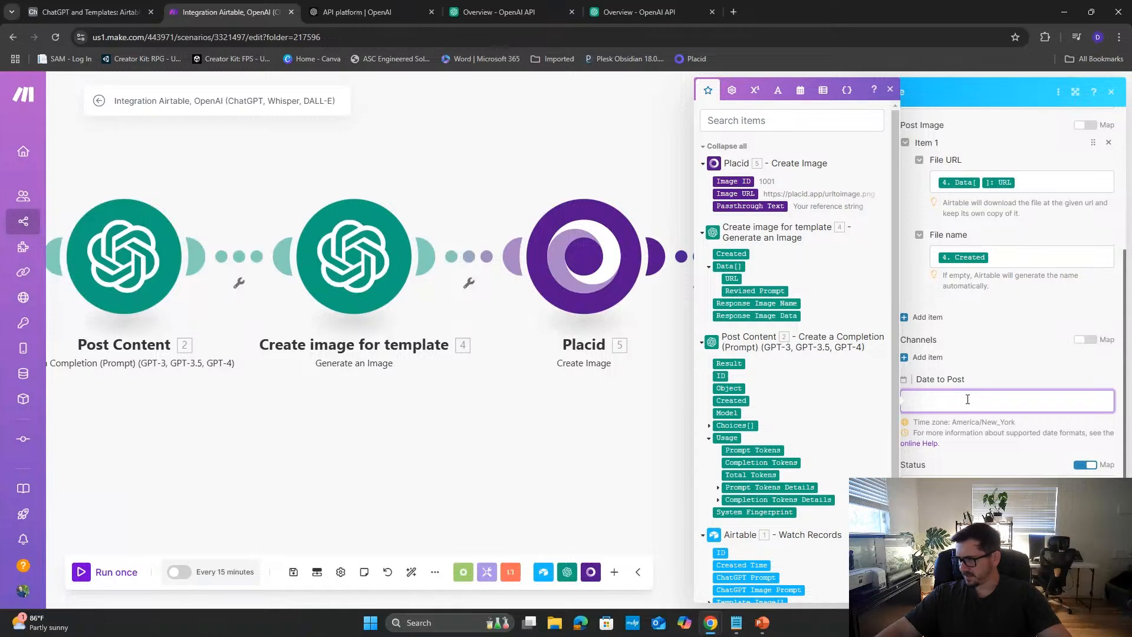
pyautogui.scroll(-1, 968, 399)
pyautogui.click(974, 402)
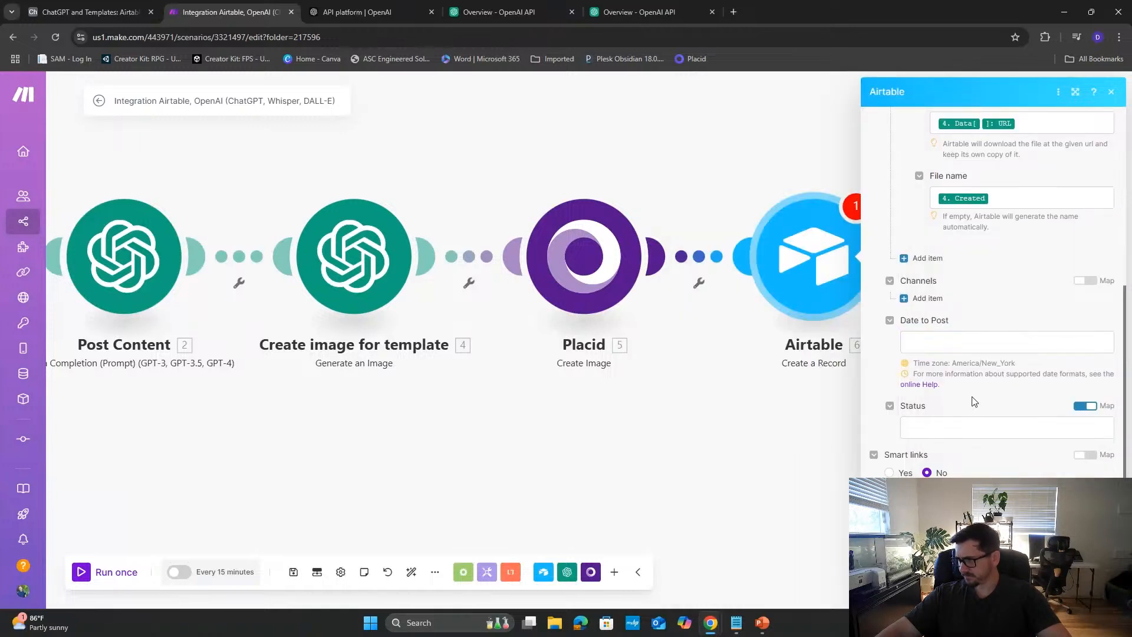
pyautogui.click(948, 435)
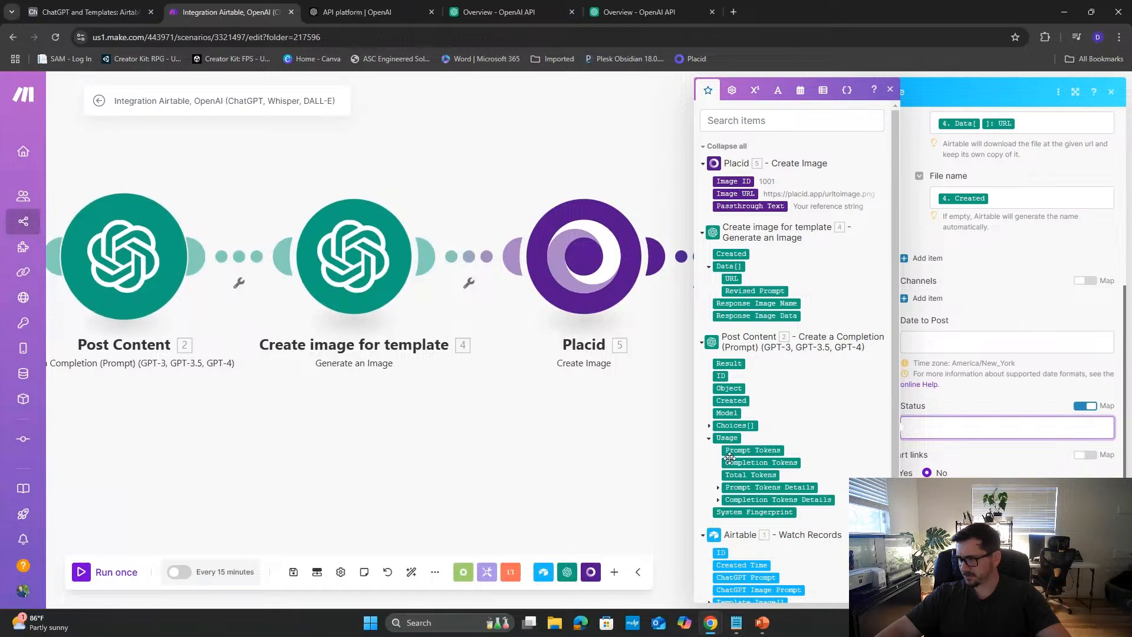
pyautogui.scroll(-1, 760, 471)
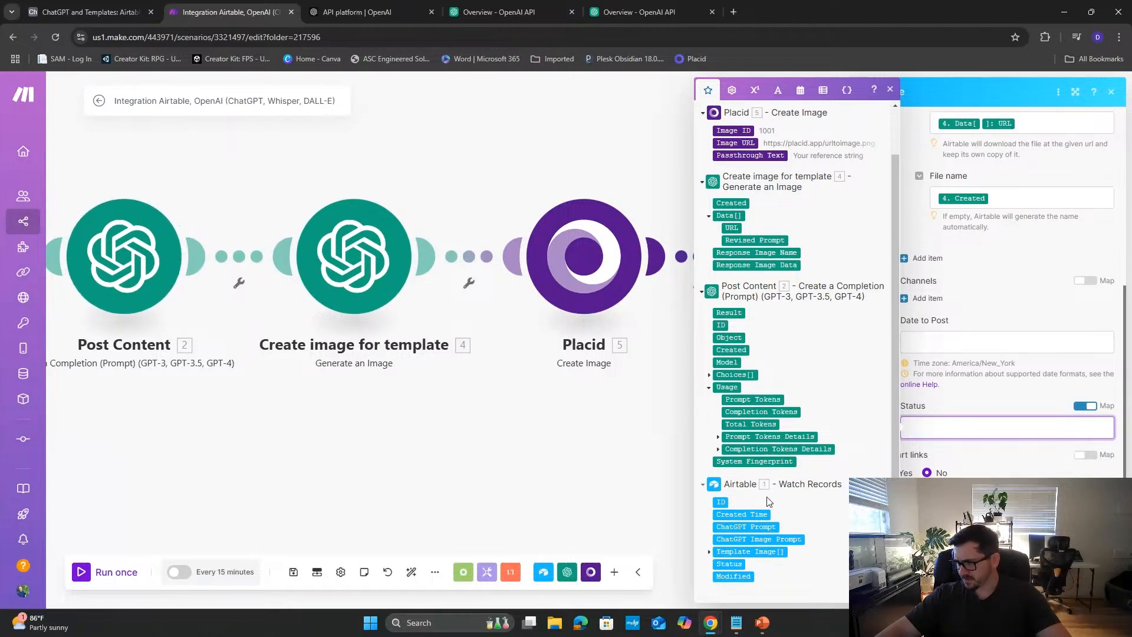
pyautogui.click(1084, 406)
pyautogui.click(983, 428)
pyautogui.click(926, 468)
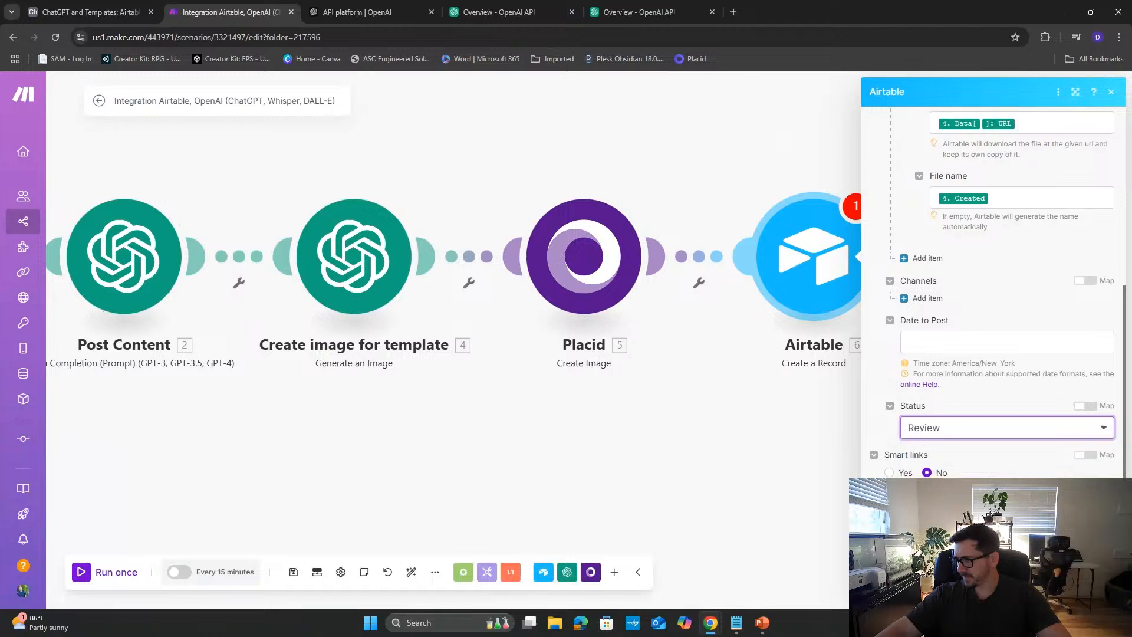
pyautogui.scroll(-1, 993, 353)
pyautogui.click(797, 501)
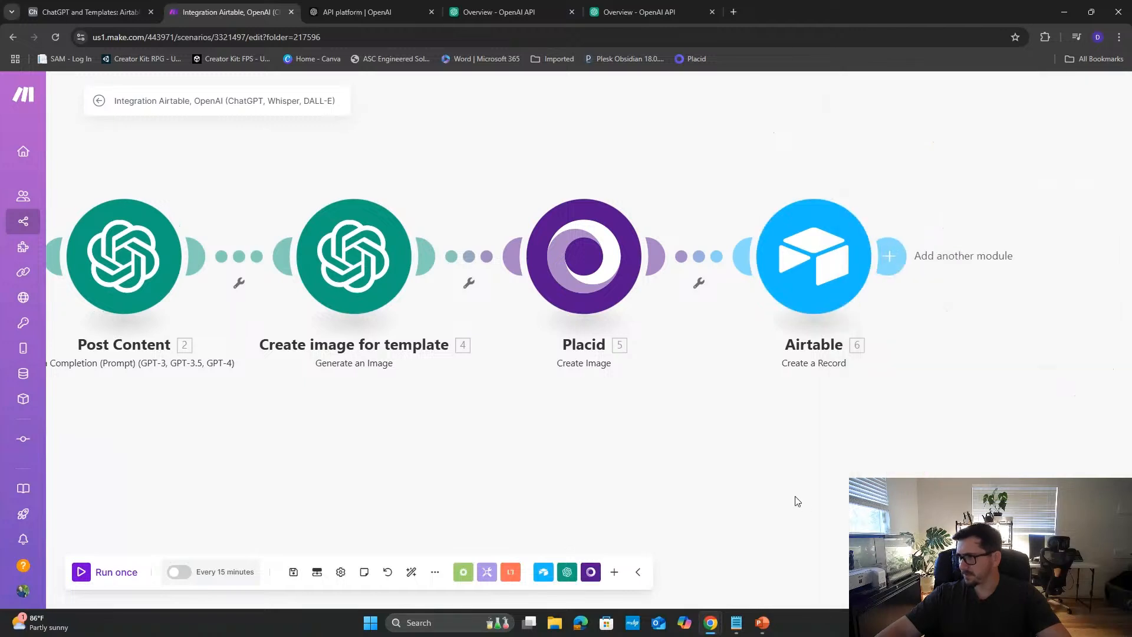
# - Add a second Airtable Create a Record module at the end, using the ChatGPT and Templates base and the Airtable to Post copy table
pyautogui.moveTo(991, 377); pyautogui.dragTo(710, 411)
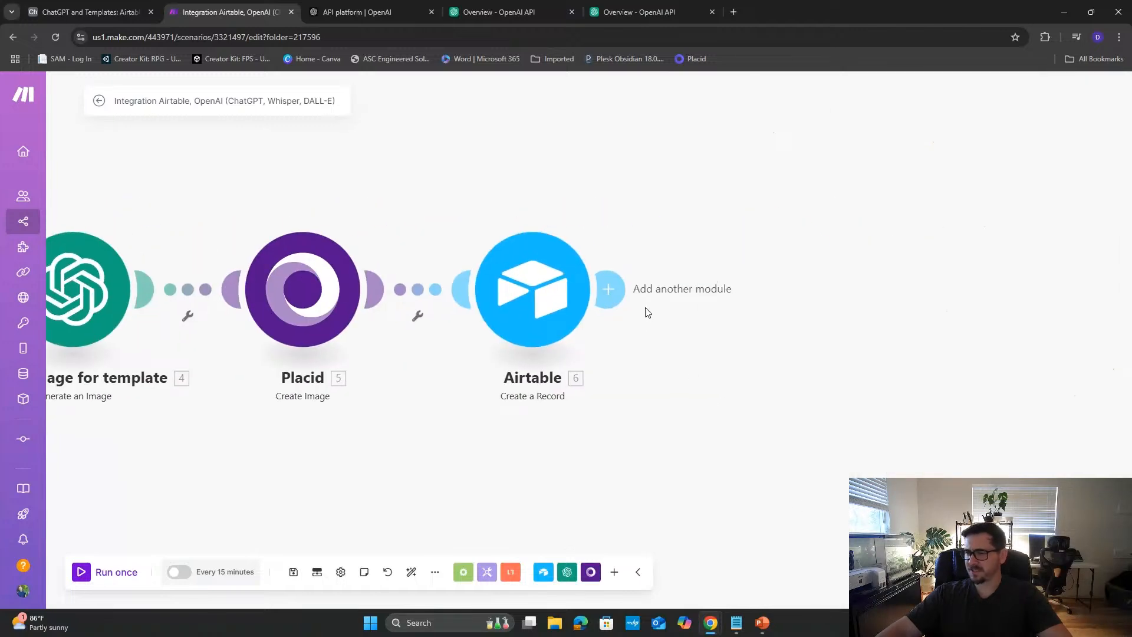
pyautogui.click(608, 289)
pyautogui.click(867, 184)
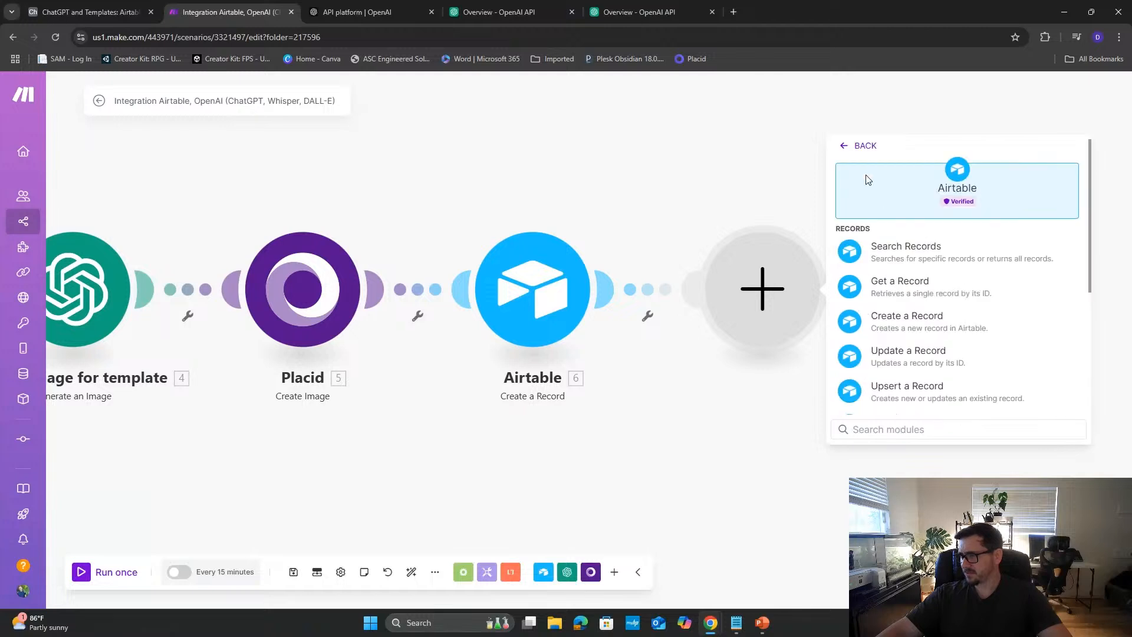
pyautogui.click(924, 328)
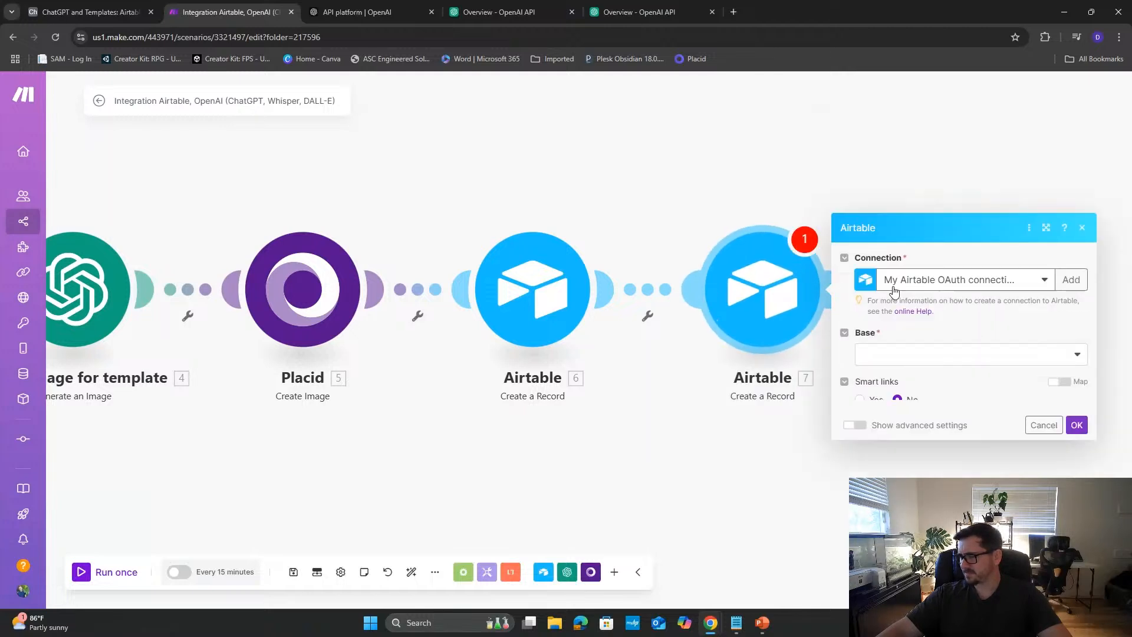
pyautogui.click(915, 278)
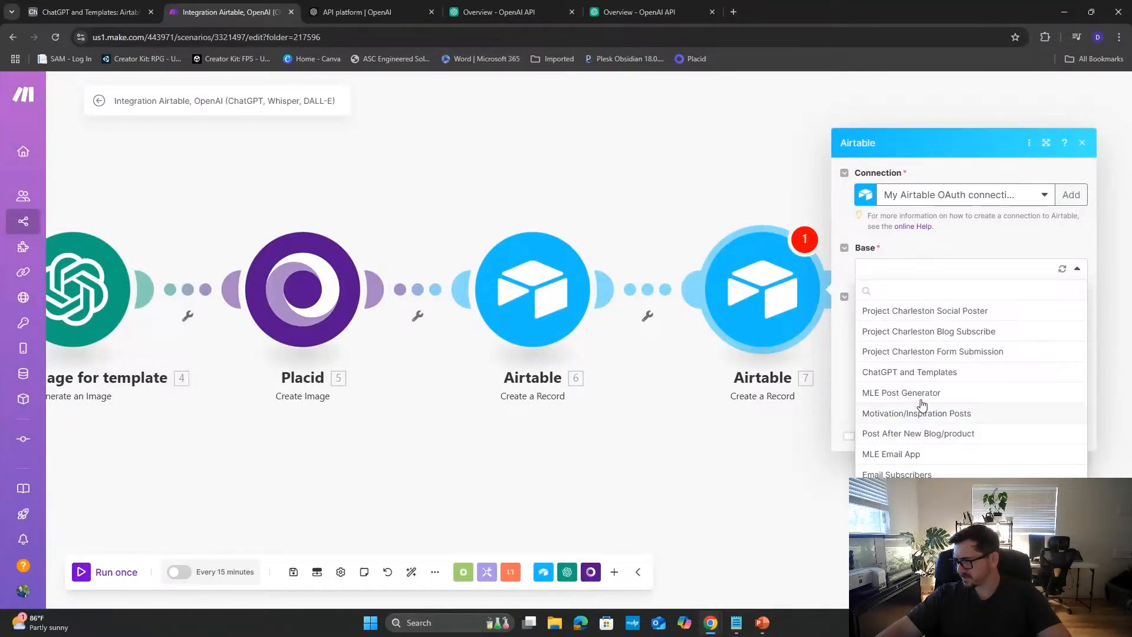
pyautogui.click(922, 371)
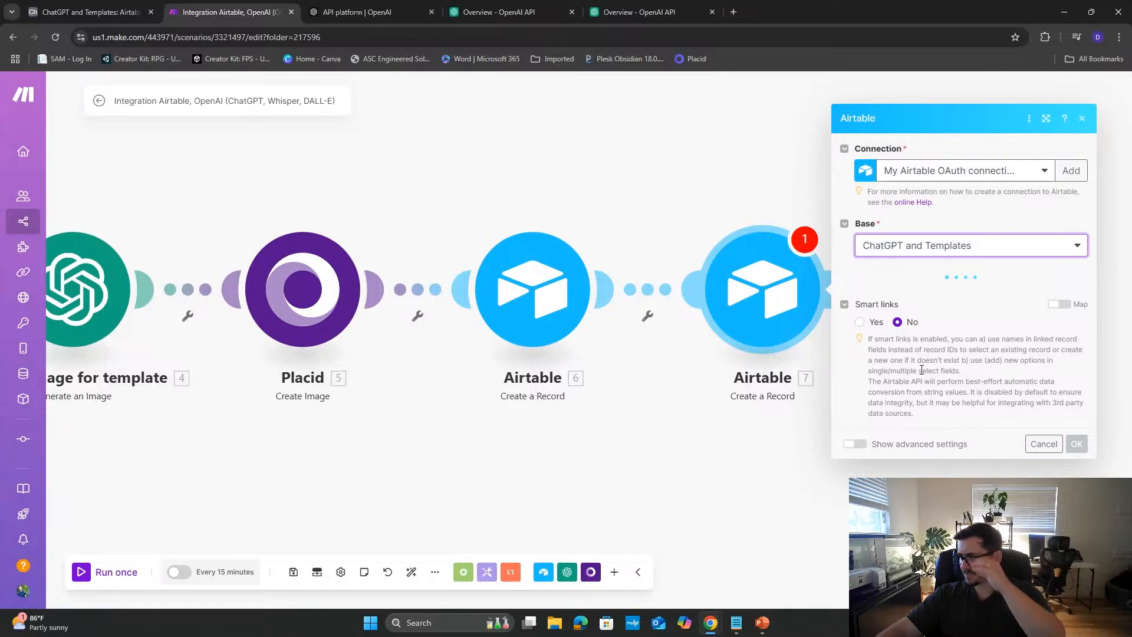
pyautogui.click(907, 302)
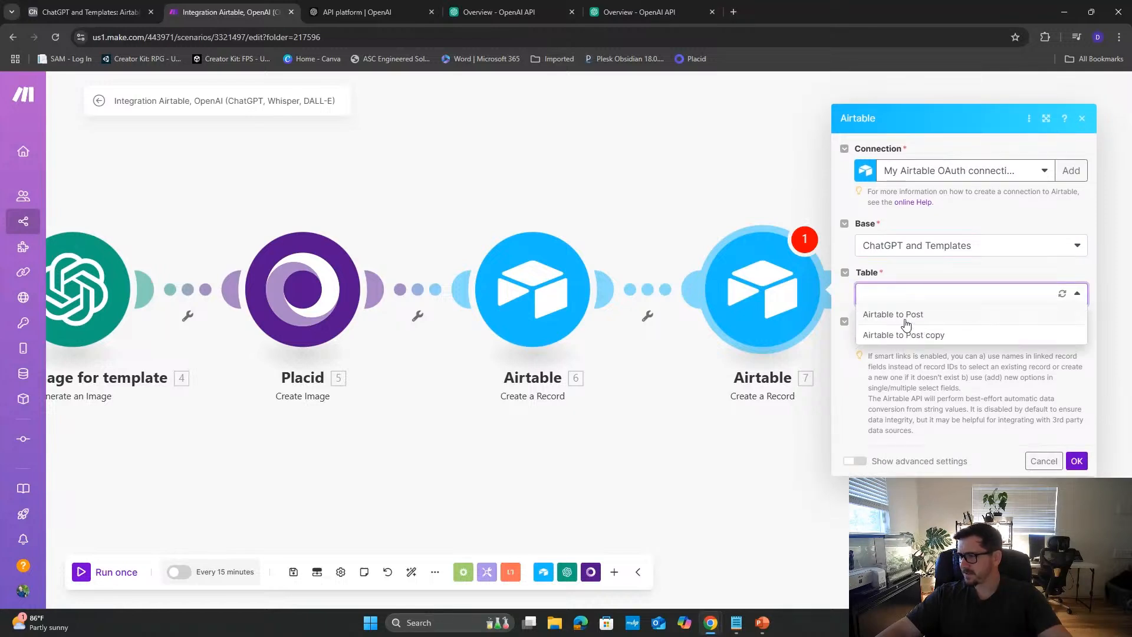
pyautogui.click(900, 336)
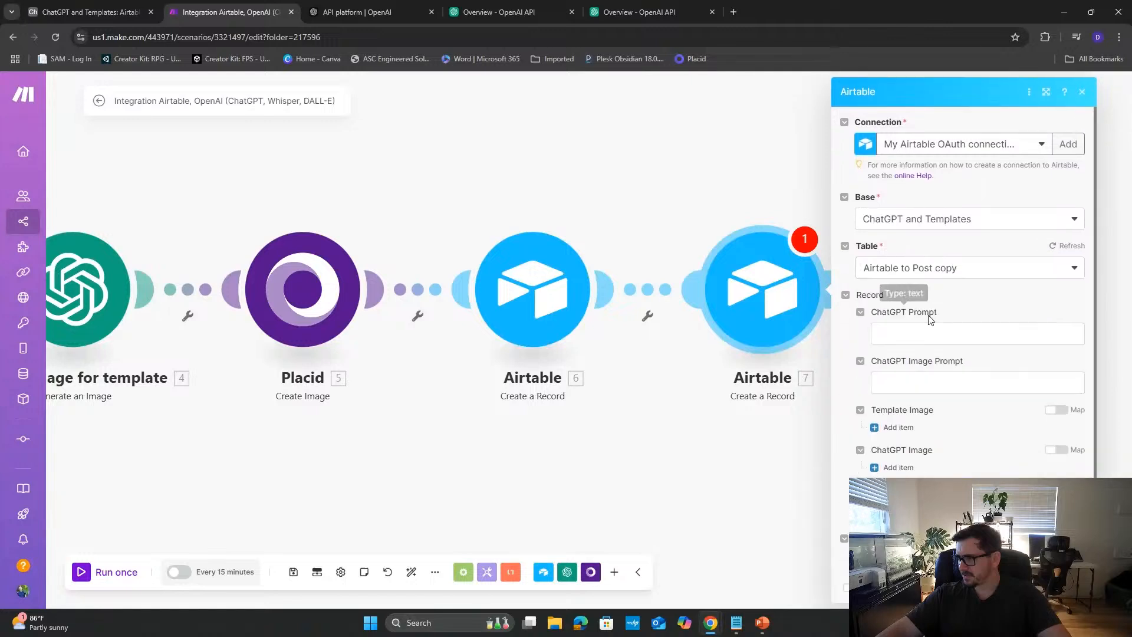
# - Add a Template Image item to the new record and map its File URL to Placid's Image URL output
pyautogui.click(926, 335)
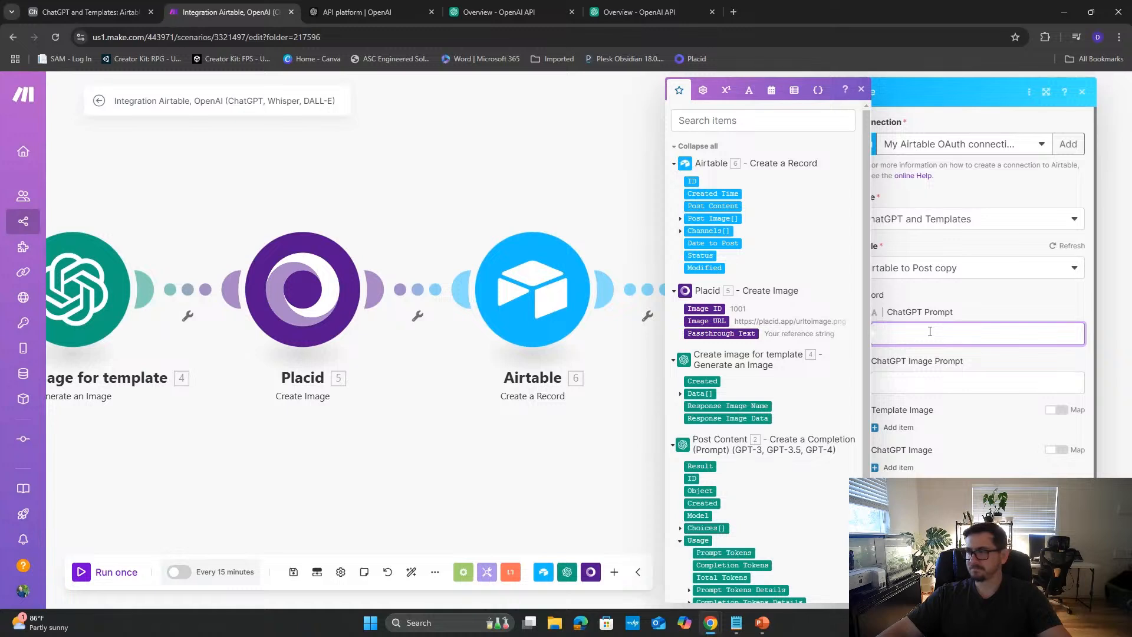
pyautogui.click(993, 402)
pyautogui.scroll(-1, 988, 434)
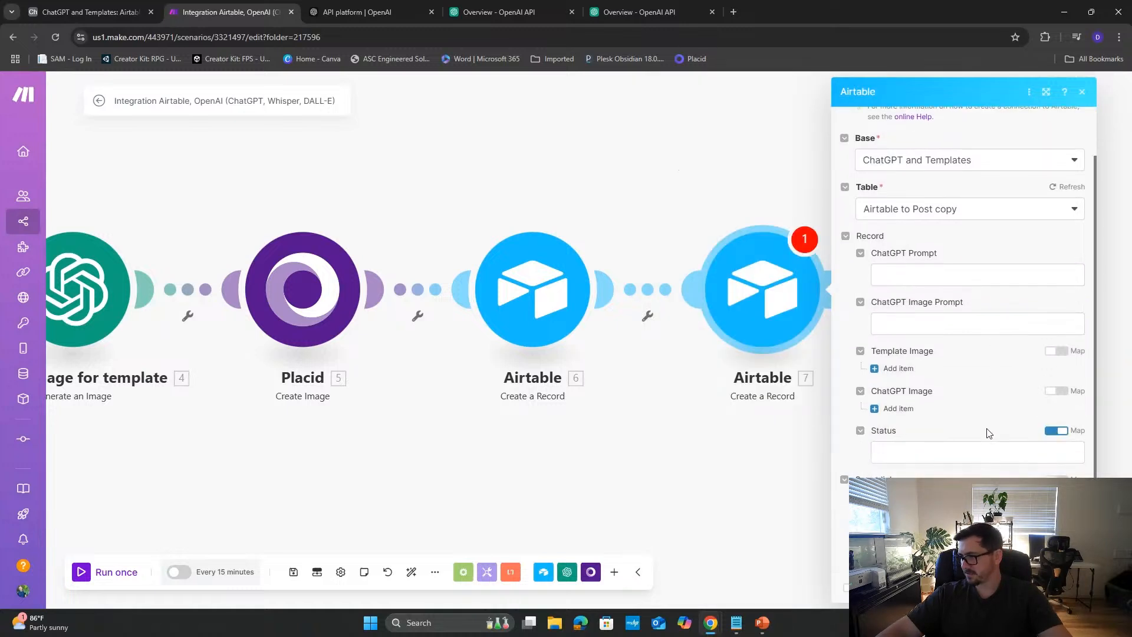
pyautogui.click(877, 370)
pyautogui.click(874, 405)
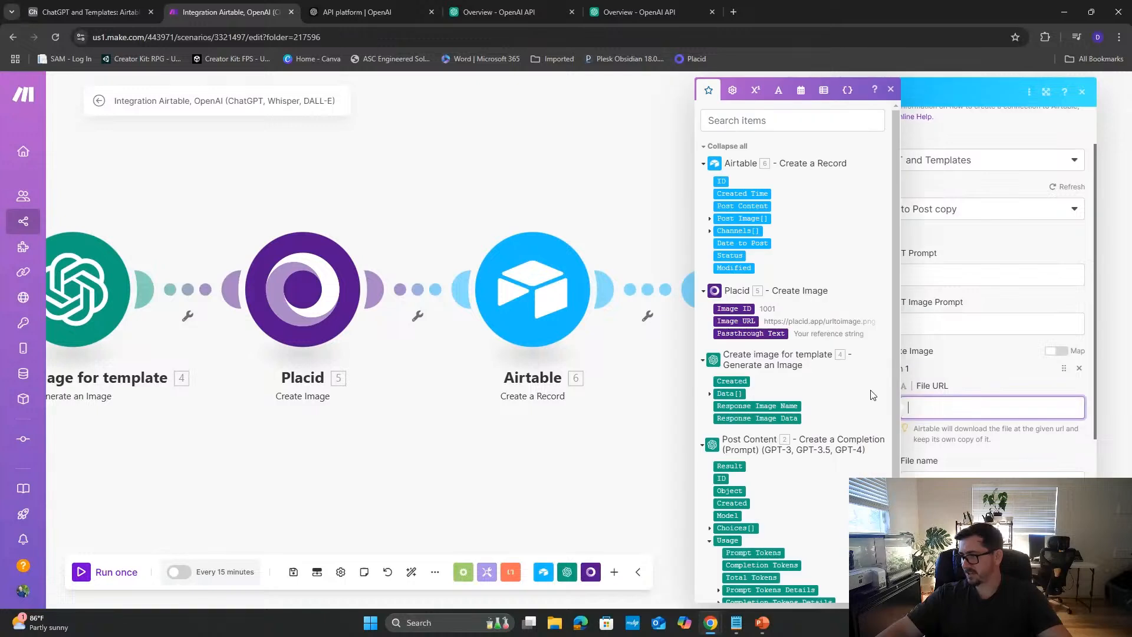
pyautogui.click(744, 321)
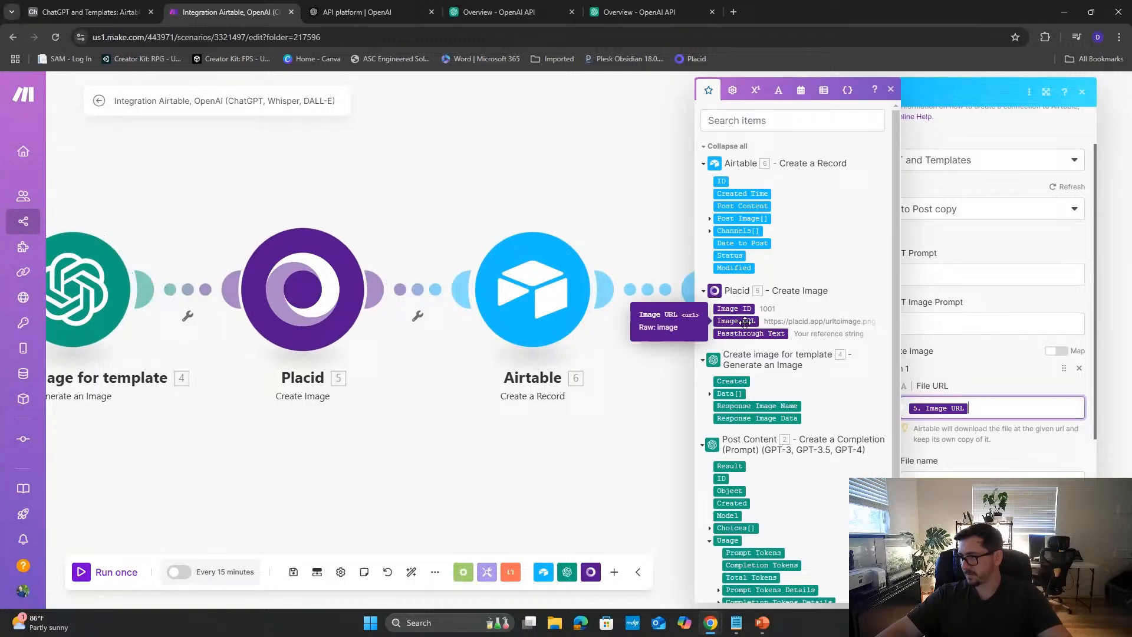
# - Map the Template Image item's File name to Placid's Image ID output
pyautogui.click(1007, 387)
pyautogui.scroll(-2, 996, 386)
pyautogui.click(962, 364)
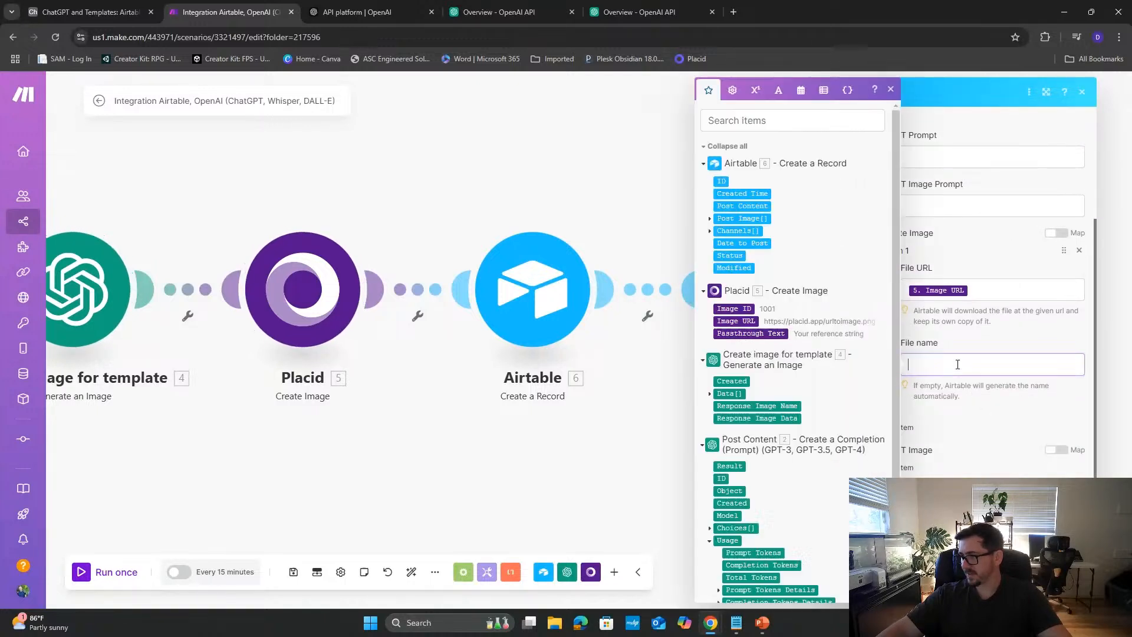
pyautogui.click(734, 308)
pyautogui.click(967, 406)
# - Turn off mapping for the record's Status, set it to Current Prompt and confirm the second Airtable module's settings
pyautogui.scroll(-1, 981, 421)
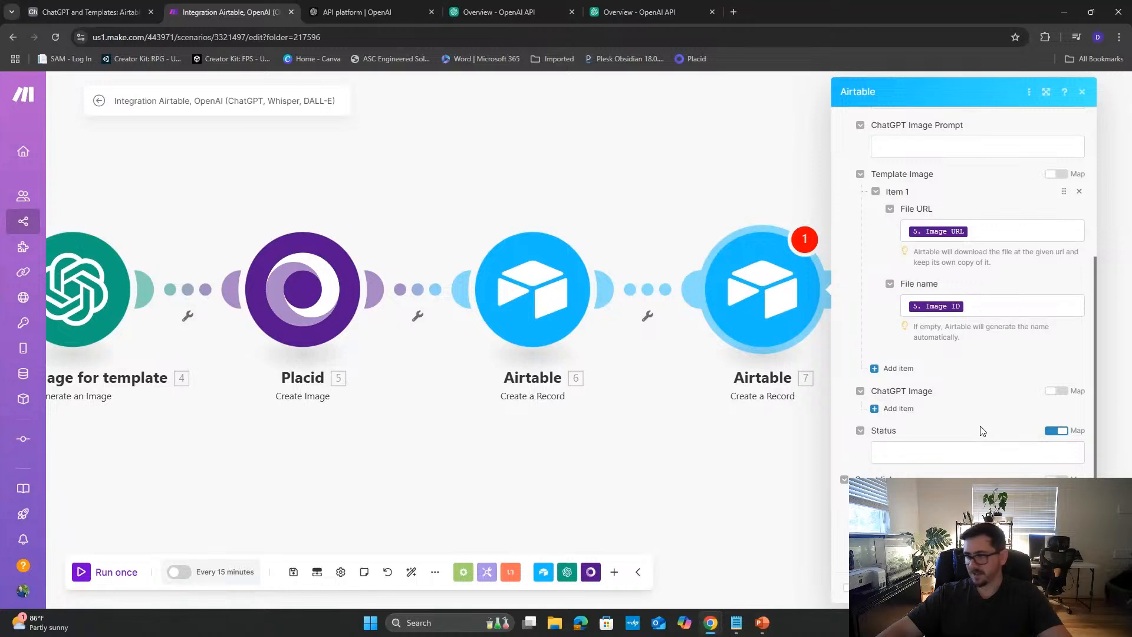
pyautogui.click(900, 449)
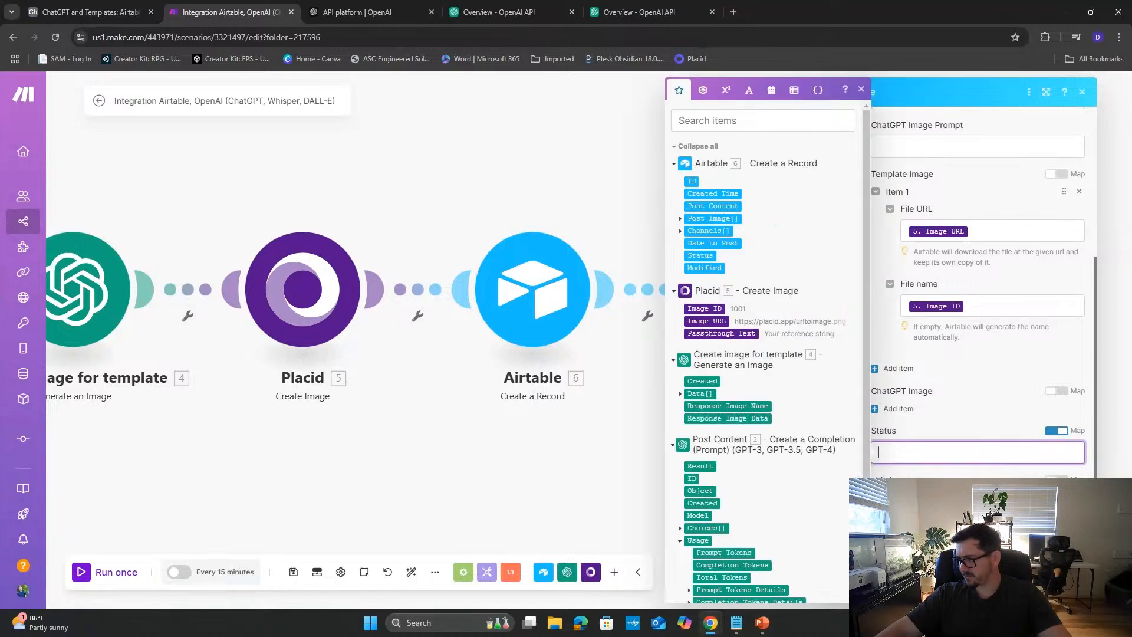
pyautogui.scroll(-3, 802, 460)
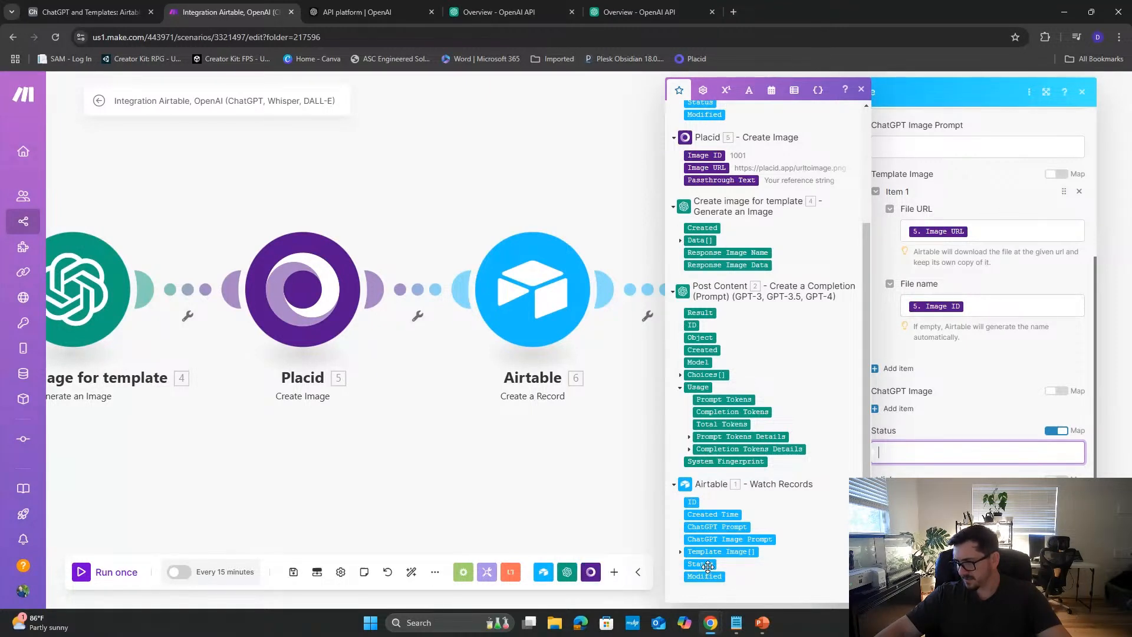
pyautogui.click(1055, 431)
pyautogui.click(1002, 459)
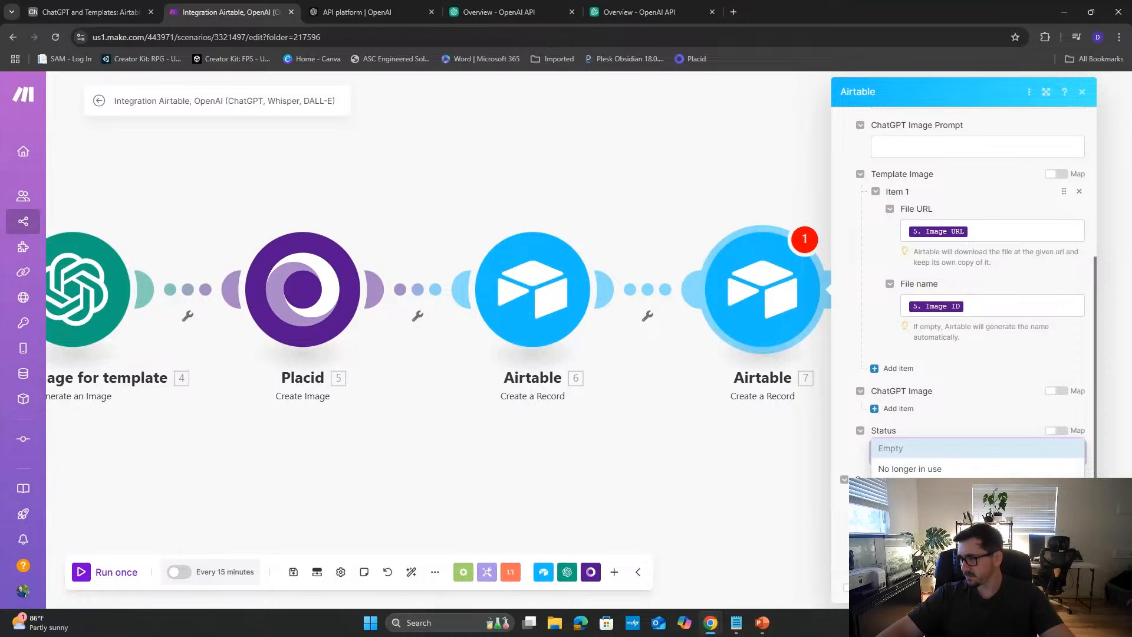
pyautogui.click(943, 489)
pyautogui.click(1069, 588)
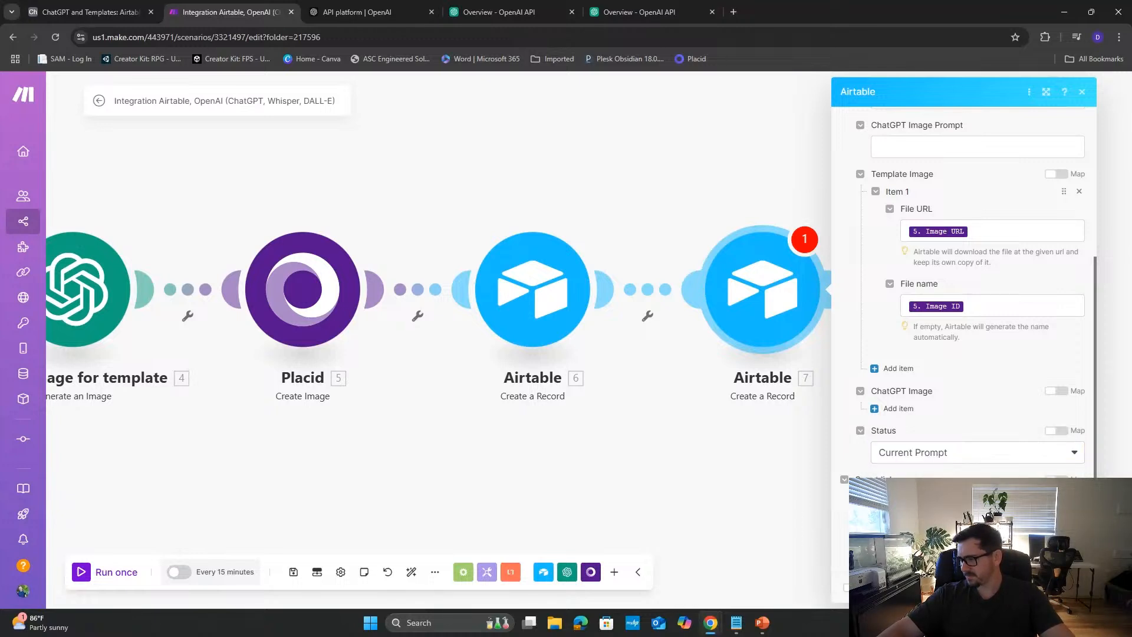
pyautogui.scroll(-1, 968, 294)
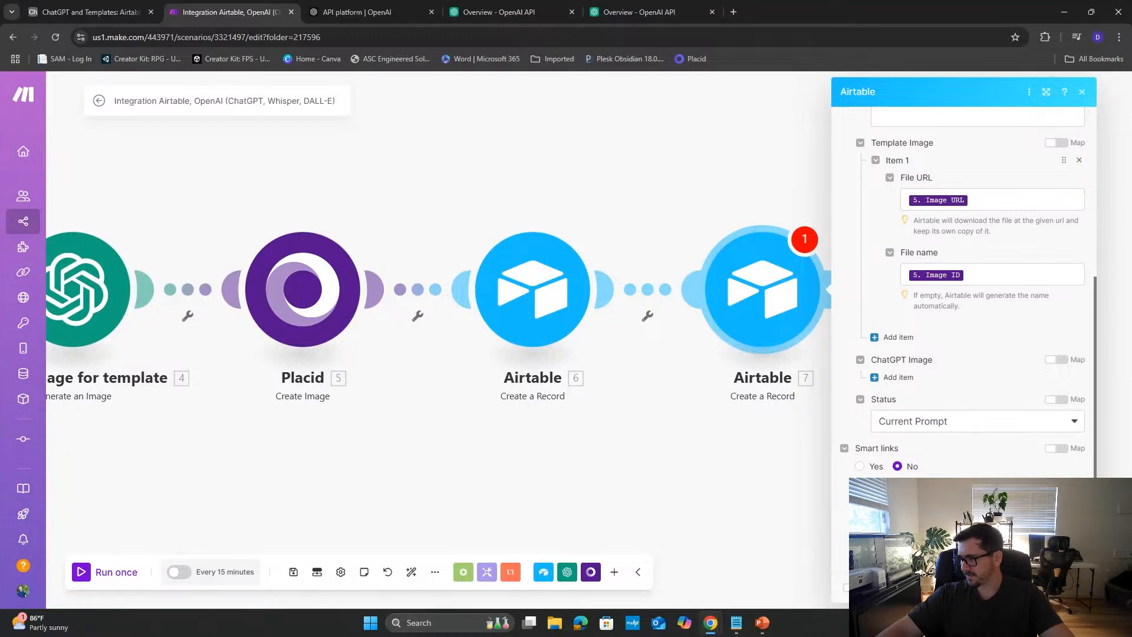
pyautogui.click(1055, 596)
# - Check the field mappings in the Placid module's settings and close them
pyautogui.moveTo(664, 482); pyautogui.dragTo(1027, 463)
pyautogui.scroll(-3, 887, 463)
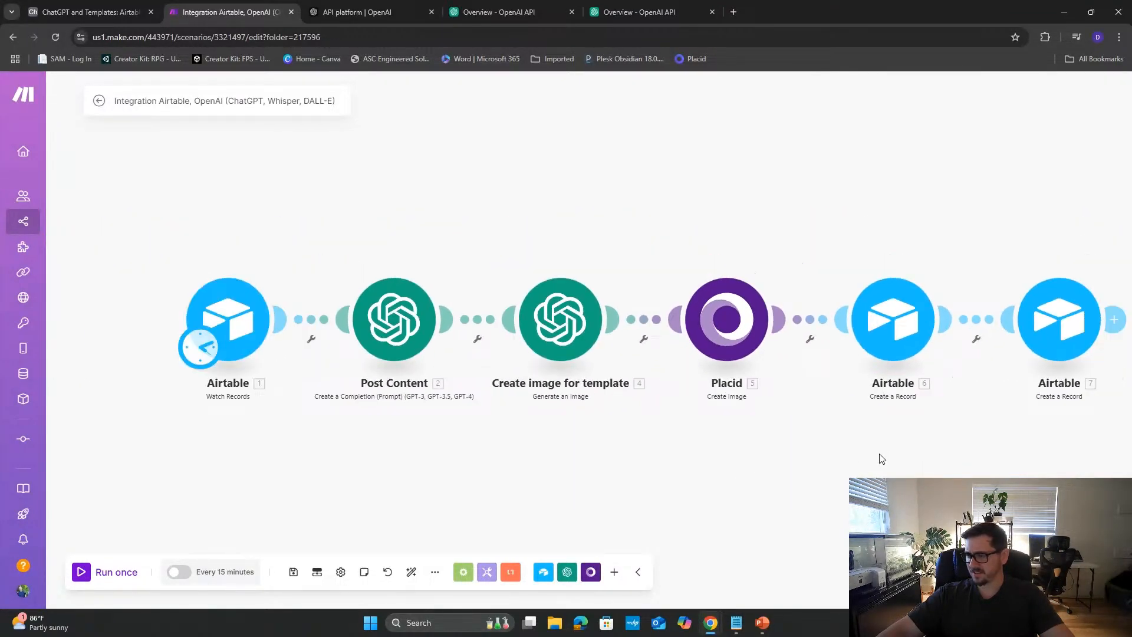
pyautogui.click(684, 318)
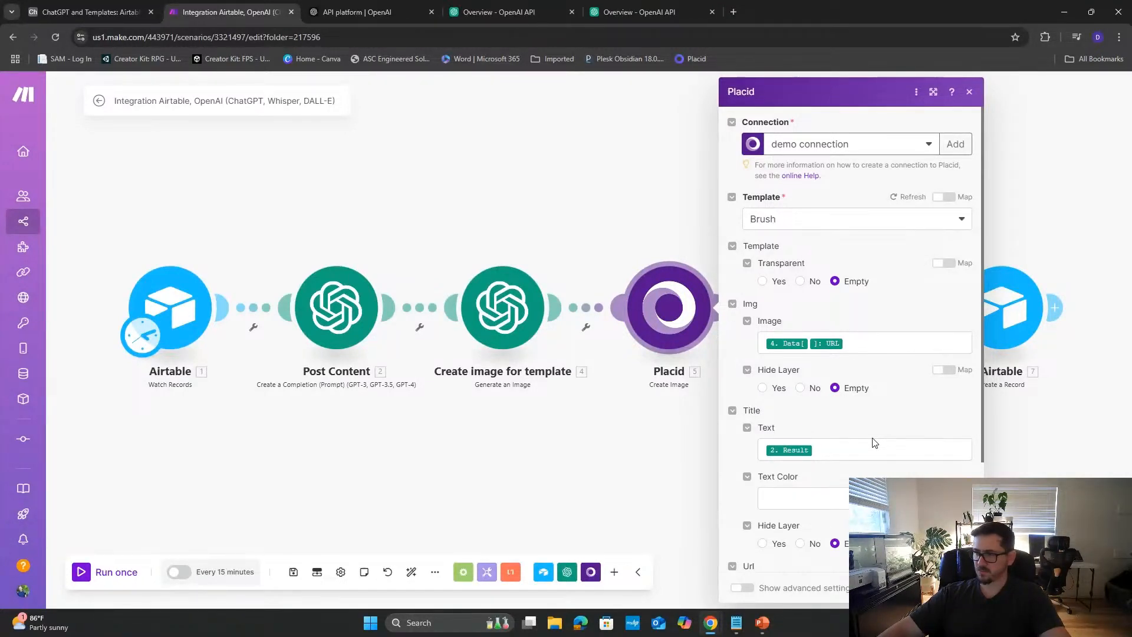
pyautogui.click(970, 93)
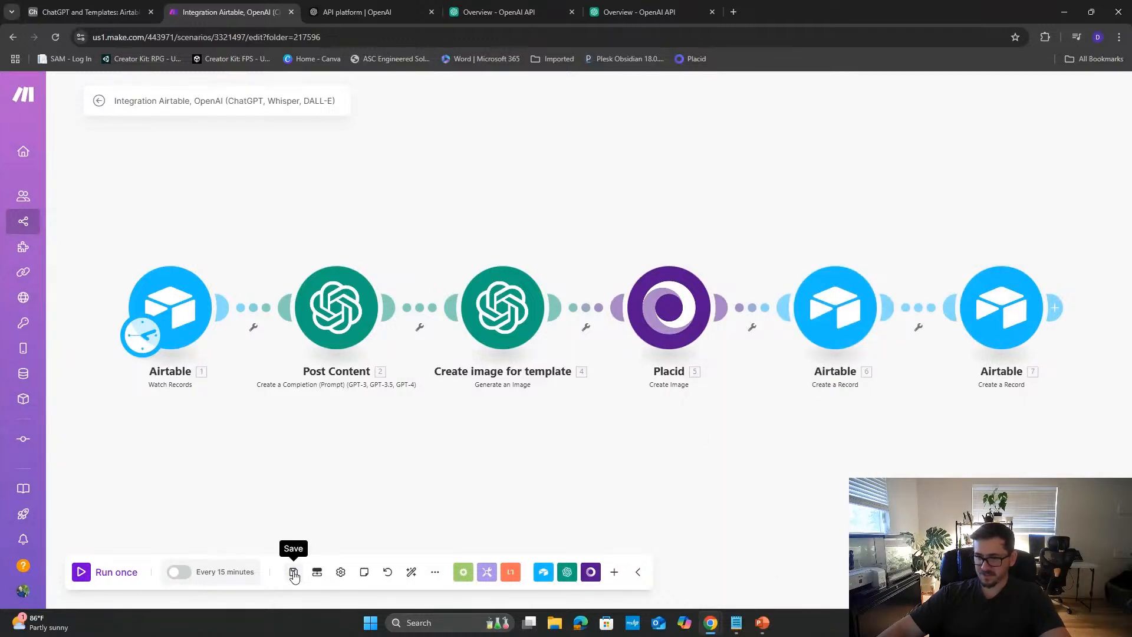
# - Switch to Airtable and add a record with the ChatGPT Prompt "Create a post for Demo about how nice the weather is today."
pyautogui.click(61, 7)
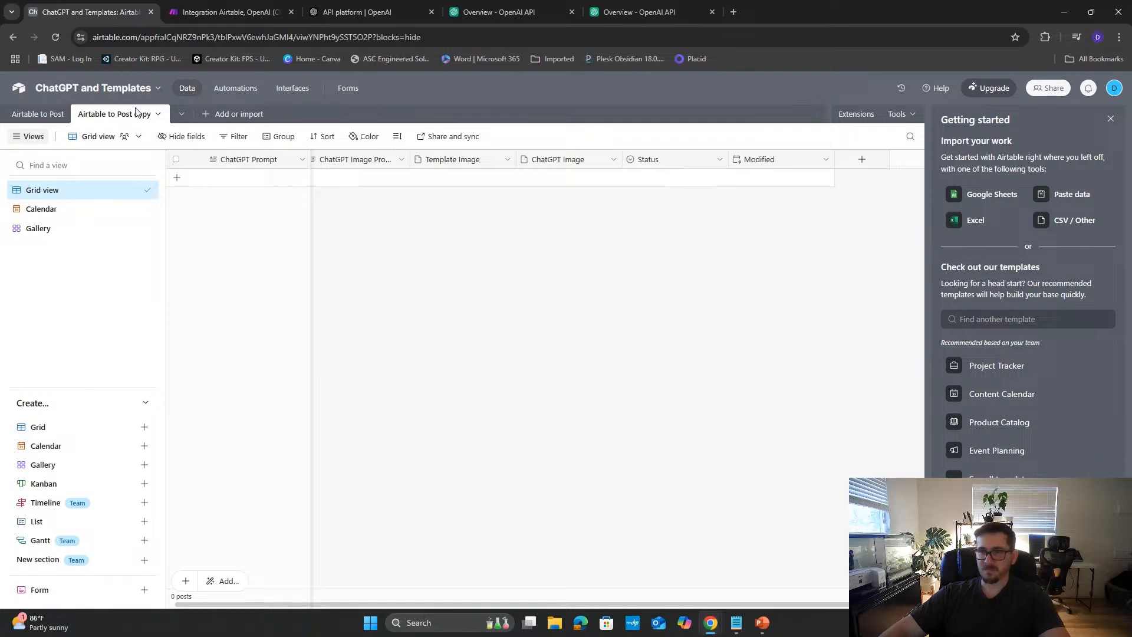
pyautogui.click(177, 178)
pyautogui.doubleClick(224, 182)
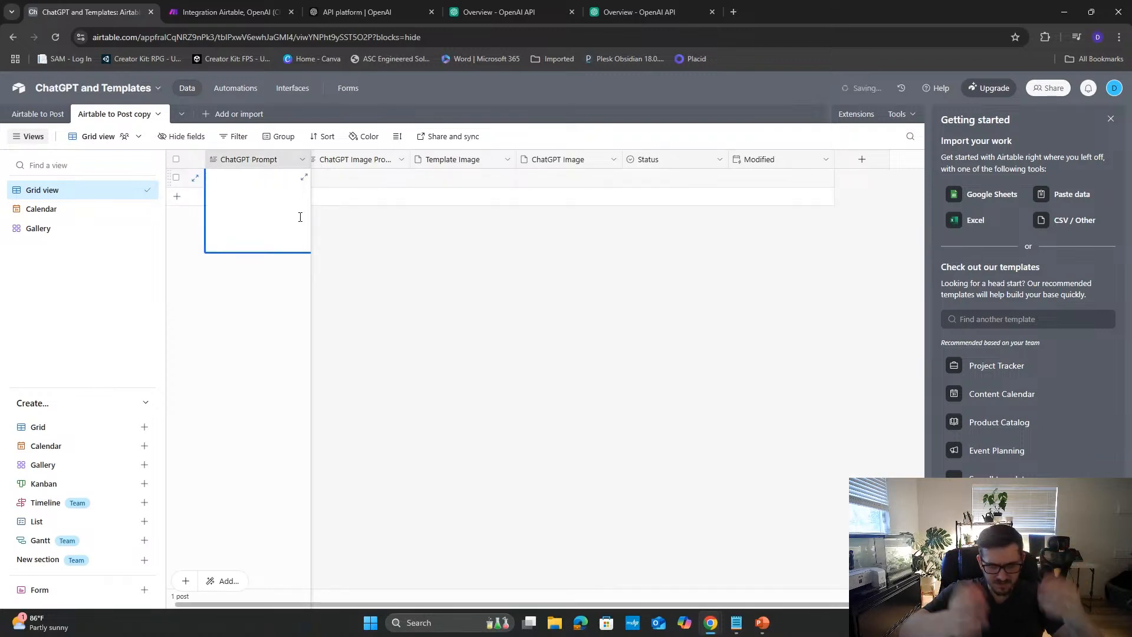
pyautogui.write('Creat')
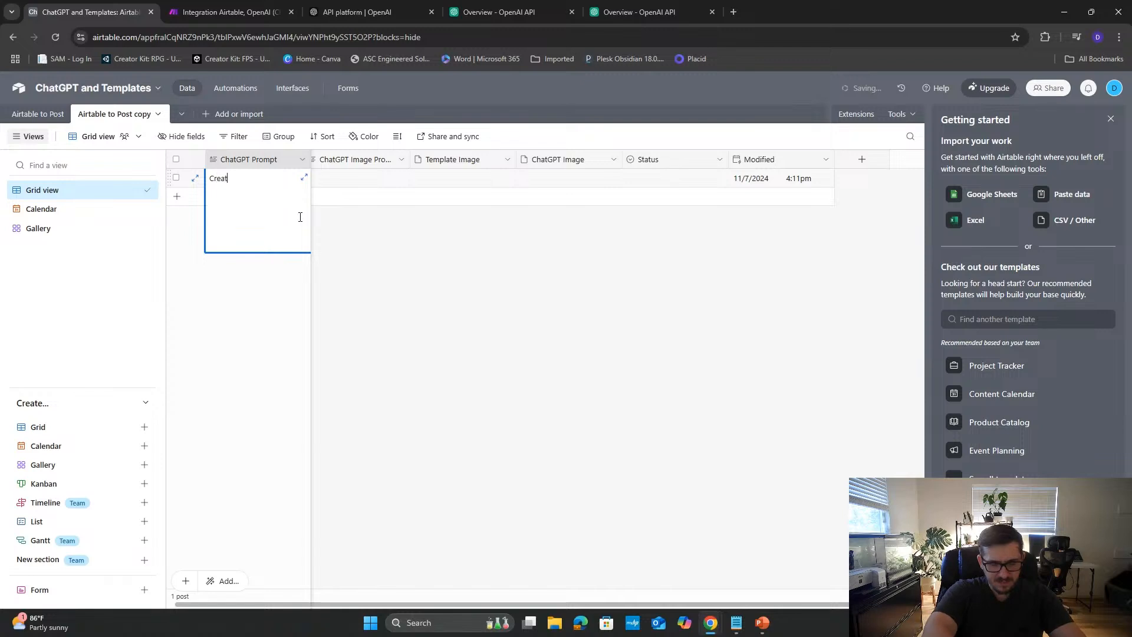
pyautogui.write('e a post fpr')
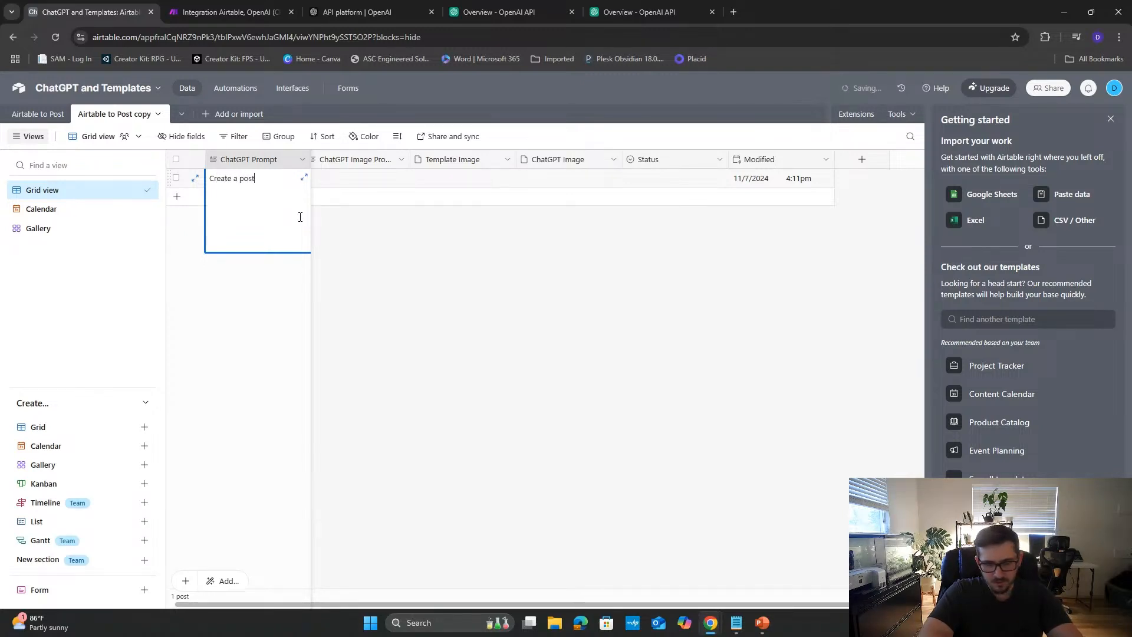
pyautogui.press('BackSpace')
pyautogui.press('BackSpace')
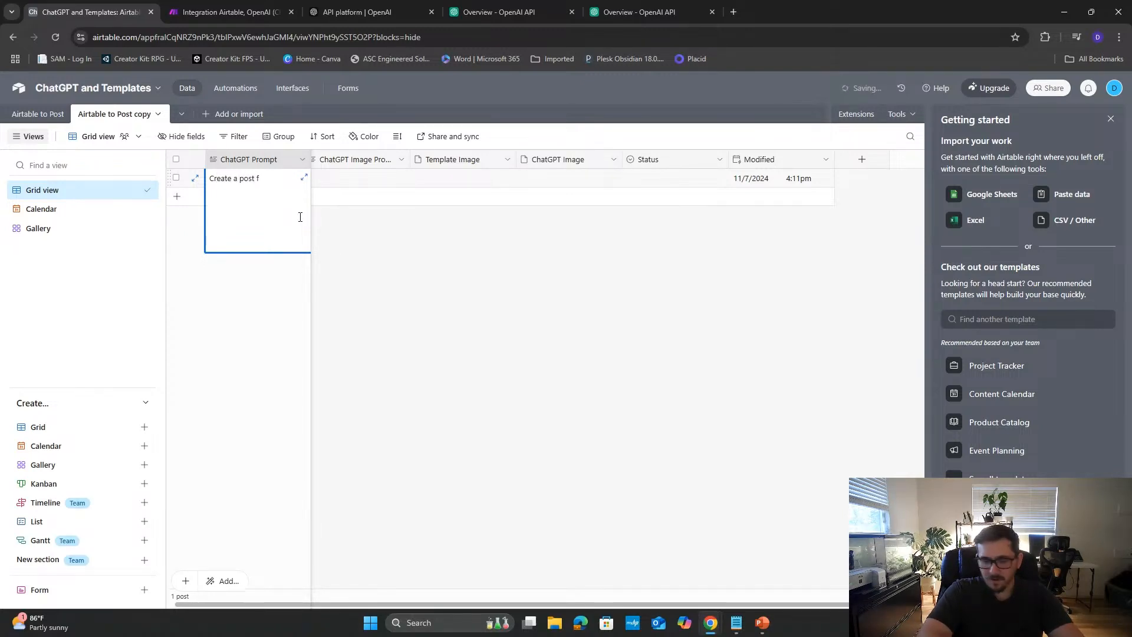
pyautogui.write('or')
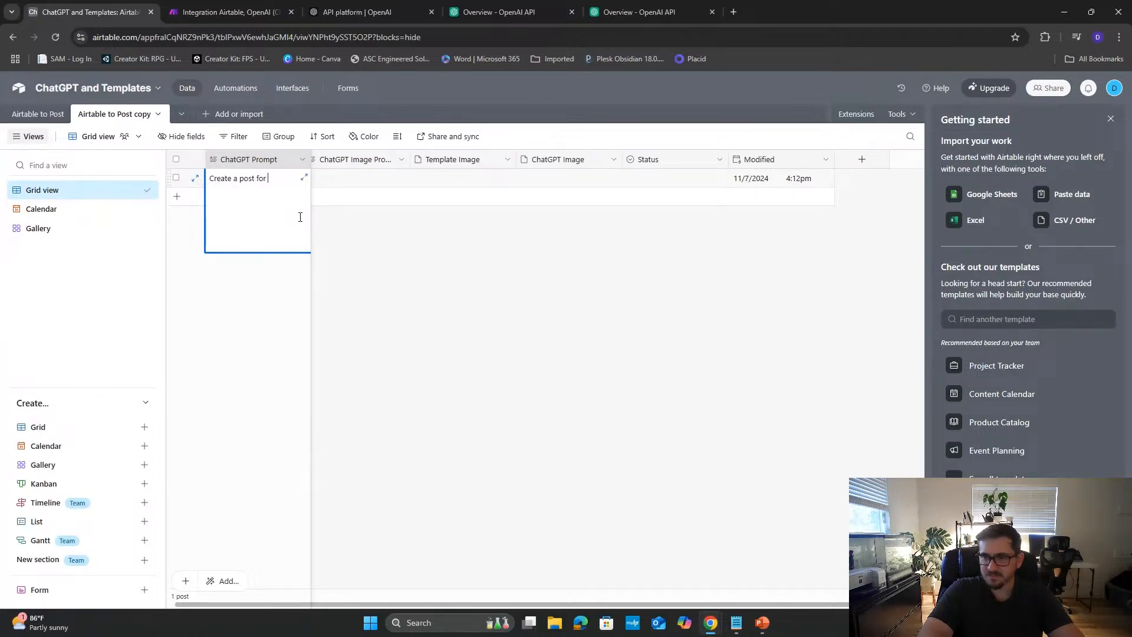
pyautogui.write('Demo')
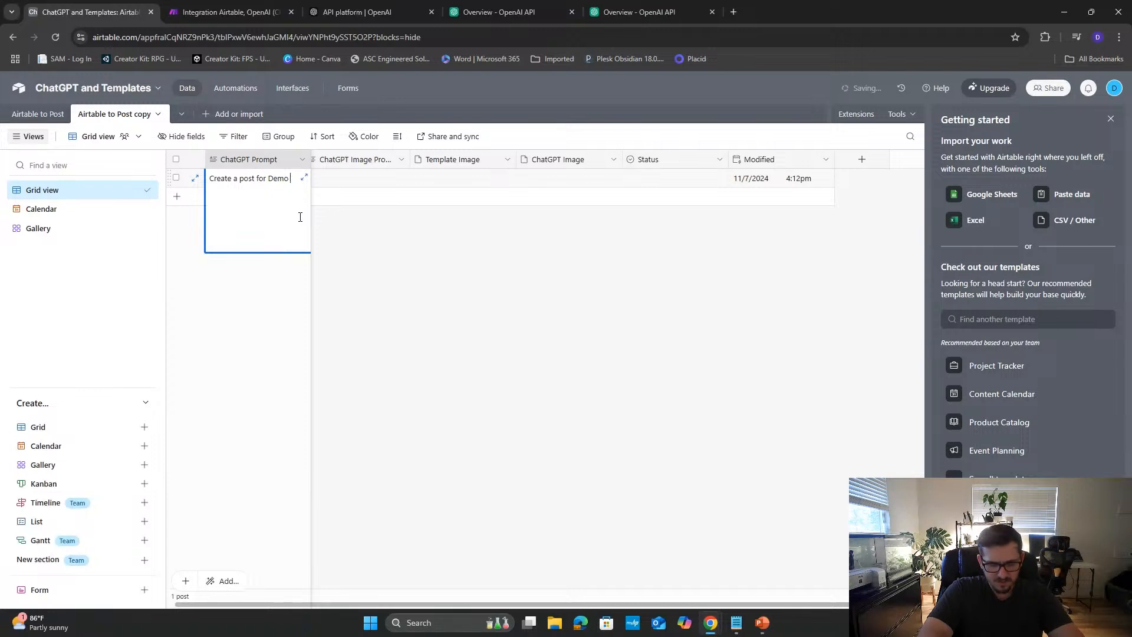
pyautogui.write('only')
pyautogui.press('BackSpace')
pyautogui.press('BackSpace')
pyautogui.press('BackSpace')
pyautogui.press('BackSpace')
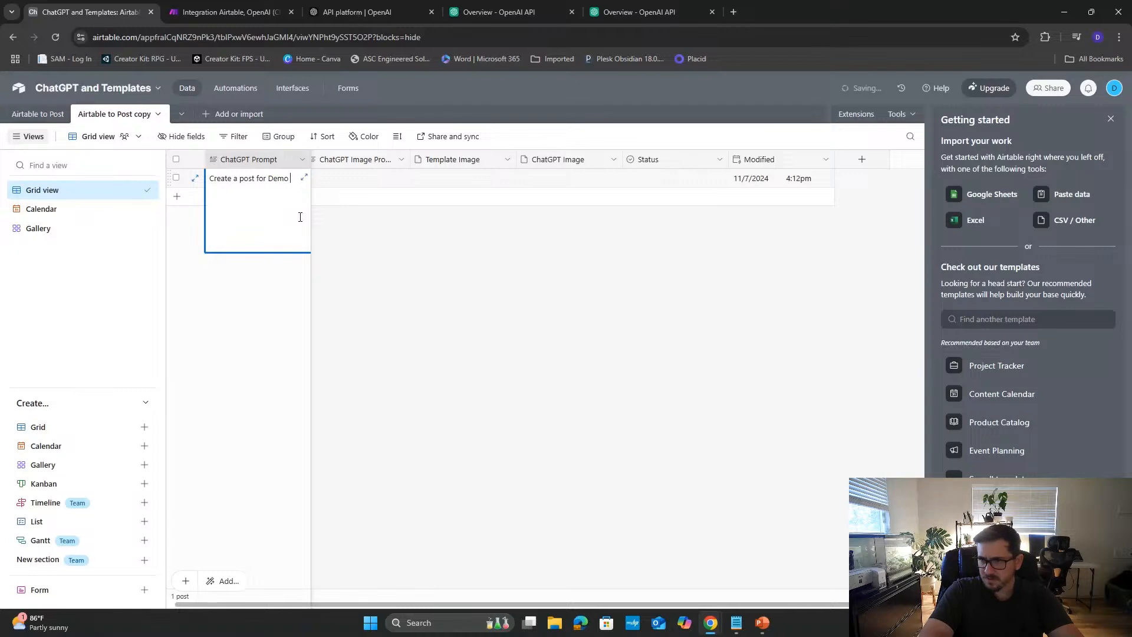
pyautogui.write('o a')
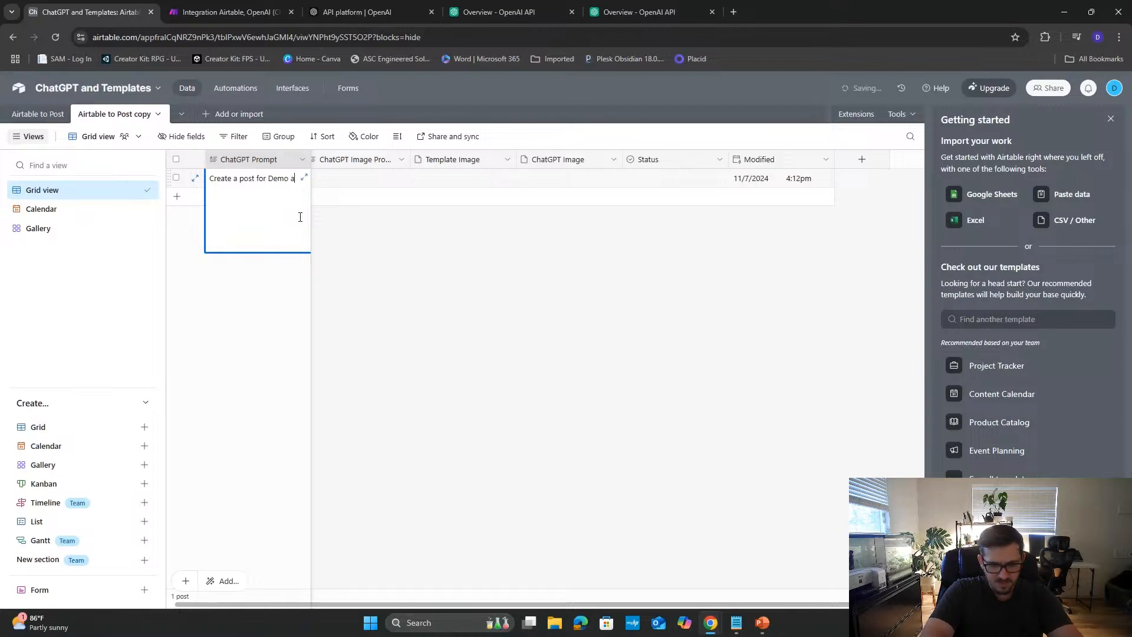
pyautogui.write('bout')
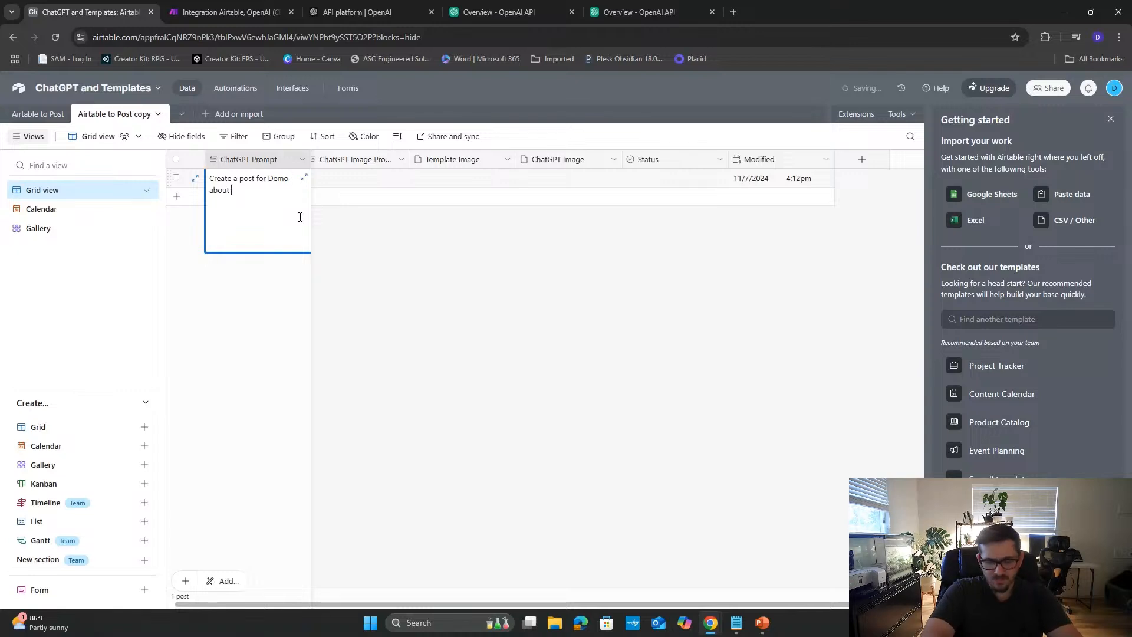
pyautogui.write(' how nic')
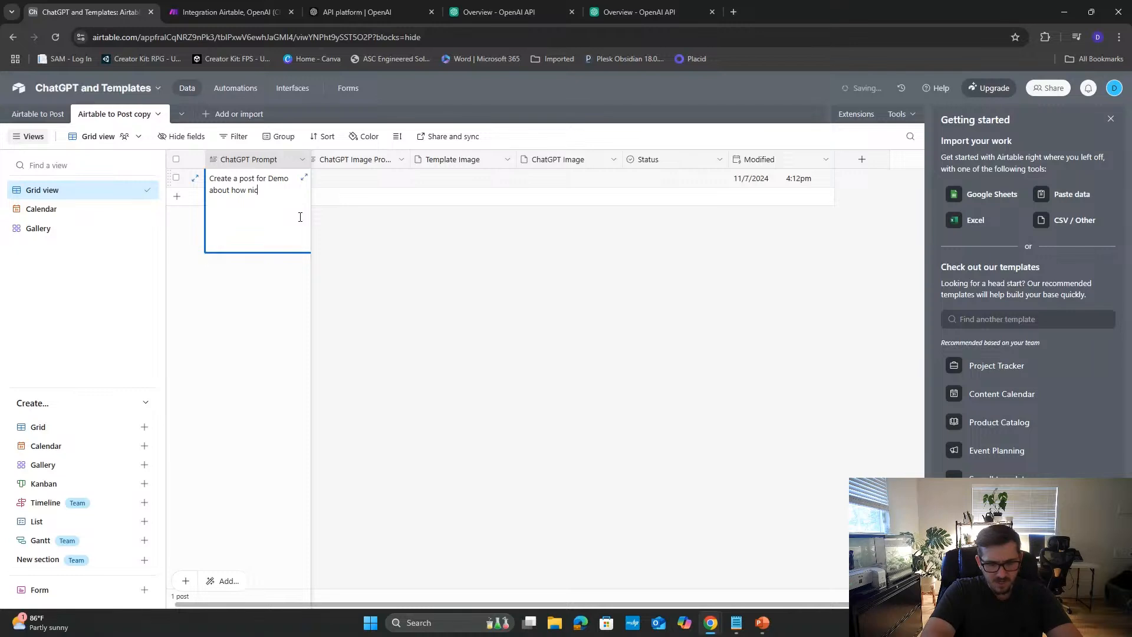
pyautogui.write('e the')
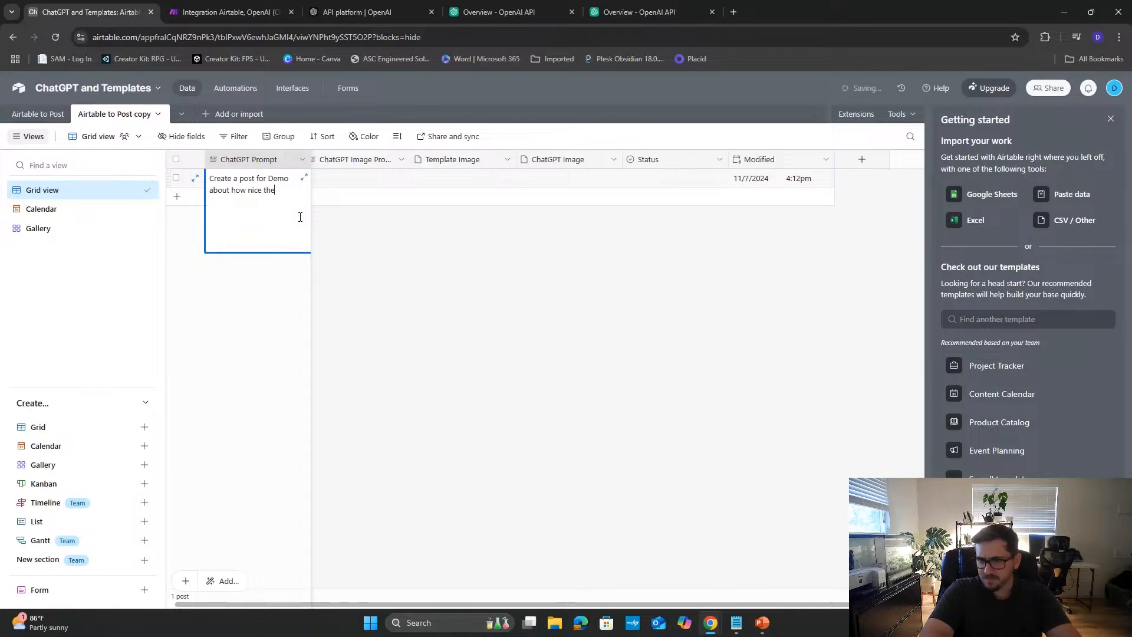
pyautogui.write(' weather is ')
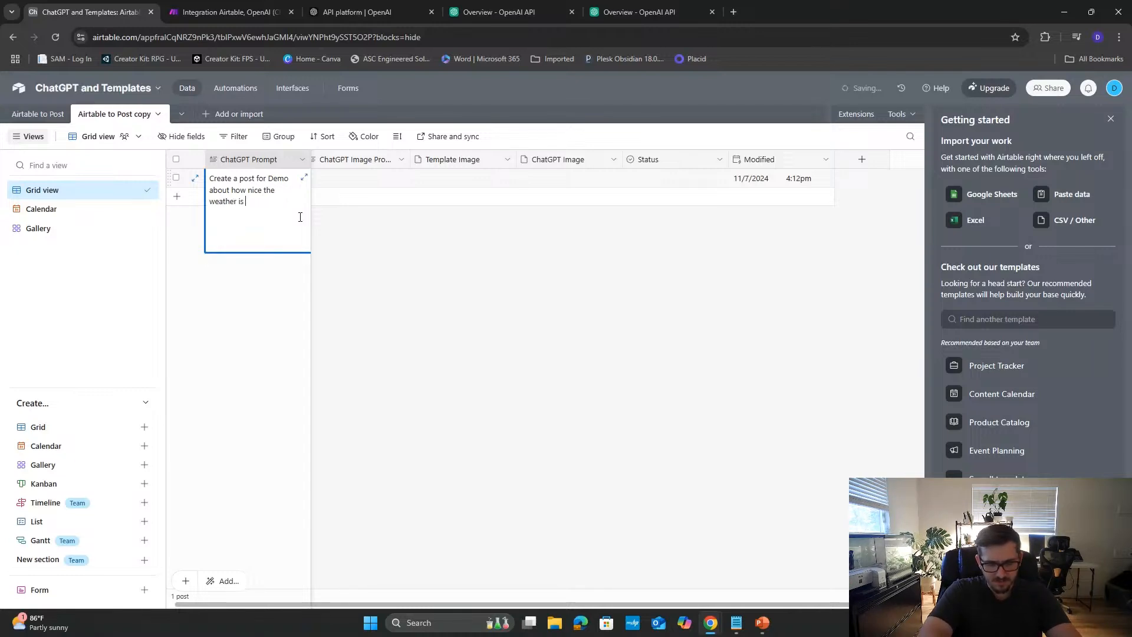
pyautogui.write('today. ')
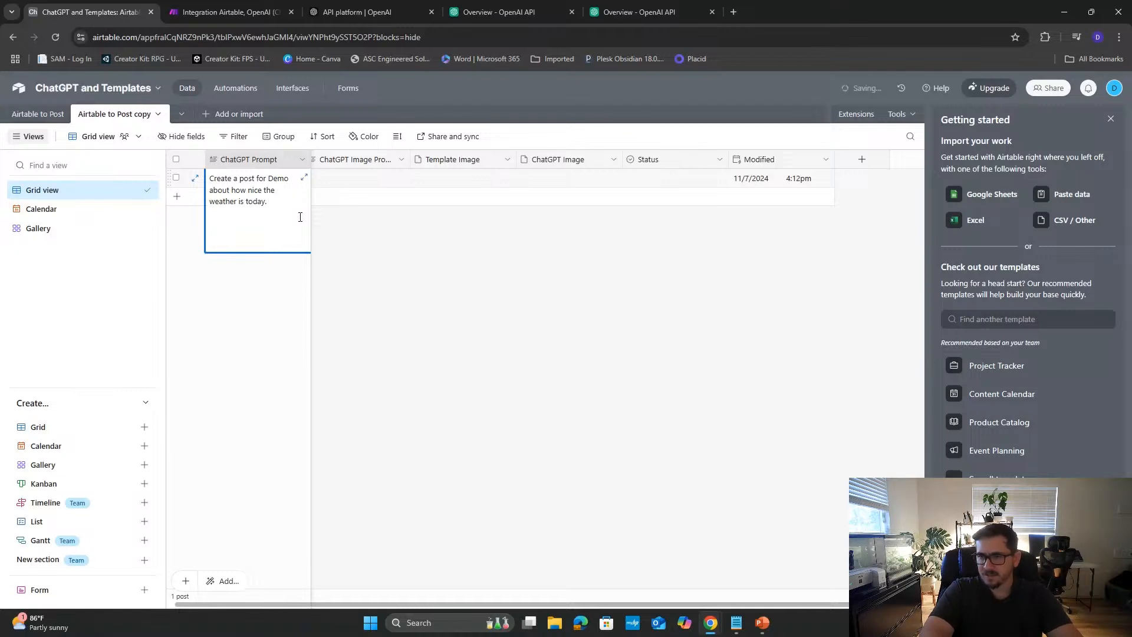
# - Extend the record's ChatGPT Prompt with "Only give the post text. Add 5 relevant hashtags at the bottom"
pyautogui.write('Only giv')
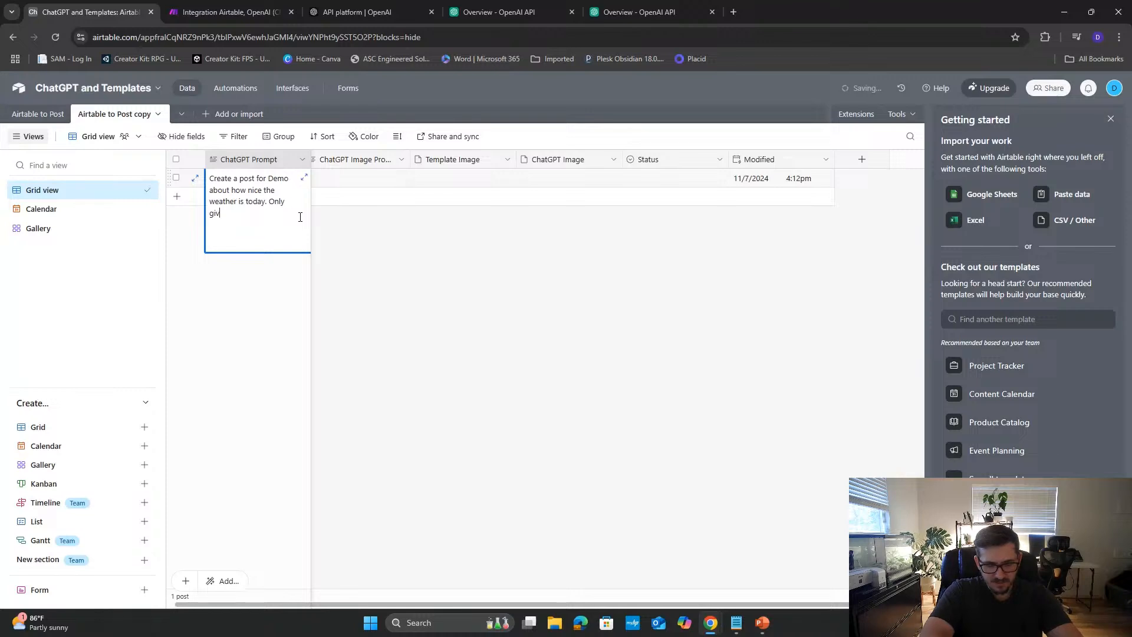
pyautogui.write('e the post')
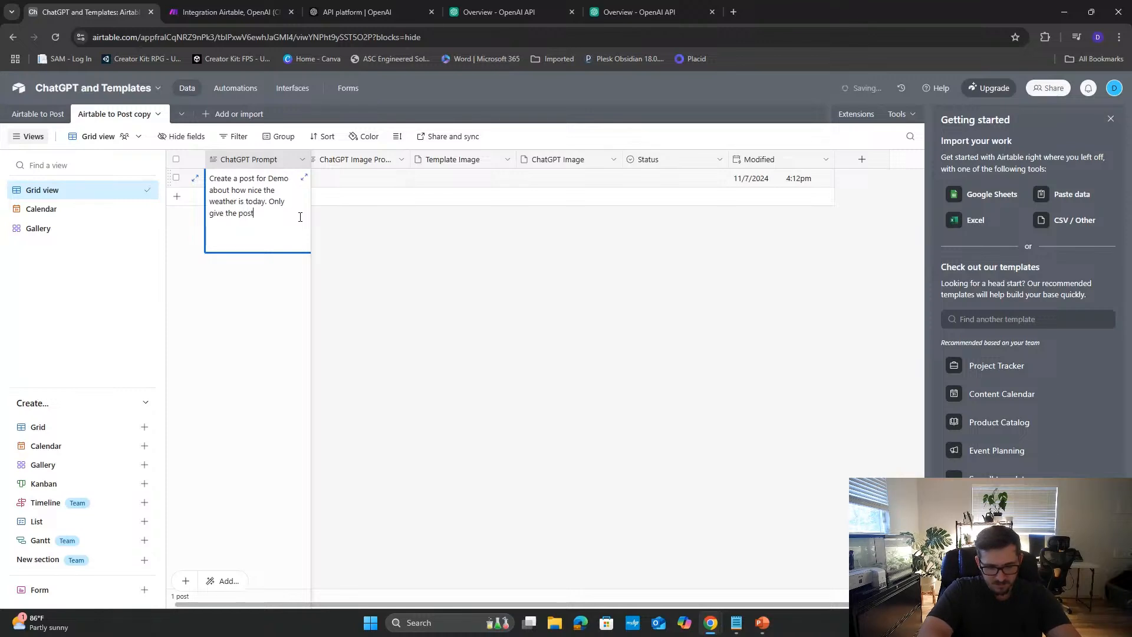
pyautogui.write(' text. Add ')
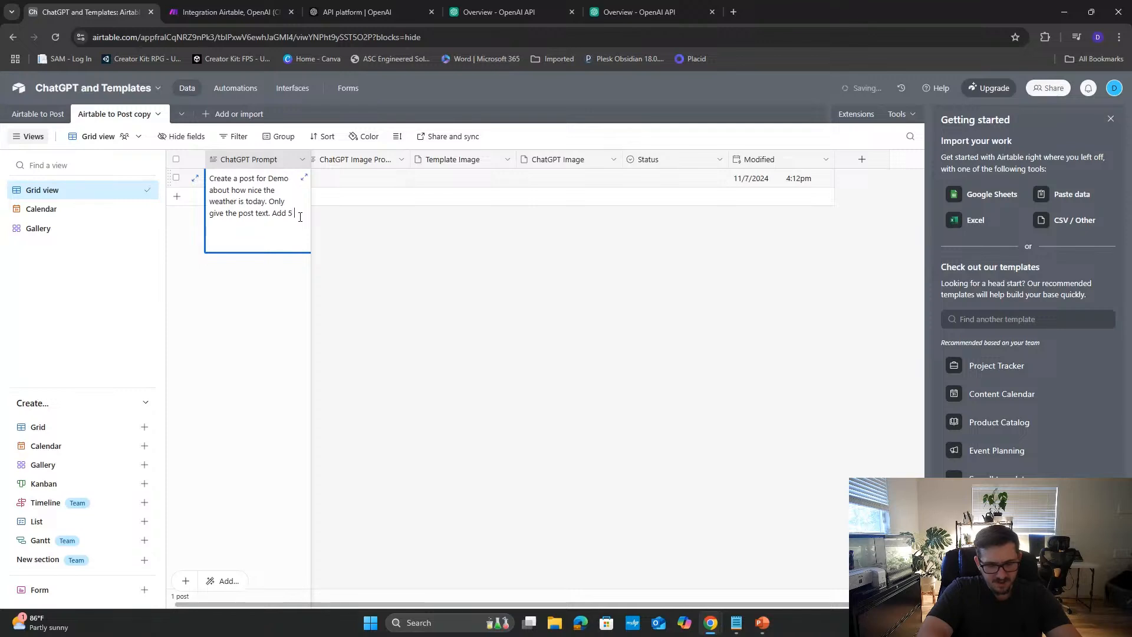
pyautogui.write('5 relevant ')
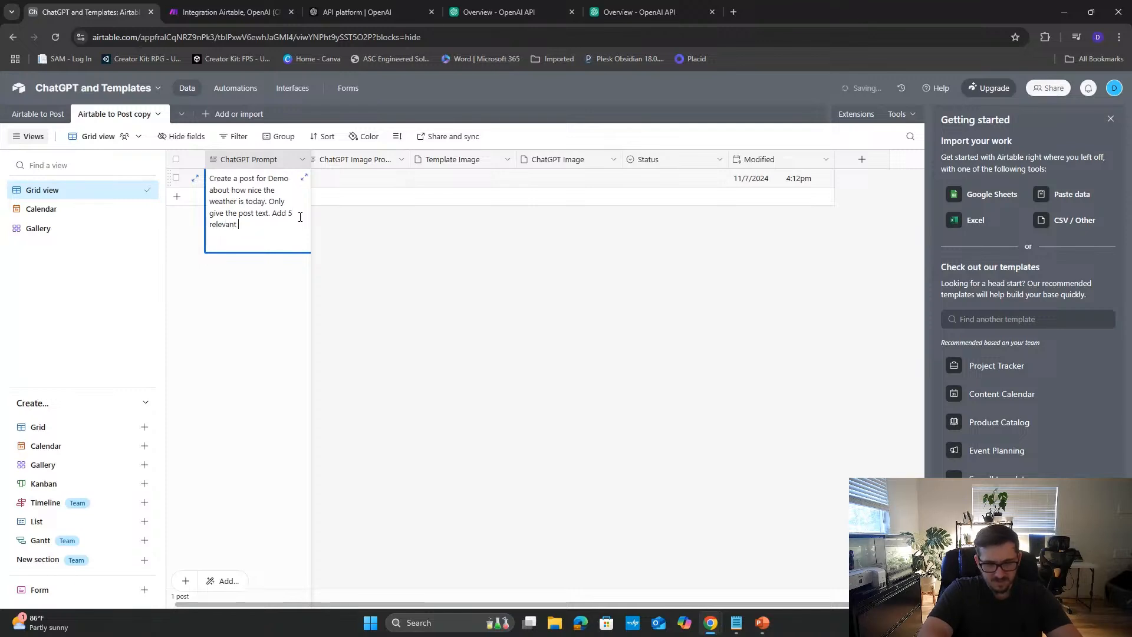
pyautogui.write('hasht')
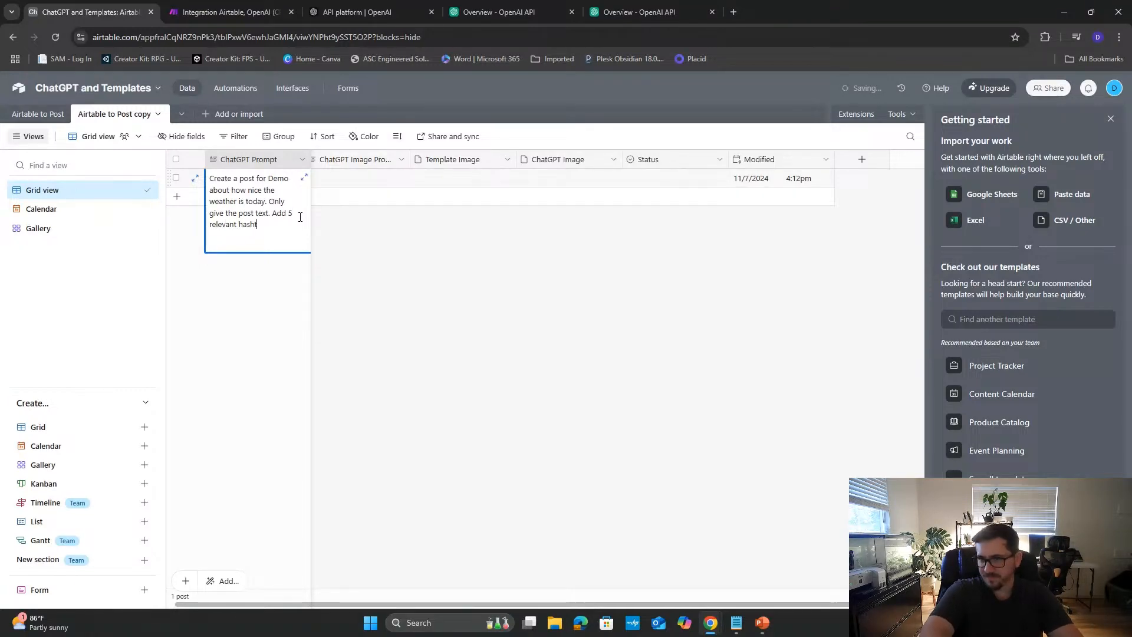
pyautogui.write('agts')
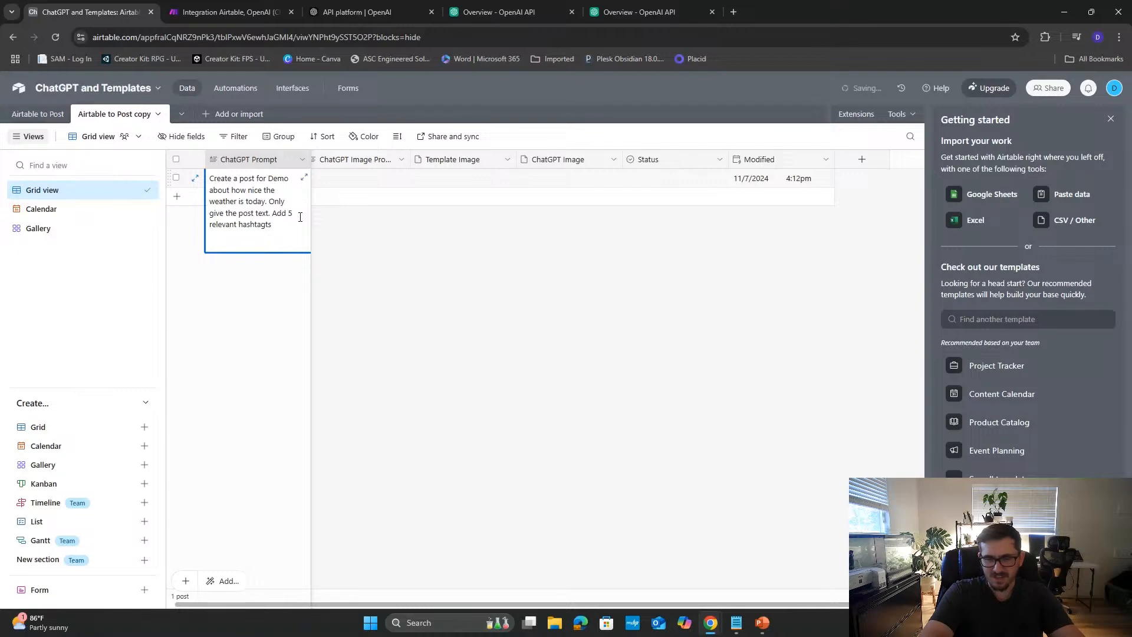
pyautogui.press('BackSpace')
pyautogui.press('BackSpace')
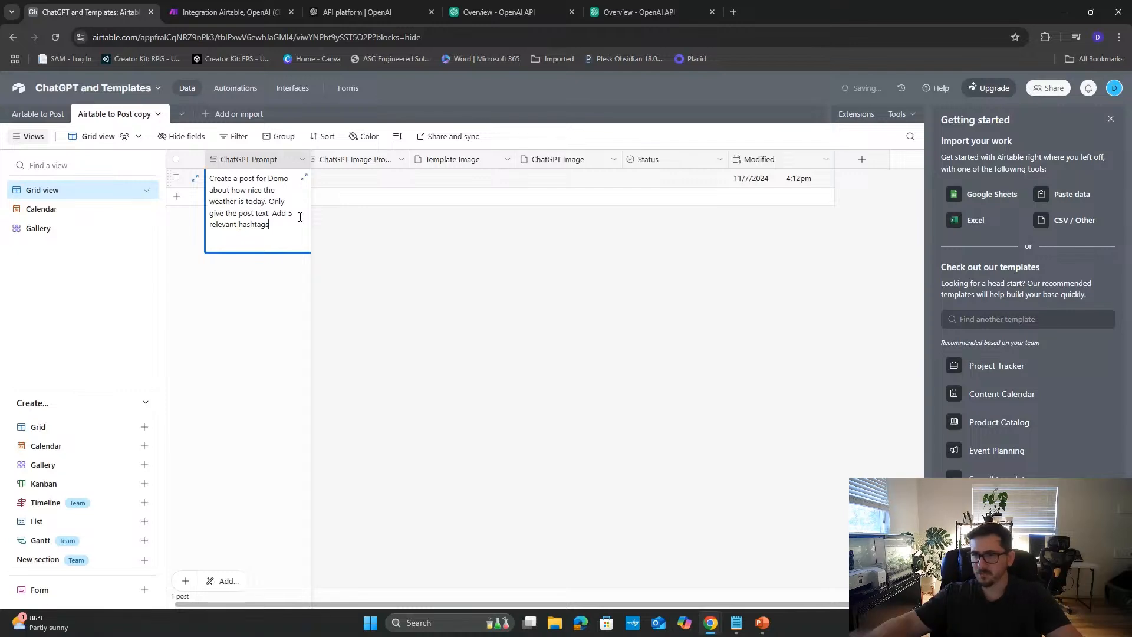
pyautogui.write('s')
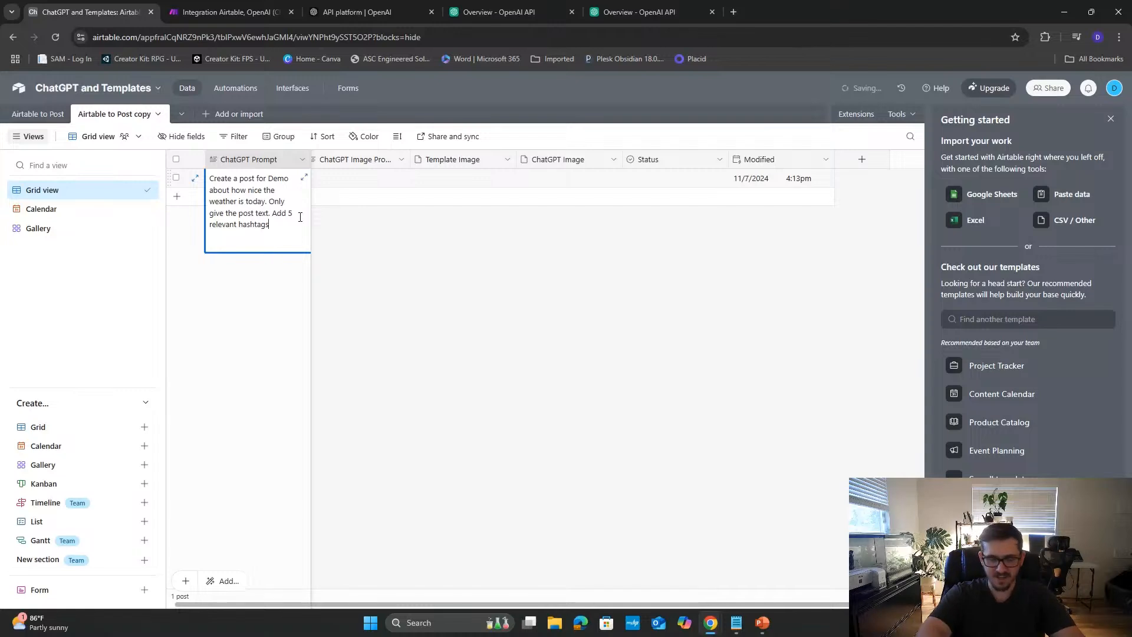
pyautogui.write(' at the bott')
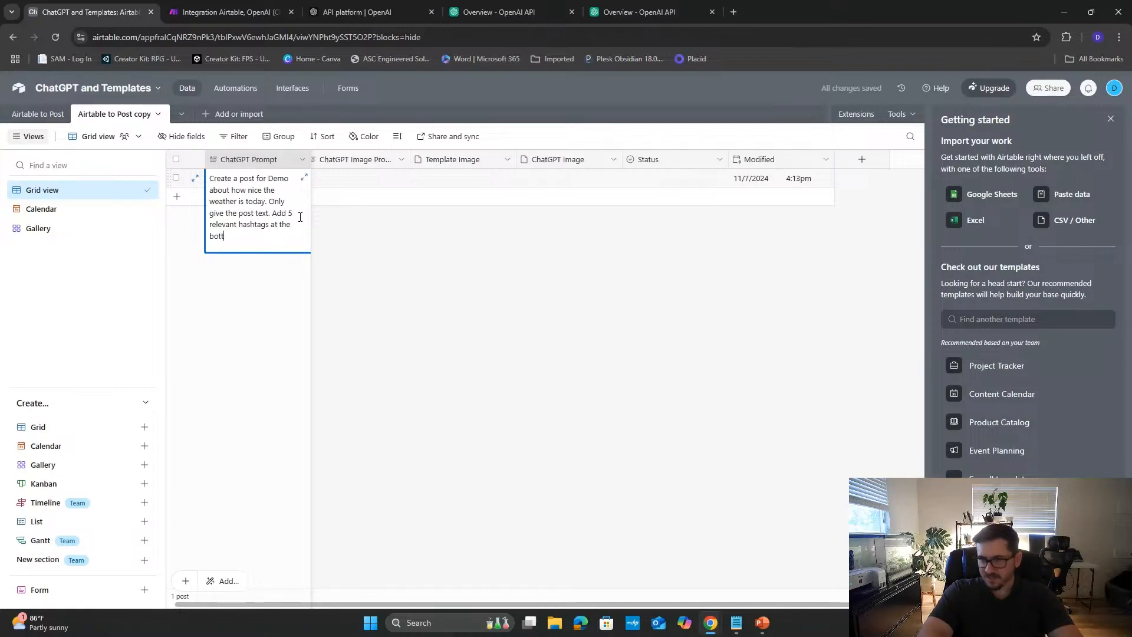
pyautogui.write('om')
pyautogui.press('Return')
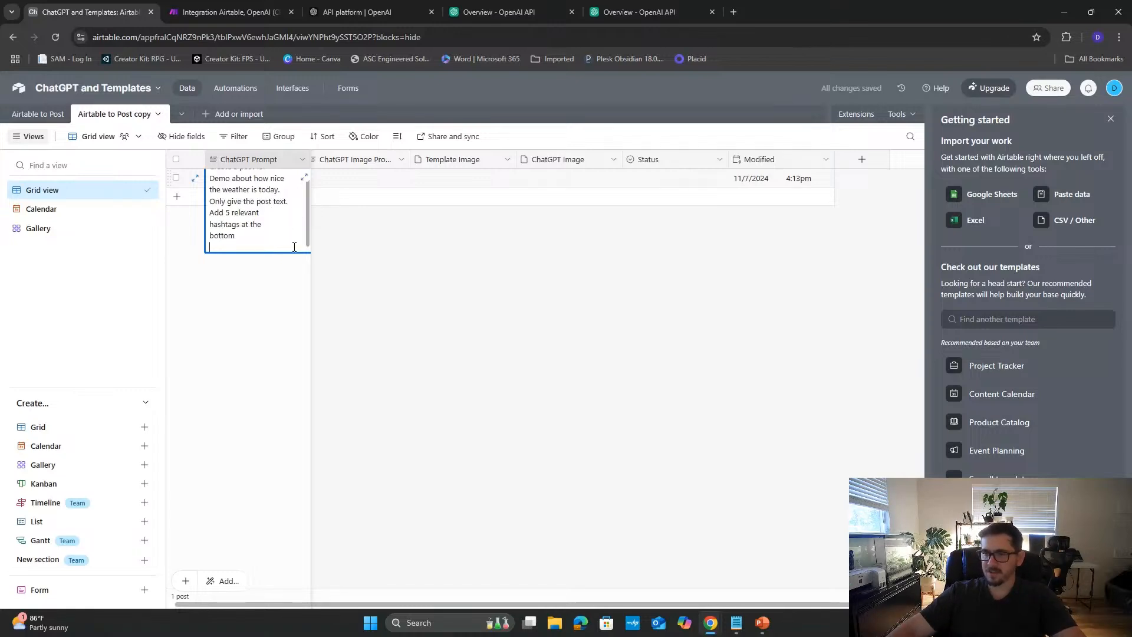
pyautogui.click(373, 245)
# - Set the record's ChatGPT Image Prompt to "generate an image of a cute puppy in the rain"
pyautogui.doubleClick(363, 179)
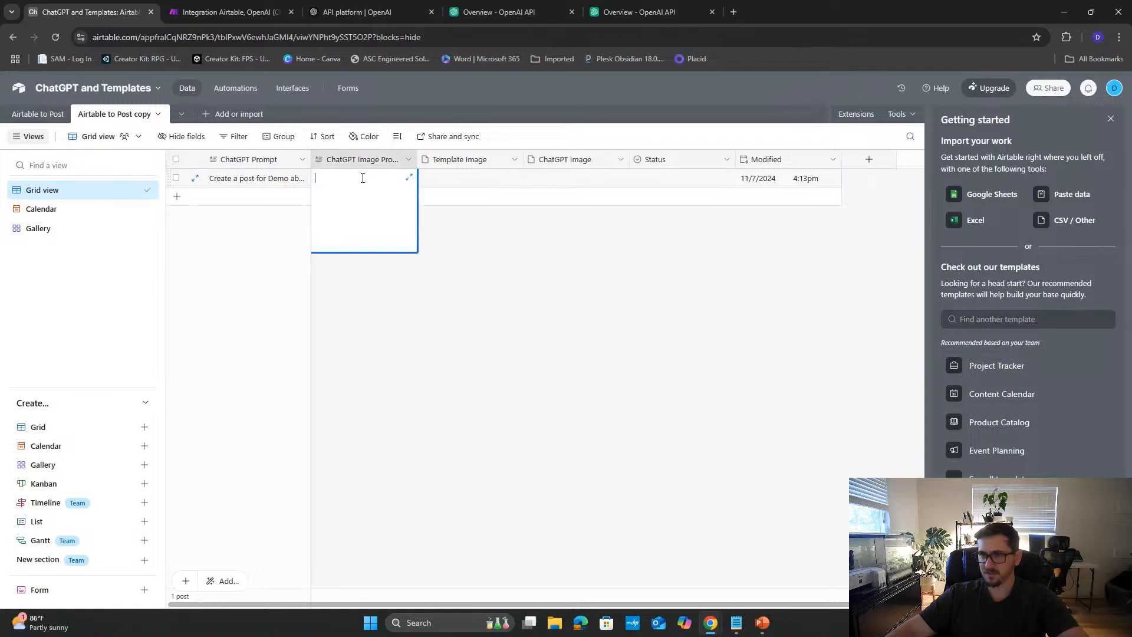
pyautogui.write('g')
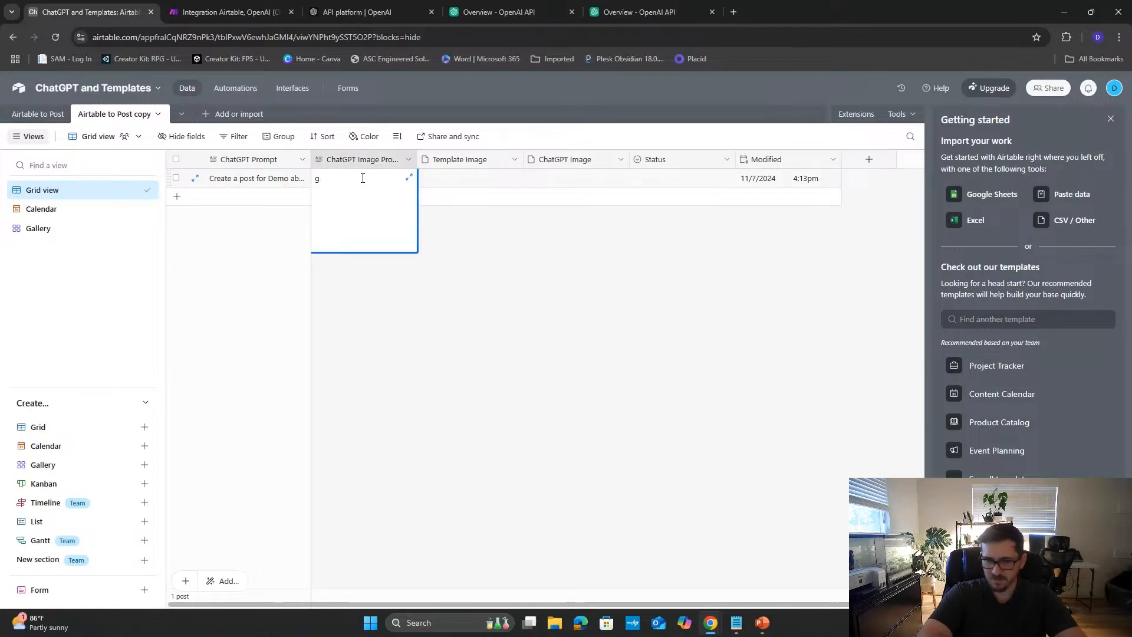
pyautogui.write('enenerate an')
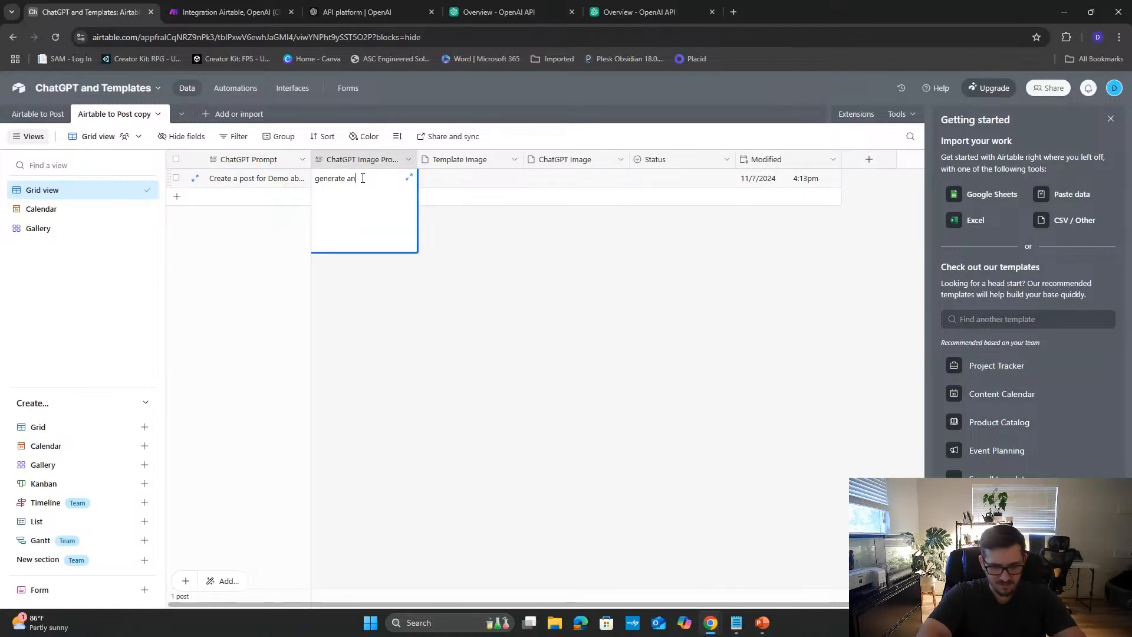
pyautogui.write(' image of ')
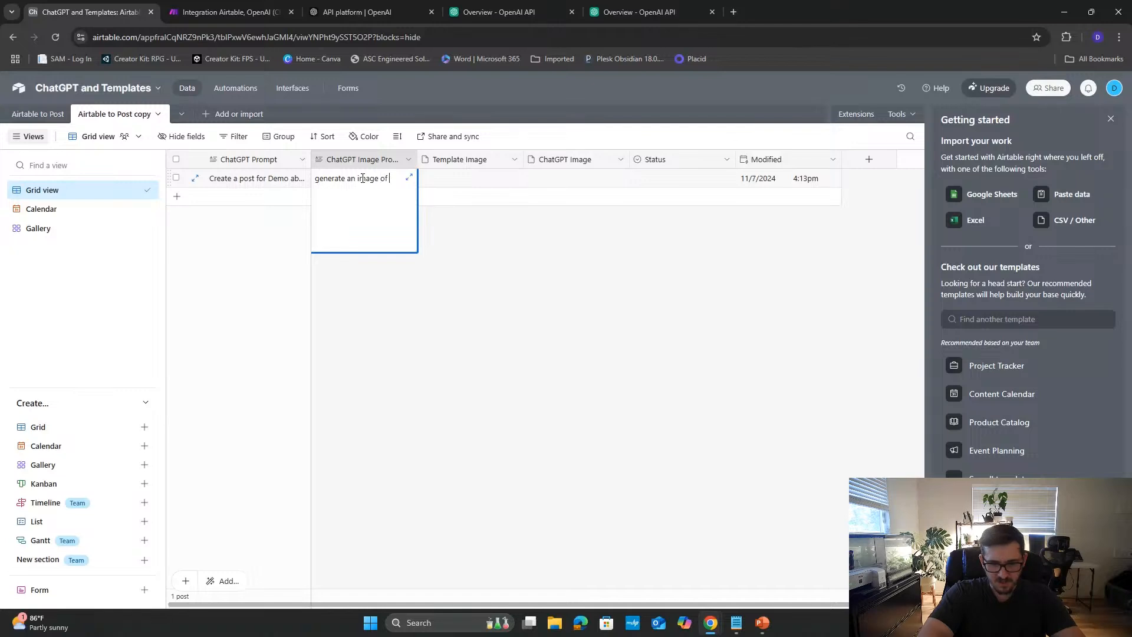
pyautogui.write('a cute ')
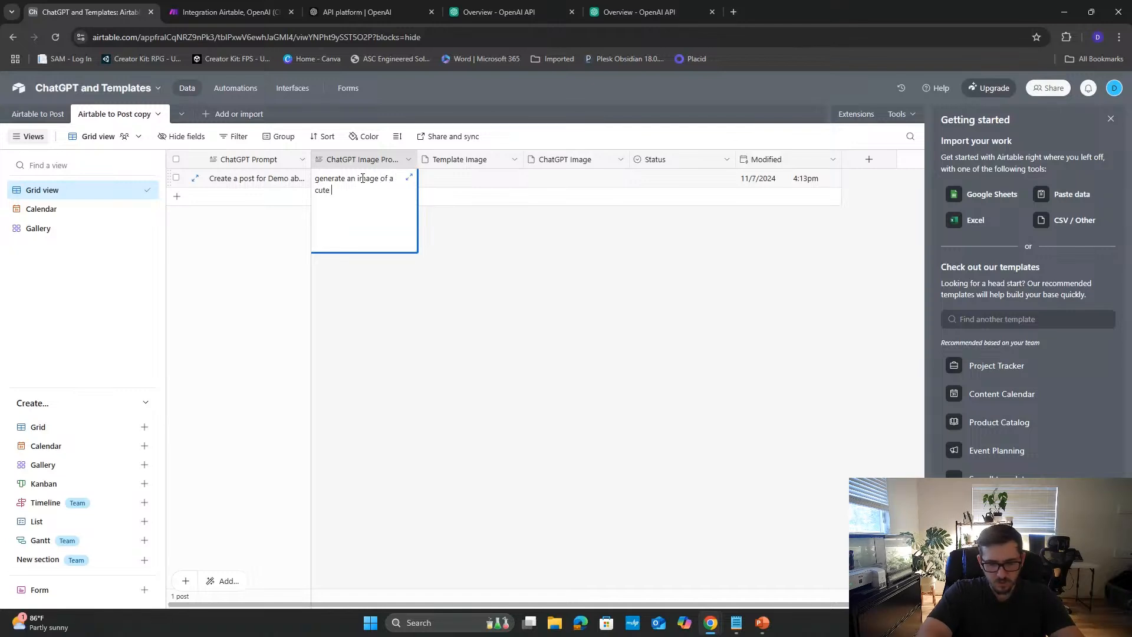
pyautogui.write('puppy in ')
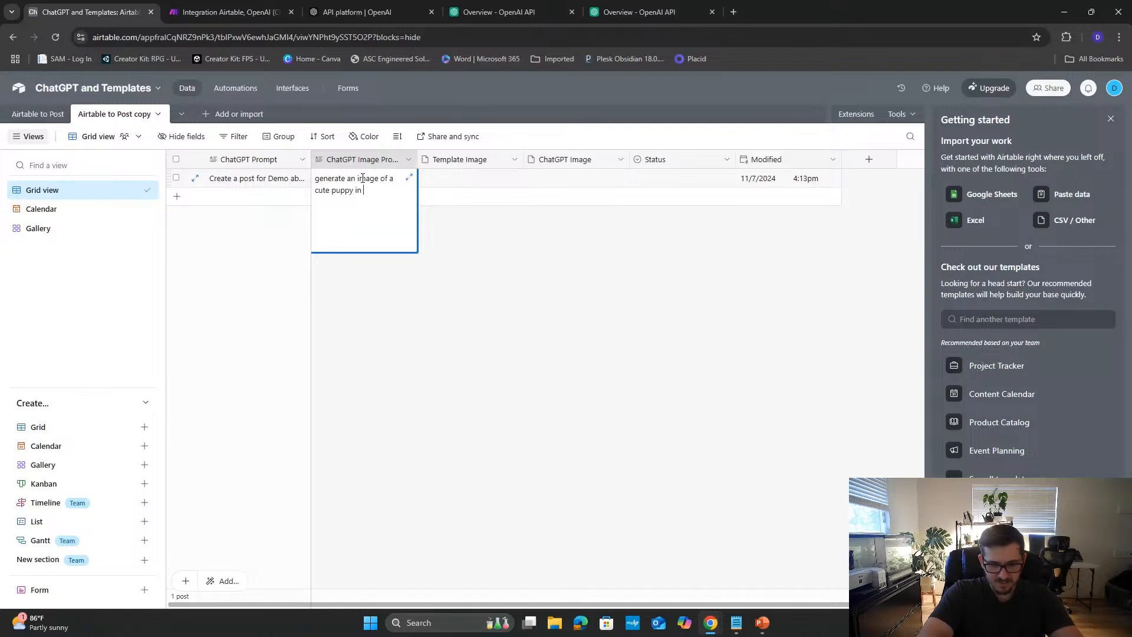
pyautogui.write('the rain')
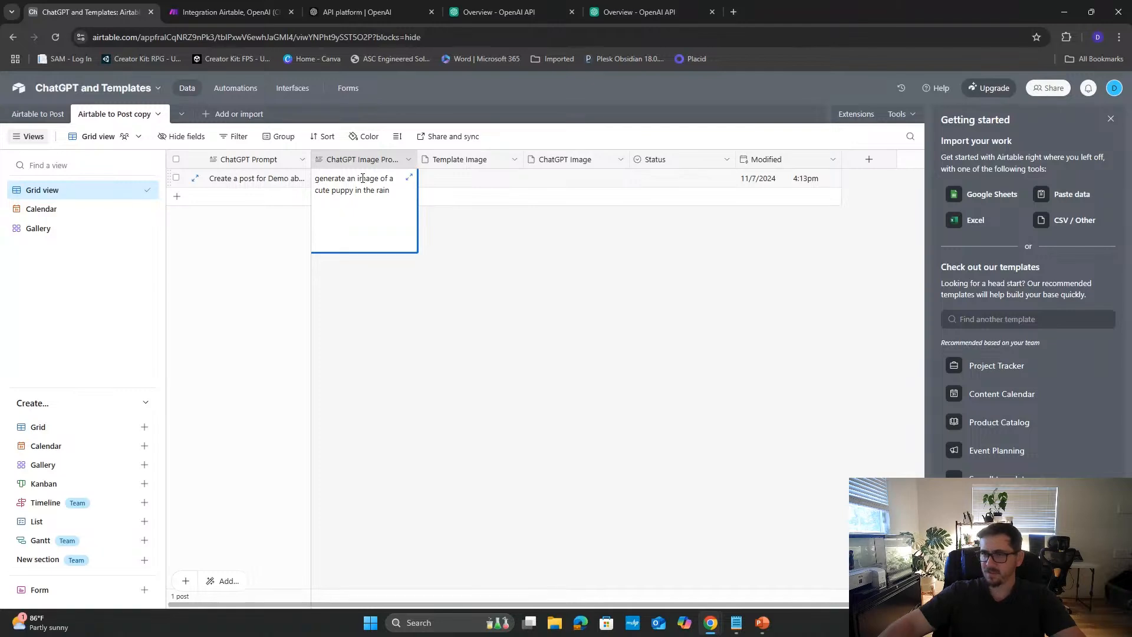
pyautogui.click(471, 345)
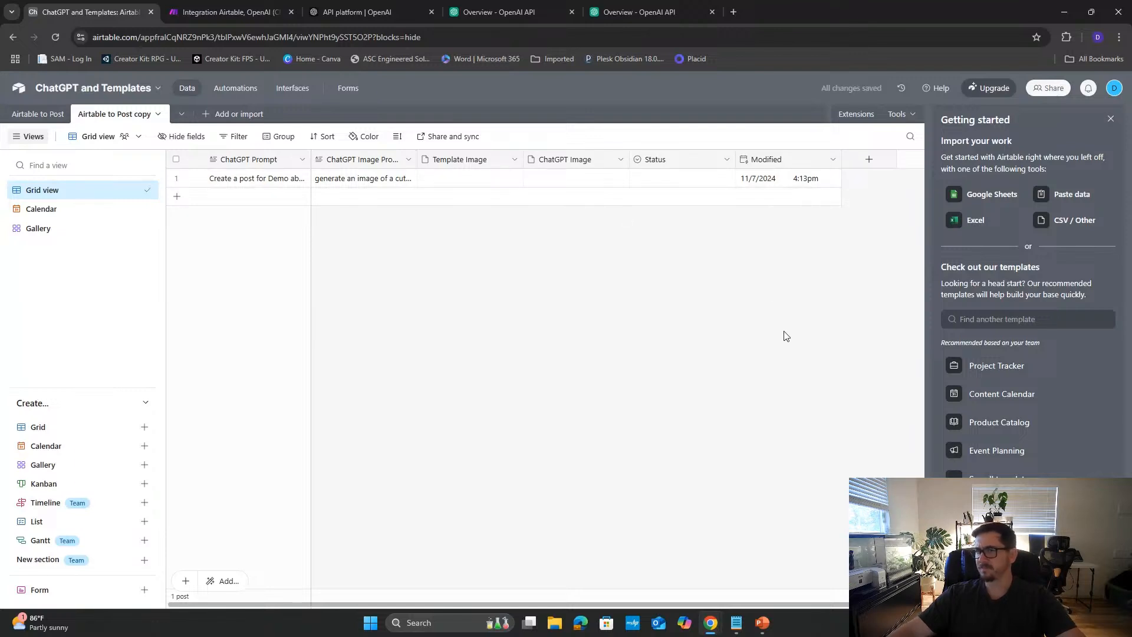
# - Switch to the Make scenario and run it once to test it with the new Airtable record
pyautogui.click(252, 12)
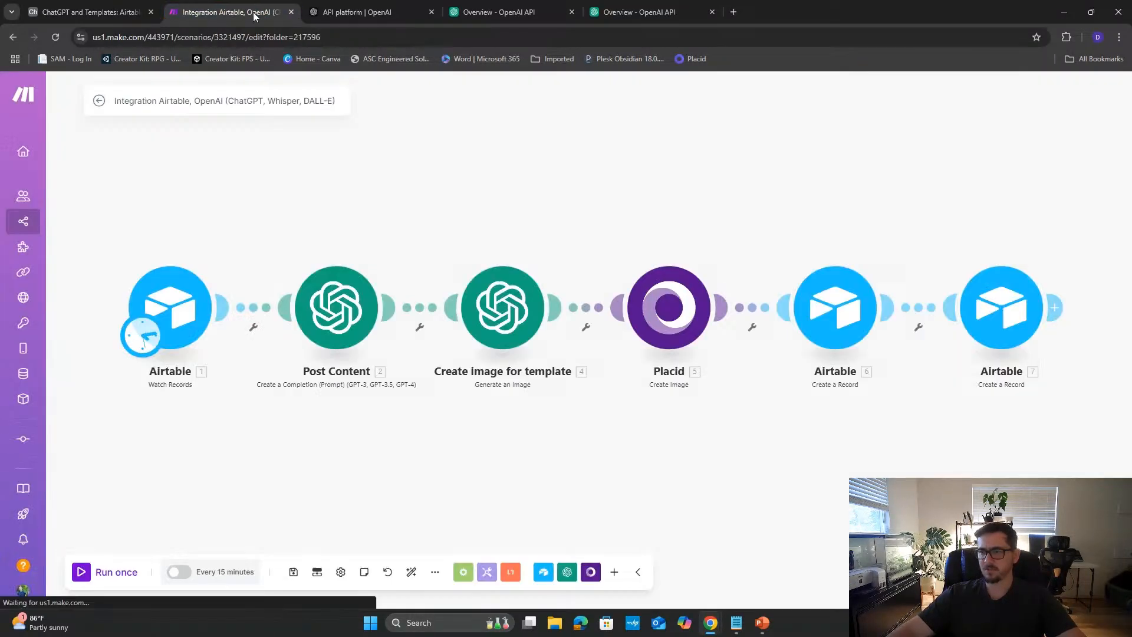
pyautogui.moveTo(448, 475); pyautogui.dragTo(440, 390)
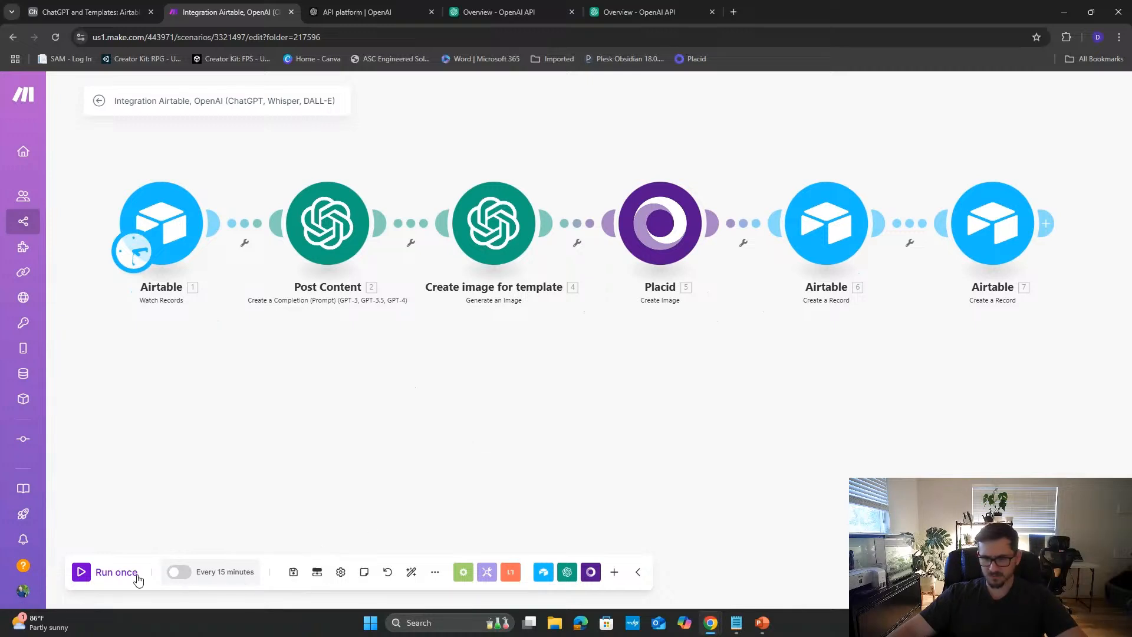
pyautogui.click(116, 571)
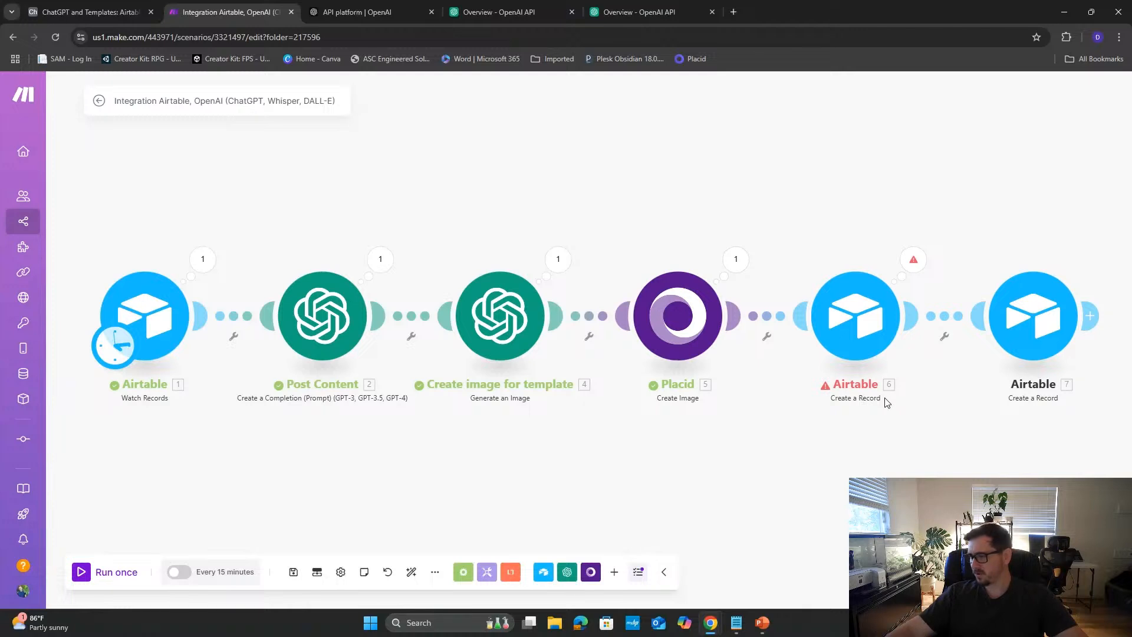
# - Check the error on the first Airtable Create a Record module and clear its Post Image file name mapping
pyautogui.click(913, 259)
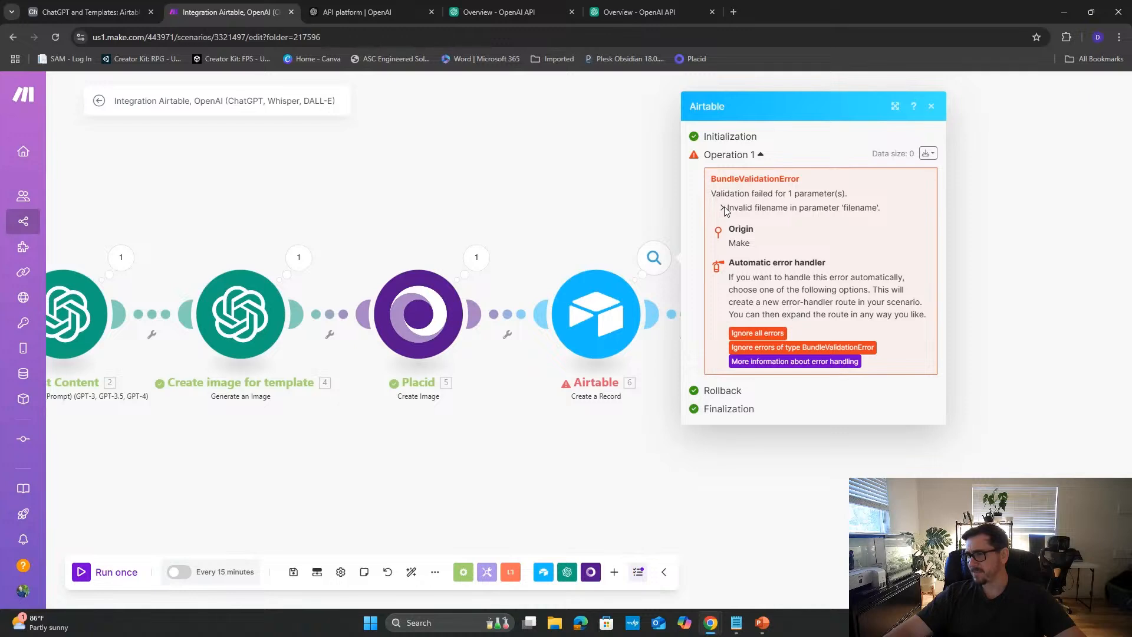
pyautogui.click(932, 107)
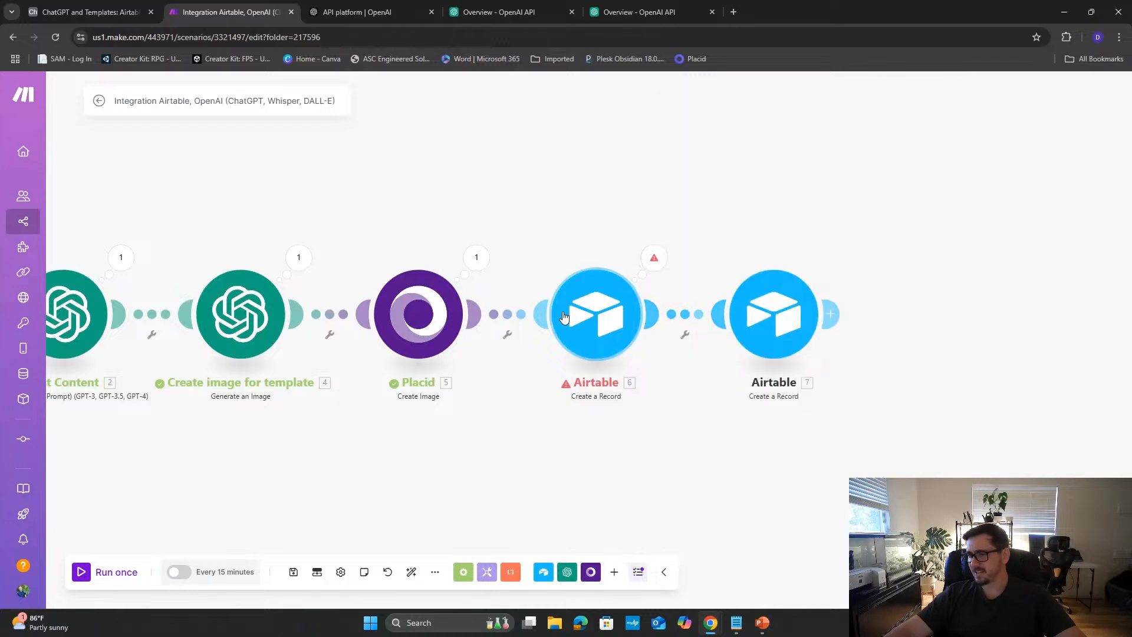
pyautogui.click(596, 313)
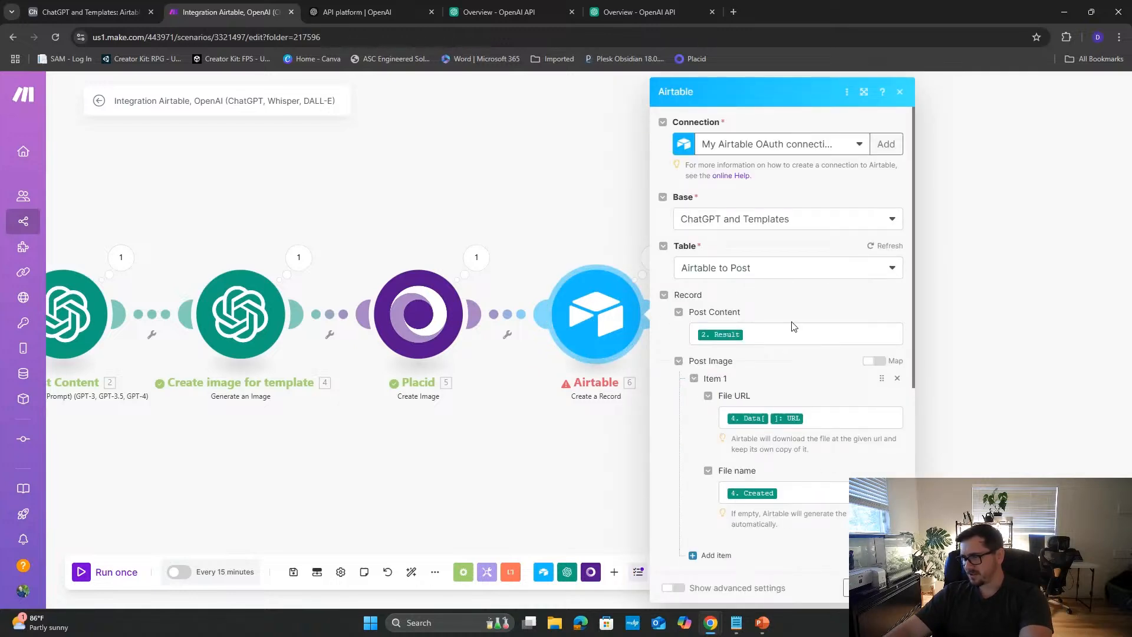
pyautogui.click(803, 496)
pyautogui.press('BackSpace')
pyautogui.click(889, 588)
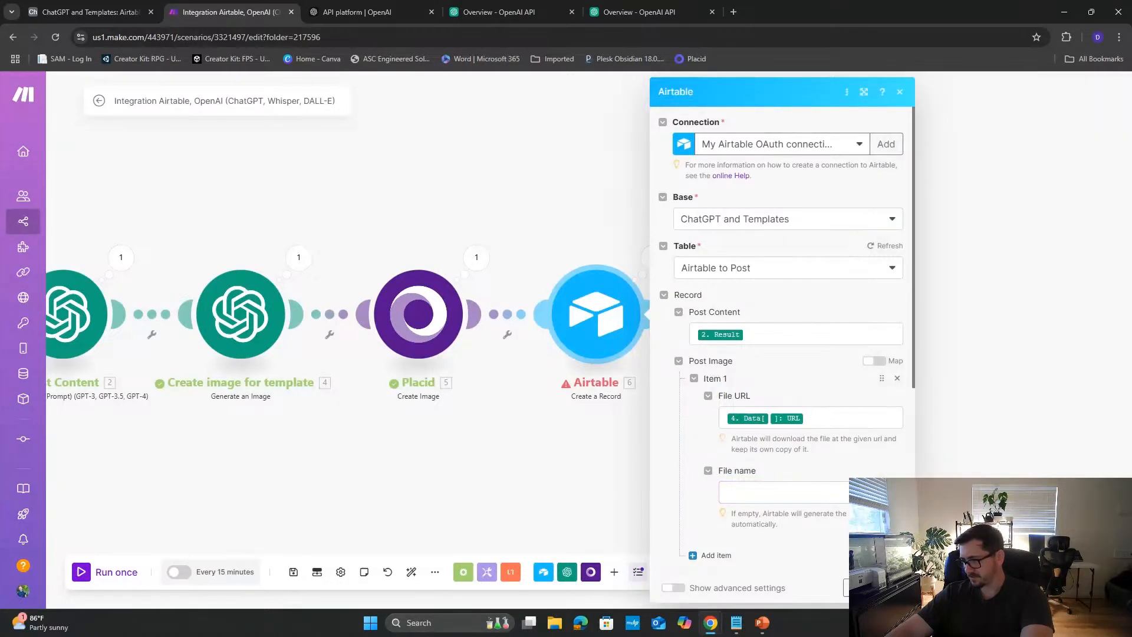
# - Clear the Template Image file name in the last Airtable Create a Record module and save the module
pyautogui.click(764, 322)
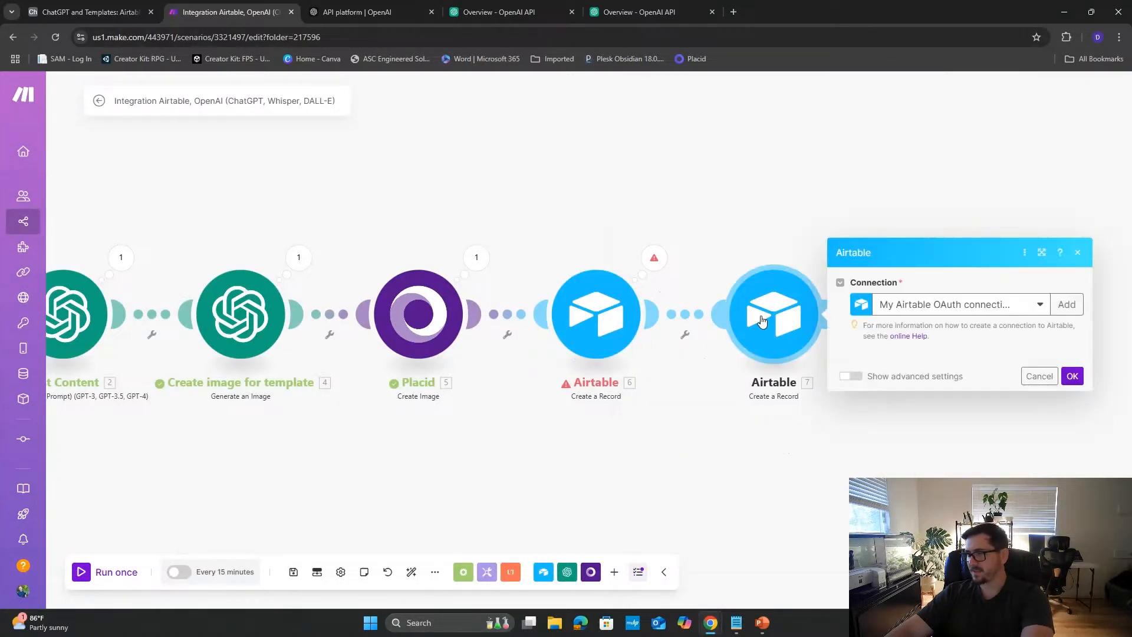
pyautogui.scroll(-1, 961, 471)
pyautogui.click(959, 481)
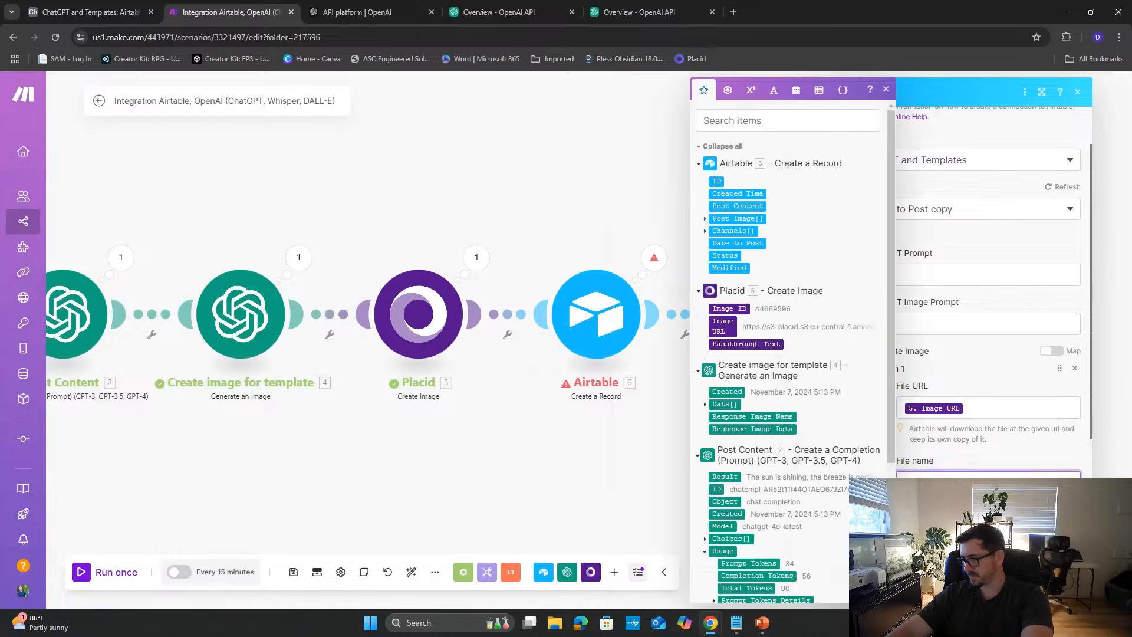
pyautogui.click(961, 513)
pyautogui.scroll(-3, 961, 513)
pyautogui.click(1066, 585)
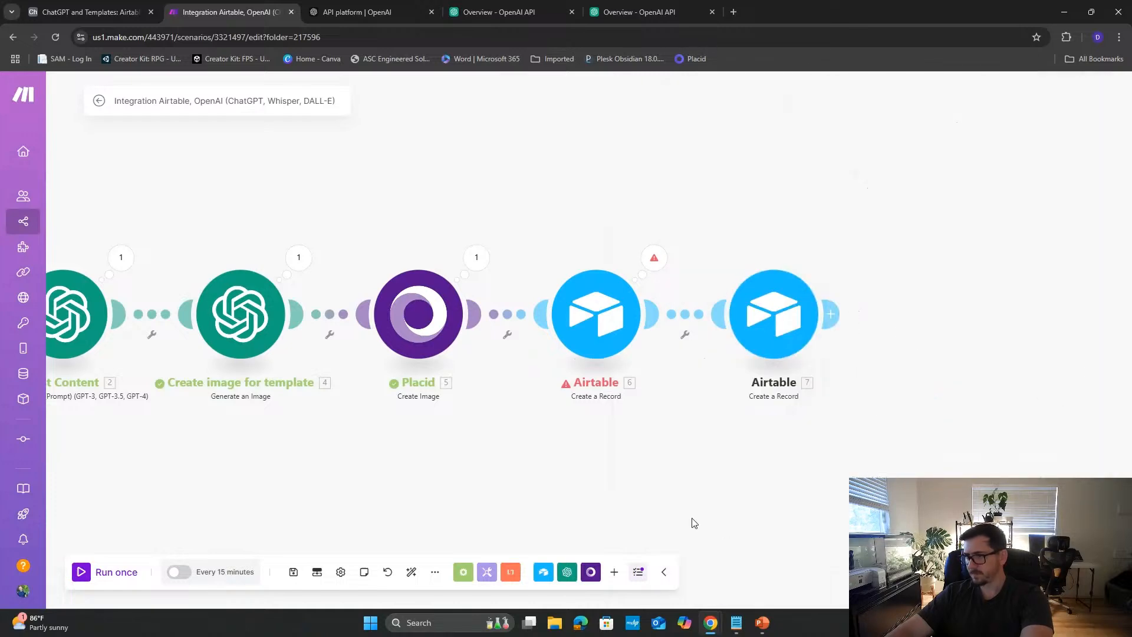
# - Open the image URL from the Placid module's run output in a new browser tab and view the generated image
pyautogui.moveTo(679, 512); pyautogui.dragTo(967, 491)
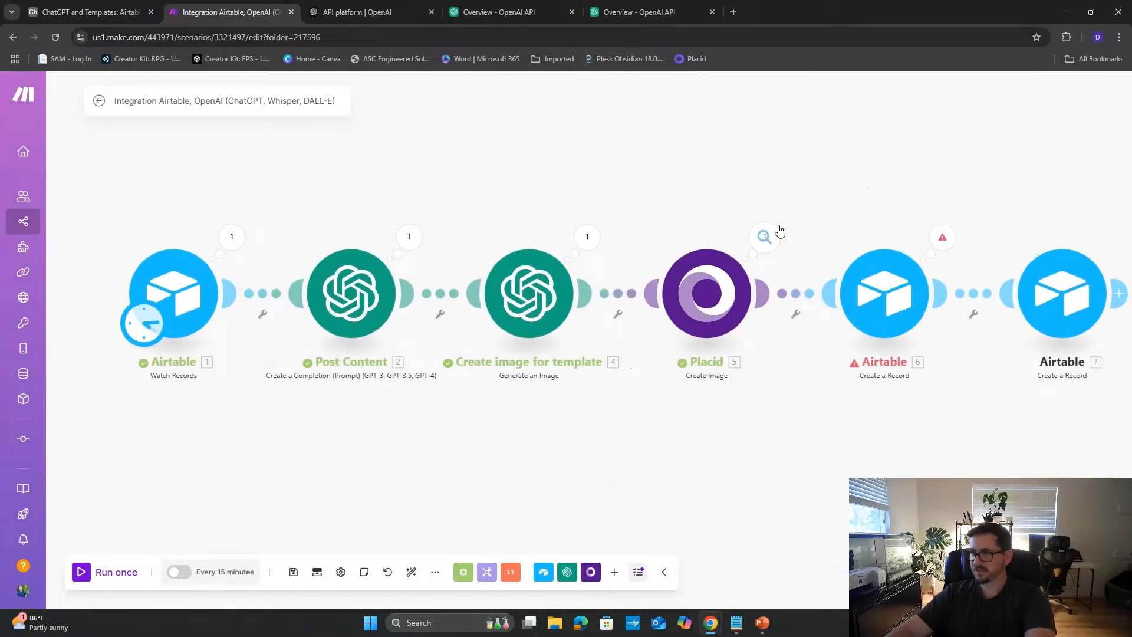
pyautogui.click(763, 238)
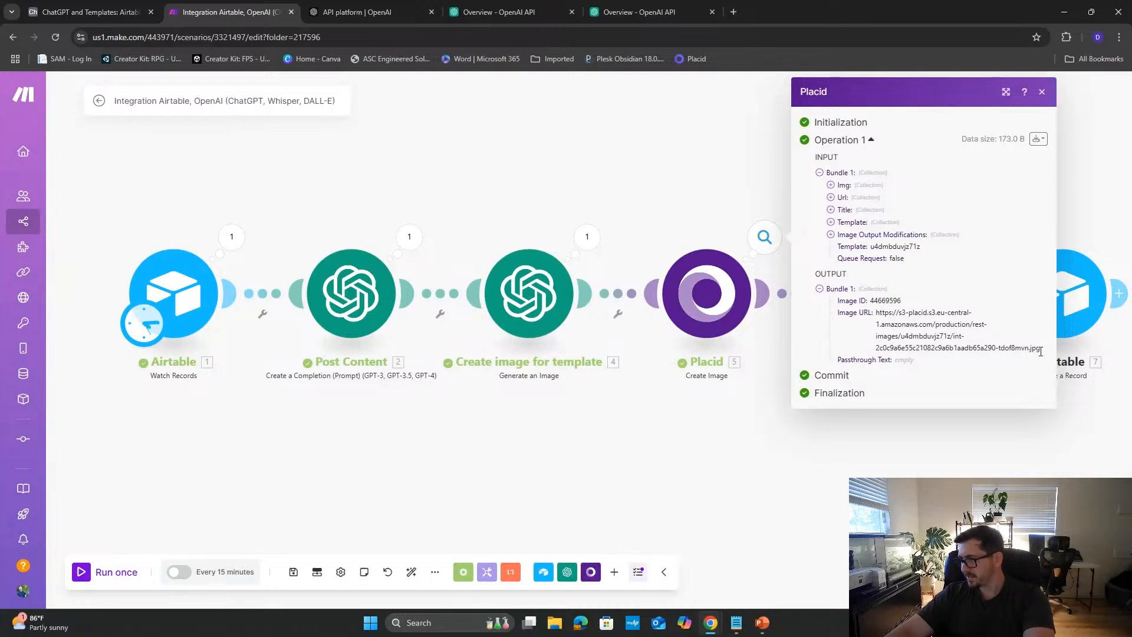
pyautogui.moveTo(1040, 351); pyautogui.dragTo(874, 317)
pyautogui.rightClick(873, 317)
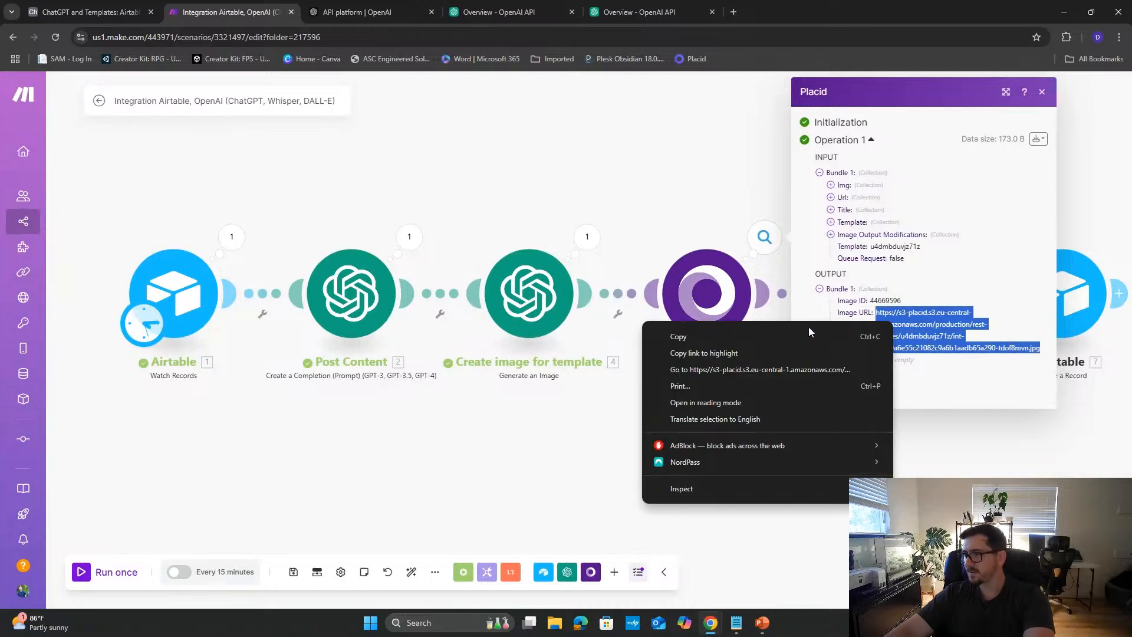
pyautogui.click(808, 336)
pyautogui.click(733, 12)
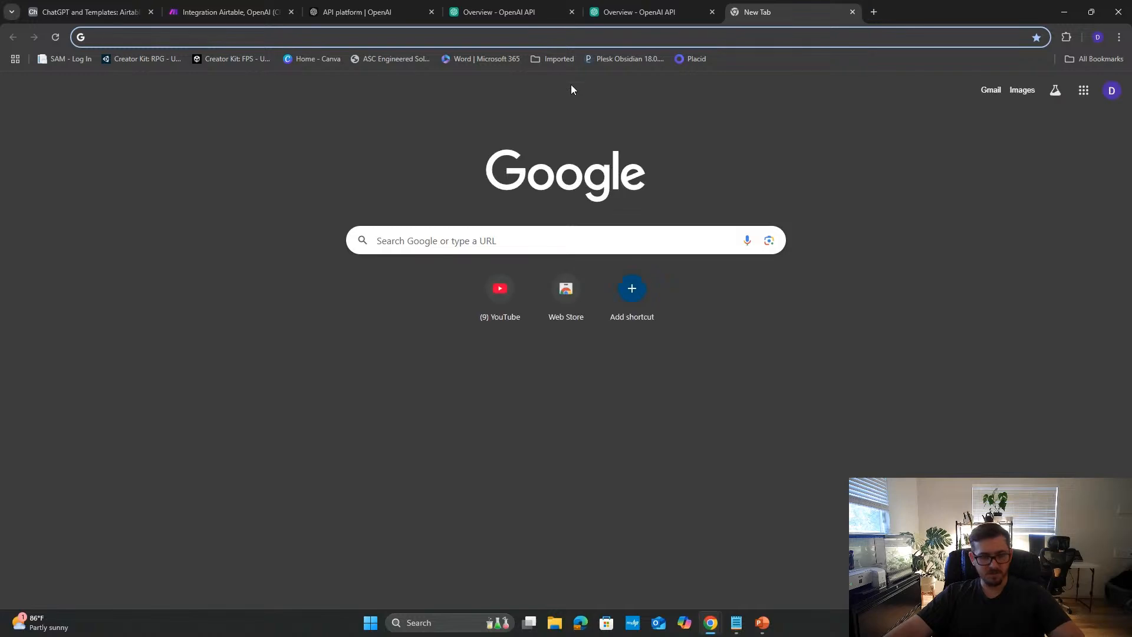
pyautogui.hotkey('ctrl', 'v')
pyautogui.press('Return')
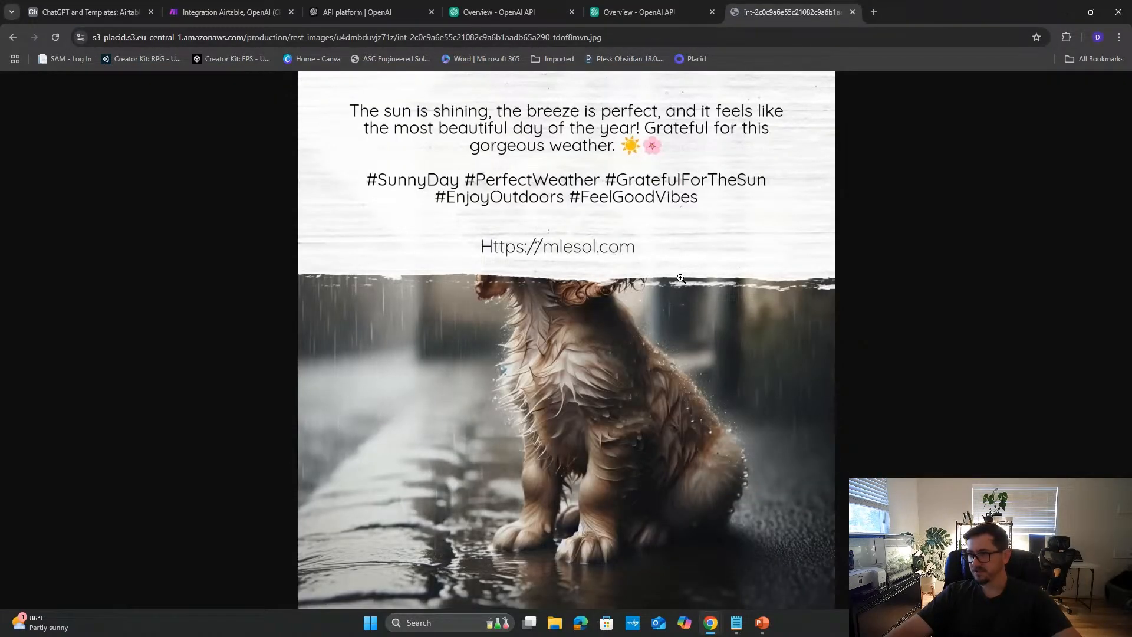
pyautogui.click(852, 12)
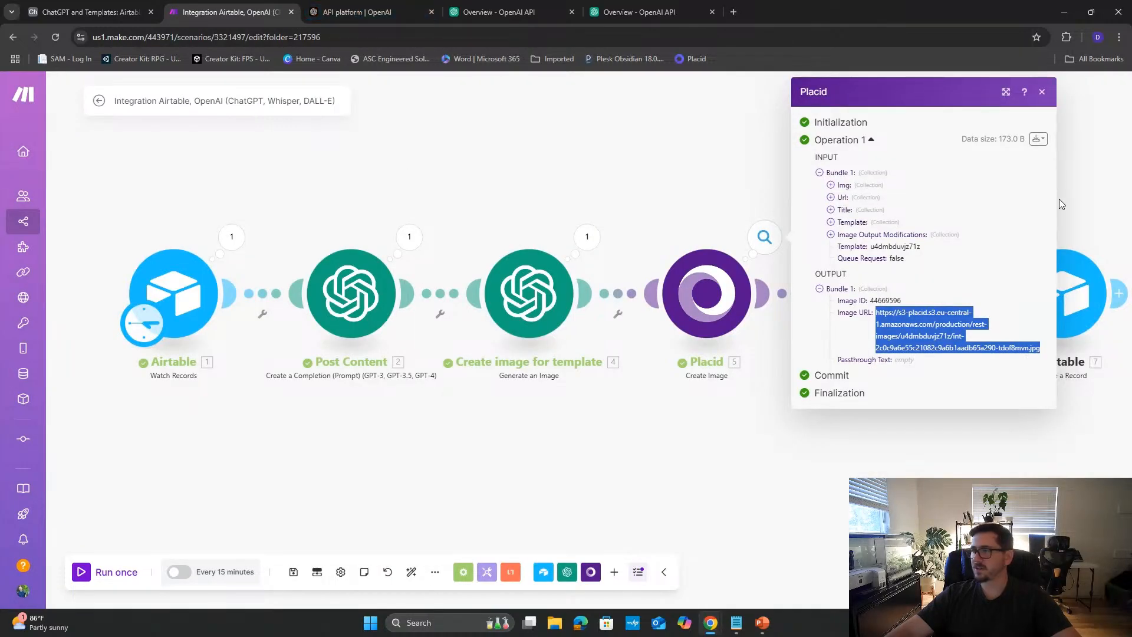
pyautogui.click(1041, 93)
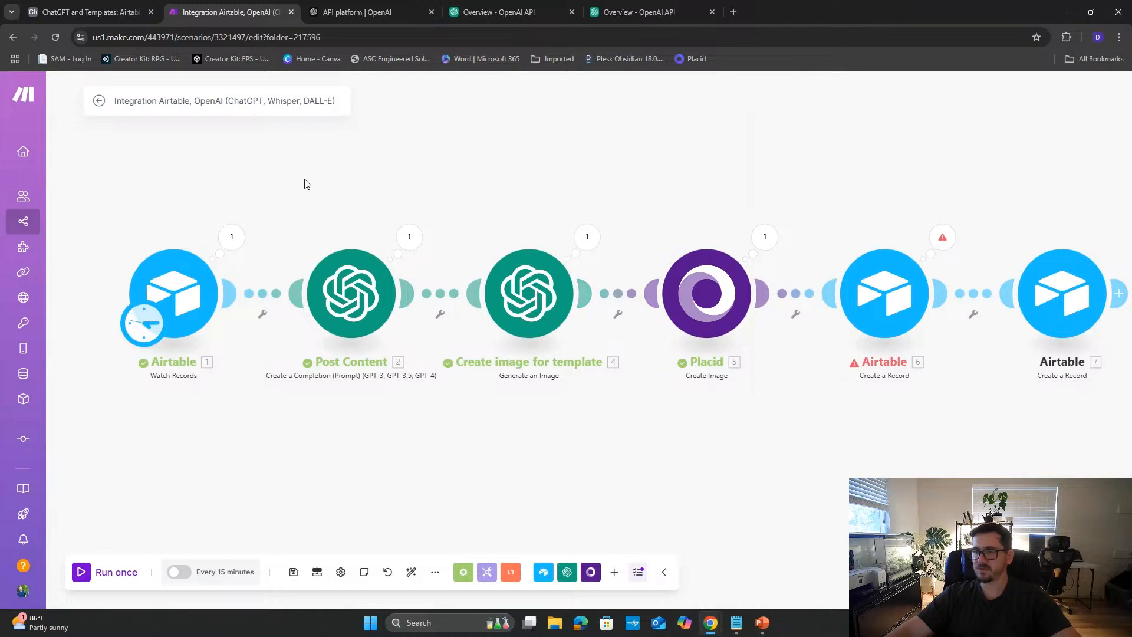
# - Switch to Airtable and set the ChatGPT Image Prompt to "generate an image of a cute puppy on a sunny day laying at the bottom of the picture"
pyautogui.click(77, 13)
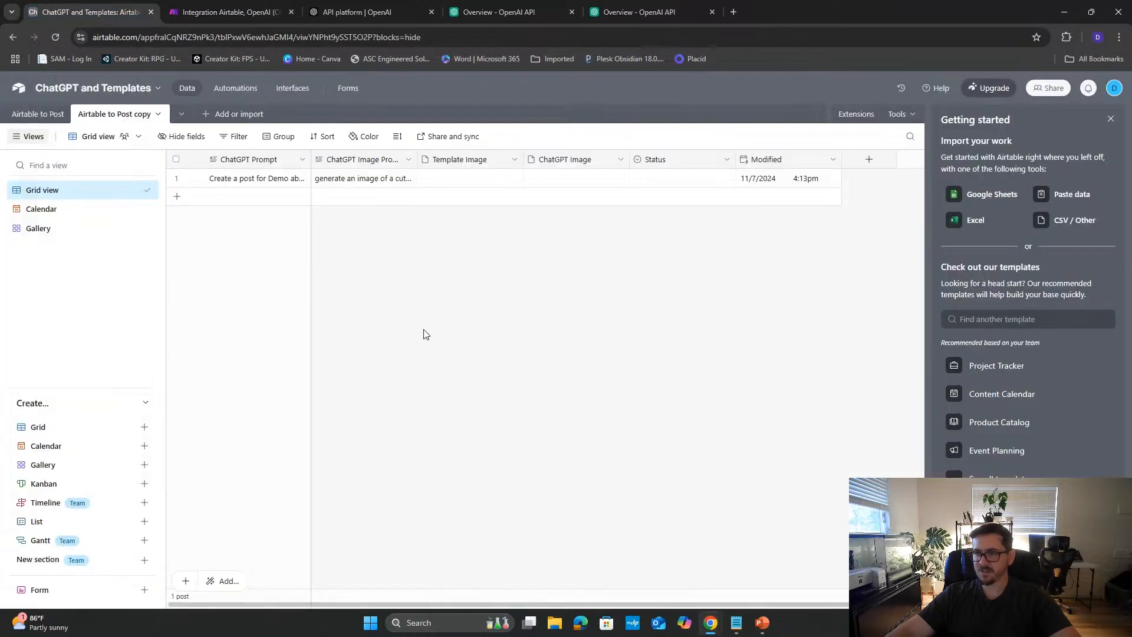
pyautogui.doubleClick(372, 181)
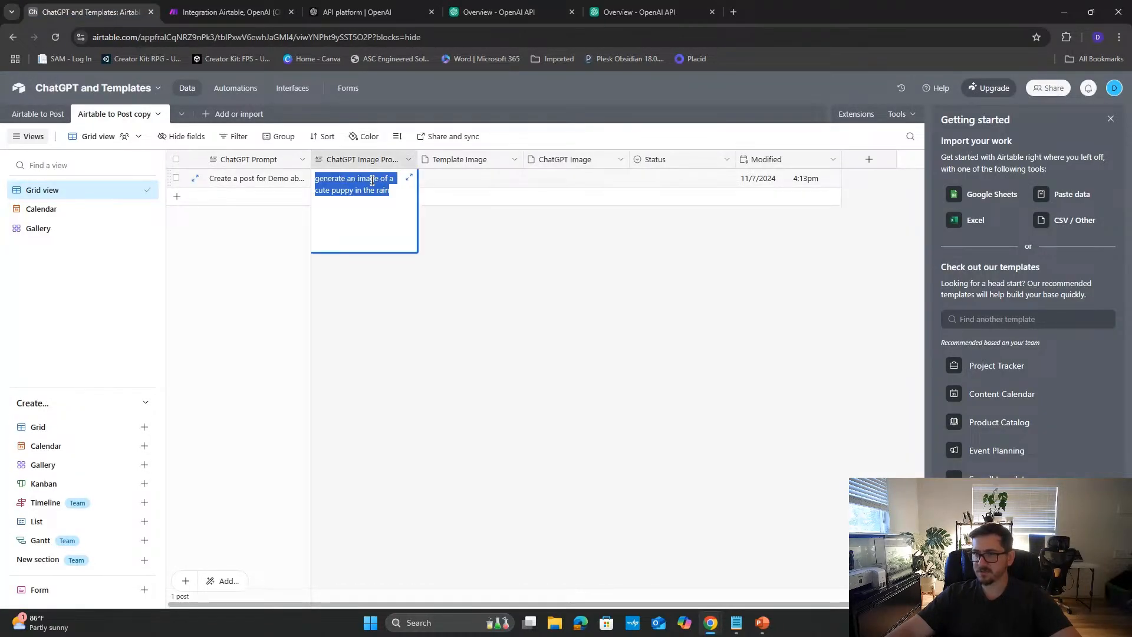
pyautogui.click(402, 209)
pyautogui.press('BackSpace')
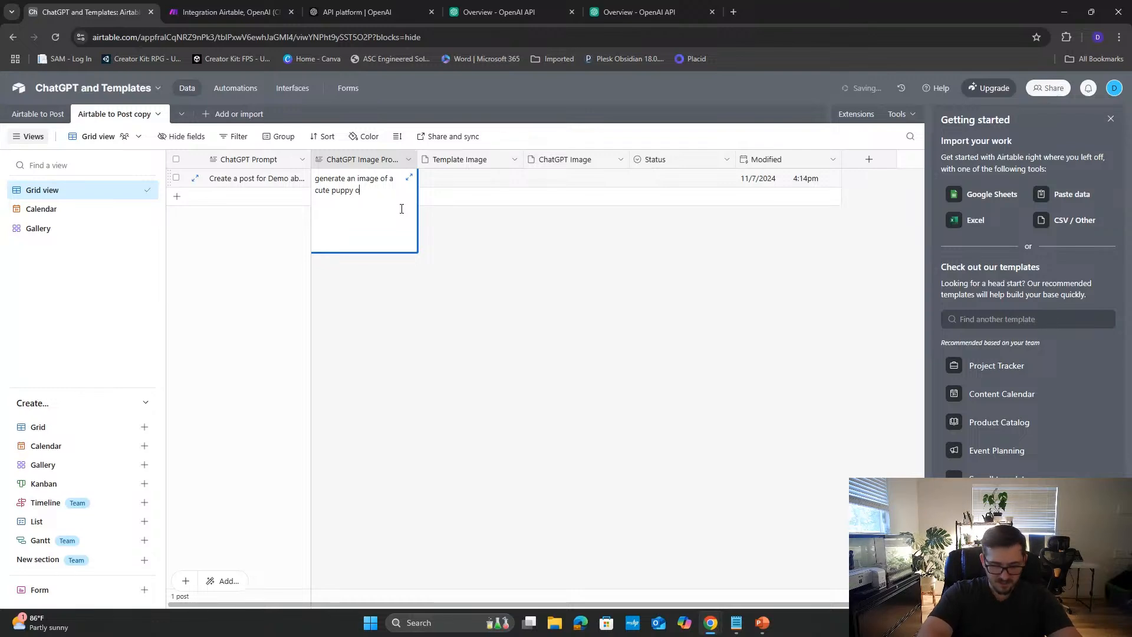
pyautogui.write('on a sunny ')
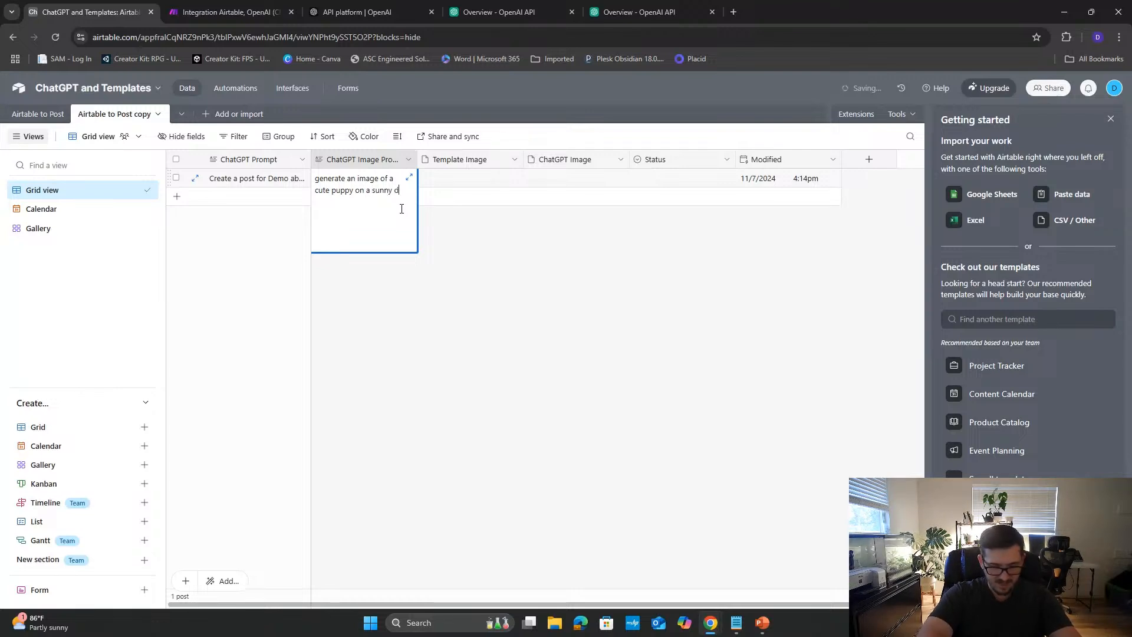
pyautogui.write('day laying at the bottom of the picture')
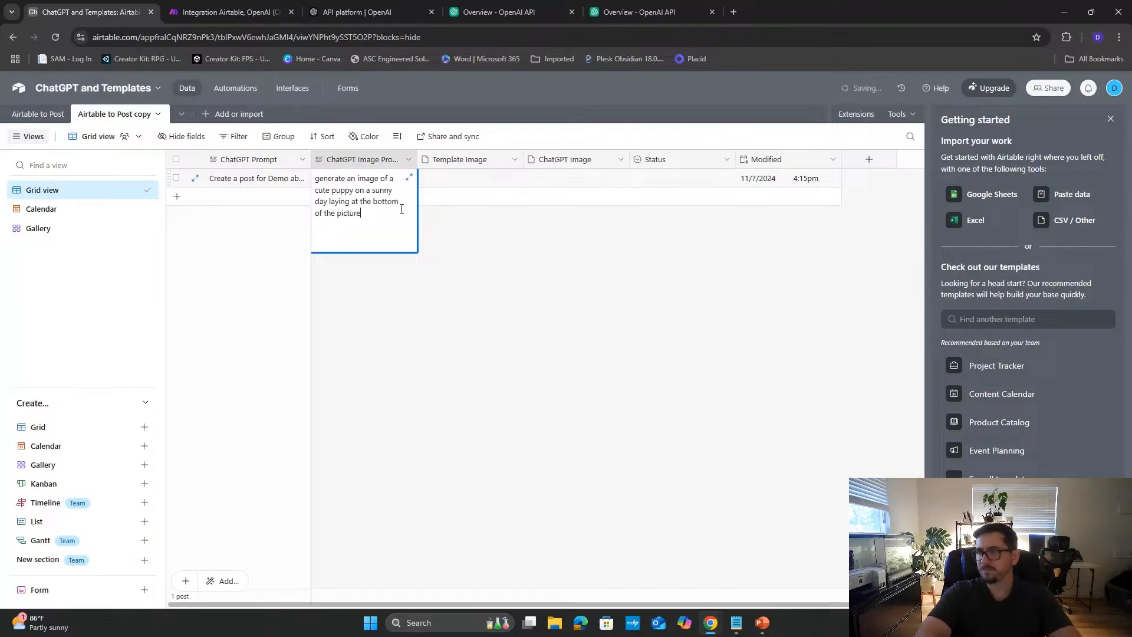
pyautogui.press('Tab')
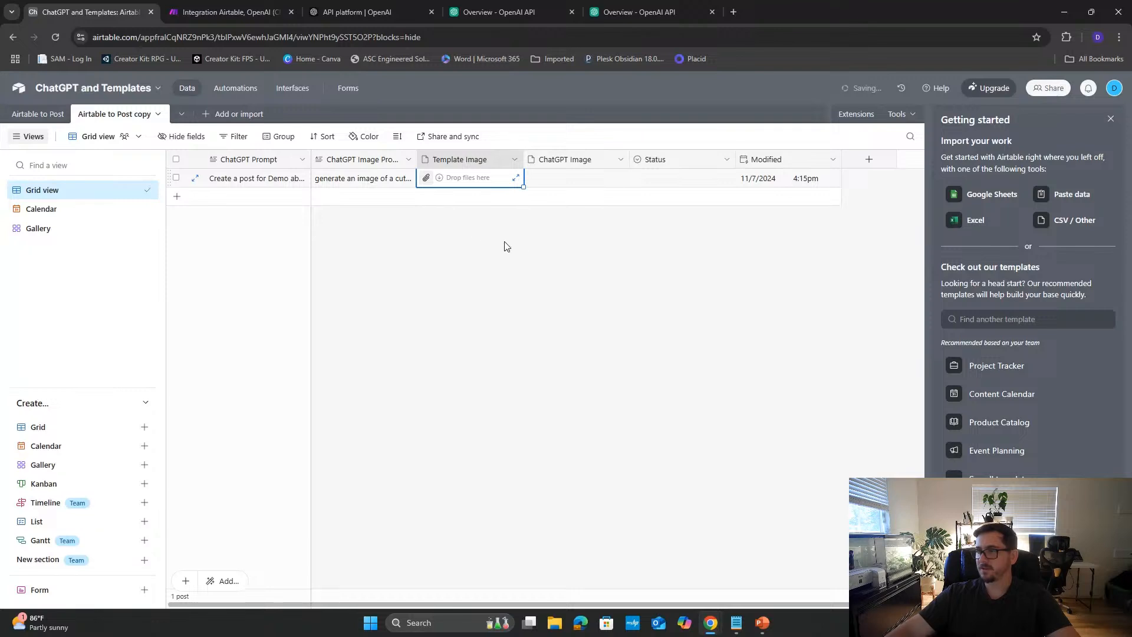
# - Switch to the Make scenario and run it once with the revised image prompt
pyautogui.click(243, 11)
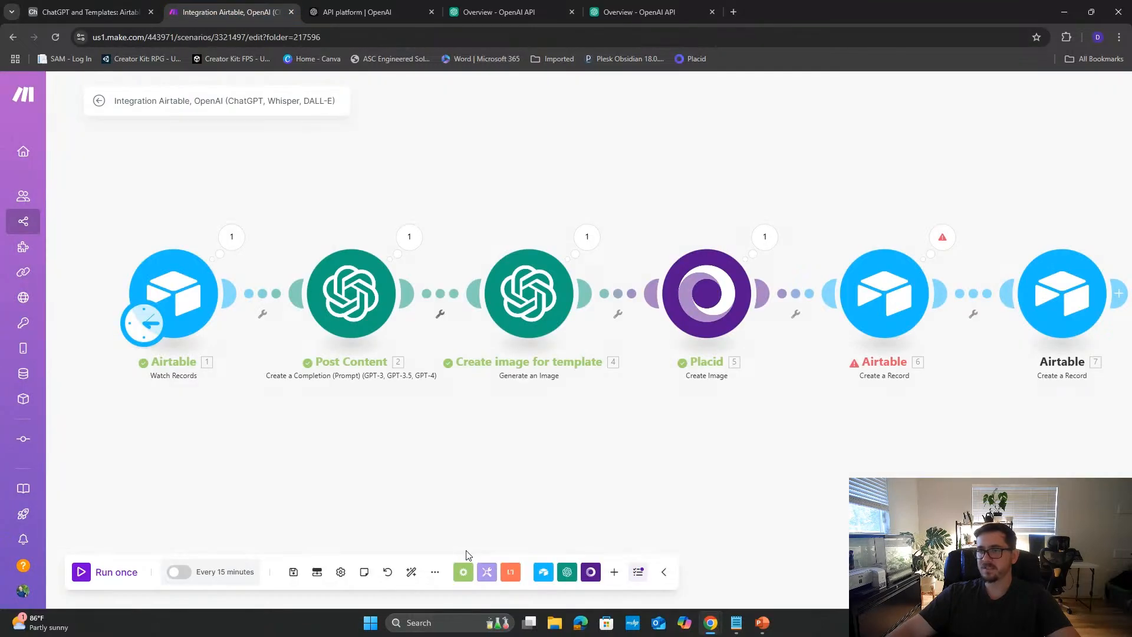
pyautogui.click(106, 570)
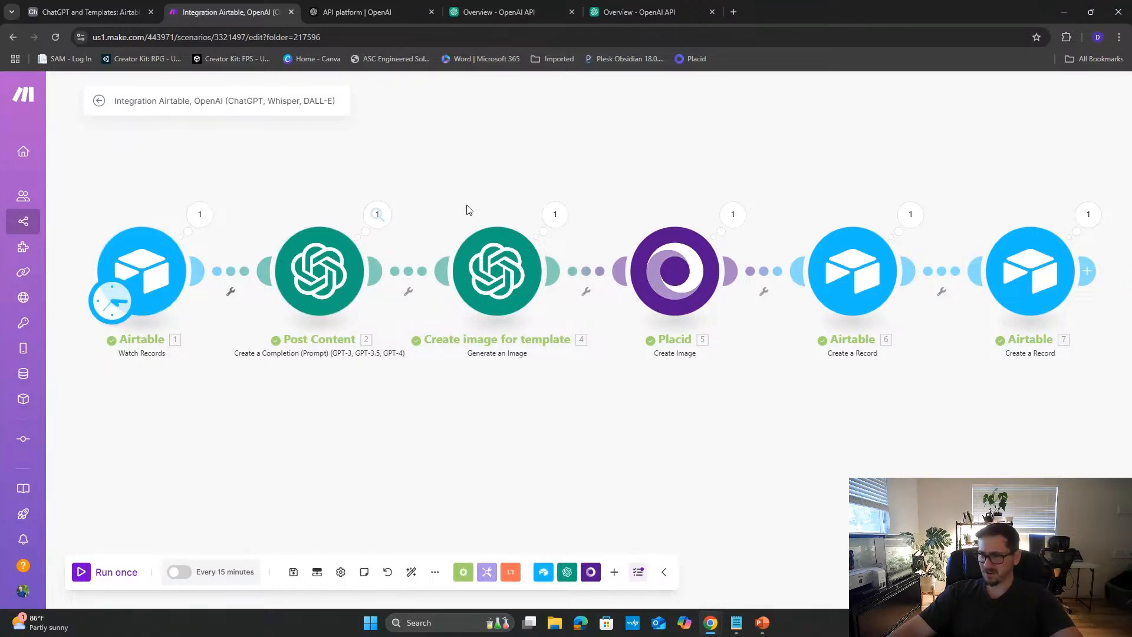
# - Switch to Airtable and delete the second record, with status Current Prompt, from the Airtable to Post copy table
pyautogui.click(135, 7)
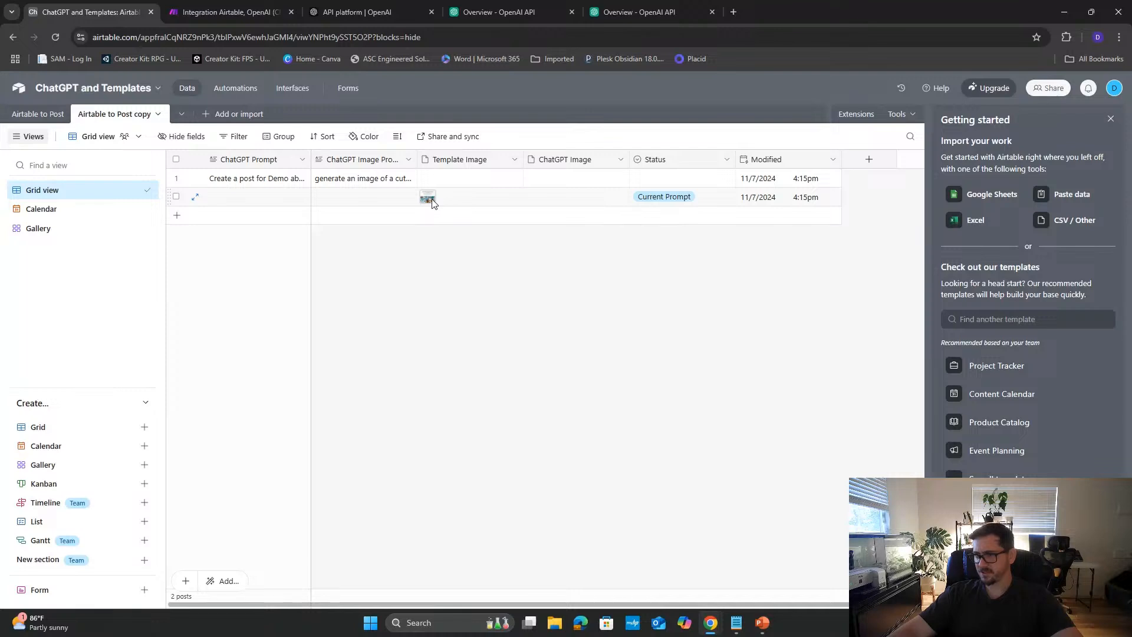
pyautogui.click(176, 197)
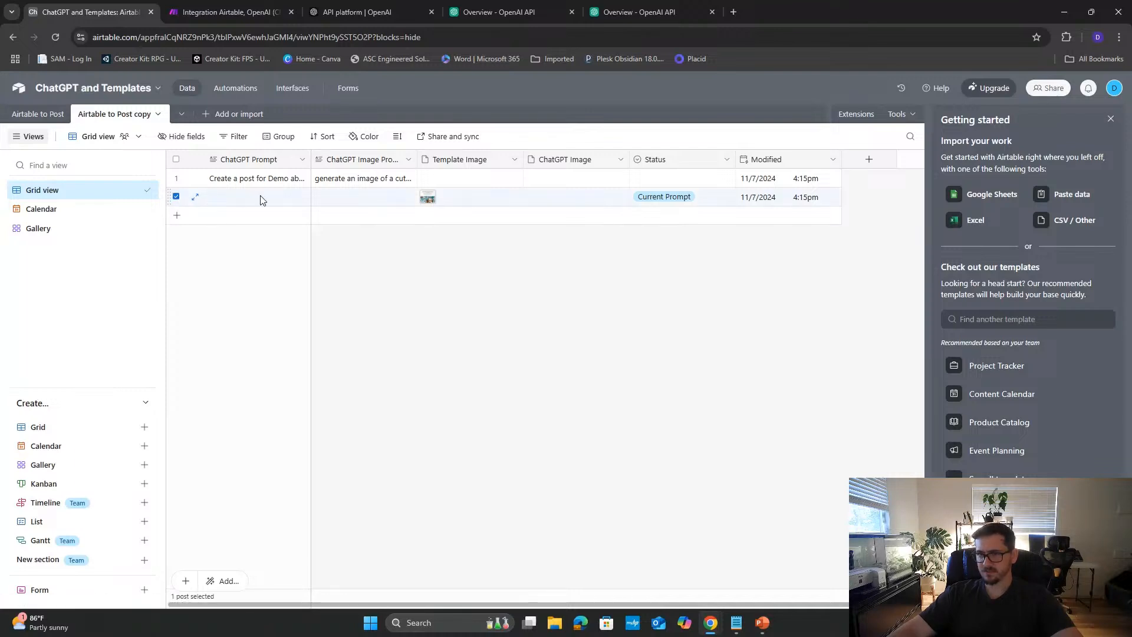
pyautogui.rightClick(263, 199)
pyautogui.click(331, 404)
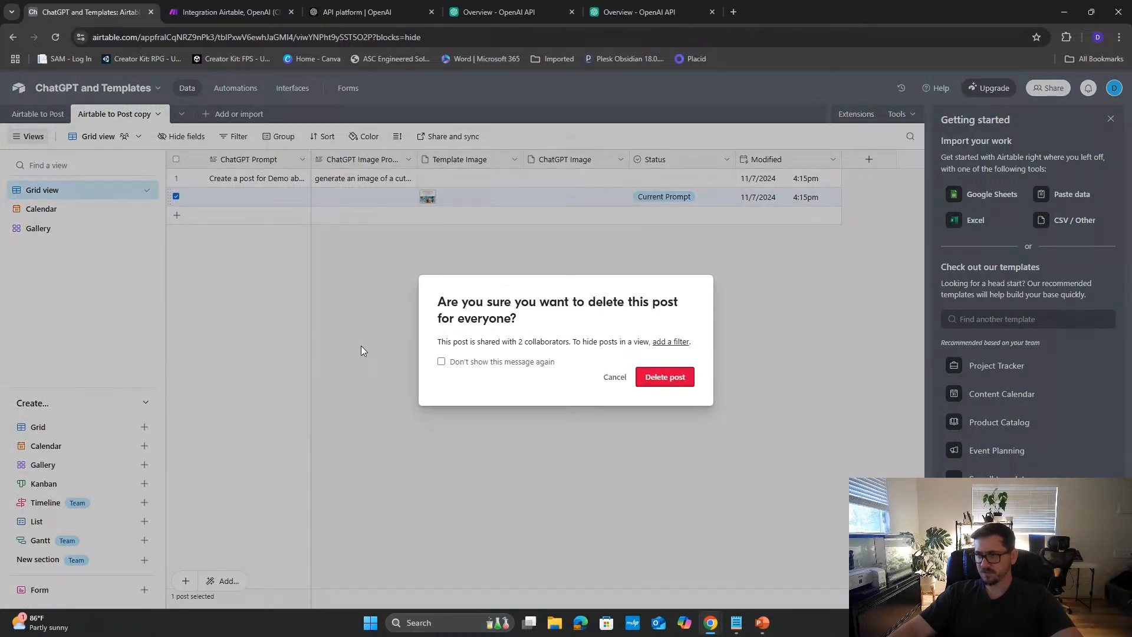
pyautogui.click(662, 378)
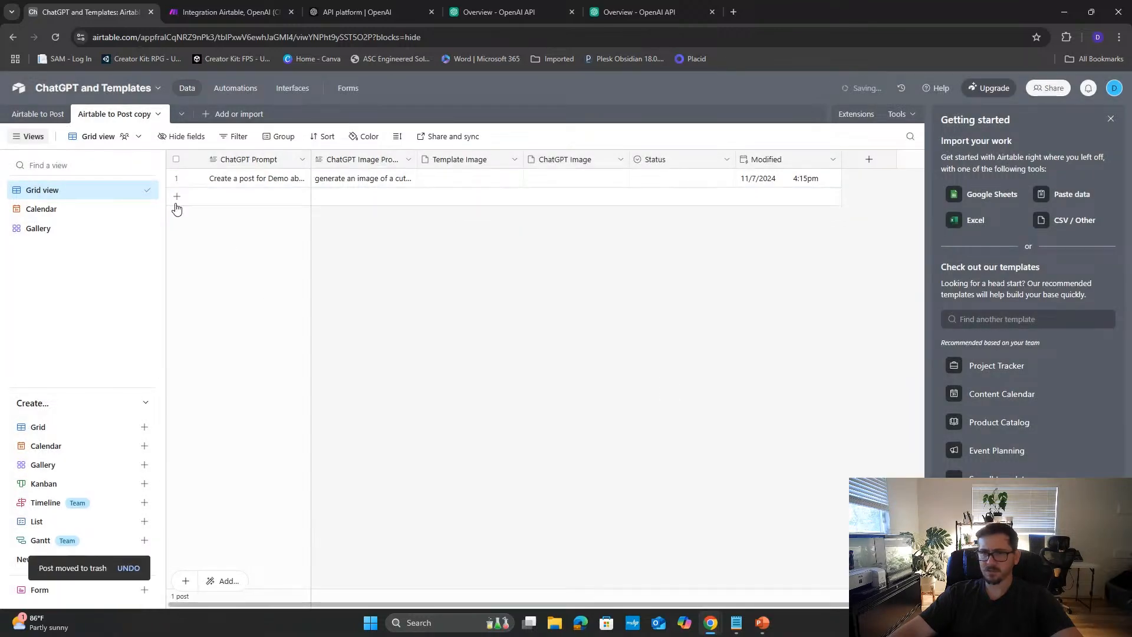
# - Examine the post image and content of the fourth record in the Airtable to Post table, and return to the Make scenario
pyautogui.click(35, 114)
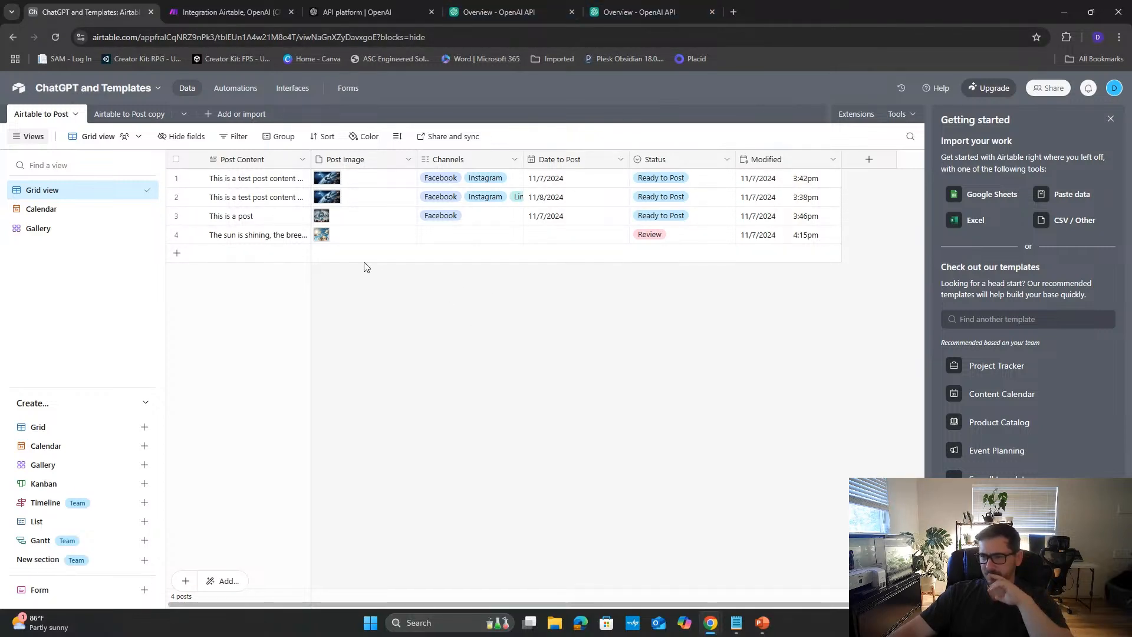
pyautogui.doubleClick(344, 233)
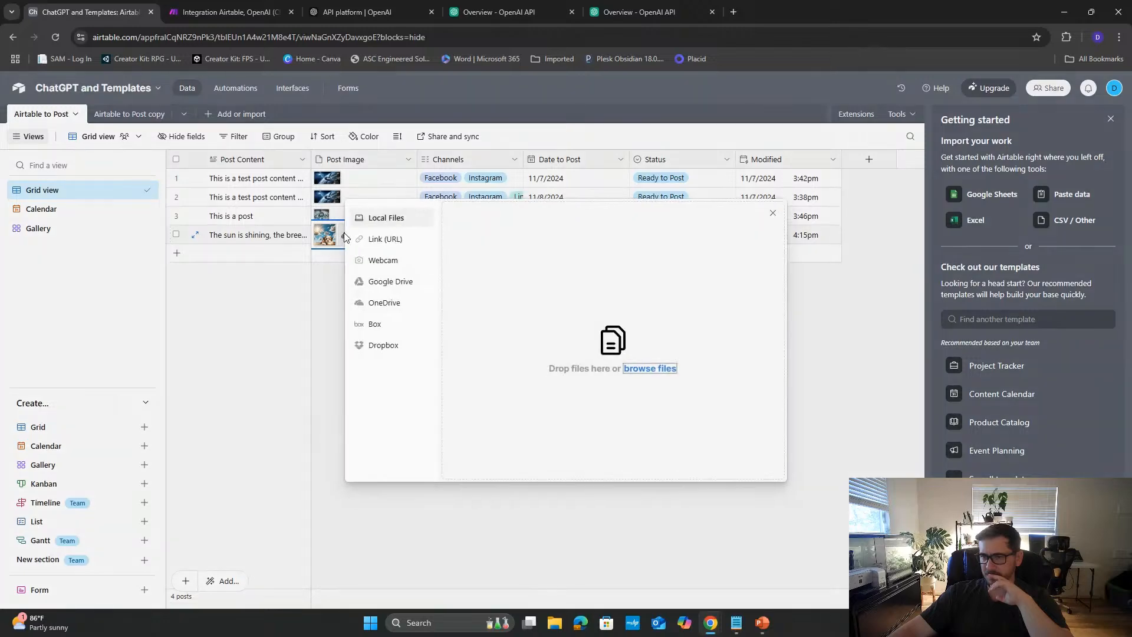
pyautogui.click(318, 240)
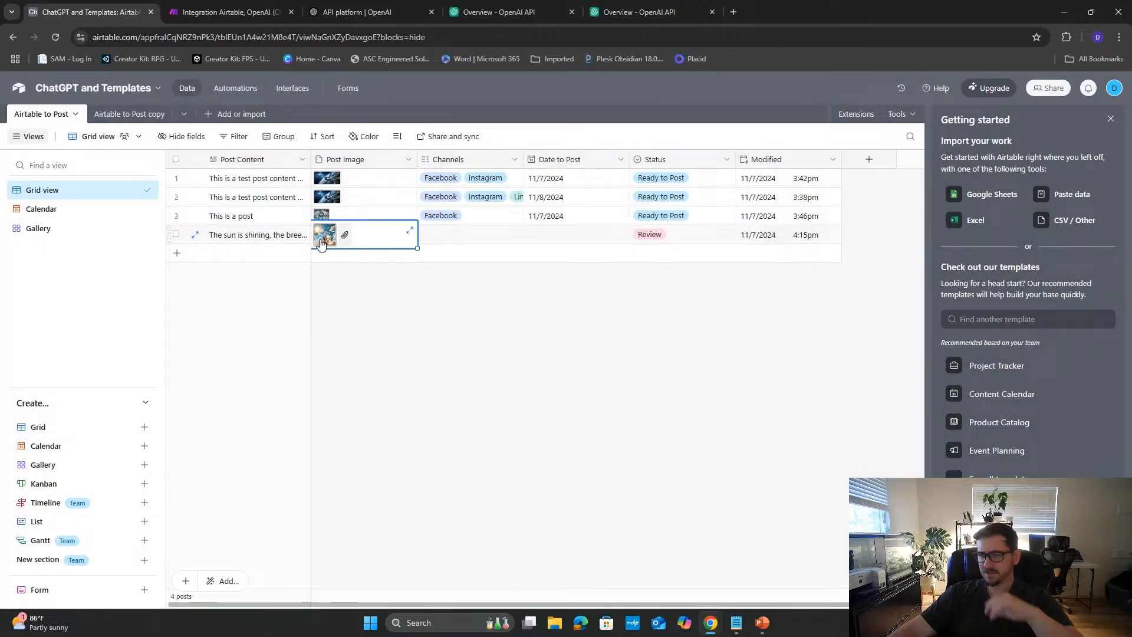
pyautogui.click(321, 242)
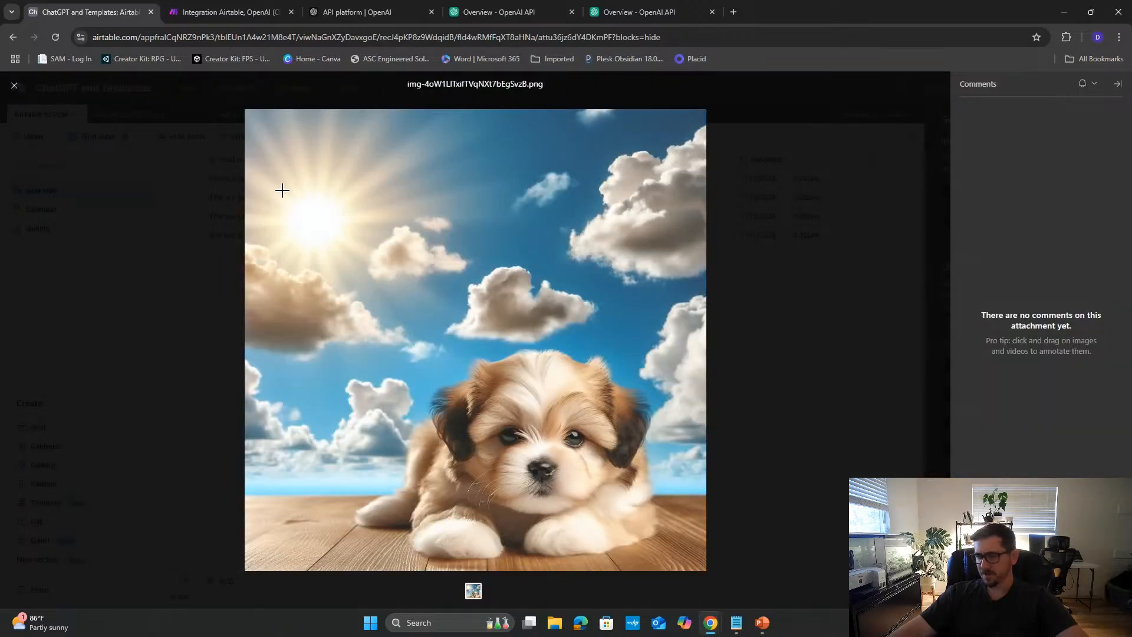
pyautogui.click(14, 88)
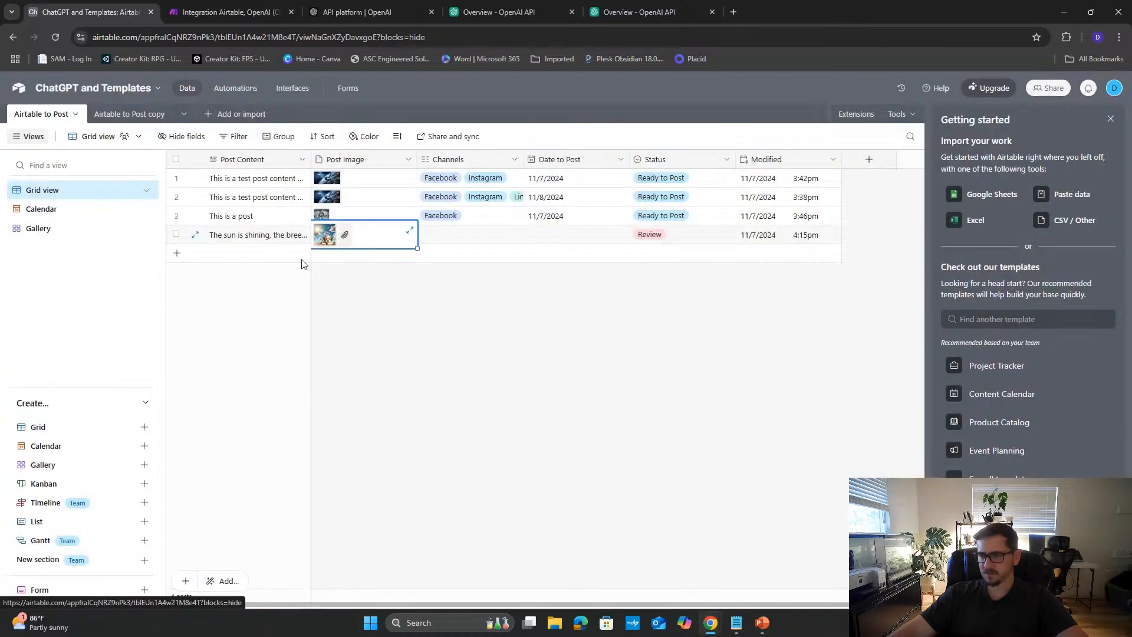
pyautogui.doubleClick(256, 236)
pyautogui.click(457, 315)
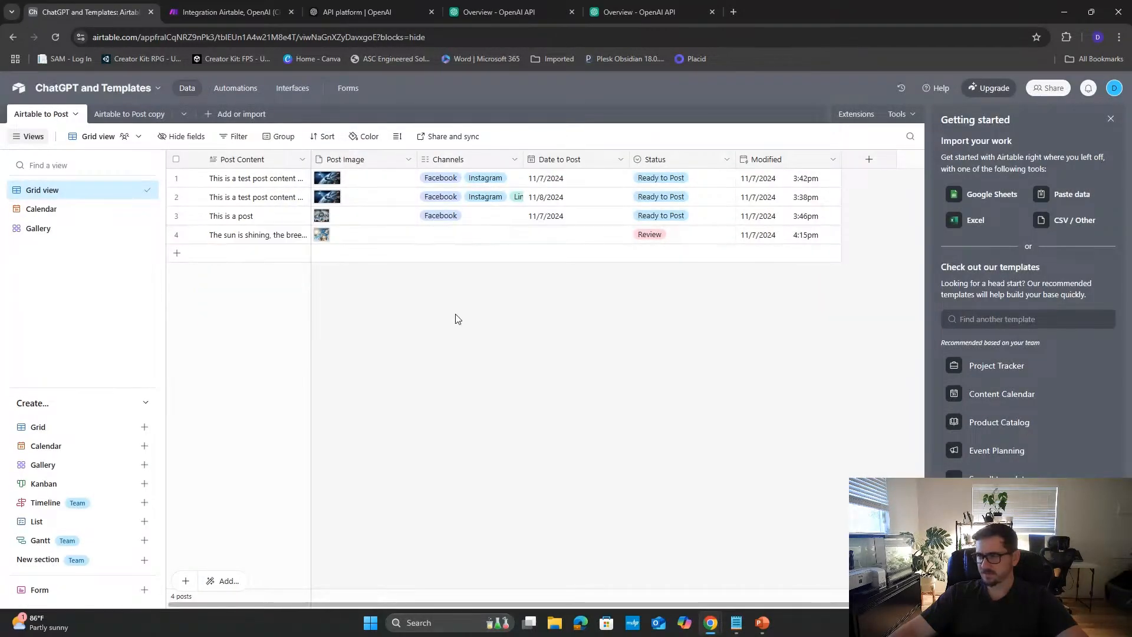
pyautogui.click(246, 235)
pyautogui.click(393, 241)
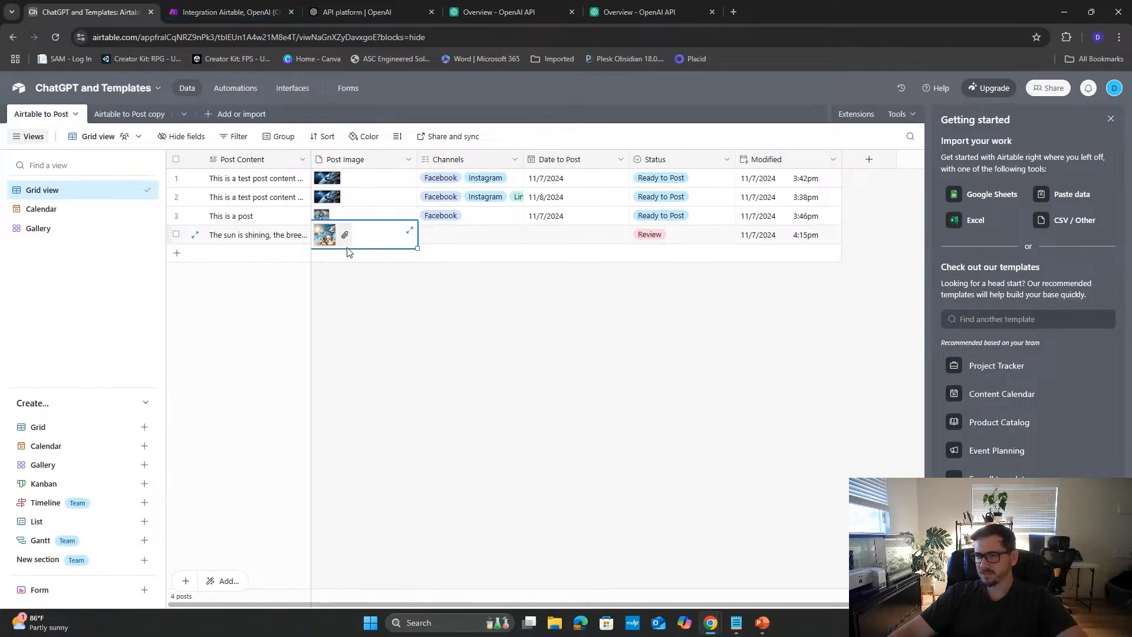
pyautogui.click(325, 234)
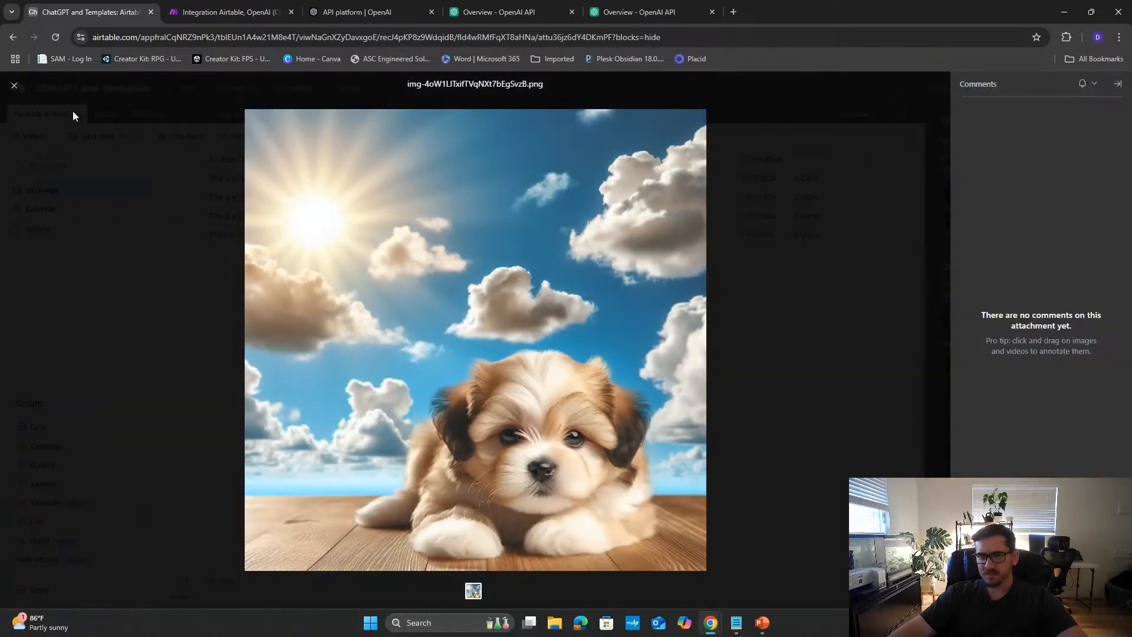
pyautogui.click(15, 86)
pyautogui.click(224, 12)
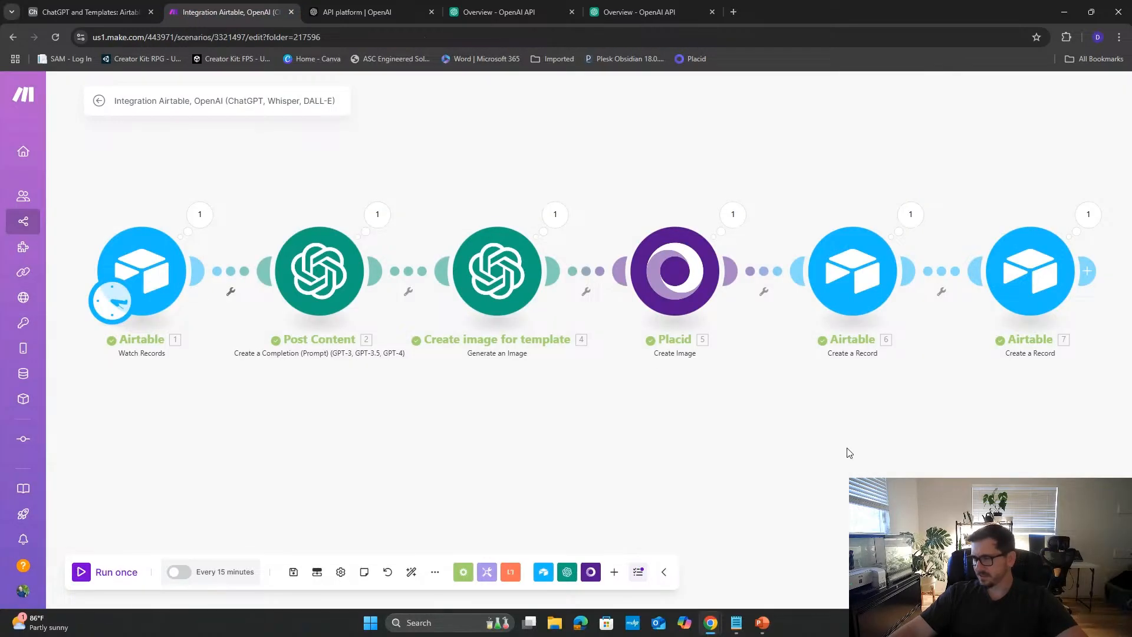
# - In the Create a Record module after Placid, replace the Post Image file URL with Placid's Image URL and save the module
pyautogui.moveTo(847, 453); pyautogui.dragTo(480, 483)
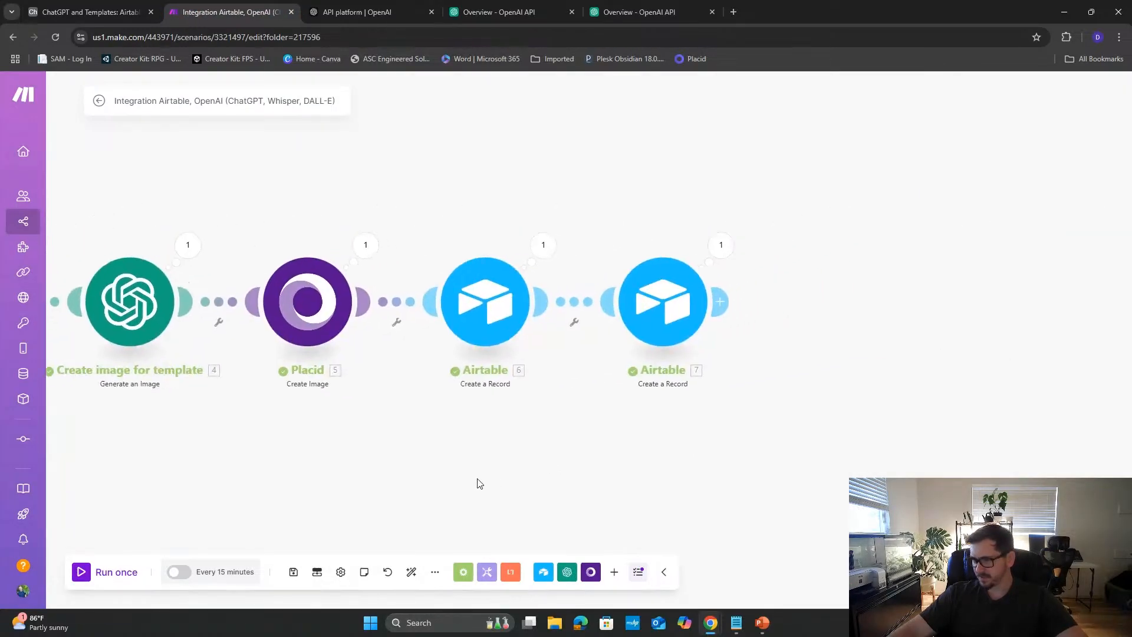
pyautogui.click(485, 331)
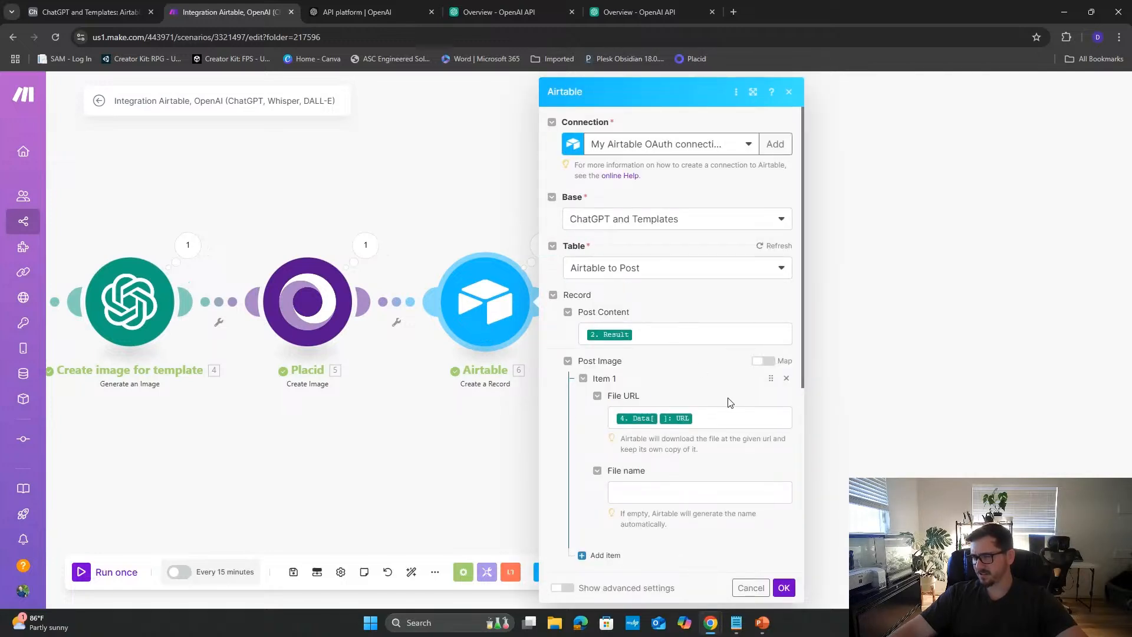
pyautogui.scroll(-5, 729, 401)
pyautogui.scroll(-1, 695, 445)
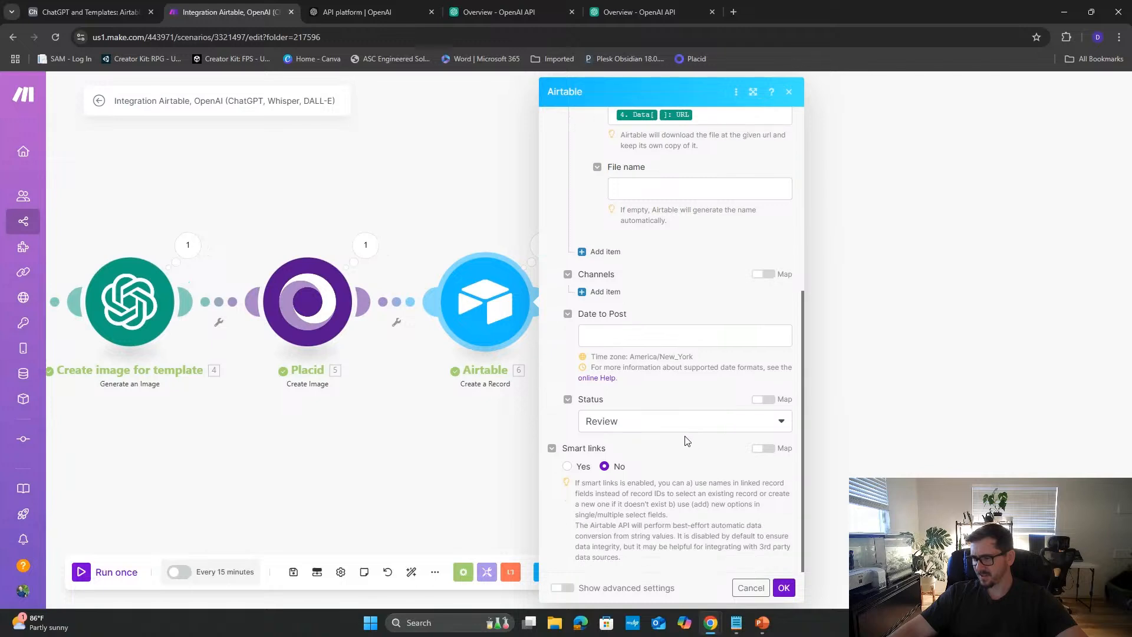
pyautogui.scroll(3, 659, 387)
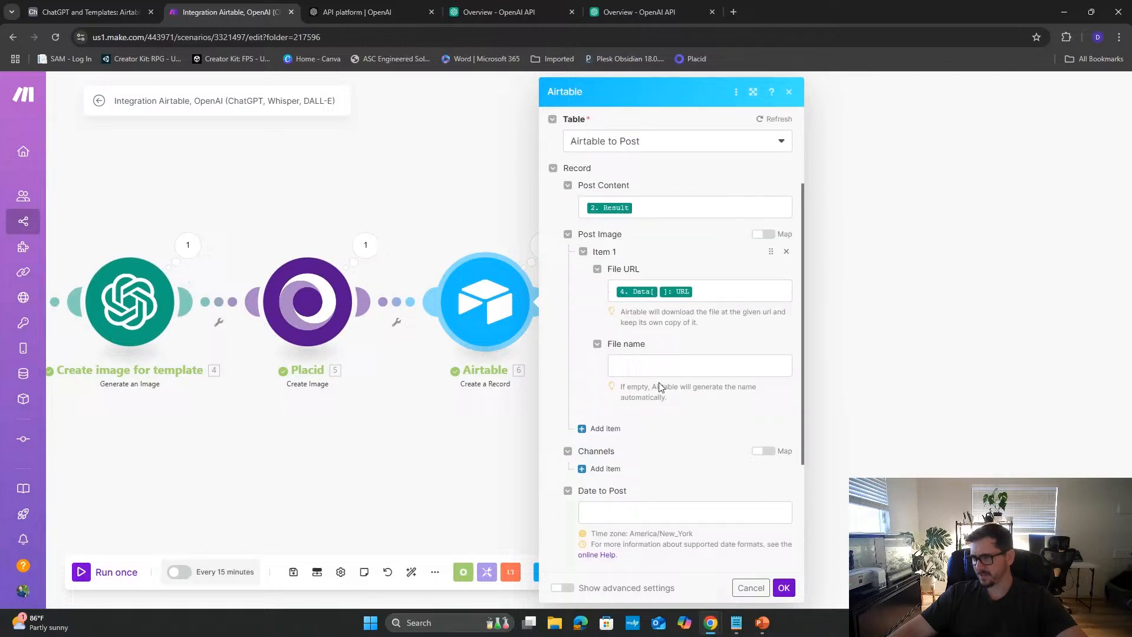
pyautogui.click(701, 294)
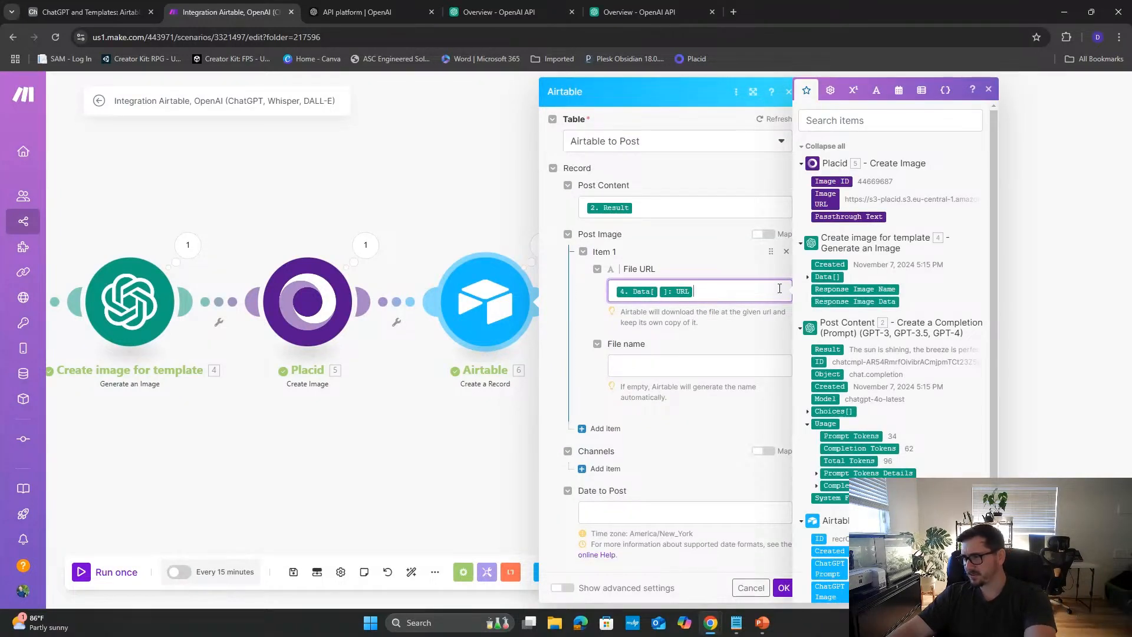
pyautogui.press('BackSpace')
pyautogui.press('BackSpace')
pyautogui.click(825, 199)
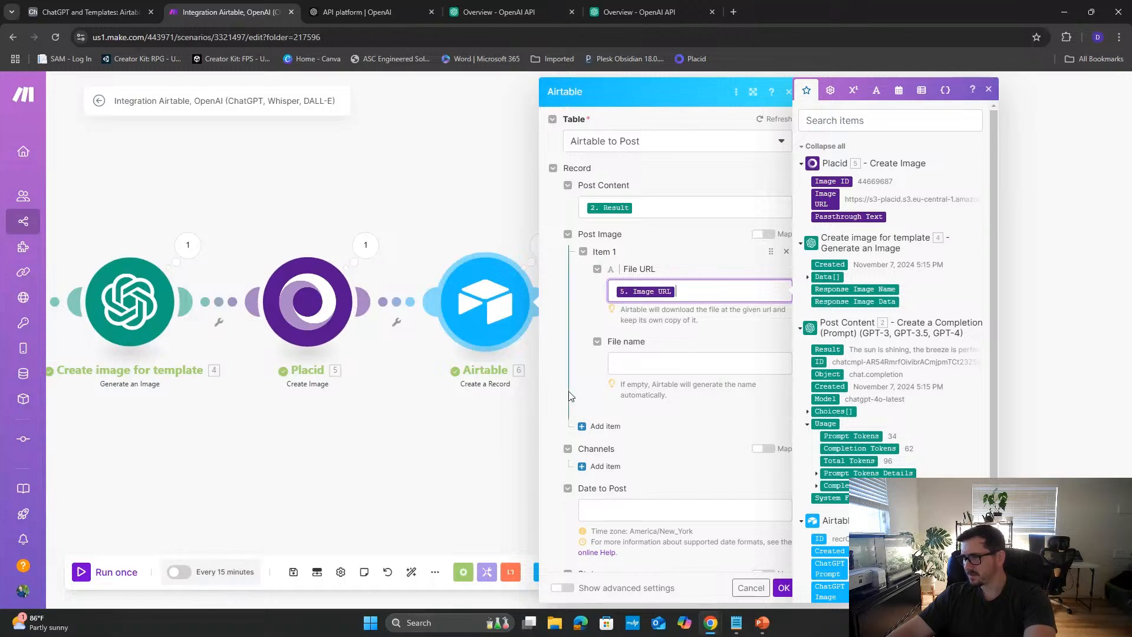
pyautogui.click(702, 431)
pyautogui.click(784, 588)
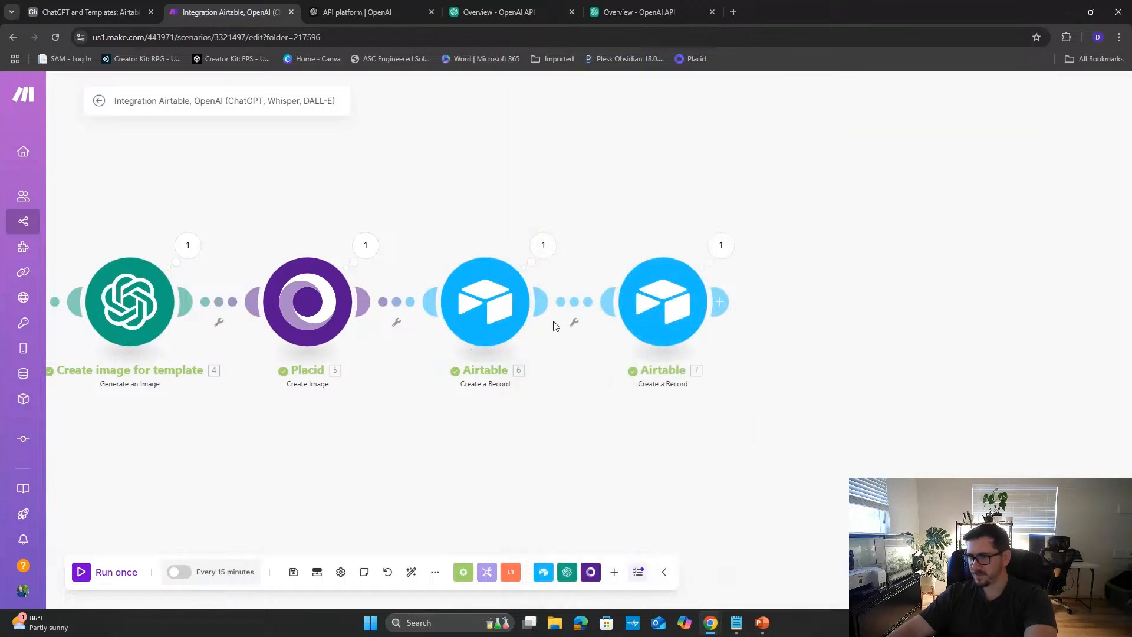
# - In the last Create a Record module, map ChatGPT Prompt and ChatGPT Image Prompt to the matching Watch Records fields and save it
pyautogui.click(659, 295)
pyautogui.click(803, 331)
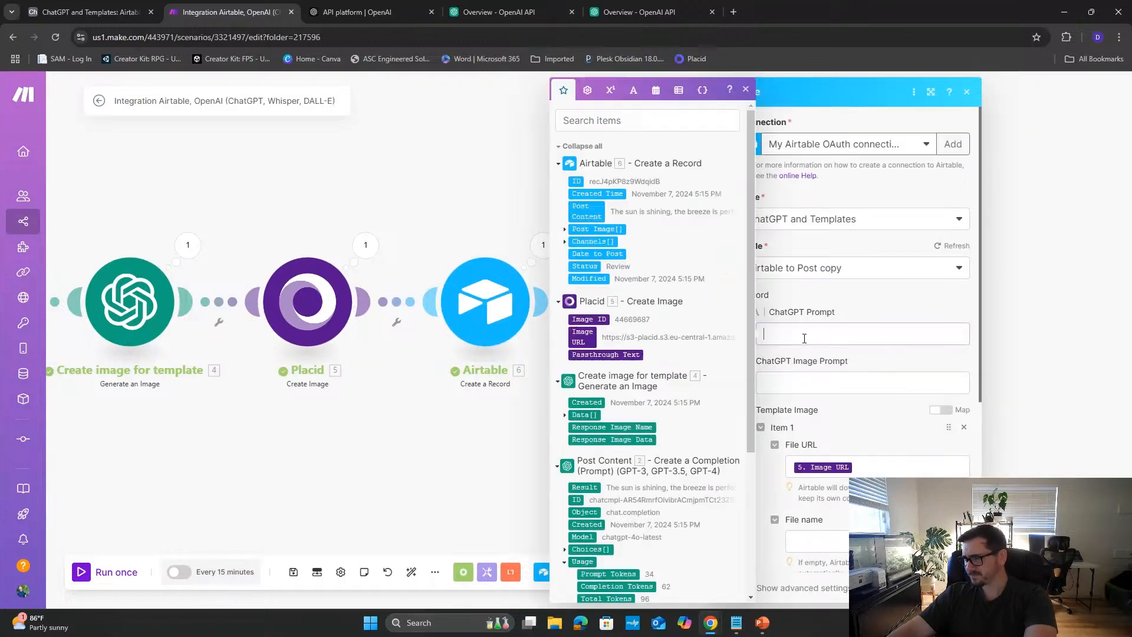
pyautogui.scroll(-1, 592, 383)
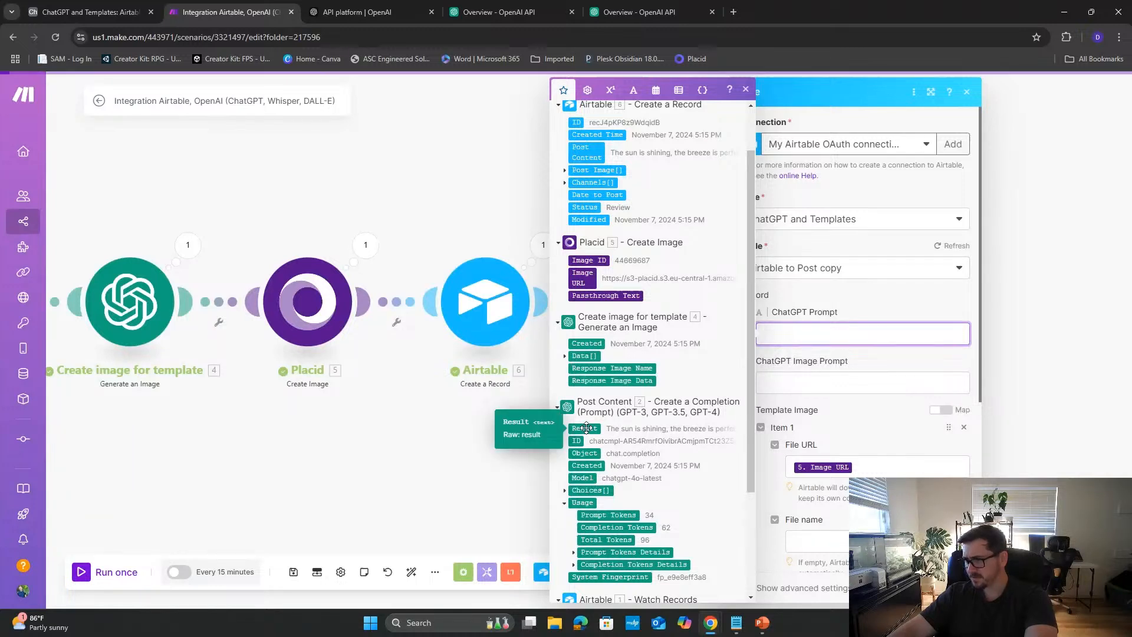
pyautogui.scroll(1, 615, 311)
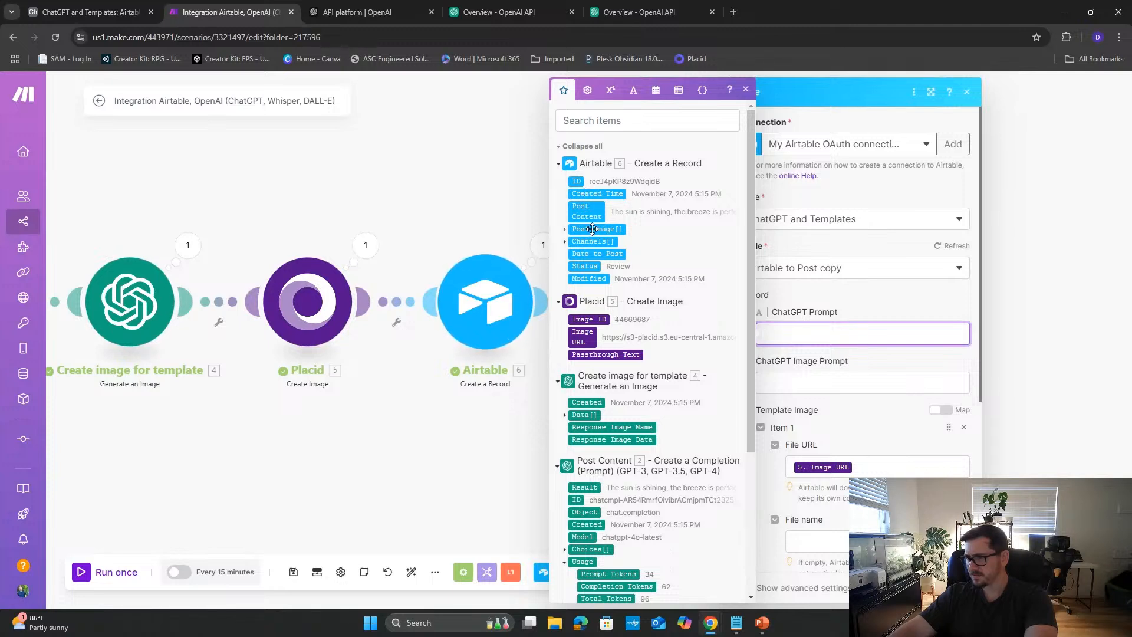
pyautogui.scroll(-3, 648, 428)
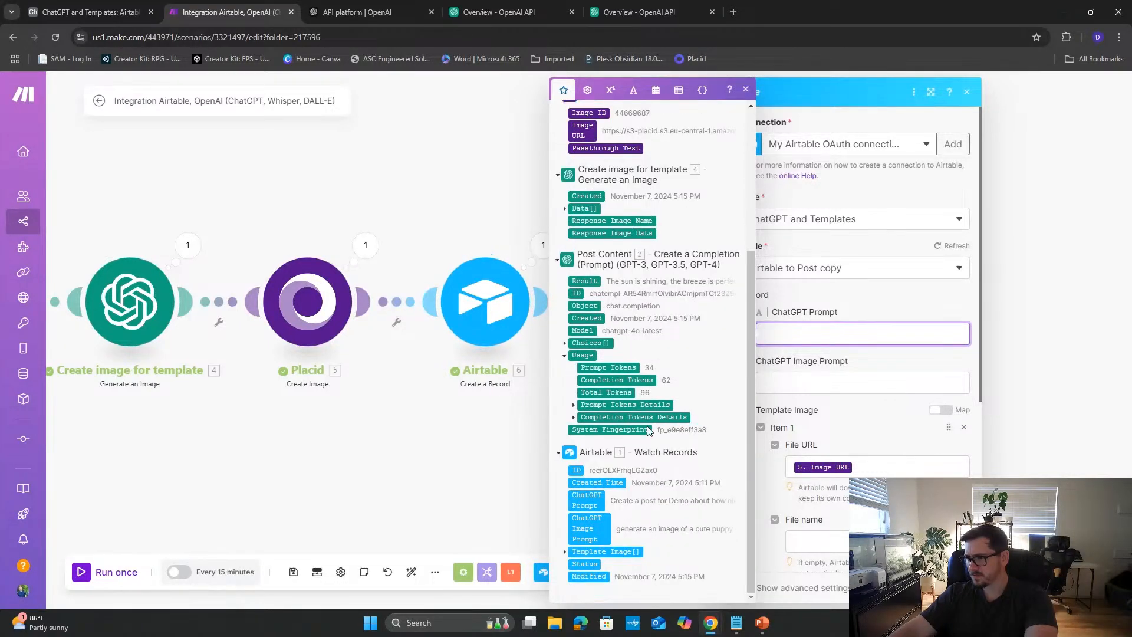
pyautogui.click(586, 503)
pyautogui.press('Tab')
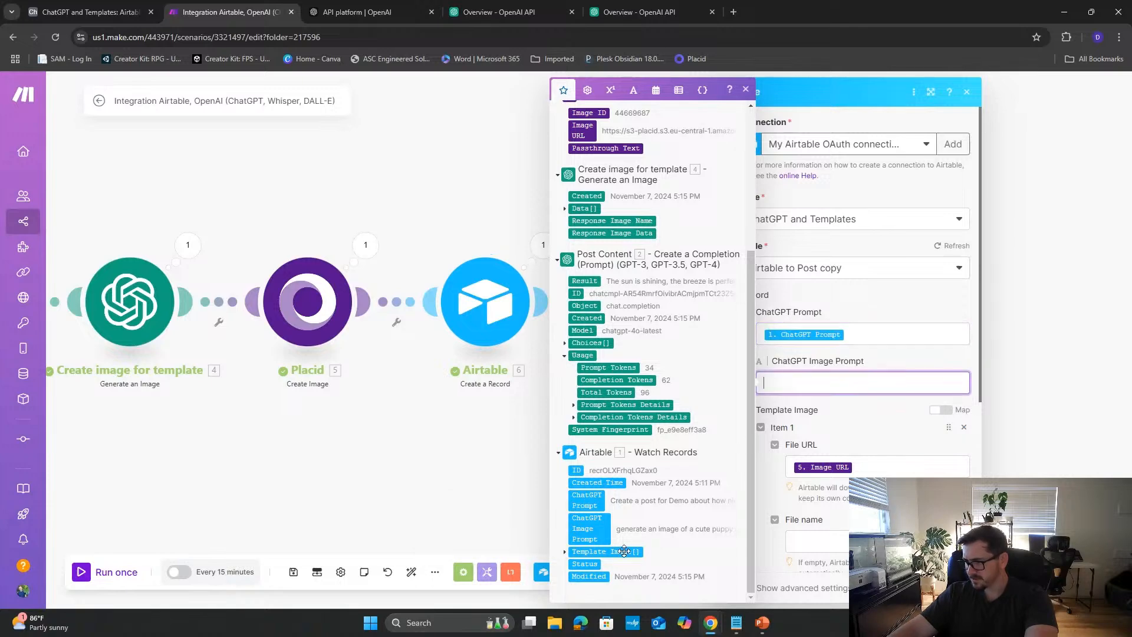
pyautogui.click(581, 527)
pyautogui.click(953, 587)
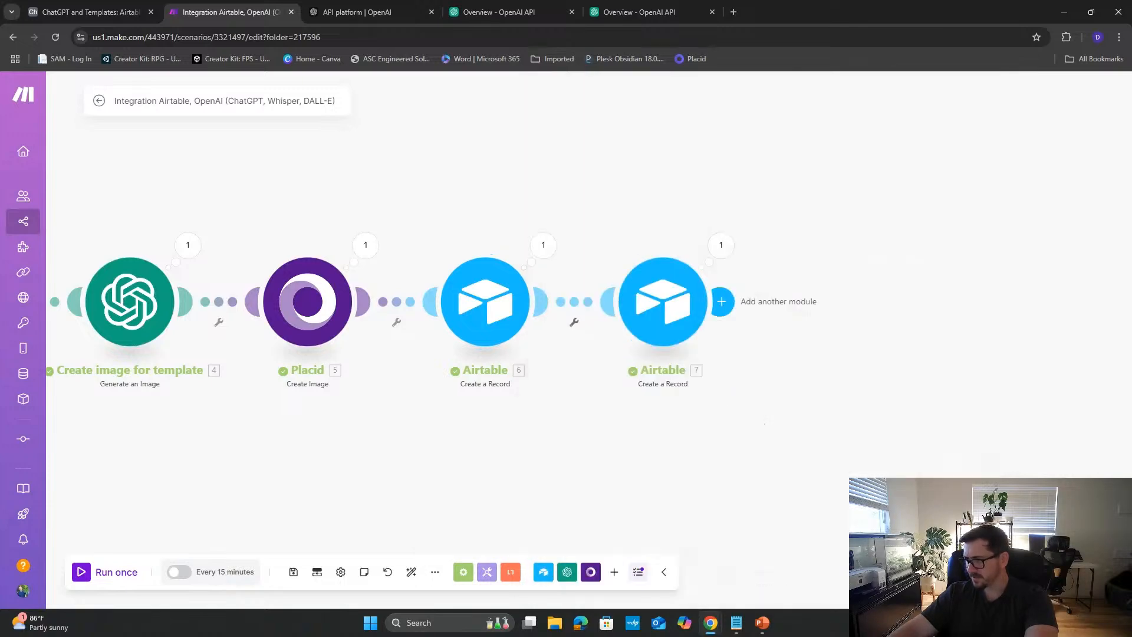
# - Delete the last Airtable Create a Record module from the end of the scenario
pyautogui.moveTo(522, 483); pyautogui.dragTo(726, 457)
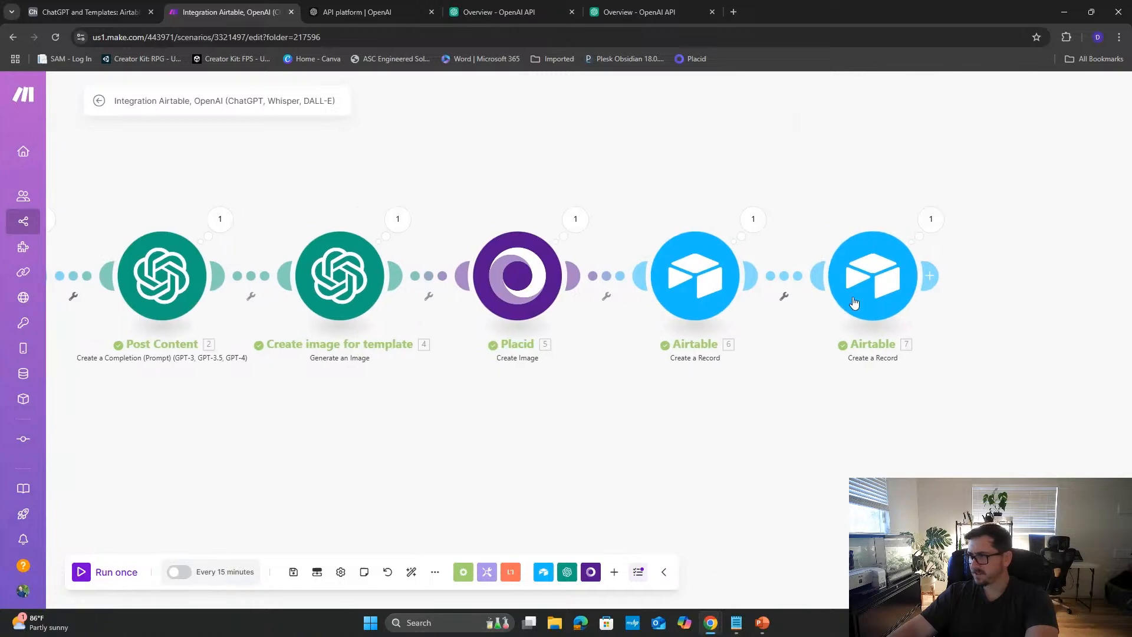
pyautogui.rightClick(859, 297)
pyautogui.click(908, 434)
# - Run the shortened scenario once
pyautogui.moveTo(556, 434); pyautogui.dragTo(826, 380)
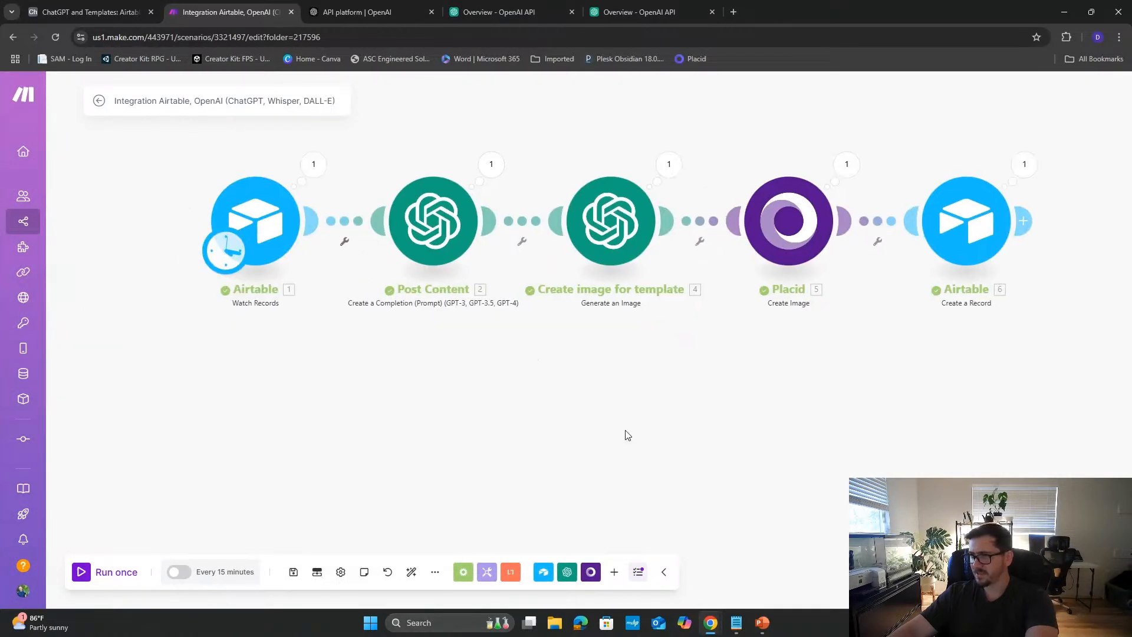
pyautogui.scroll(-2, 624, 430)
pyautogui.moveTo(713, 400); pyautogui.dragTo(585, 430)
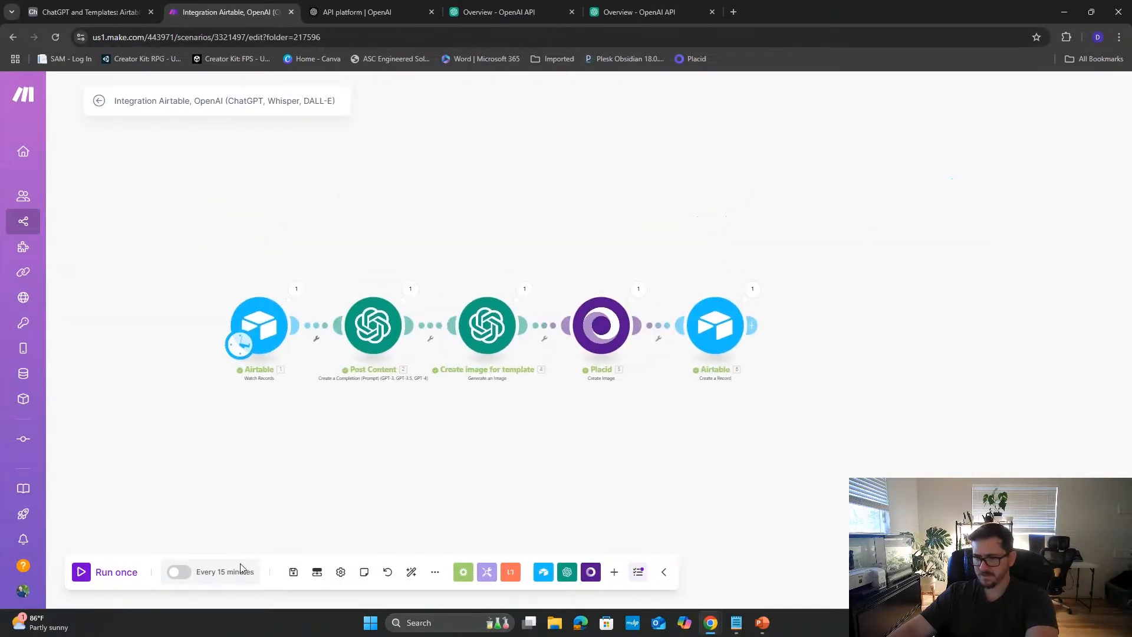
pyautogui.click(99, 573)
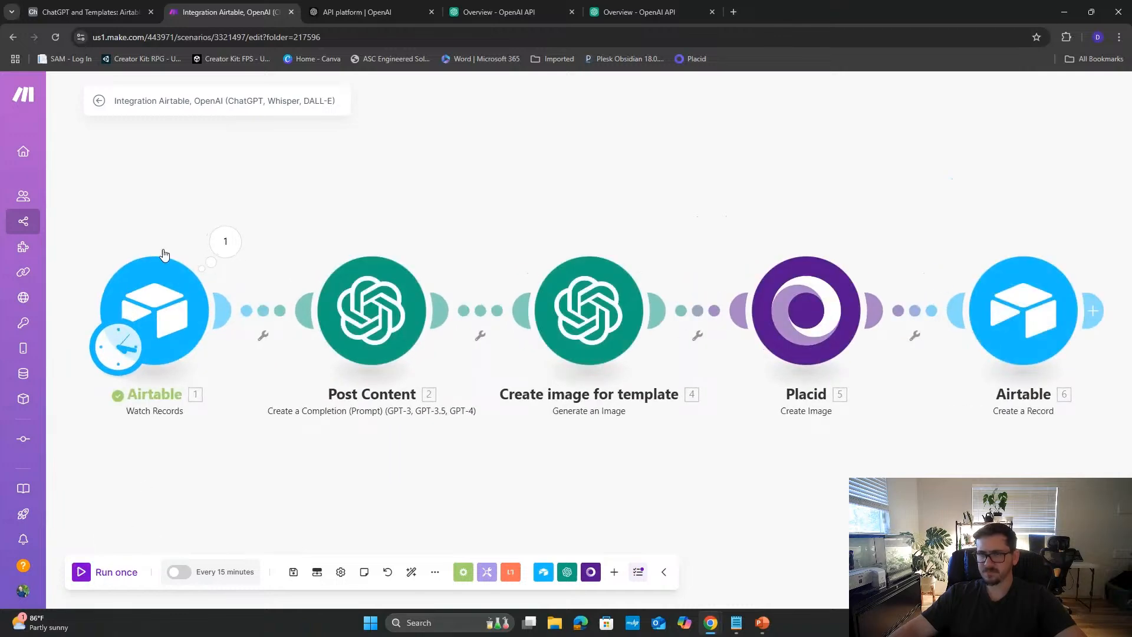
# - Switch to Airtable, check the record in the Airtable to Post copy table, and return to the Make scenario
pyautogui.click(89, 12)
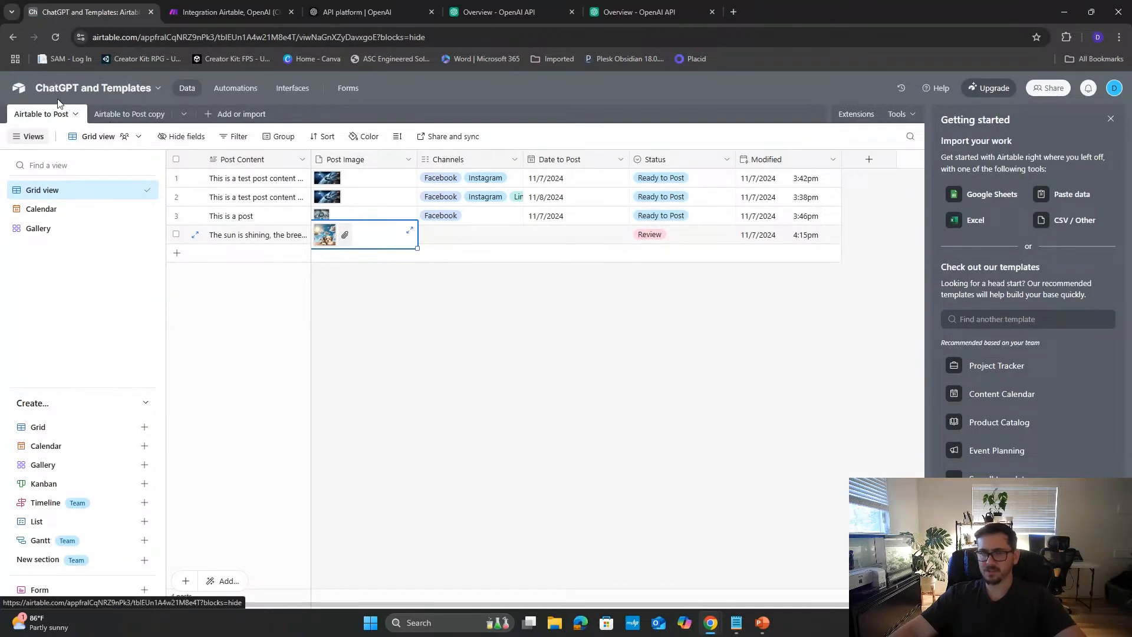
pyautogui.click(50, 115)
pyautogui.click(128, 116)
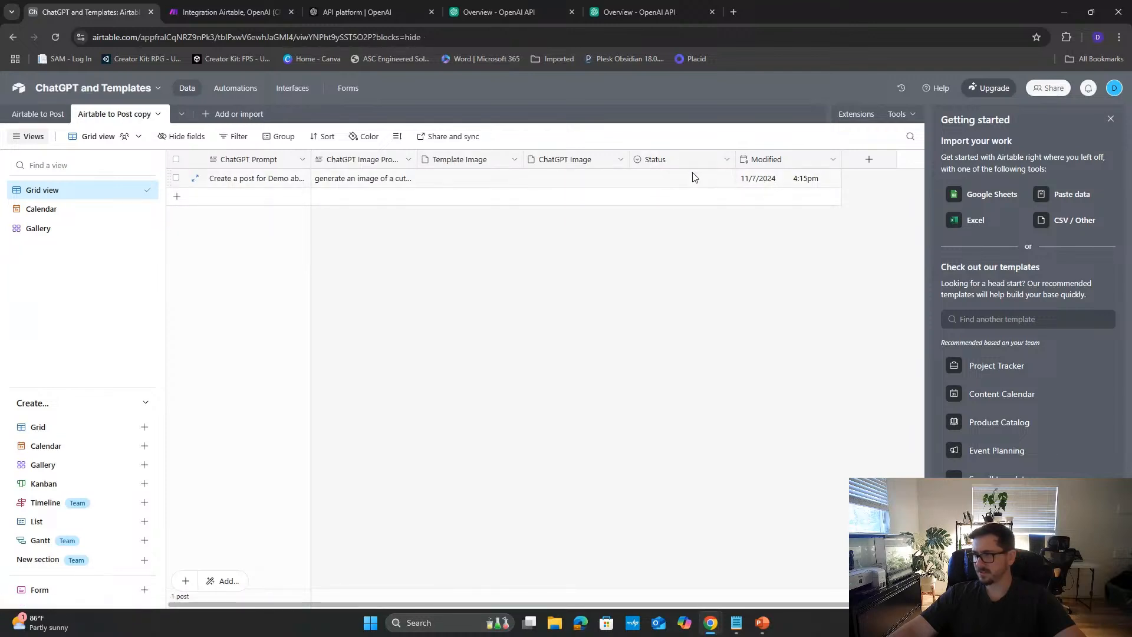
pyautogui.click(198, 13)
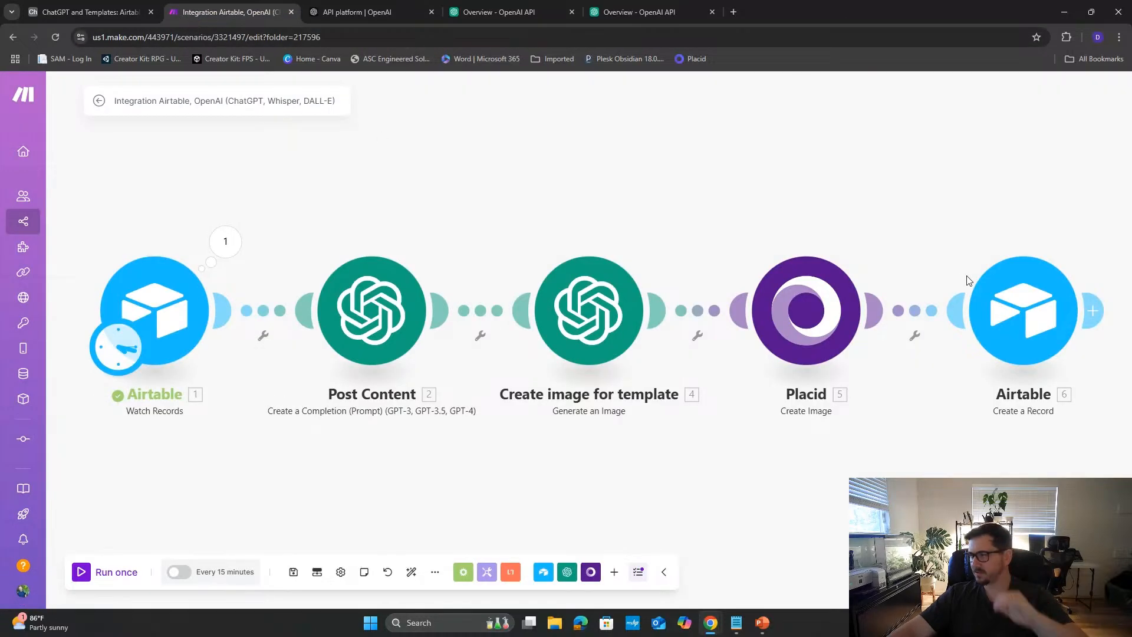
# - Add an Airtable Update a Record module at the scenario's end, using base ChatGPT and Templates and table Airtable to Post copy
pyautogui.moveTo(1098, 349); pyautogui.dragTo(806, 349)
pyautogui.click(798, 315)
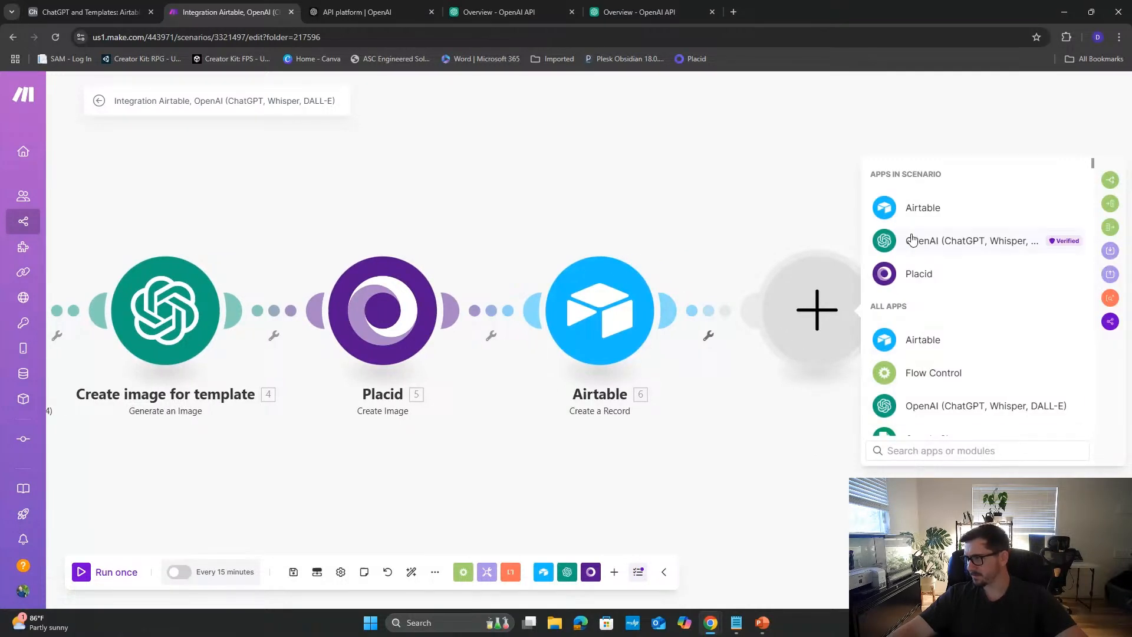
pyautogui.click(921, 212)
pyautogui.click(958, 373)
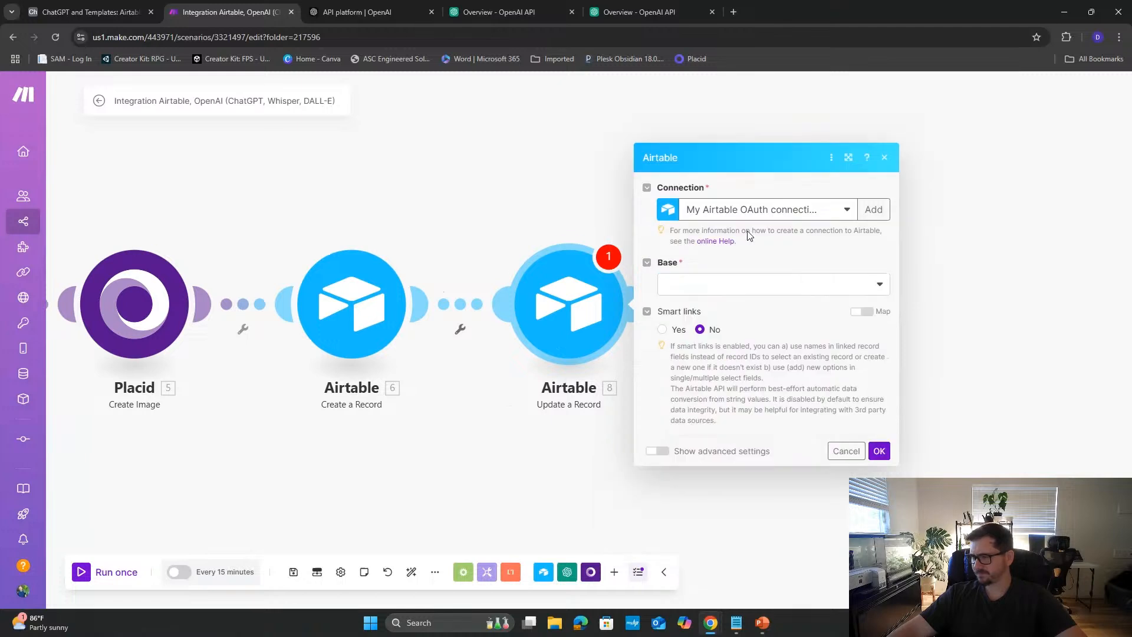
pyautogui.click(733, 285)
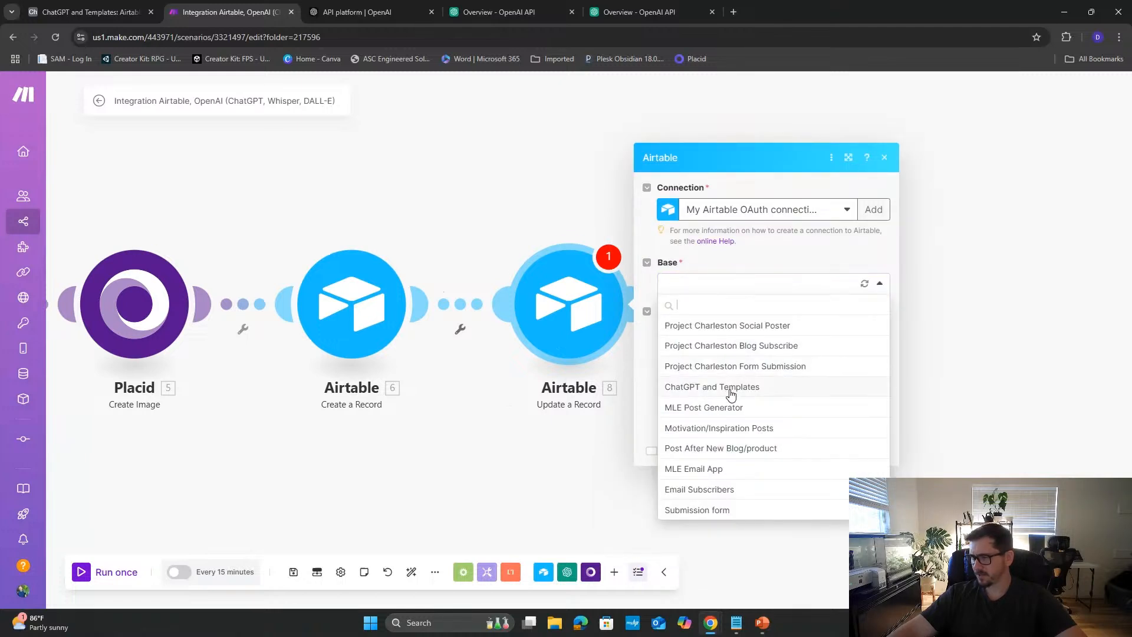
pyautogui.click(730, 386)
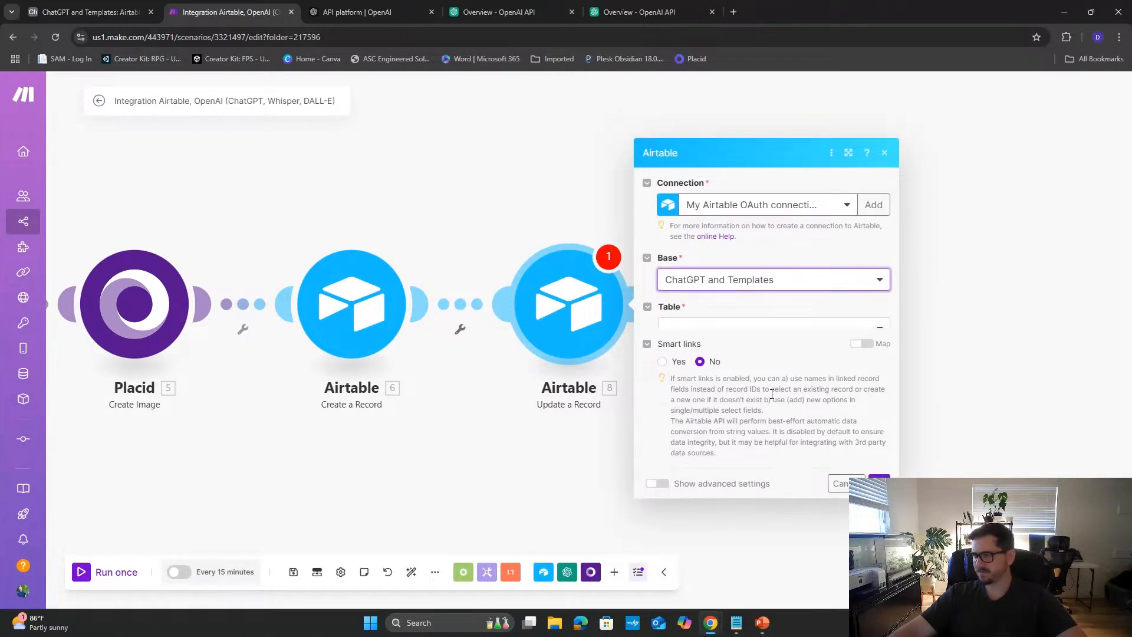
pyautogui.click(746, 308)
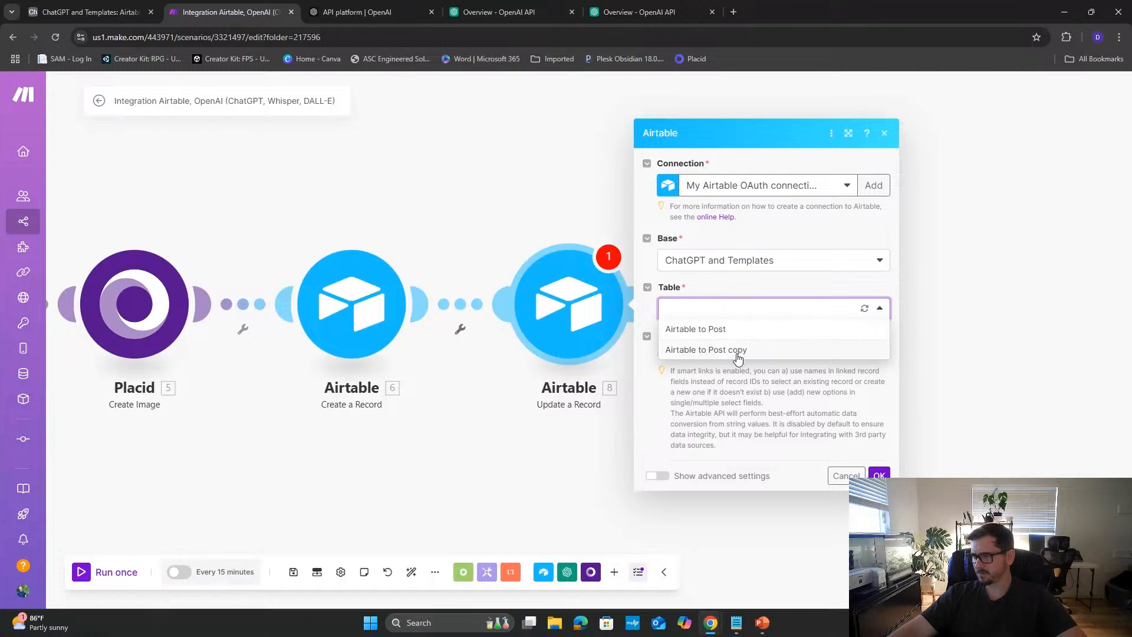
pyautogui.click(738, 352)
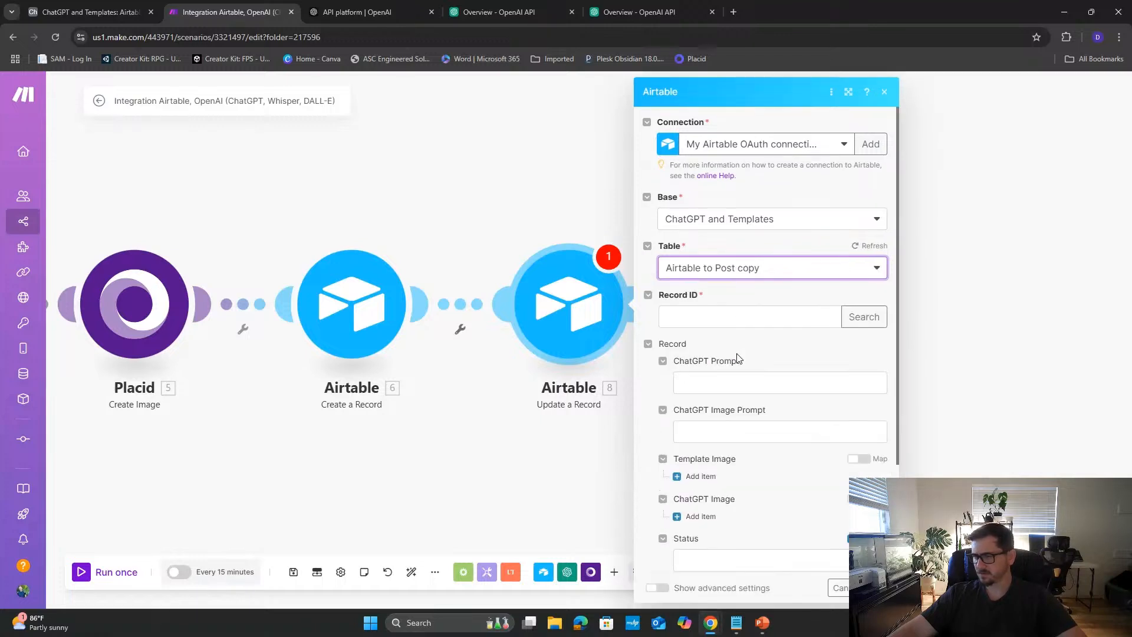
# - Map the update module's Record ID to the ID output of the Create a Record module
pyautogui.click(705, 316)
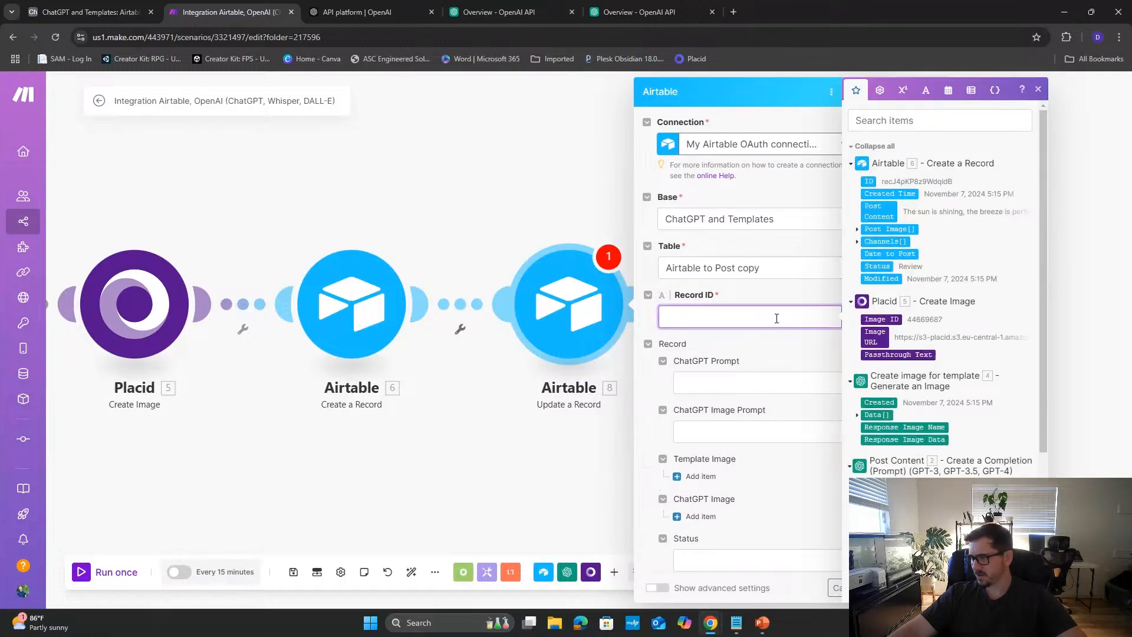
pyautogui.click(833, 353)
pyautogui.click(755, 322)
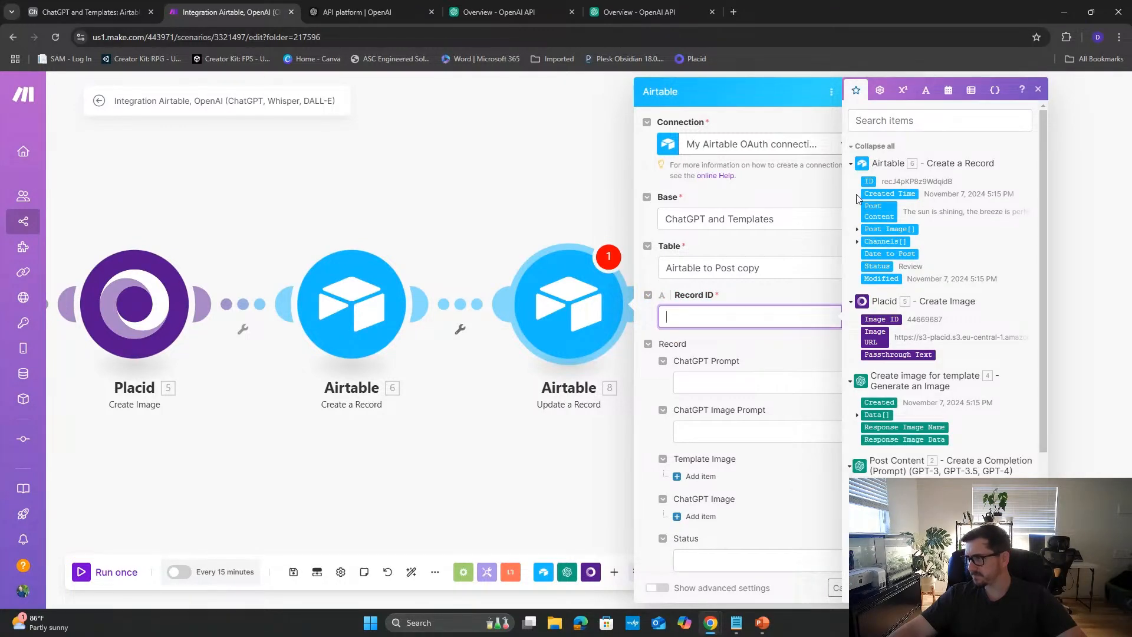
pyautogui.moveTo(866, 178); pyautogui.dragTo(788, 324)
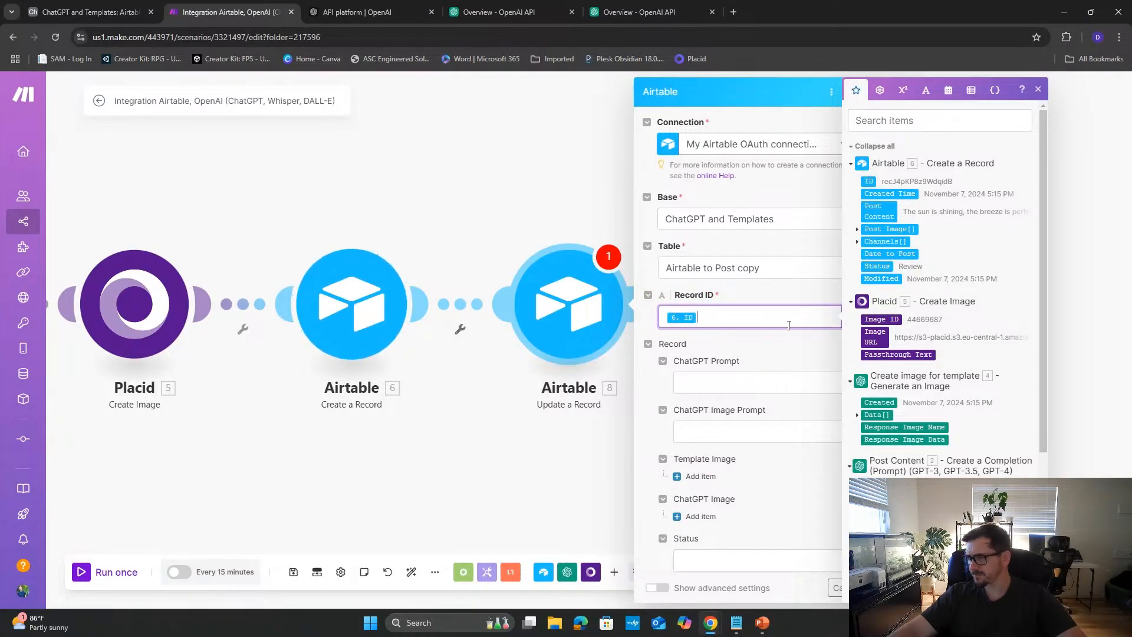
# - Turn off mapping for Status in the update module, set Status to Current Prompt, and save the module
pyautogui.scroll(-5, 773, 363)
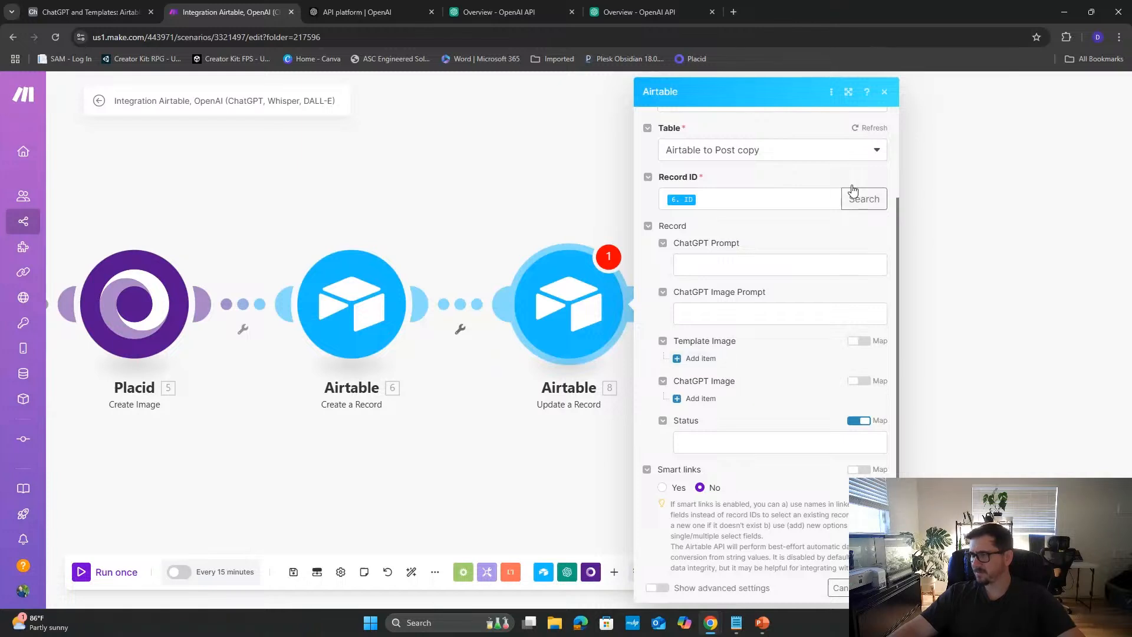
pyautogui.scroll(2, 726, 314)
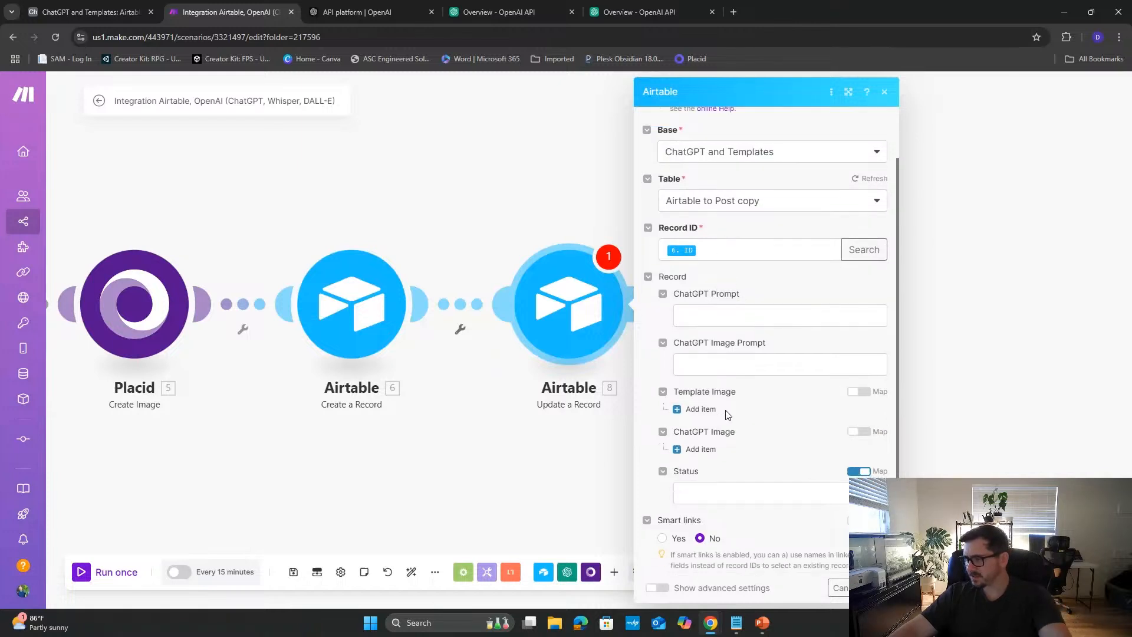
pyautogui.scroll(-3, 720, 476)
pyautogui.click(736, 421)
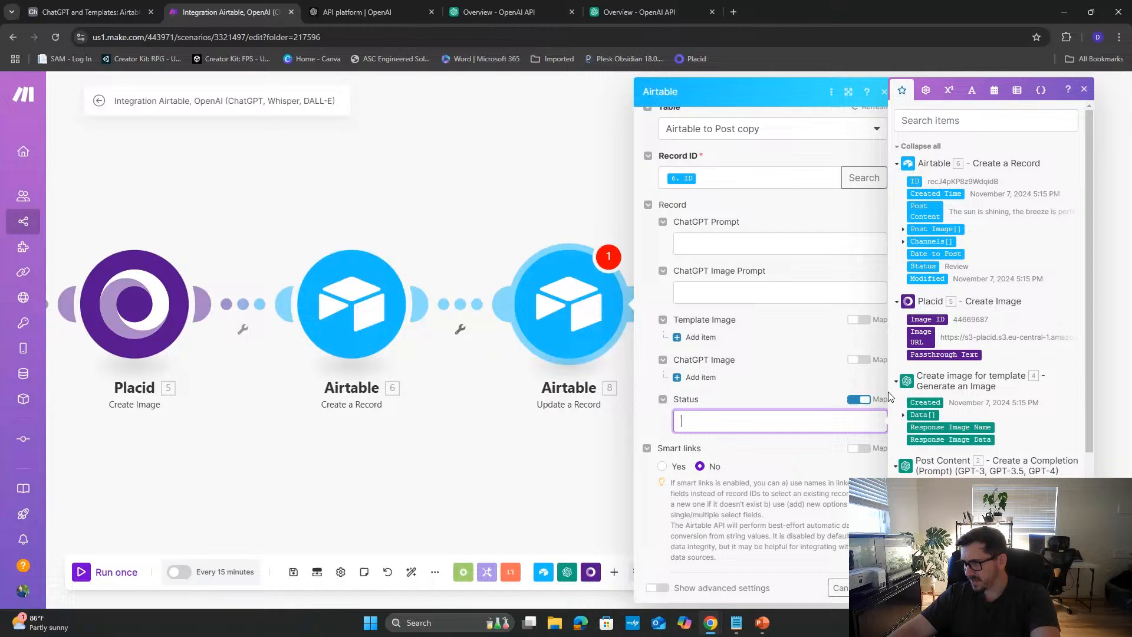
pyautogui.click(859, 401)
pyautogui.click(745, 427)
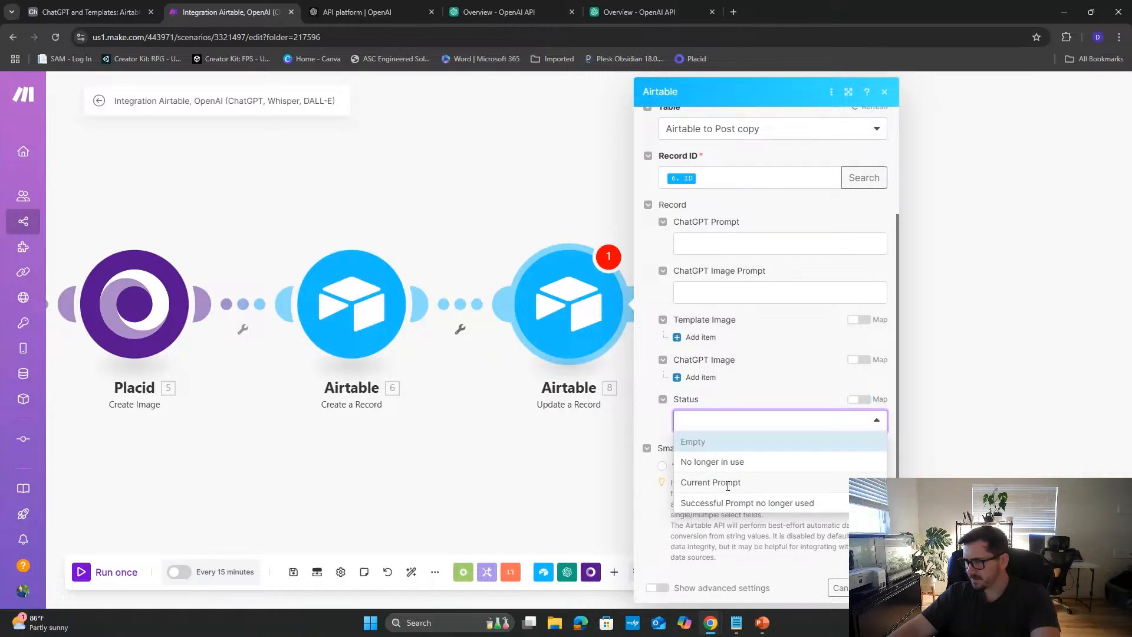
pyautogui.click(727, 485)
pyautogui.click(875, 588)
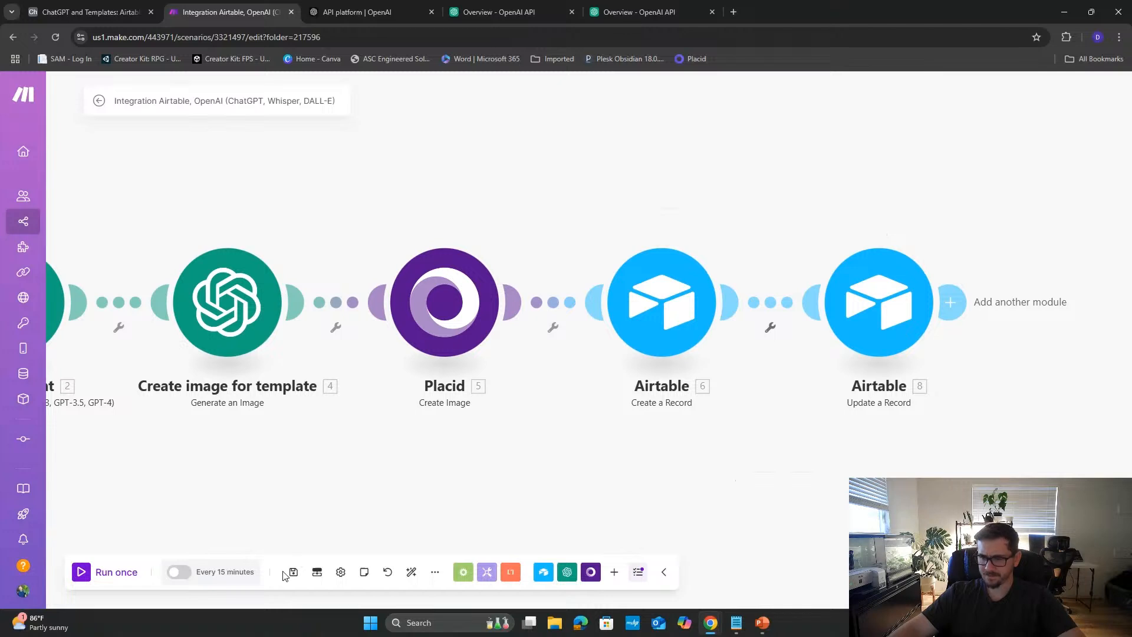
# - Switch to Airtable and add a period to the end of the record's ChatGPT Image Prompt in the Airtable to Post copy table
pyautogui.click(88, 12)
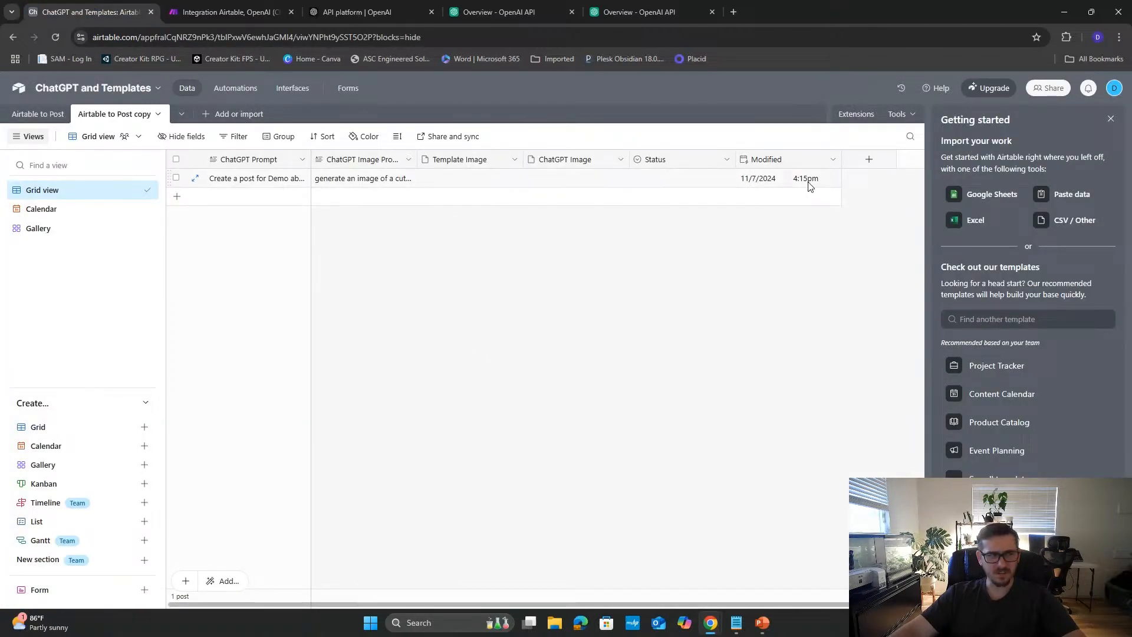
pyautogui.doubleClick(350, 179)
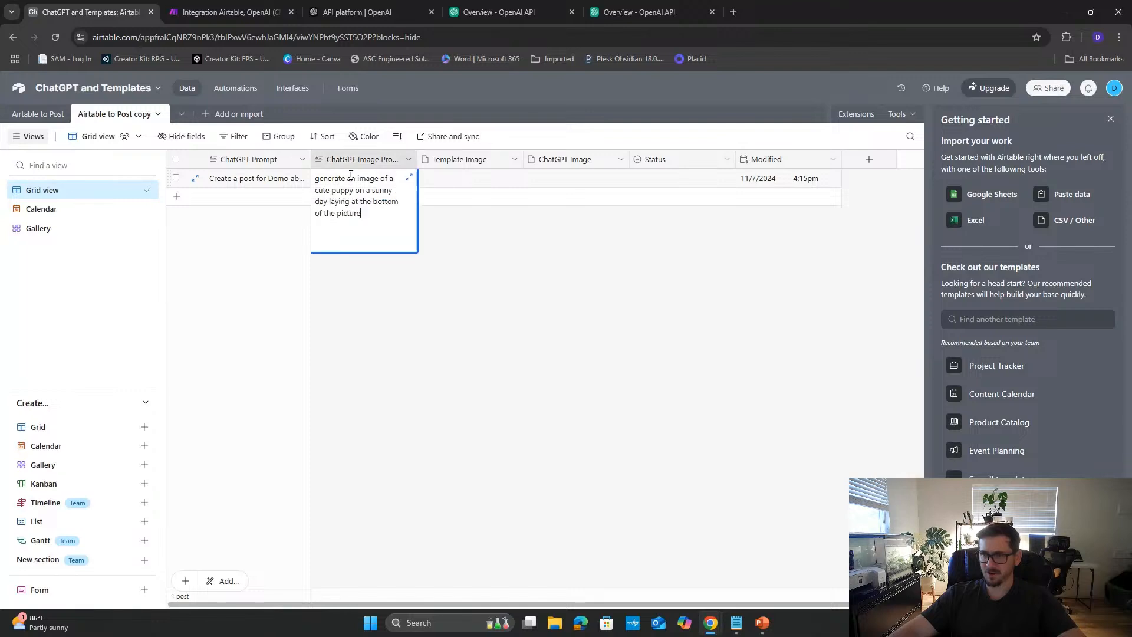
pyautogui.write('.')
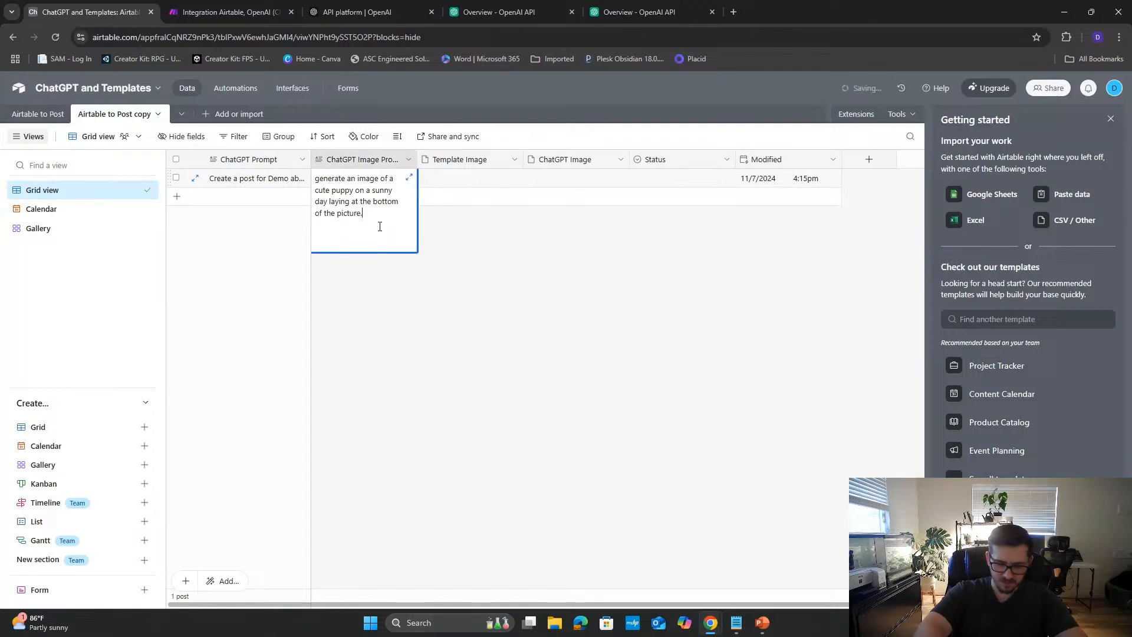
pyautogui.click(462, 274)
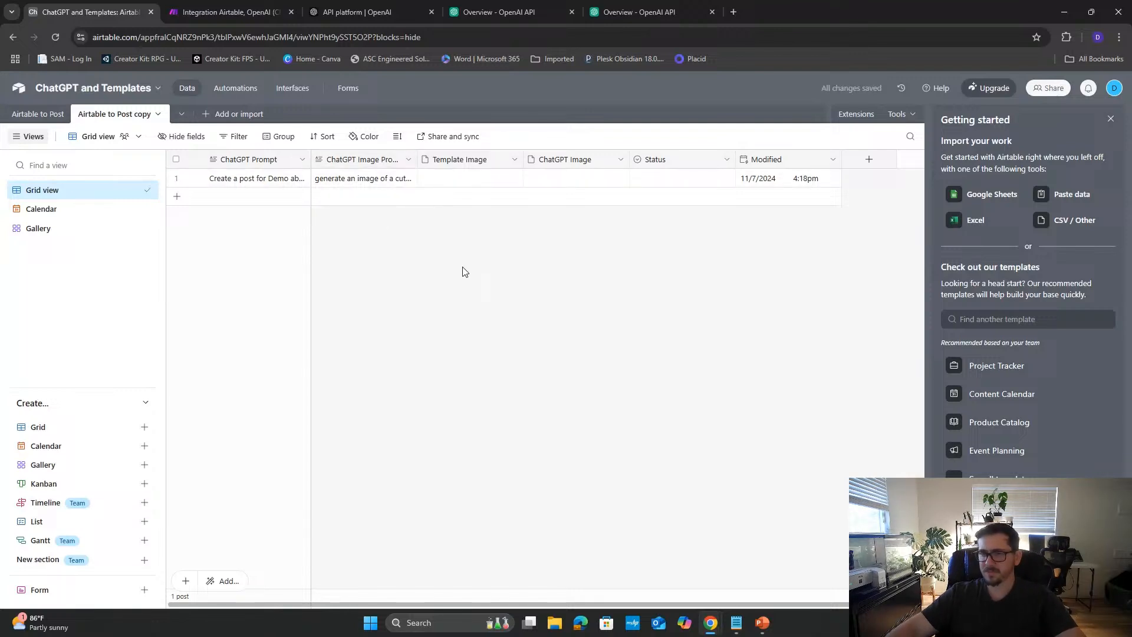
# - Return to the Make scenario, run it once, and inspect the run details of the Airtable Update a Record module
pyautogui.click(213, 3)
pyautogui.moveTo(272, 186); pyautogui.dragTo(492, 160)
pyautogui.scroll(-3, 472, 206)
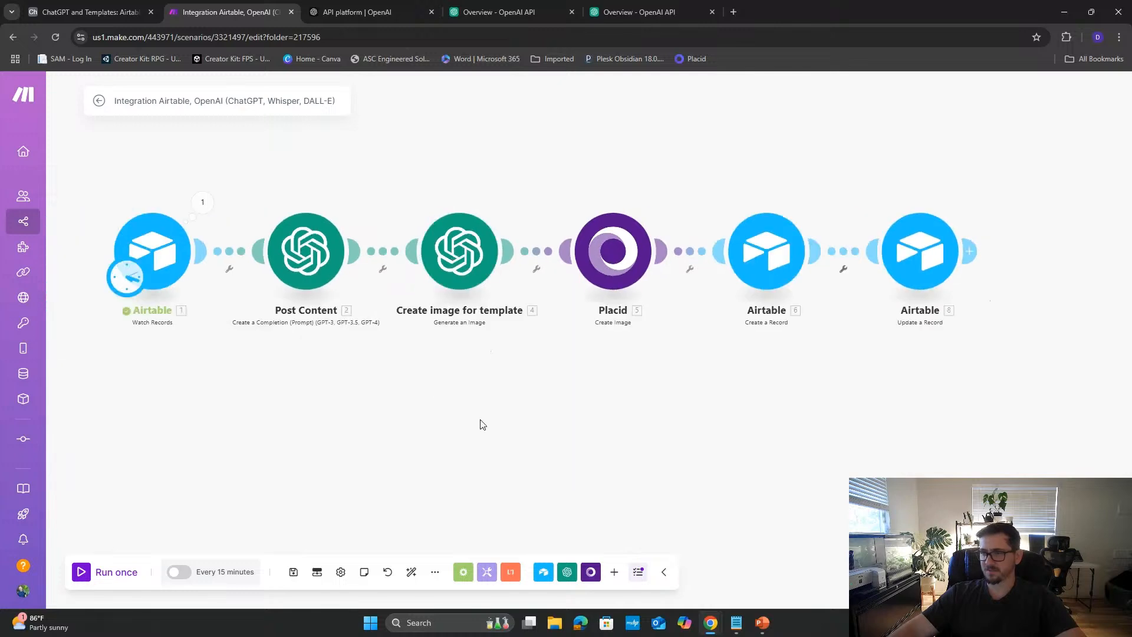
pyautogui.click(103, 573)
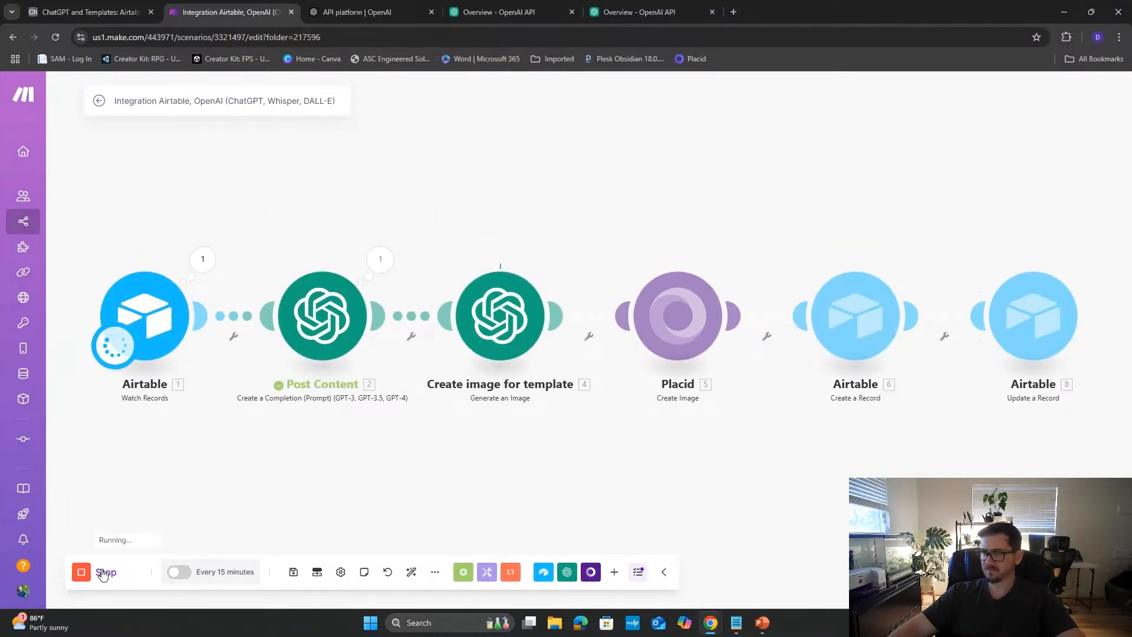
pyautogui.scroll(-2, 632, 419)
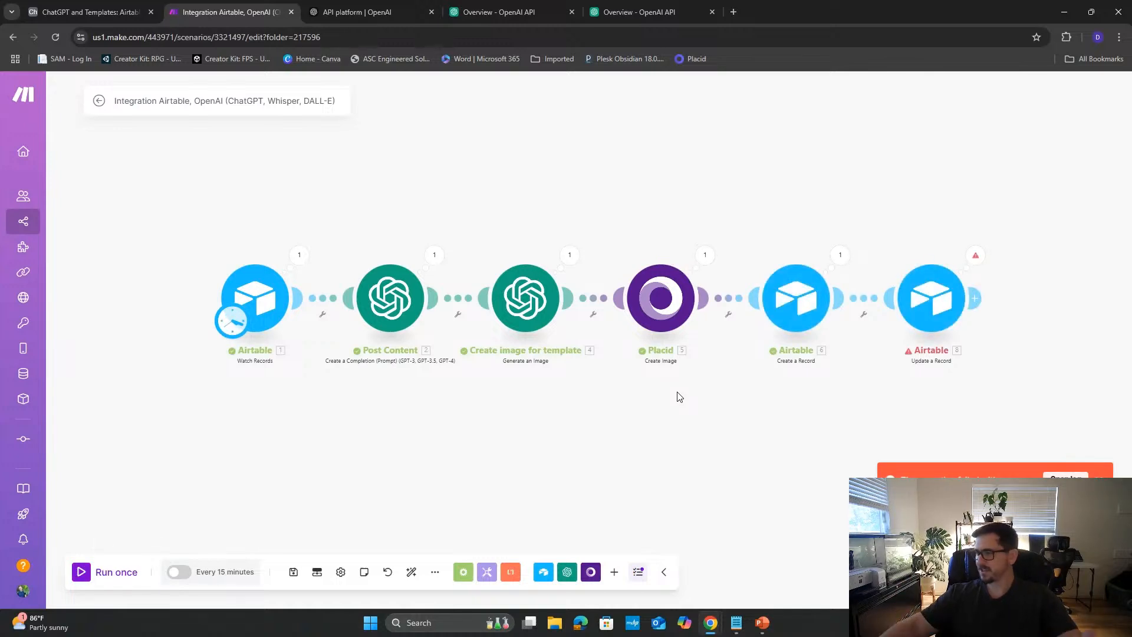
pyautogui.click(975, 255)
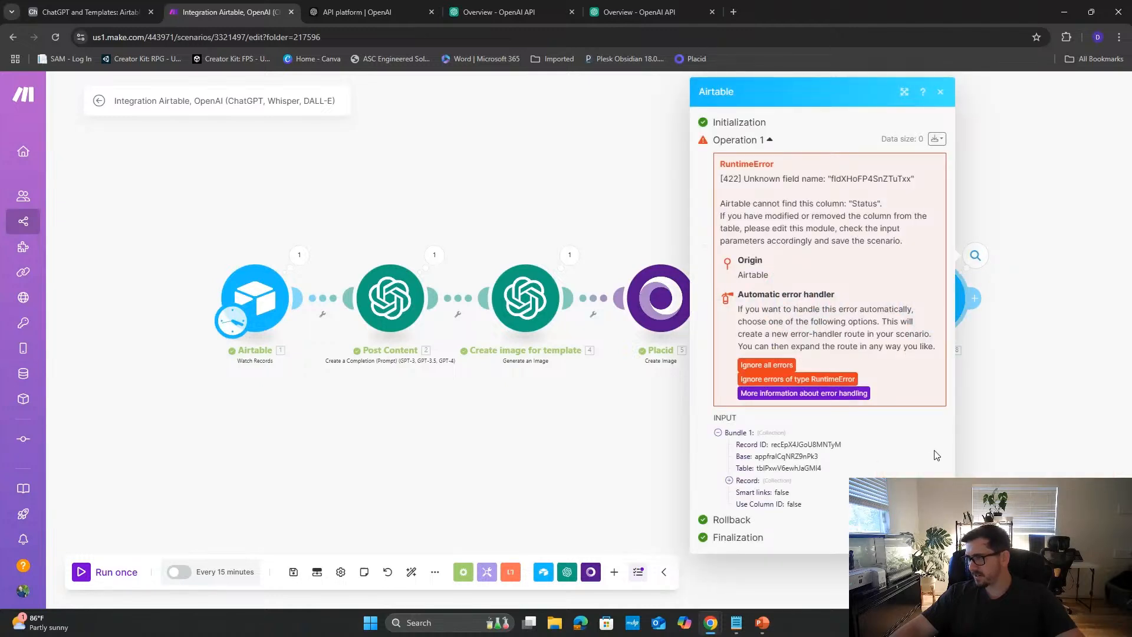
pyautogui.click(999, 446)
# - Replace the update module's Record ID mapping with the ID output of the Post Content module
pyautogui.click(929, 330)
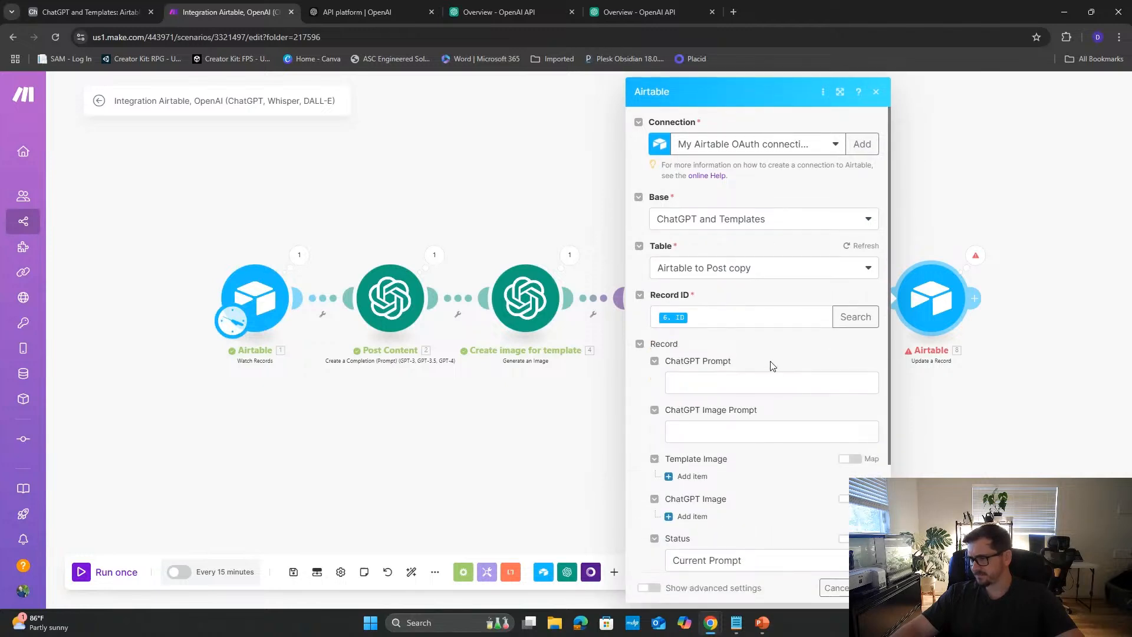
pyautogui.scroll(-3, 772, 366)
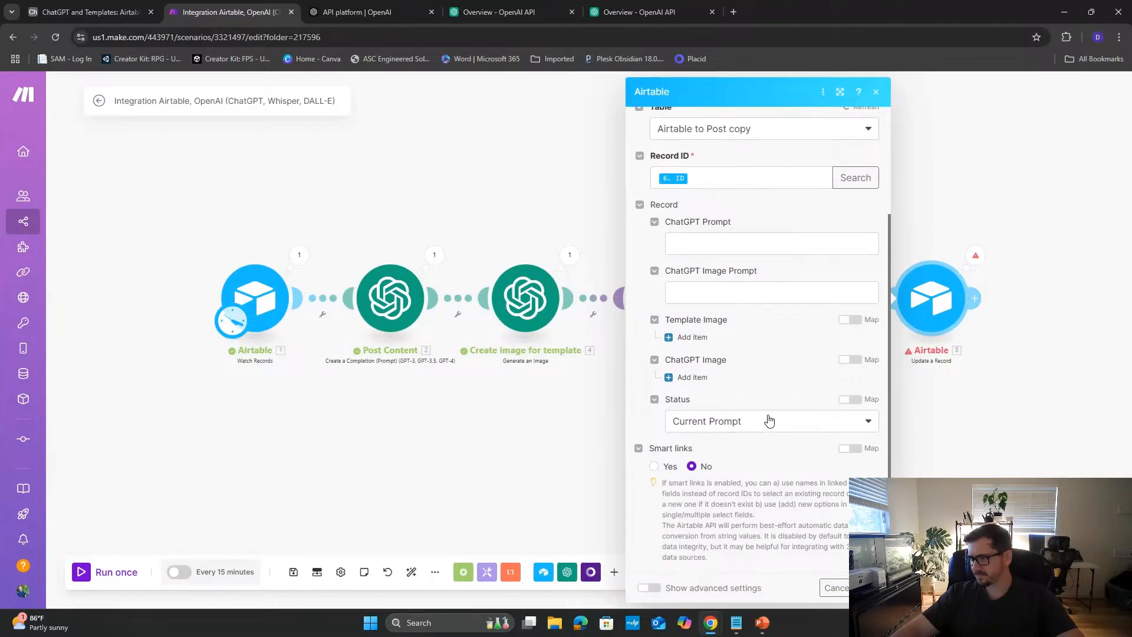
pyautogui.scroll(3, 770, 420)
pyautogui.click(754, 316)
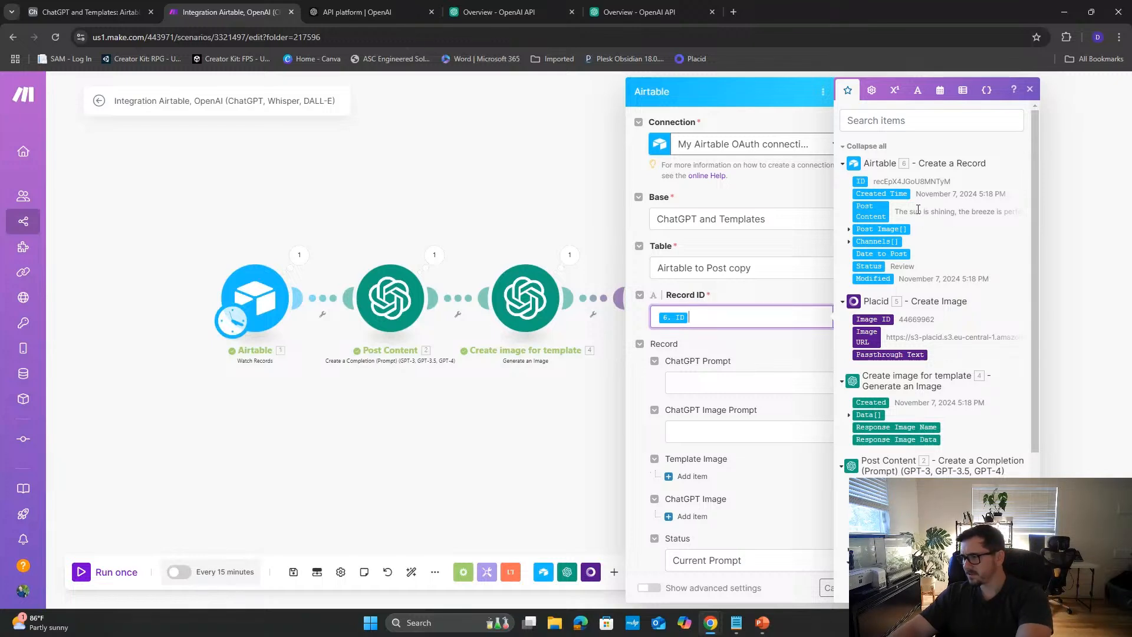
pyautogui.press('BackSpace')
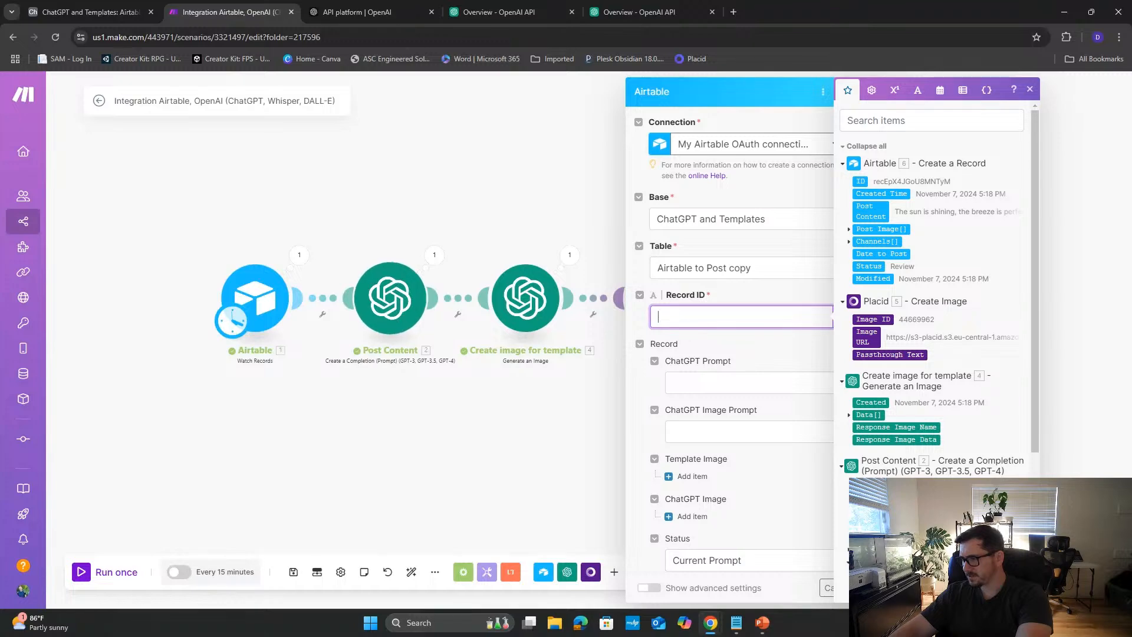
pyautogui.click(861, 500)
pyautogui.scroll(-1, 861, 500)
pyautogui.scroll(-3, 937, 283)
pyautogui.click(790, 583)
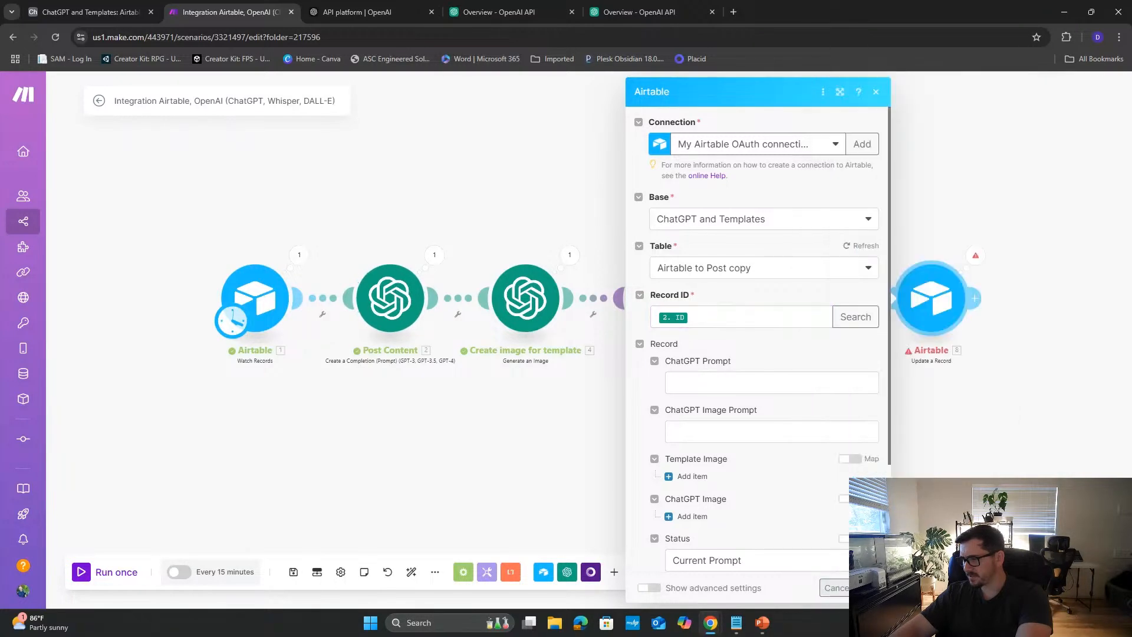
pyautogui.click(837, 587)
# - Run the scenario once more and check its progress
pyautogui.click(118, 572)
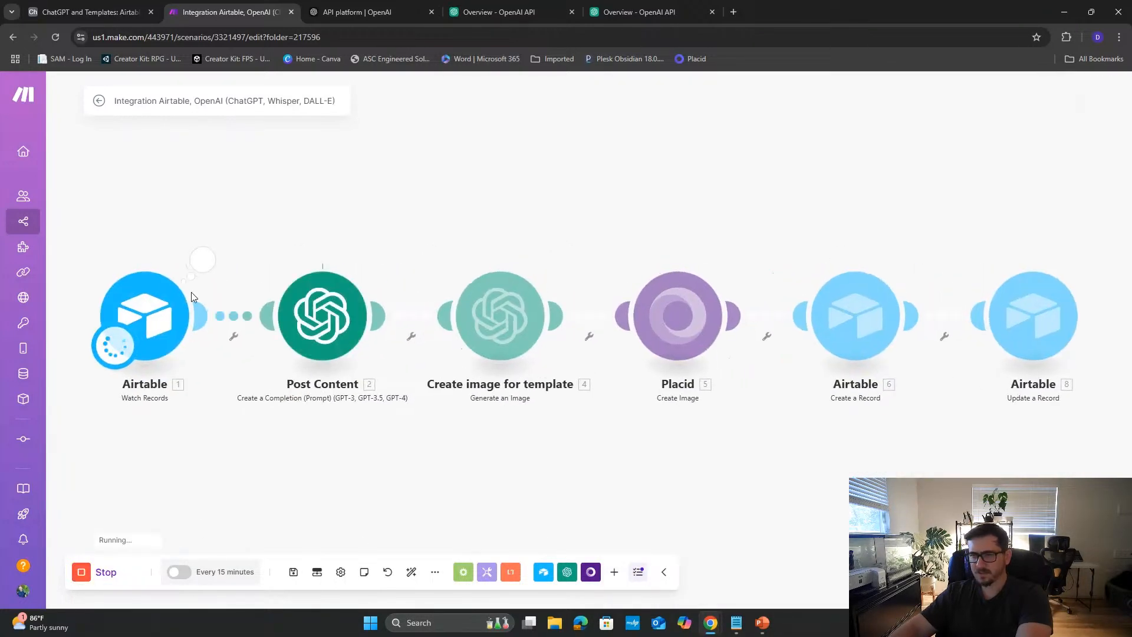
pyautogui.click(89, 11)
pyautogui.click(185, 12)
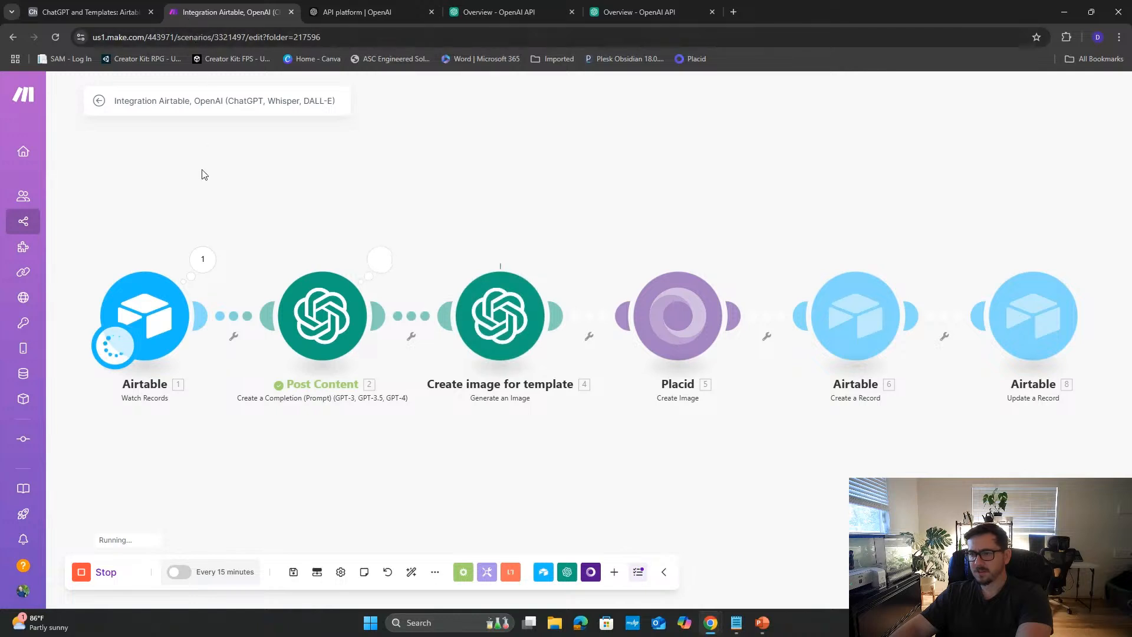
# - View the fifth record's post image in Airtable's Airtable to Post table, check the Make run, and close the image preview
pyautogui.click(82, 11)
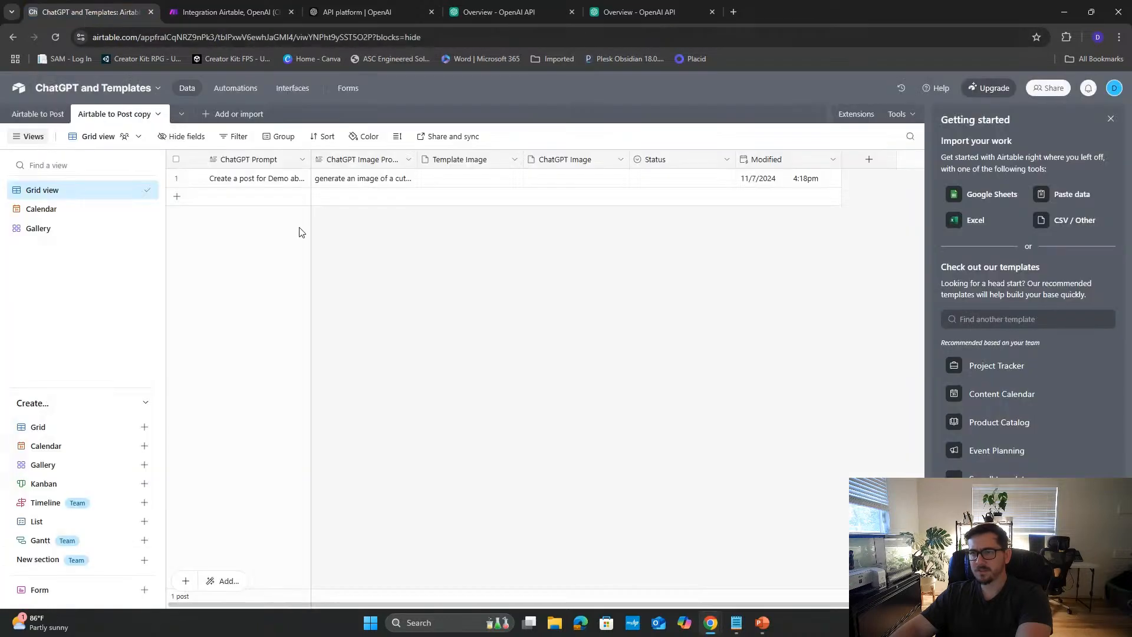
pyautogui.click(34, 114)
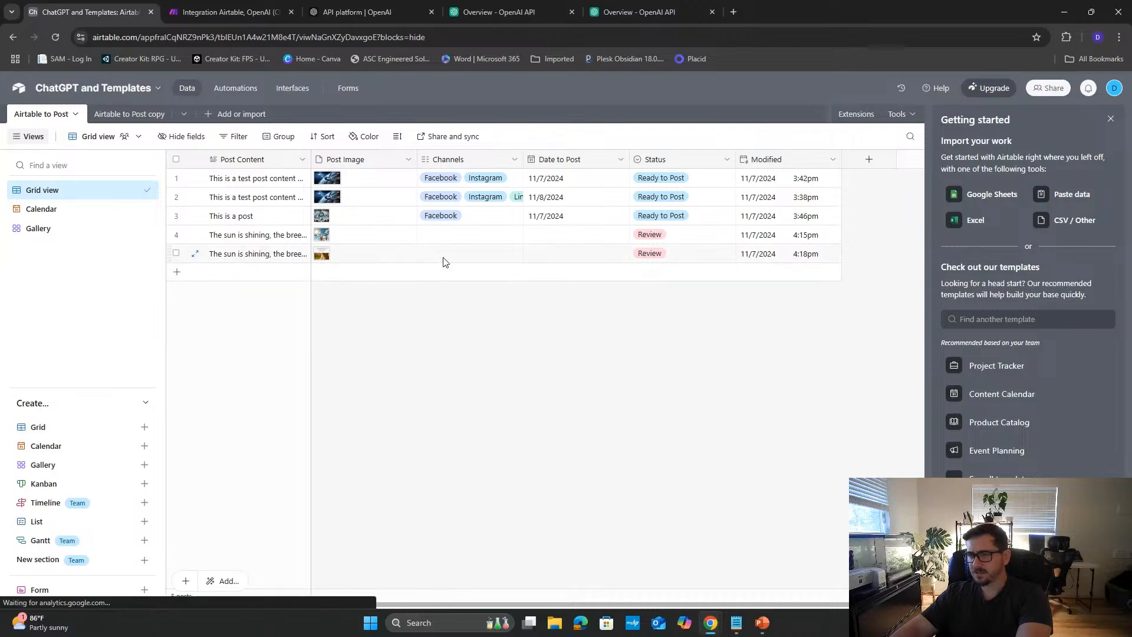
pyautogui.click(321, 257)
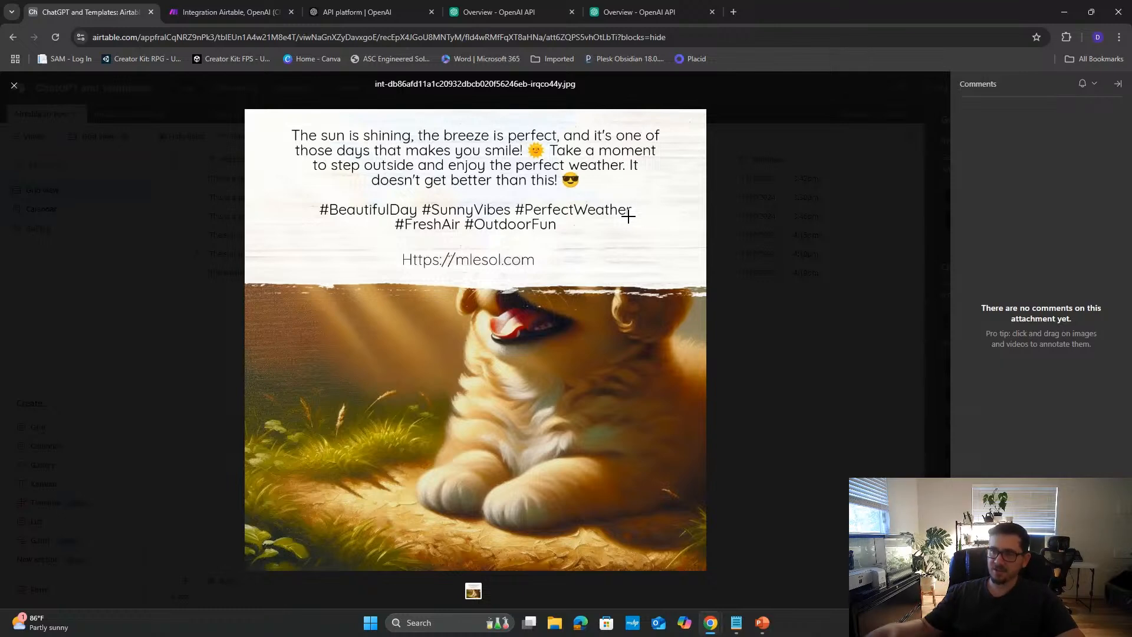
pyautogui.click(227, 13)
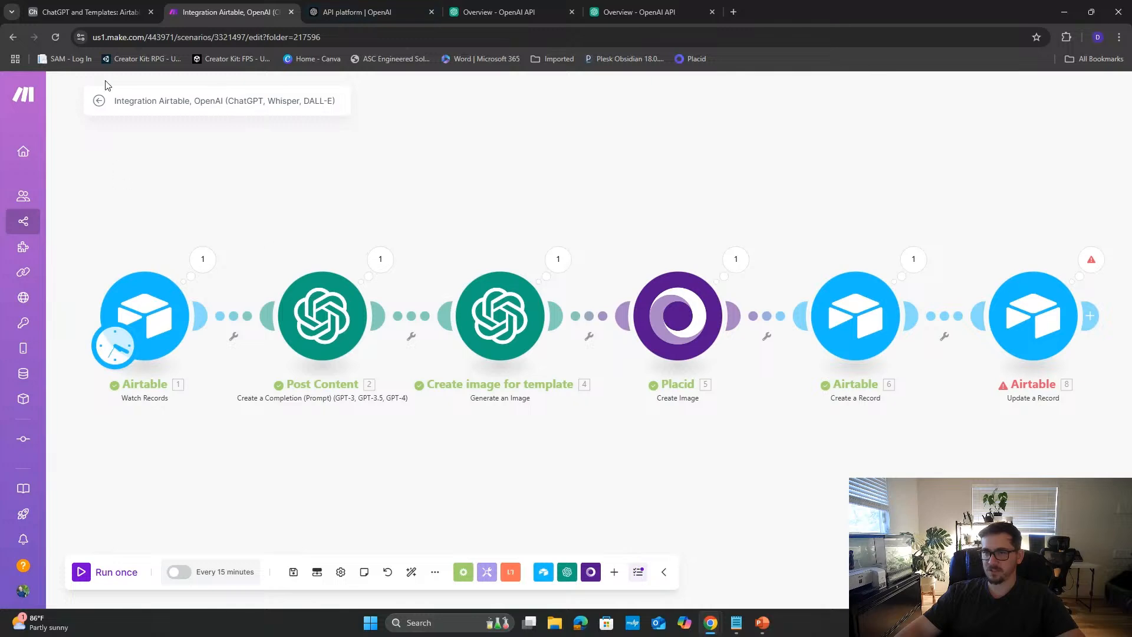
pyautogui.click(88, 12)
pyautogui.click(15, 87)
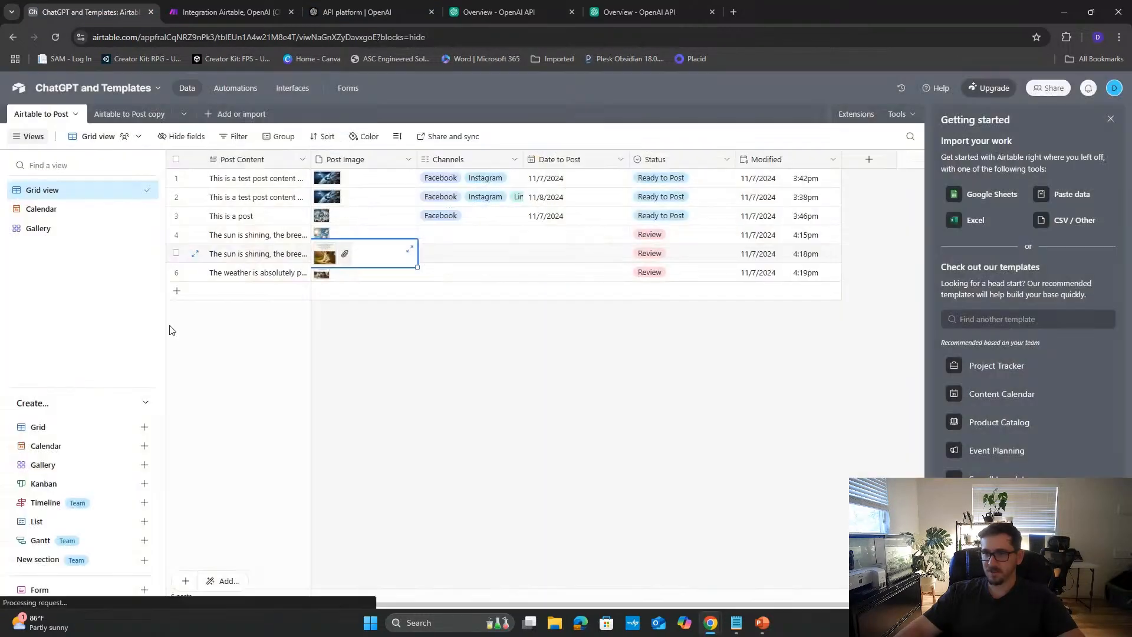
# - Read the full Post Content text of the fifth record in the Airtable to Post table
pyautogui.doubleClick(248, 253)
pyautogui.scroll(5, 239, 274)
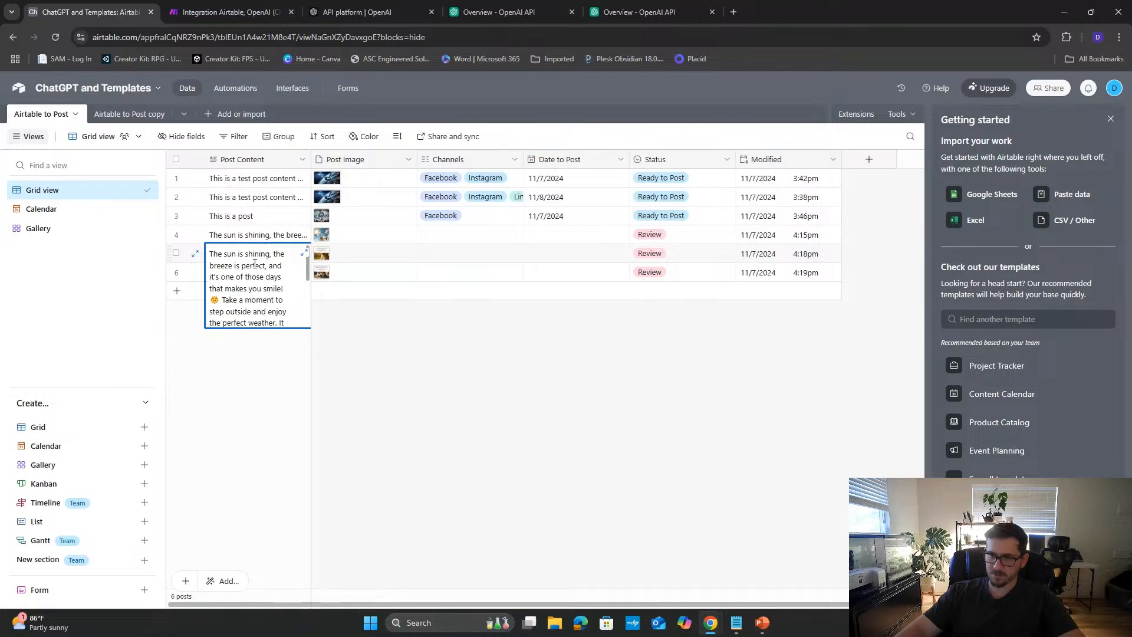
pyautogui.click(421, 365)
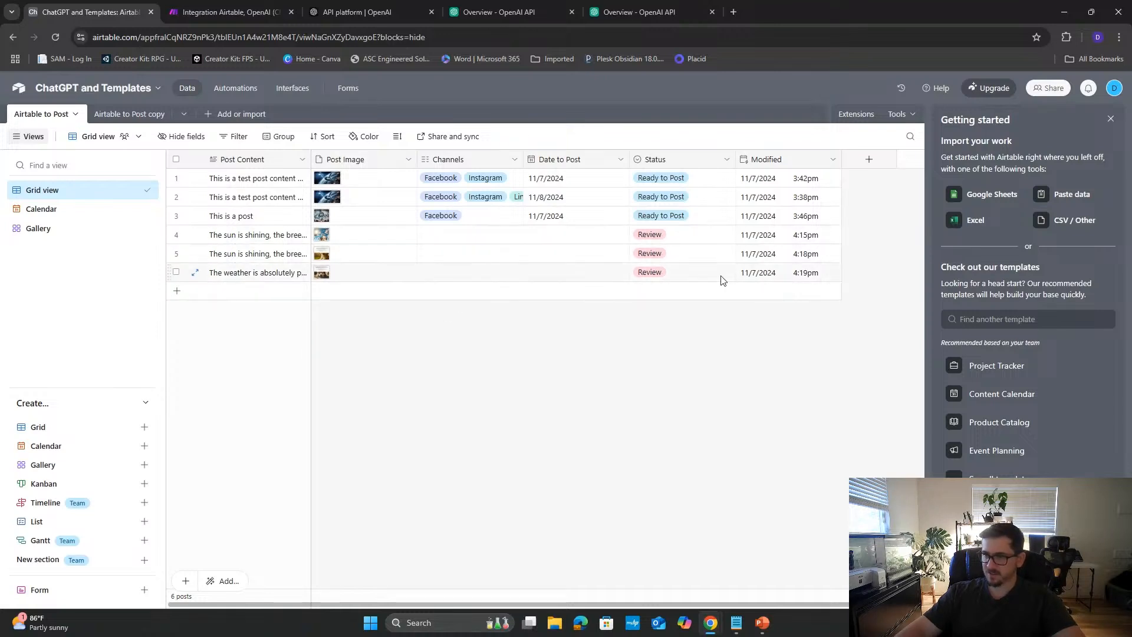
# - Set the Status of the fifth and sixth records in the Airtable to Post table to Ready to Post
pyautogui.click(700, 256)
pyautogui.click(699, 254)
pyautogui.click(682, 337)
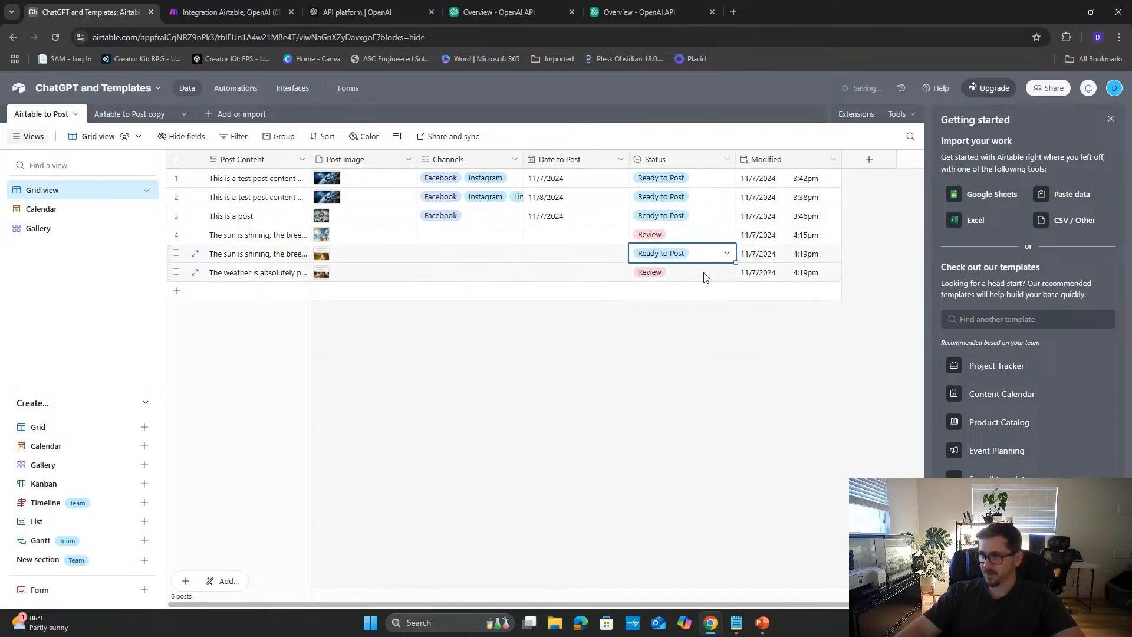
pyautogui.click(705, 273)
pyautogui.click(705, 273)
pyautogui.click(686, 353)
pyautogui.click(561, 380)
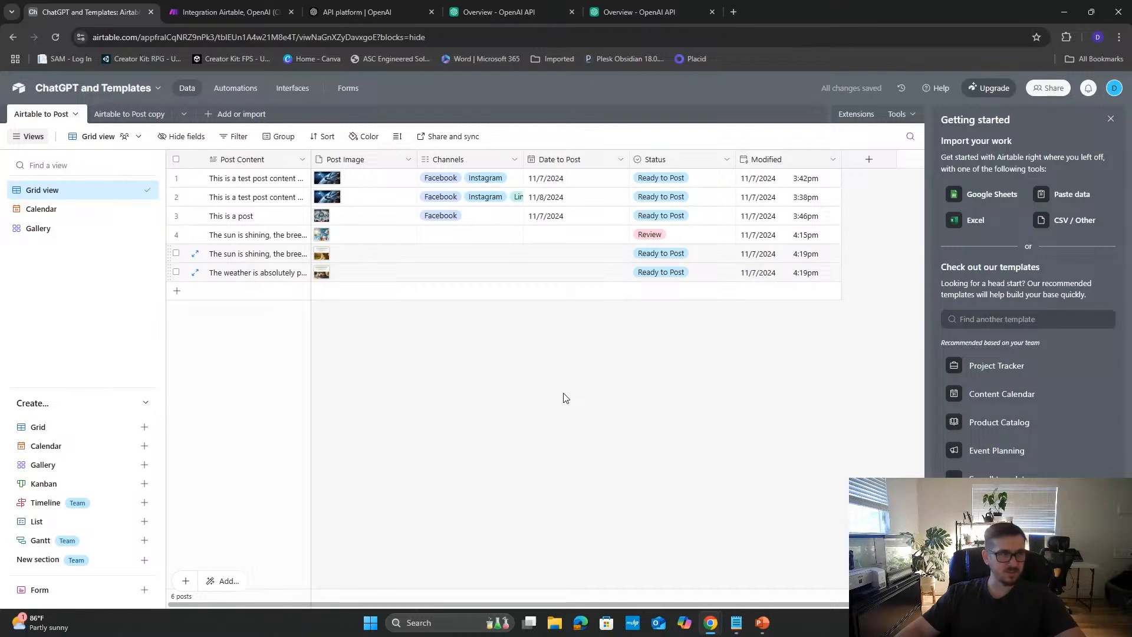